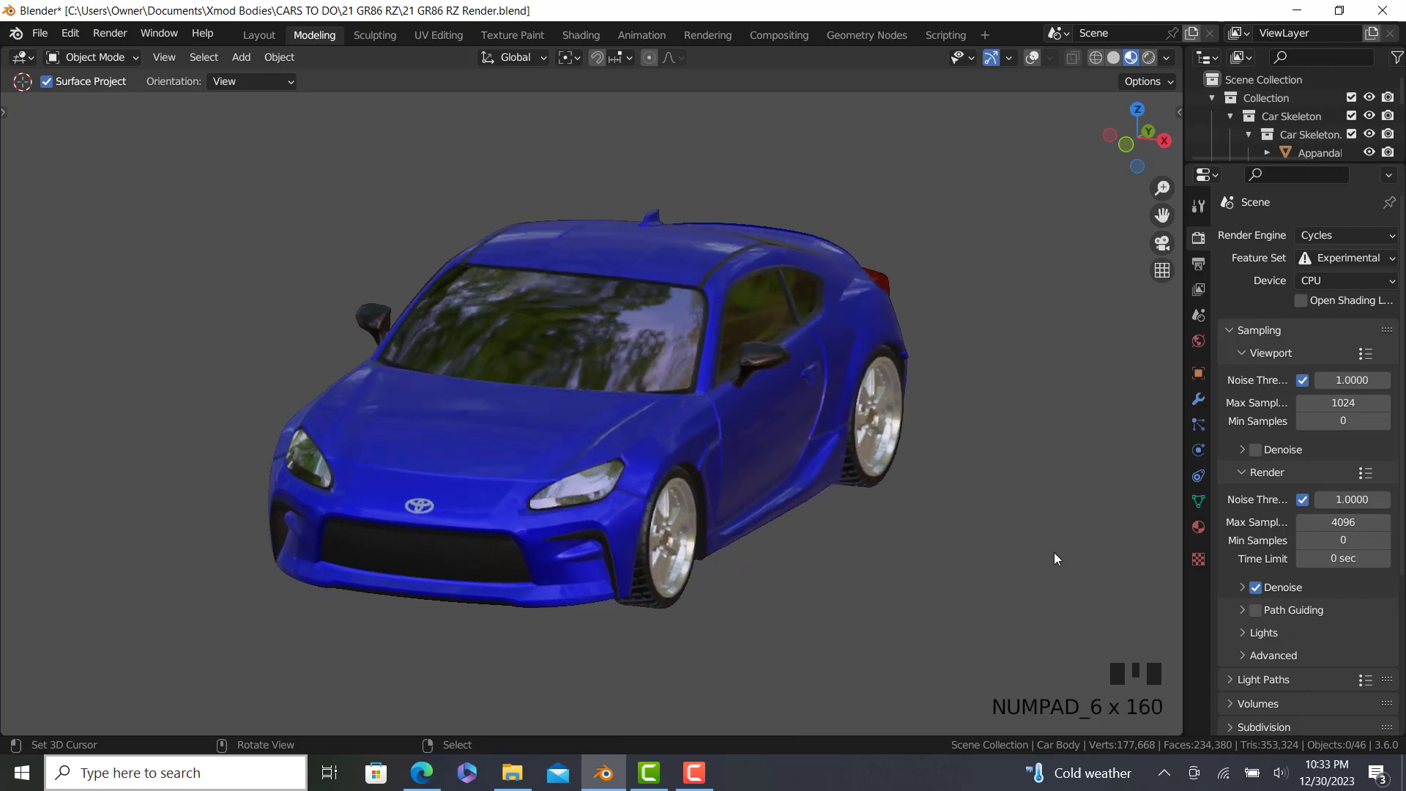
# Orbit horizontally around the finished blue car to examine its front, side and rear bodywork.
pyautogui.press('KP_6')
pyautogui.press('KP_6')
pyautogui.press('KP_6')
pyautogui.press('KP_6')
pyautogui.press('KP_6')
pyautogui.press('KP_6')
pyautogui.press('KP_6')
pyautogui.press('KP_6')
pyautogui.press('KP_6')
pyautogui.press('KP_6')
pyautogui.press('KP_6')
pyautogui.press('KP_6')
pyautogui.press('KP_6')
pyautogui.press('KP_6')
pyautogui.press('KP_6')
pyautogui.press('KP_6')
pyautogui.press('KP_6')
pyautogui.press('KP_6')
pyautogui.press('KP_6')
pyautogui.press('KP_6')
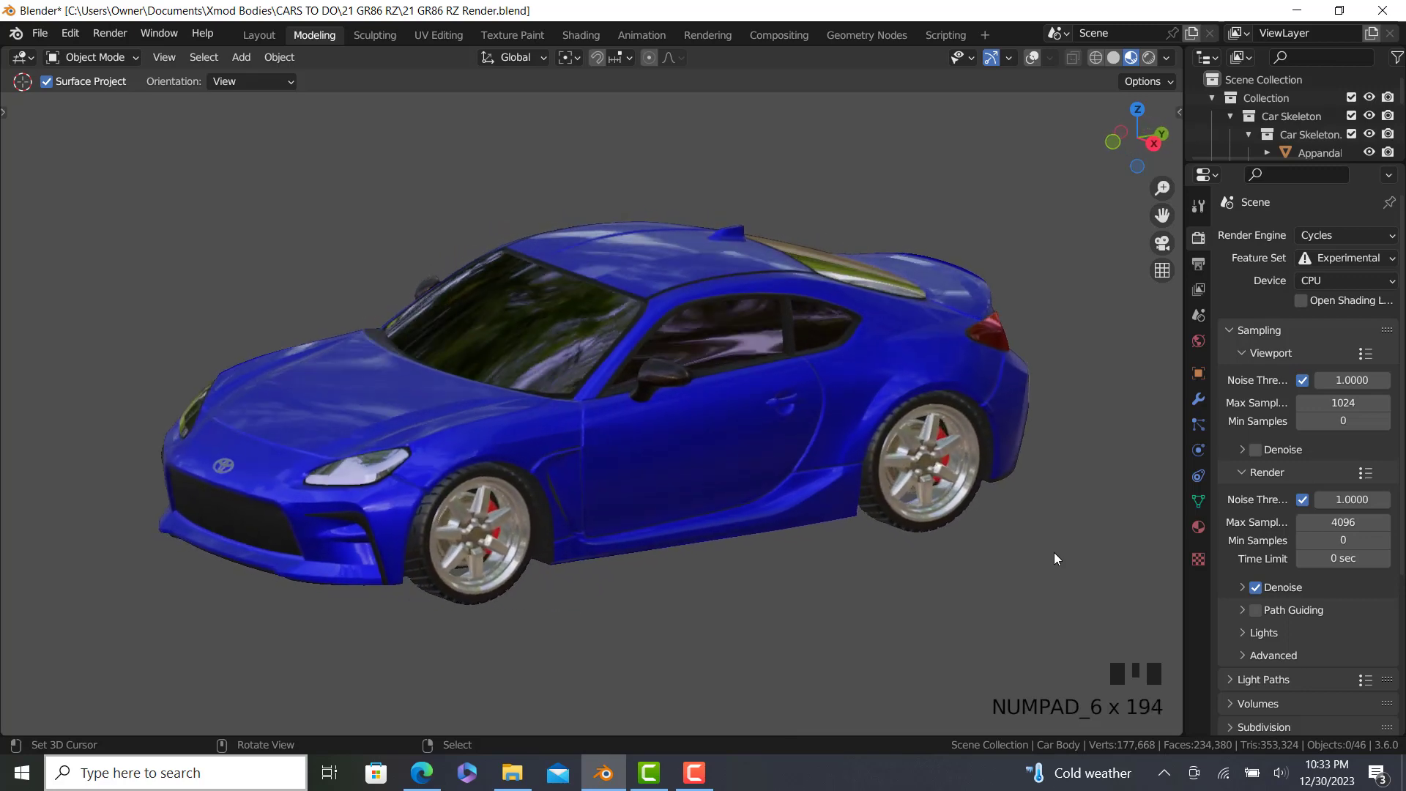
pyautogui.press('KP_6')
pyautogui.press('KP_6')
pyautogui.press('KP_6')
pyautogui.press('KP_6')
pyautogui.press('KP_6')
pyautogui.press('KP_6')
pyautogui.press('KP_6')
pyautogui.press('KP_6')
pyautogui.press('KP_6')
pyautogui.press('KP_6')
pyautogui.press('KP_6')
pyautogui.press('KP_6')
pyautogui.press('KP_6')
pyautogui.press('KP_6')
pyautogui.press('KP_6')
pyautogui.press('KP_6')
pyautogui.press('KP_6')
pyautogui.press('KP_6')
pyautogui.press('KP_6')
pyautogui.press('KP_6')
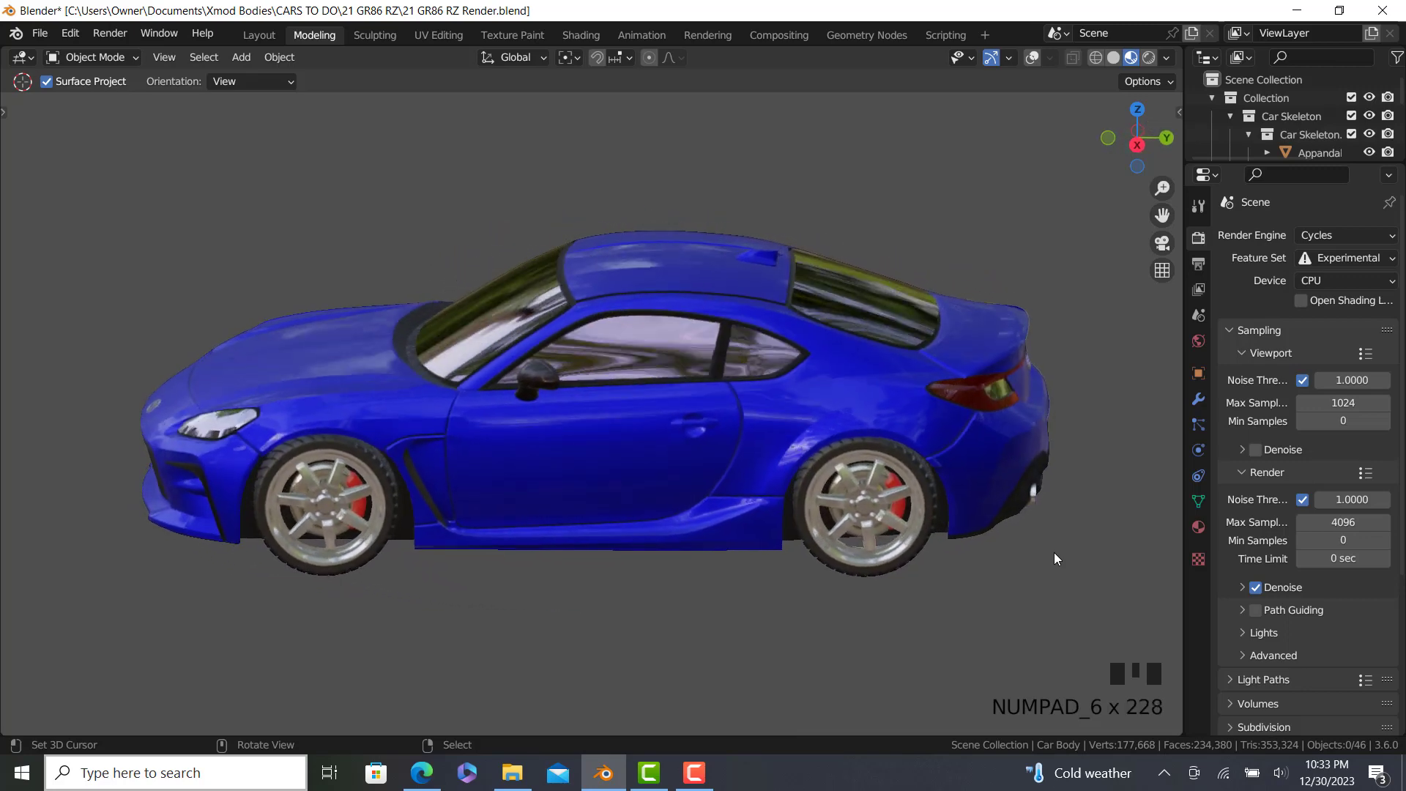
pyautogui.press('KP_6')
pyautogui.press('KP_6')
pyautogui.press('KP_6')
pyautogui.press('KP_6')
pyautogui.press('KP_6')
pyautogui.press('KP_6')
pyautogui.press('KP_6')
pyautogui.press('KP_6')
pyautogui.press('KP_6')
pyautogui.press('KP_6')
pyautogui.press('KP_6')
pyautogui.press('KP_6')
pyautogui.press('KP_6')
pyautogui.press('KP_6')
pyautogui.press('KP_6')
pyautogui.press('KP_6')
pyautogui.press('KP_6')
pyautogui.press('KP_6')
pyautogui.press('KP_6')
pyautogui.press('KP_6')
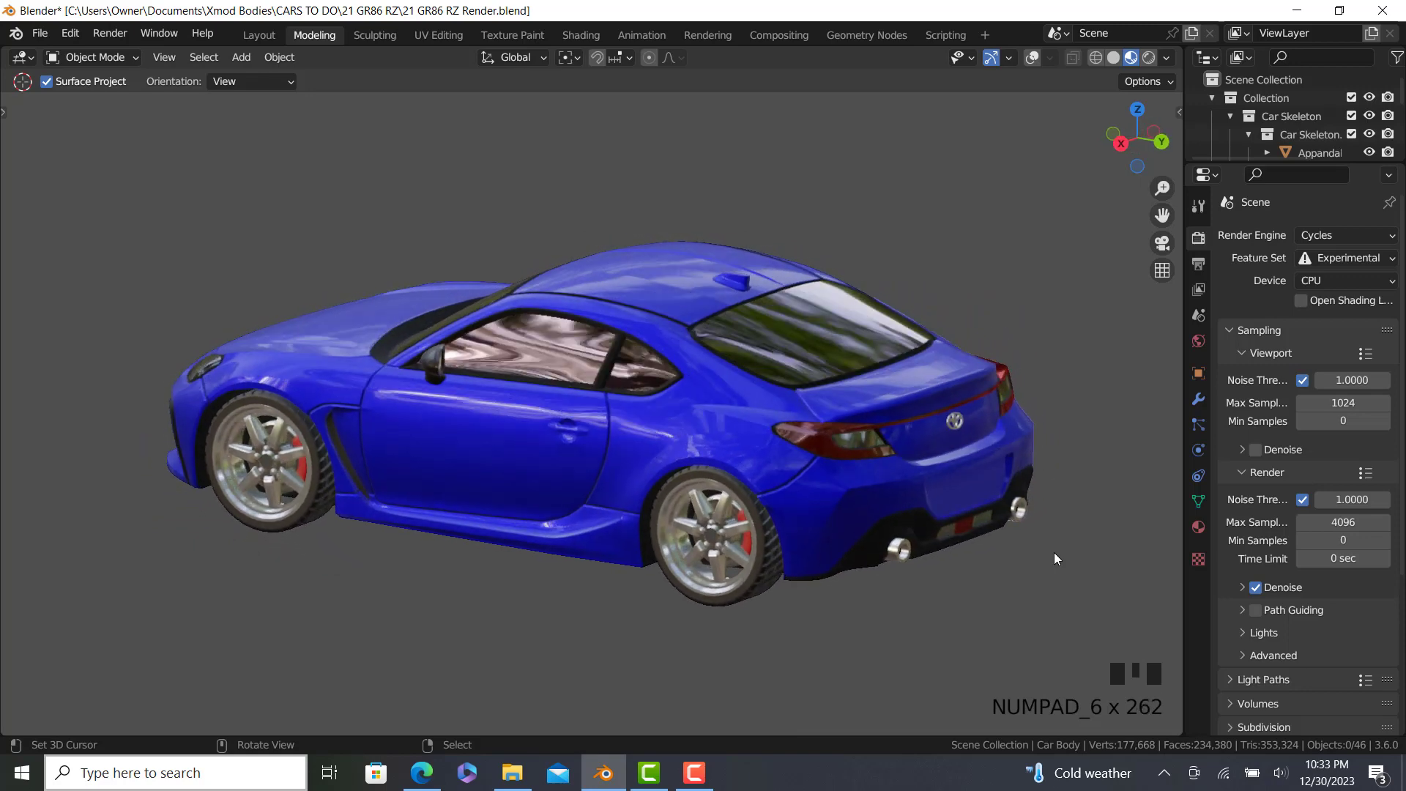
pyautogui.press('KP_6')
pyautogui.press('KP_6')
pyautogui.press('KP_6')
pyautogui.press('KP_6')
pyautogui.press('KP_6')
pyautogui.press('KP_6')
pyautogui.press('KP_6')
pyautogui.press('KP_6')
pyautogui.press('KP_6')
pyautogui.press('KP_6')
pyautogui.press('KP_6')
pyautogui.press('KP_6')
pyautogui.press('KP_6')
pyautogui.press('KP_6')
pyautogui.press('KP_6')
pyautogui.press('KP_6')
pyautogui.press('KP_6')
pyautogui.press('KP_6')
pyautogui.press('KP_6')
pyautogui.press('KP_6')
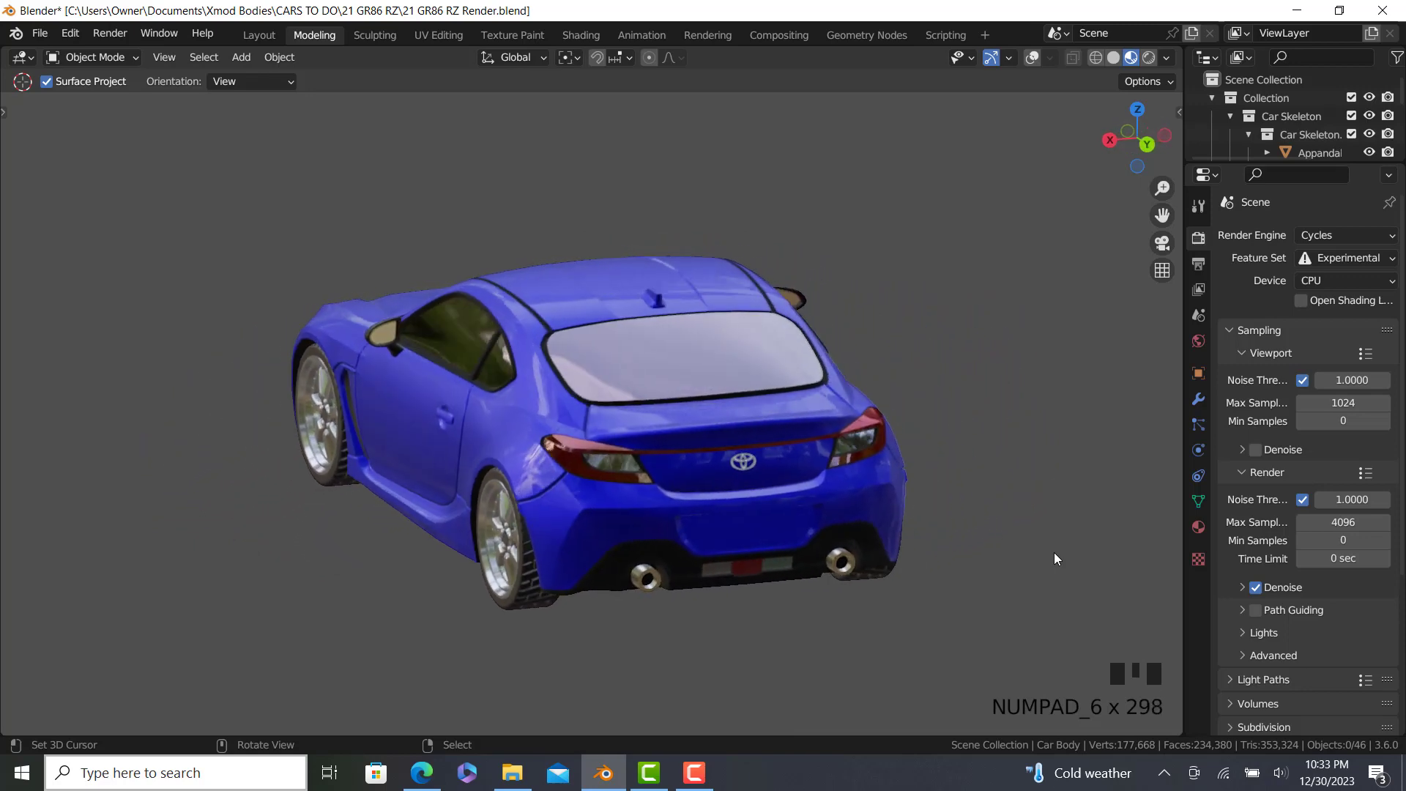
pyautogui.press('KP_6')
pyautogui.press('KP_6')
pyautogui.press('KP_6')
pyautogui.press('KP_6')
pyautogui.press('KP_6')
pyautogui.press('KP_6')
pyautogui.press('KP_6')
pyautogui.press('KP_6')
pyautogui.press('KP_6')
pyautogui.press('KP_6')
pyautogui.press('KP_6')
pyautogui.press('KP_6')
pyautogui.press('KP_6')
pyautogui.press('KP_6')
pyautogui.press('KP_6')
pyautogui.press('KP_6')
pyautogui.press('KP_6')
pyautogui.press('KP_6')
pyautogui.press('KP_6')
pyautogui.press('KP_6')
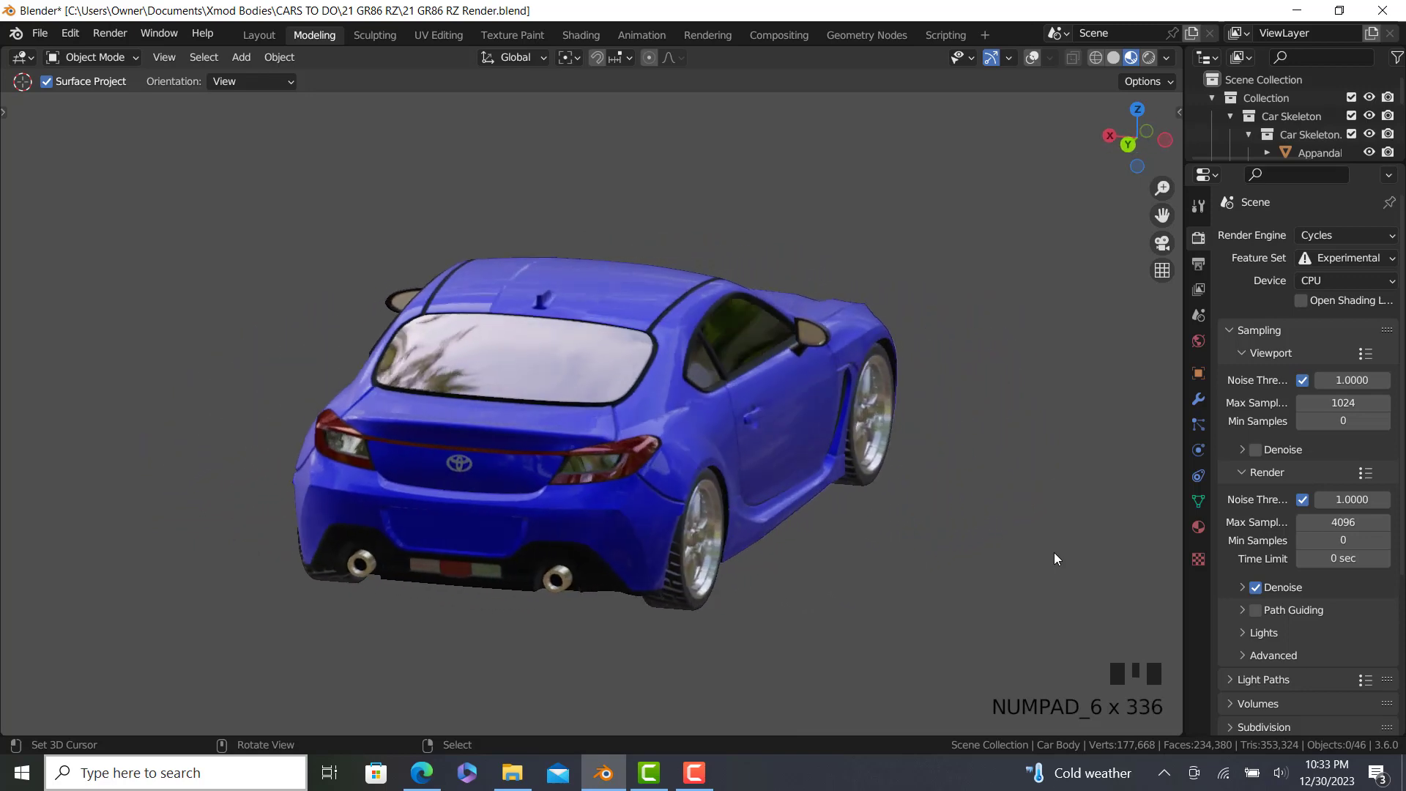
pyautogui.press('KP_6')
pyautogui.press('KP_6')
pyautogui.press('KP_6')
pyautogui.press('KP_6')
pyautogui.press('KP_6')
pyautogui.press('KP_6')
pyautogui.press('KP_6')
pyautogui.press('KP_6')
pyautogui.press('KP_6')
pyautogui.press('KP_6')
pyautogui.press('KP_6')
pyautogui.press('KP_6')
pyautogui.press('KP_6')
pyautogui.press('KP_6')
pyautogui.press('KP_6')
pyautogui.press('KP_6')
pyautogui.press('KP_6')
pyautogui.press('KP_6')
pyautogui.press('KP_6')
pyautogui.press('KP_6')
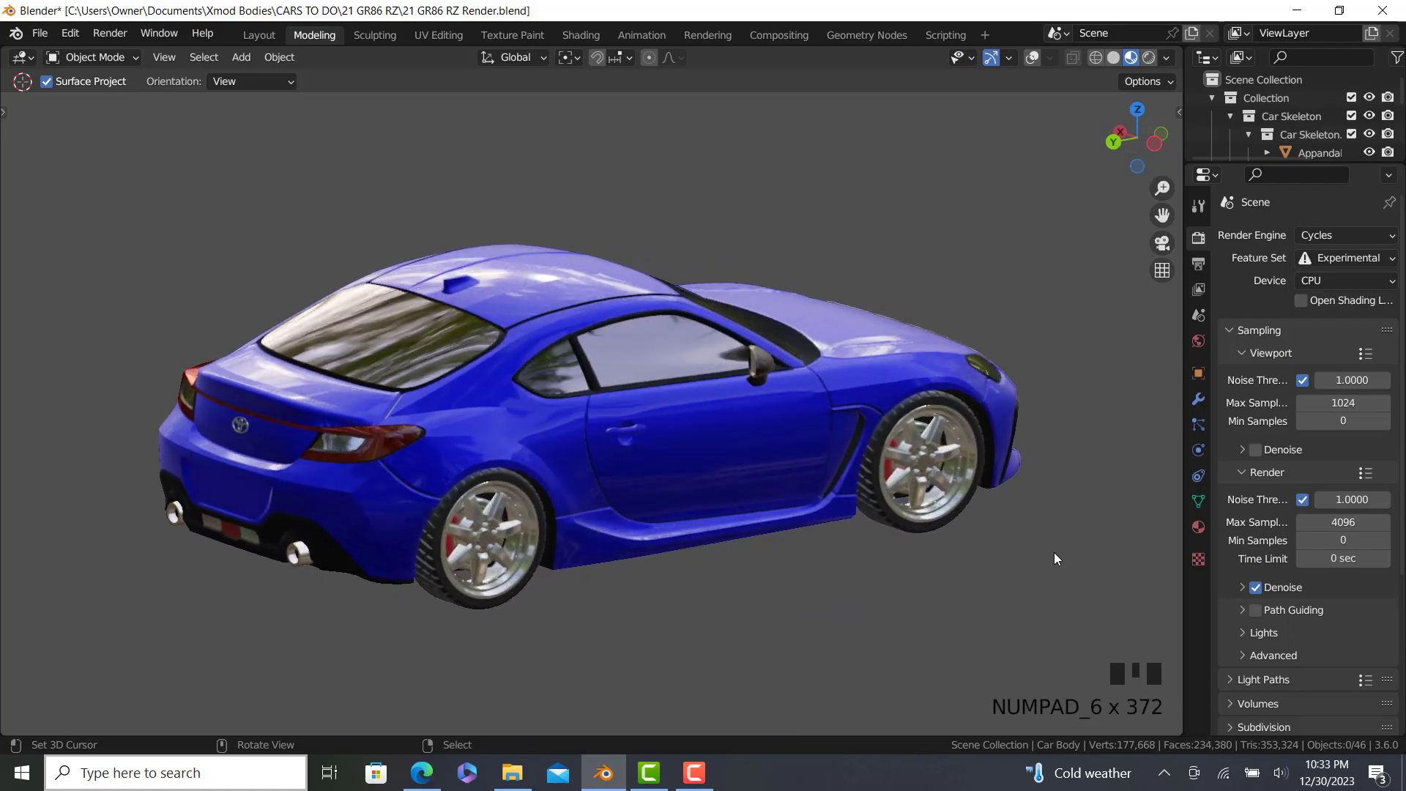
pyautogui.press('KP_6')
pyautogui.press('KP_6')
pyautogui.press('KP_6')
pyautogui.press('KP_6')
pyautogui.press('KP_6')
pyautogui.press('KP_6')
pyautogui.press('KP_6')
pyautogui.press('KP_6')
pyautogui.press('KP_6')
pyautogui.press('KP_6')
pyautogui.press('KP_6')
pyautogui.press('KP_6')
pyautogui.press('KP_6')
pyautogui.press('KP_6')
pyautogui.press('KP_6')
pyautogui.press('KP_6')
pyautogui.press('KP_6')
pyautogui.press('KP_6')
pyautogui.press('KP_6')
pyautogui.press('KP_6')
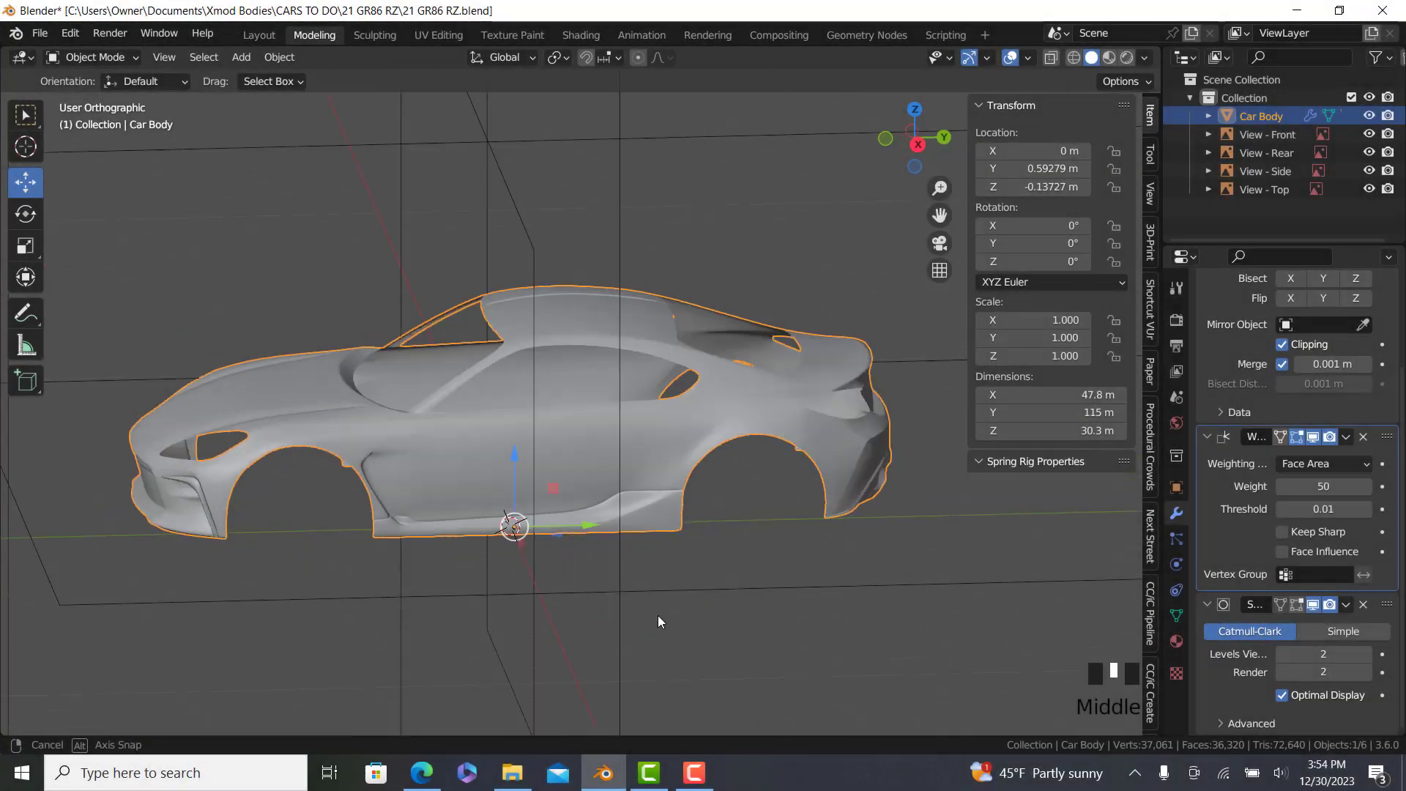
# Select the windshield opening's edge path on the Car Body mesh, from the hood centerline around to the roof centerline.
pyautogui.moveTo(658, 616); pyautogui.dragTo(513, 586, button='middle')
pyautogui.press('KP_7')
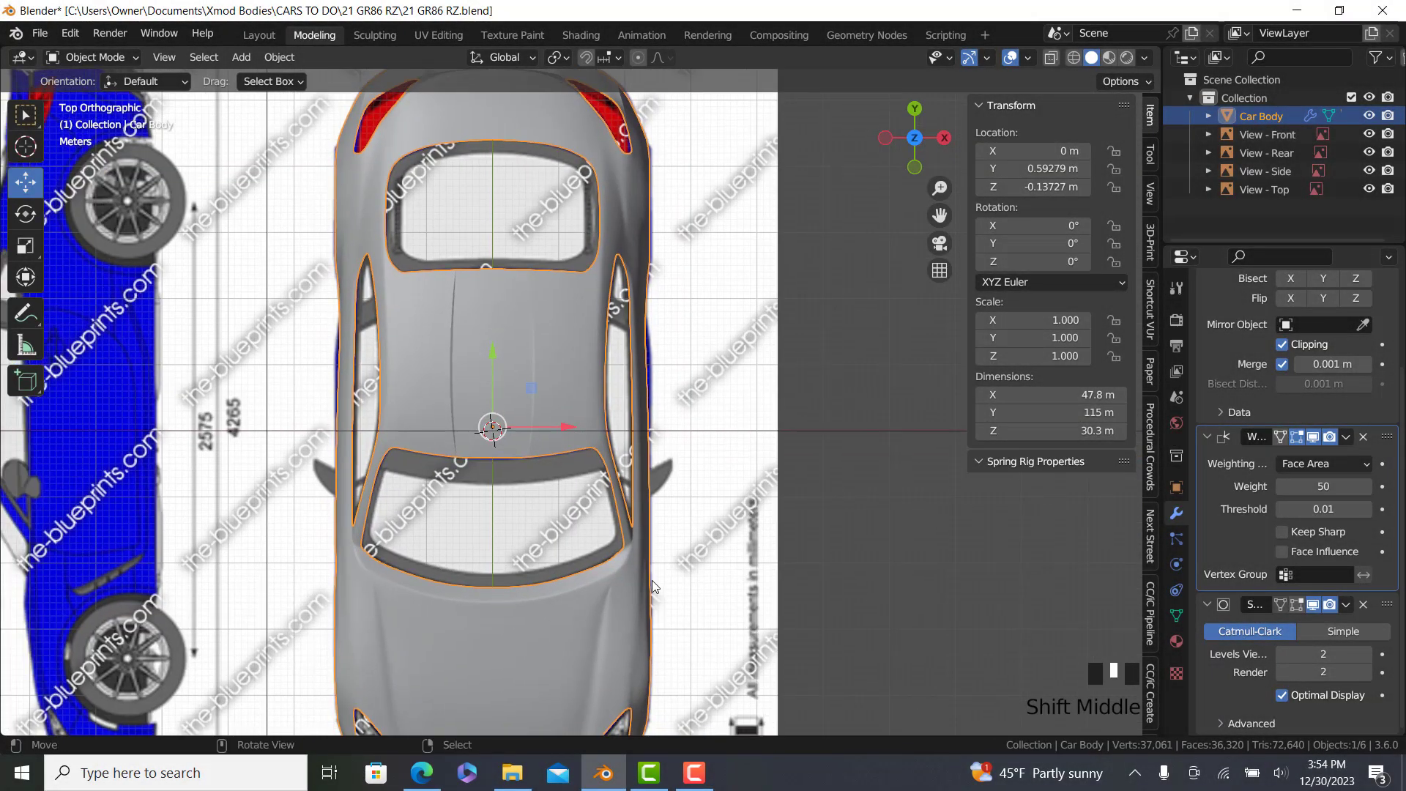
pyautogui.moveTo(640, 615); pyautogui.dragTo(485, 585, button='middle')
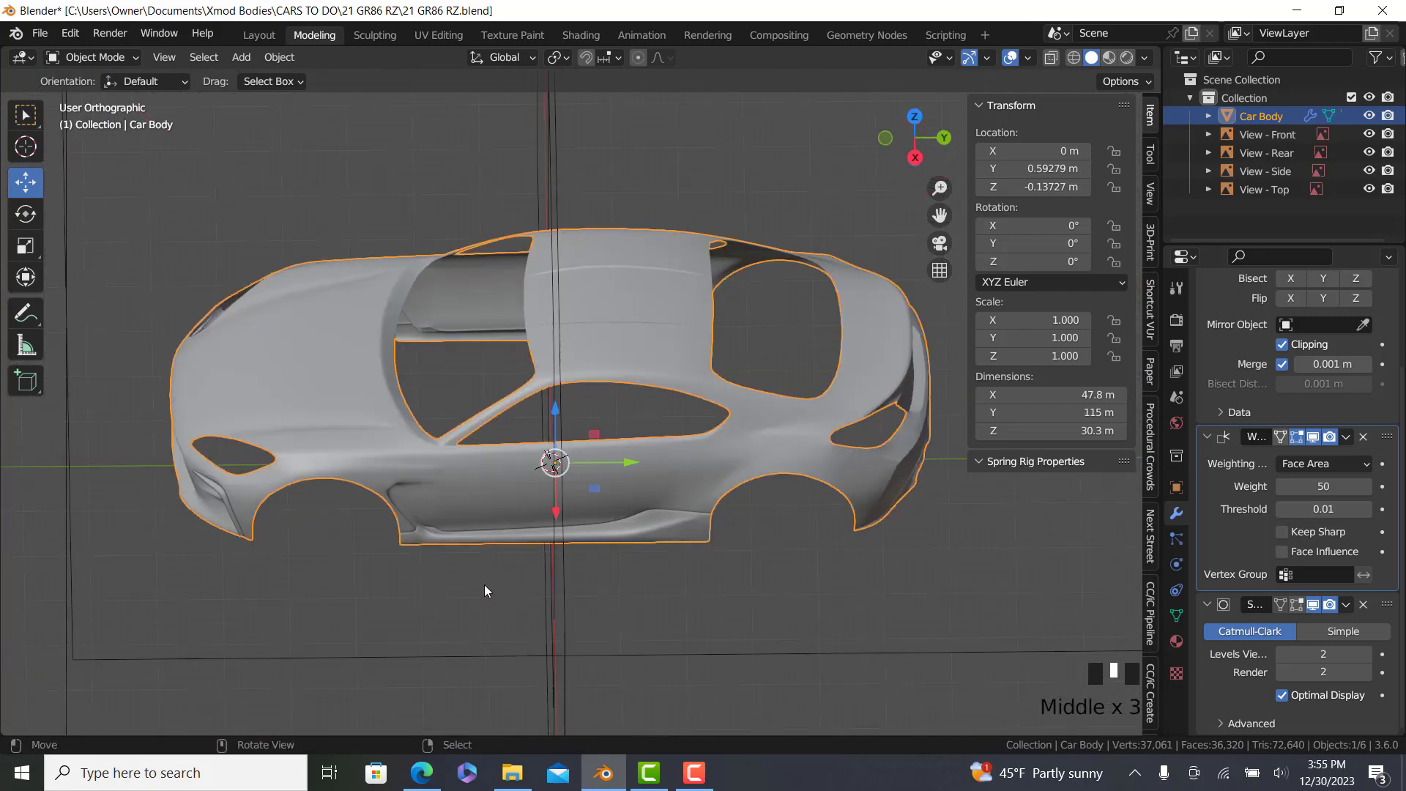
pyautogui.press('KP_7')
pyautogui.scroll(4, 437, 616)
pyautogui.press('Tab')
pyautogui.rightClick(562, 562)
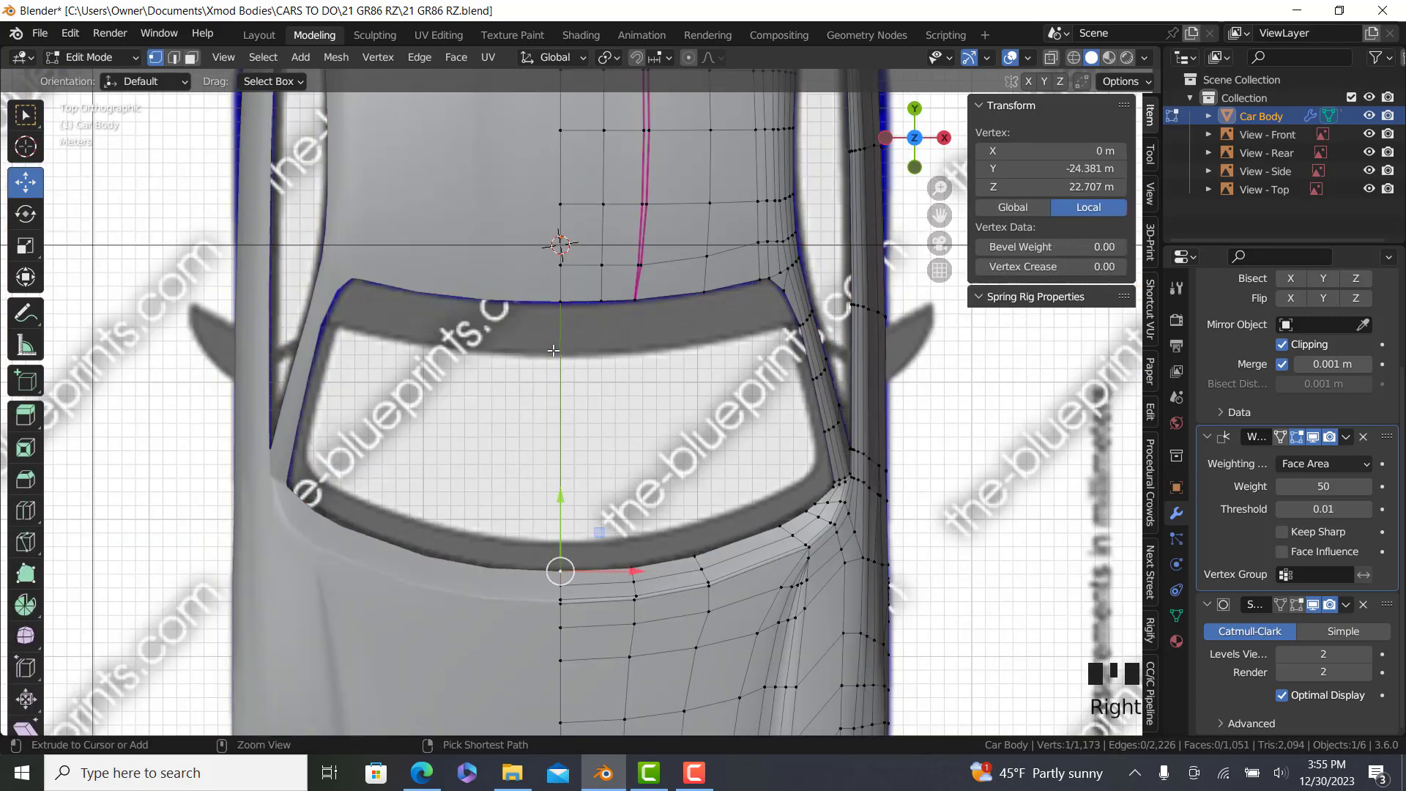
pyautogui.keyDown('ctrl'); pyautogui.rightClick(558, 308); pyautogui.keyUp('ctrl')
pyautogui.scroll(2, 762, 399)
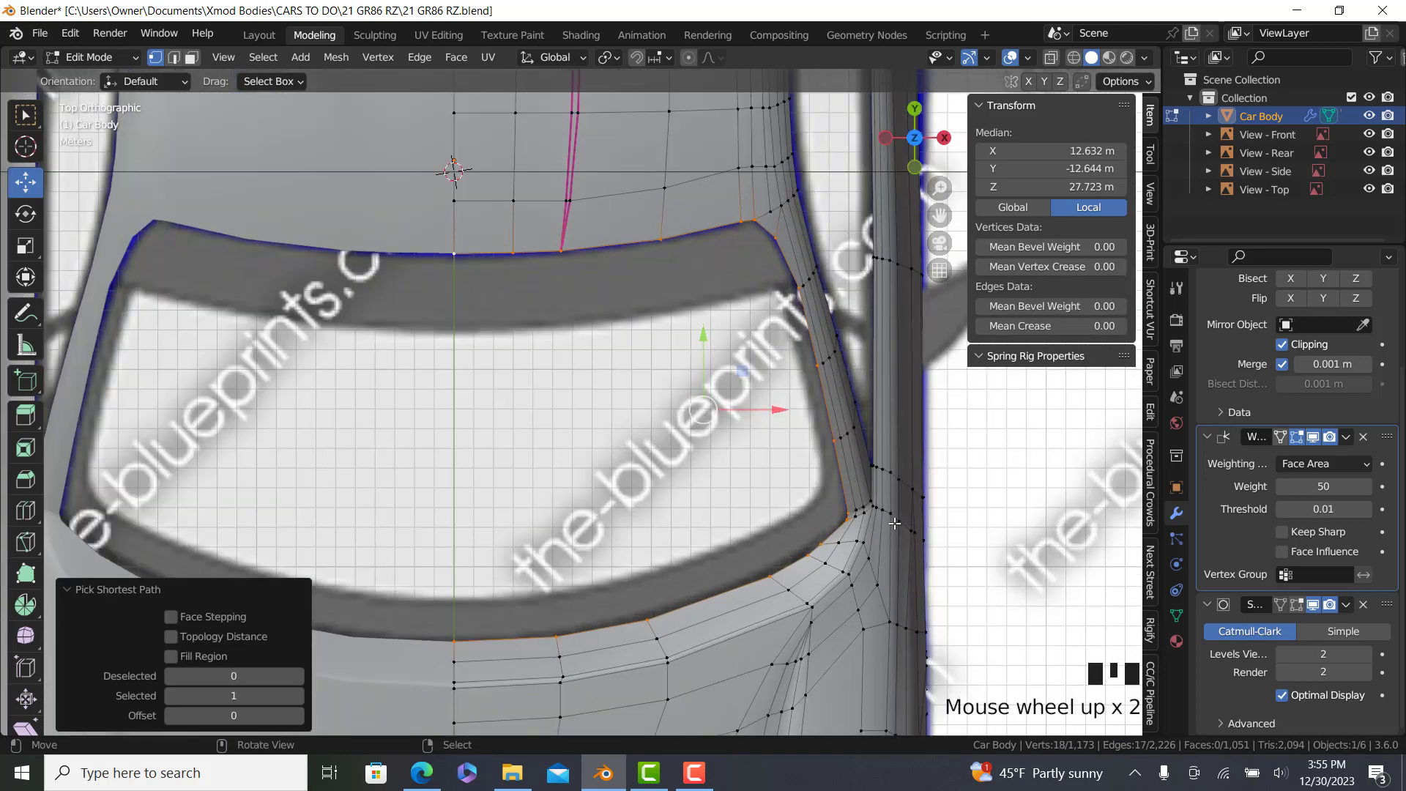
# Try to crease the windshield opening's edges at 0.99 and extrude them inward at a scale of 0.928.
pyautogui.hotkey('shift', 'e')
pyautogui.click(896, 524)
pyautogui.press('e')
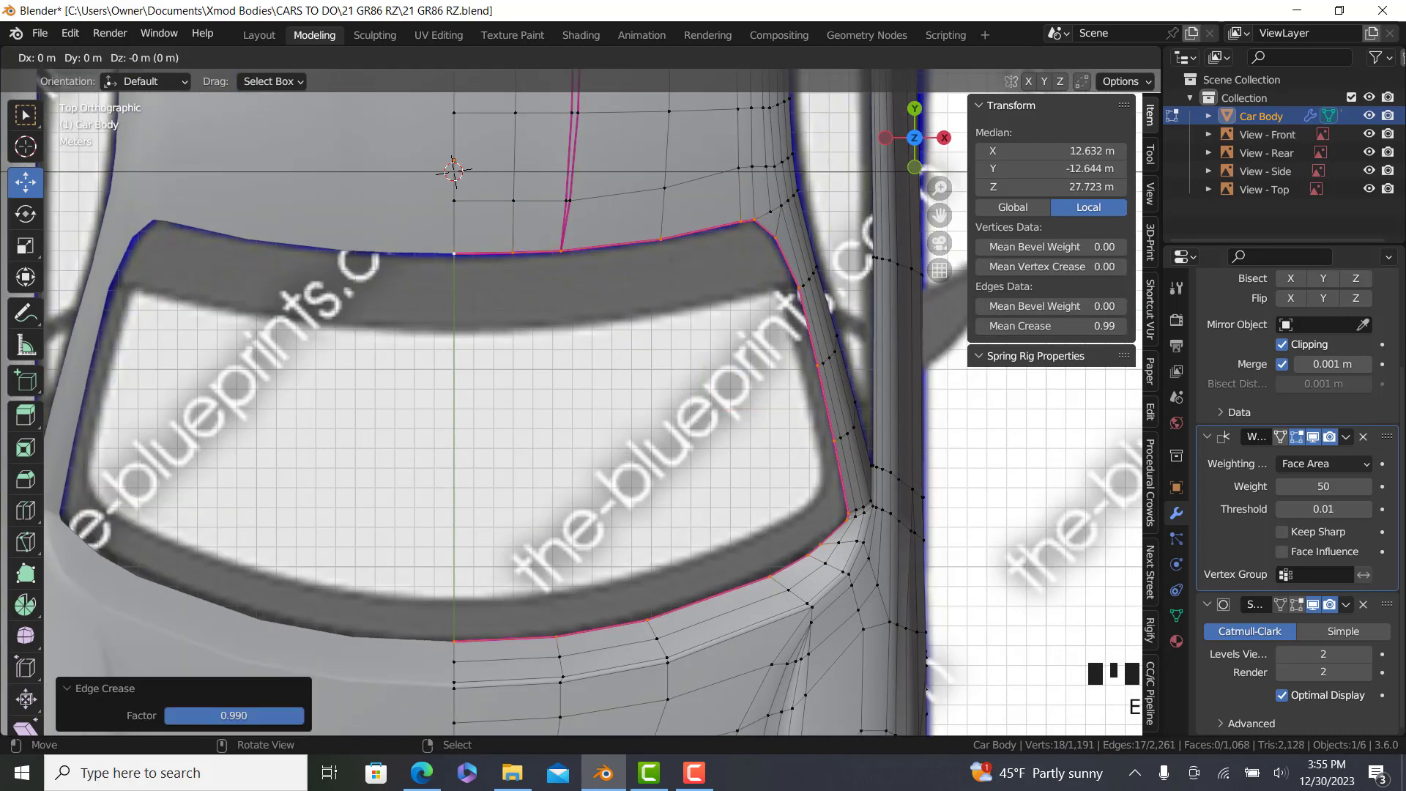
pyautogui.press('s')
pyautogui.click(976, 641)
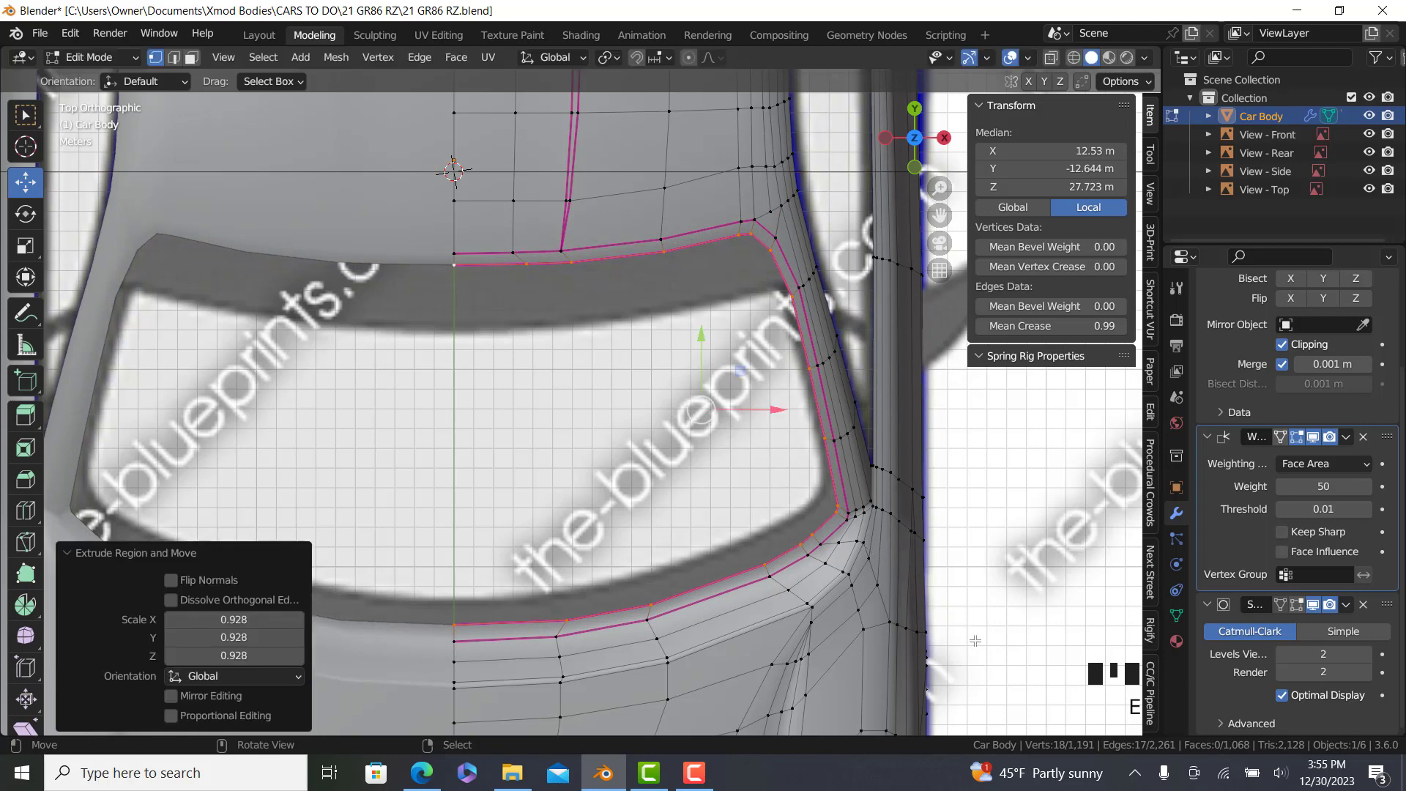
pyautogui.moveTo(766, 410); pyautogui.dragTo(764, 410)
# Undo the crease and inward extrusion of the windshield opening's edges.
pyautogui.hotkey('ctrl', 'z')
pyautogui.hotkey('ctrl', 'z')
pyautogui.hotkey('ctrl', 'z')
pyautogui.hotkey('ctrl', 'z')
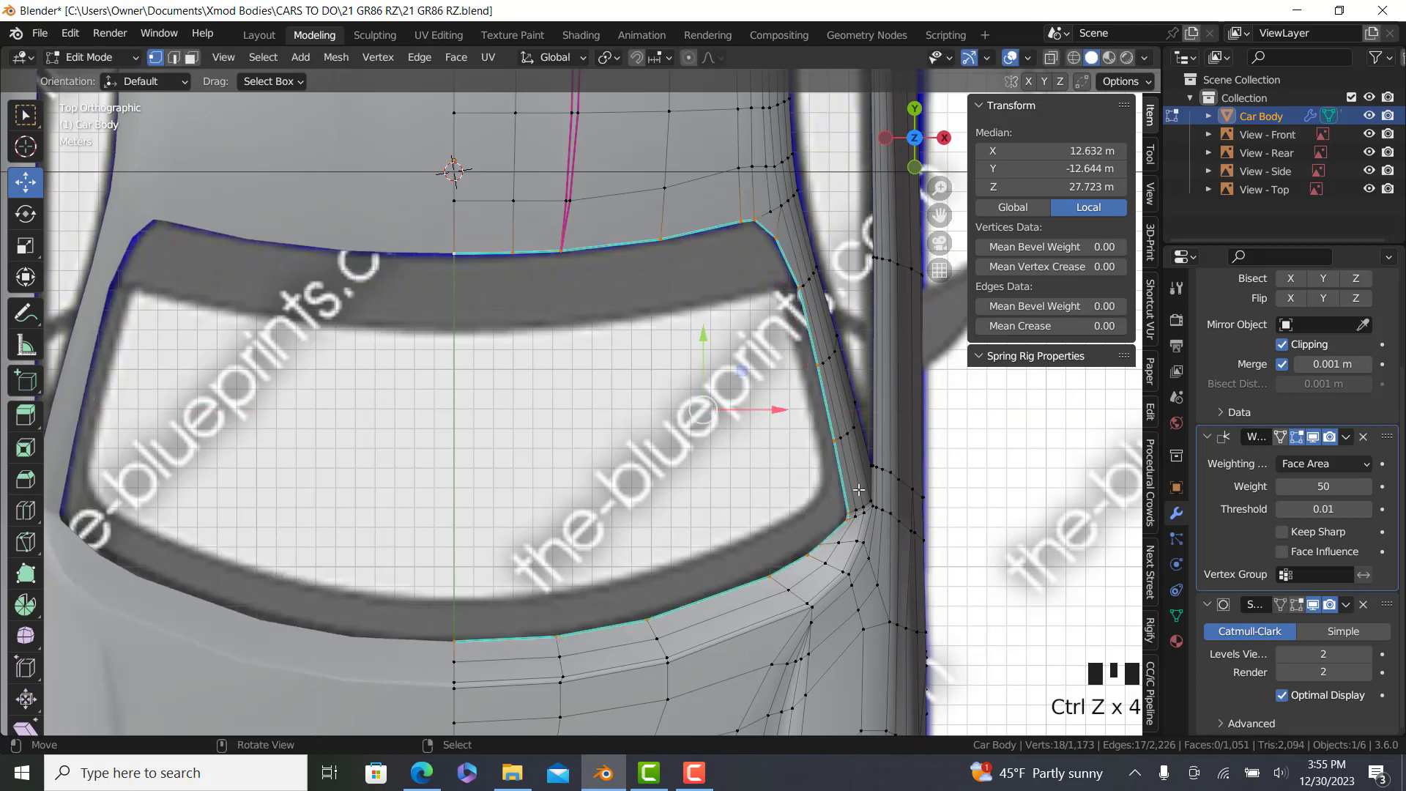
# Extrude the windshield opening's edges inward at a scale of 0.944, move them -0.18548 m in X, and scale them by 0.976.
pyautogui.hotkey('ctrl', 'z')
pyautogui.press('e')
pyautogui.press('s')
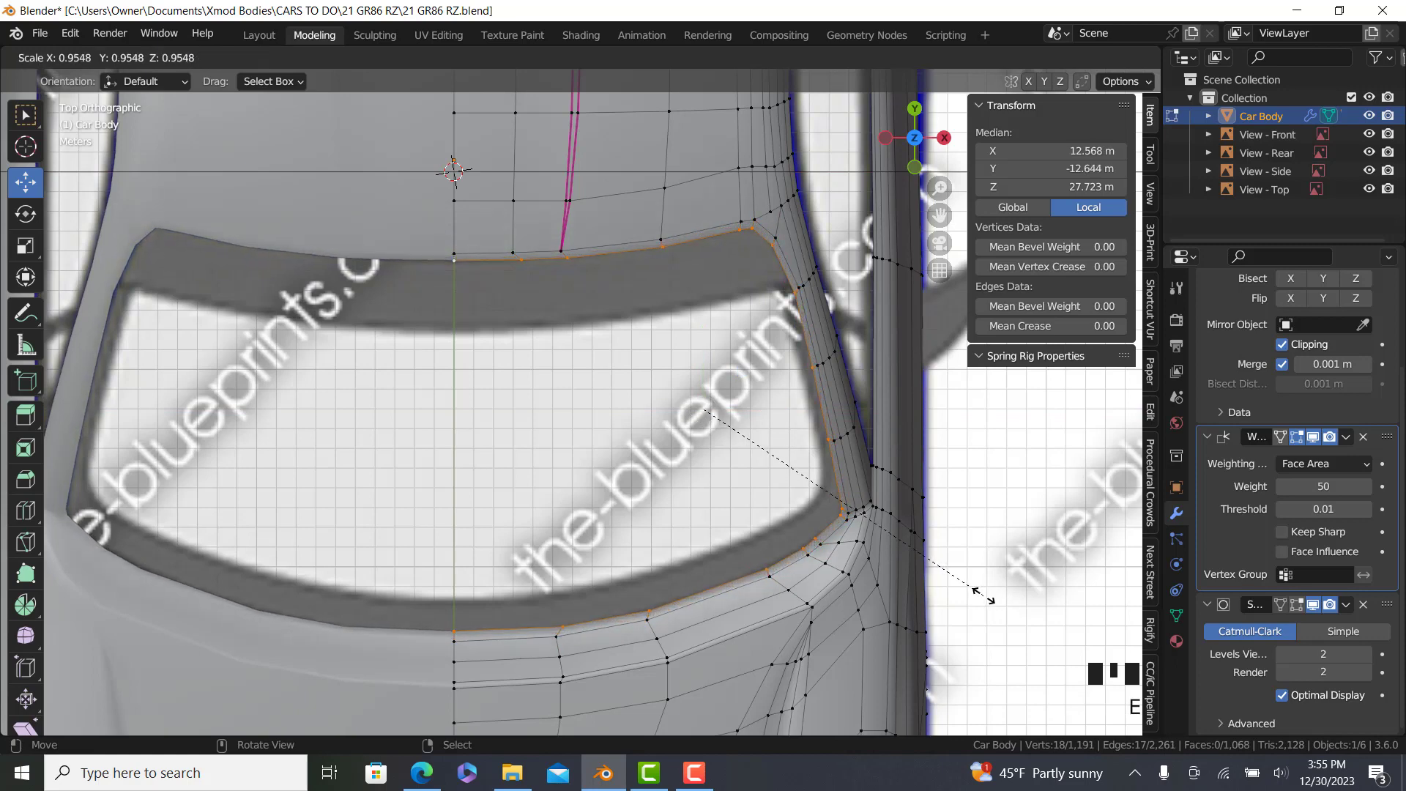
pyautogui.click(976, 592)
pyautogui.moveTo(769, 412); pyautogui.dragTo(769, 412)
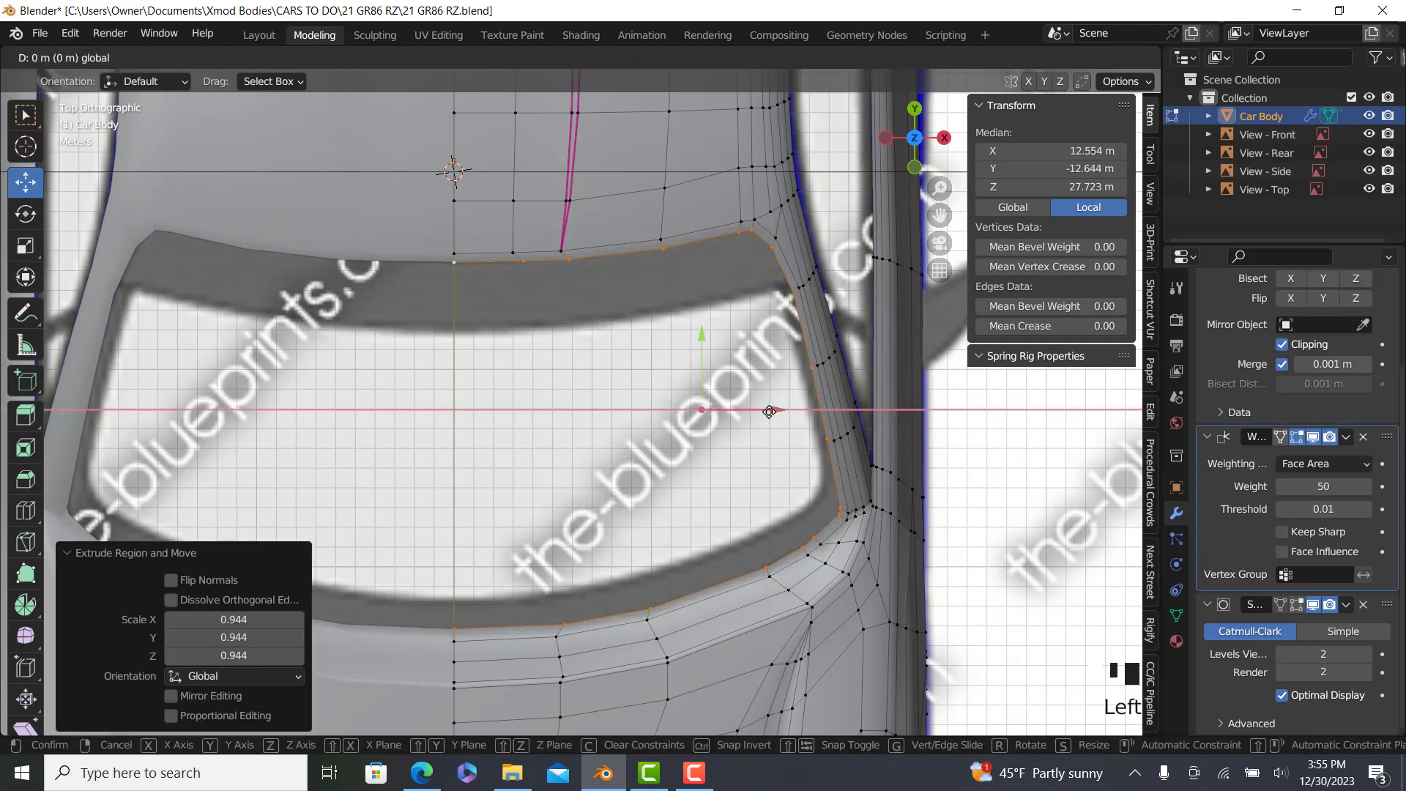
pyautogui.moveTo(860, 481); pyautogui.dragTo(858, 481)
pyautogui.press('s')
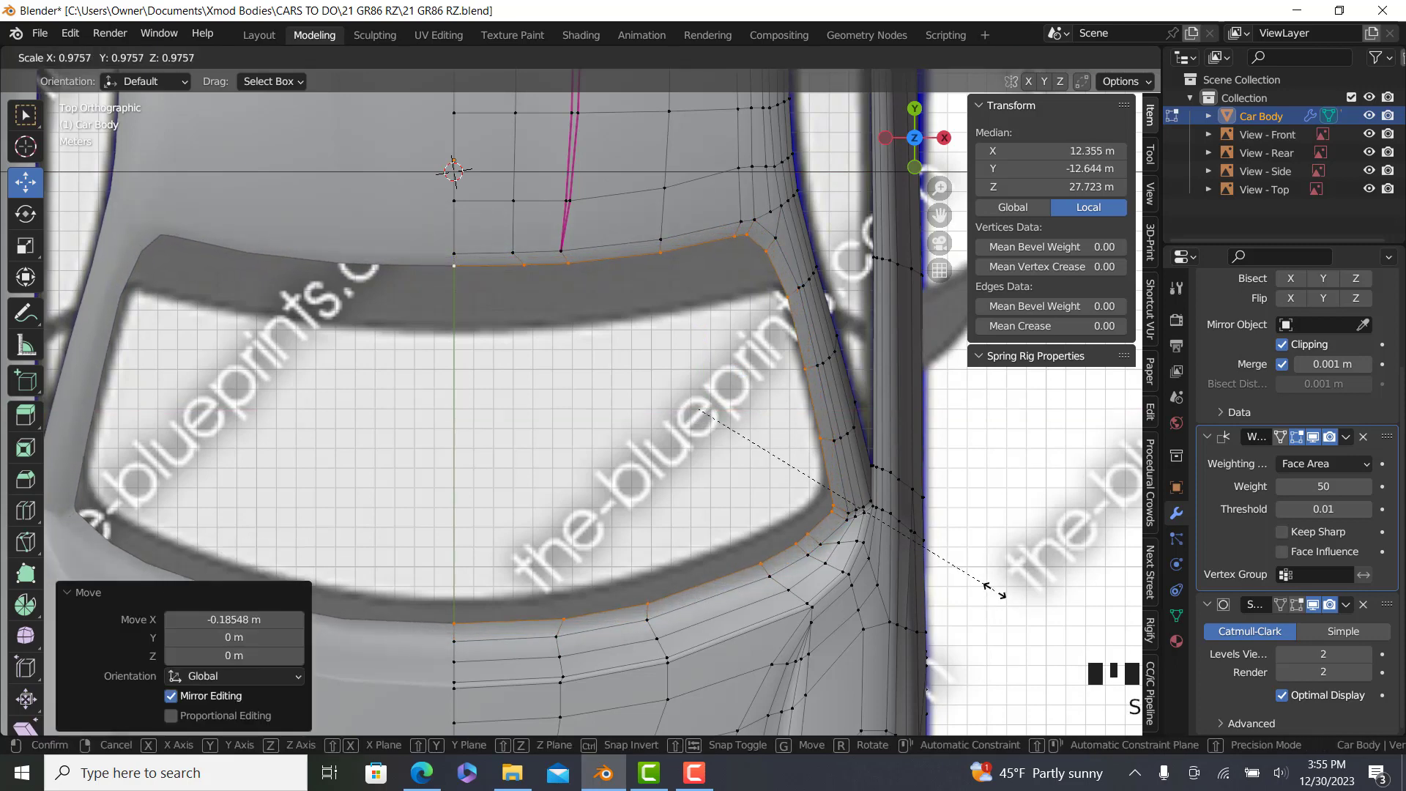
pyautogui.click(995, 590)
# In side view, shift the extruded windshield edge slightly forward and up, to a median of Y -12.773 m and Z 27.895 m.
pyautogui.press('KP_3')
pyautogui.scroll(3, 533, 322)
pyautogui.keyDown('shift'); pyautogui.moveTo(533, 275); pyautogui.dragTo(533, 347, button='middle'); pyautogui.keyUp('shift')
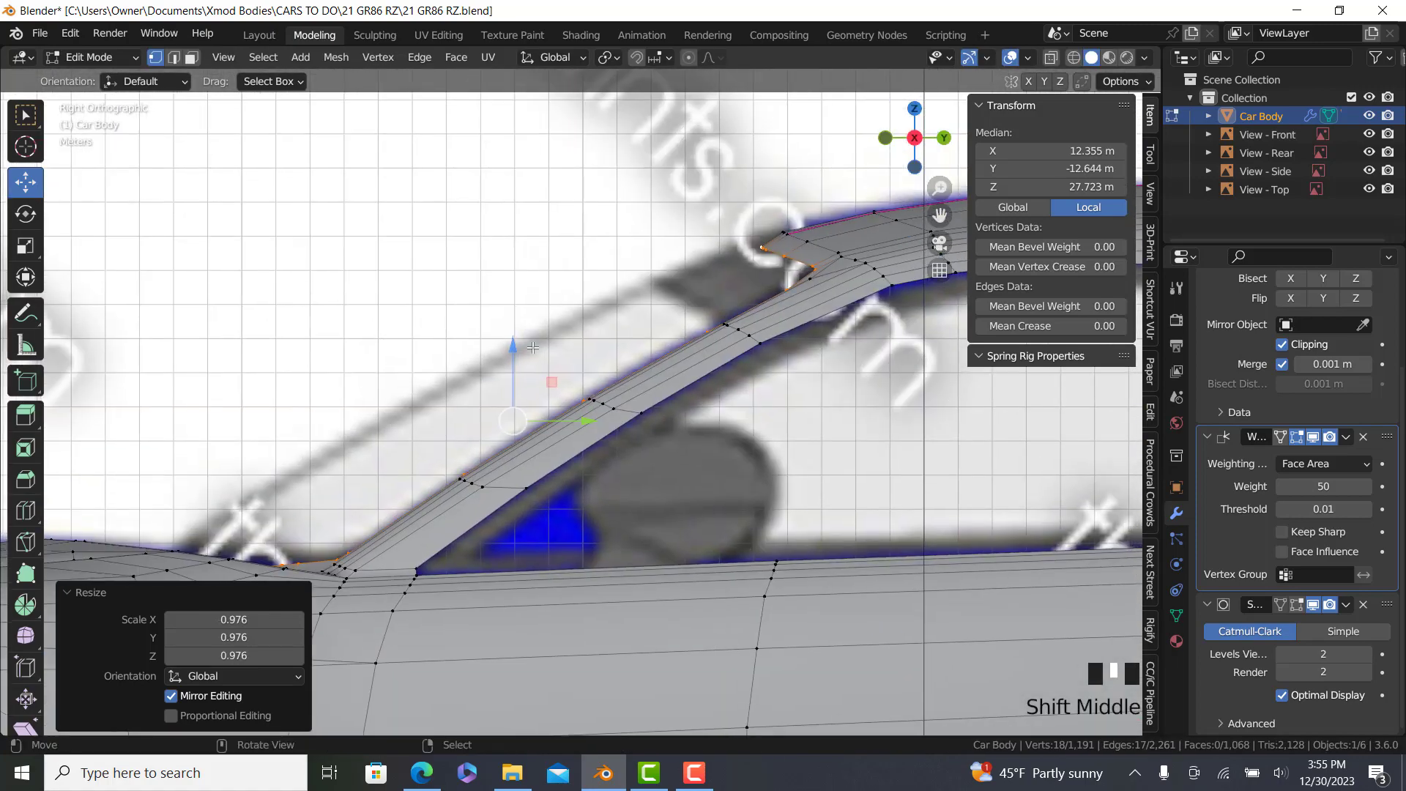
pyautogui.moveTo(519, 345); pyautogui.dragTo(519, 341)
pyautogui.moveTo(589, 418); pyautogui.dragTo(587, 418)
pyautogui.press('z')
pyautogui.moveTo(512, 352); pyautogui.dragTo(512, 349)
pyautogui.press('z')
pyautogui.click(654, 377)
pyautogui.scroll(-3, 654, 378)
# Fill the first two windshield faces between the roof and hood edges, working outward from the car's centerline.
pyautogui.press('KP_7')
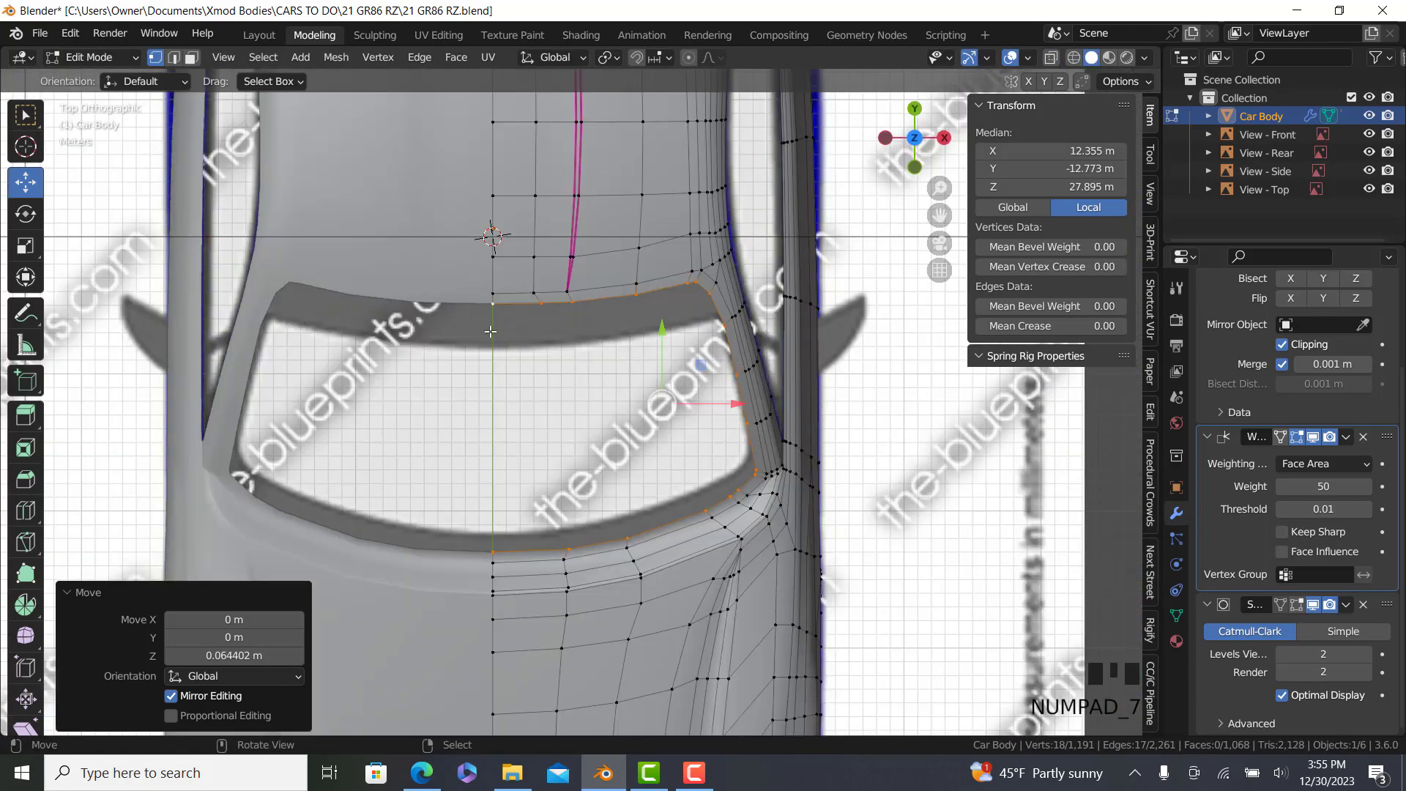
pyautogui.keyDown('ctrl'); pyautogui.click(540, 302); pyautogui.keyUp('ctrl')
pyautogui.scroll(2, 493, 542)
pyautogui.keyDown('ctrl'); pyautogui.rightClick(464, 588); pyautogui.keyUp('ctrl')
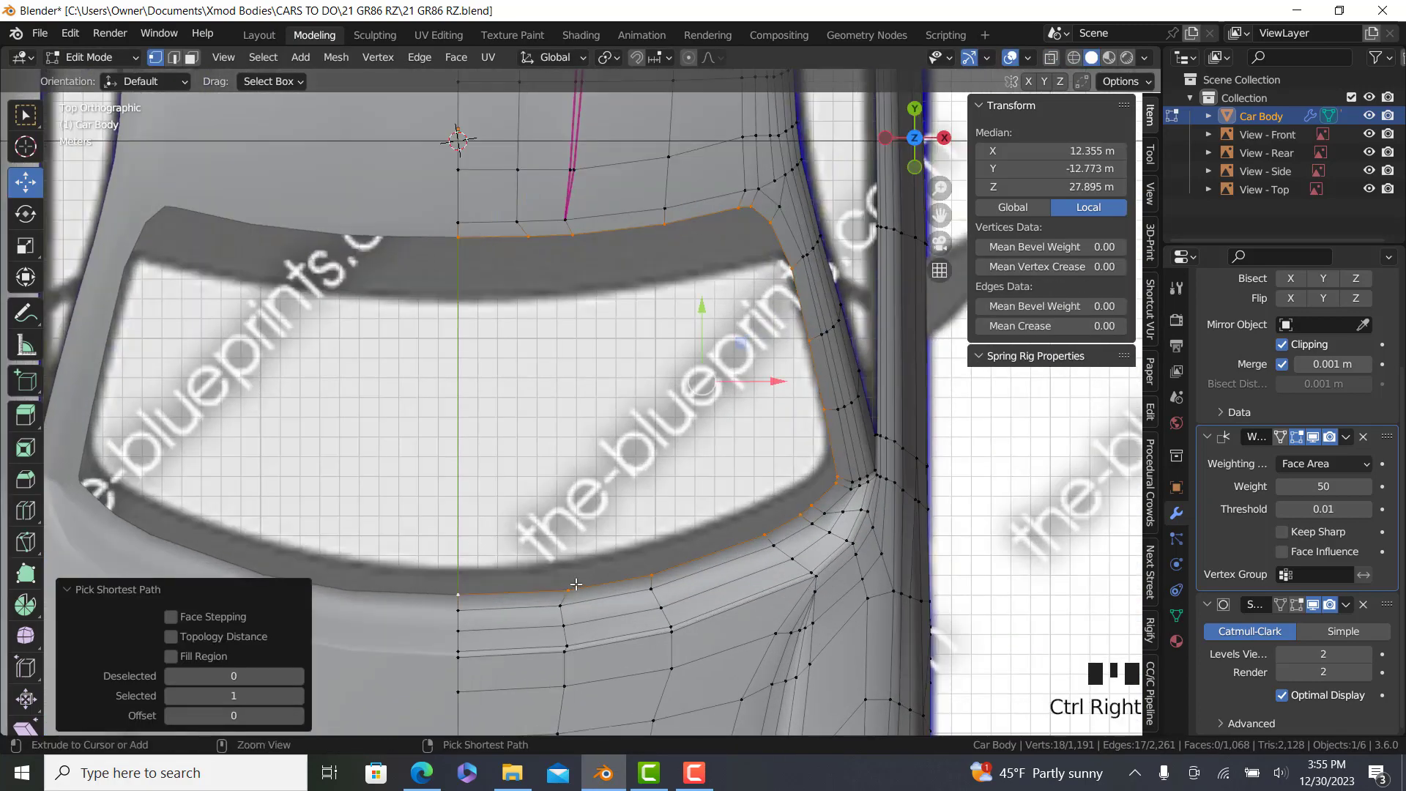
pyautogui.hotkey('ctrl', 'z')
pyautogui.press('f')
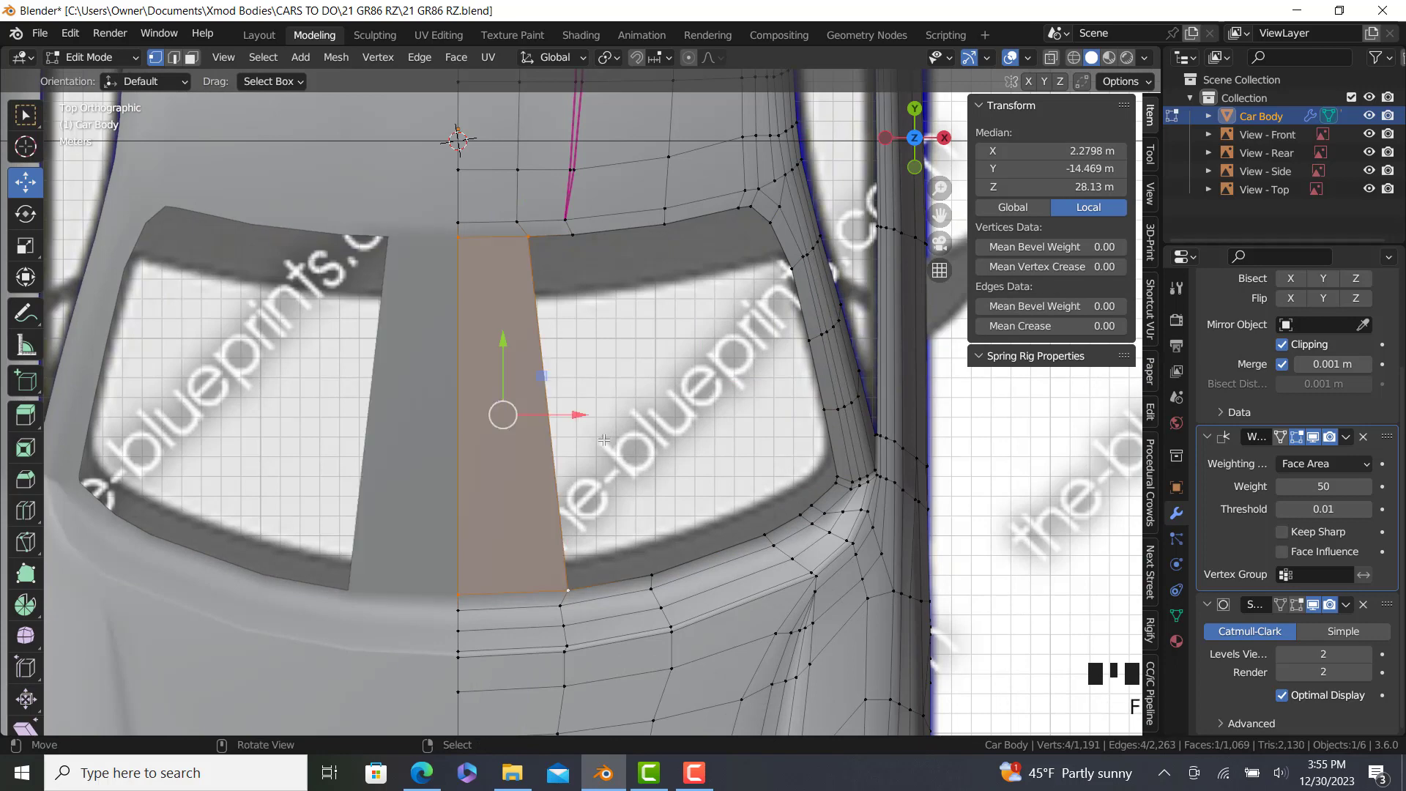
pyautogui.rightClick(586, 249)
pyautogui.keyDown('ctrl'); pyautogui.rightClick(656, 557); pyautogui.keyUp('ctrl')
pyautogui.scroll(-2, 653, 549)
pyautogui.press('f')
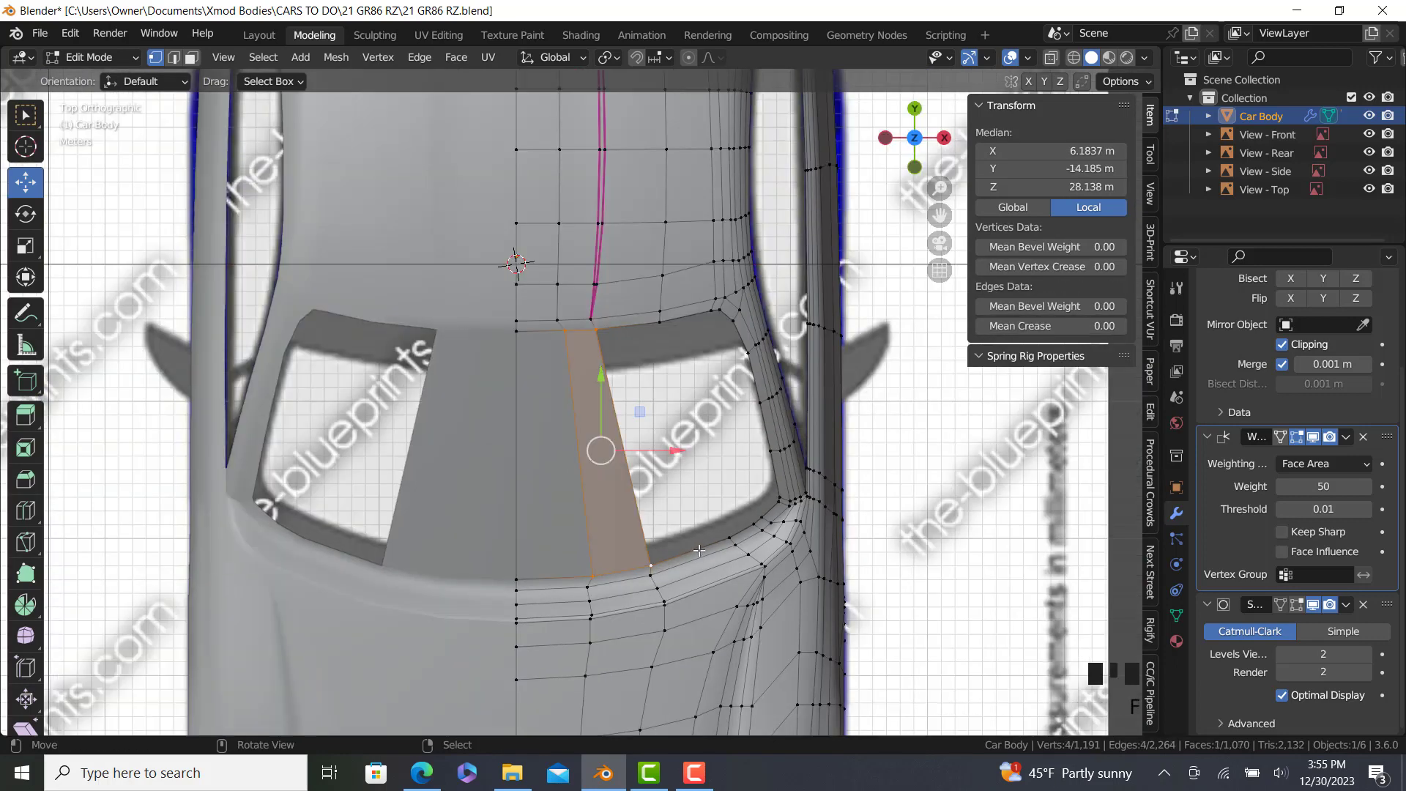
# Fill the third windshield face outward from the centerline, between the matching roof and hood edge segments.
pyautogui.rightClick(729, 538)
pyautogui.keyDown('ctrl'); pyautogui.rightClick(598, 331); pyautogui.keyUp('ctrl')
pyautogui.keyDown('ctrl'); pyautogui.rightClick(661, 323); pyautogui.keyUp('ctrl')
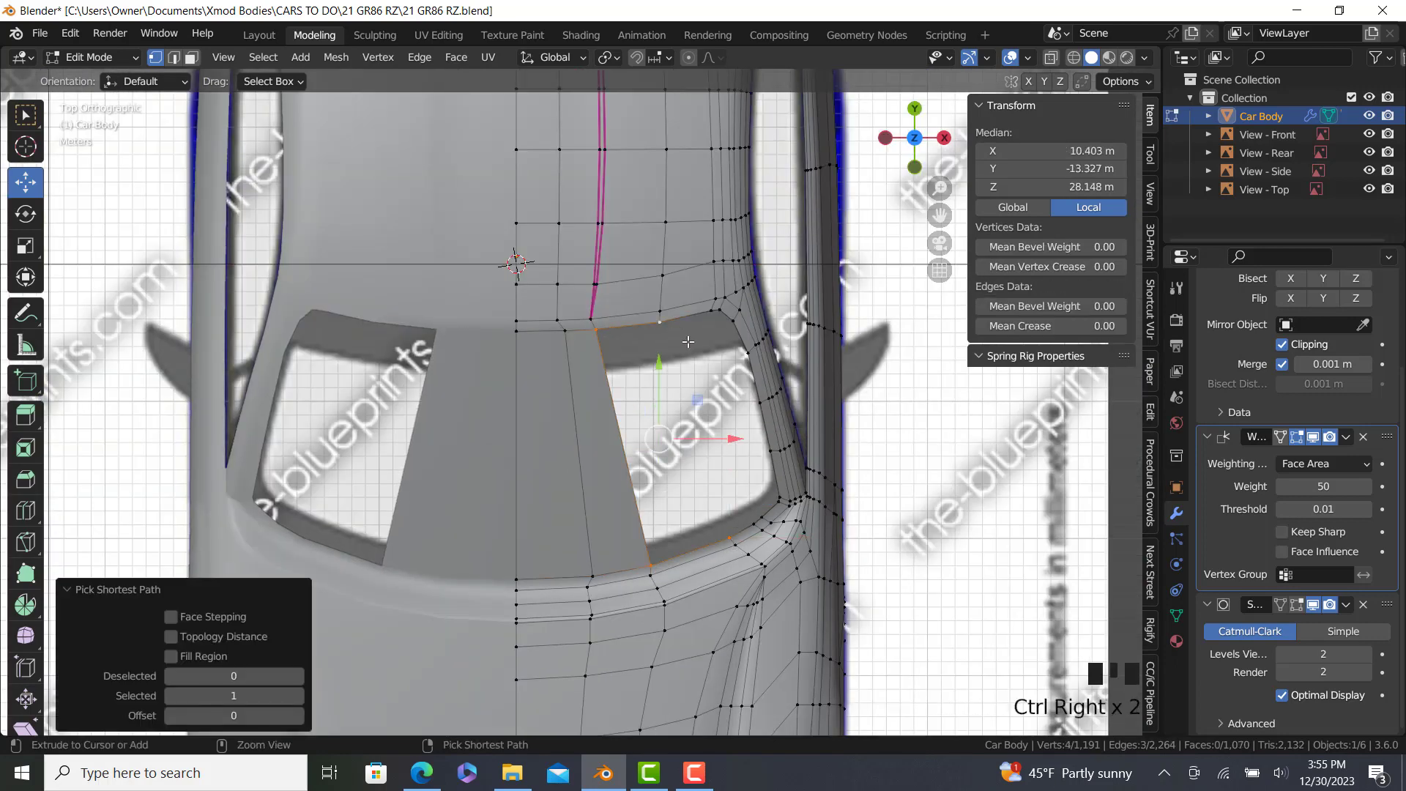
pyautogui.scroll(1, 689, 338)
pyautogui.press('f')
# Fill the fourth face and the narrow fifth face of the windshield, ending at its upper outer corner.
pyautogui.rightClick(720, 315)
pyautogui.keyDown('ctrl'); pyautogui.rightClick(735, 571); pyautogui.keyUp('ctrl')
pyautogui.keyDown('ctrl'); pyautogui.rightClick(762, 557); pyautogui.keyUp('ctrl')
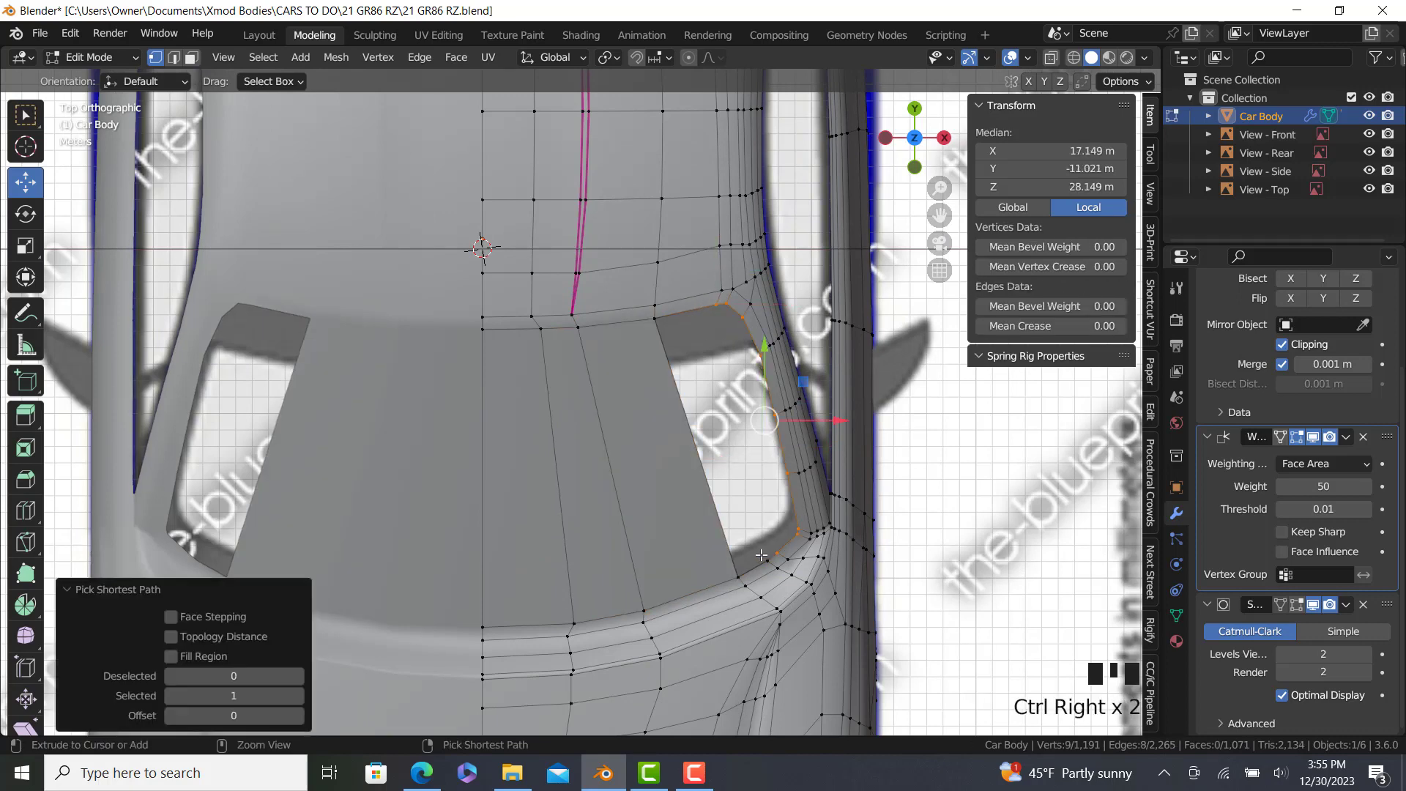
pyautogui.hotkey('ctrl', 'z')
pyautogui.hotkey('ctrl', 'z')
pyautogui.hotkey('ctrl', 'z')
pyautogui.keyDown('ctrl'); pyautogui.rightClick(655, 326); pyautogui.keyUp('ctrl')
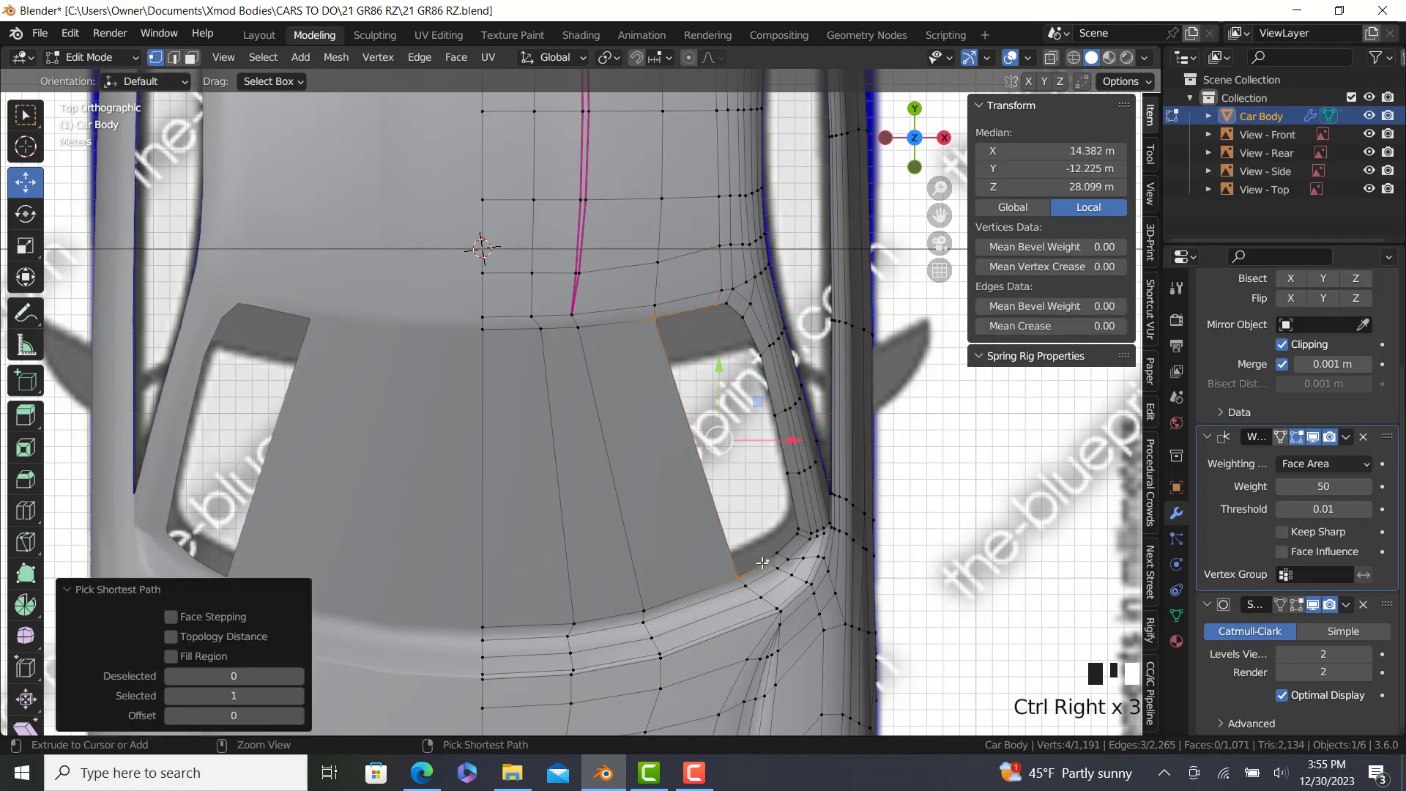
pyautogui.press('f')
pyautogui.rightClick(771, 558)
pyautogui.keyDown('ctrl'); pyautogui.rightClick(697, 310); pyautogui.keyUp('ctrl')
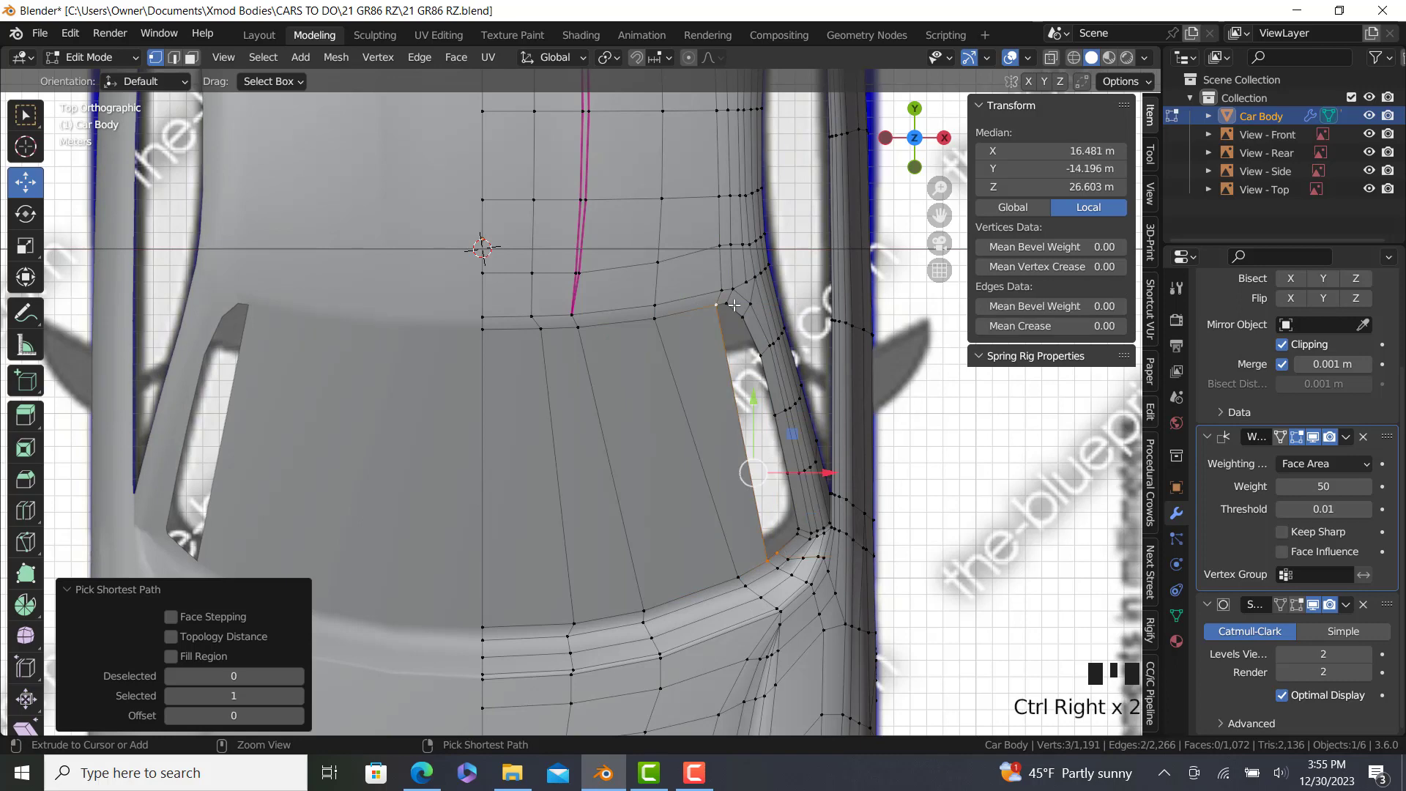
pyautogui.rightClick(731, 305)
pyautogui.scroll(2, 708, 395)
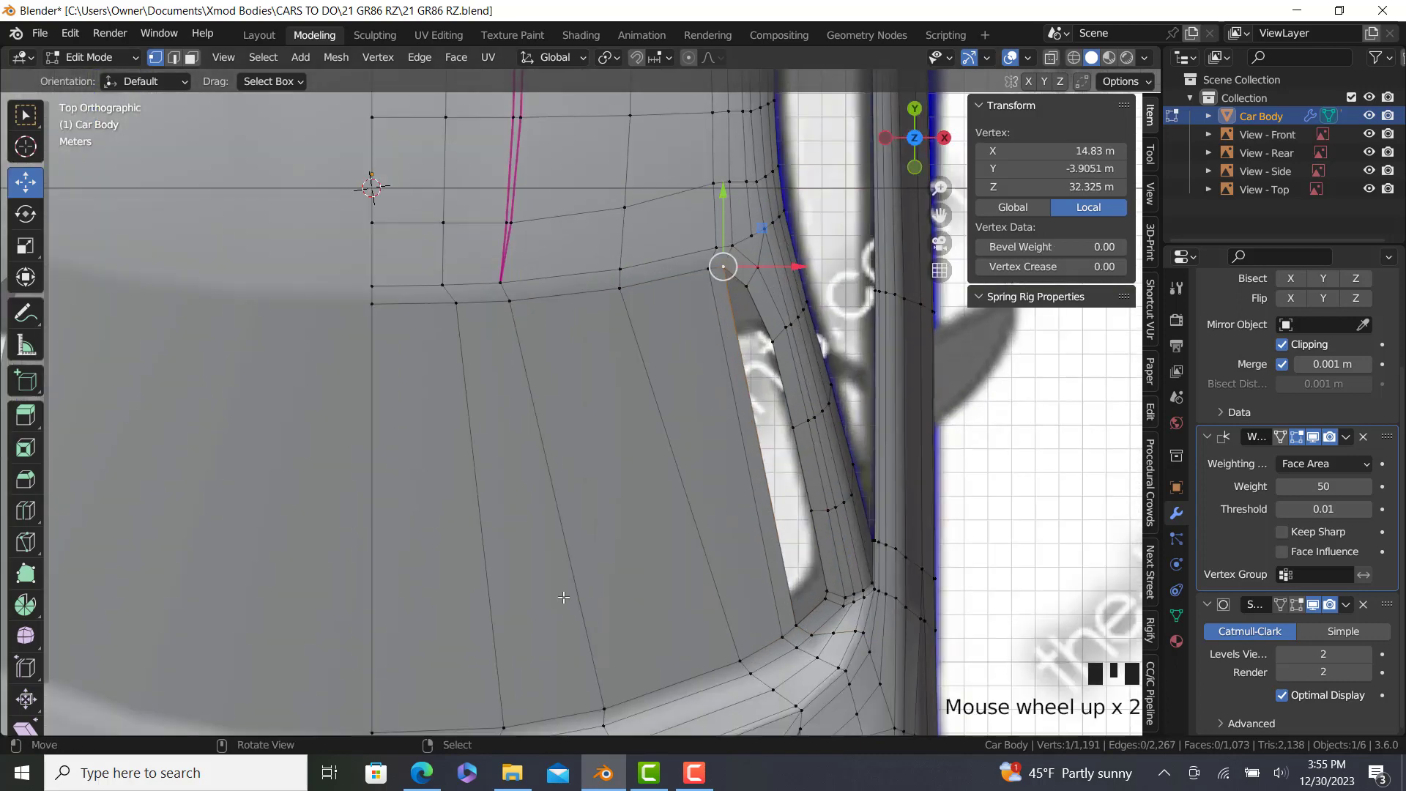
# Cut two edge loops across the windshield at factor 0.273, and move them -0.32201 m in Y and 0.28623 m in Z.
pyautogui.scroll(5, 816, 590)
pyautogui.scroll(-3, 293, 366)
pyautogui.click(26, 511)
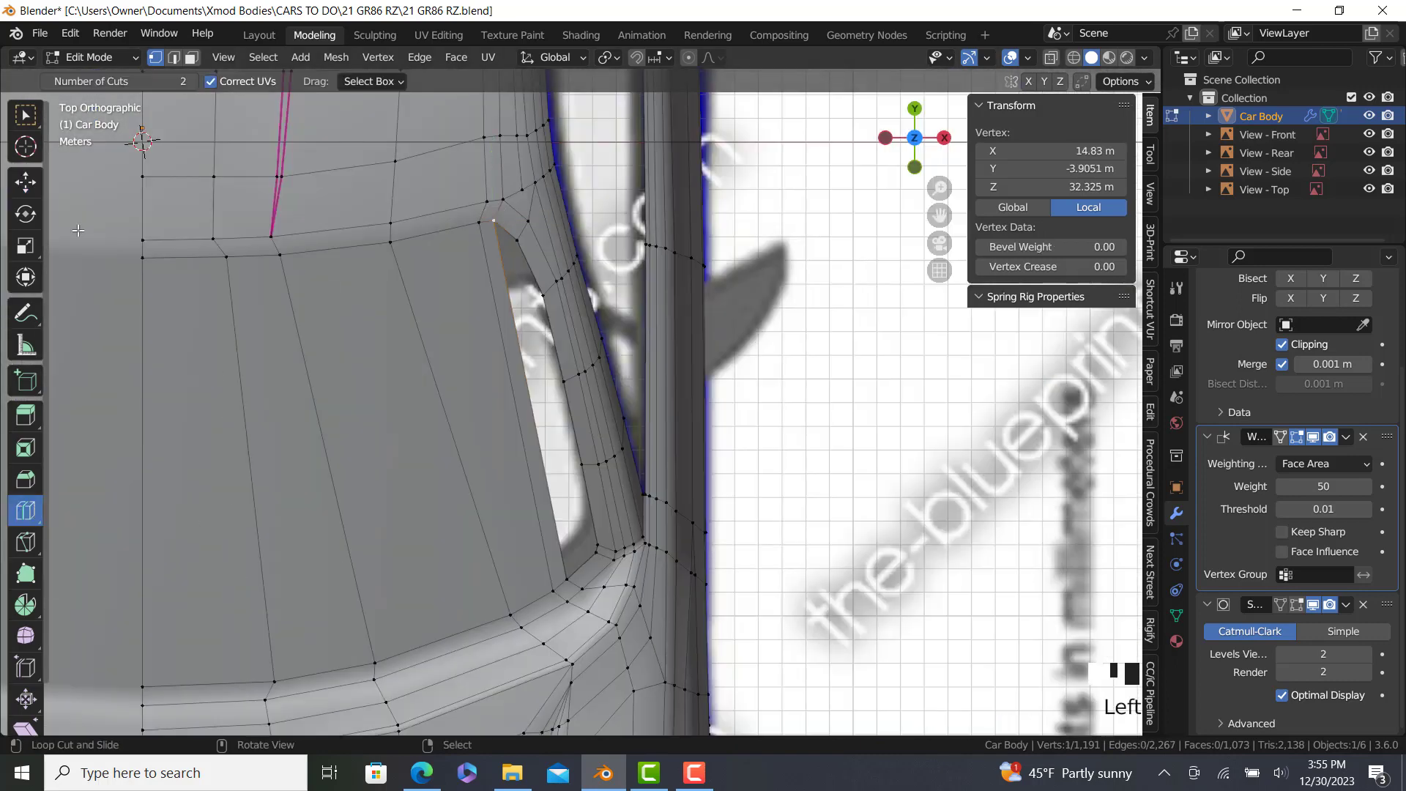
pyautogui.moveTo(458, 390); pyautogui.dragTo(460, 352)
pyautogui.click(25, 181)
pyautogui.press('KP_3')
pyautogui.scroll(3, 667, 387)
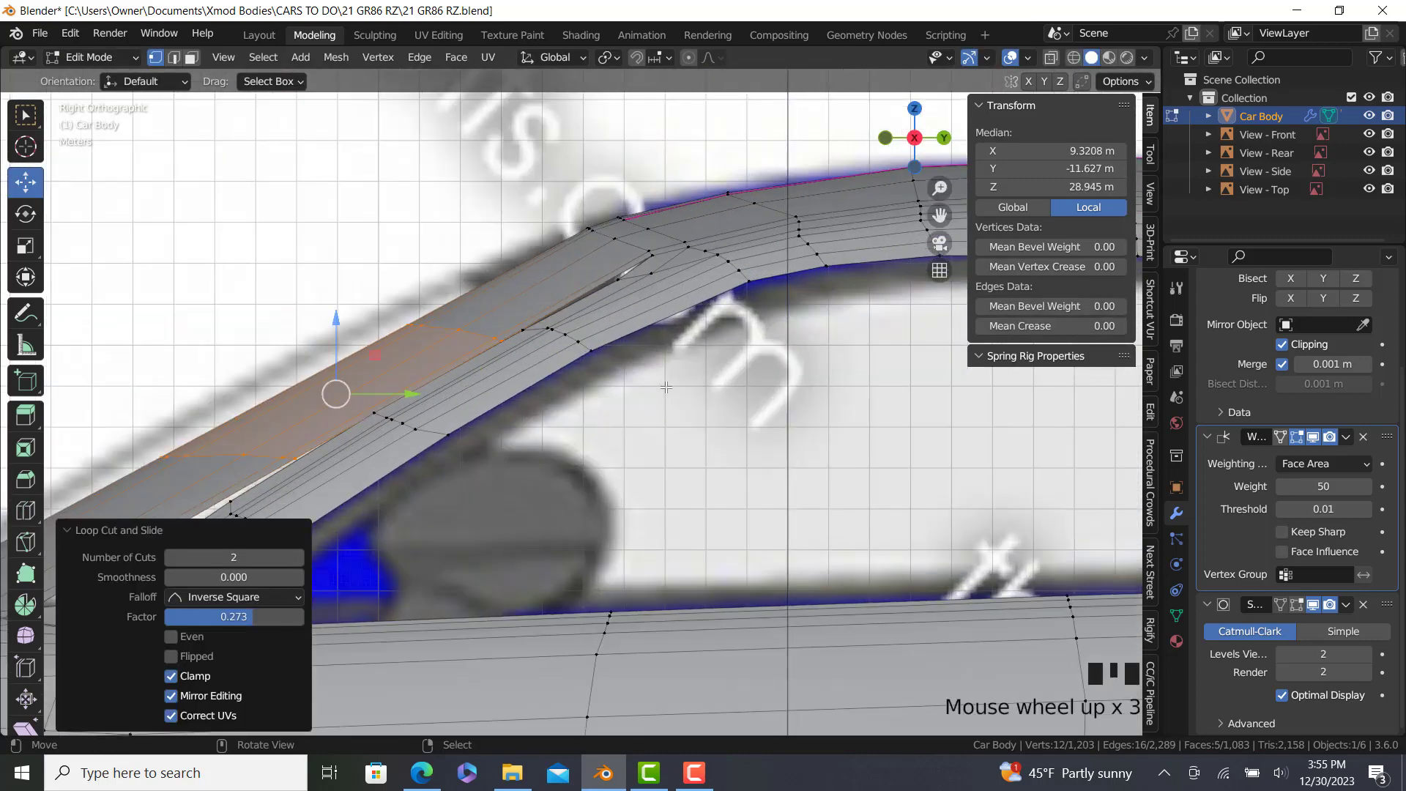
pyautogui.moveTo(337, 394); pyautogui.dragTo(322, 382)
# Fill the uppermost face of the gap between the windshield's outer edge and the A-pillar.
pyautogui.scroll(-2, 411, 383)
pyautogui.keyDown('shift'); pyautogui.moveTo(411, 383); pyautogui.dragTo(648, 256, button='middle'); pyautogui.keyUp('shift')
pyautogui.moveTo(648, 256); pyautogui.dragTo(674, 286, button='middle')
pyautogui.scroll(1, 685, 276)
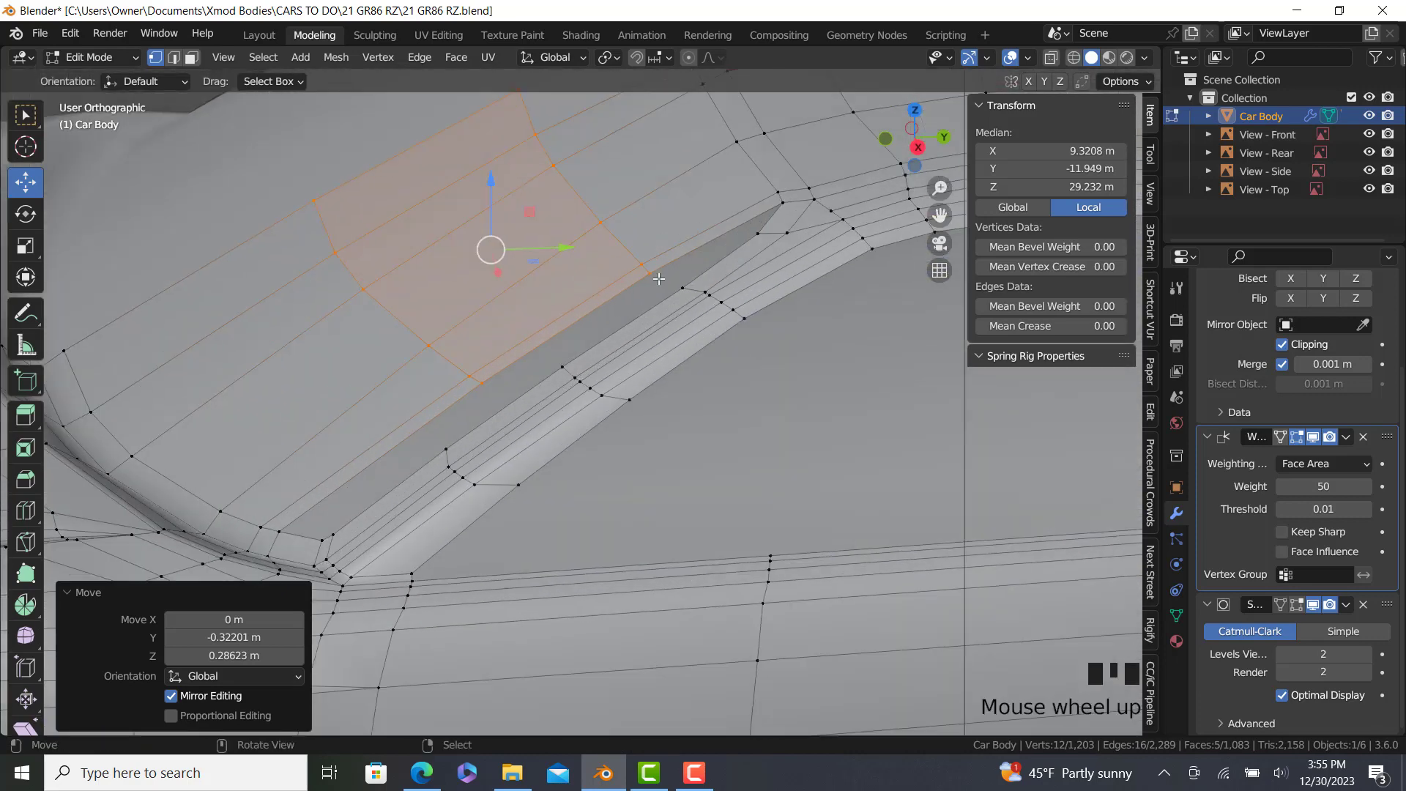
pyautogui.rightClick(658, 279)
pyautogui.keyDown('ctrl'); pyautogui.rightClick(780, 198); pyautogui.keyUp('ctrl')
pyautogui.press('f')
# Add a single loop cut between the two windshield loops at factor -0.335 and shift it slightly forward in side view.
pyautogui.keyDown('shift'); pyautogui.moveTo(480, 398); pyautogui.dragTo(513, 421, button='middle'); pyautogui.keyUp('shift')
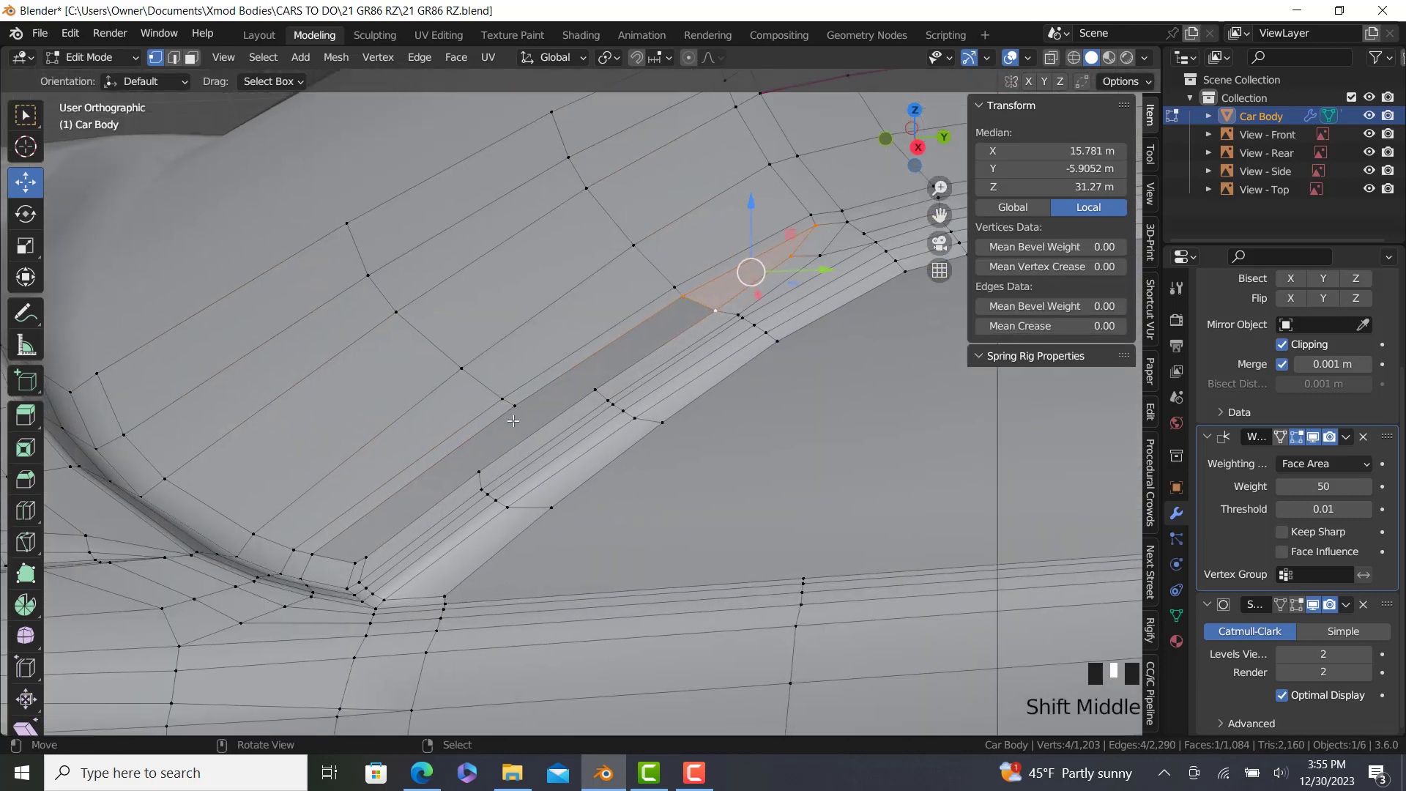
pyautogui.rightClick(514, 409)
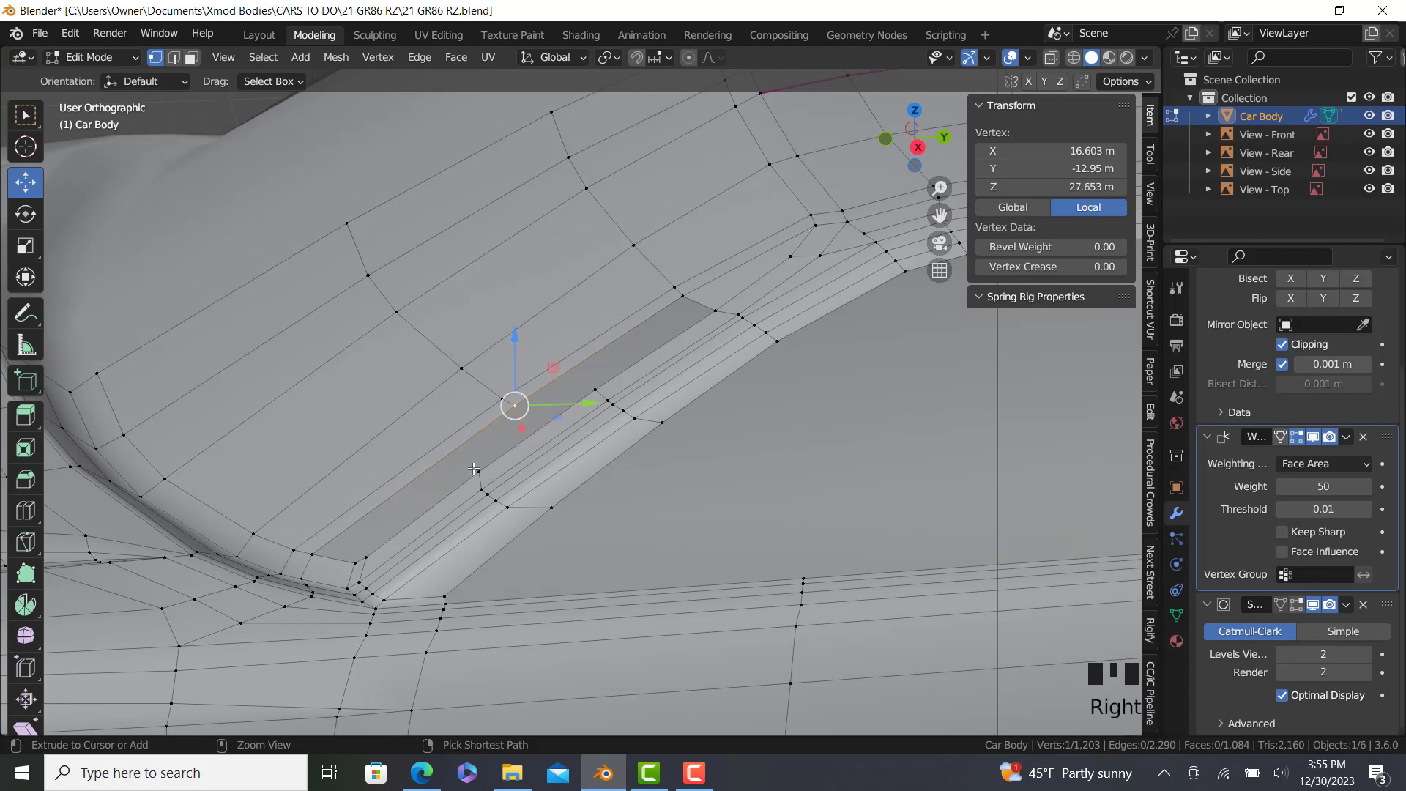
pyautogui.click(24, 509)
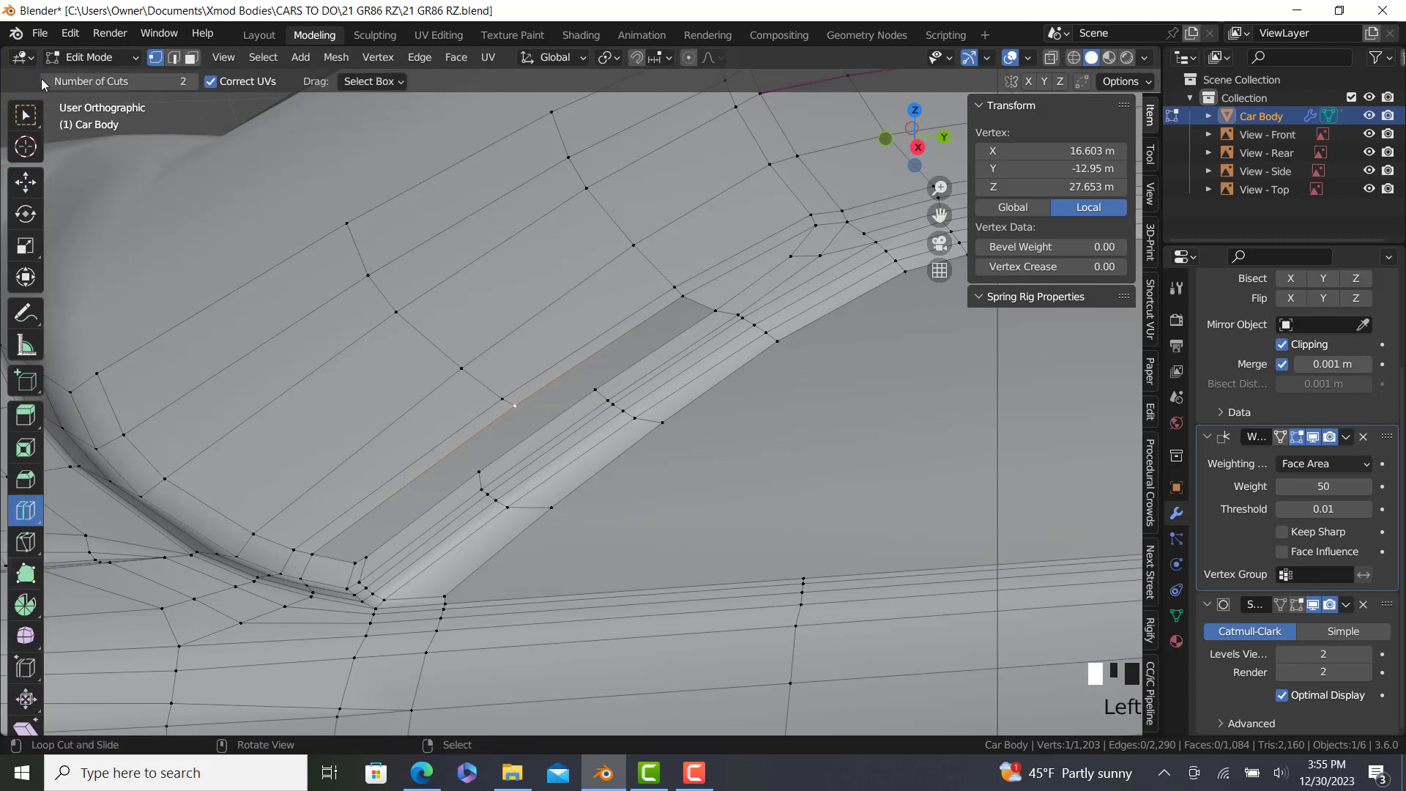
pyautogui.moveTo(589, 286); pyautogui.dragTo(565, 339)
pyautogui.click(24, 181)
pyautogui.press('KP_3')
pyautogui.scroll(2, 622, 432)
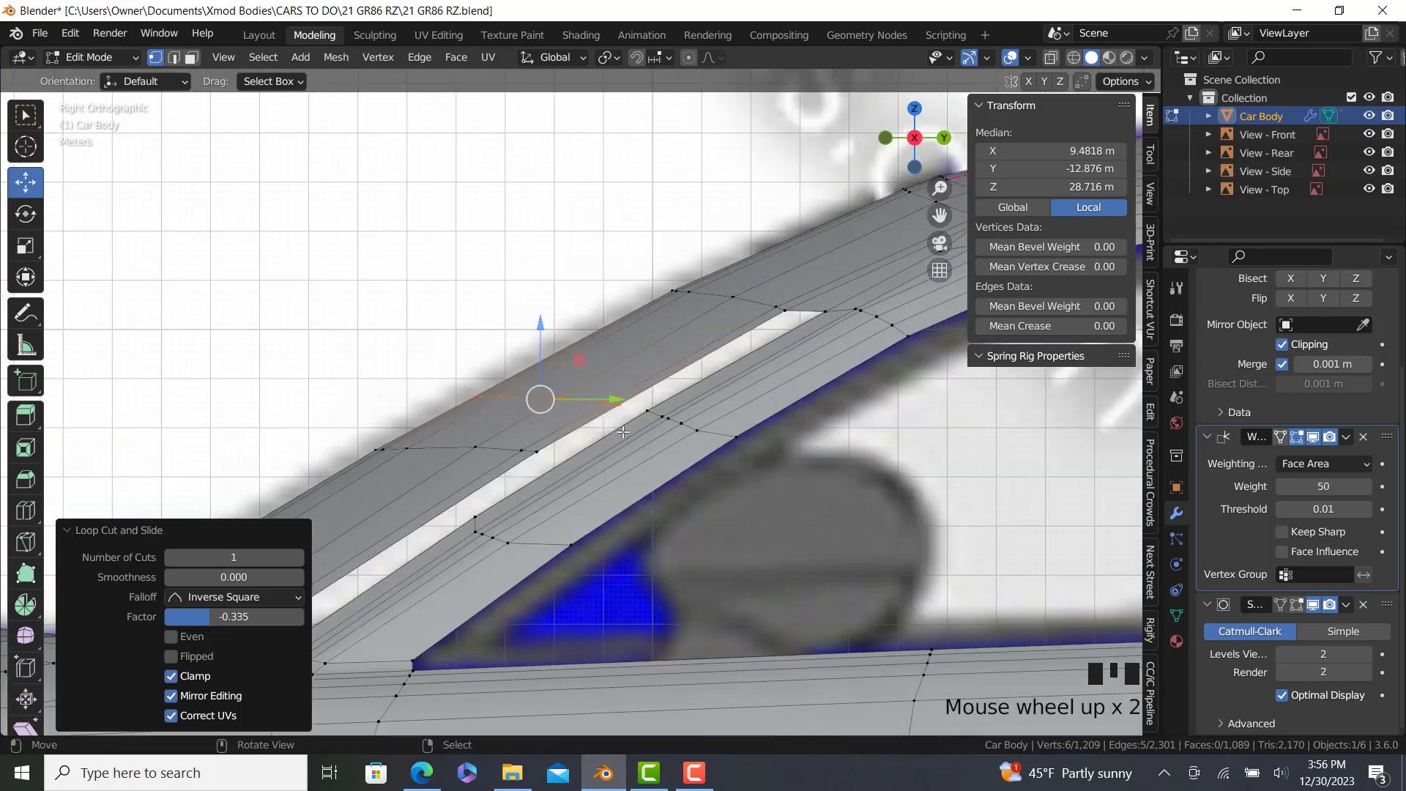
pyautogui.moveTo(609, 400); pyautogui.dragTo(605, 407)
# Edge-slide the windshield's lowest cross loop toward the hood by about -0.30.
pyautogui.rightClick(538, 450)
pyautogui.scroll(-2, 538, 450)
pyautogui.moveTo(538, 450); pyautogui.dragTo(544, 458, button='middle')
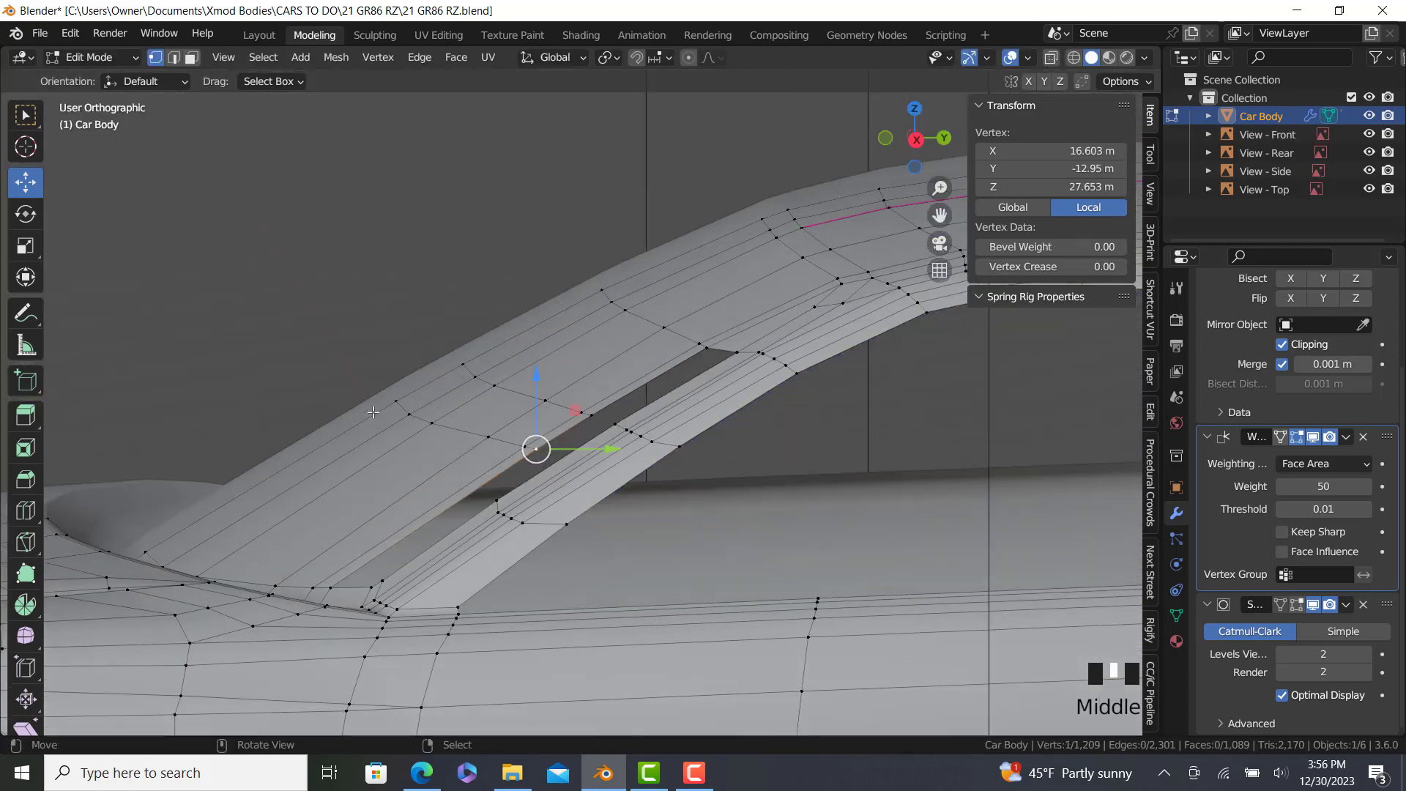
pyautogui.keyDown('ctrl'); pyautogui.rightClick(396, 402); pyautogui.keyUp('ctrl')
pyautogui.press('g')
pyautogui.press('g')
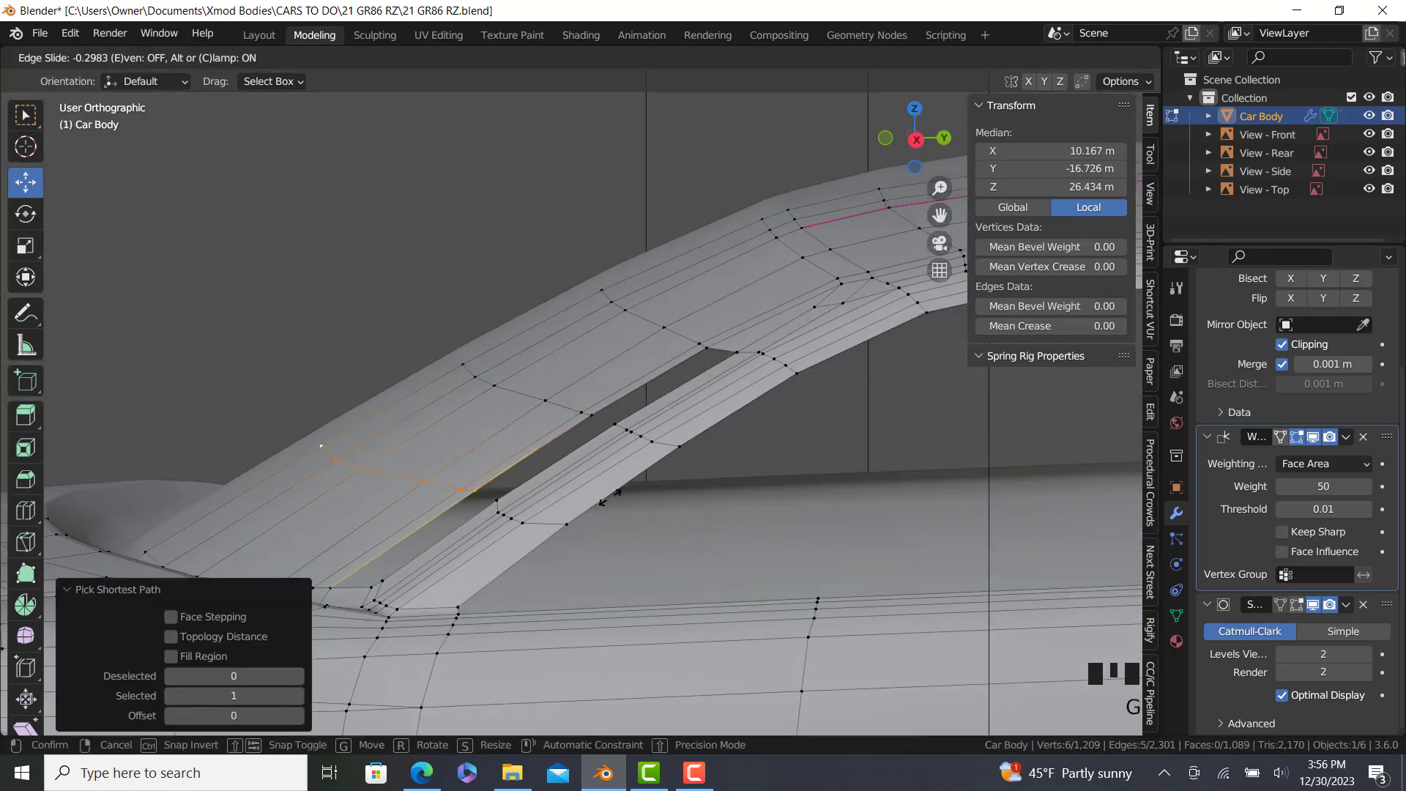
pyautogui.click(607, 497)
# Fill the next two faces down the gap between the windshield's outer edge and the A-pillar.
pyautogui.rightClick(600, 410)
pyautogui.keyDown('ctrl'); pyautogui.rightClick(610, 424); pyautogui.keyUp('ctrl')
pyautogui.scroll(2, 495, 477)
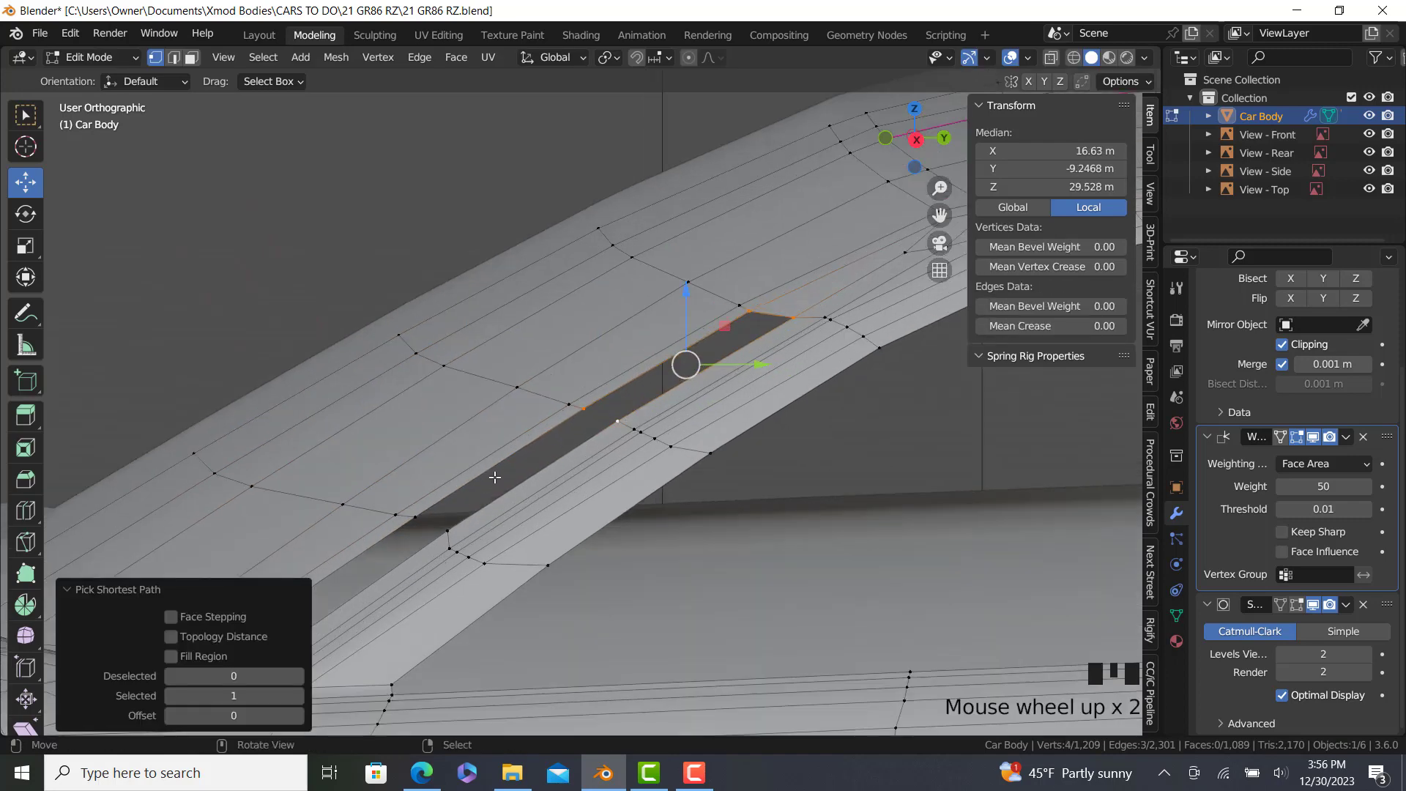
pyautogui.press('f')
pyautogui.rightClick(457, 524)
pyautogui.keyDown('ctrl'); pyautogui.rightClick(425, 517); pyautogui.keyUp('ctrl')
pyautogui.press('f')
# Add one centered loop cut across the windshield between its lowest cross loop and the hood edge.
pyautogui.rightClick(426, 517)
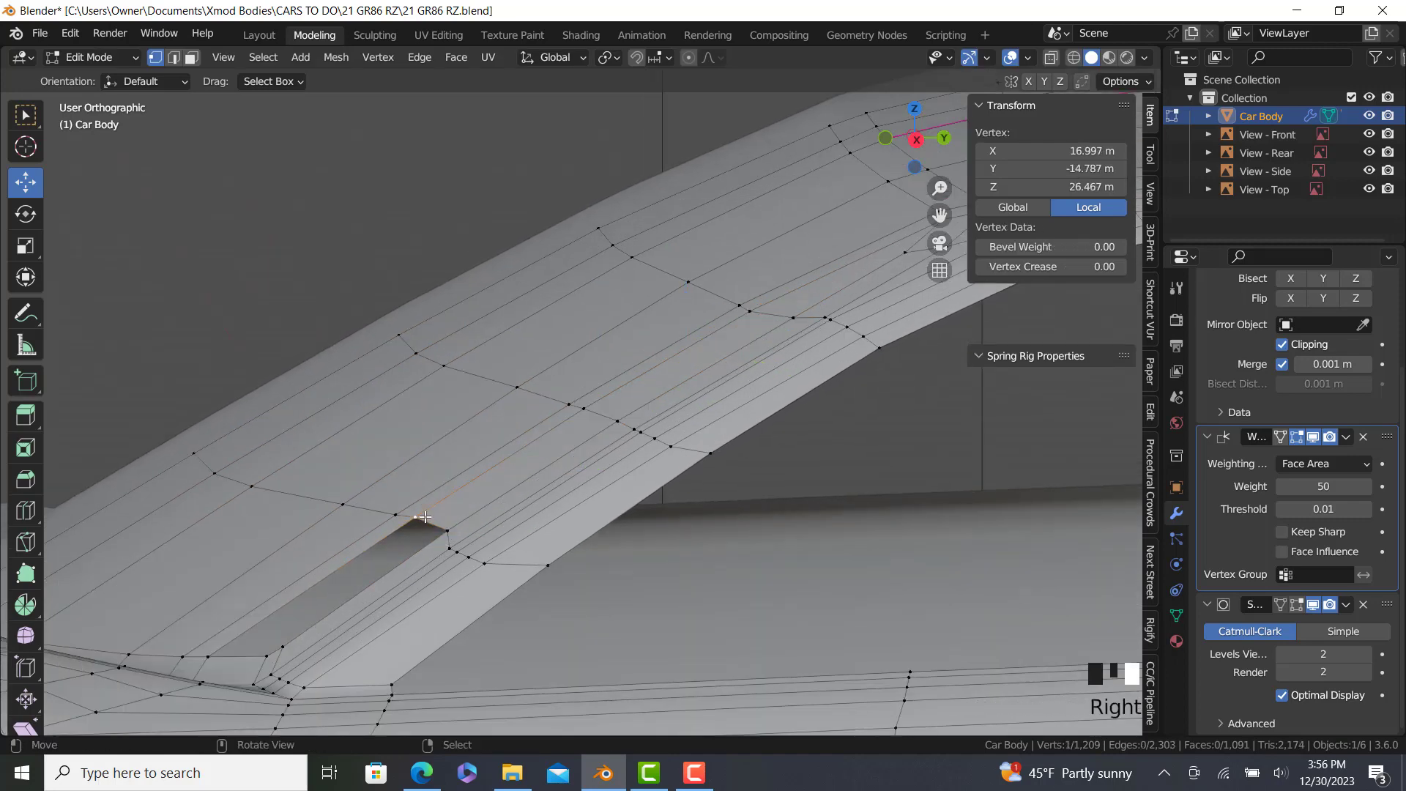
pyautogui.scroll(-5, 426, 517)
pyautogui.moveTo(426, 518); pyautogui.dragTo(695, 489, button='middle')
pyautogui.scroll(1, 150, 560)
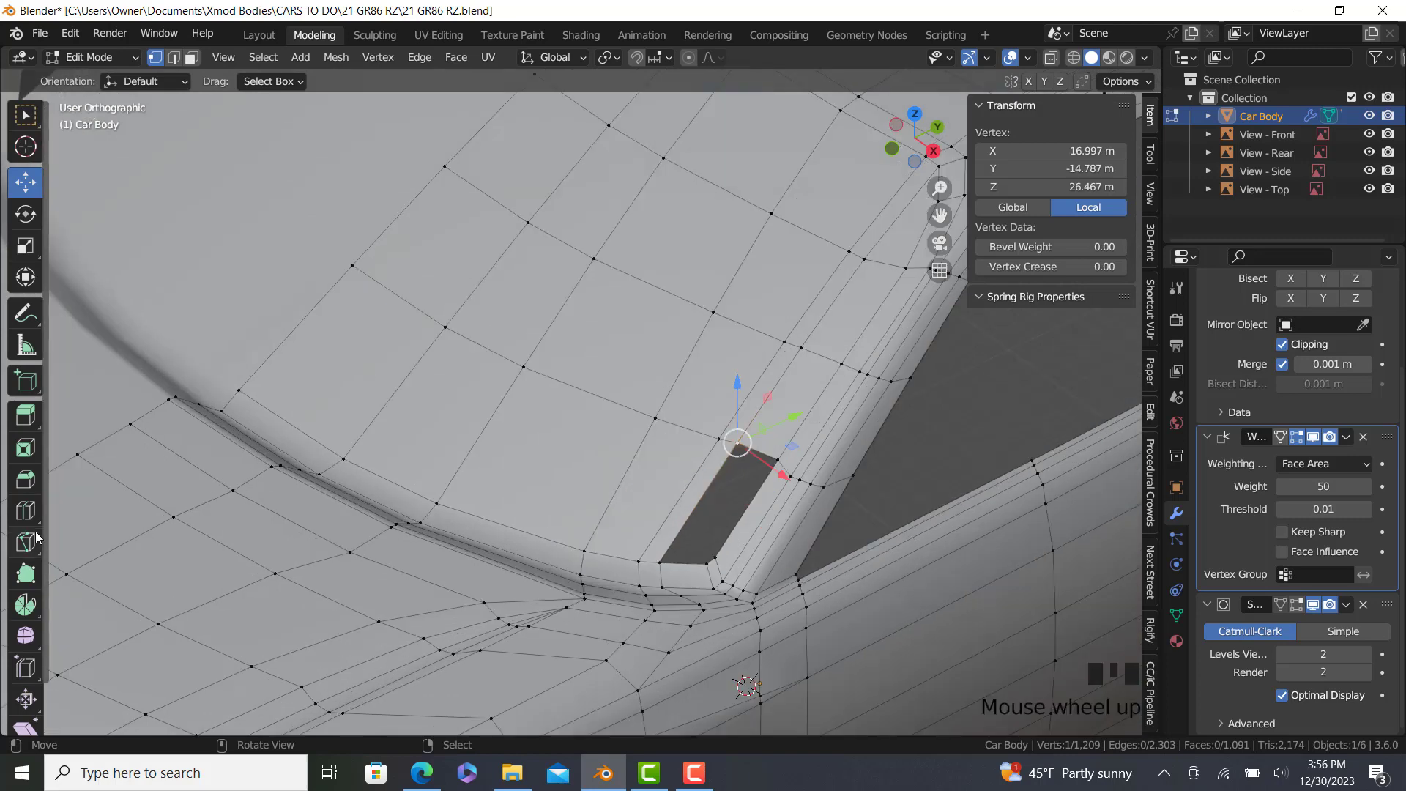
pyautogui.click(697, 503)
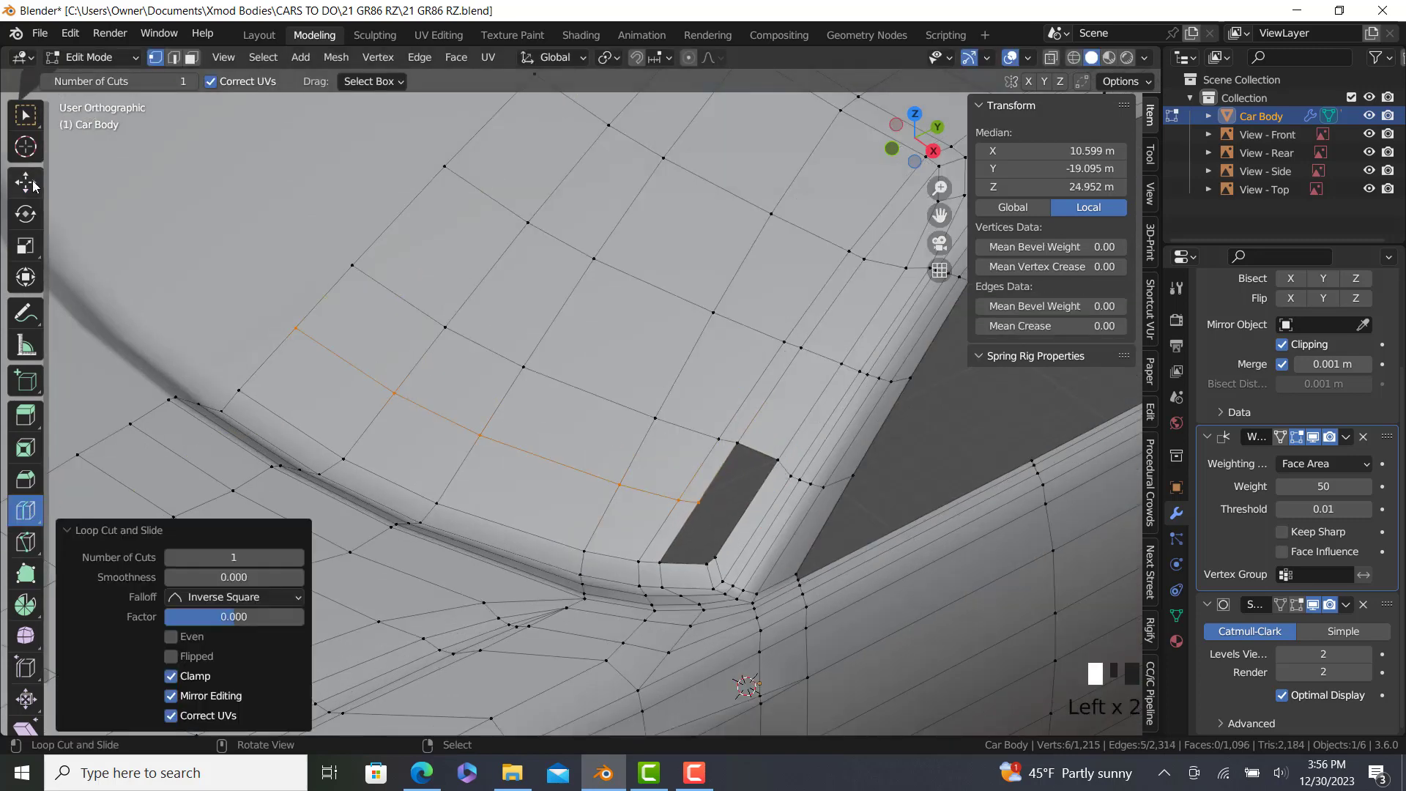
pyautogui.click(26, 184)
# Fill the last two faces of the A-pillar gap at the windshield's lower corner.
pyautogui.rightClick(705, 503)
pyautogui.keyDown('ctrl'); pyautogui.rightClick(715, 559); pyautogui.keyUp('ctrl')
pyautogui.press('f')
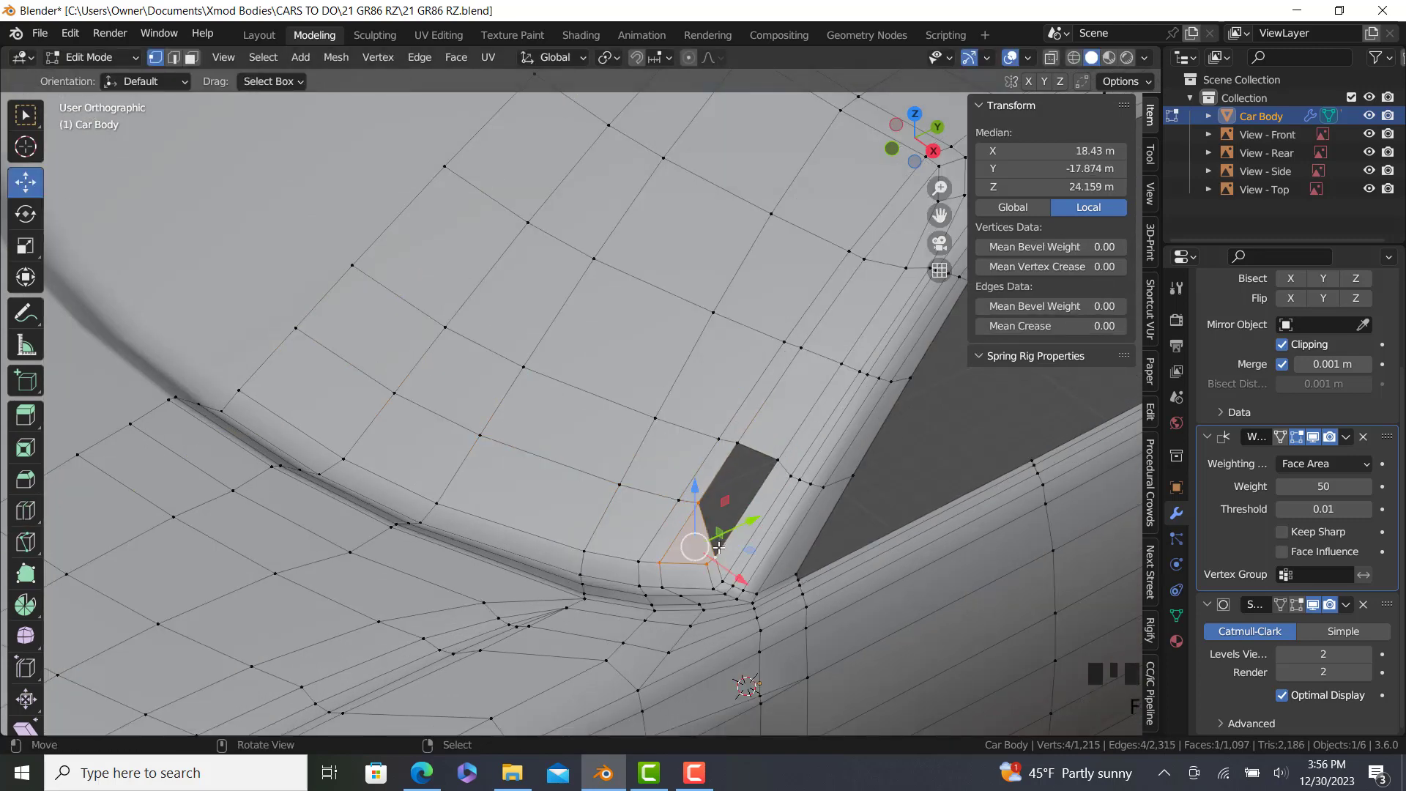
pyautogui.rightClick(717, 557)
pyautogui.keyDown('ctrl'); pyautogui.rightClick(759, 457); pyautogui.keyUp('ctrl')
pyautogui.press('f')
# Select the windshield's vertical edge path beside the A-pillar and edge-slide it toward the pillar at factor 0.432.
pyautogui.rightClick(703, 504)
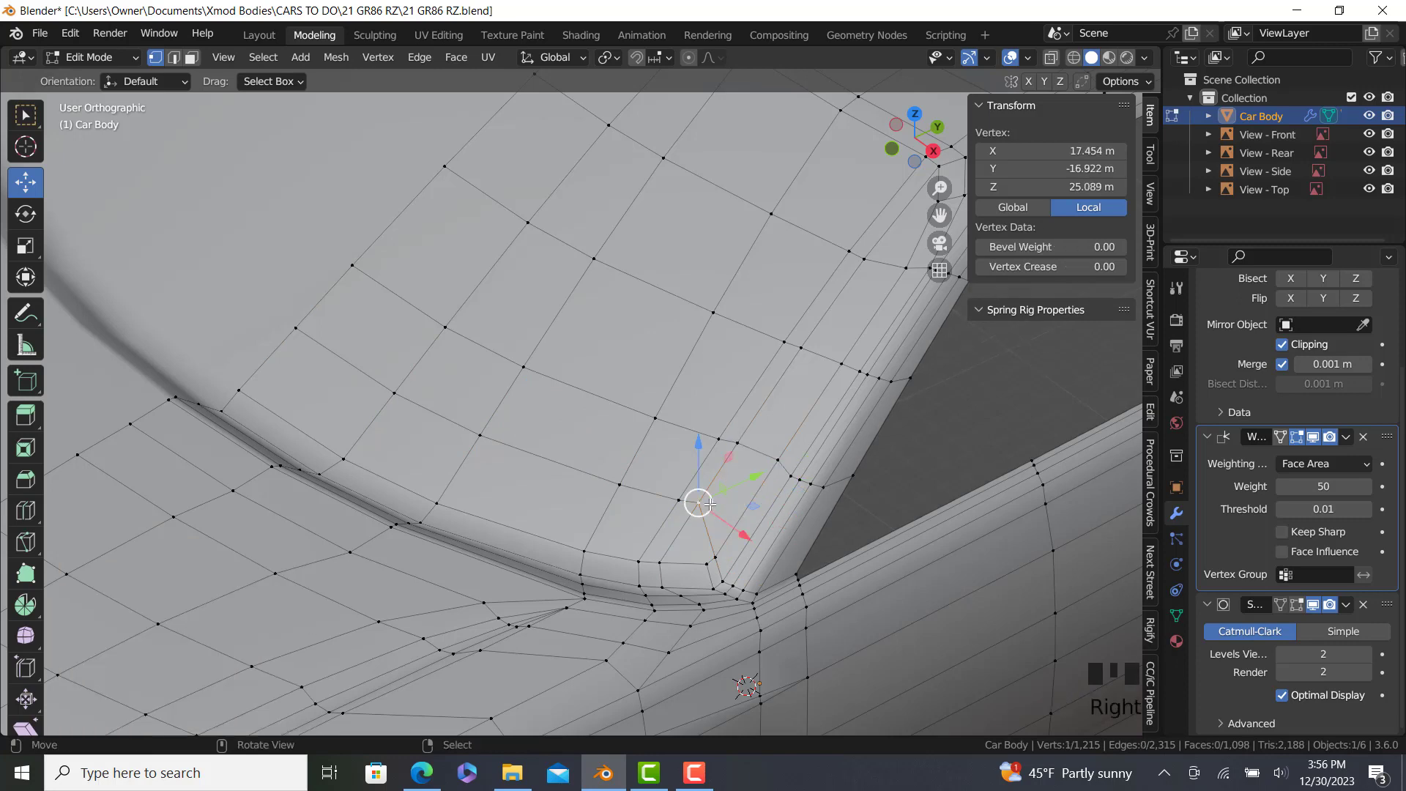
pyautogui.press('Tab')
pyautogui.scroll(-6, 733, 502)
pyautogui.moveTo(749, 499); pyautogui.dragTo(777, 473, button='middle')
pyautogui.press('Tab')
pyautogui.scroll(2, 725, 431)
pyautogui.scroll(4, 724, 431)
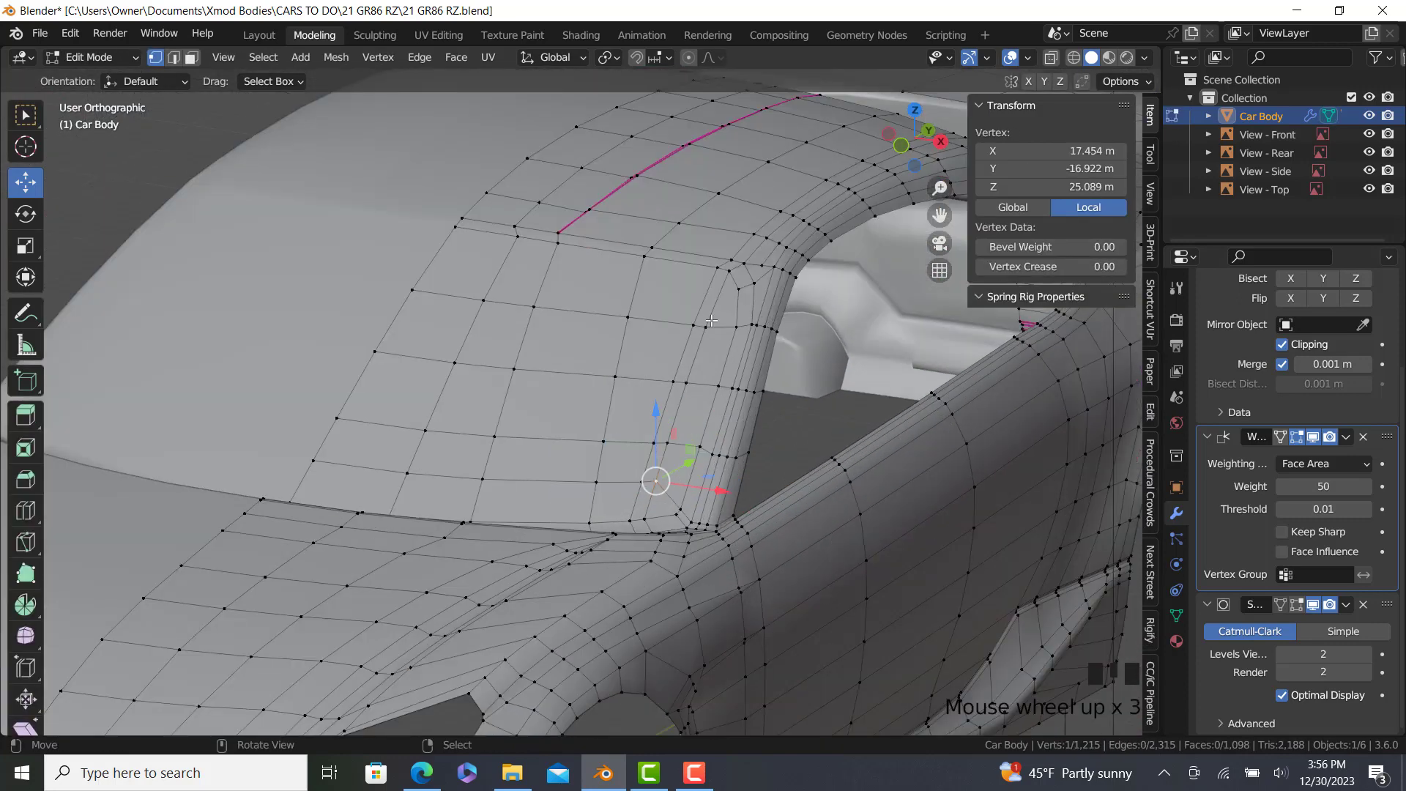
pyautogui.keyDown('ctrl'); pyautogui.rightClick(641, 488); pyautogui.keyUp('ctrl')
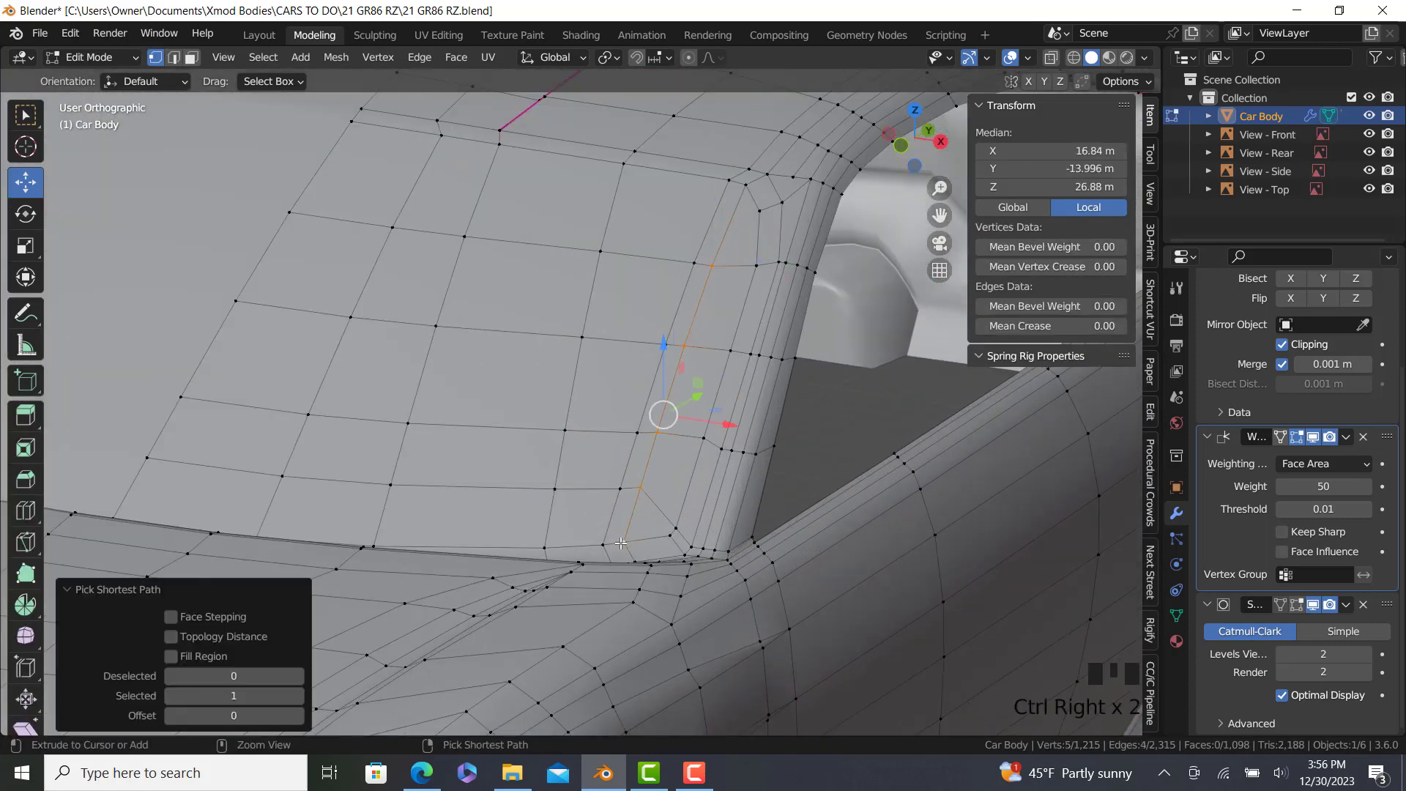
pyautogui.press('g')
pyautogui.press('g')
pyautogui.click(826, 535)
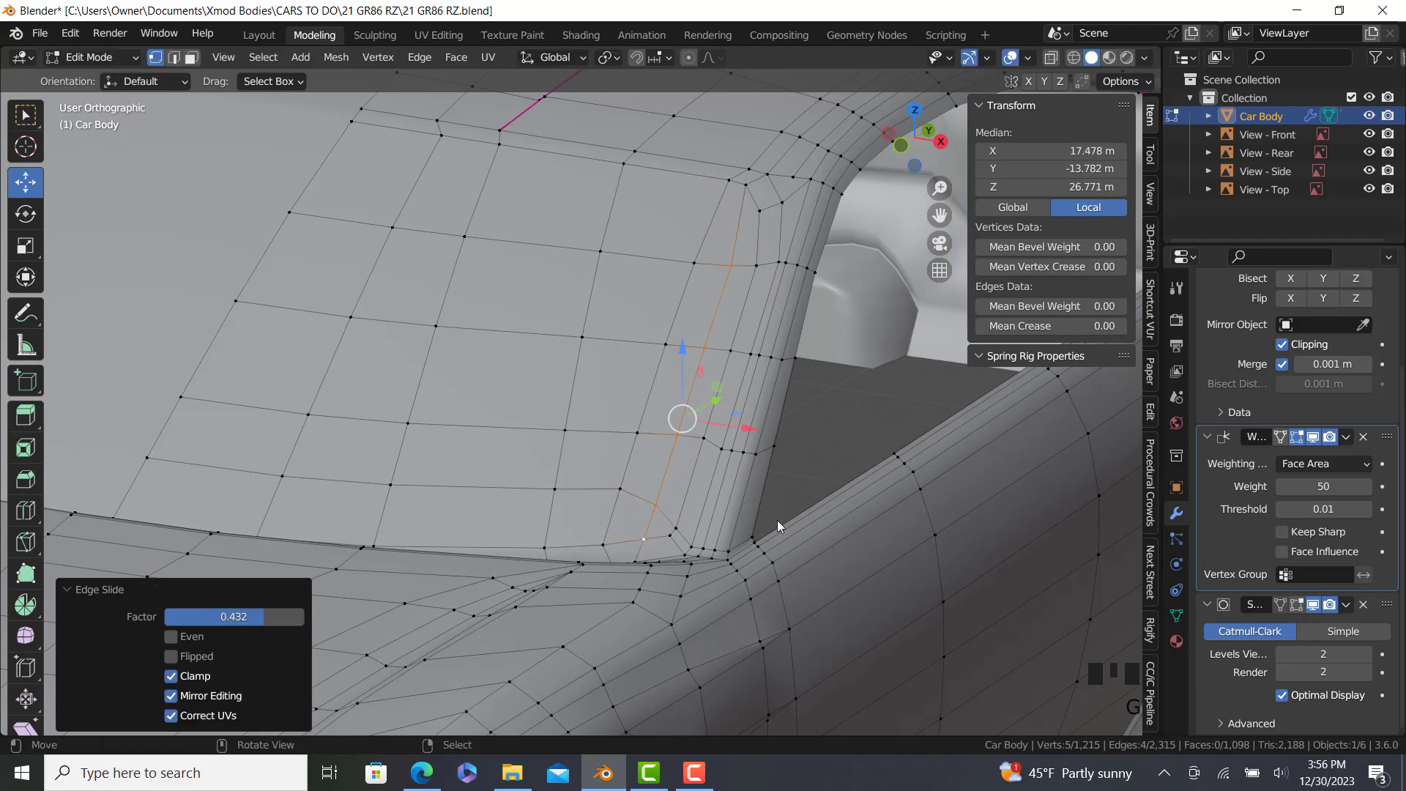
# Cut two evenly spaced edge loops into the narrow strip running around the windshield's perimeter.
pyautogui.press('Tab')
pyautogui.scroll(-5, 782, 502)
pyautogui.moveTo(782, 502); pyautogui.dragTo(591, 533, button='middle')
pyautogui.press('Tab')
pyautogui.scroll(3, 586, 523)
pyautogui.click(15, 509)
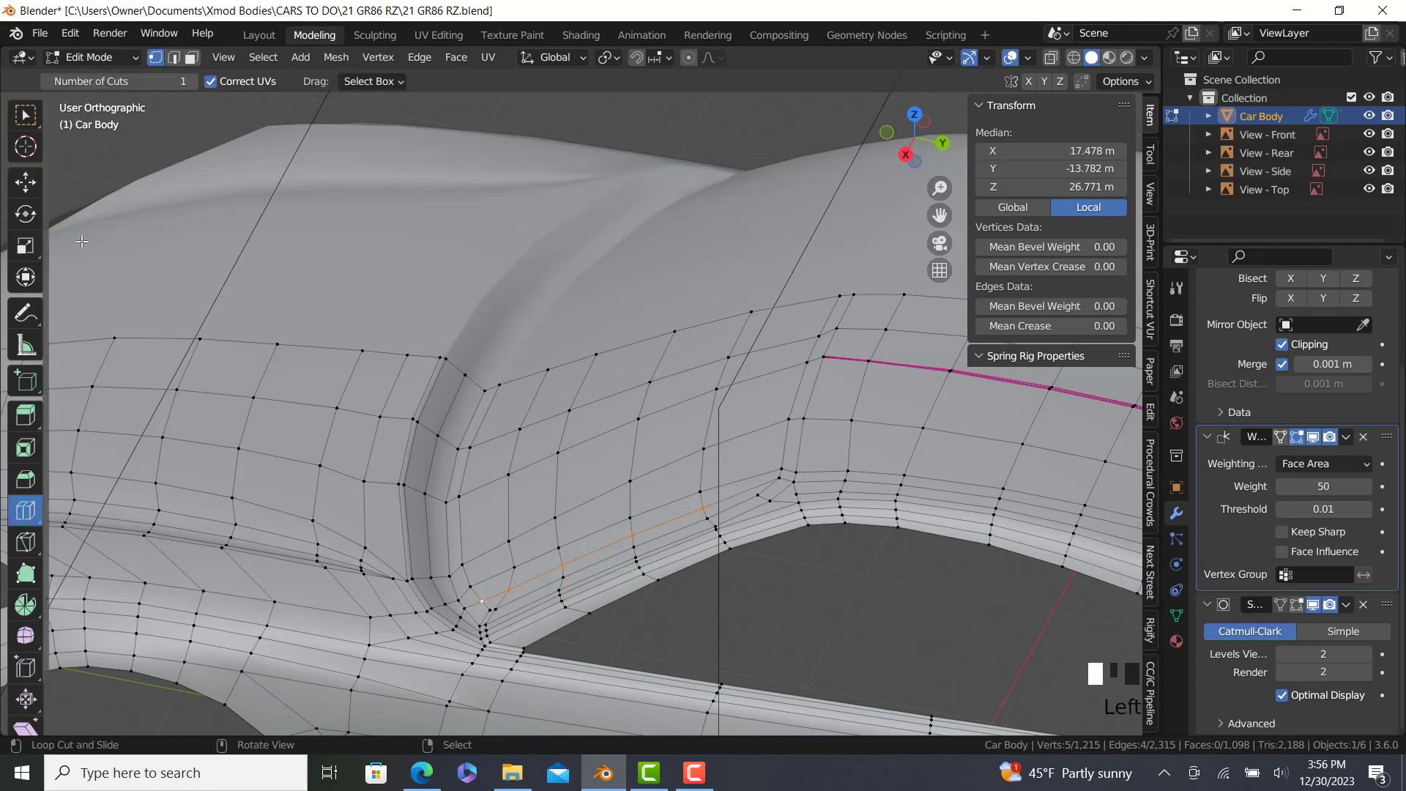
pyautogui.click(192, 82)
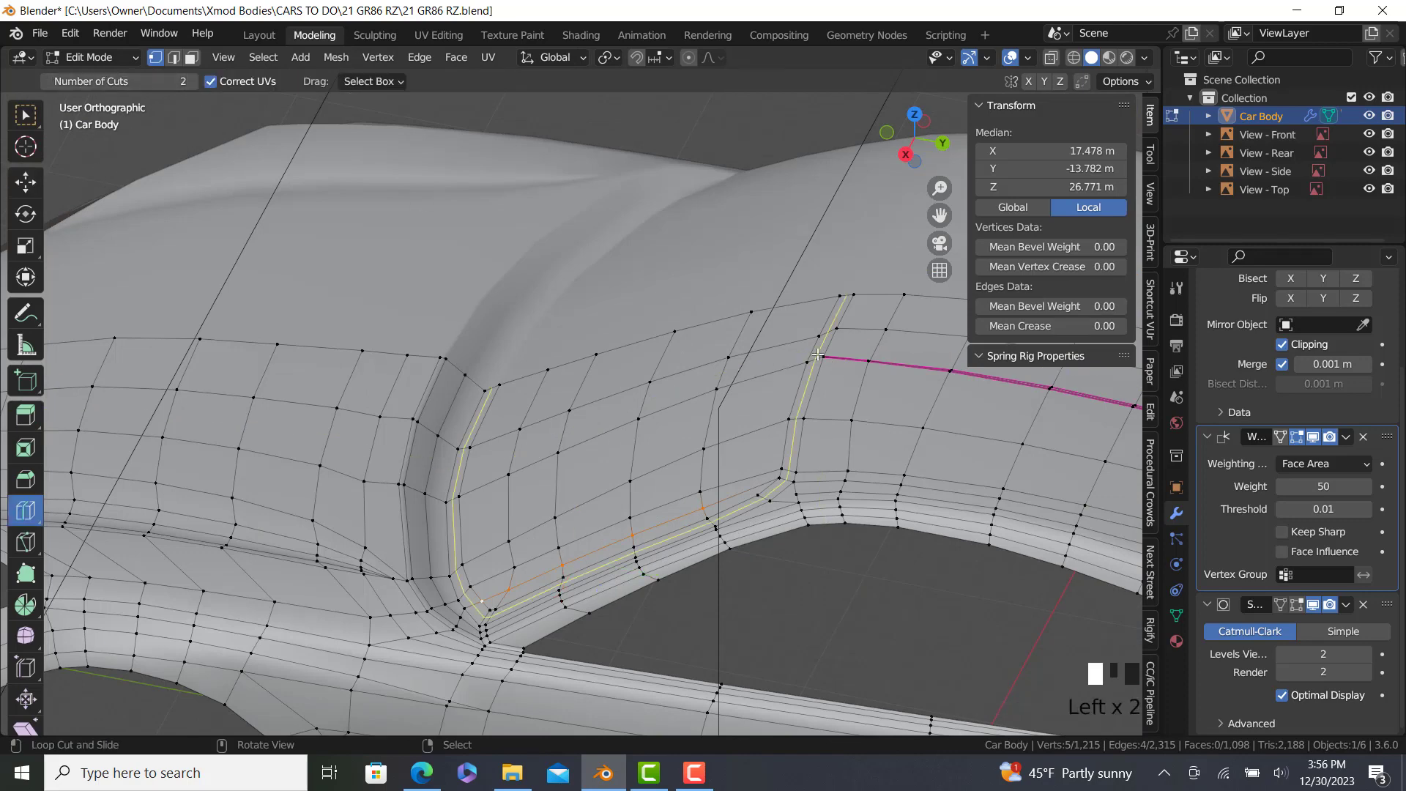
pyautogui.click(818, 355)
pyautogui.click(26, 183)
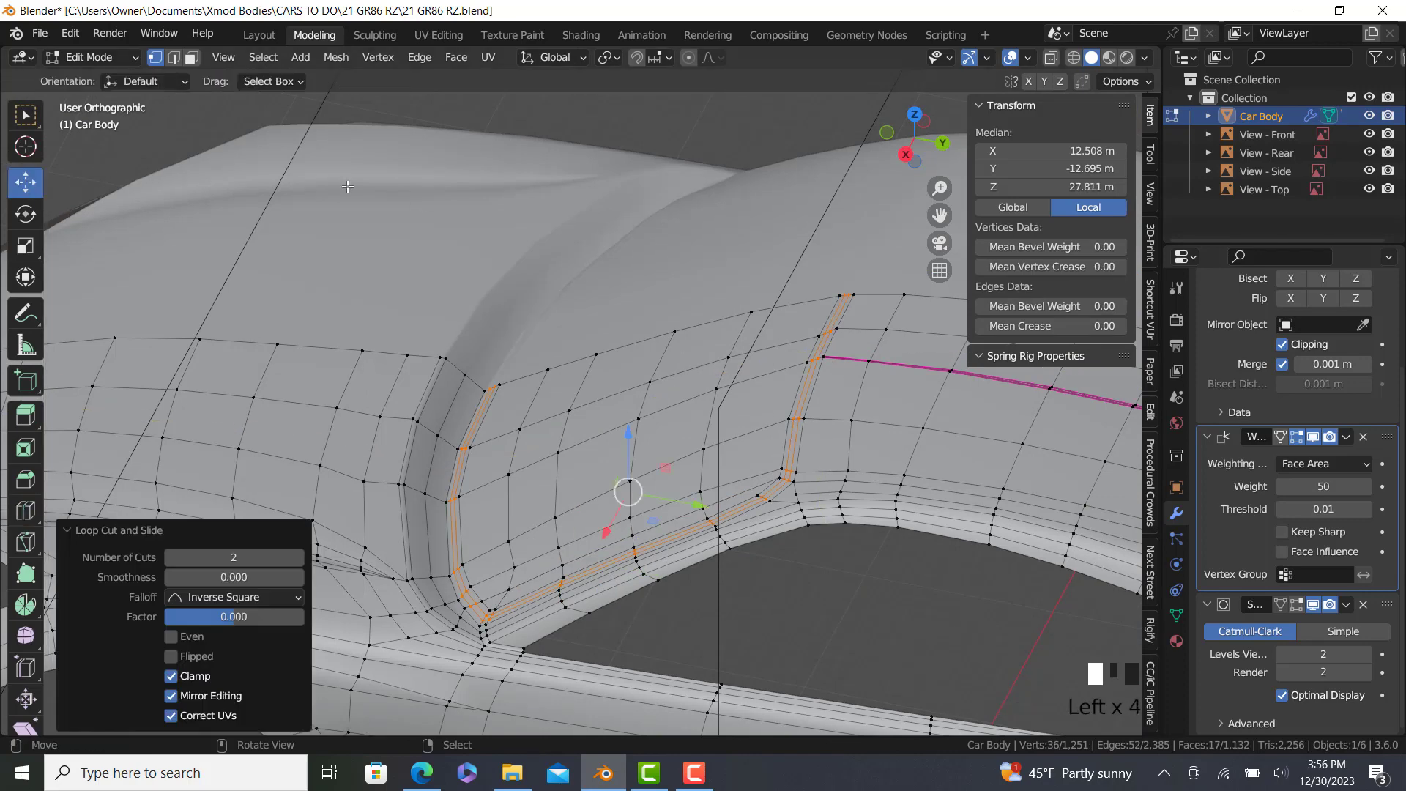
# In the side view, move the windshield's perimeter loops about 0.21 m rearward and 0.41 m down.
pyautogui.press('KP_3')
pyautogui.scroll(2, 803, 435)
pyautogui.keyDown('shift'); pyautogui.moveTo(567, 453); pyautogui.dragTo(542, 409, button='middle'); pyautogui.keyUp('shift')
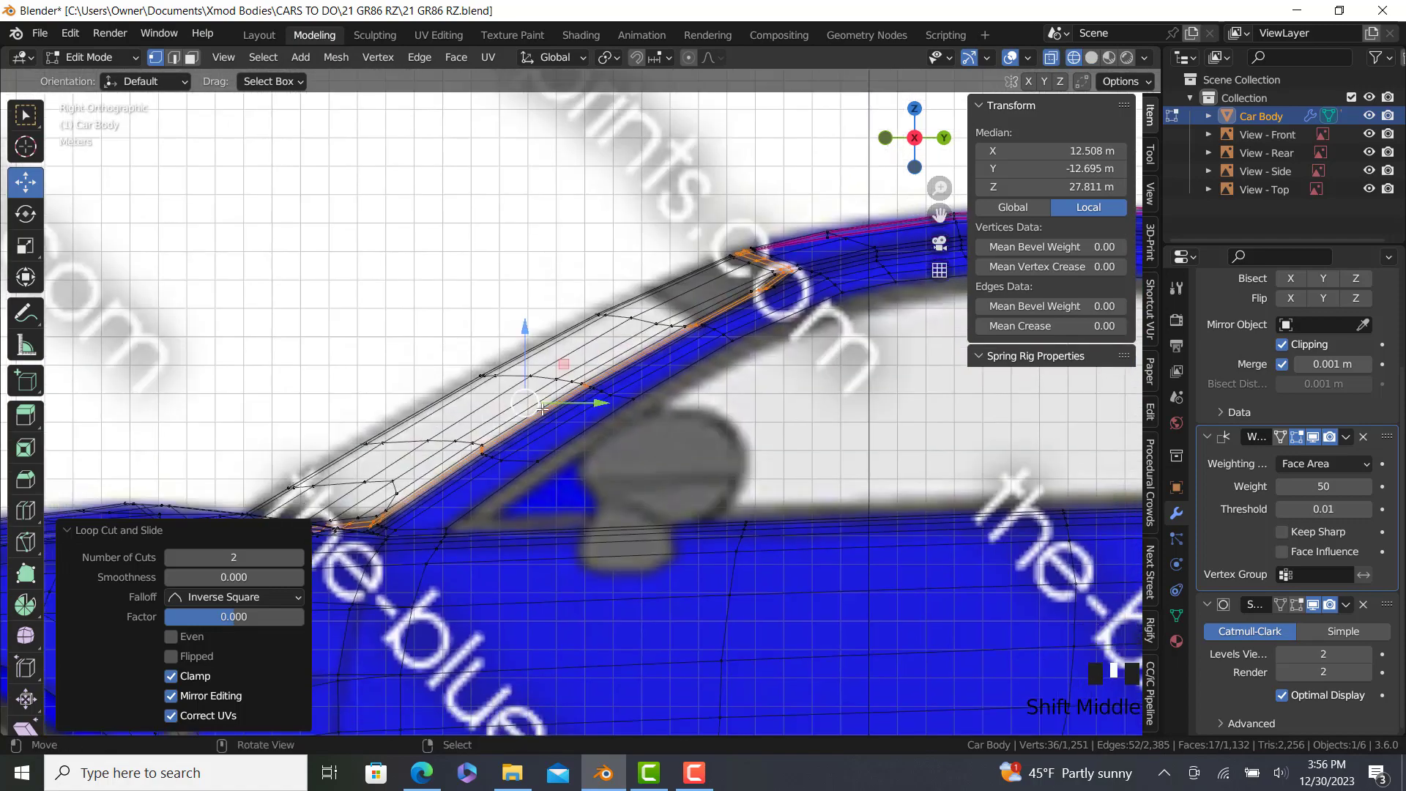
pyautogui.moveTo(534, 417); pyautogui.dragTo(537, 427)
pyautogui.scroll(-2, 579, 425)
pyautogui.moveTo(579, 425); pyautogui.dragTo(722, 464, button='middle')
pyautogui.scroll(2, 721, 464)
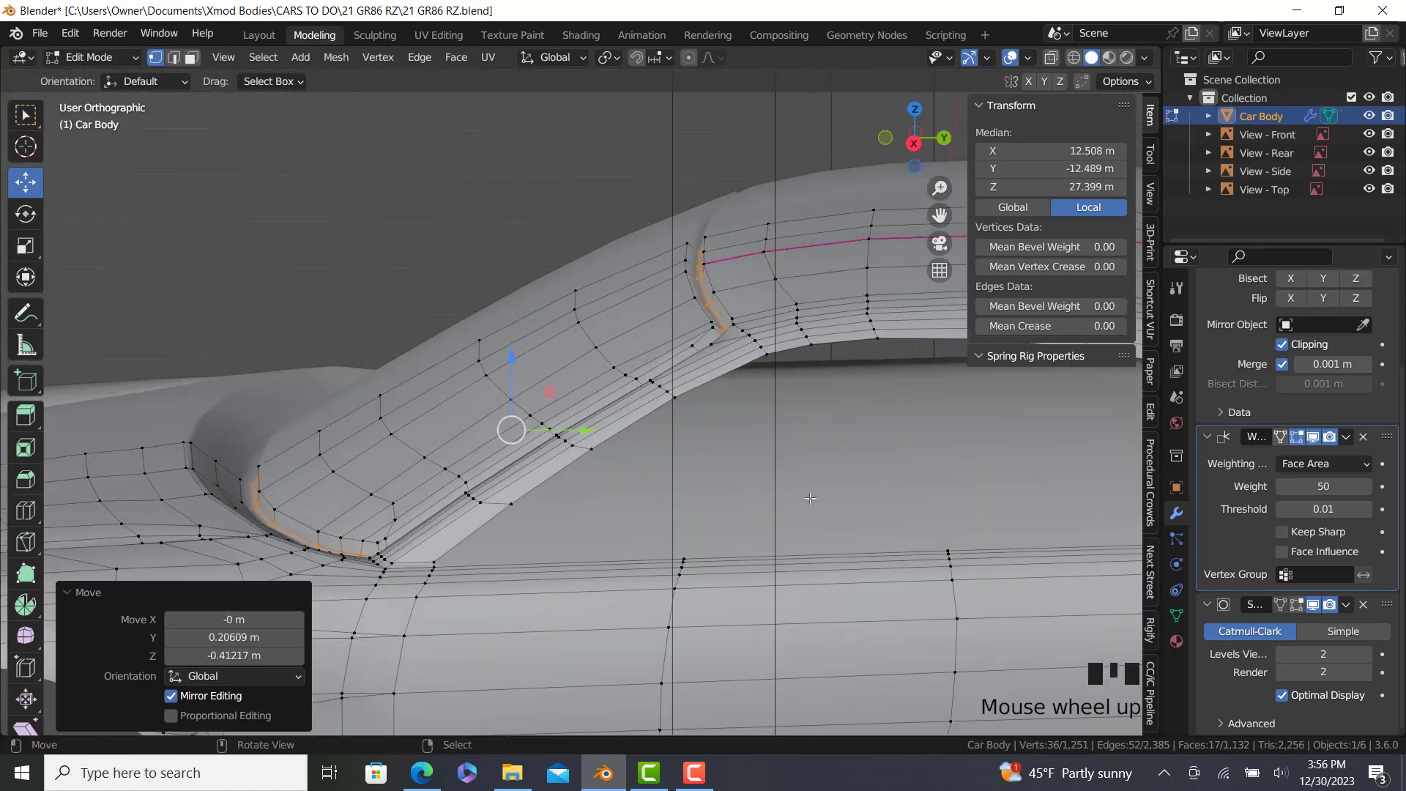
# Scale the windshield's perimeter loops to 0.988, fine-tune the scale, and check the smoothed car body in Object Mode.
pyautogui.press('s')
pyautogui.click(804, 499)
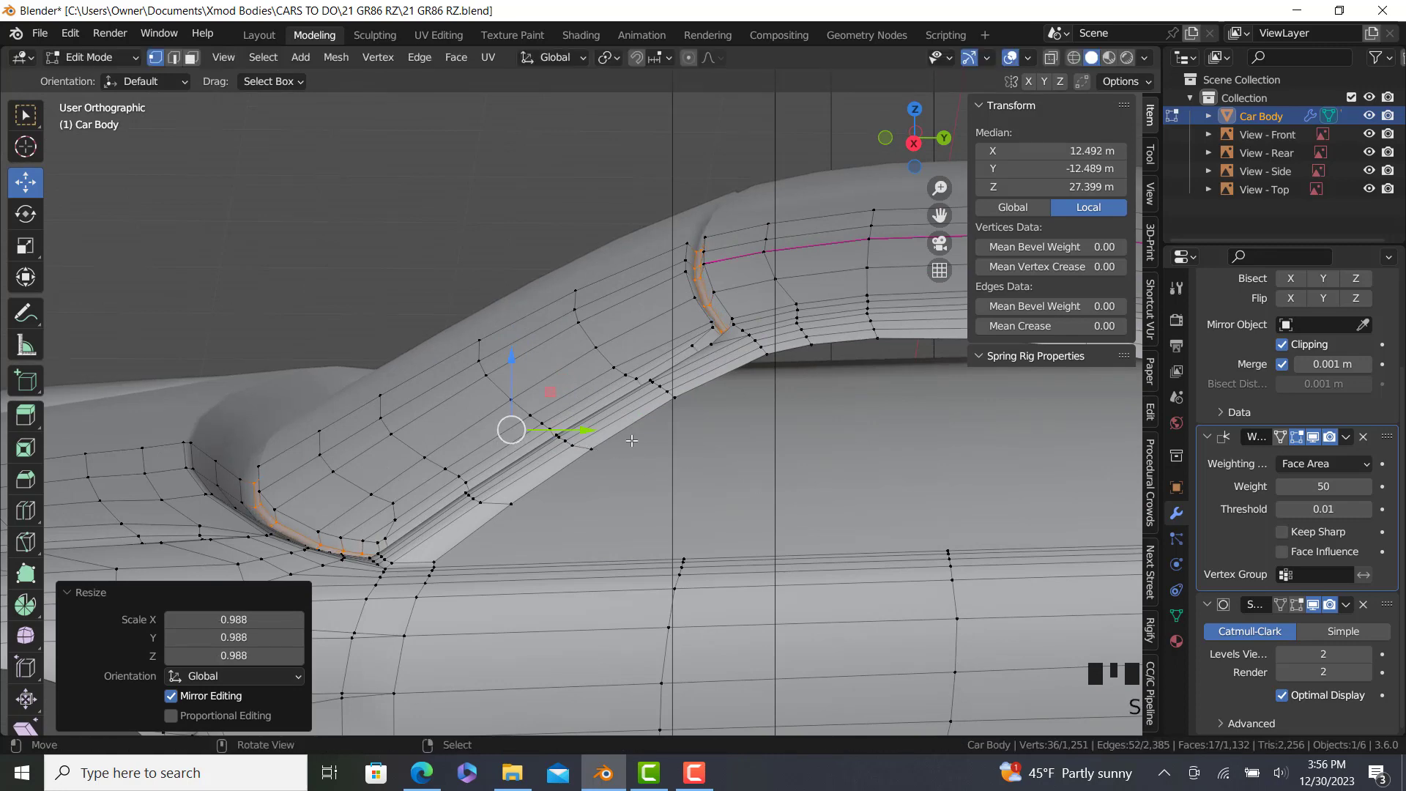
pyautogui.press('s')
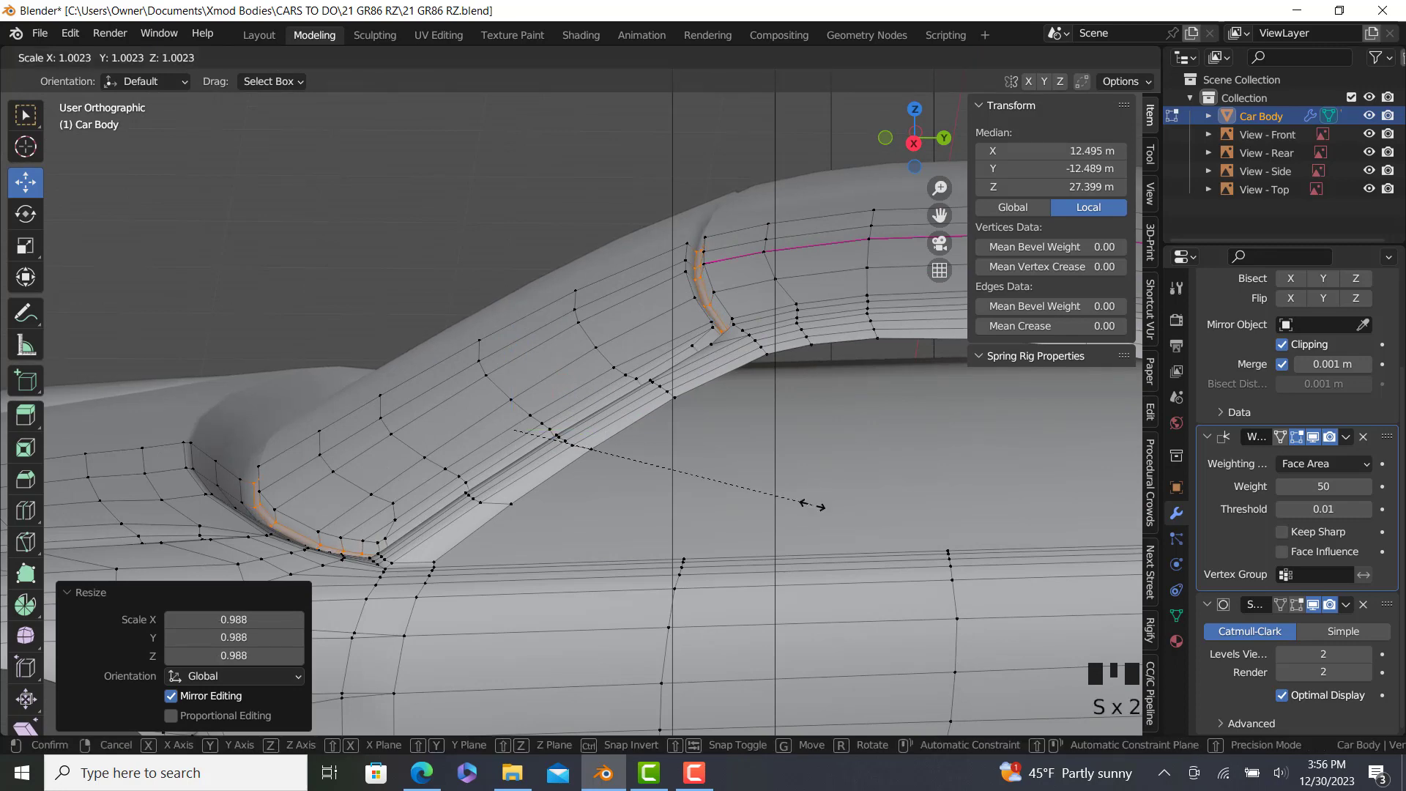
pyautogui.click(811, 505)
pyautogui.moveTo(812, 505); pyautogui.dragTo(418, 450, button='middle')
pyautogui.press('Tab')
pyautogui.scroll(-4, 826, 524)
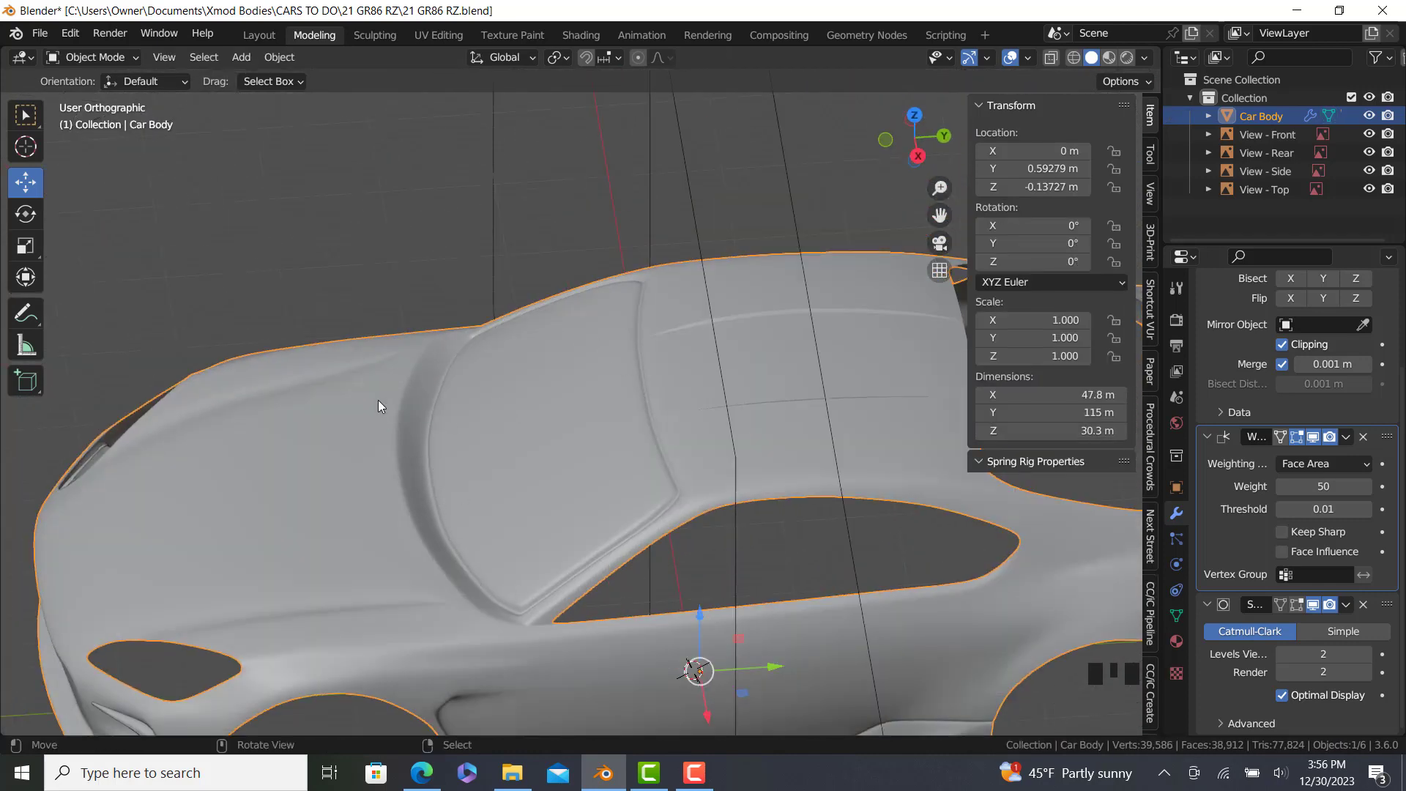
pyautogui.scroll(-3, 625, 476)
pyautogui.press('Tab')
pyautogui.press('Tab')
pyautogui.moveTo(806, 507); pyautogui.dragTo(819, 551, button='middle')
# From the top view, select the rear window opening's boundary path and extrude it inward at a scale of about 0.96.
pyautogui.press('KP_7')
pyautogui.keyDown('shift'); pyautogui.moveTo(643, 432); pyautogui.dragTo(573, 405, button='middle'); pyautogui.keyUp('shift')
pyautogui.scroll(3, 580, 381)
pyautogui.scroll(1, 580, 380)
pyautogui.press('Tab')
pyautogui.rightClick(582, 429)
pyautogui.keyDown('ctrl'); pyautogui.rightClick(582, 168); pyautogui.keyUp('ctrl')
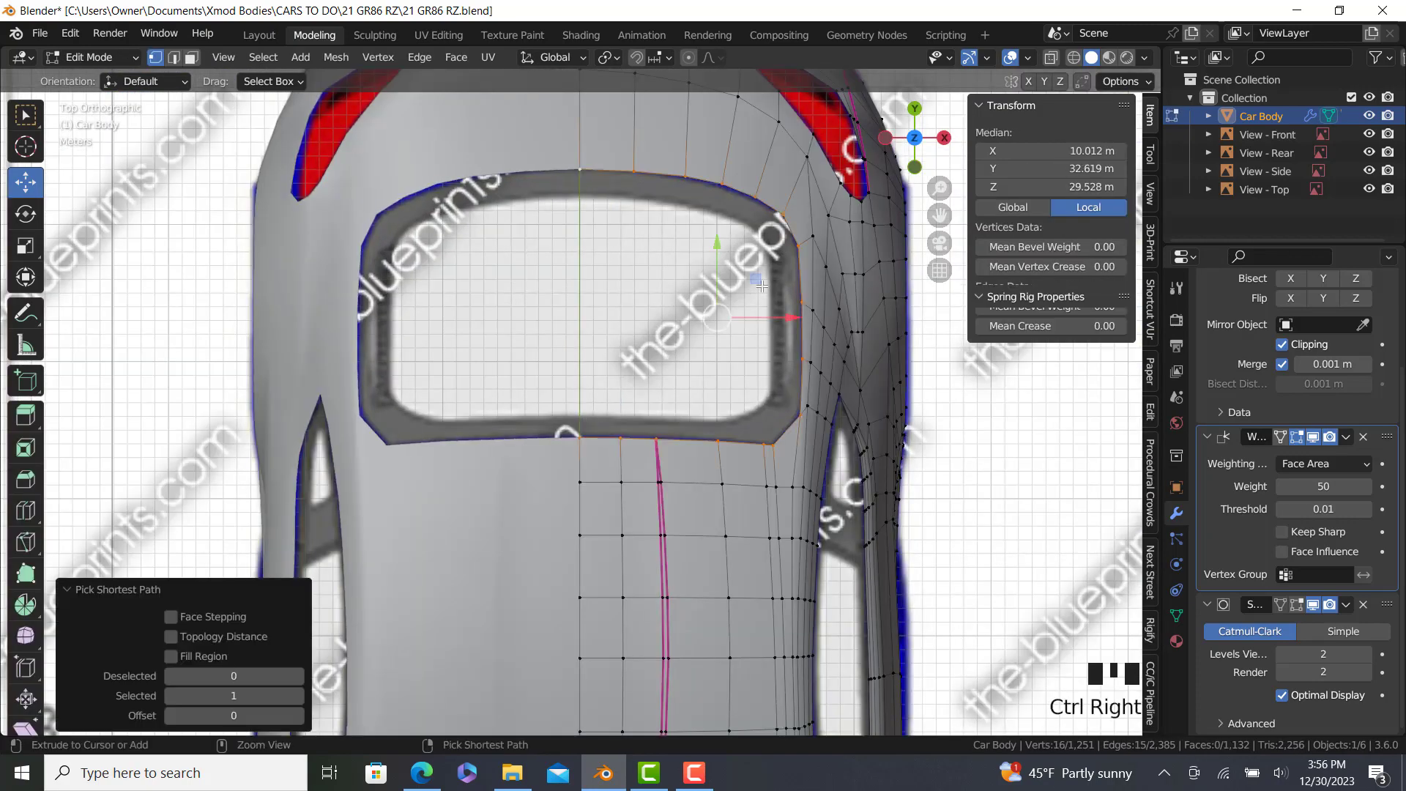
pyautogui.keyDown('shift'); pyautogui.moveTo(960, 440); pyautogui.dragTo(958, 494, button='middle'); pyautogui.keyUp('shift')
pyautogui.scroll(2, 958, 494)
pyautogui.press('s')
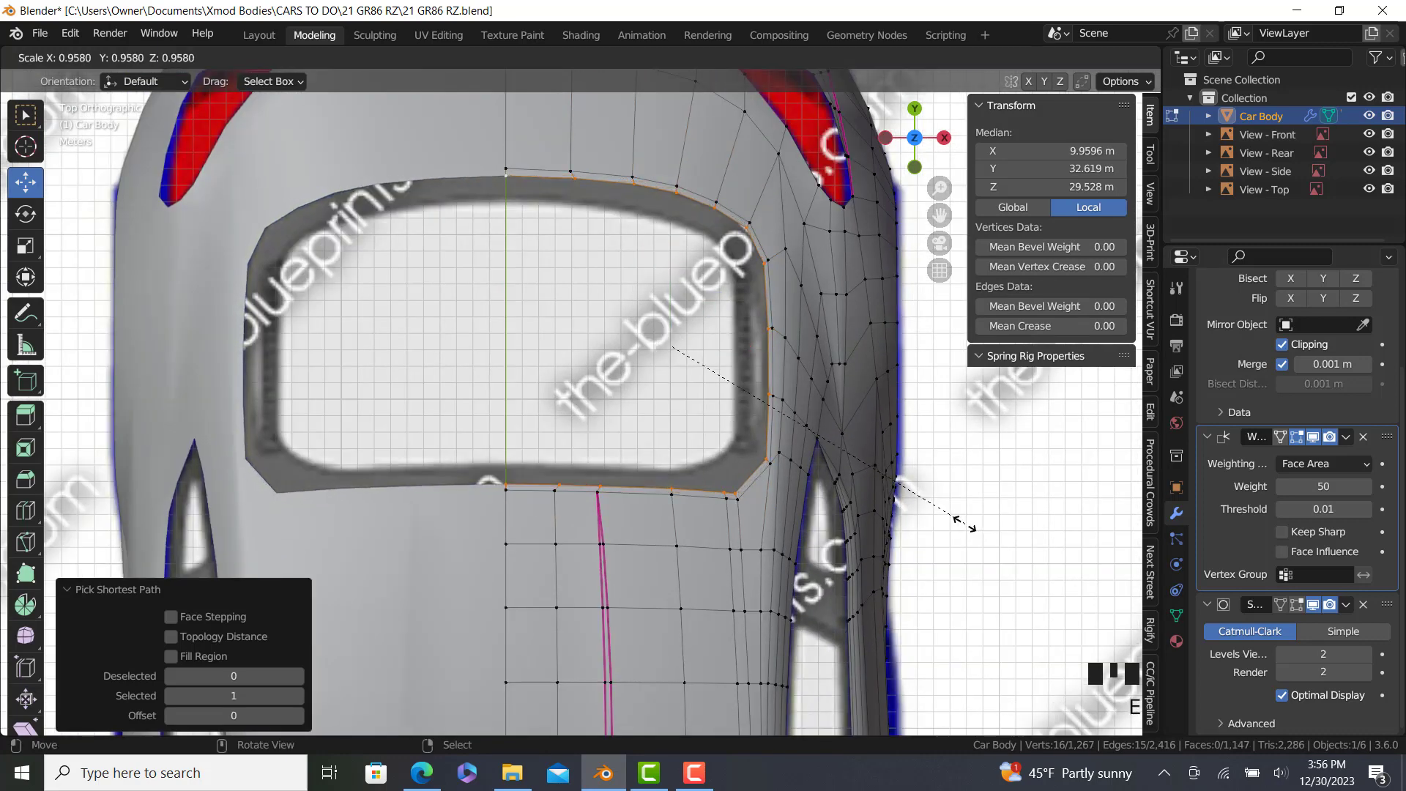
pyautogui.click(957, 523)
# Move the extruded rear window edge inward along X, about 0.089 m along Y and 0.129 m up along Z.
pyautogui.moveTo(744, 349); pyautogui.dragTo(736, 349)
pyautogui.moveTo(670, 267); pyautogui.dragTo(671, 266)
pyautogui.press('KP_3')
pyautogui.scroll(4, 541, 433)
pyautogui.keyDown('shift'); pyautogui.moveTo(614, 439); pyautogui.dragTo(583, 329, button='middle'); pyautogui.keyUp('shift')
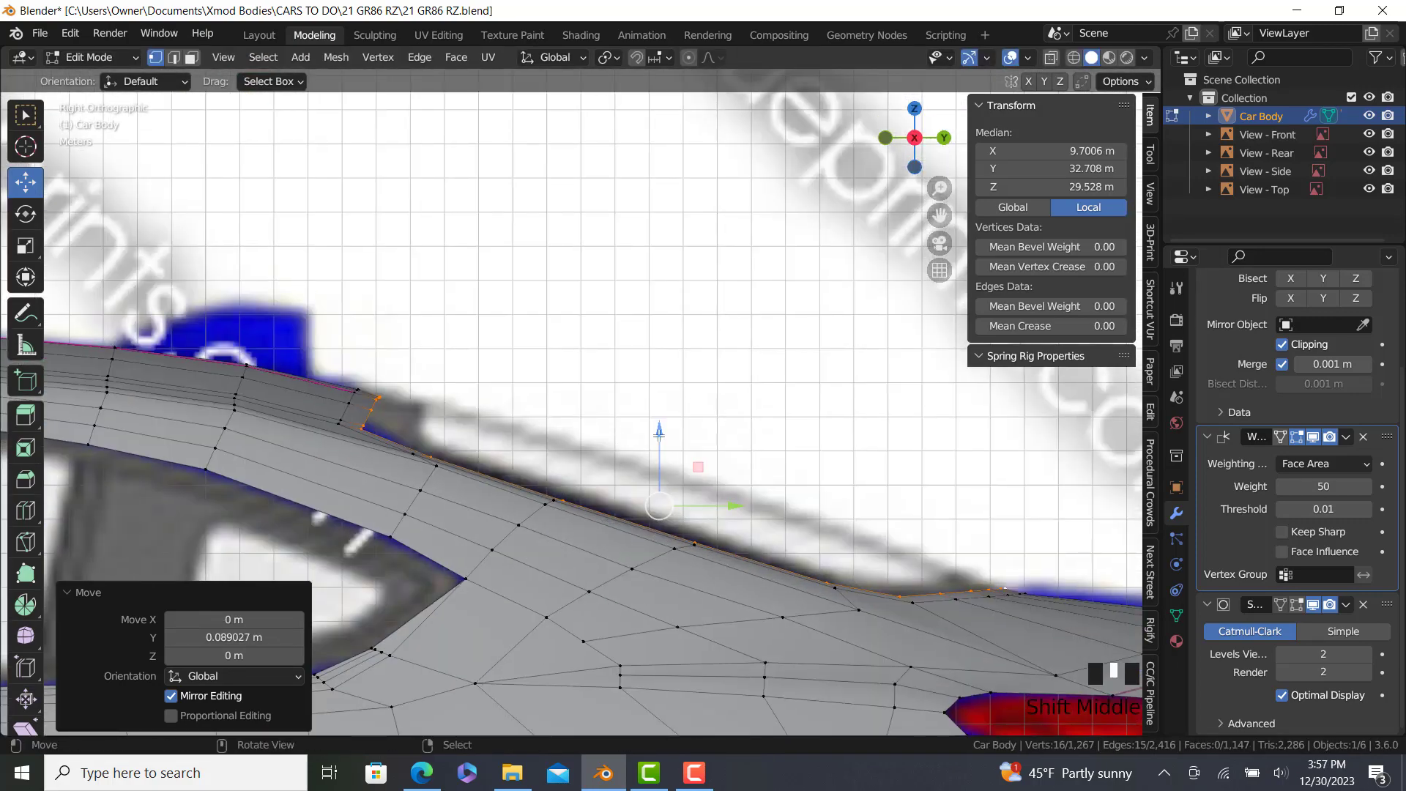
pyautogui.moveTo(662, 438); pyautogui.dragTo(664, 425)
# Fill the first two lengthwise faces between the trunk and roof edges of the rear window, starting at the centerline.
pyautogui.press('KP_7')
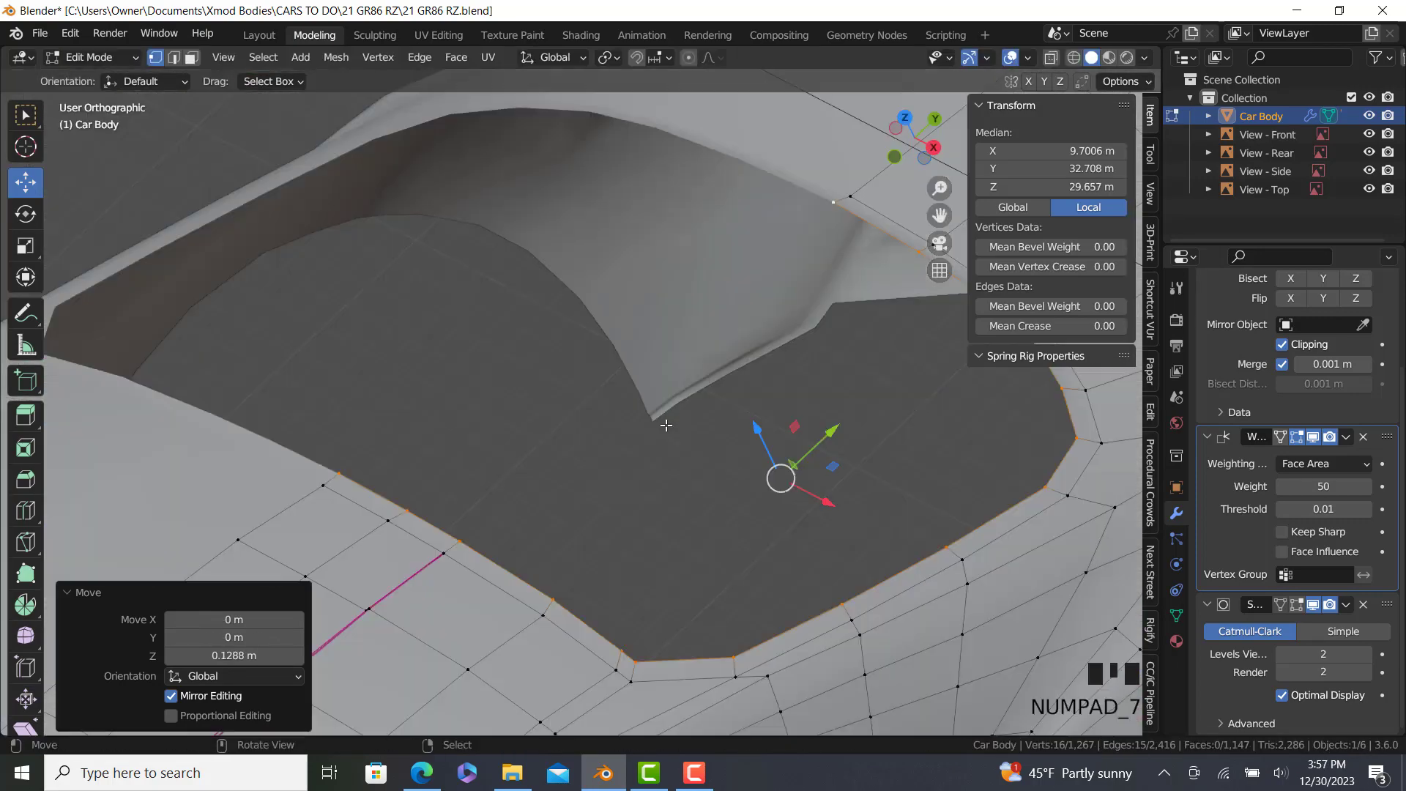
pyautogui.scroll(-4, 581, 320)
pyautogui.keyDown('shift'); pyautogui.moveTo(575, 289); pyautogui.dragTo(569, 311, button='middle'); pyautogui.keyUp('shift')
pyautogui.scroll(2, 568, 311)
pyautogui.rightClick(569, 310)
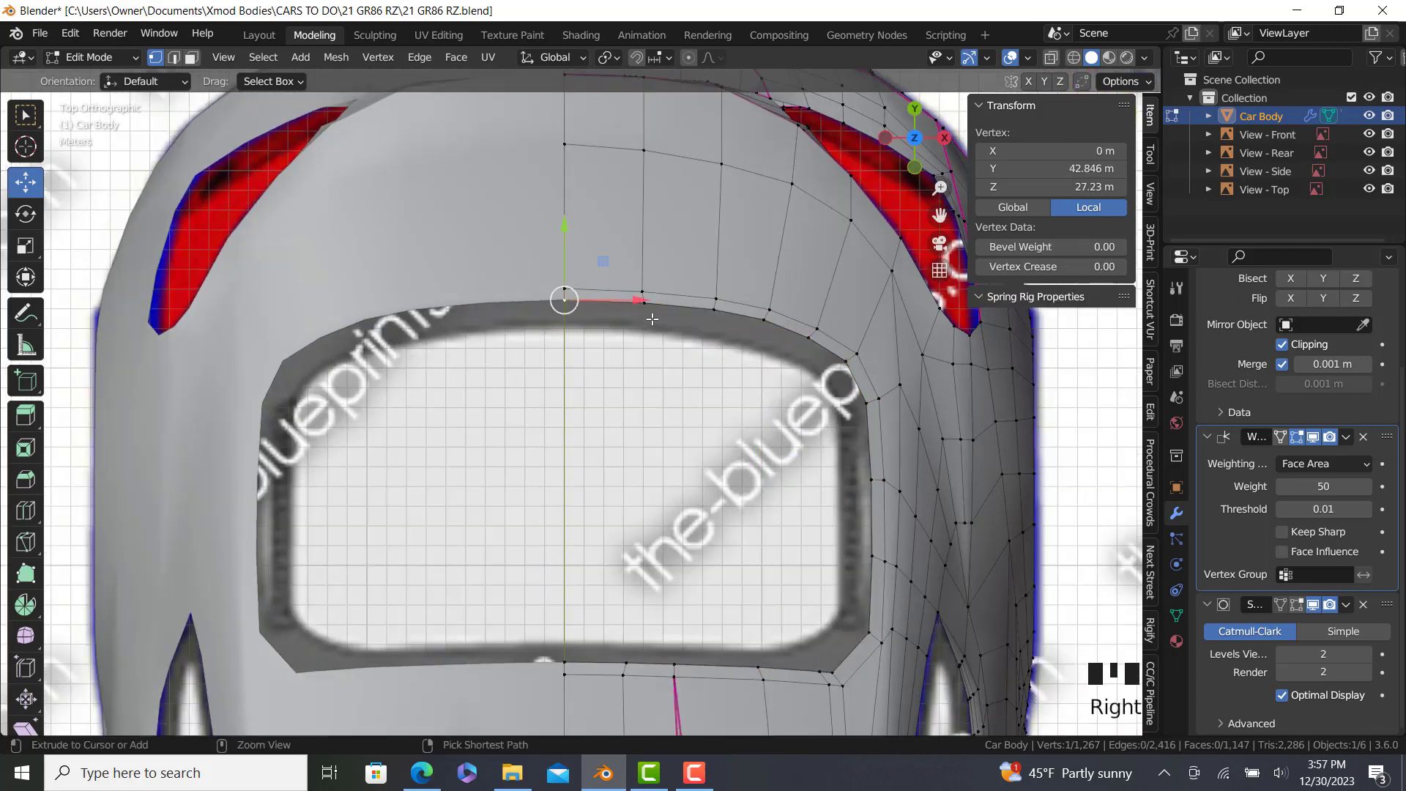
pyautogui.keyDown('ctrl'); pyautogui.rightClick(643, 303); pyautogui.keyUp('ctrl')
pyautogui.keyDown('shift'); pyautogui.moveTo(622, 645); pyautogui.dragTo(605, 598, button='middle'); pyautogui.keyUp('shift')
pyautogui.keyDown('shift'); pyautogui.rightClick(605, 614); pyautogui.keyUp('shift')
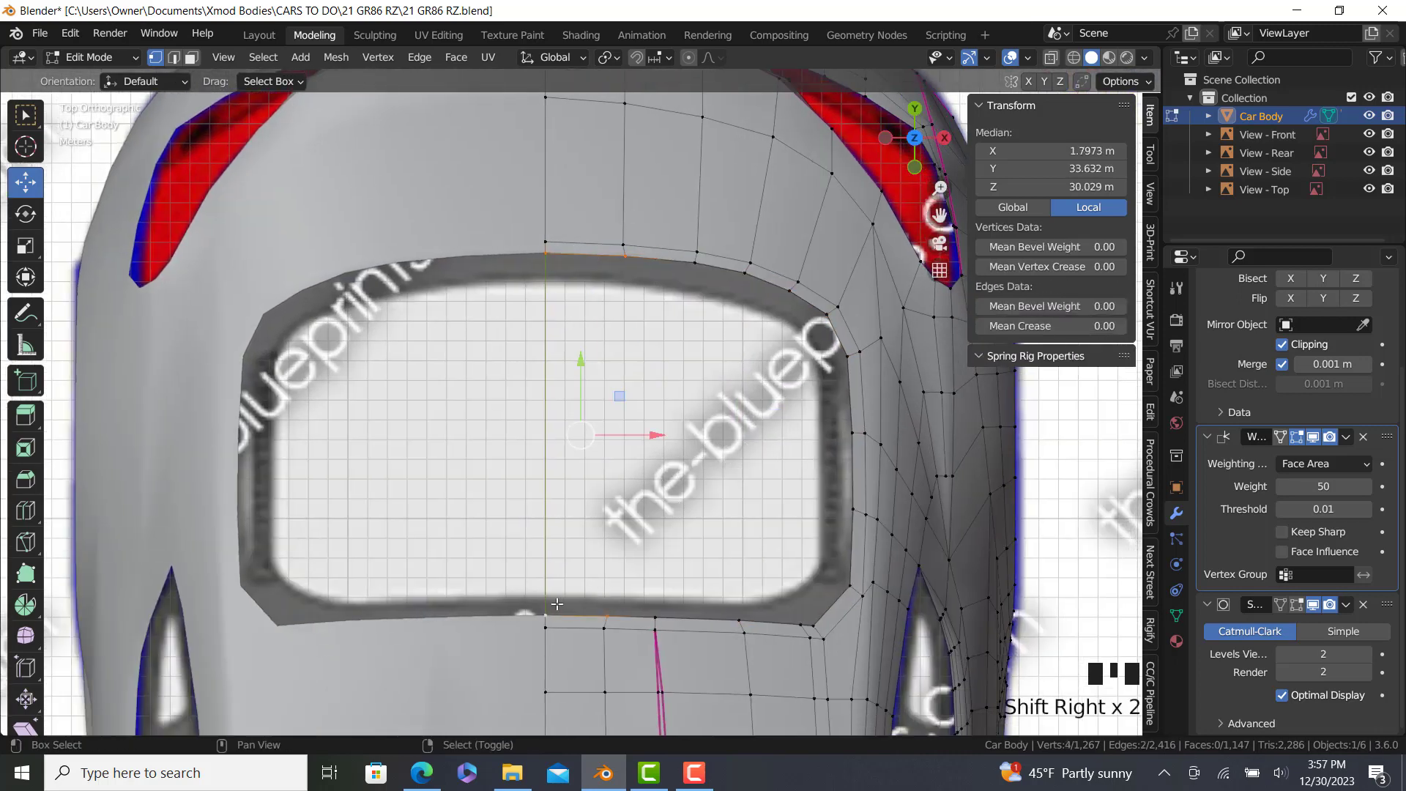
pyautogui.press('f')
pyautogui.keyDown('ctrl'); pyautogui.rightClick(693, 281); pyautogui.keyUp('ctrl')
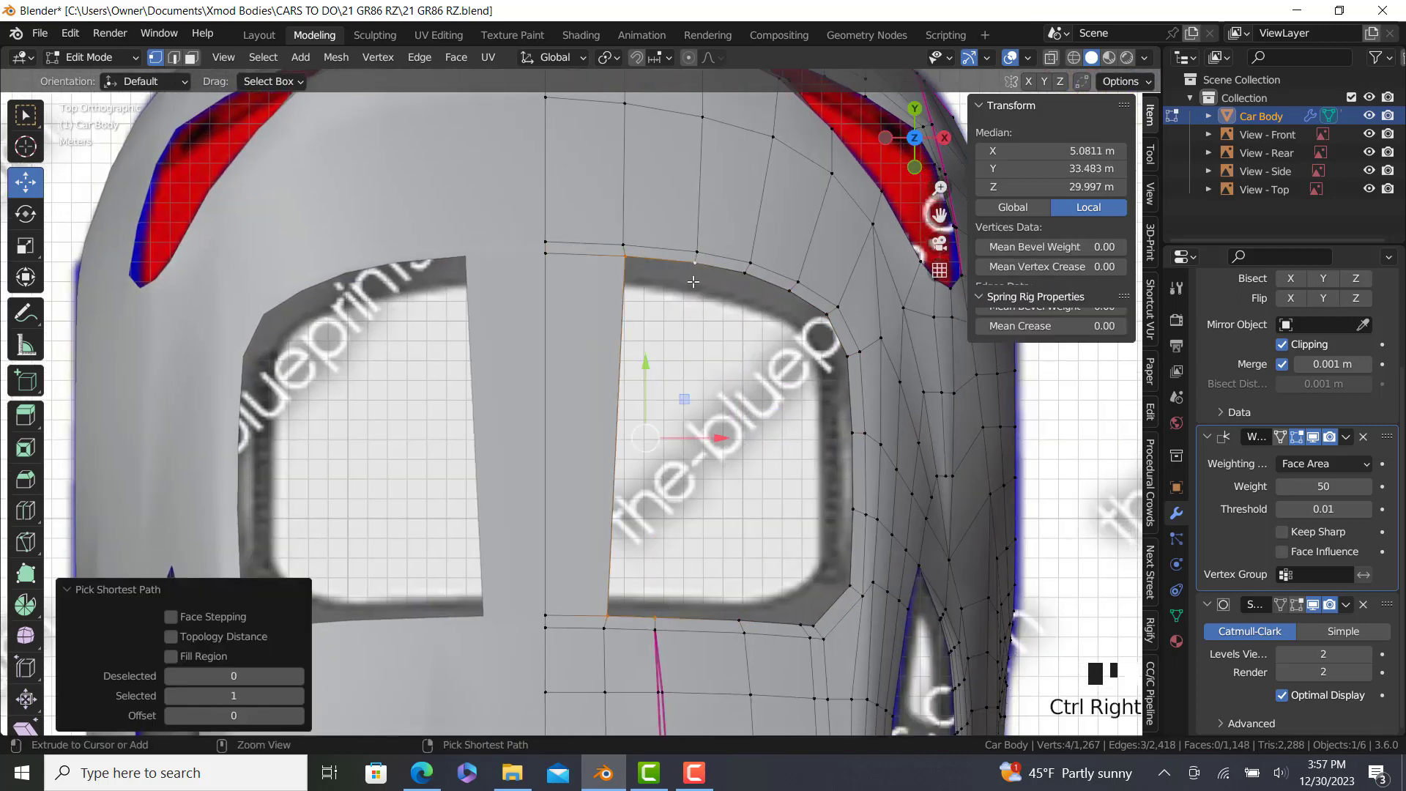
pyautogui.press('f')
# Fill the next two lengthwise faces outward across the rear window, leaving only the gap beside the rear pillar.
pyautogui.rightClick(742, 276)
pyautogui.keyDown('ctrl'); pyautogui.rightClick(738, 614); pyautogui.keyUp('ctrl')
pyautogui.press('f')
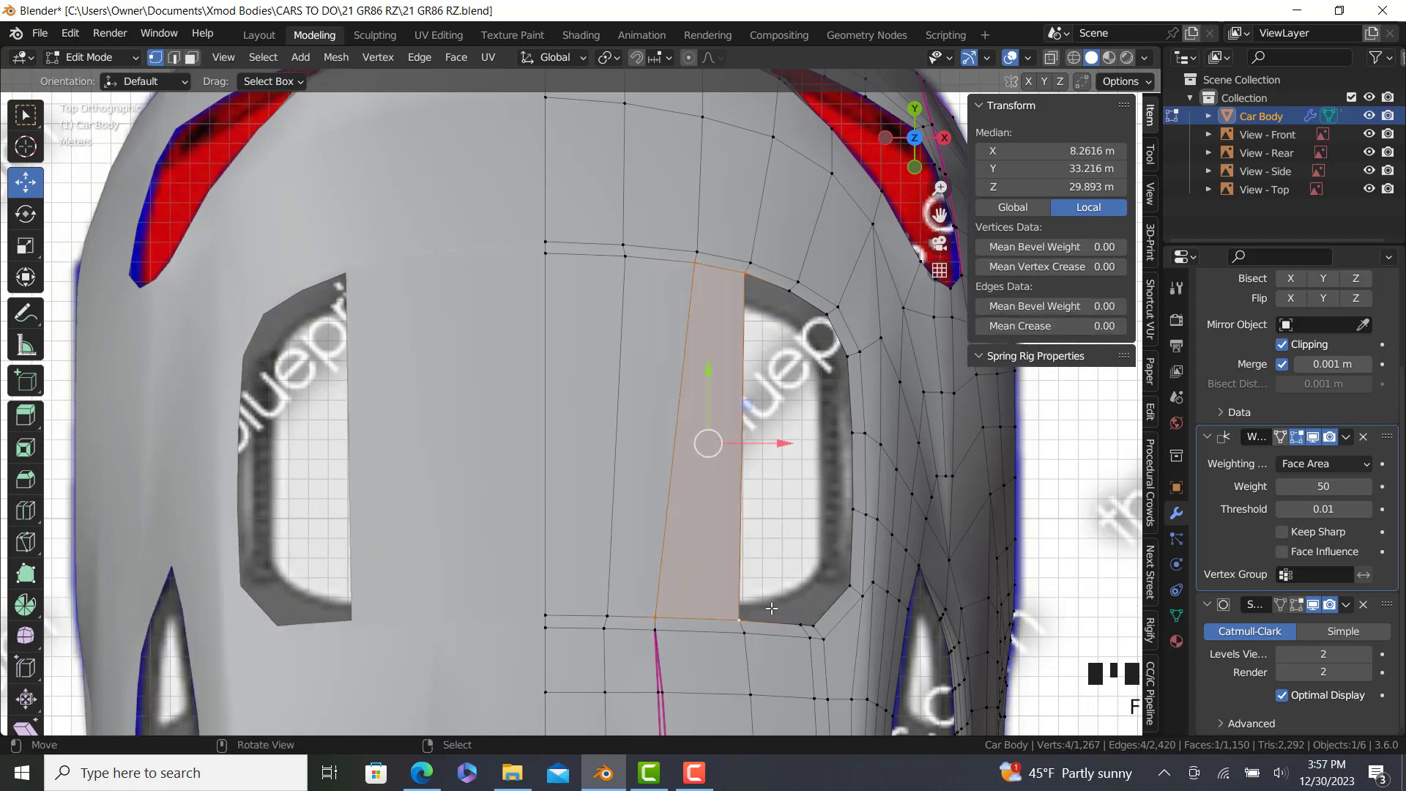
pyautogui.rightClick(738, 619)
pyautogui.keyDown('ctrl'); pyautogui.rightClick(742, 273); pyautogui.keyUp('ctrl')
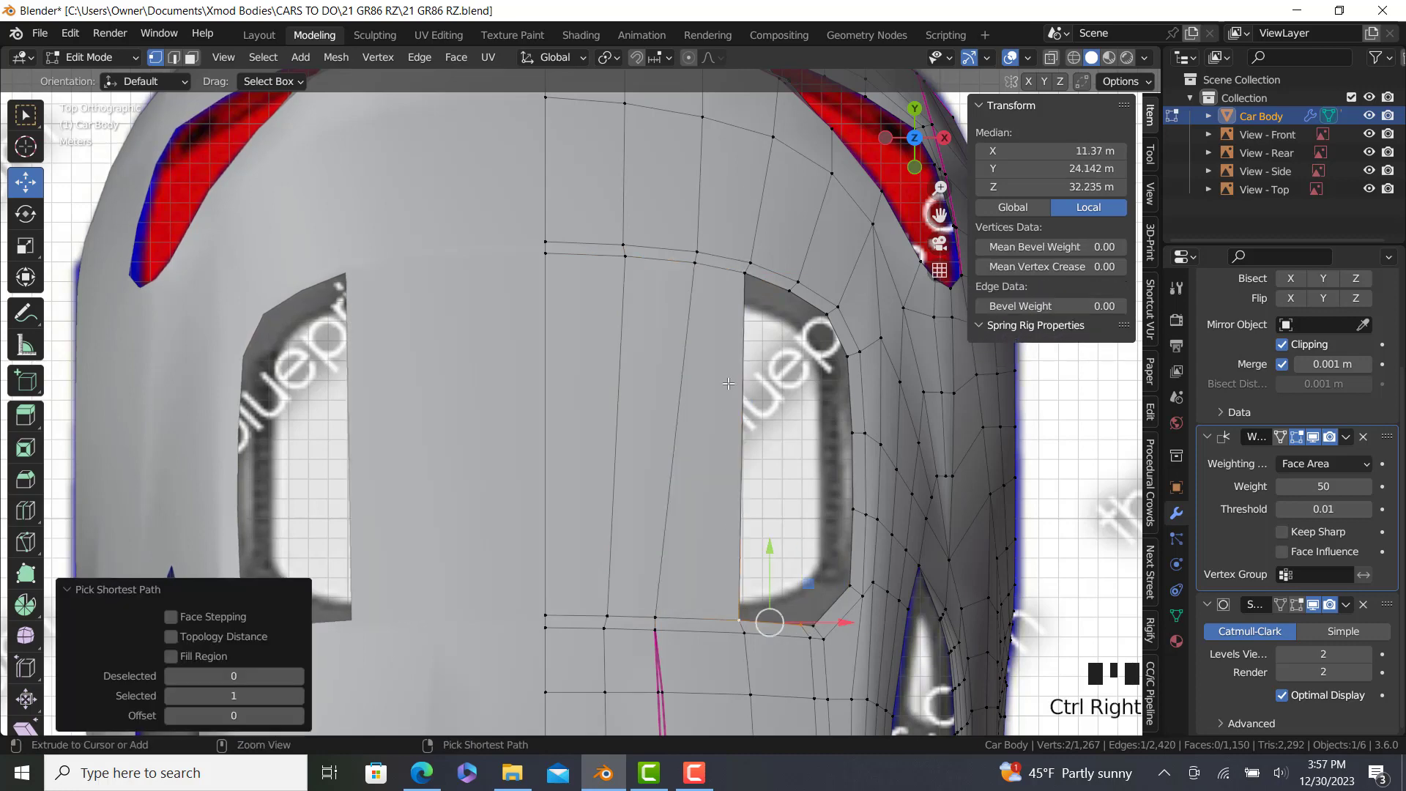
pyautogui.press('f')
pyautogui.rightClick(835, 343)
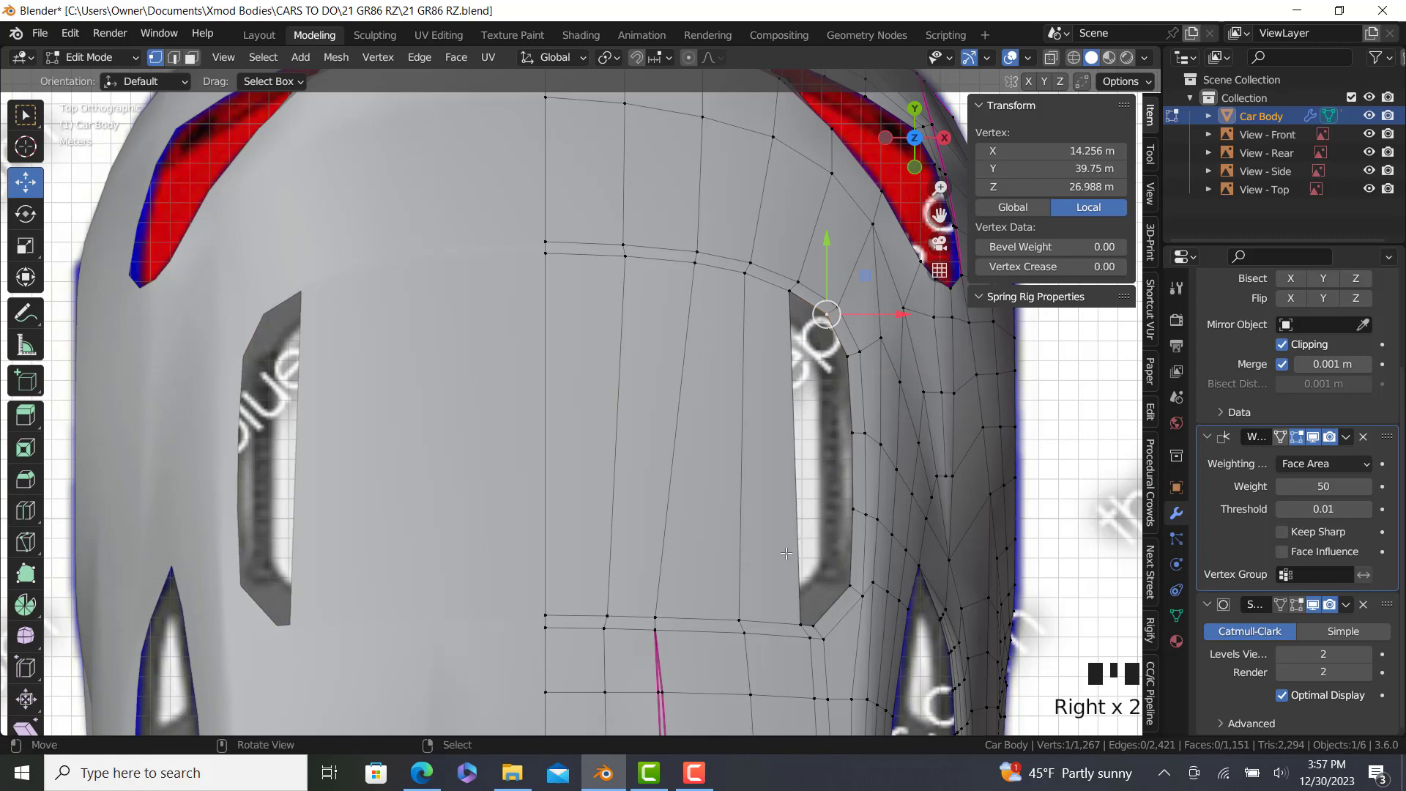
# Cut two evenly spaced cross loops through the rear window faces and raise them about 0.215 m.
pyautogui.keyDown('shift'); pyautogui.moveTo(786, 553); pyautogui.dragTo(606, 541, button='middle'); pyautogui.keyUp('shift')
pyautogui.click(25, 511)
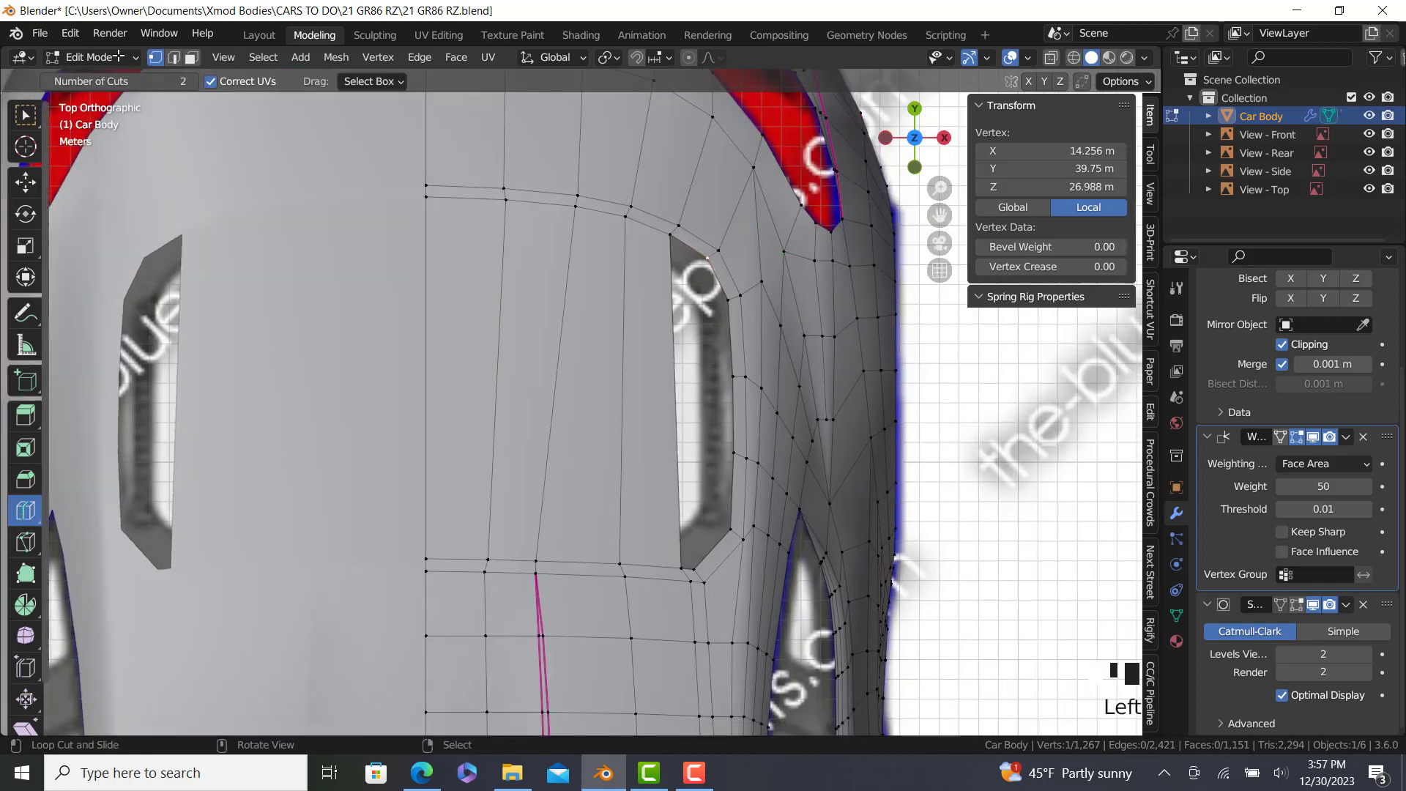
pyautogui.click(507, 368)
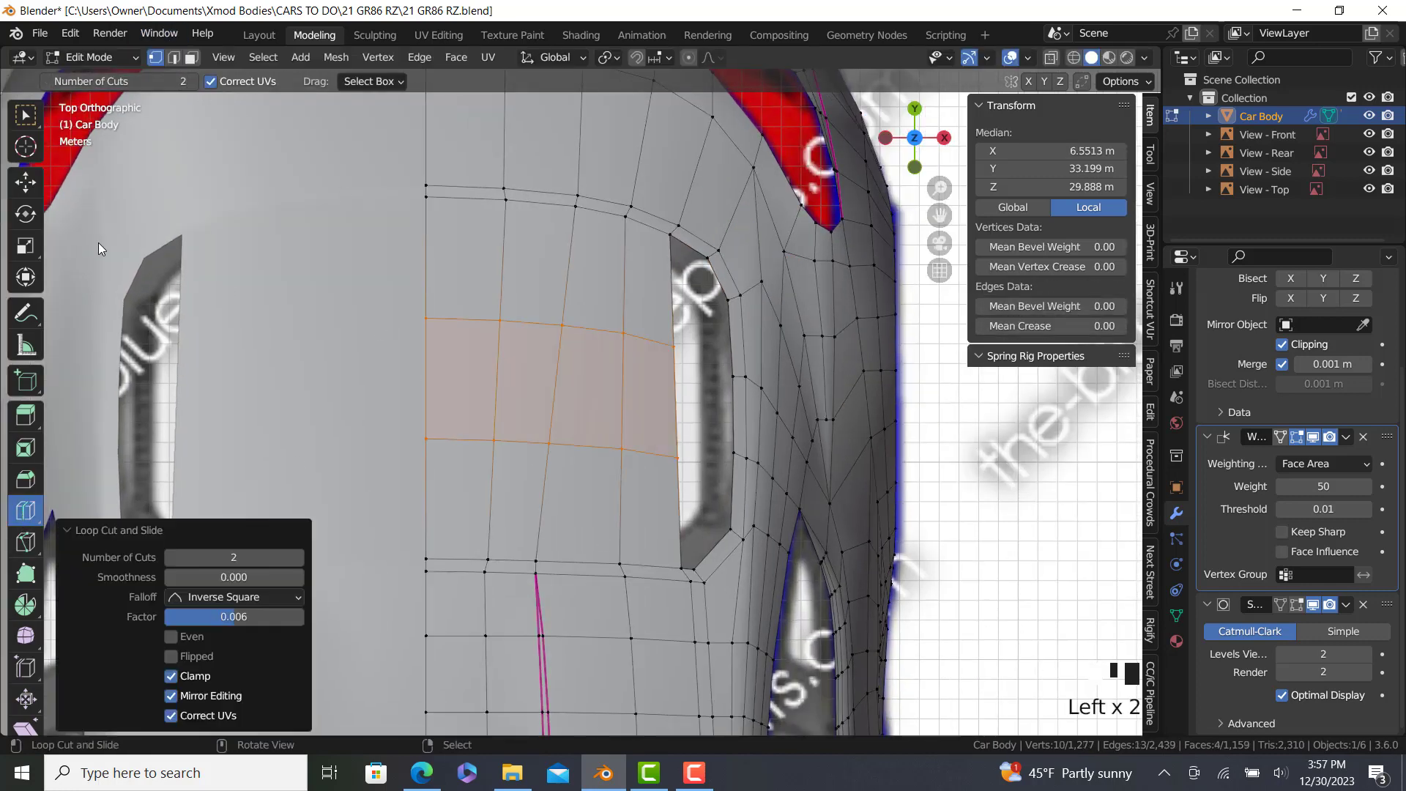
pyautogui.click(26, 182)
pyautogui.press('KP_3')
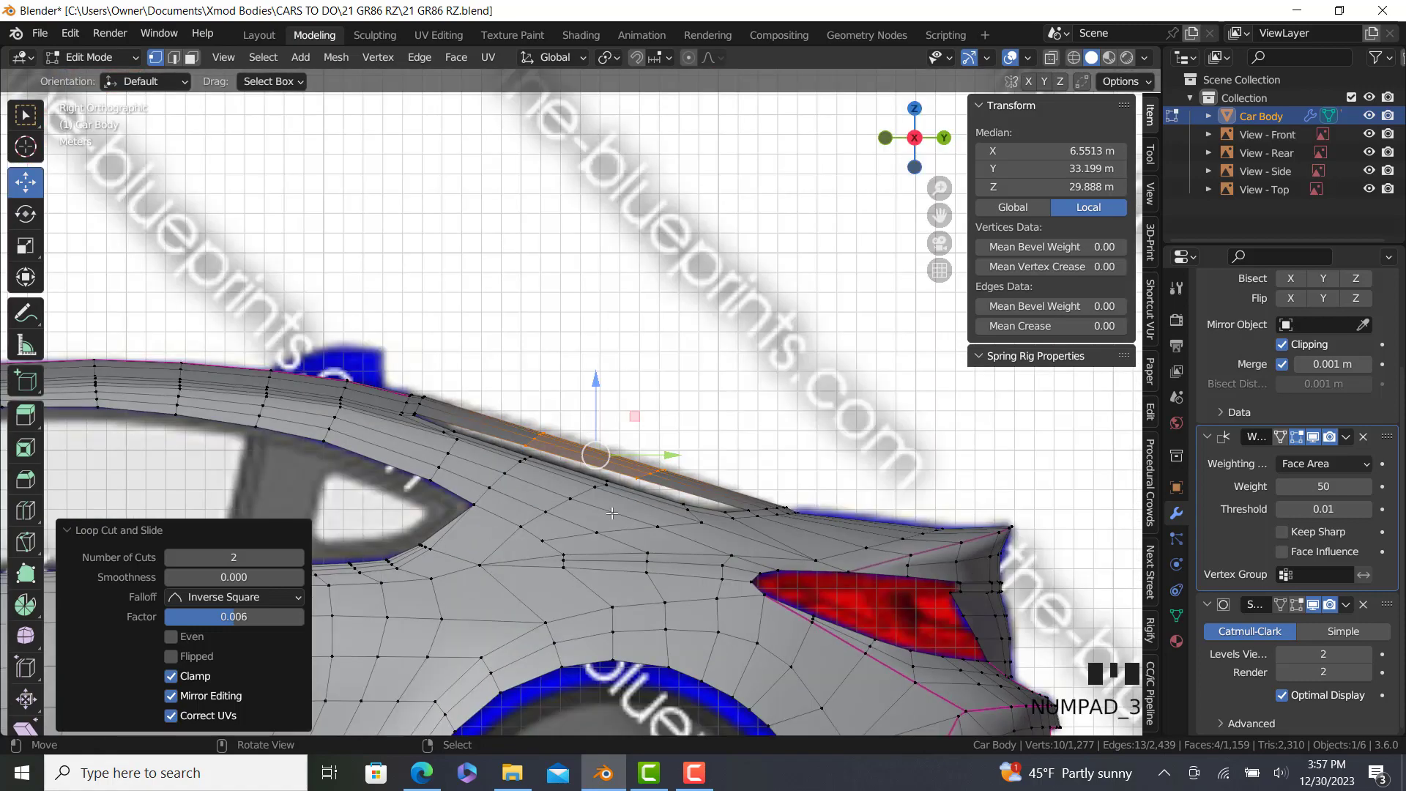
pyautogui.scroll(3, 630, 333)
pyautogui.moveTo(629, 333); pyautogui.dragTo(635, 310)
pyautogui.moveTo(636, 310); pyautogui.dragTo(121, 493, button='middle')
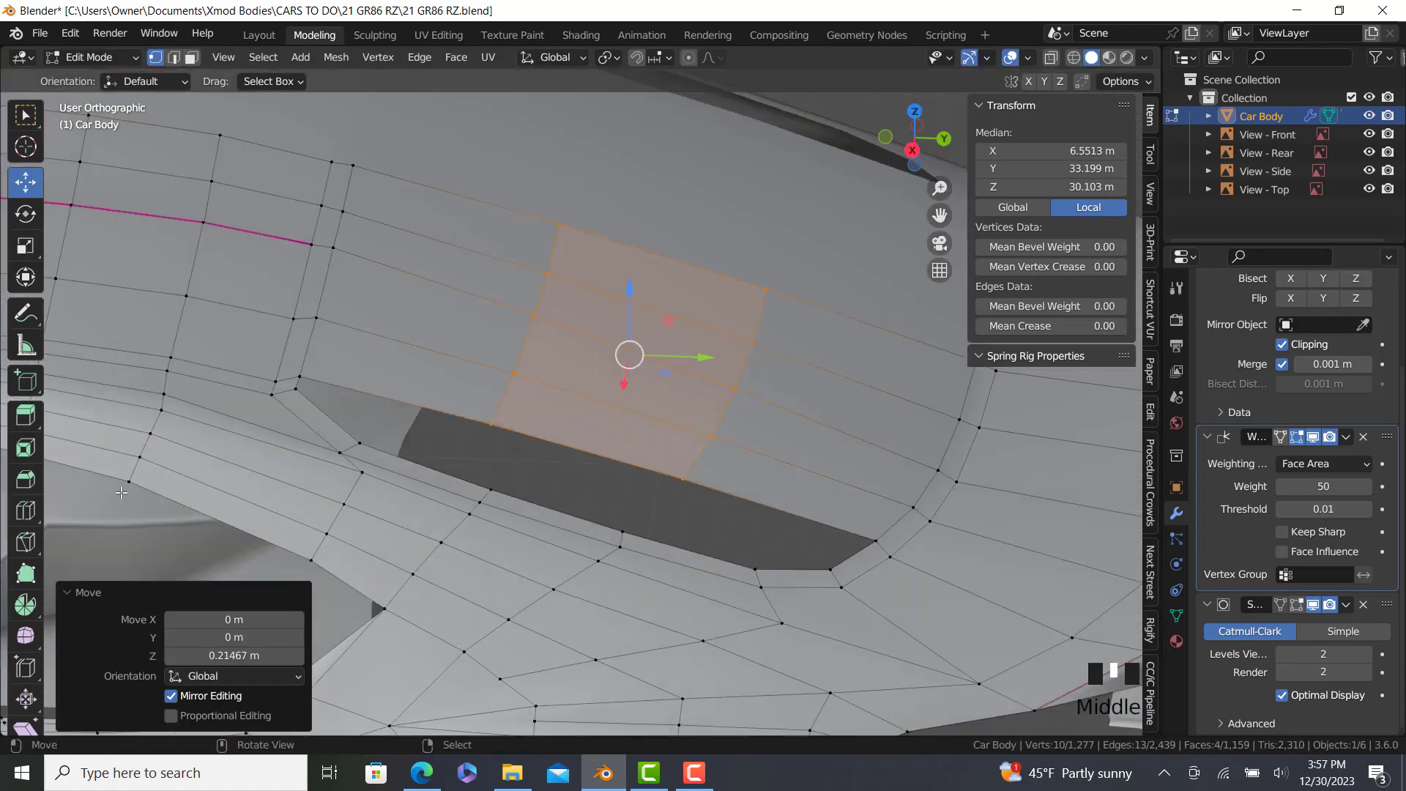
# Add one loop cut at factor 0.051 between the roof edge and the rear window's first cross loop.
pyautogui.click(25, 510)
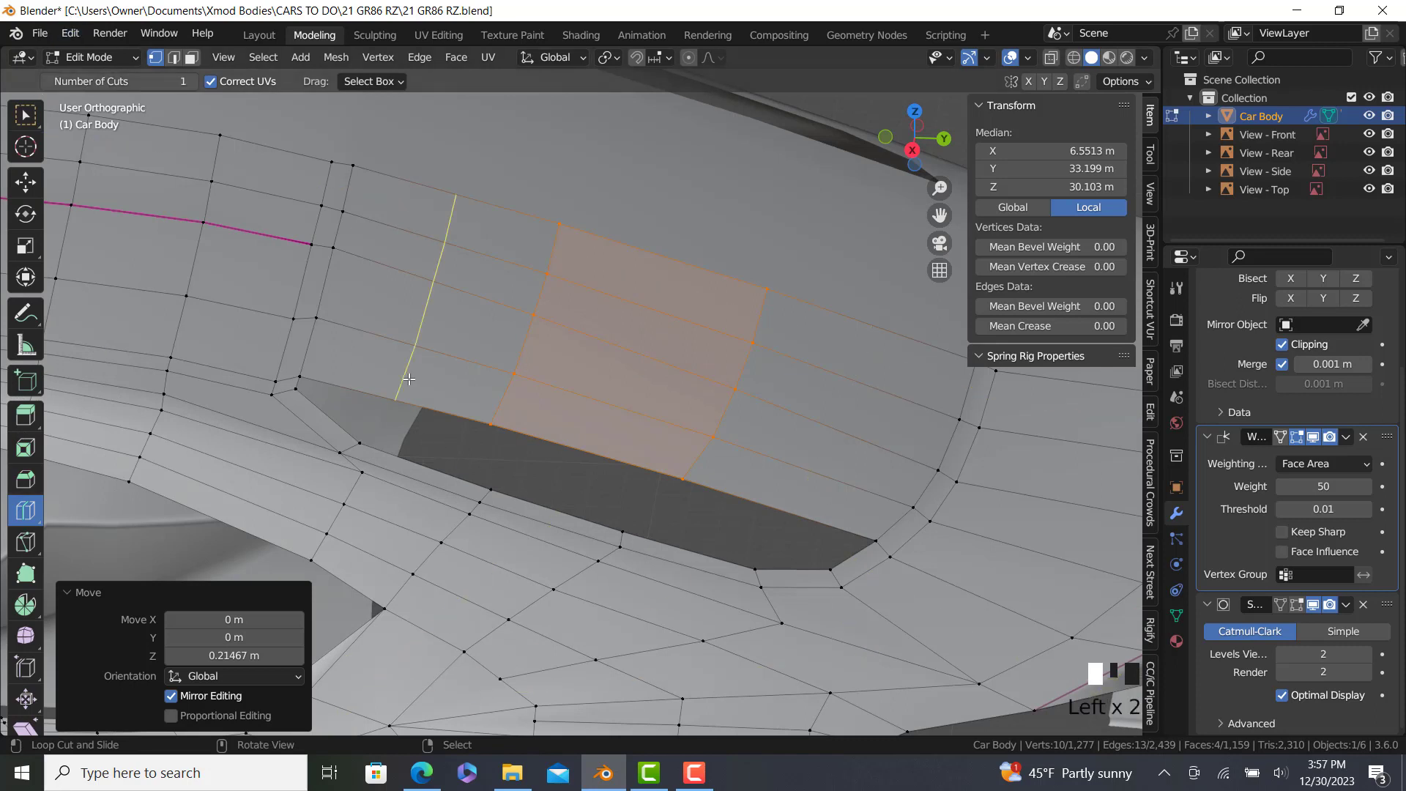
pyautogui.moveTo(408, 378); pyautogui.dragTo(396, 379)
pyautogui.click(22, 187)
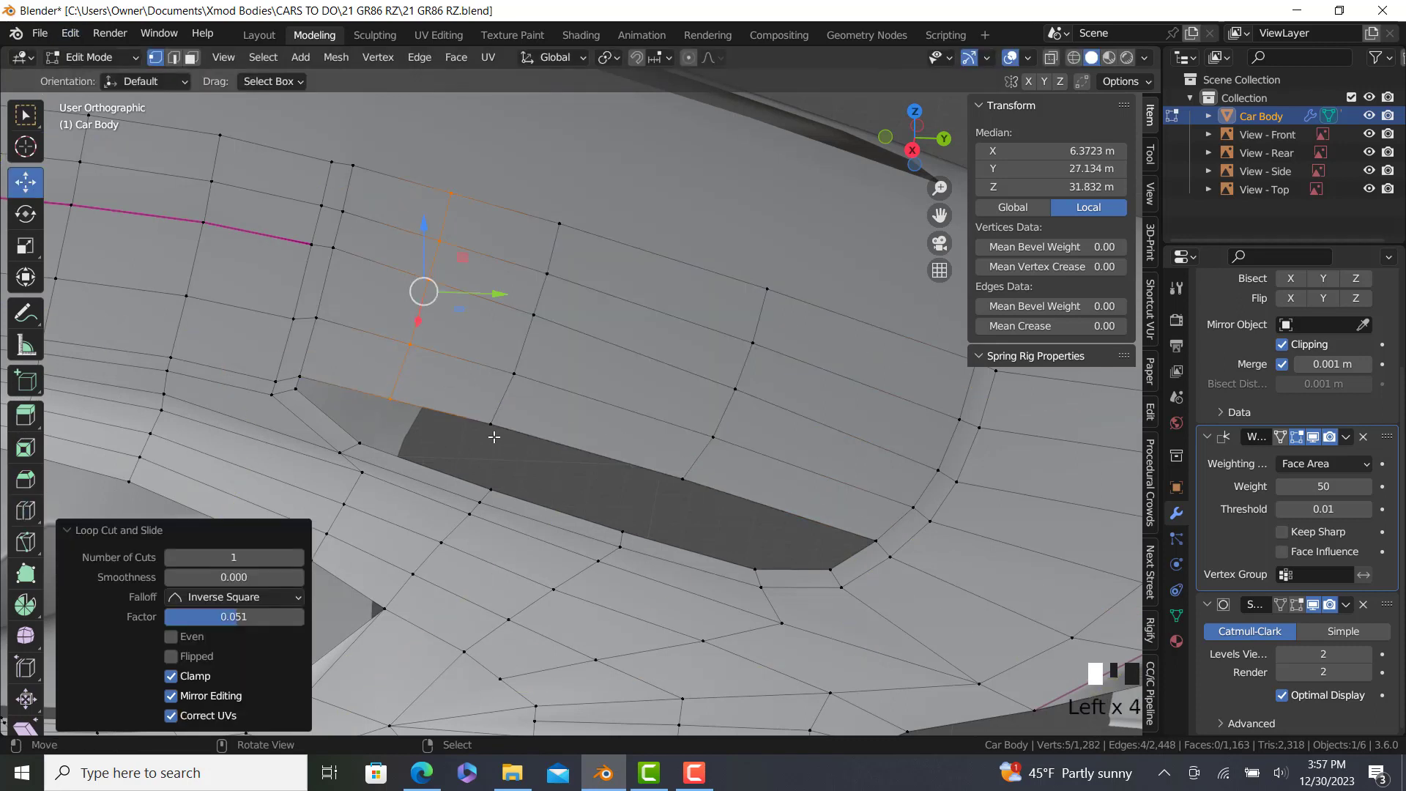
# Select the rear window's middle cross loop and edge-slide it toward the trunk by a factor of about 0.26.
pyautogui.click(490, 423)
pyautogui.keyDown('ctrl'); pyautogui.click(560, 222); pyautogui.keyUp('ctrl')
pyautogui.press('g')
pyautogui.press('g')
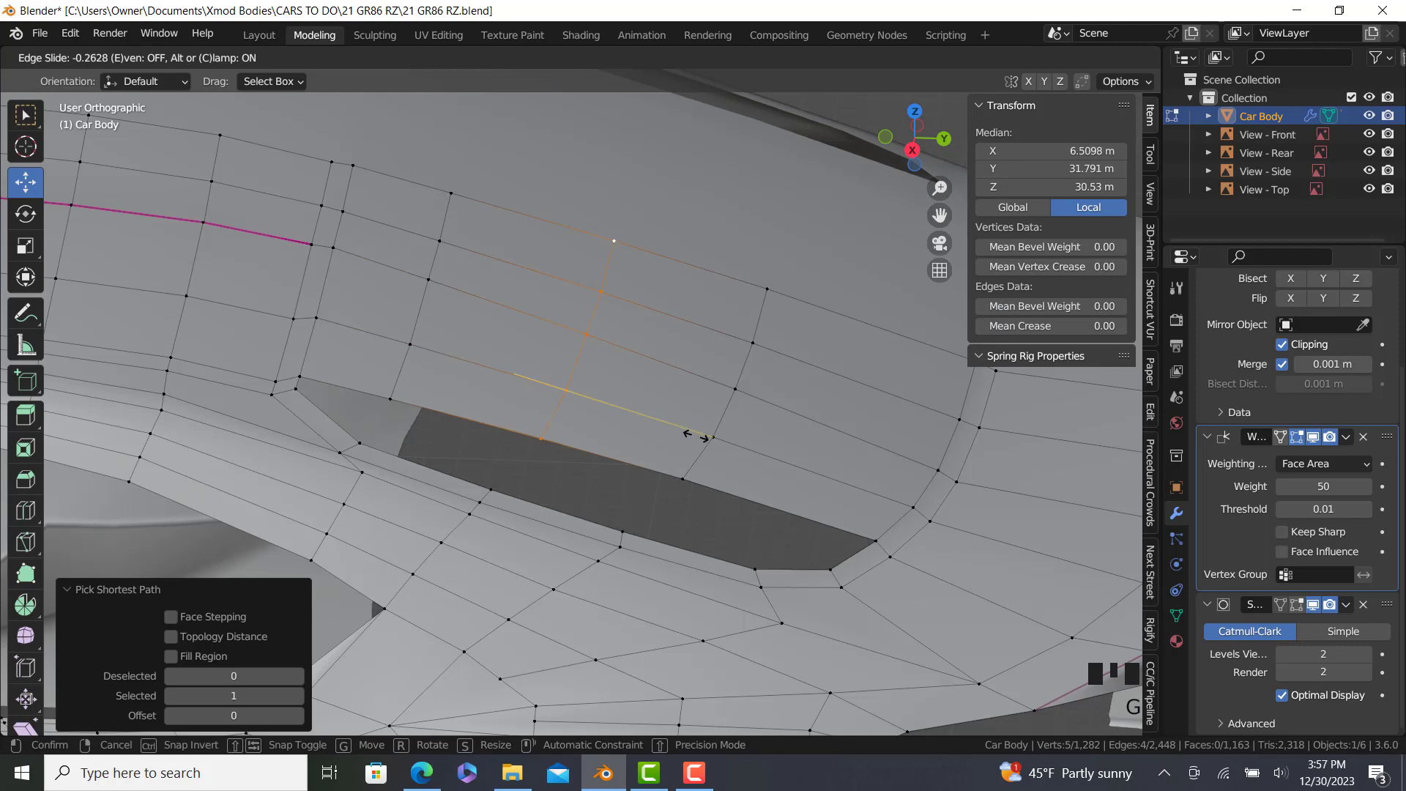
pyautogui.click(696, 436)
# Fill three faces of the gap beside the rear pillar, working from the roof end toward the trunk.
pyautogui.rightClick(358, 450)
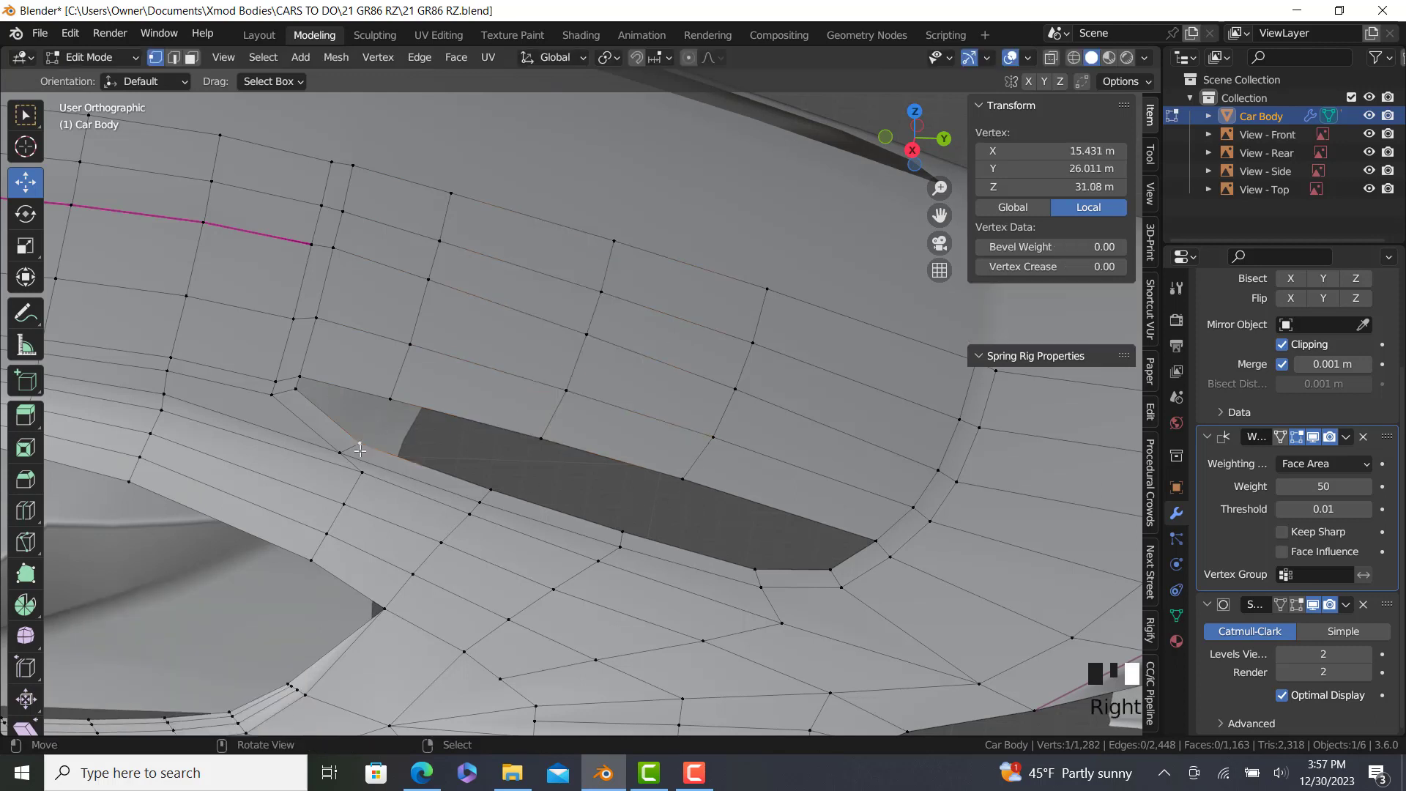
pyautogui.keyDown('ctrl'); pyautogui.rightClick(394, 414); pyautogui.keyUp('ctrl')
pyautogui.press('f')
pyautogui.rightClick(521, 452)
pyautogui.keyDown('ctrl'); pyautogui.rightClick(490, 488); pyautogui.keyUp('ctrl')
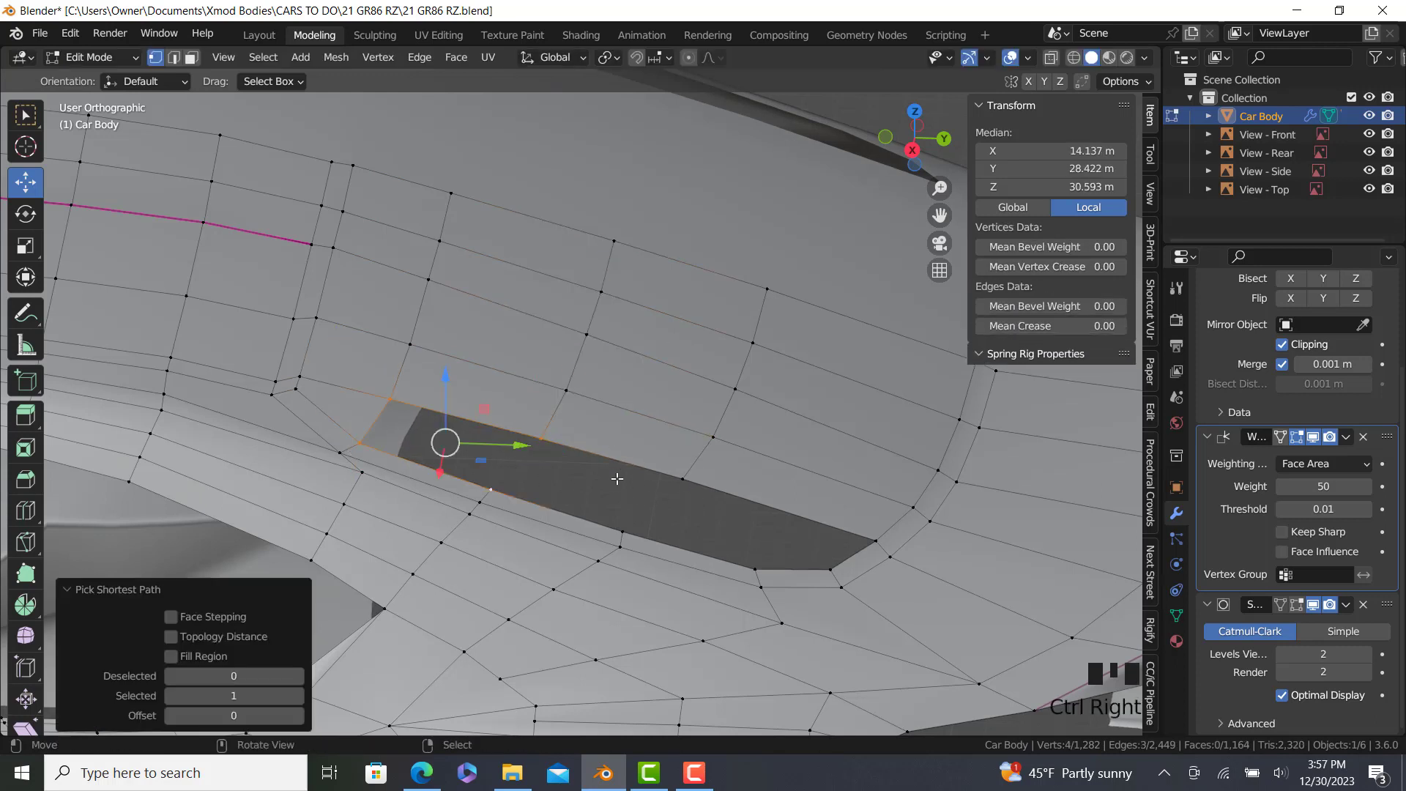
pyautogui.press('f')
pyautogui.rightClick(682, 478)
pyautogui.keyDown('ctrl'); pyautogui.rightClick(622, 527); pyautogui.keyUp('ctrl')
pyautogui.press('f')
pyautogui.rightClick(623, 531)
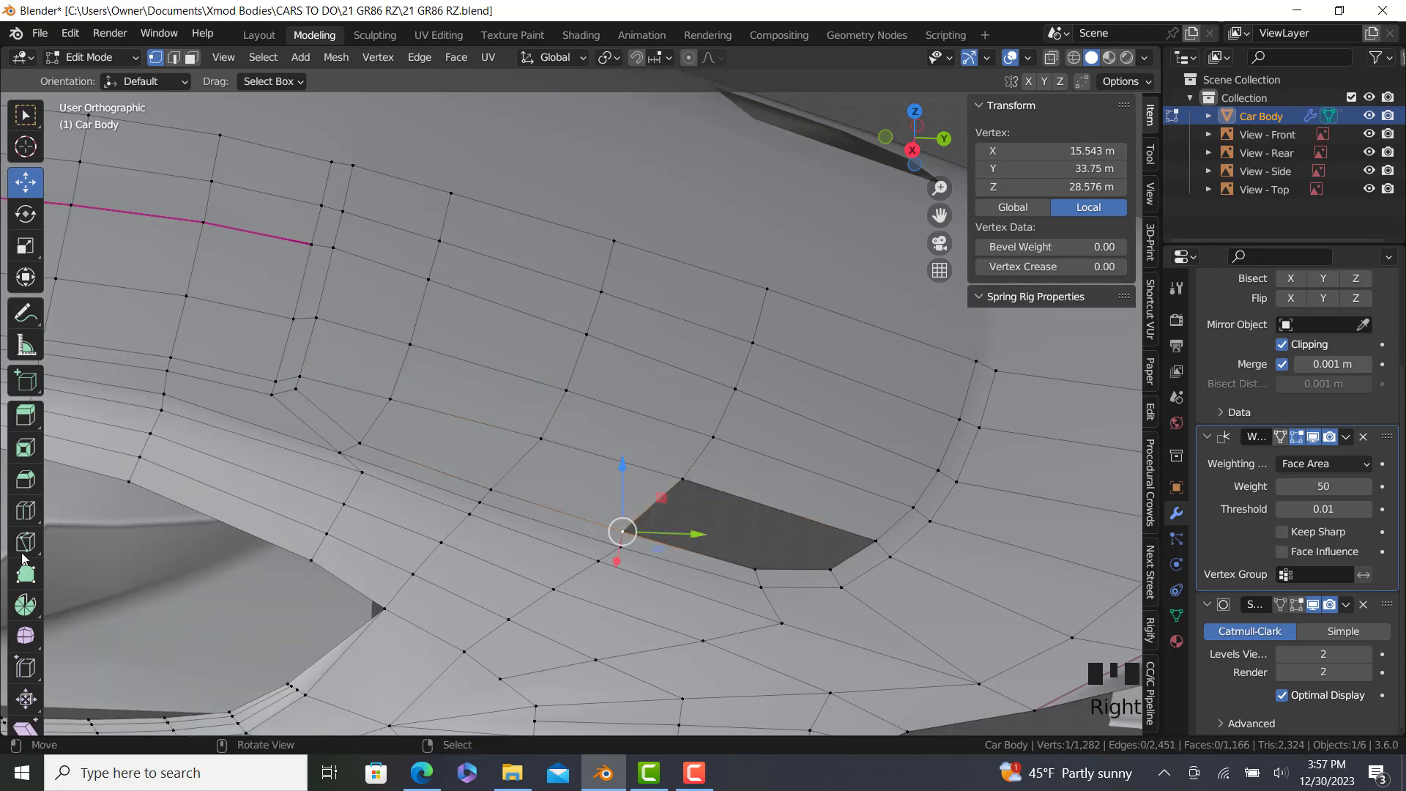
# Add one cross loop at factor 0.020 between the rear window's last loop and the trunk edge, and shift it slightly rearward.
pyautogui.click(783, 448)
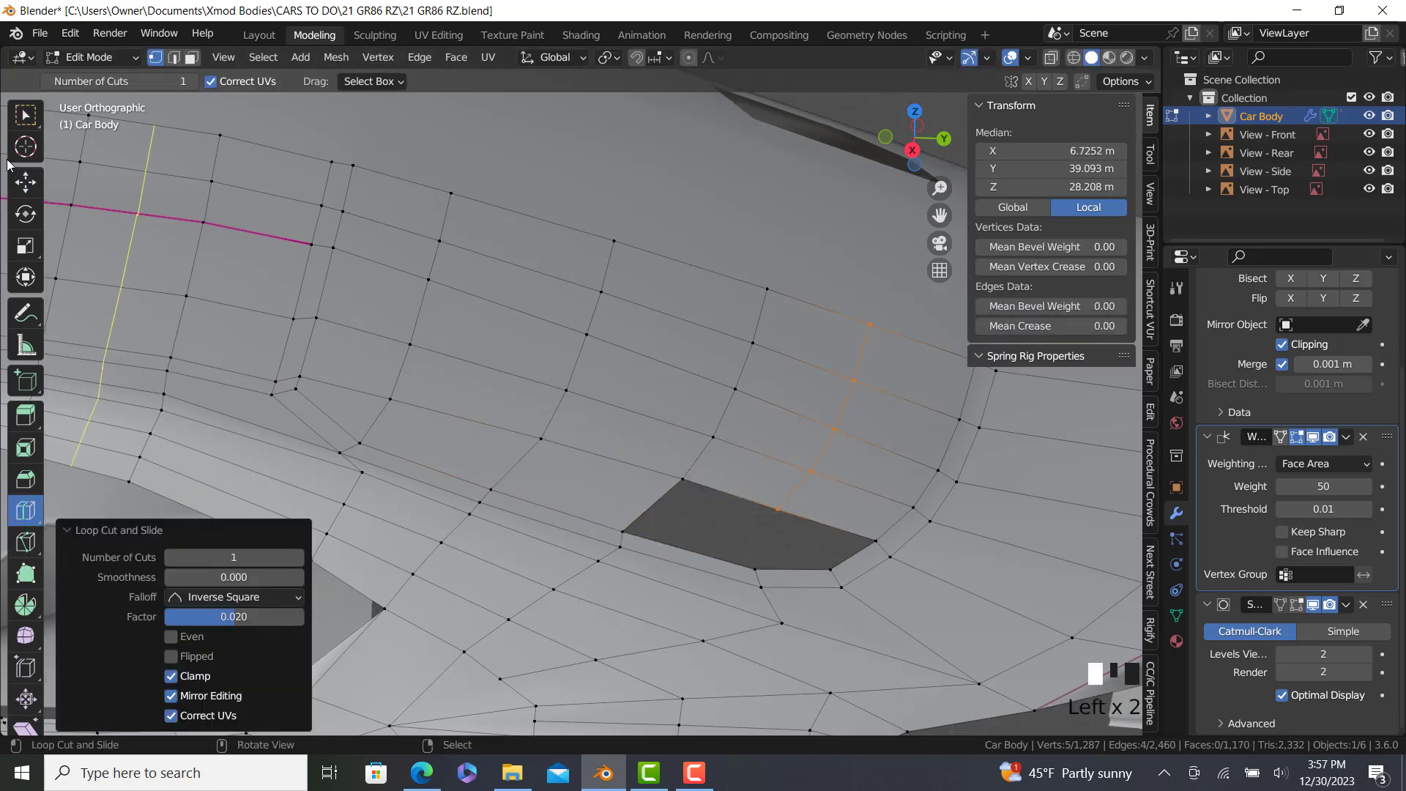
pyautogui.click(26, 183)
pyautogui.press('KP_3')
pyautogui.scroll(2, 923, 477)
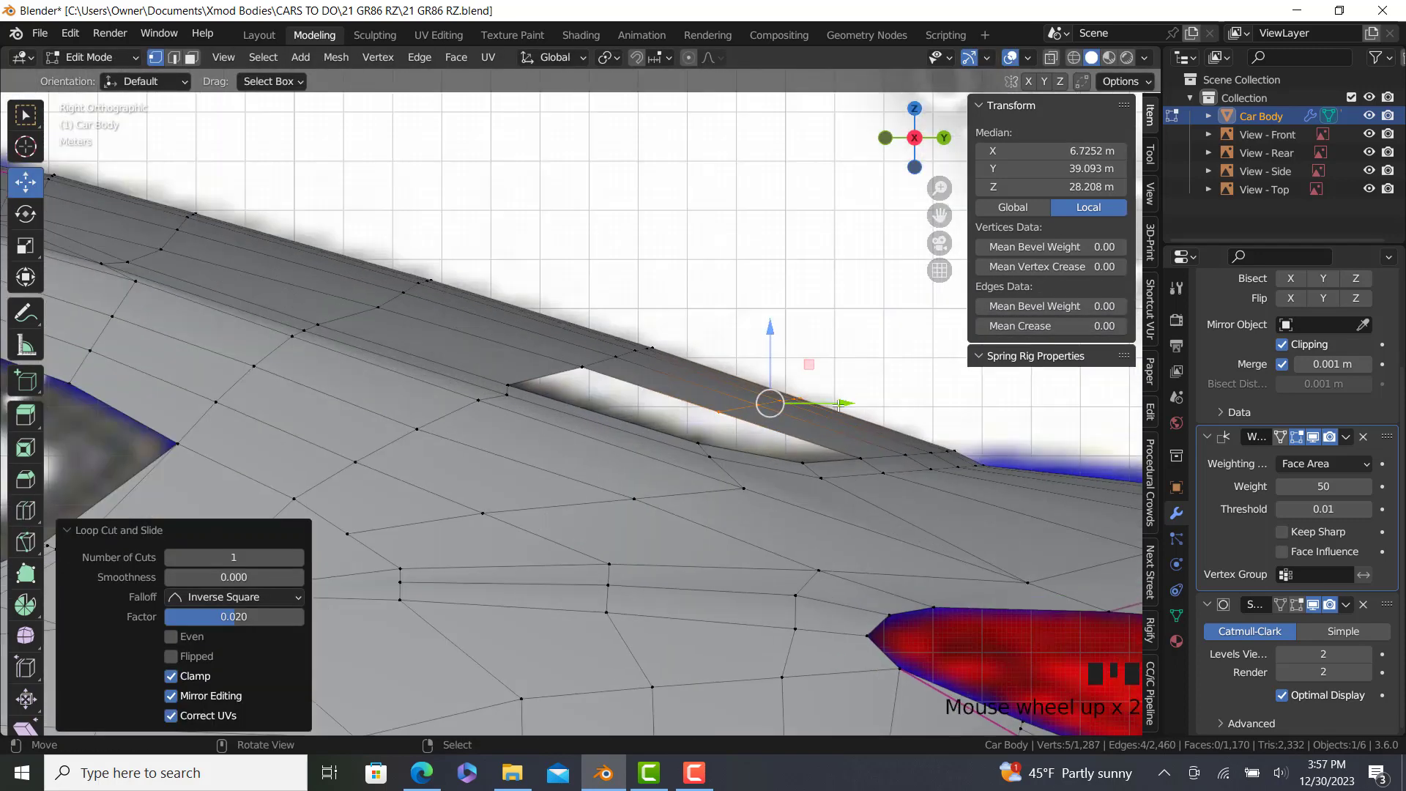
pyautogui.moveTo(834, 404); pyautogui.dragTo(842, 405)
# Fill the last two faces of the gap at the rear window's lower side corner.
pyautogui.rightClick(717, 414)
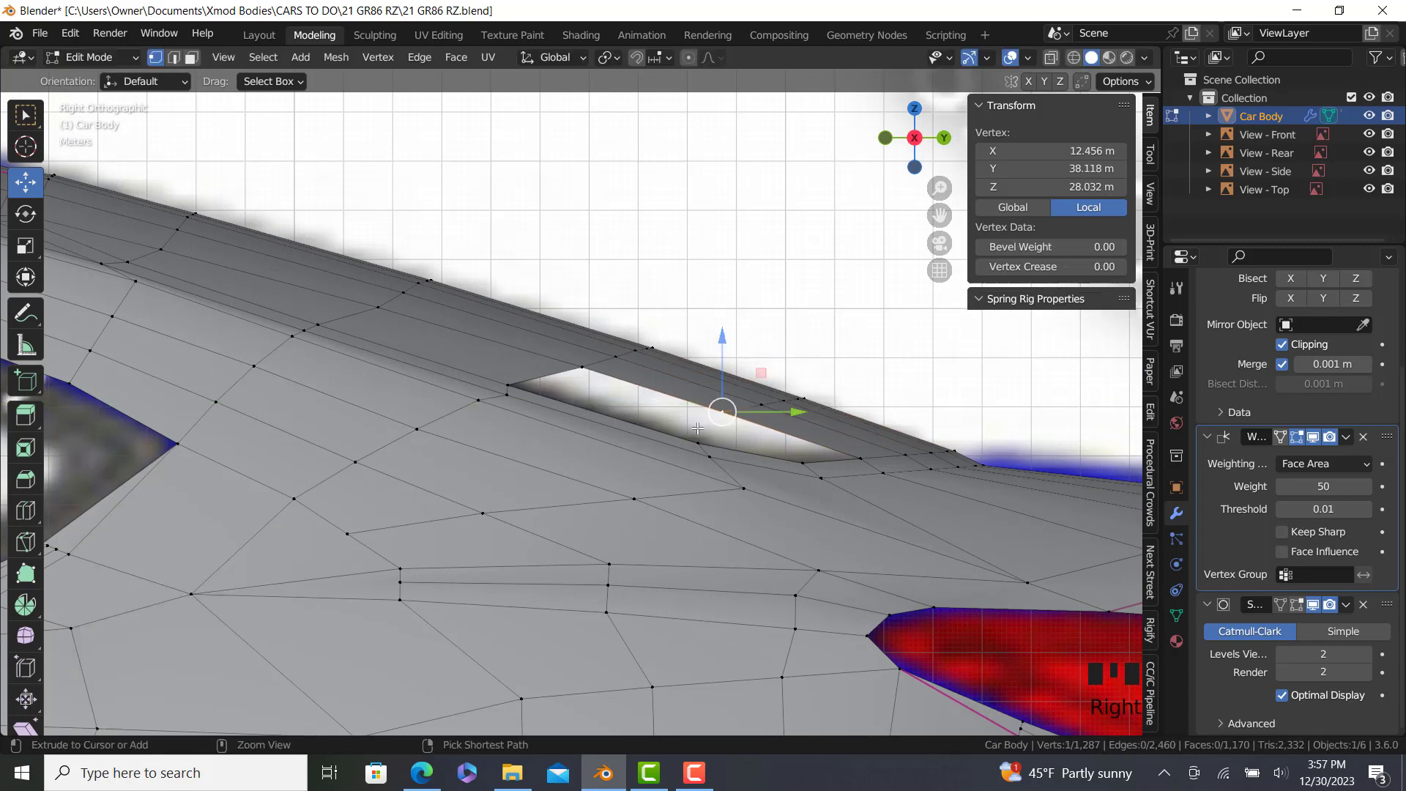
pyautogui.keyDown('ctrl'); pyautogui.rightClick(698, 434); pyautogui.keyUp('ctrl')
pyautogui.press('f')
pyautogui.rightClick(698, 436)
pyautogui.keyDown('ctrl'); pyautogui.rightClick(579, 376); pyautogui.keyUp('ctrl')
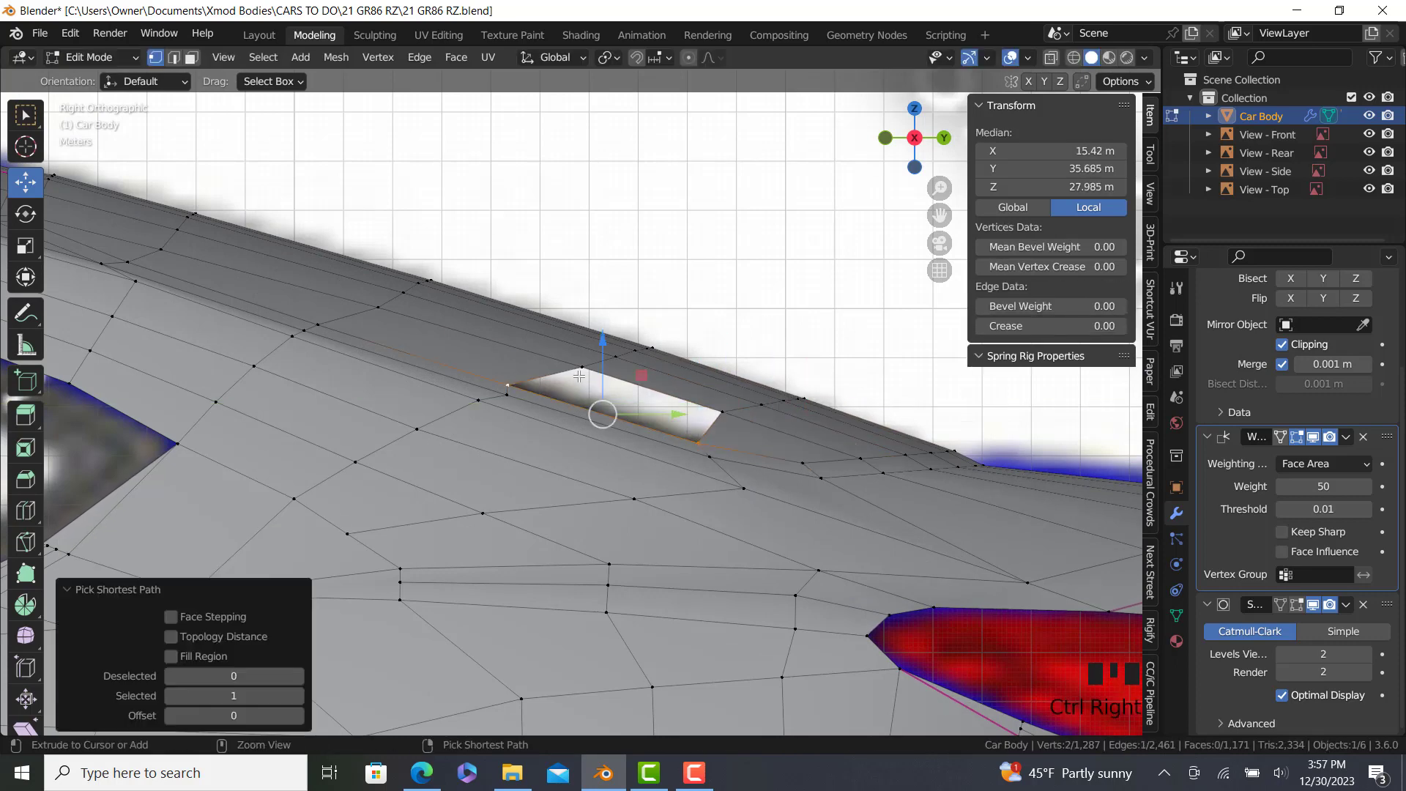
pyautogui.press('f')
# Edge-slide the rear window's outermost lengthwise edge path toward the pillar at factor 0.117 and check the surface in Object Mode.
pyautogui.moveTo(718, 416); pyautogui.dragTo(433, 427, button='middle')
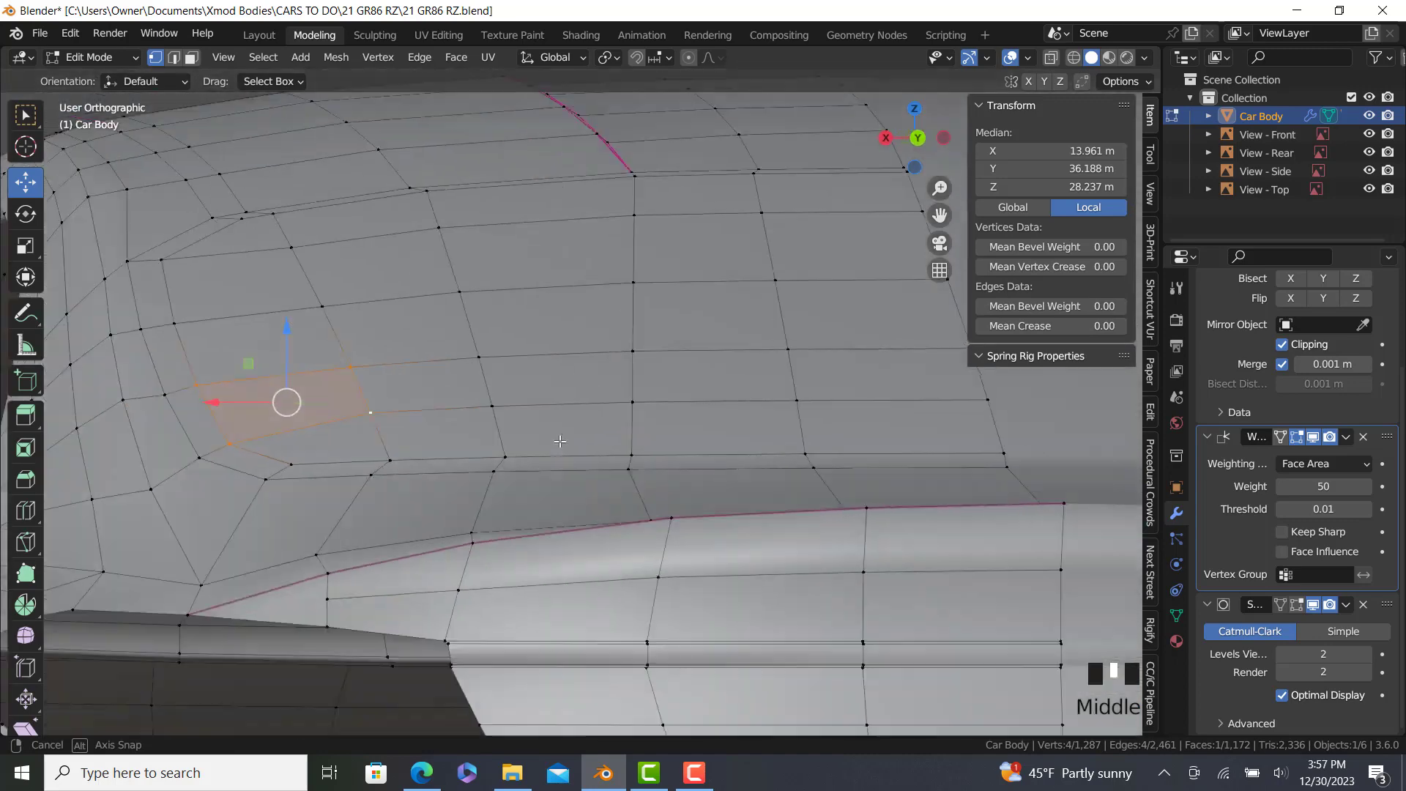
pyautogui.scroll(-2, 433, 427)
pyautogui.rightClick(421, 297)
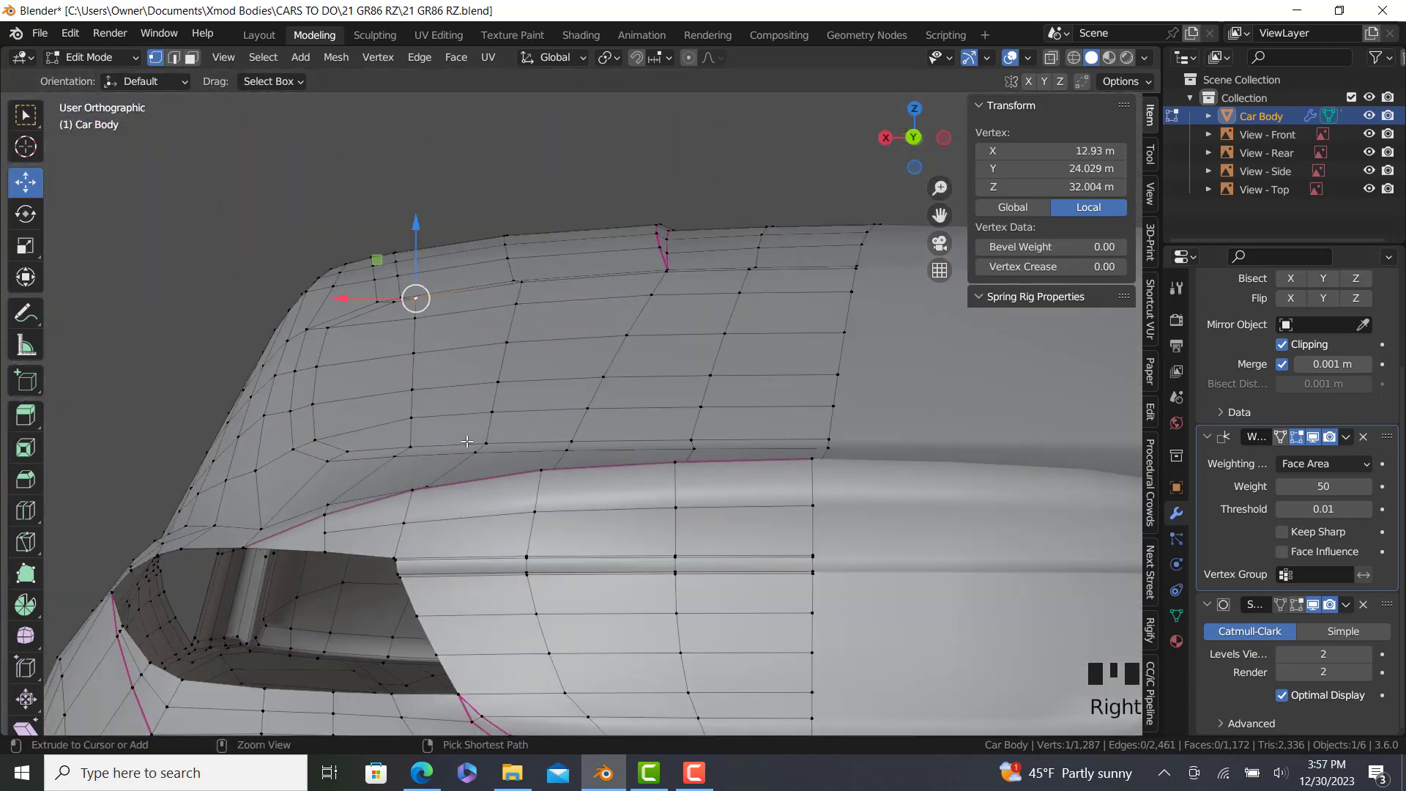
pyautogui.keyDown('ctrl'); pyautogui.rightClick(410, 446); pyautogui.keyUp('ctrl')
pyautogui.press('g')
pyautogui.press('g')
pyautogui.click(581, 450)
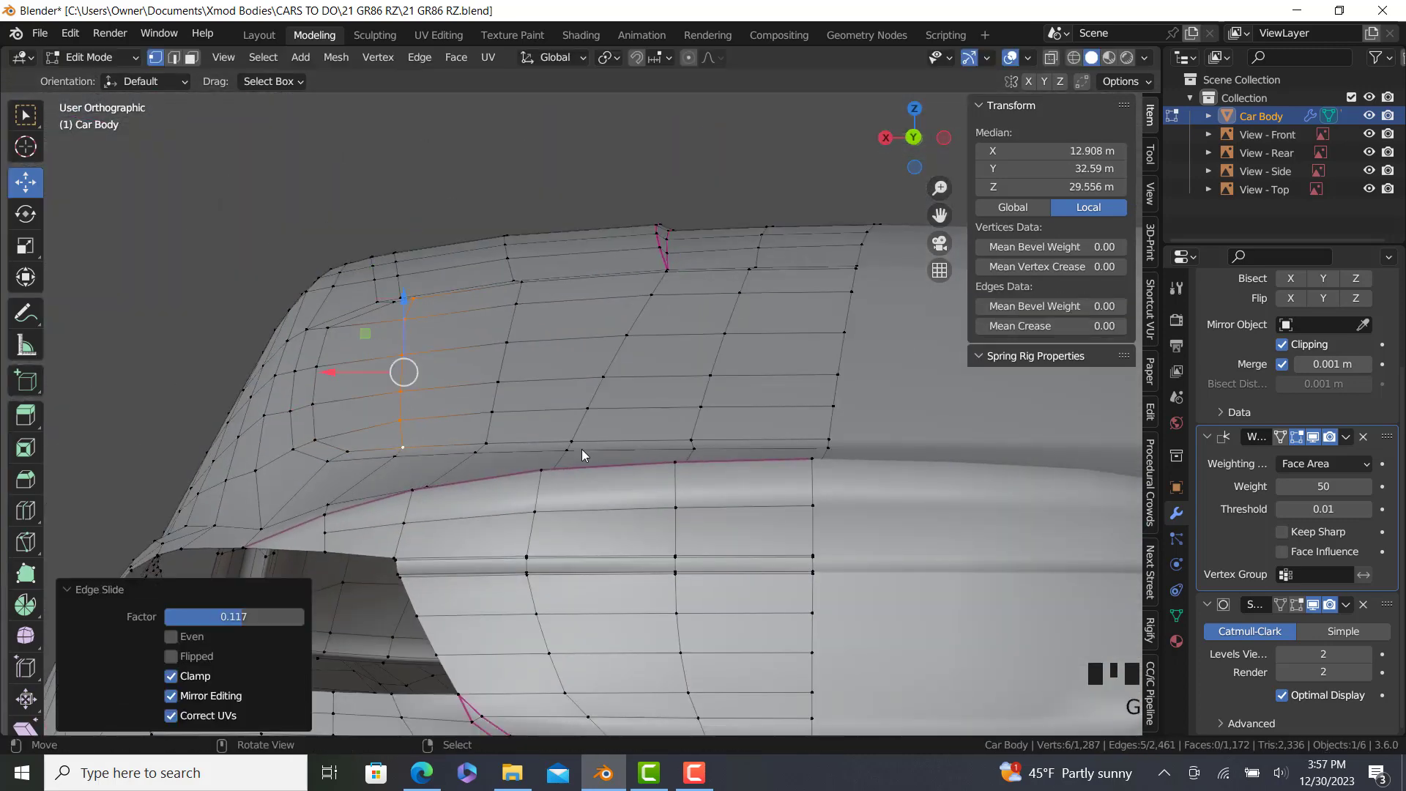
pyautogui.press('Tab')
pyautogui.scroll(-5, 584, 441)
pyautogui.moveTo(585, 441); pyautogui.dragTo(455, 395, button='middle')
# Cut two evenly spaced edge loops into the narrow strip running around the rear window's perimeter.
pyautogui.press('Tab')
pyautogui.scroll(3, 455, 394)
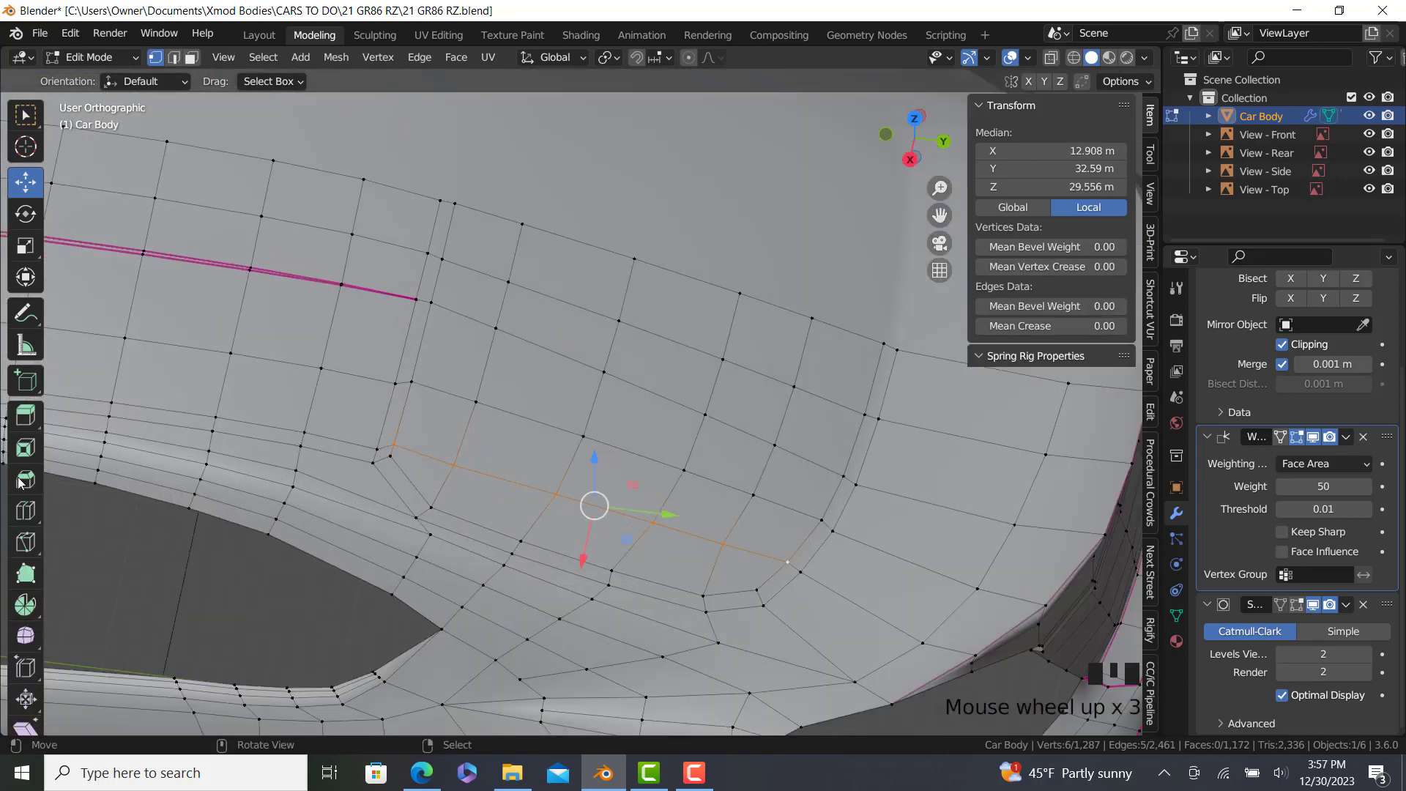
pyautogui.click(26, 510)
pyautogui.click(194, 81)
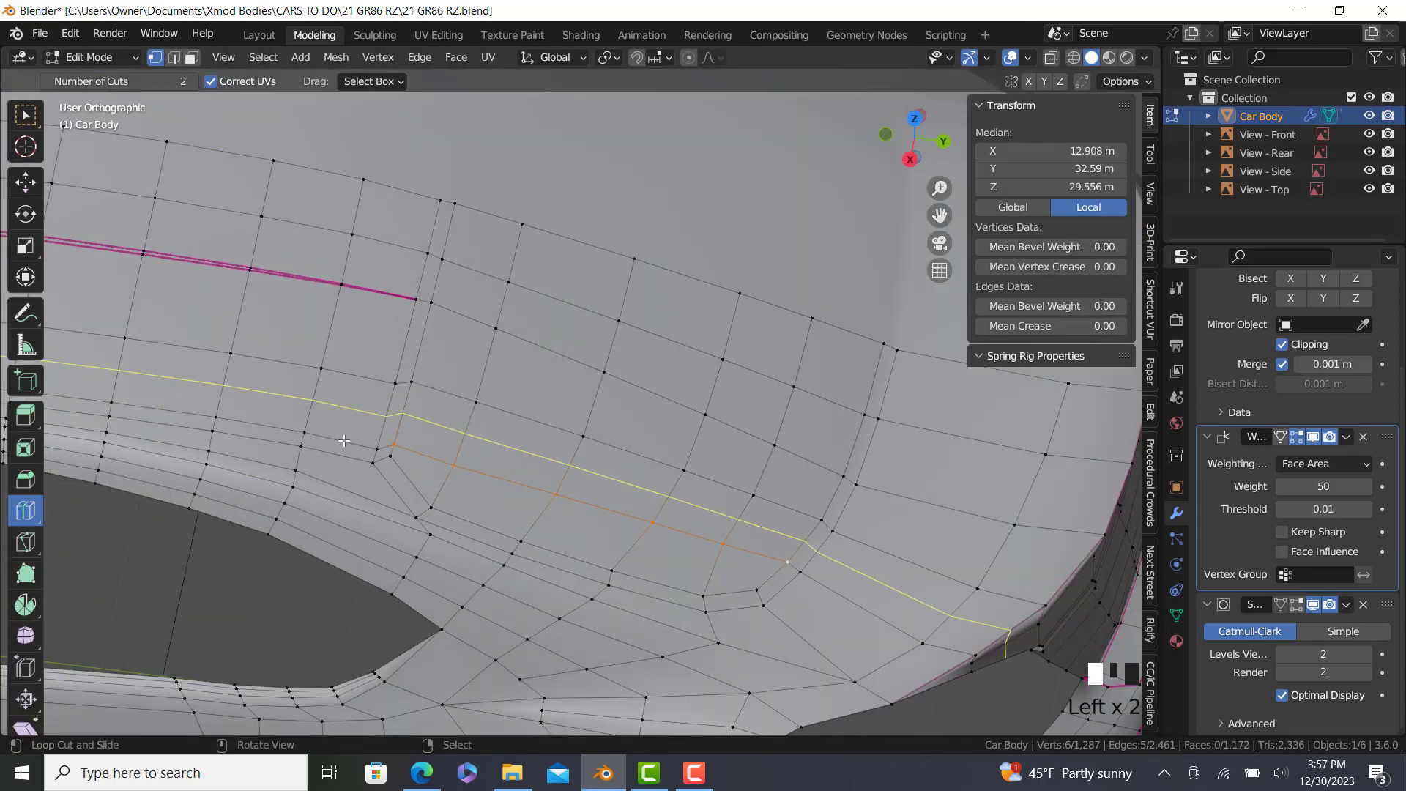
pyautogui.click(608, 578)
pyautogui.click(26, 182)
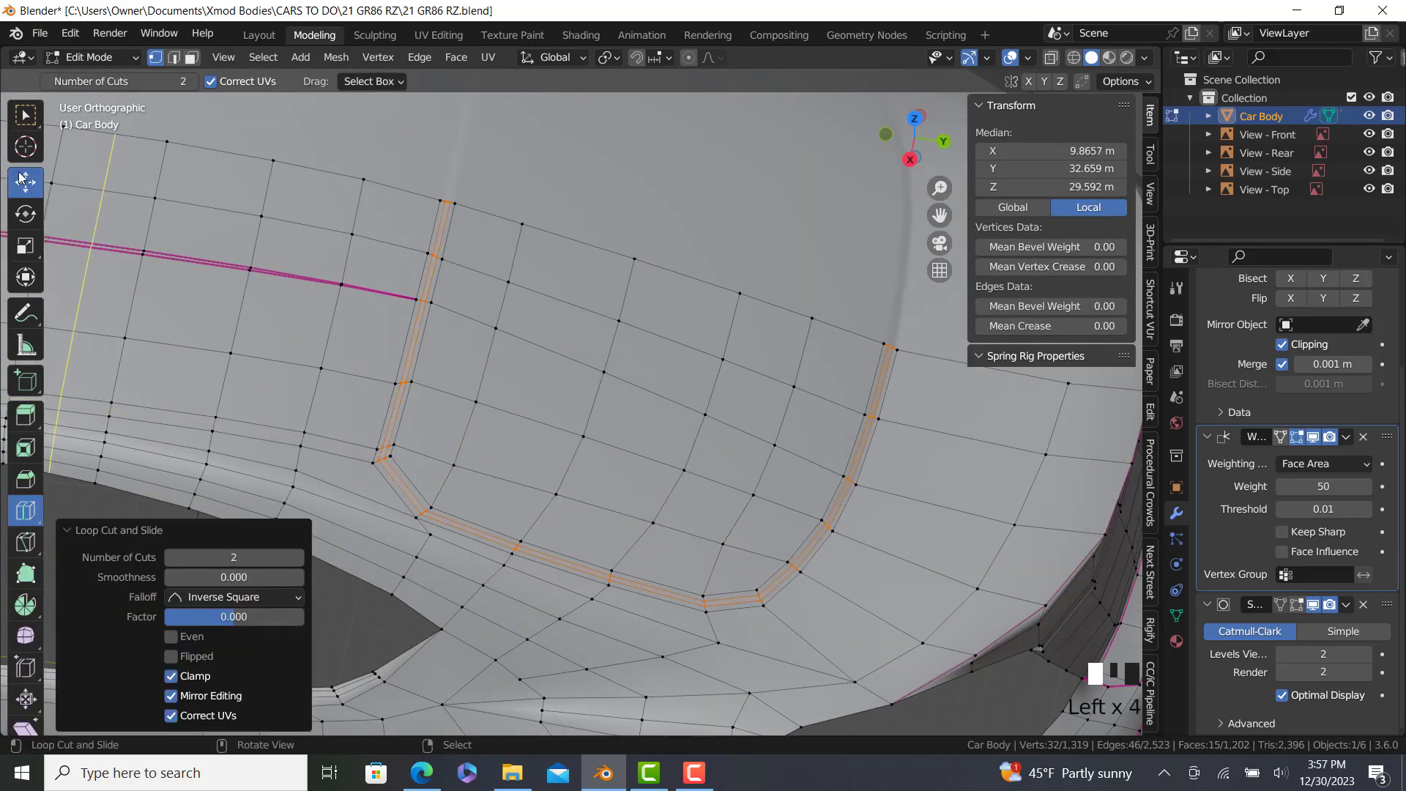
# Scale the rear window's two new perimeter loops to 0.994, lower them about 0.52 m and shift them 0.107 m forward.
pyautogui.press('s')
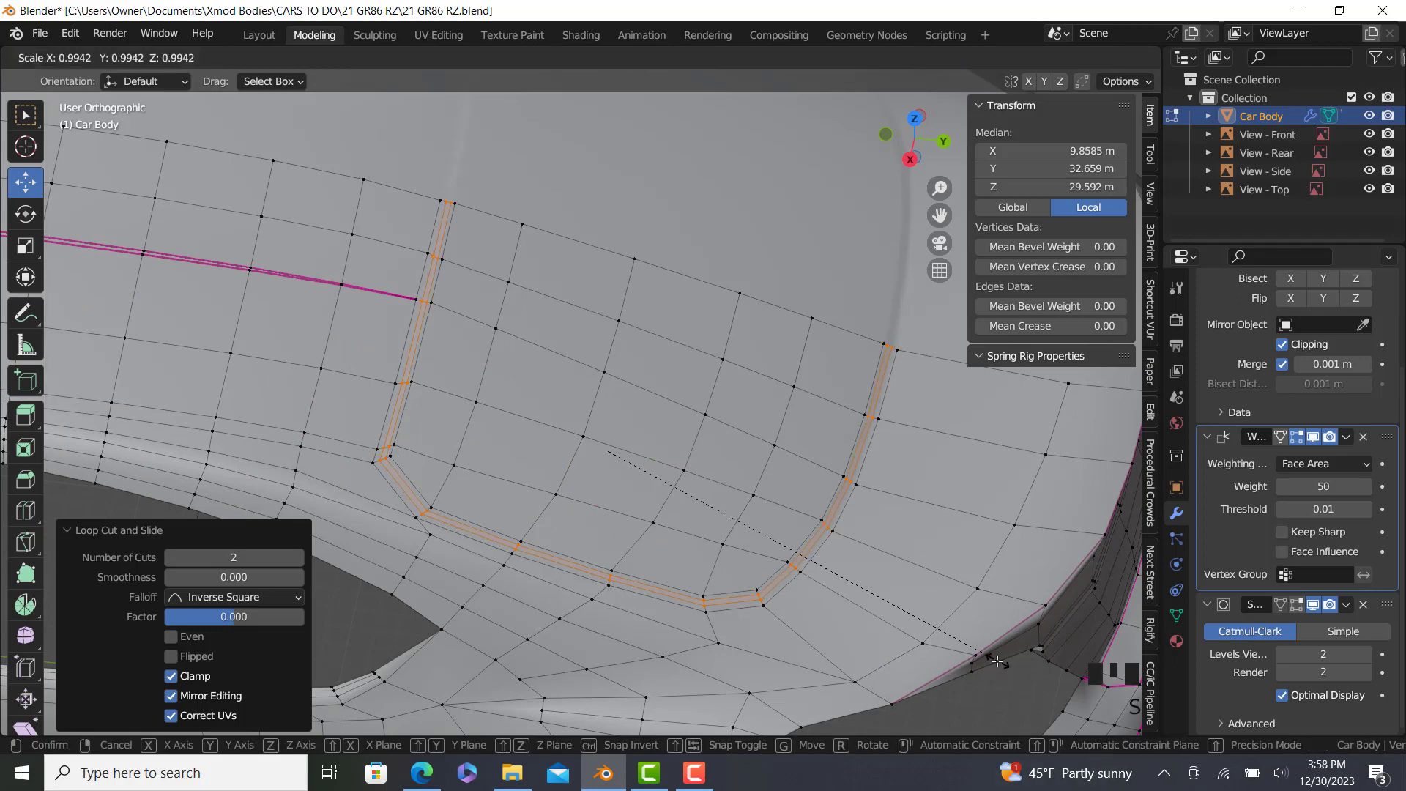
pyautogui.click(997, 661)
pyautogui.press('KP_3')
pyautogui.scroll(4, 417, 376)
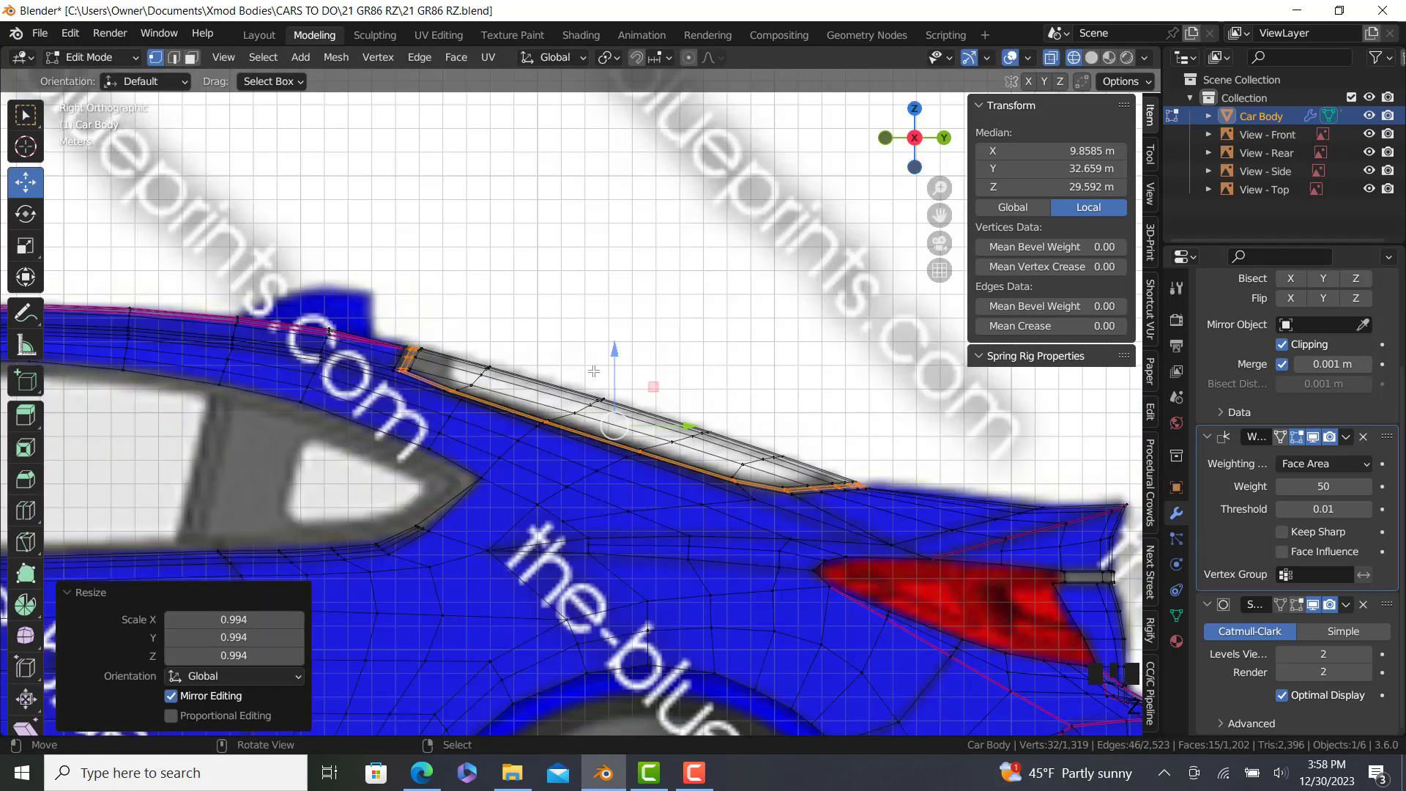
pyautogui.moveTo(623, 370); pyautogui.dragTo(623, 387)
pyautogui.moveTo(685, 468); pyautogui.dragTo(680, 468)
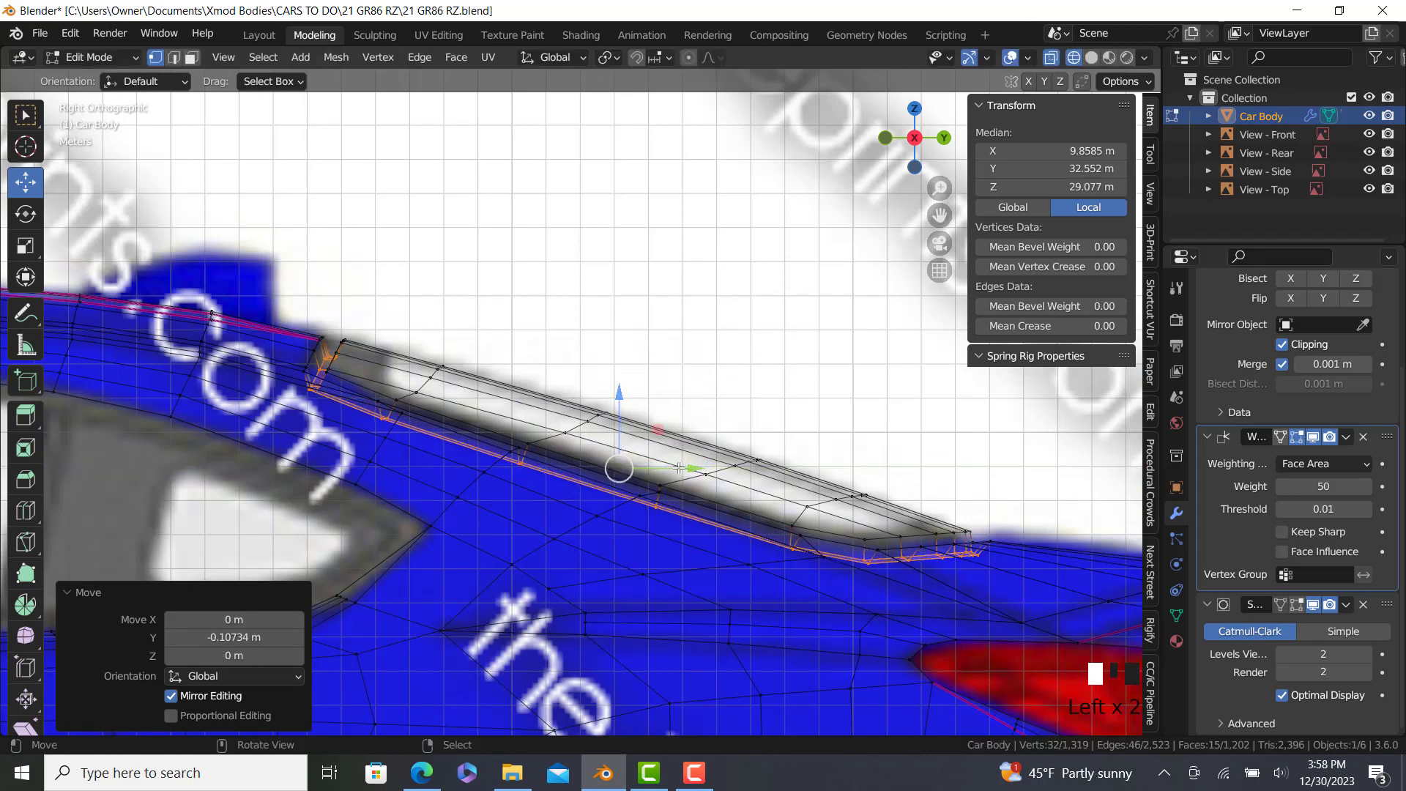
# Inspect the groove around the rear window in Object Mode and Edit Mode, along with the overall body surface.
pyautogui.hotkey('alt', 'z')
pyautogui.press('Tab')
pyautogui.moveTo(943, 487); pyautogui.dragTo(725, 550, button='middle')
pyautogui.scroll(-5, 662, 566)
pyautogui.scroll(3, 662, 565)
pyautogui.scroll(4, 658, 640)
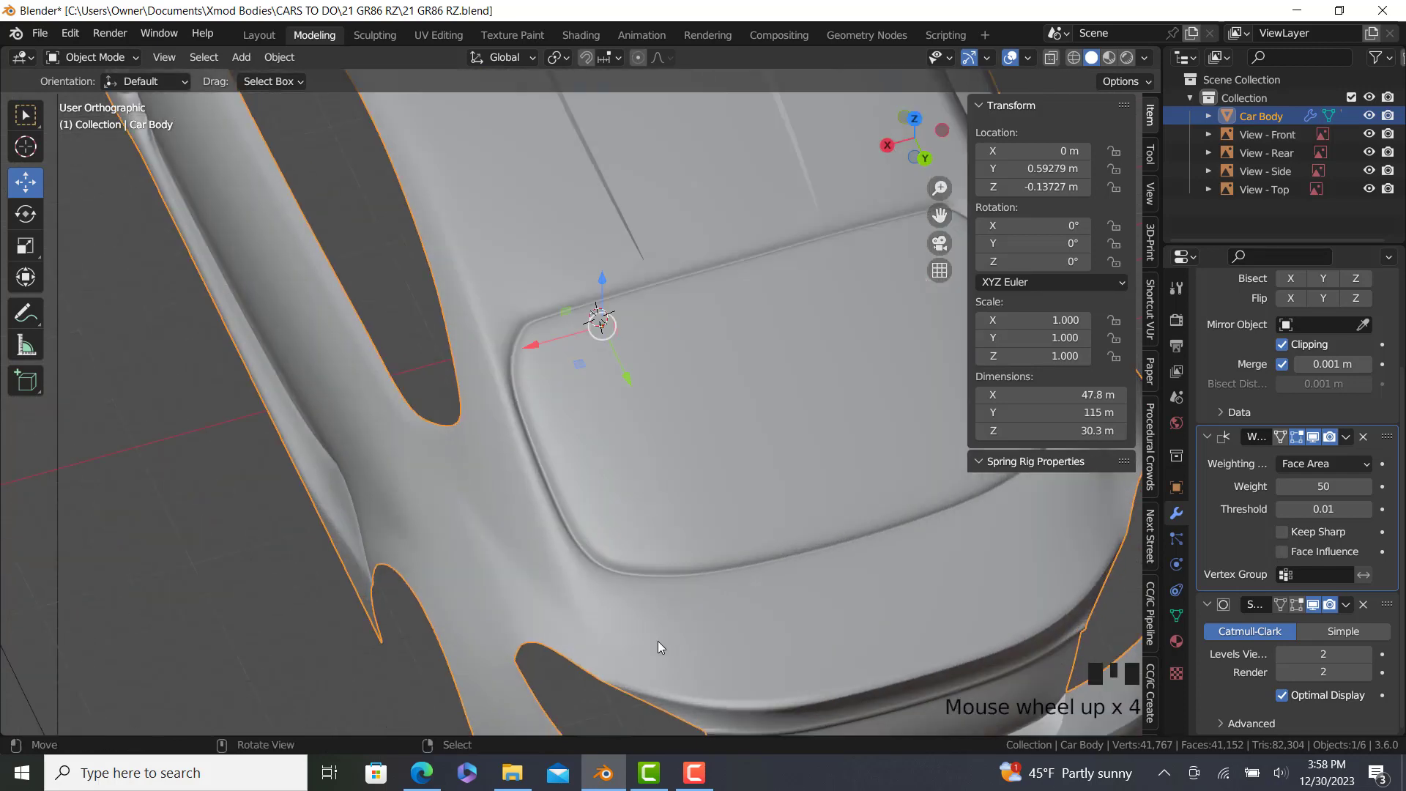
pyautogui.press('Tab')
pyautogui.scroll(4, 582, 575)
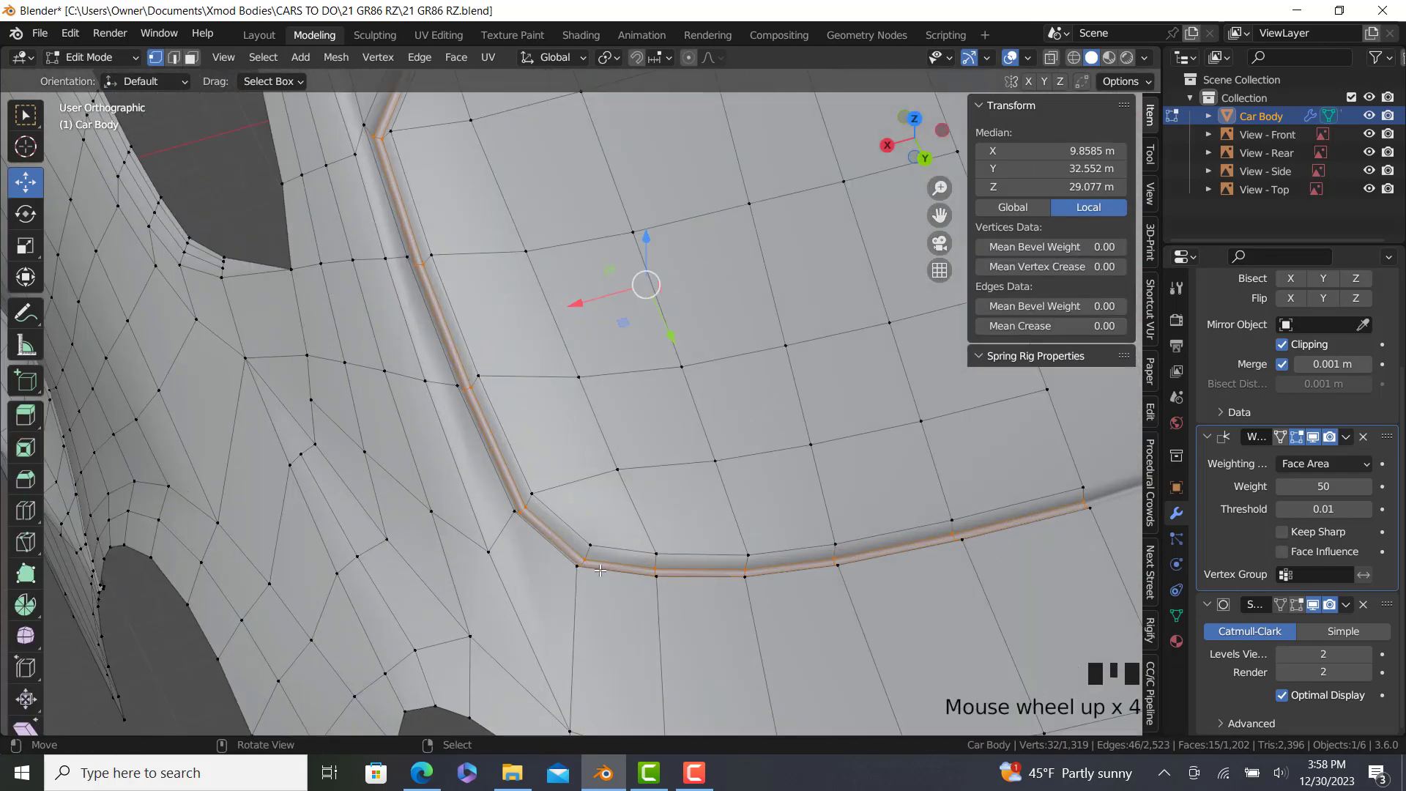
pyautogui.moveTo(580, 581); pyautogui.dragTo(648, 648, button='middle')
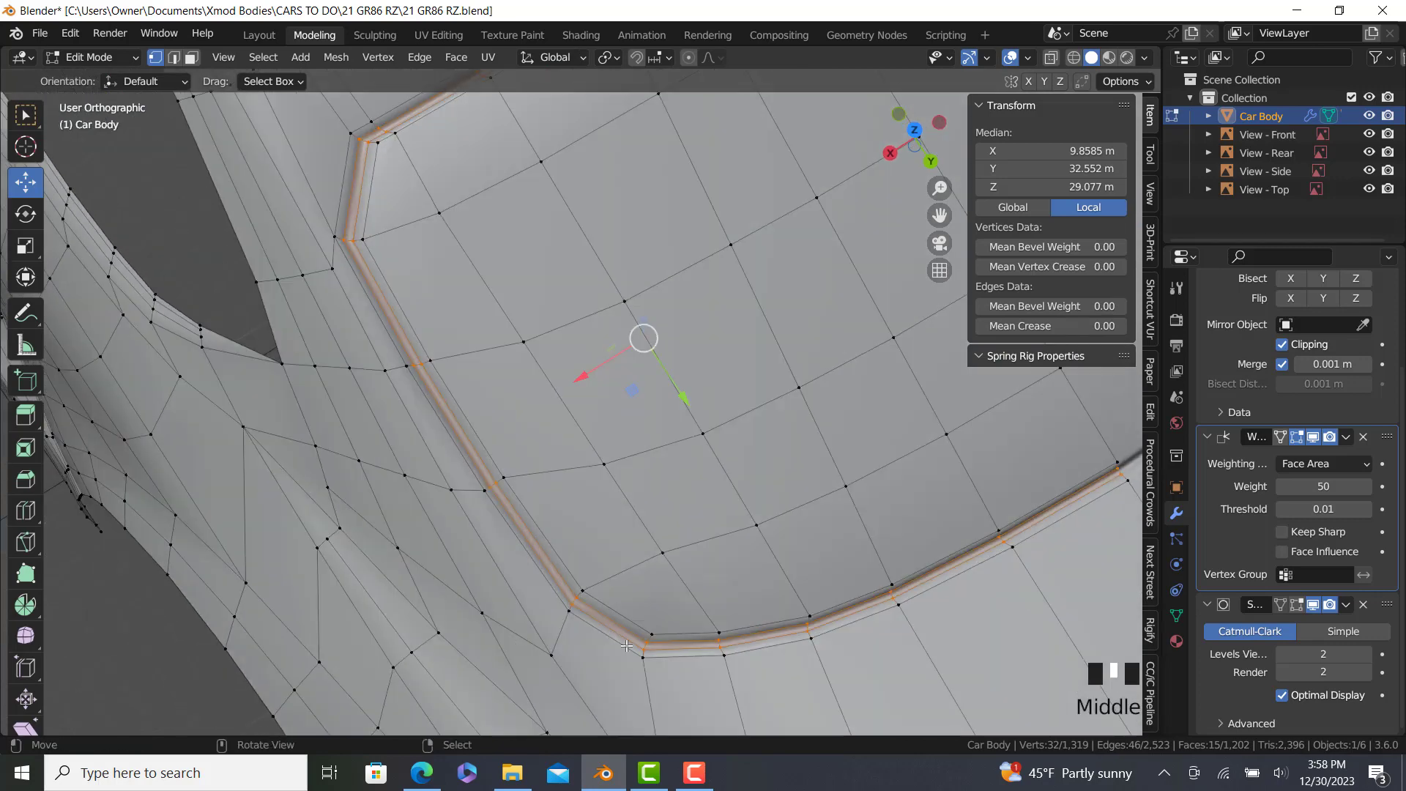
pyautogui.scroll(2, 649, 648)
pyautogui.scroll(-3, 677, 642)
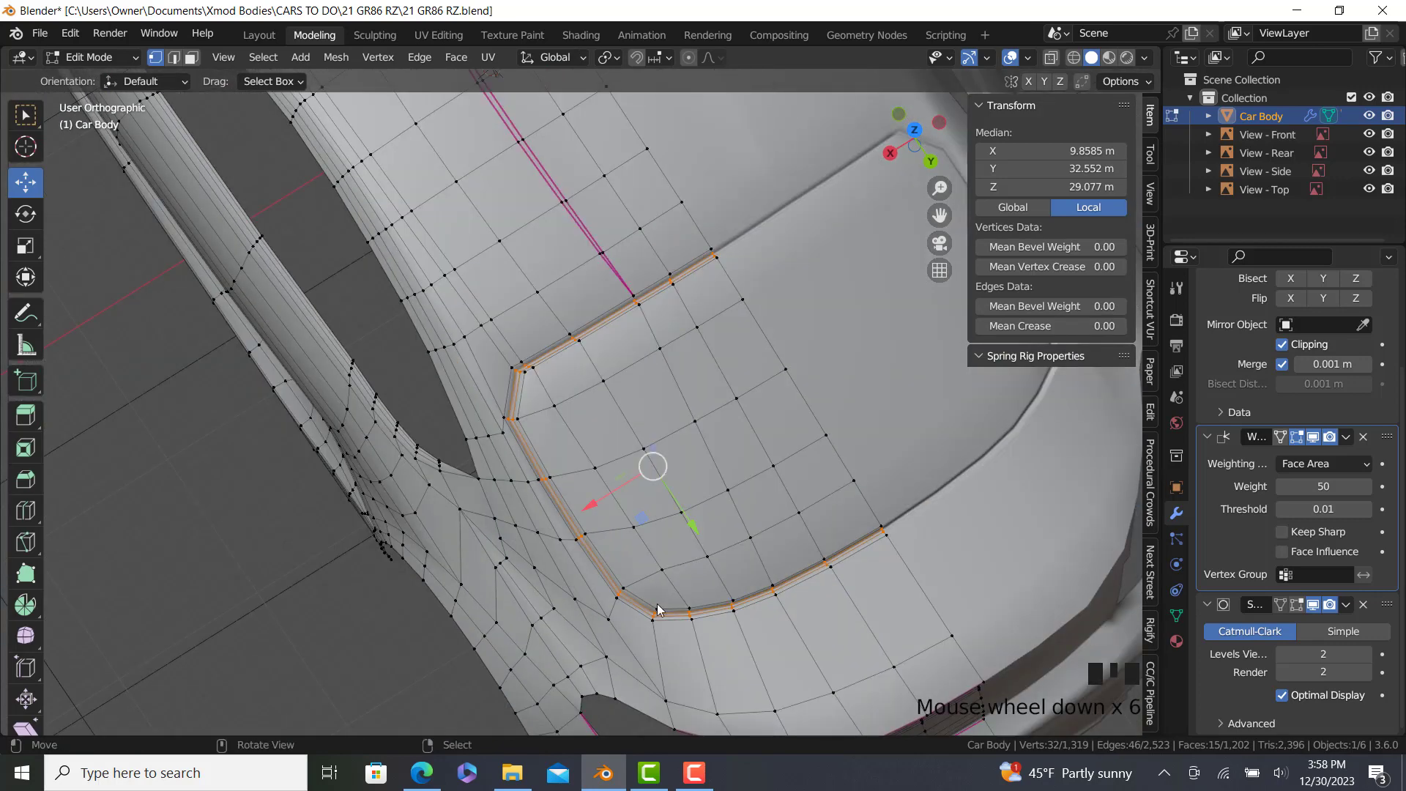
pyautogui.press('Tab')
pyautogui.scroll(-5, 656, 590)
pyautogui.moveTo(477, 550); pyautogui.dragTo(609, 475, button='middle')
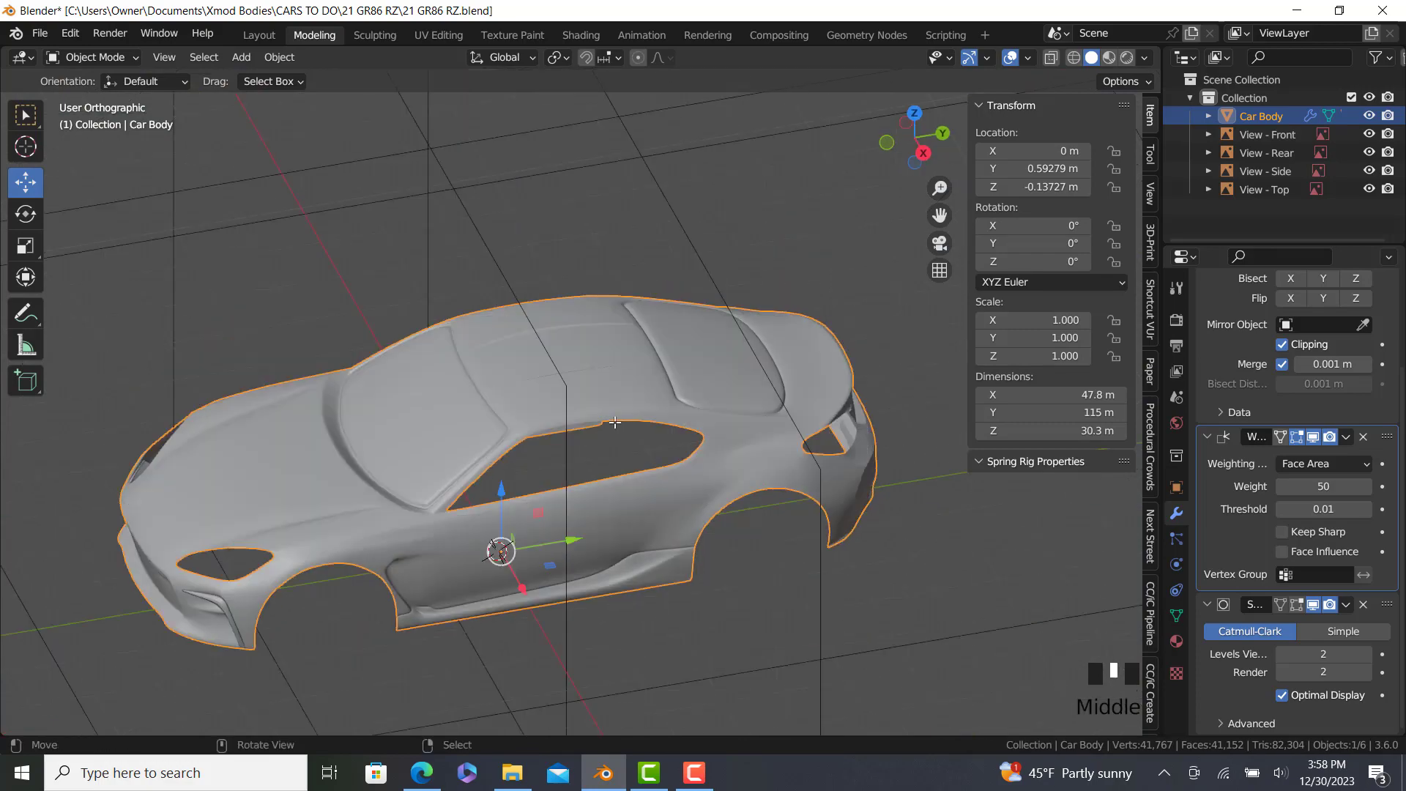
# Select the side window opening's complete perimeter edge and extrude it inward in the side view, scaled to 0.958.
pyautogui.press('Tab')
pyautogui.scroll(5, 644, 427)
pyautogui.rightClick(654, 412)
pyautogui.keyDown('ctrl'); pyautogui.rightClick(668, 533); pyautogui.keyUp('ctrl')
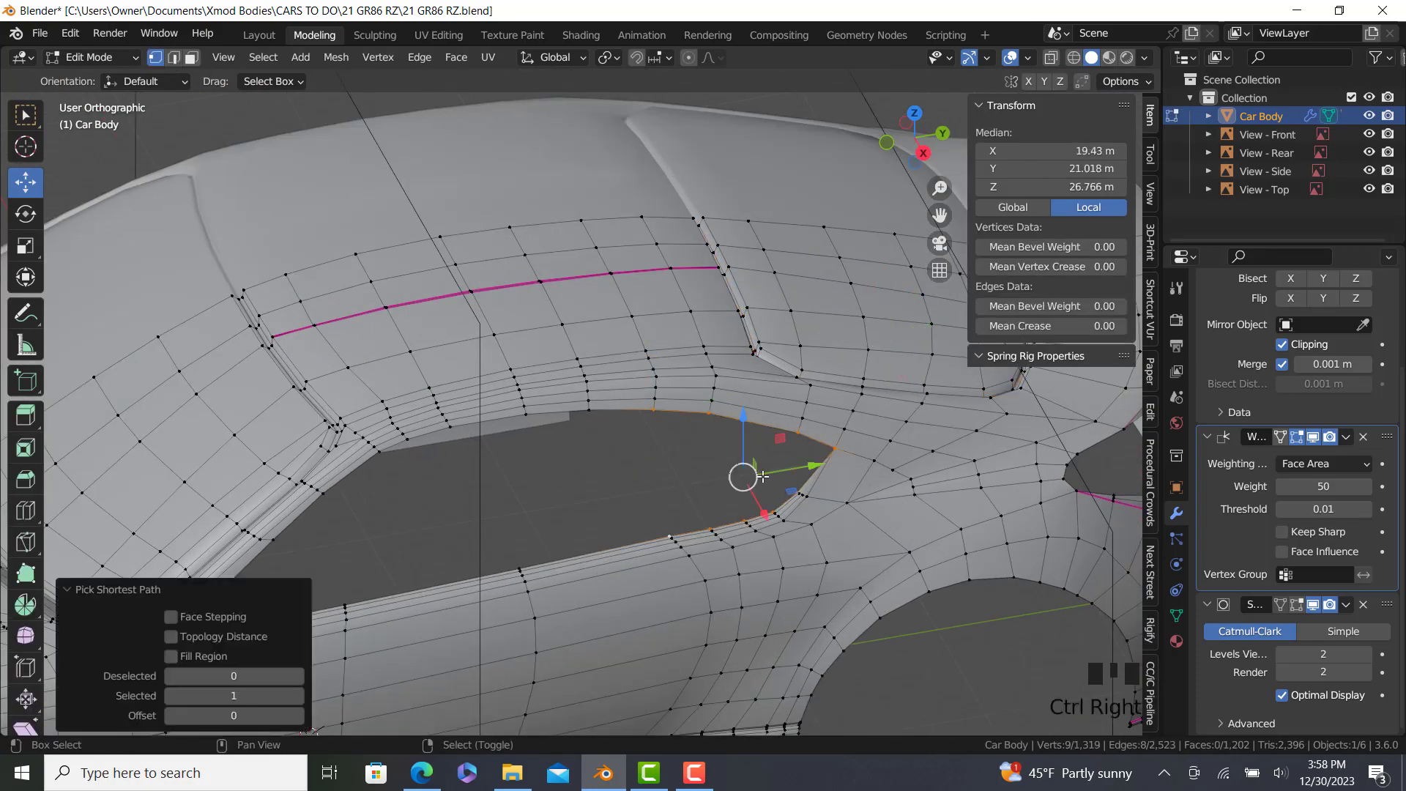
pyautogui.keyDown('shift'); pyautogui.moveTo(668, 534); pyautogui.dragTo(936, 432, button='middle'); pyautogui.keyUp('shift')
pyautogui.keyDown('ctrl'); pyautogui.rightClick(501, 492); pyautogui.keyUp('ctrl')
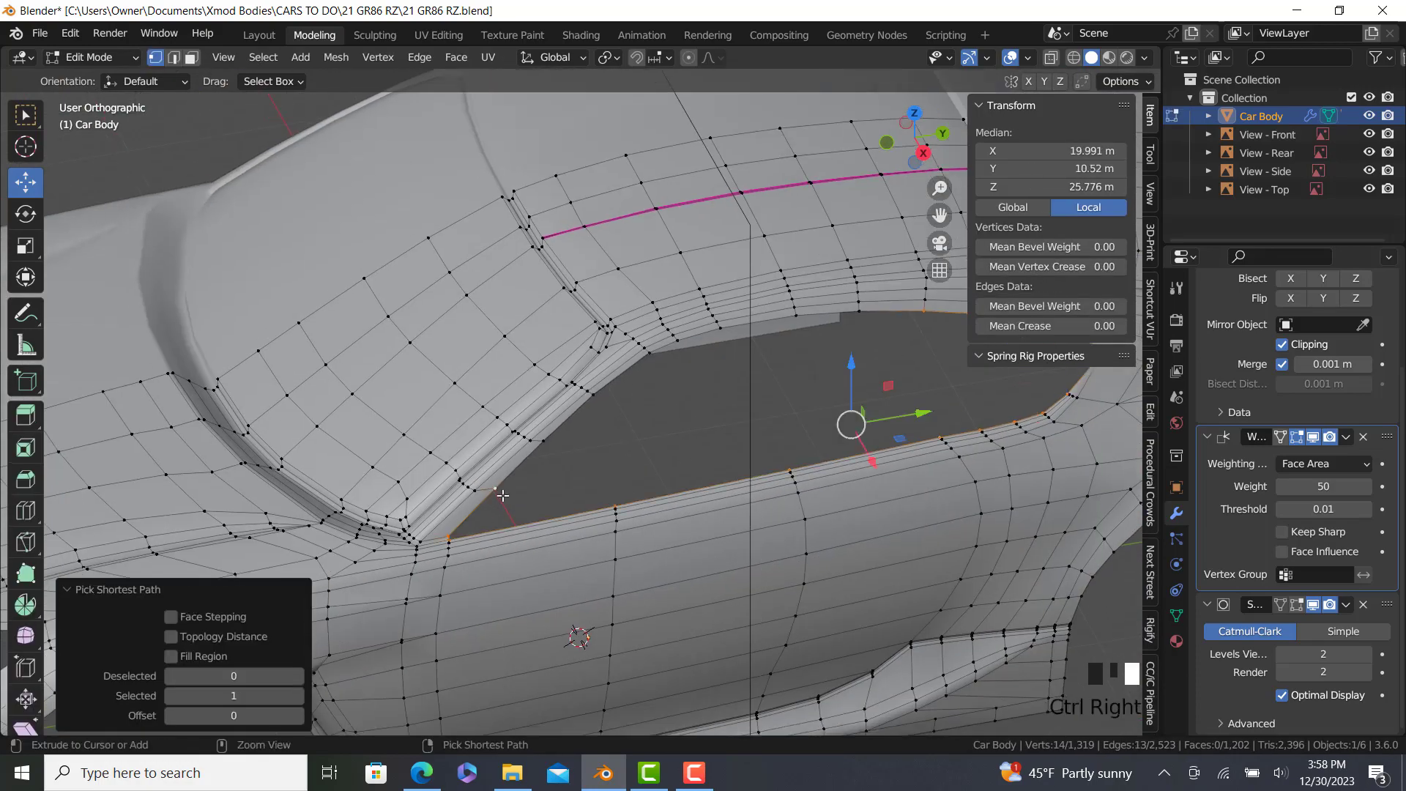
pyautogui.keyDown('ctrl'); pyautogui.rightClick(866, 320); pyautogui.keyUp('ctrl')
pyautogui.scroll(-4, 866, 320)
pyautogui.press('KP_3')
pyautogui.scroll(2, 839, 315)
pyautogui.keyDown('shift'); pyautogui.moveTo(840, 315); pyautogui.dragTo(744, 462, button='middle'); pyautogui.keyUp('shift')
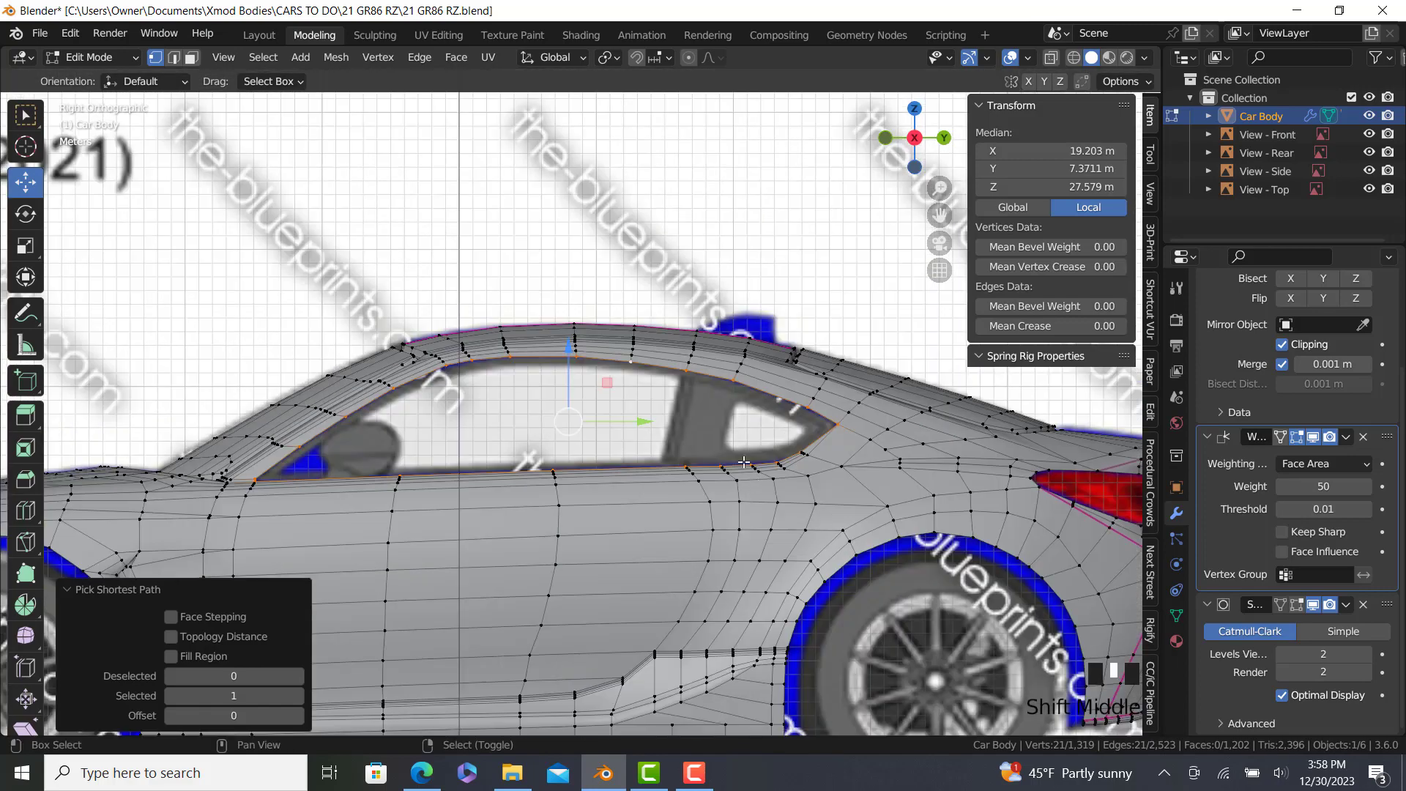
pyautogui.scroll(2, 744, 462)
pyautogui.press('e')
pyautogui.press('s')
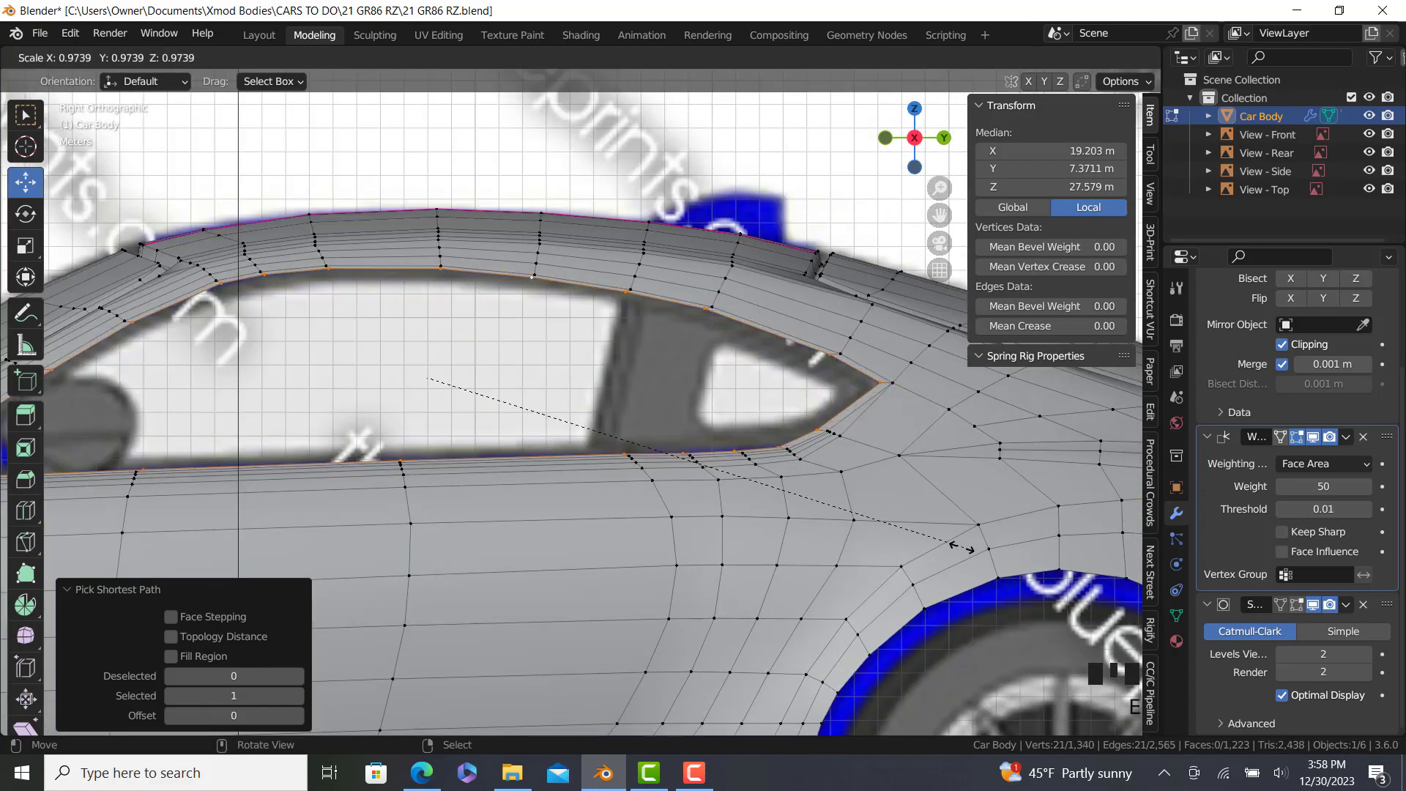
pyautogui.click(955, 548)
# Scale the side window's extruded perimeter to 0.954 along Z and 0.997 overall to match the blueprint.
pyautogui.press('s')
pyautogui.press('z')
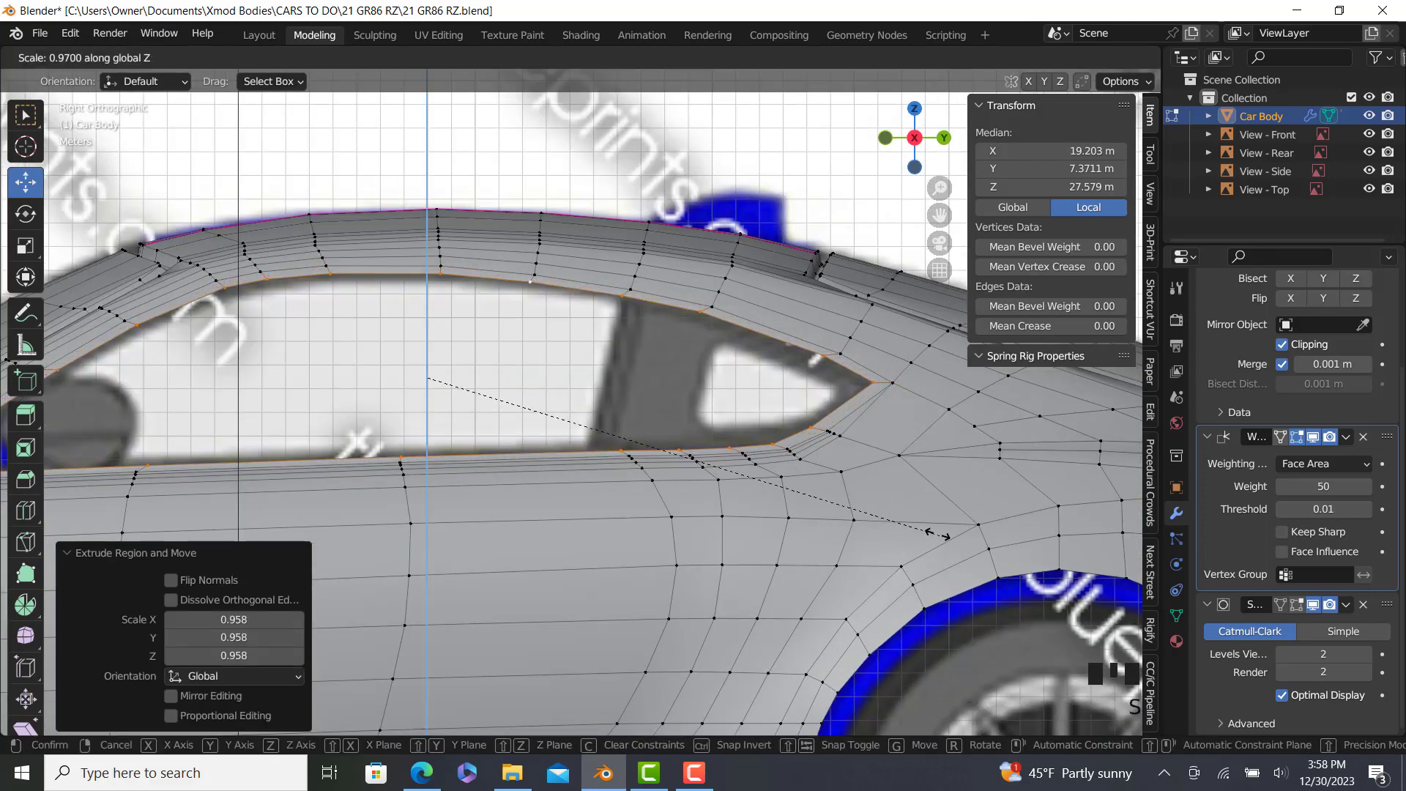
pyautogui.click(932, 531)
pyautogui.keyDown('shift'); pyautogui.moveTo(933, 531); pyautogui.dragTo(1028, 516, button='middle'); pyautogui.keyUp('shift')
pyautogui.keyDown('shift'); pyautogui.moveTo(988, 569); pyautogui.dragTo(1010, 582, button='middle'); pyautogui.keyUp('shift')
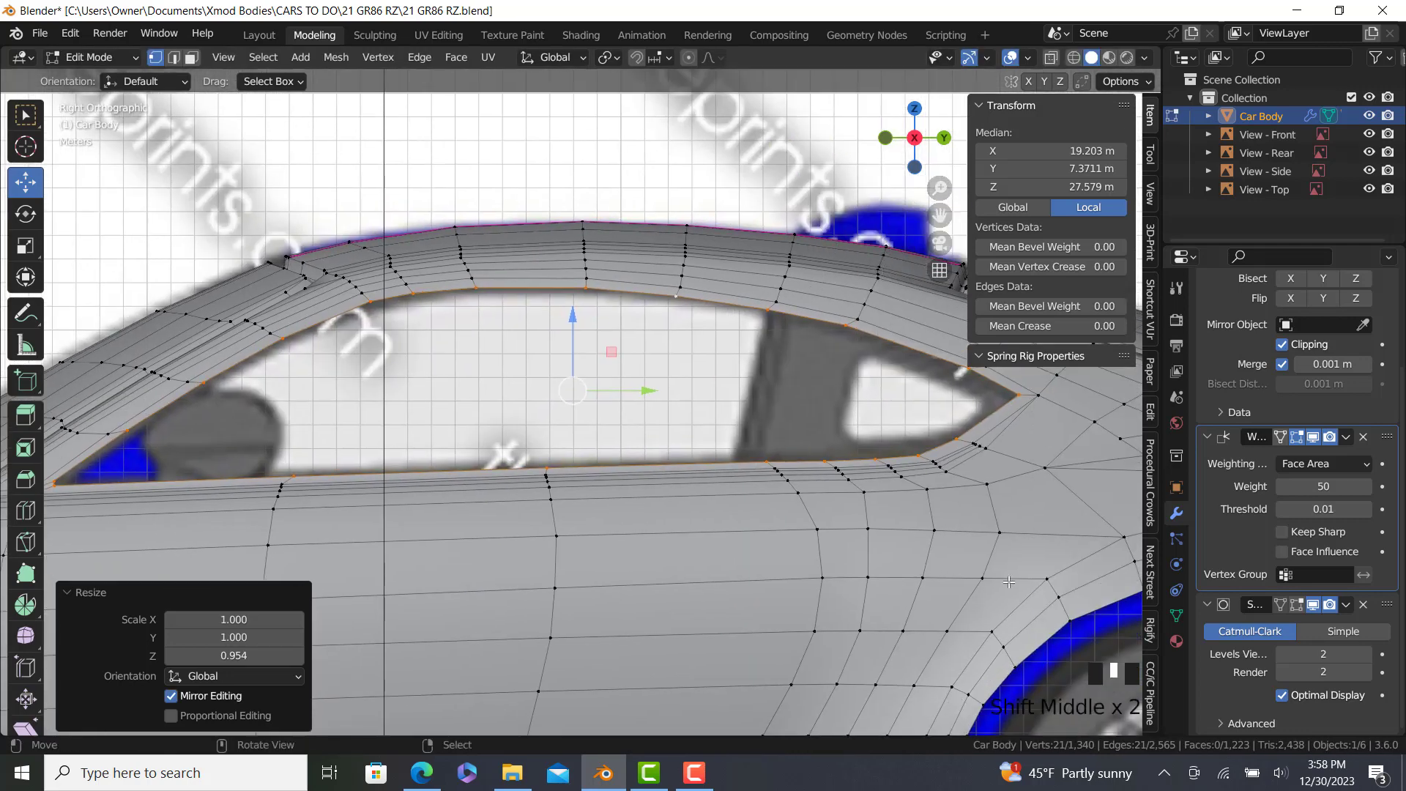
pyautogui.press('s')
pyautogui.click(1008, 581)
# Scale the inner perimeter's front corner vertices to 0.971 along Y and move them about 0.36 m rearward.
pyautogui.keyDown('shift'); pyautogui.moveTo(424, 459); pyautogui.dragTo(600, 462, button='middle'); pyautogui.keyUp('shift')
pyautogui.scroll(1, 228, 495)
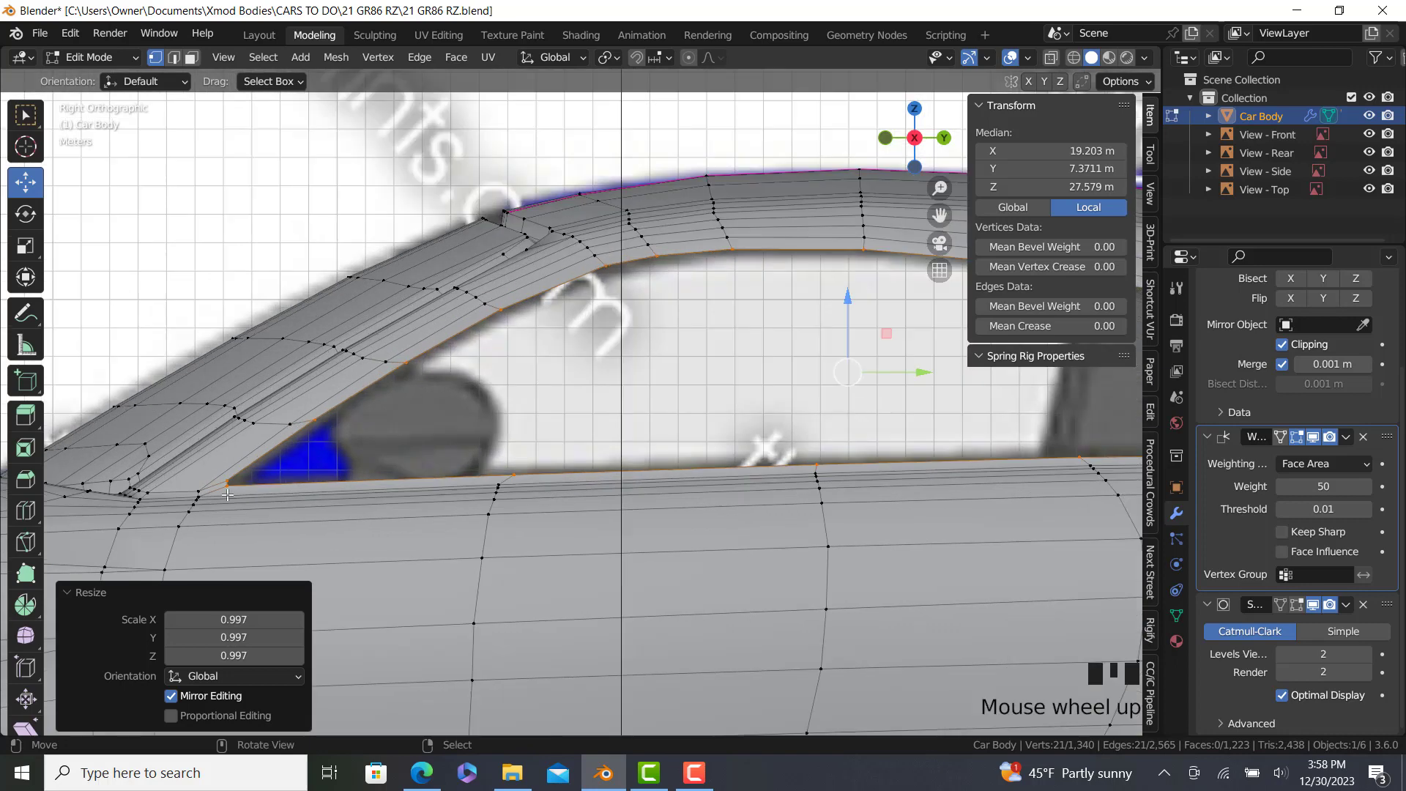
pyautogui.rightClick(227, 495)
pyautogui.keyDown('ctrl'); pyautogui.rightClick(537, 308); pyautogui.keyUp('ctrl')
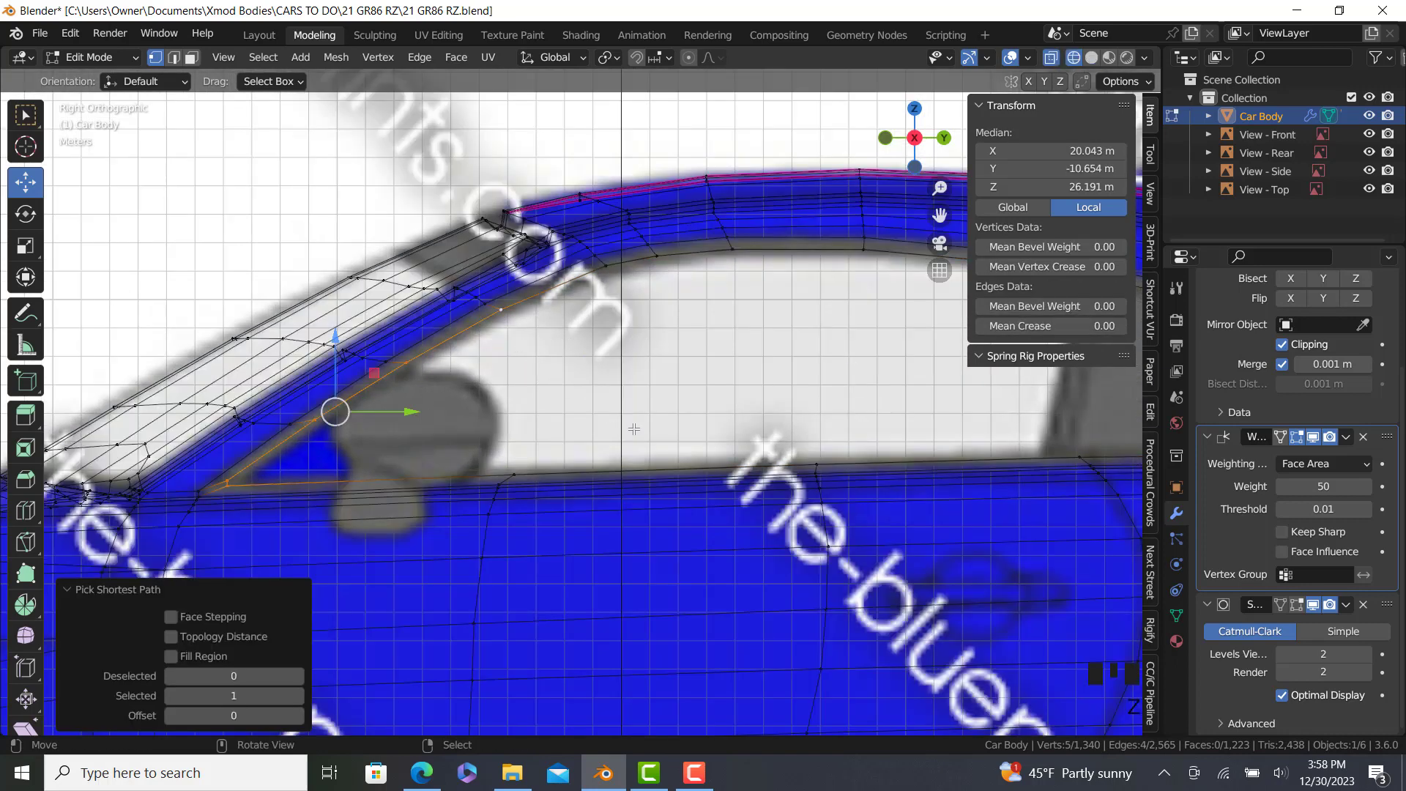
pyautogui.press('s')
pyautogui.press('y')
pyautogui.click(614, 427)
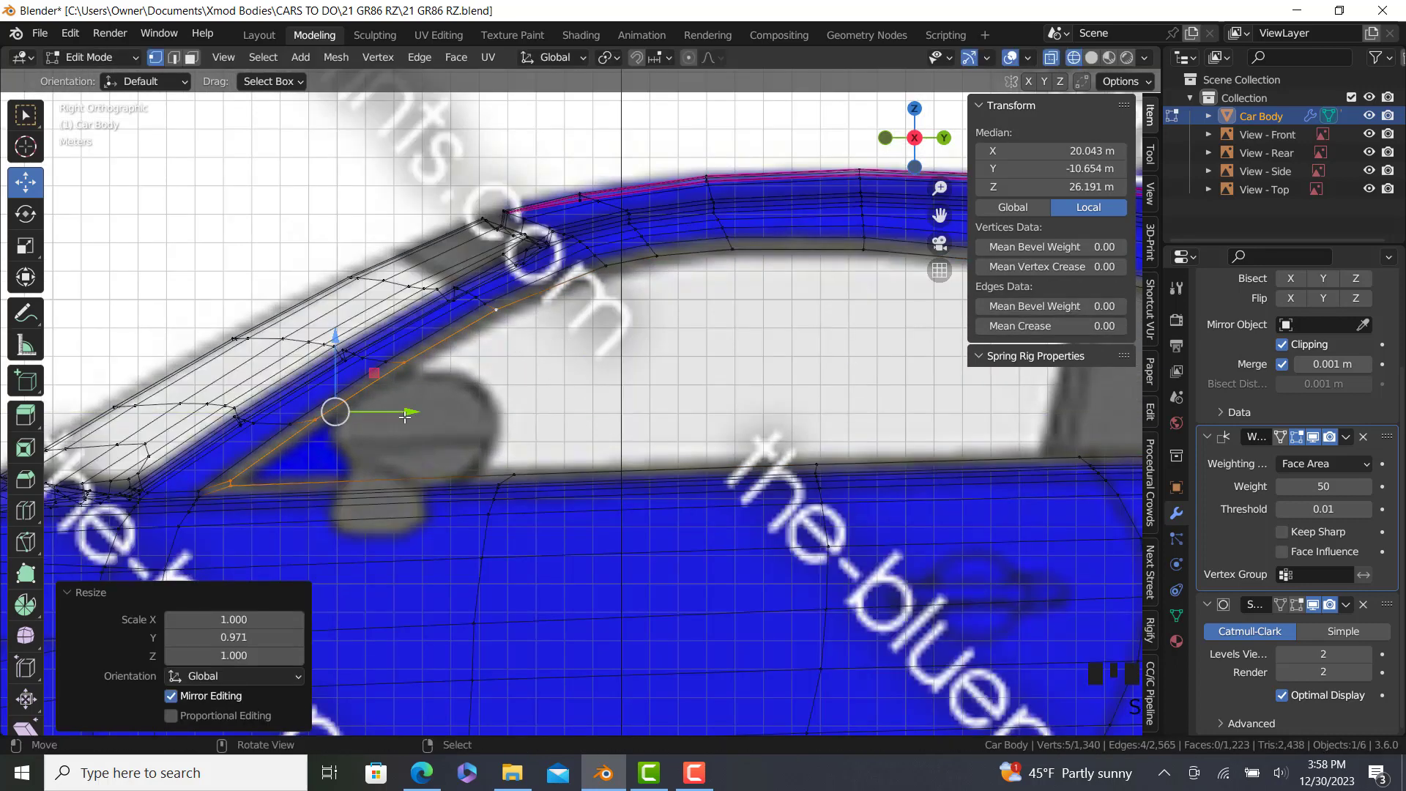
pyautogui.moveTo(337, 411); pyautogui.dragTo(418, 414)
pyautogui.scroll(-2, 454, 440)
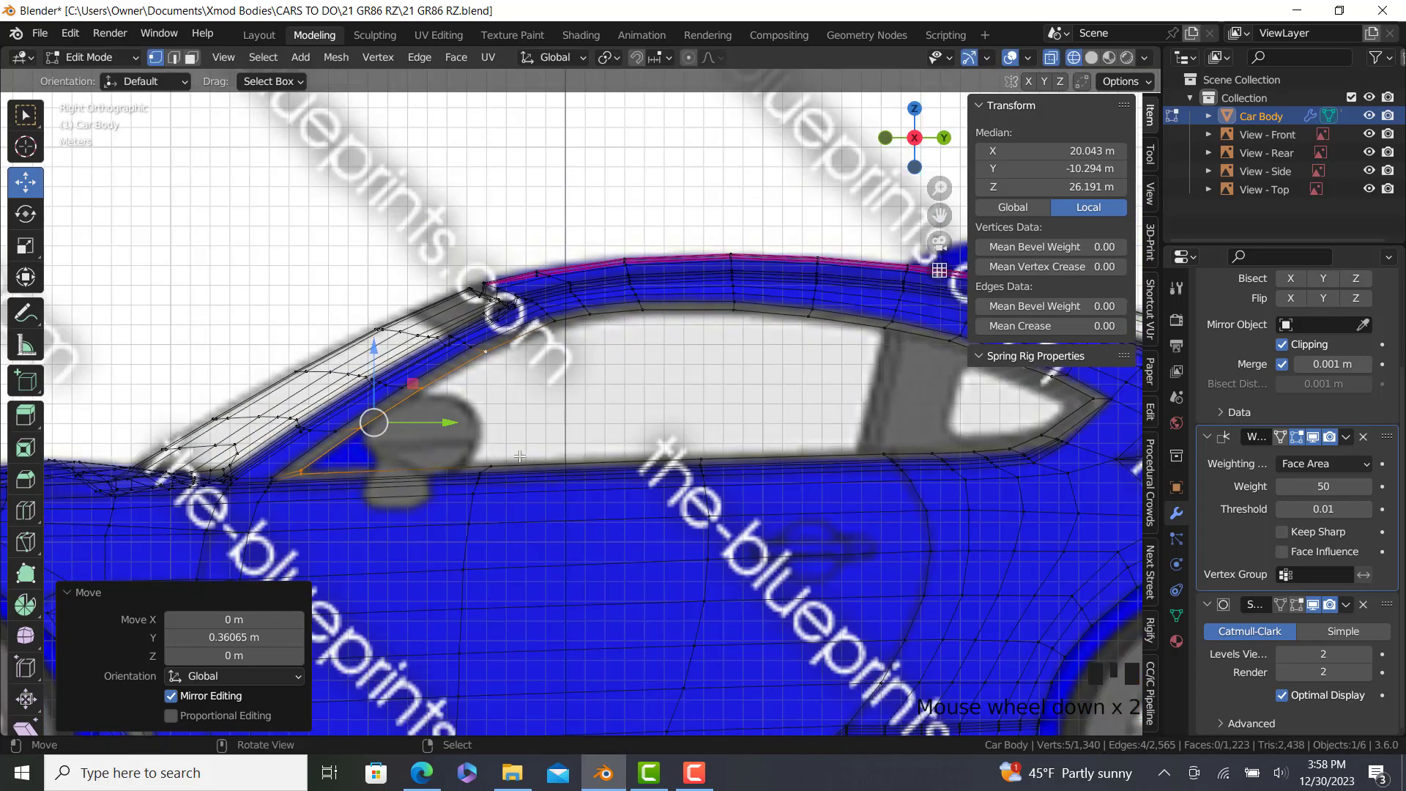
# Select the side window's whole inner perimeter and scale it to about 0.98 along X in the front view.
pyautogui.keyDown('ctrl'); pyautogui.rightClick(501, 455); pyautogui.keyUp('ctrl')
pyautogui.keyDown('shift'); pyautogui.moveTo(835, 433); pyautogui.dragTo(711, 474, button='middle'); pyautogui.keyUp('shift')
pyautogui.keyDown('ctrl'); pyautogui.rightClick(758, 380); pyautogui.keyUp('ctrl')
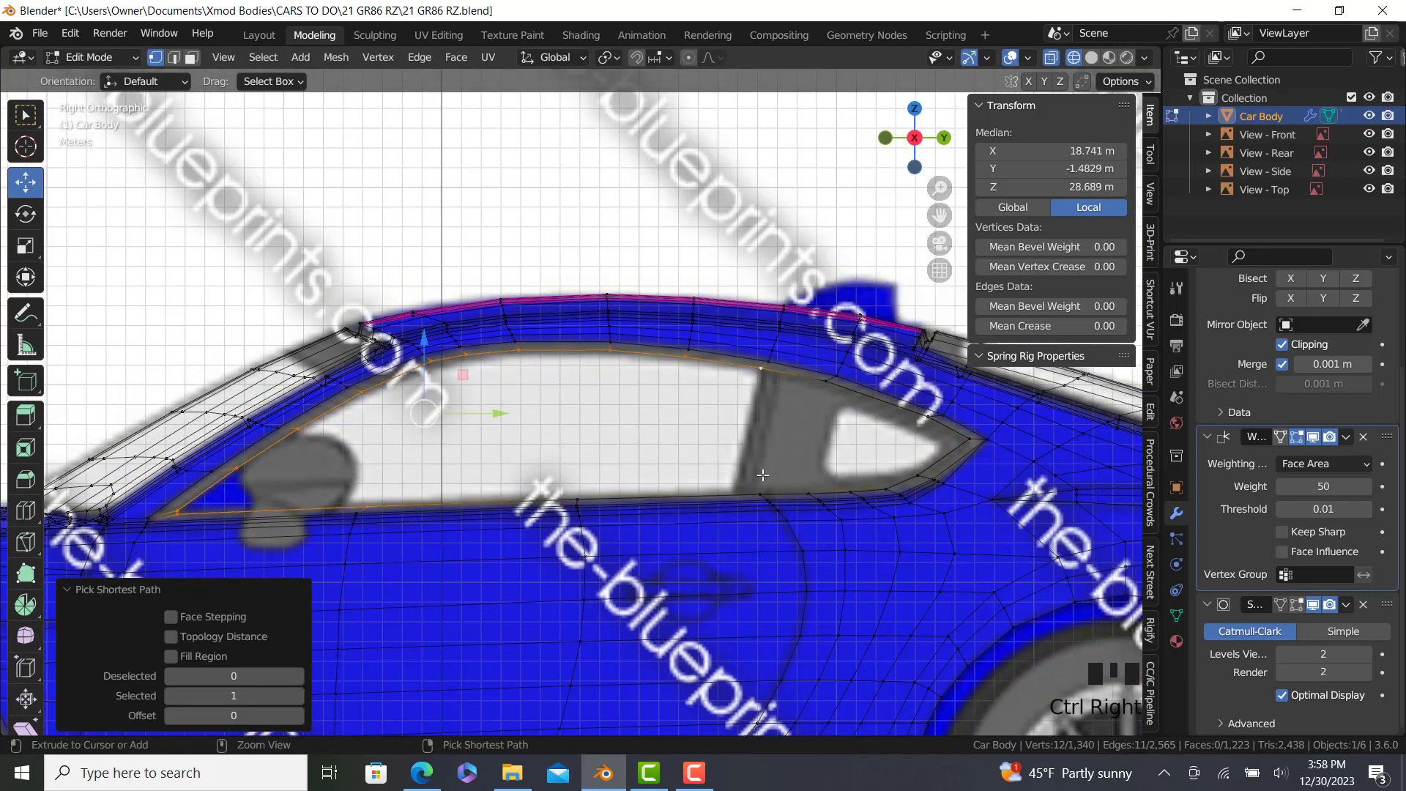
pyautogui.keyDown('ctrl'); pyautogui.rightClick(765, 478); pyautogui.keyUp('ctrl')
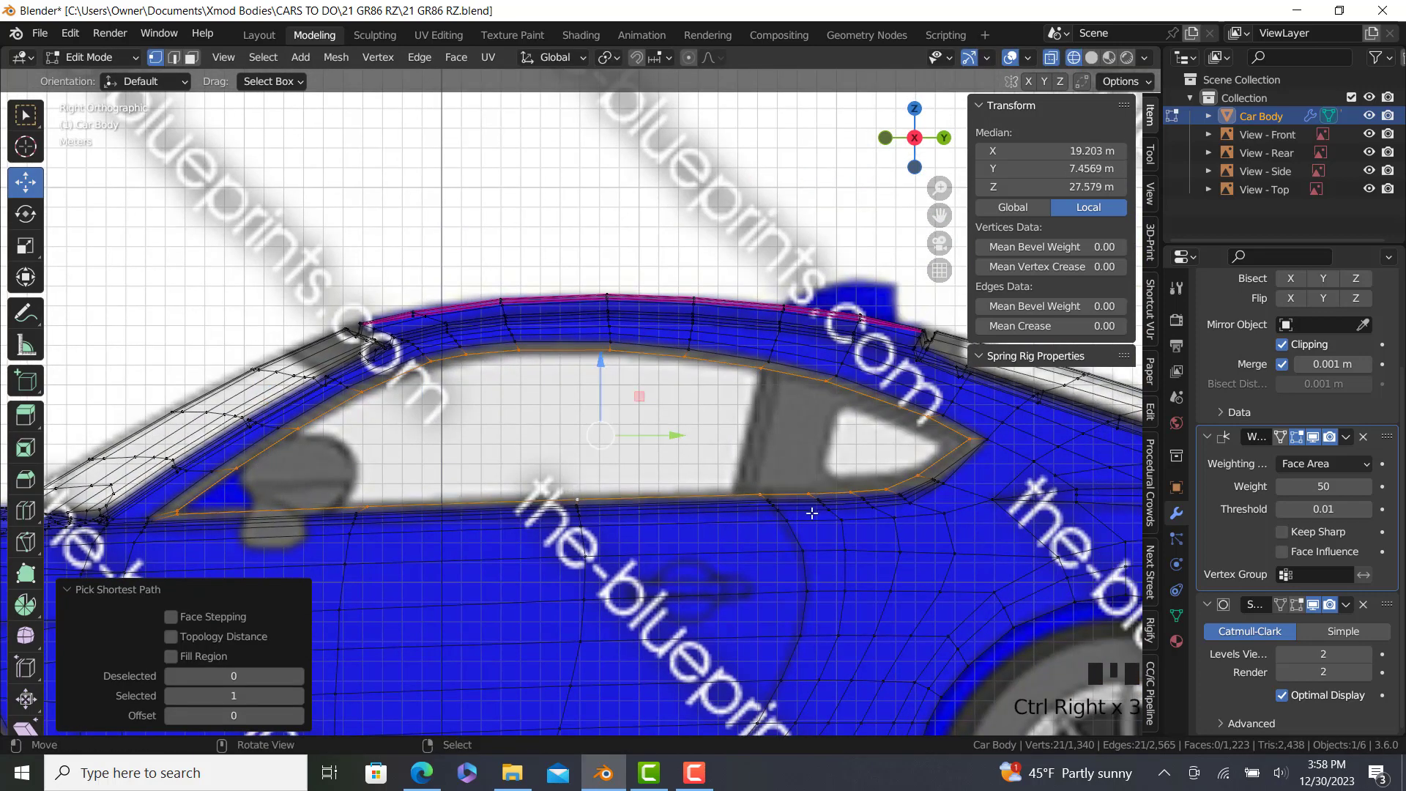
pyautogui.hotkey('alt', 'z')
pyautogui.press('KP_1')
pyautogui.scroll(2, 857, 455)
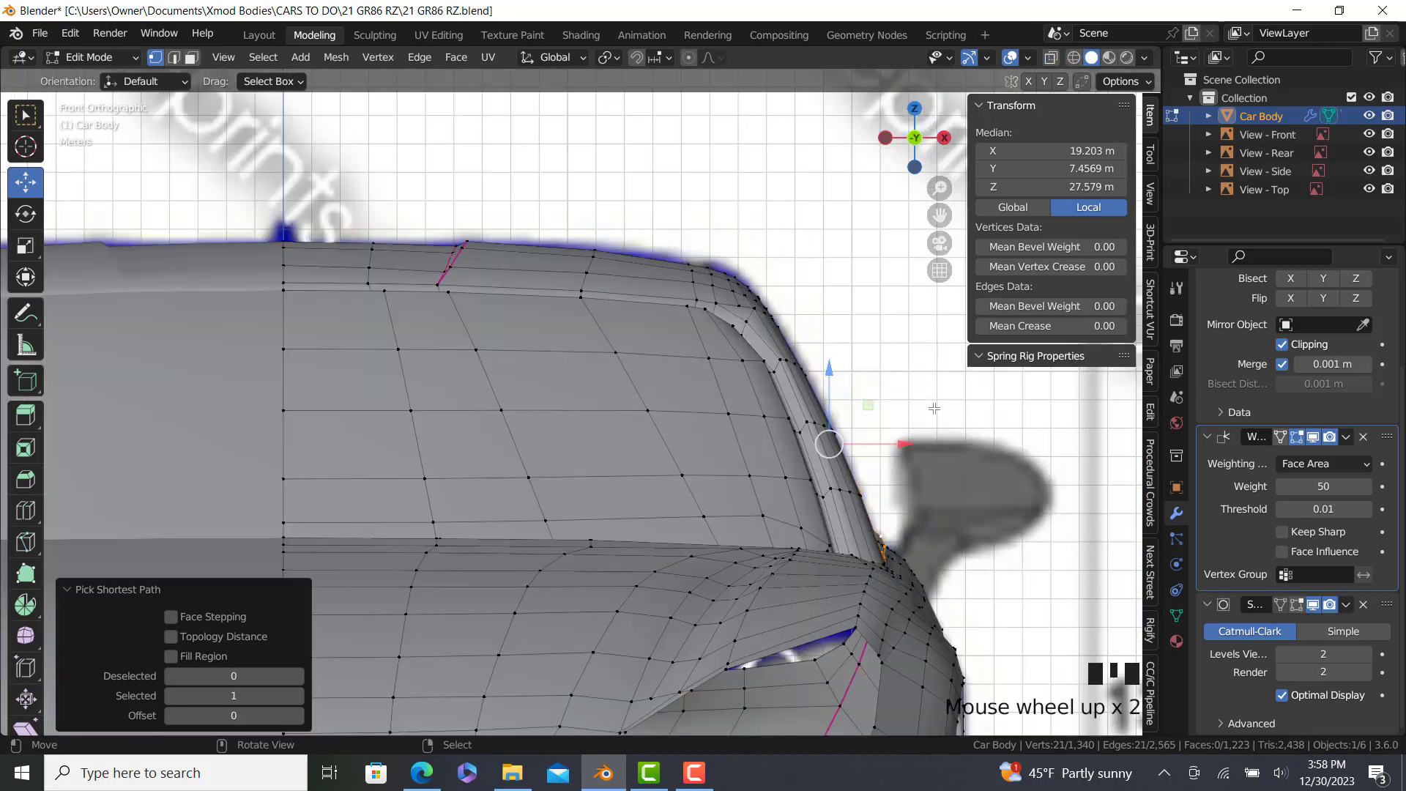
pyautogui.keyDown('shift'); pyautogui.moveTo(857, 454); pyautogui.dragTo(710, 432, button='middle'); pyautogui.keyUp('shift')
pyautogui.hotkey('alt', 'z')
pyautogui.scroll(2, 710, 432)
pyautogui.press('s')
pyautogui.press('x')
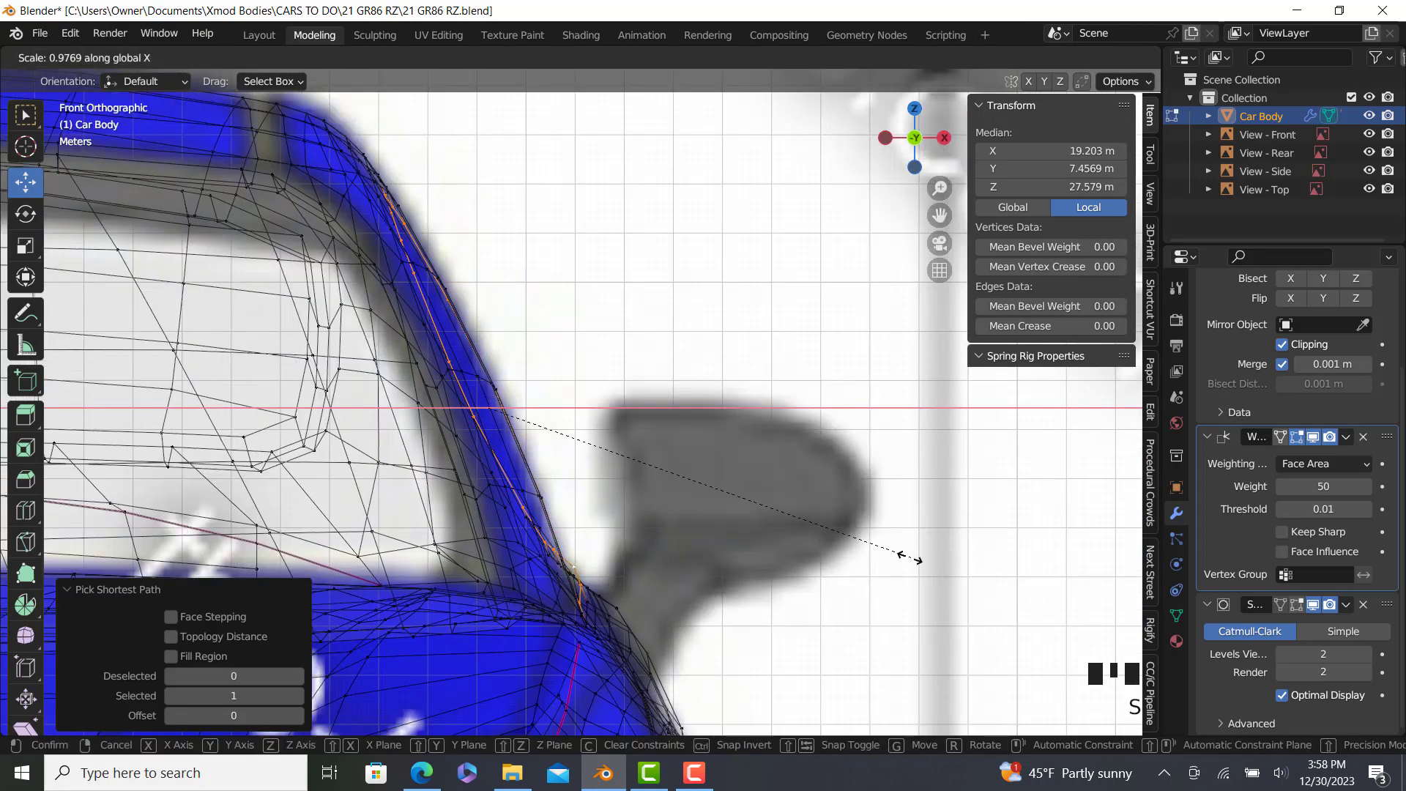
pyautogui.click(901, 556)
# Select the vertex path from the side window's lower rear edge down the body side and move it 0.067 m outward along X.
pyautogui.press('z')
pyautogui.moveTo(571, 391); pyautogui.dragTo(557, 400, button='middle')
pyautogui.moveTo(556, 400); pyautogui.dragTo(563, 405)
pyautogui.scroll(2, 585, 488)
pyautogui.rightClick(570, 511)
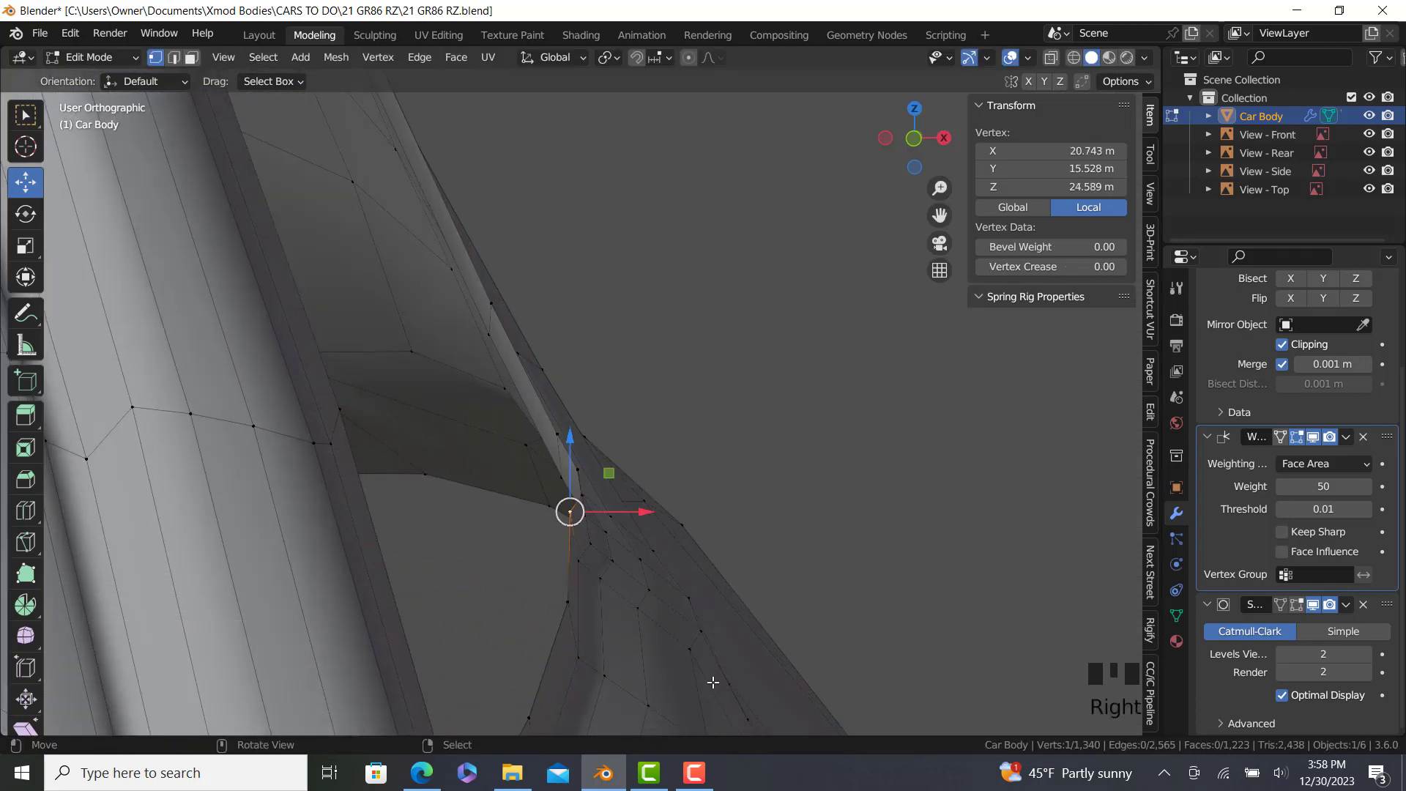
pyautogui.keyDown('shift'); pyautogui.moveTo(713, 682); pyautogui.dragTo(650, 465, button='middle'); pyautogui.keyUp('shift')
pyautogui.keyDown('ctrl'); pyautogui.rightClick(634, 433); pyautogui.keyUp('ctrl')
pyautogui.keyDown('ctrl'); pyautogui.rightClick(681, 518); pyautogui.keyUp('ctrl')
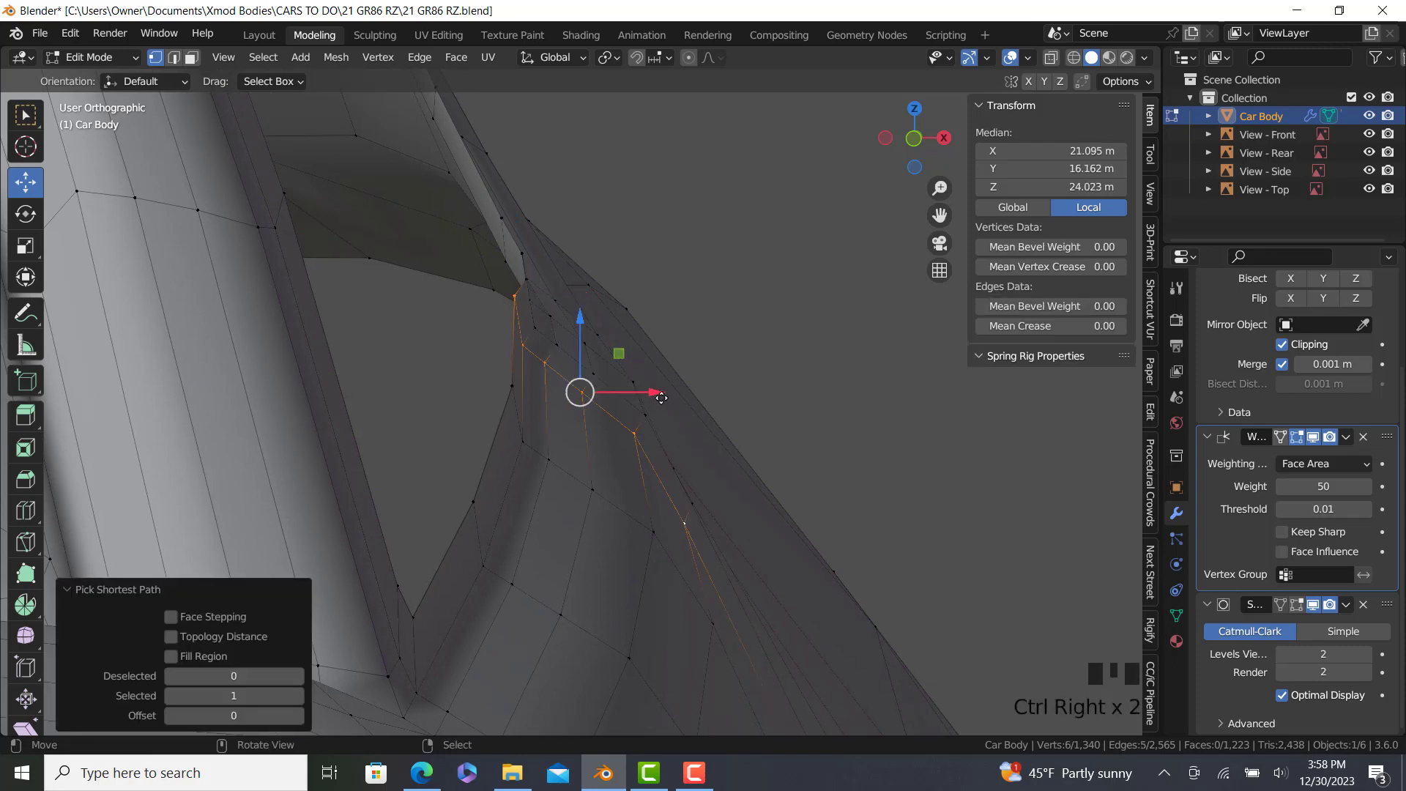
pyautogui.moveTo(661, 398); pyautogui.dragTo(672, 406)
pyautogui.scroll(-2, 672, 406)
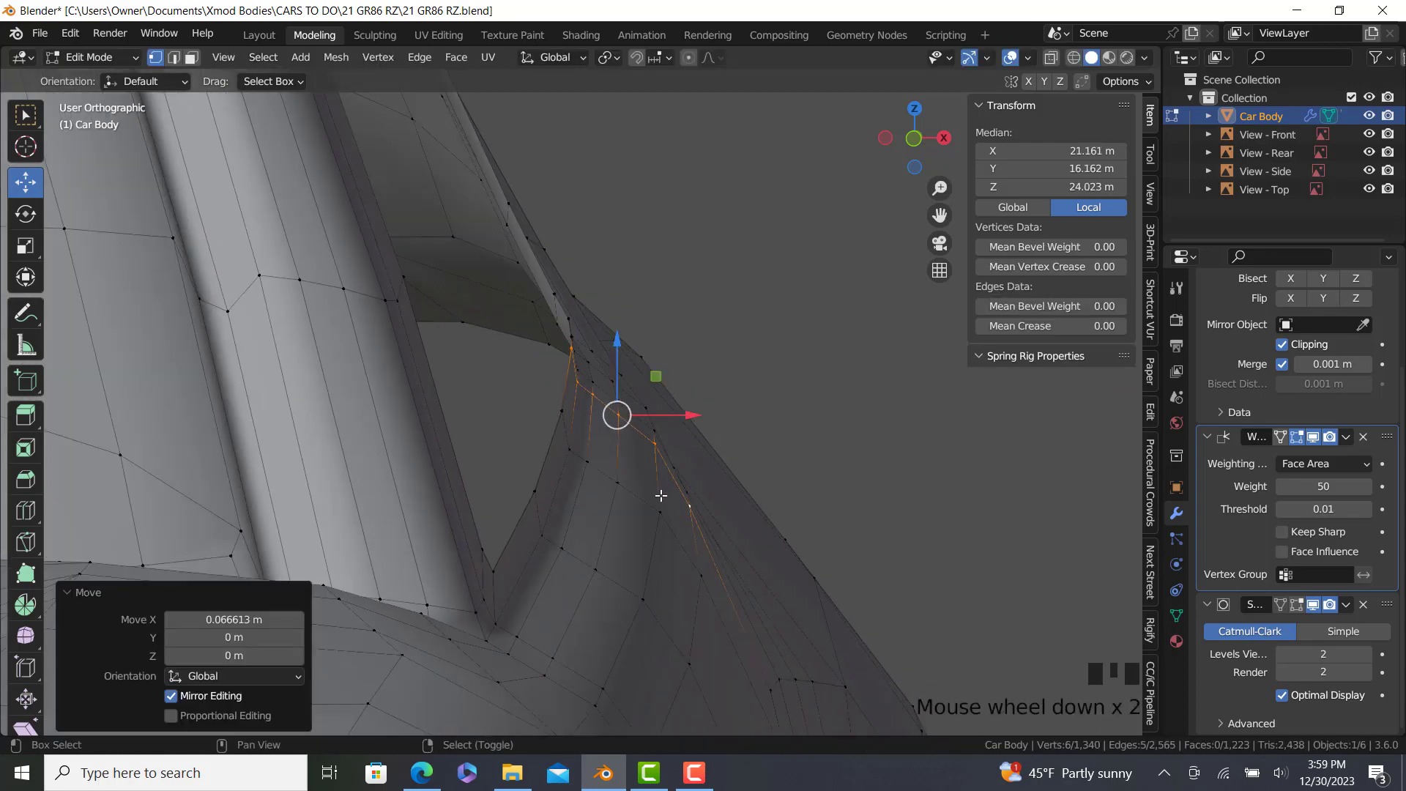
# Nudge a single vertex below the side window outward along X and check the body surface in Object Mode.
pyautogui.keyDown('shift'); pyautogui.moveTo(716, 569); pyautogui.dragTo(603, 420, button='middle'); pyautogui.keyUp('shift')
pyautogui.click(655, 533)
pyautogui.moveTo(713, 540); pyautogui.dragTo(721, 542)
pyautogui.press('Tab')
pyautogui.scroll(-3, 685, 525)
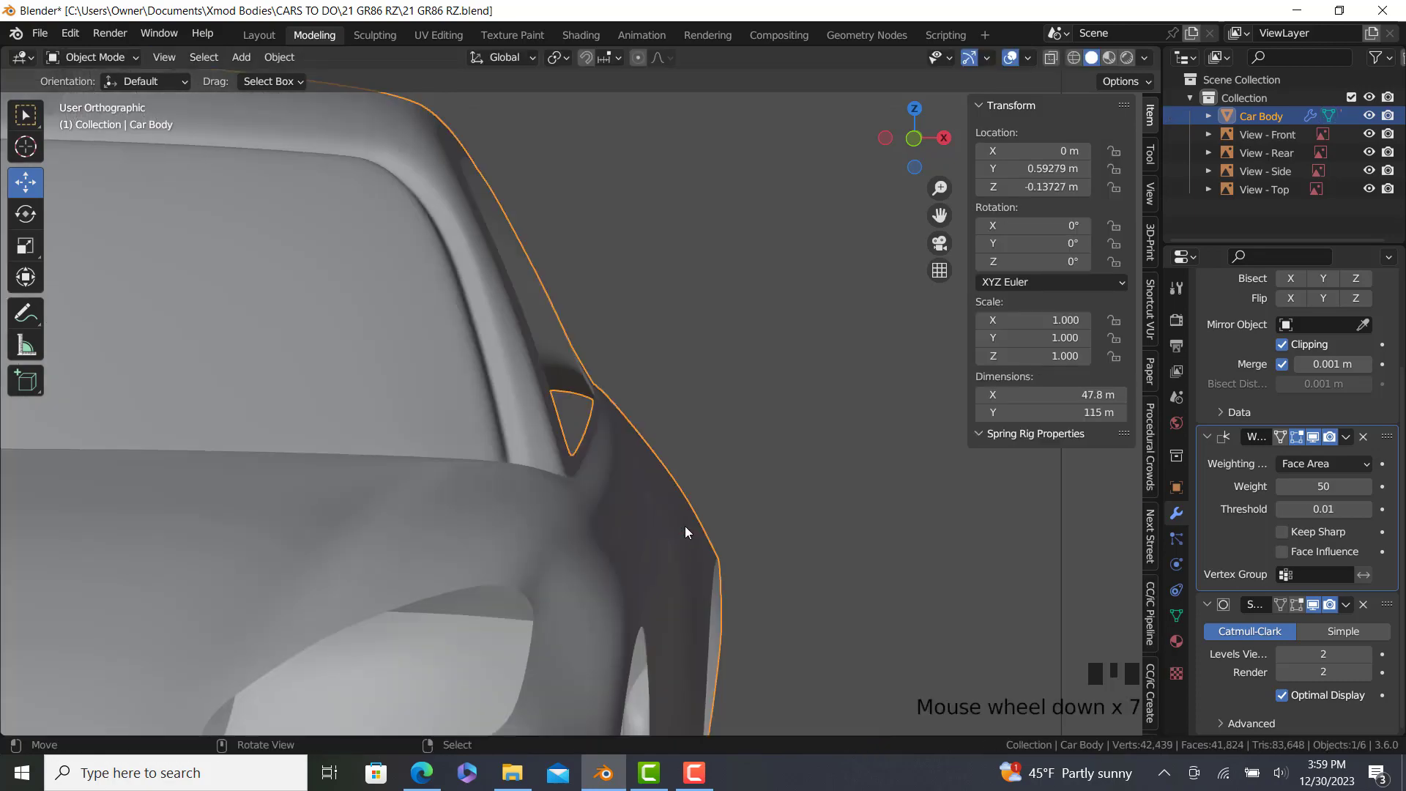
pyautogui.moveTo(684, 526); pyautogui.dragTo(524, 578, button='middle')
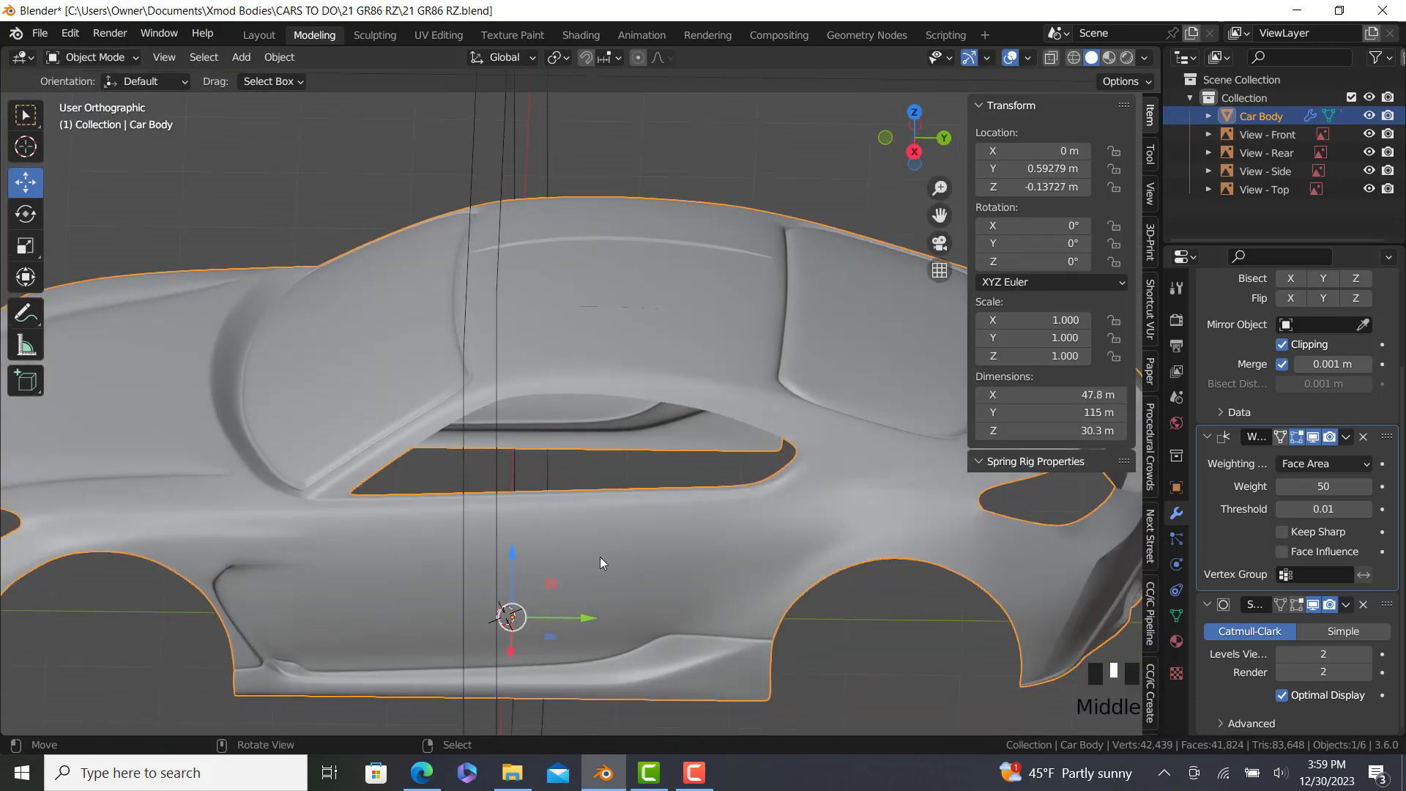
# Examine the side window's lower edge against the blueprint's door pillar and door seam in the side view.
pyautogui.press('Tab')
pyautogui.scroll(2, 601, 558)
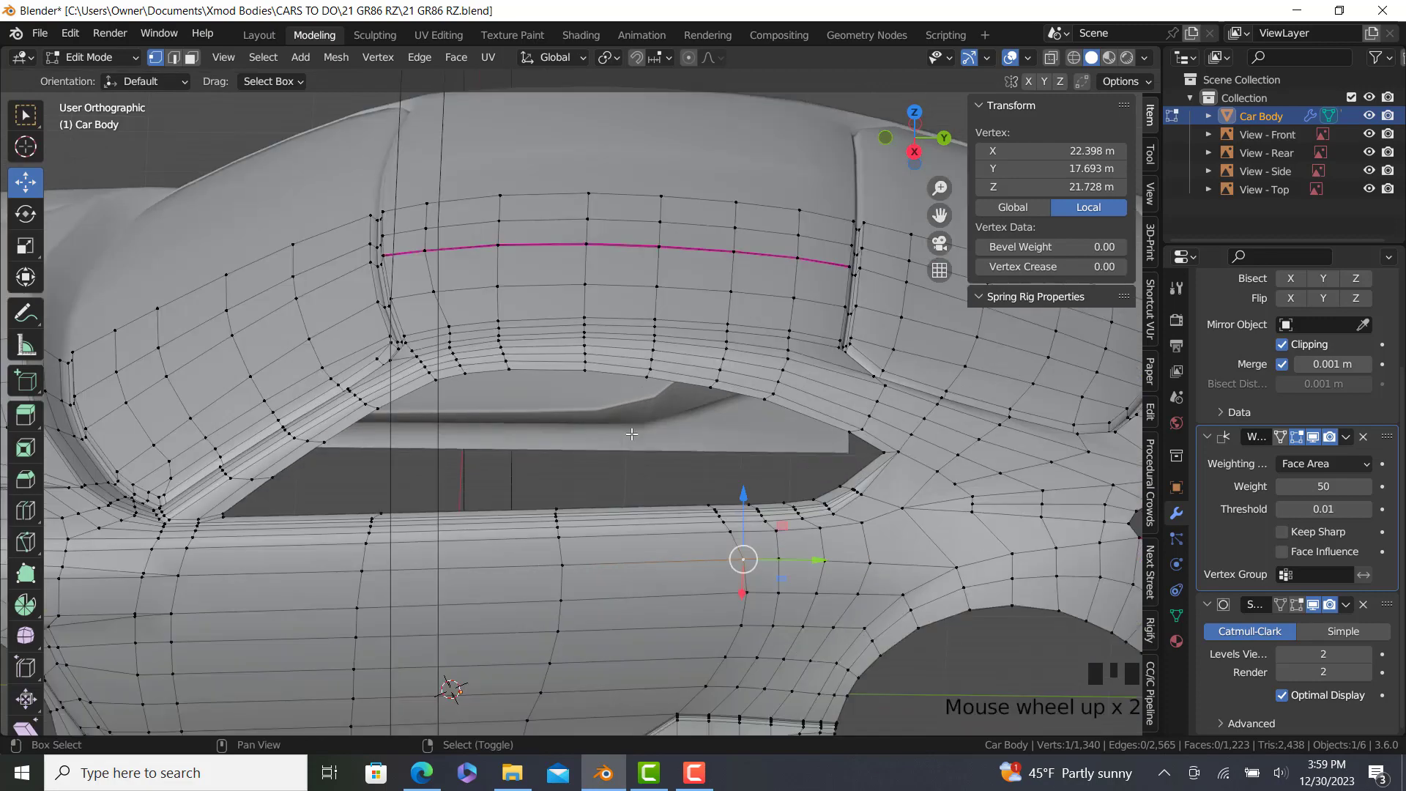
pyautogui.keyDown('shift'); pyautogui.moveTo(500, 424); pyautogui.dragTo(520, 389, button='middle'); pyautogui.keyUp('shift')
pyautogui.press('KP_3')
pyautogui.scroll(5, 644, 452)
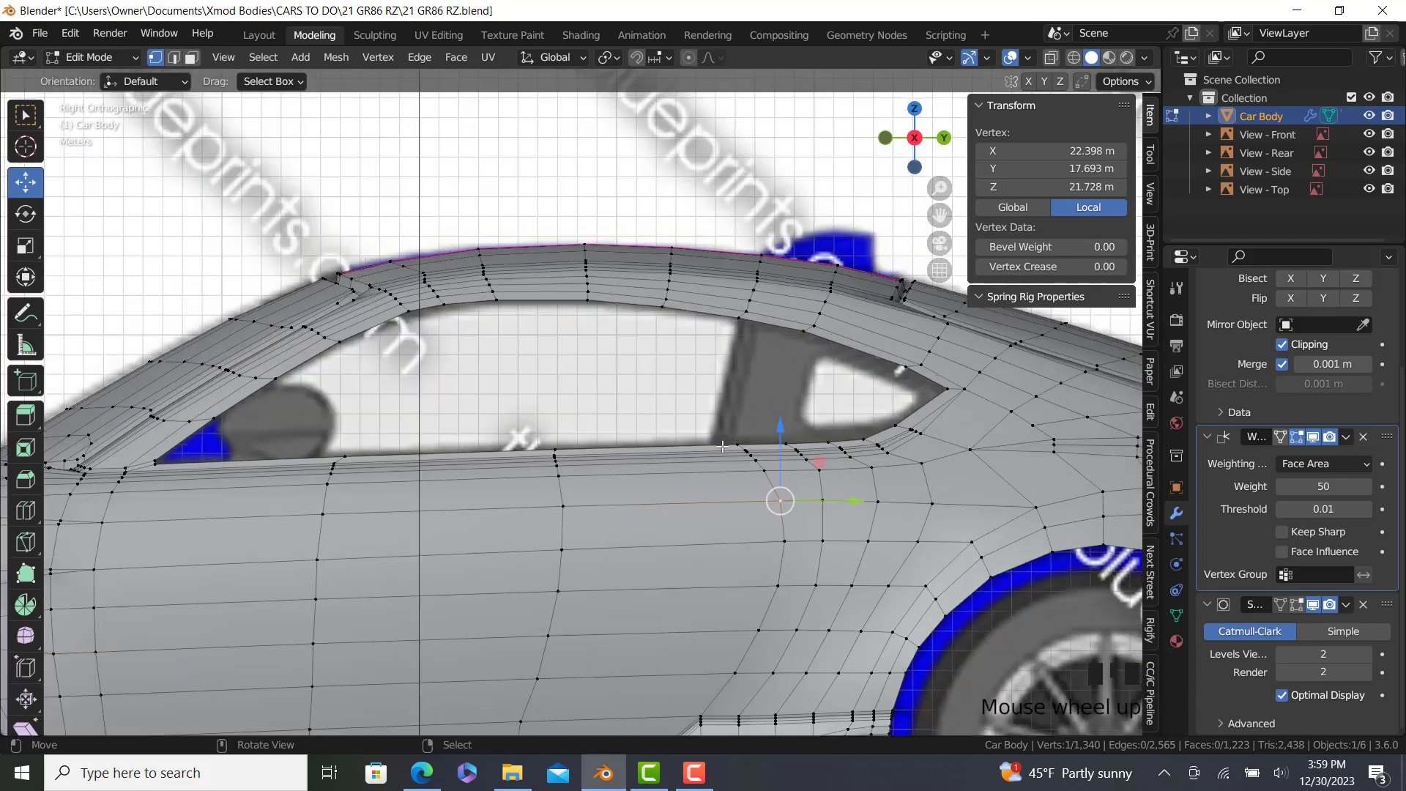
pyautogui.scroll(5, 754, 447)
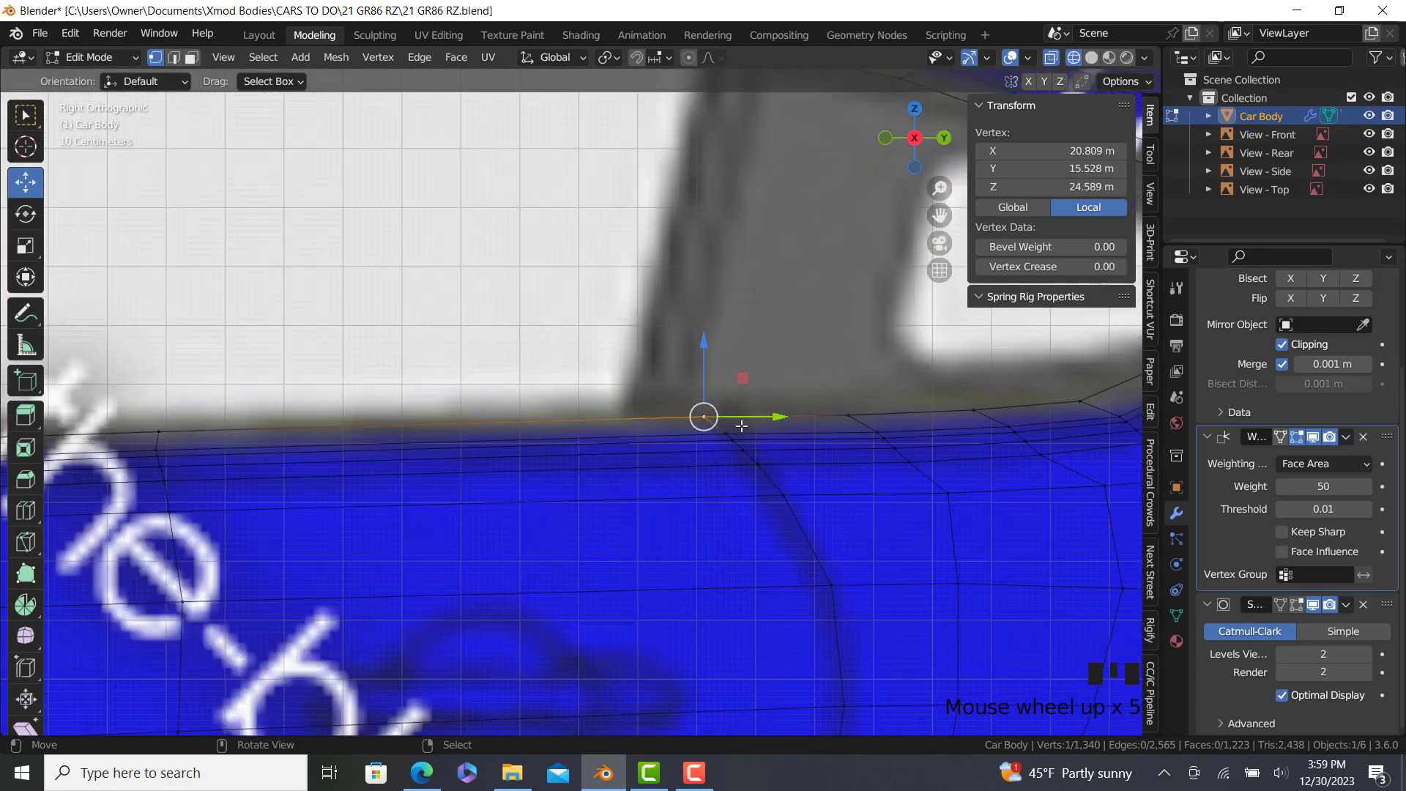
pyautogui.scroll(-7, 742, 427)
pyautogui.press('z')
pyautogui.keyDown('shift'); pyautogui.moveTo(629, 587); pyautogui.dragTo(591, 571, button='middle'); pyautogui.keyUp('shift')
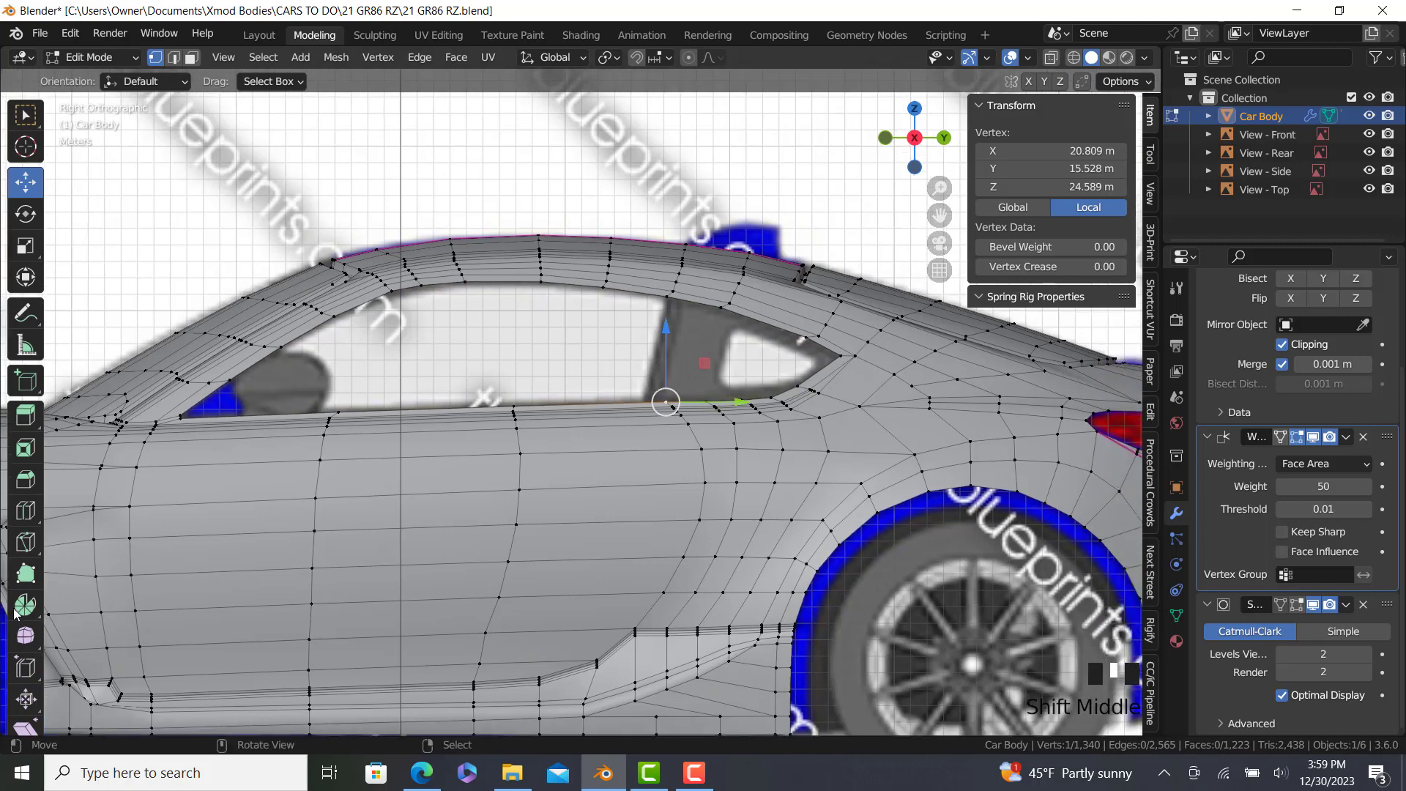
# Cut one vertical edge loop through the rear part of the door at factor -0.098.
pyautogui.click(26, 511)
pyautogui.click(48, 85)
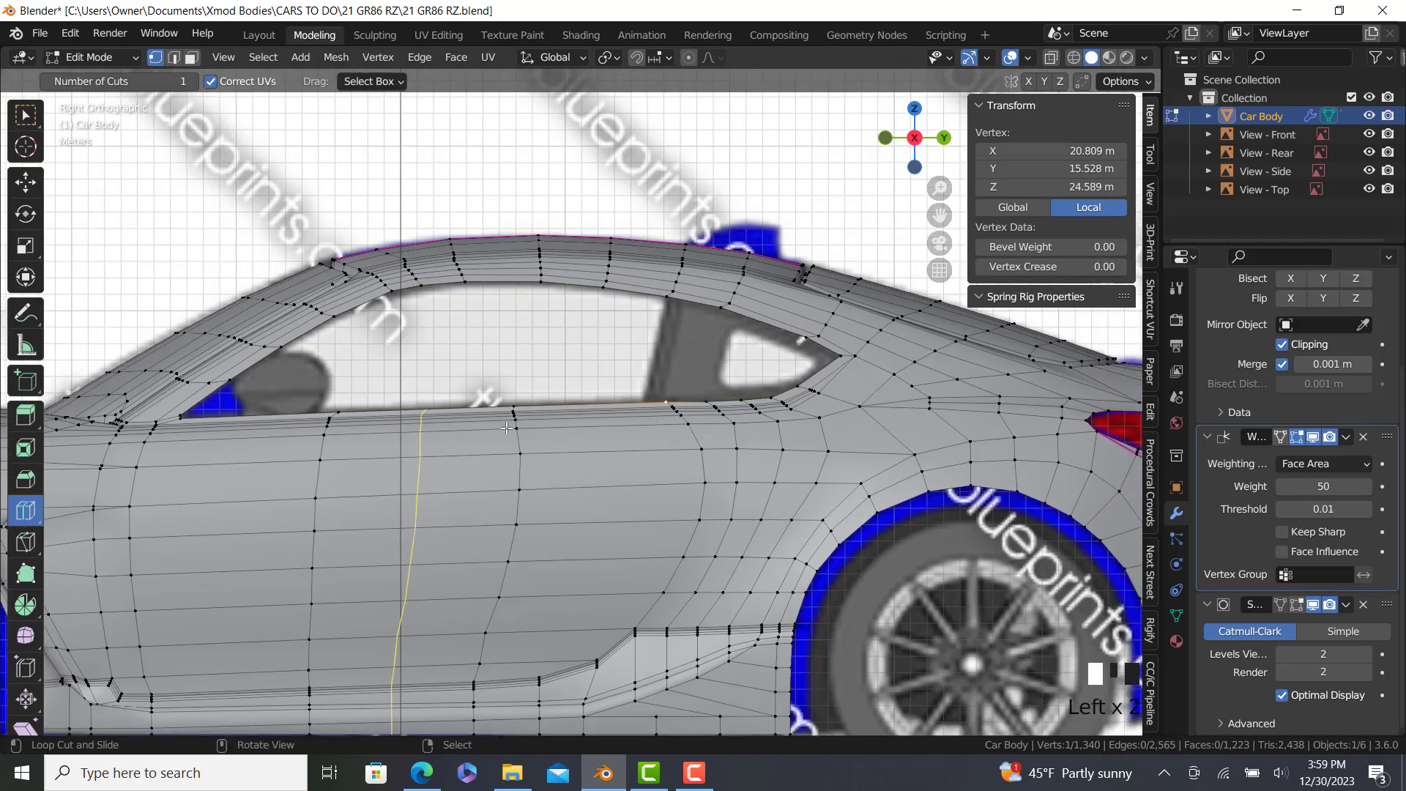
pyautogui.moveTo(587, 440); pyautogui.dragTo(598, 440)
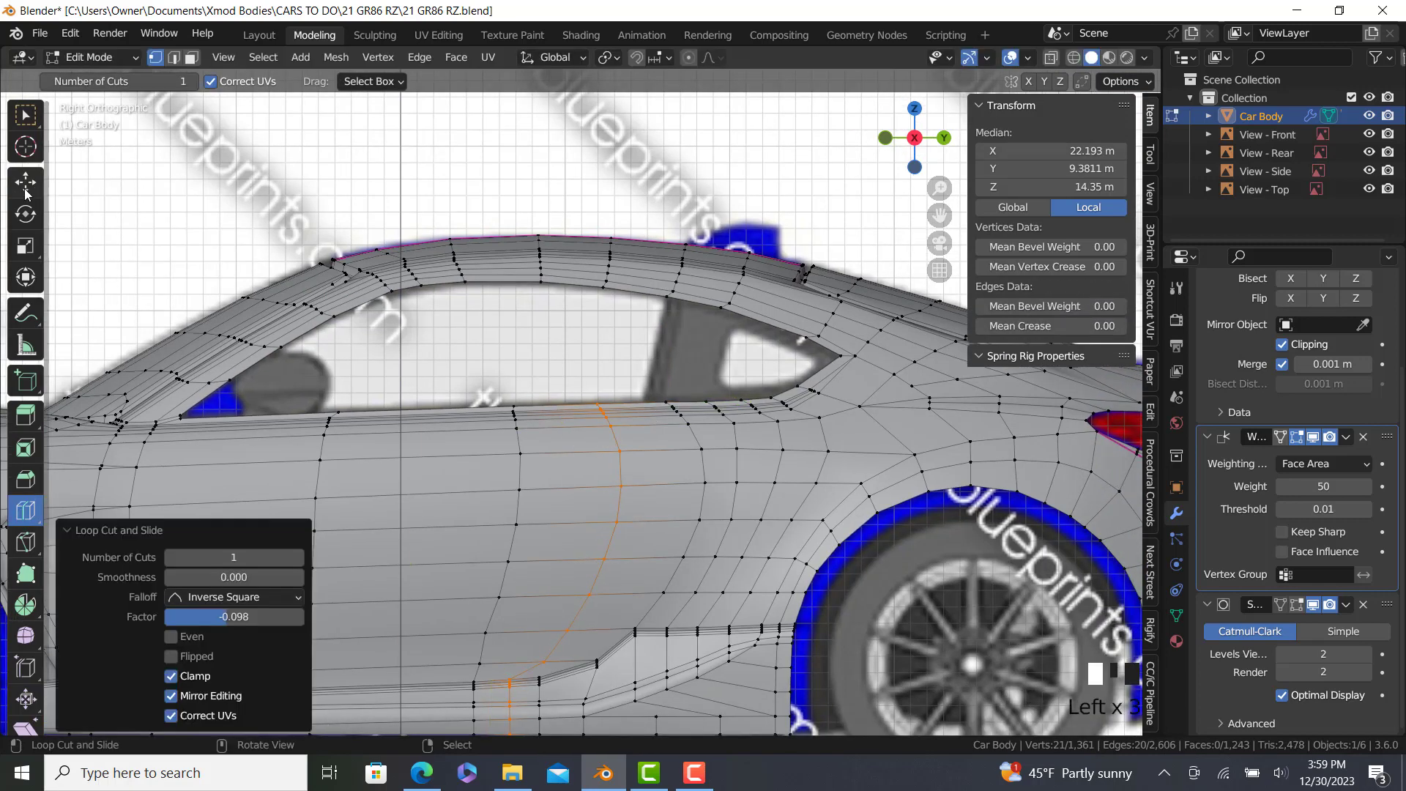
pyautogui.click(25, 182)
# Select the door's vertical edge path just ahead of the new loop and edge-slide it forward at factor 0.137.
pyautogui.click(515, 408)
pyautogui.keyDown('shift'); pyautogui.moveTo(602, 534); pyautogui.dragTo(614, 398, button='middle'); pyautogui.keyUp('shift')
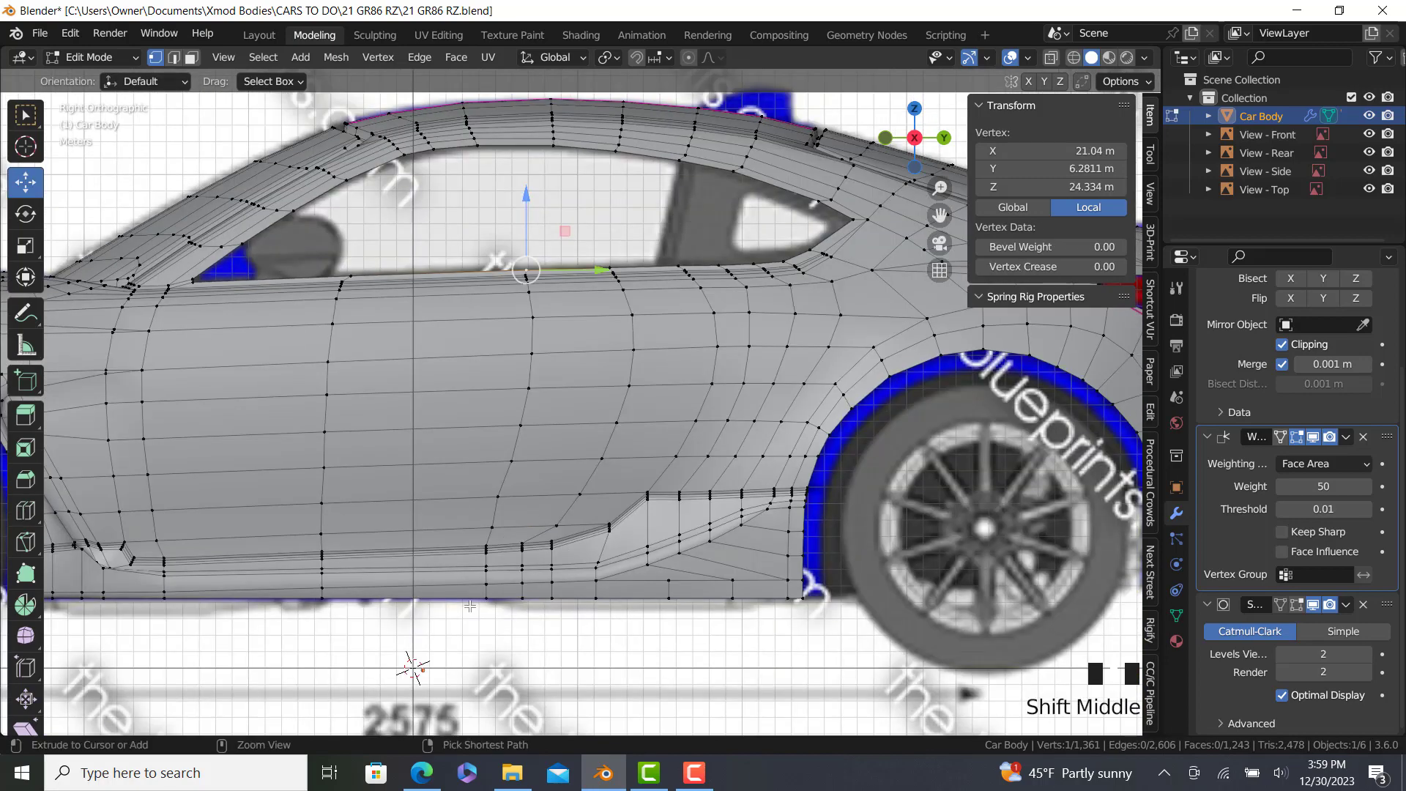
pyautogui.keyDown('ctrl'); pyautogui.rightClick(412, 662); pyautogui.keyUp('ctrl')
pyautogui.press('g')
pyautogui.press('g')
pyautogui.click(658, 608)
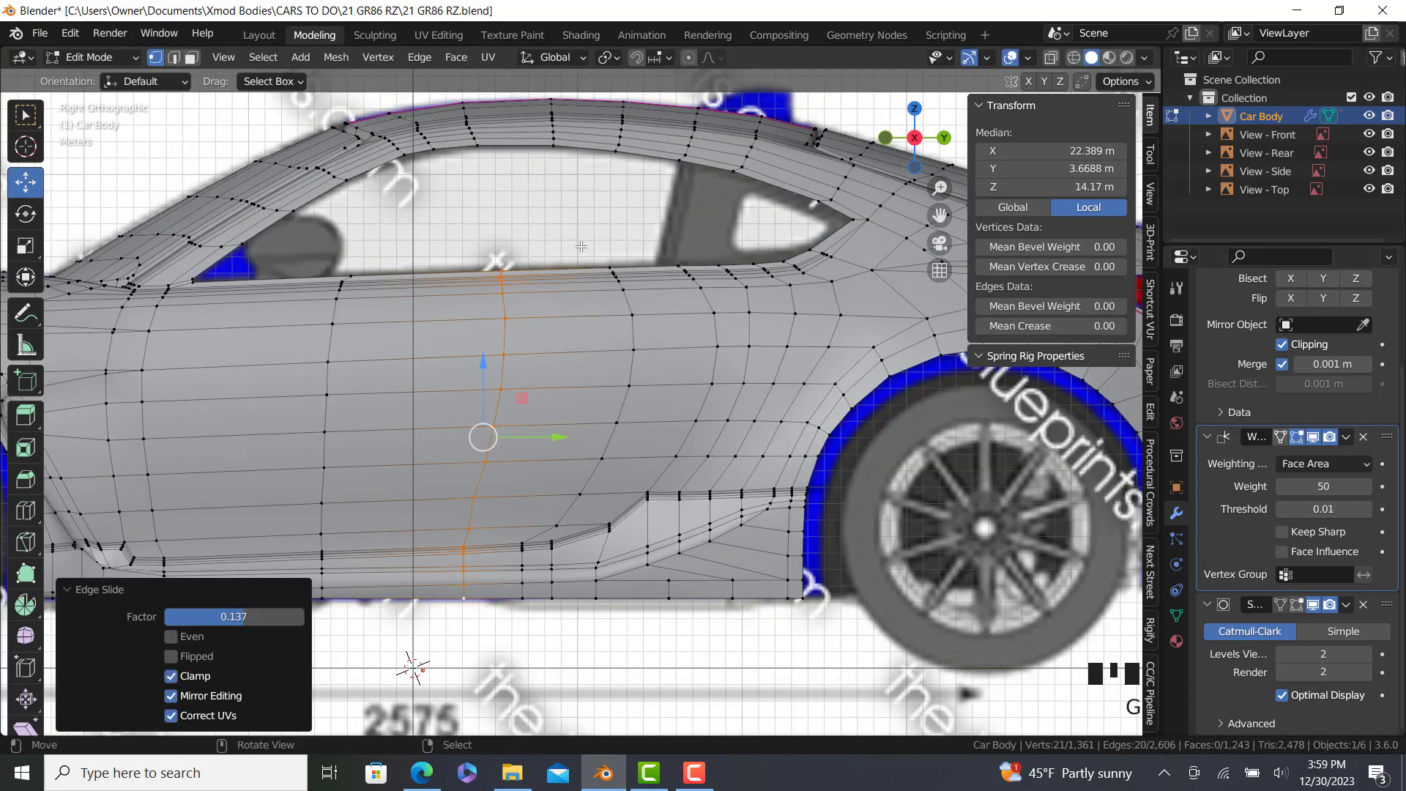
# Vertex-slide the vertex on the side window's lower edge backward to the foot of the blueprint's rear window pillar.
pyautogui.scroll(3, 603, 265)
pyautogui.click(614, 270)
pyautogui.keyDown('shift'); pyautogui.moveTo(614, 270); pyautogui.dragTo(460, 412, button='middle'); pyautogui.keyUp('shift')
pyautogui.scroll(1, 460, 411)
pyautogui.press('g')
pyautogui.press('g')
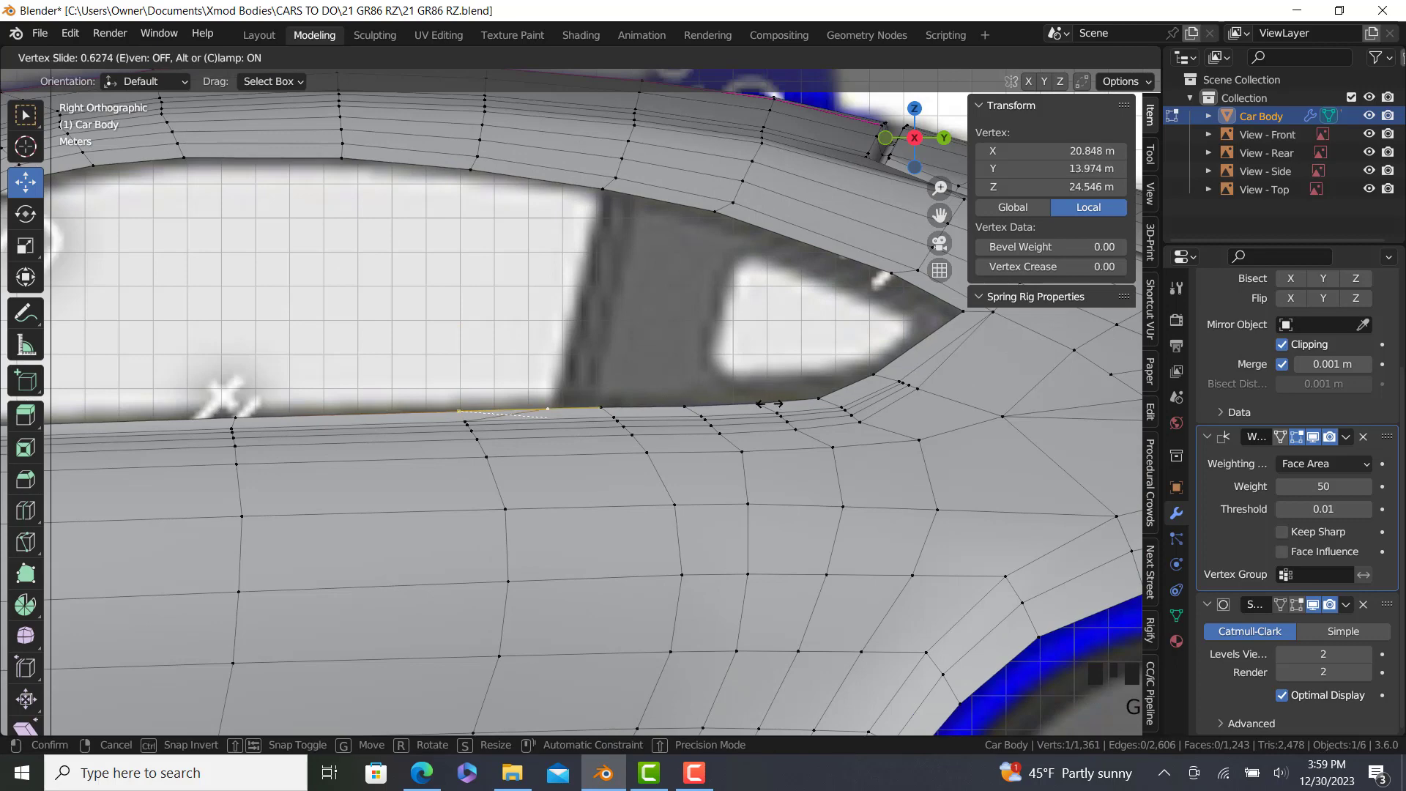
pyautogui.click(766, 401)
# Vertex-slide the upper window-edge vertex to the top of the pillar's front edge and join it to the lower one with an edge.
pyautogui.click(600, 192)
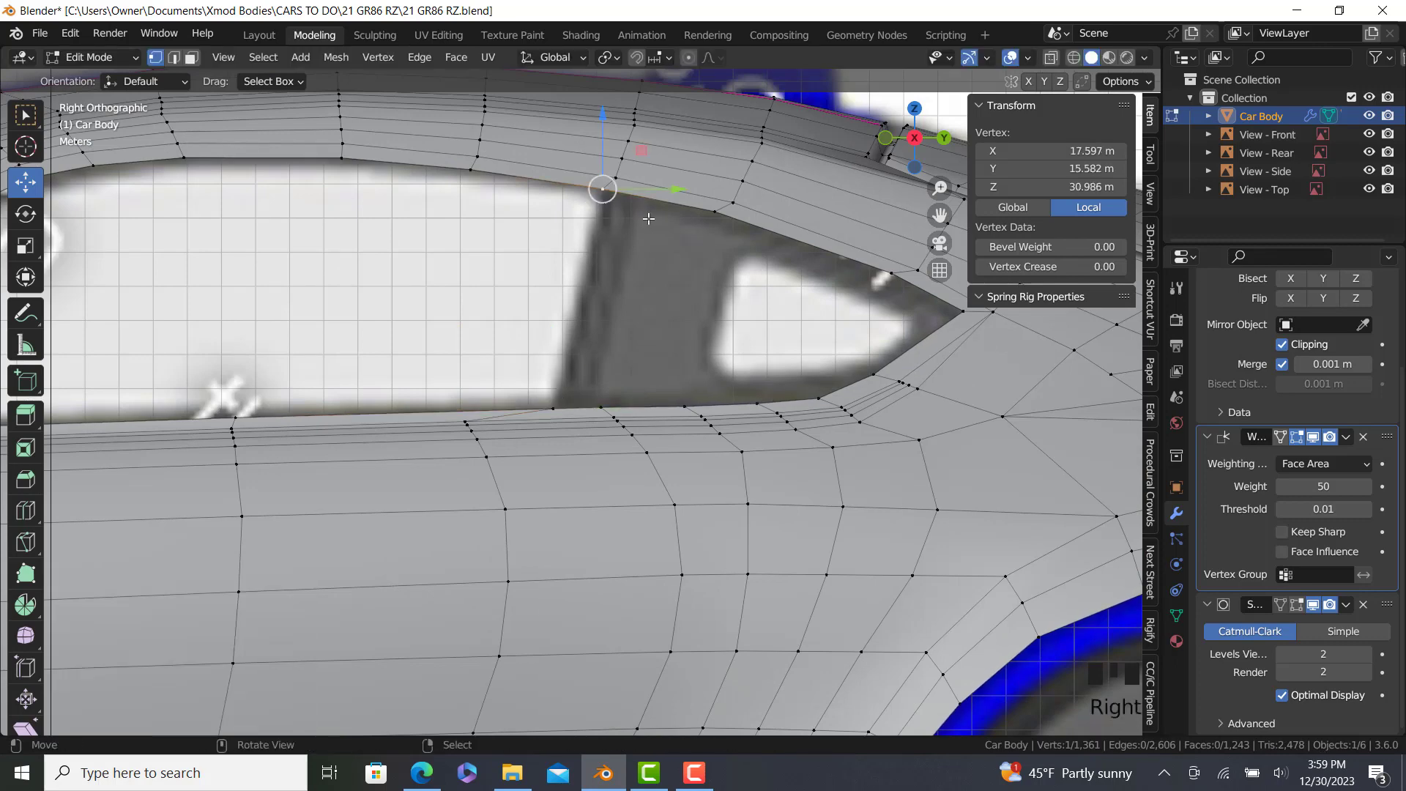
pyautogui.press('g')
pyautogui.press('g')
pyautogui.click(653, 221)
pyautogui.keyDown('shift'); pyautogui.rightClick(556, 402); pyautogui.keyUp('shift')
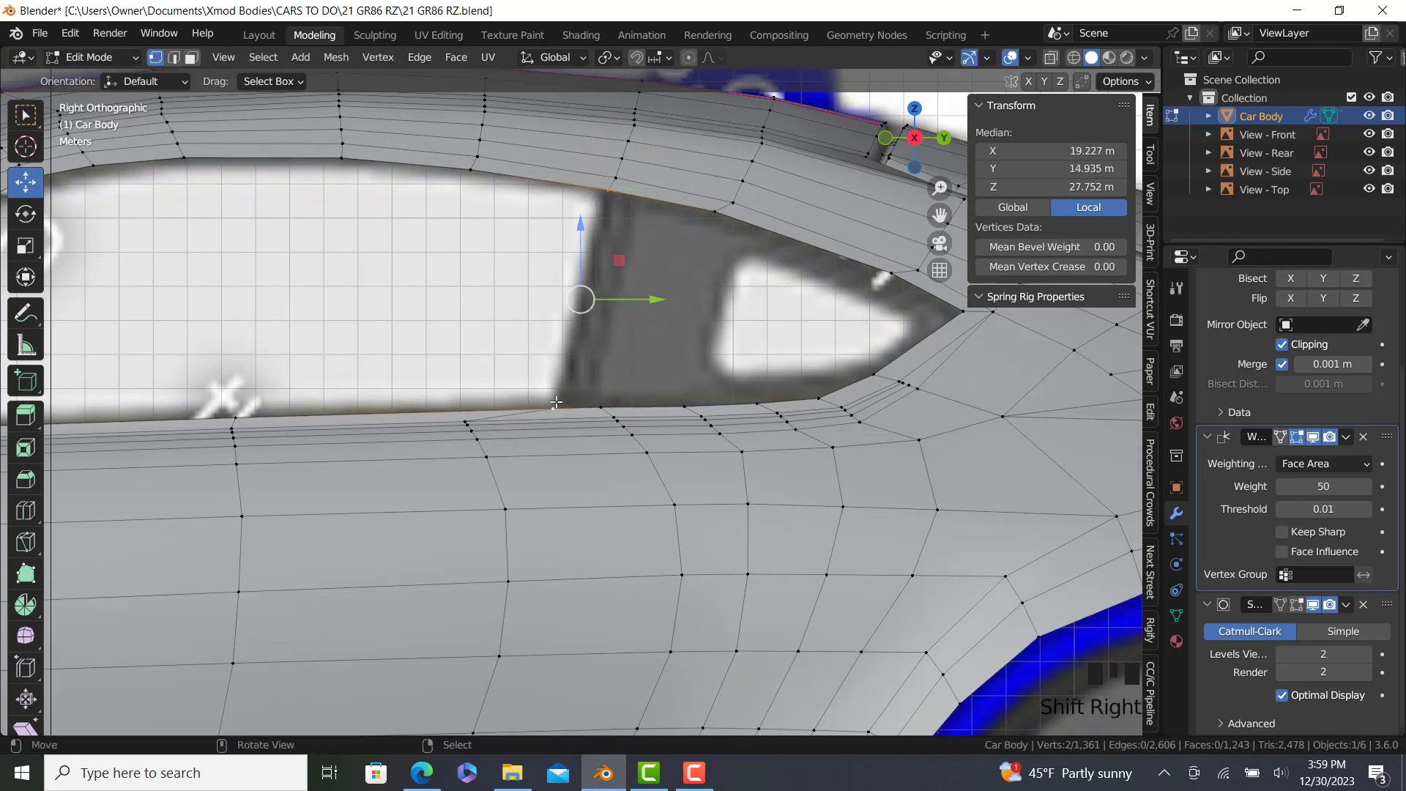
pyautogui.press('f')
# Vertex-slide the next vertex on the window's lower edge at factor 0.292 to set the pillar's width at its foot.
pyautogui.rightClick(601, 405)
pyautogui.press('g')
pyautogui.press('g')
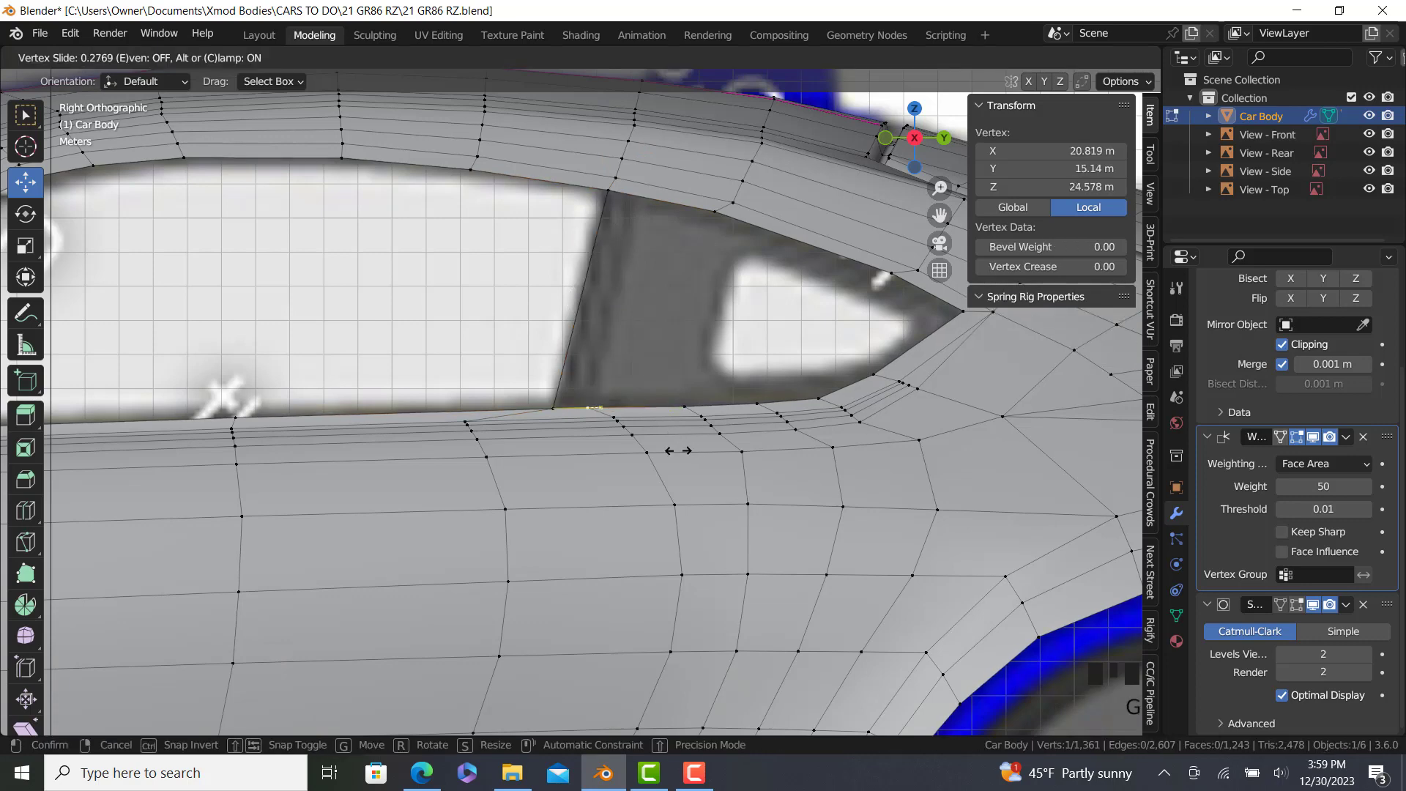
pyautogui.click(677, 449)
# Cut one loop across the roof rail just behind the top of the pillar at factor -0.439.
pyautogui.keyDown('shift'); pyautogui.moveTo(564, 312); pyautogui.dragTo(448, 467, button='middle'); pyautogui.keyUp('shift')
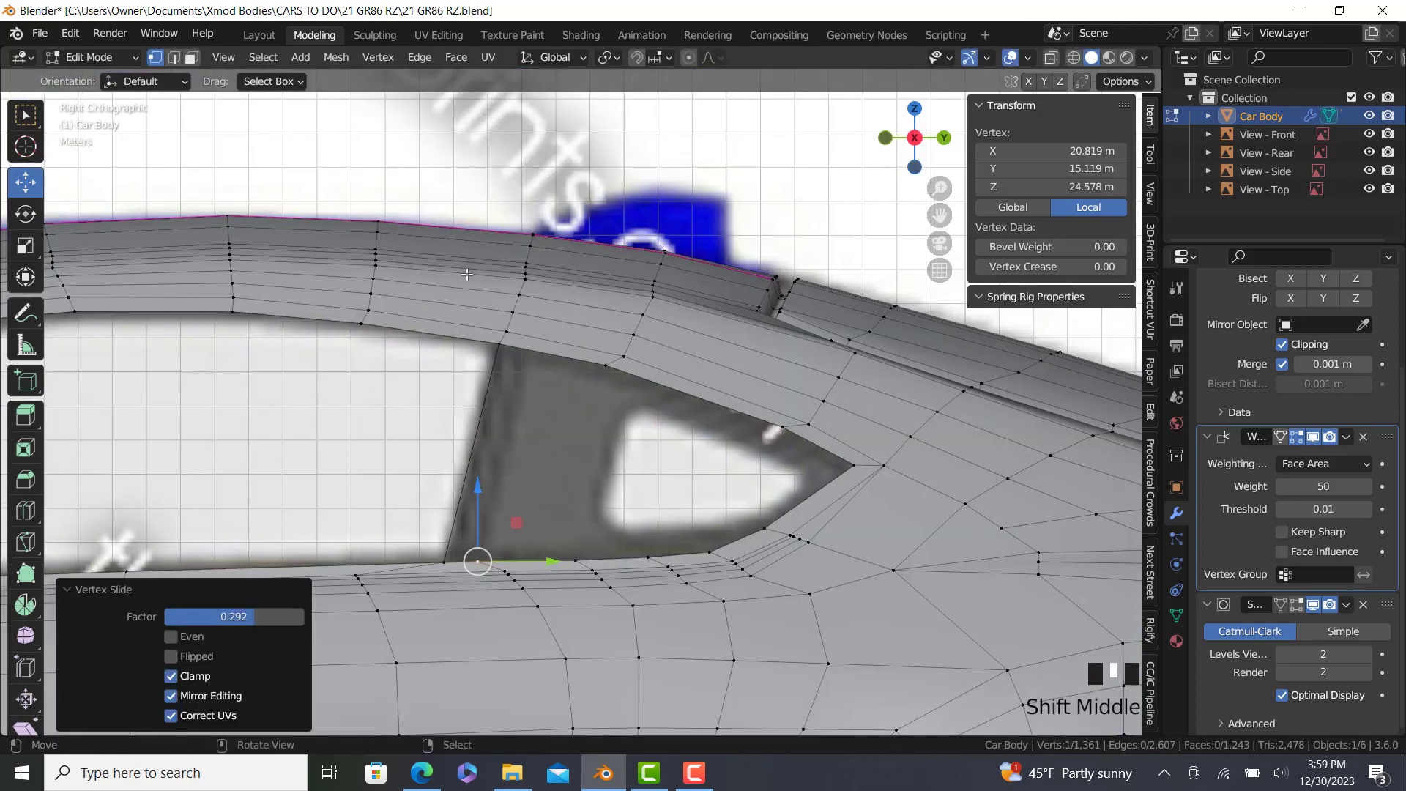
pyautogui.click(23, 520)
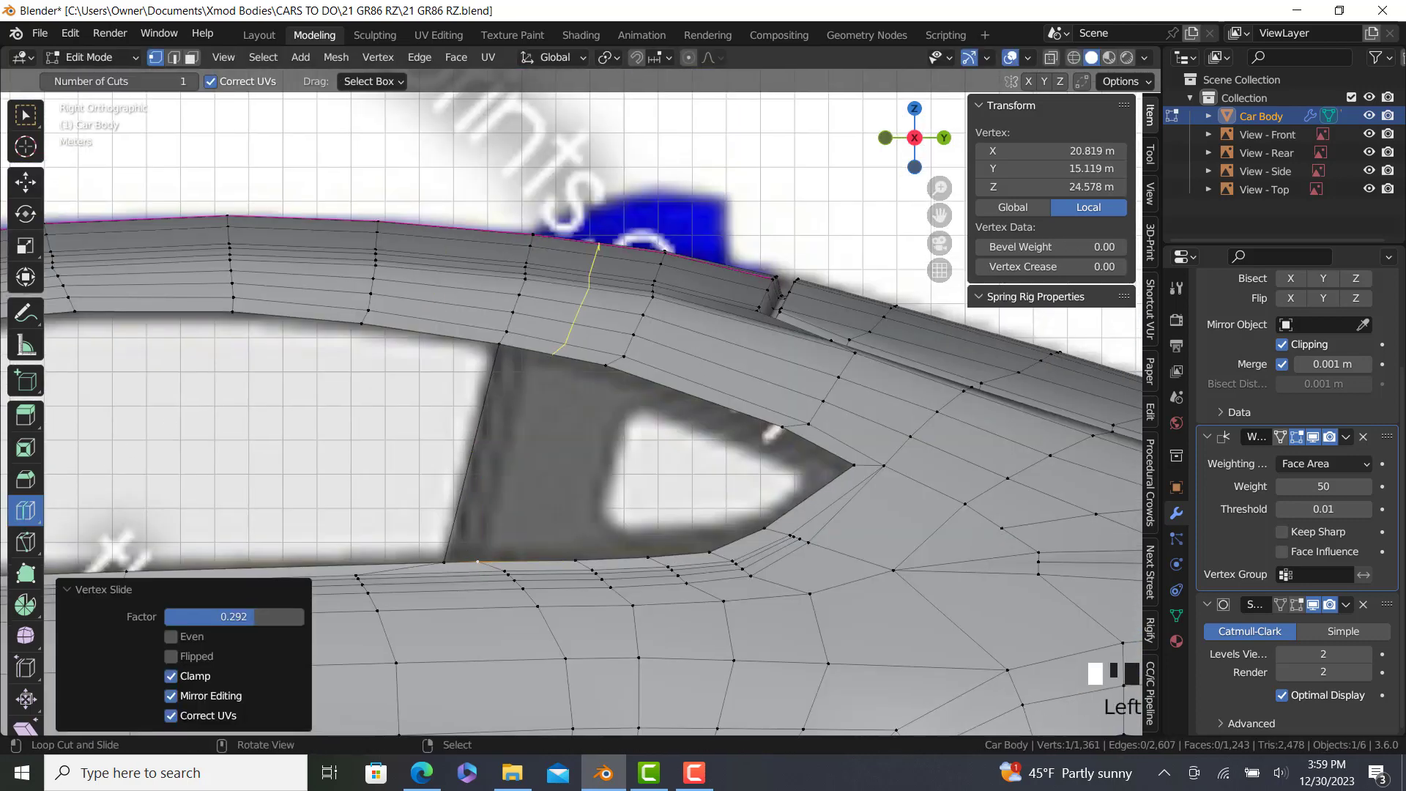
pyautogui.moveTo(560, 337); pyautogui.dragTo(504, 325)
pyautogui.click(25, 182)
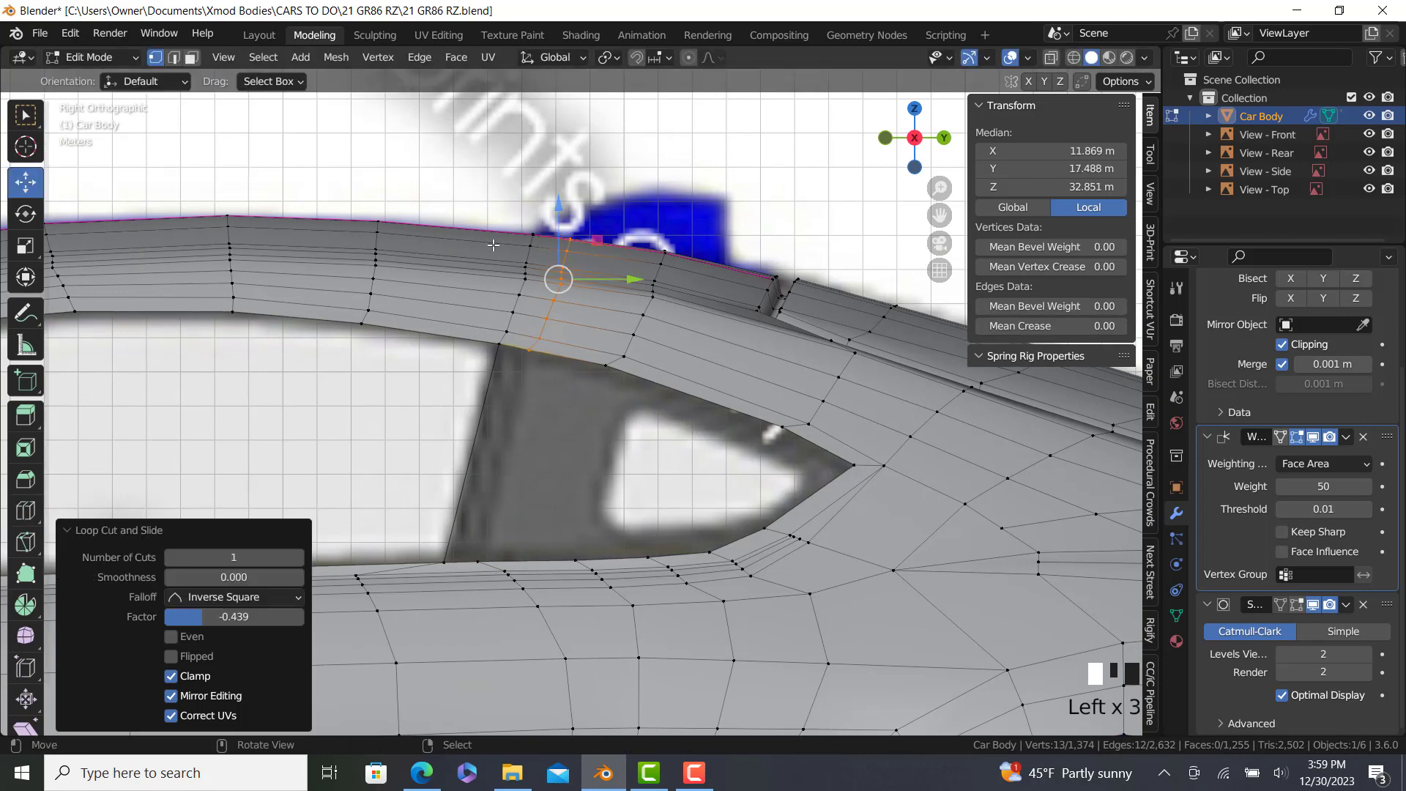
# Move the new roof rail loop 0.13458 m along Y and edge-slide it slightly rearward.
pyautogui.scroll(4, 555, 286)
pyautogui.moveTo(594, 296); pyautogui.dragTo(625, 300)
pyautogui.press('g')
pyautogui.press('g')
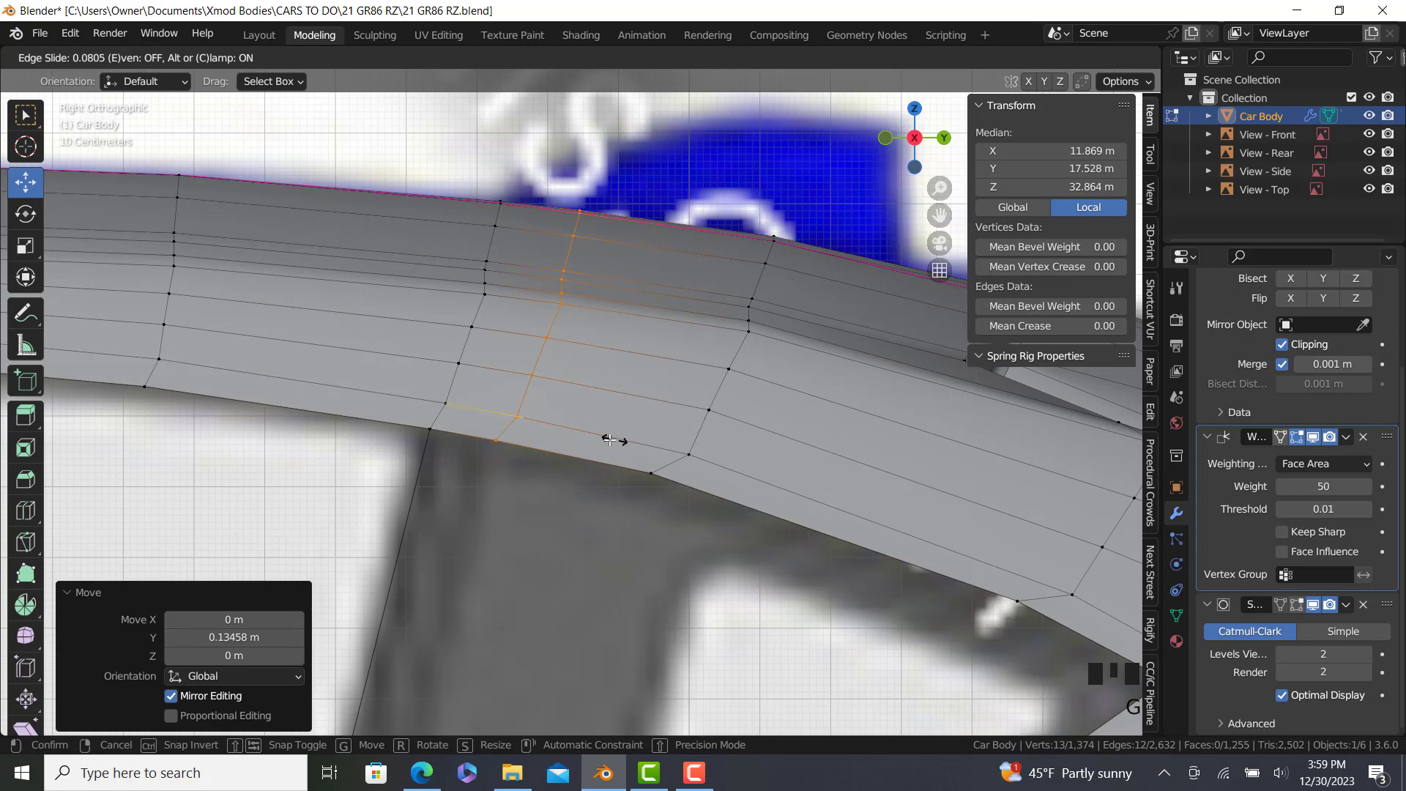
pyautogui.rightClick(610, 441)
# Nudge the vertex at the lower end of the new roof rail loop along the window's upper edge.
pyautogui.rightClick(586, 498)
pyautogui.rightClick(503, 469)
pyautogui.press('g')
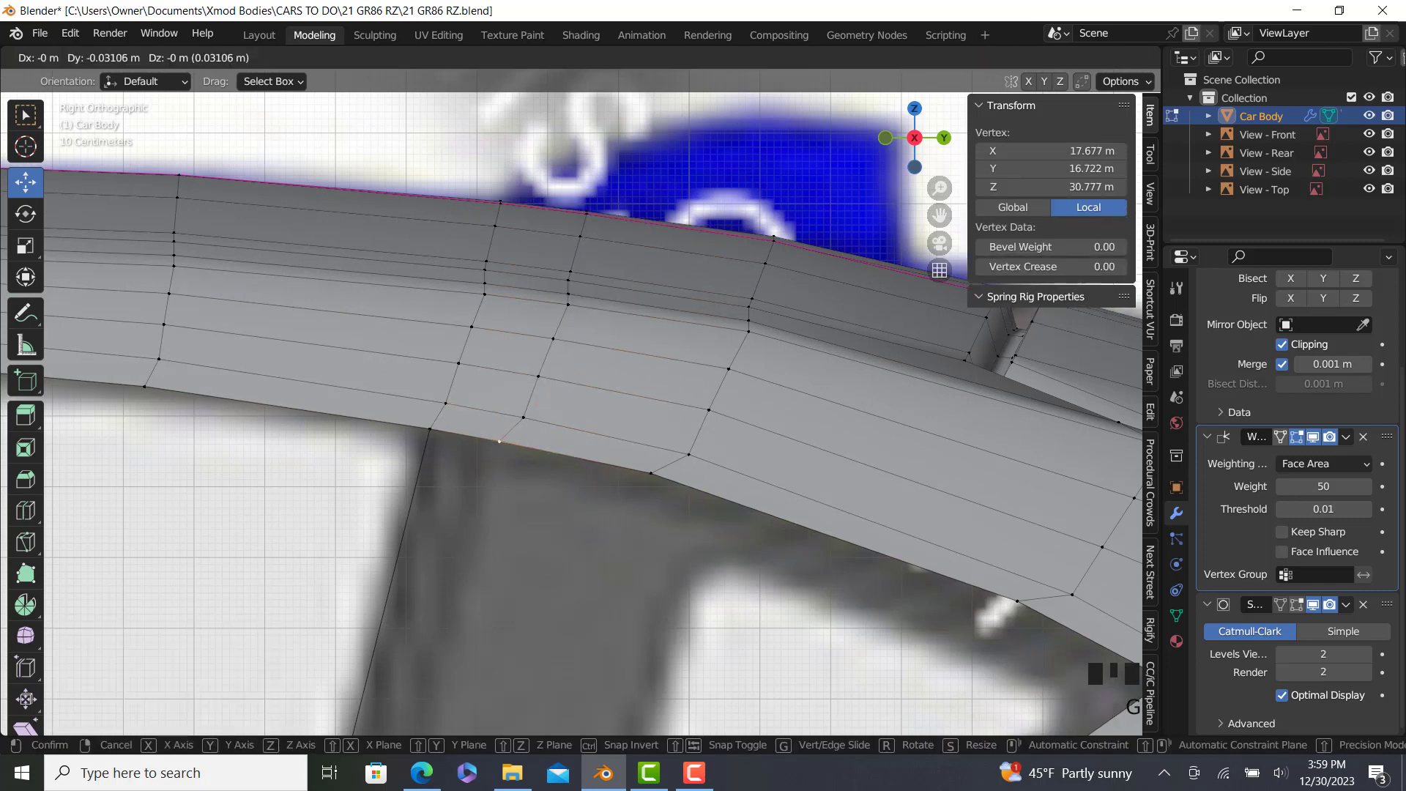
pyautogui.click(534, 493)
# Fill a face between the pillar's front edge and the two vertices marking its rear side.
pyautogui.scroll(-3, 496, 465)
pyautogui.keyDown('shift'); pyautogui.moveTo(495, 464); pyautogui.dragTo(455, 574, button='middle'); pyautogui.keyUp('shift')
pyautogui.keyDown('ctrl'); pyautogui.rightClick(447, 582); pyautogui.keyUp('ctrl')
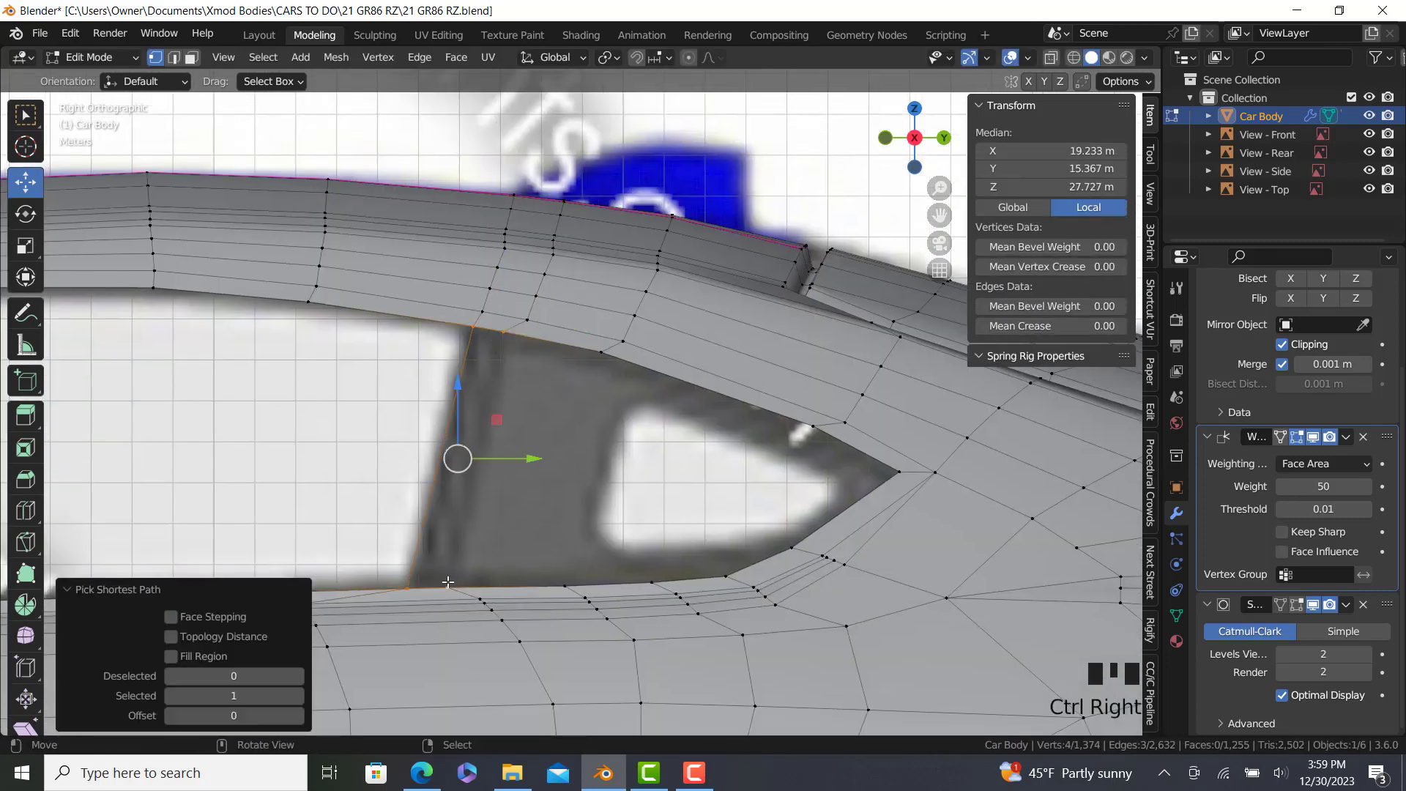
pyautogui.press('f')
pyautogui.rightClick(447, 584)
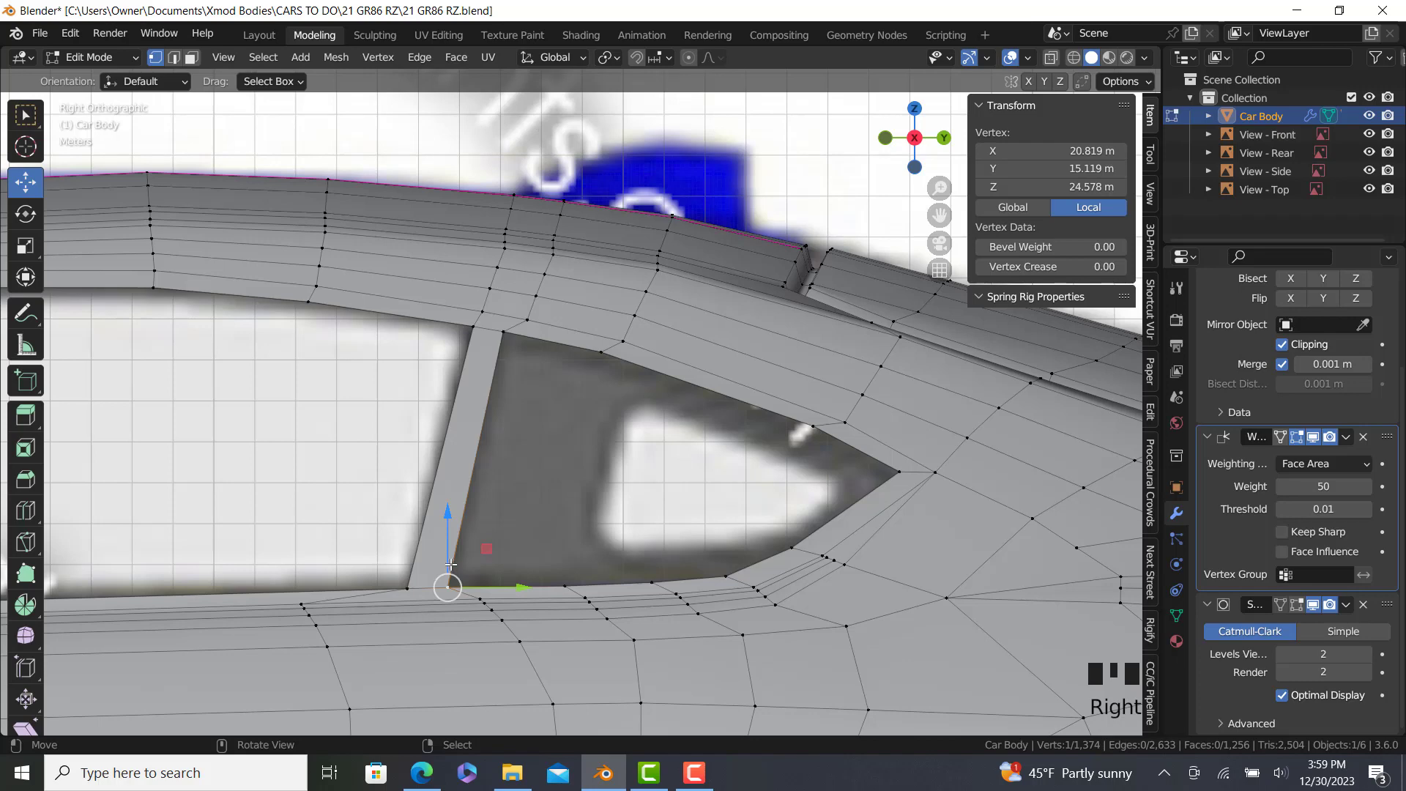
# Cut two evenly spaced loops across the window pillar at factor 0.
pyautogui.click(16, 516)
pyautogui.click(16, 517)
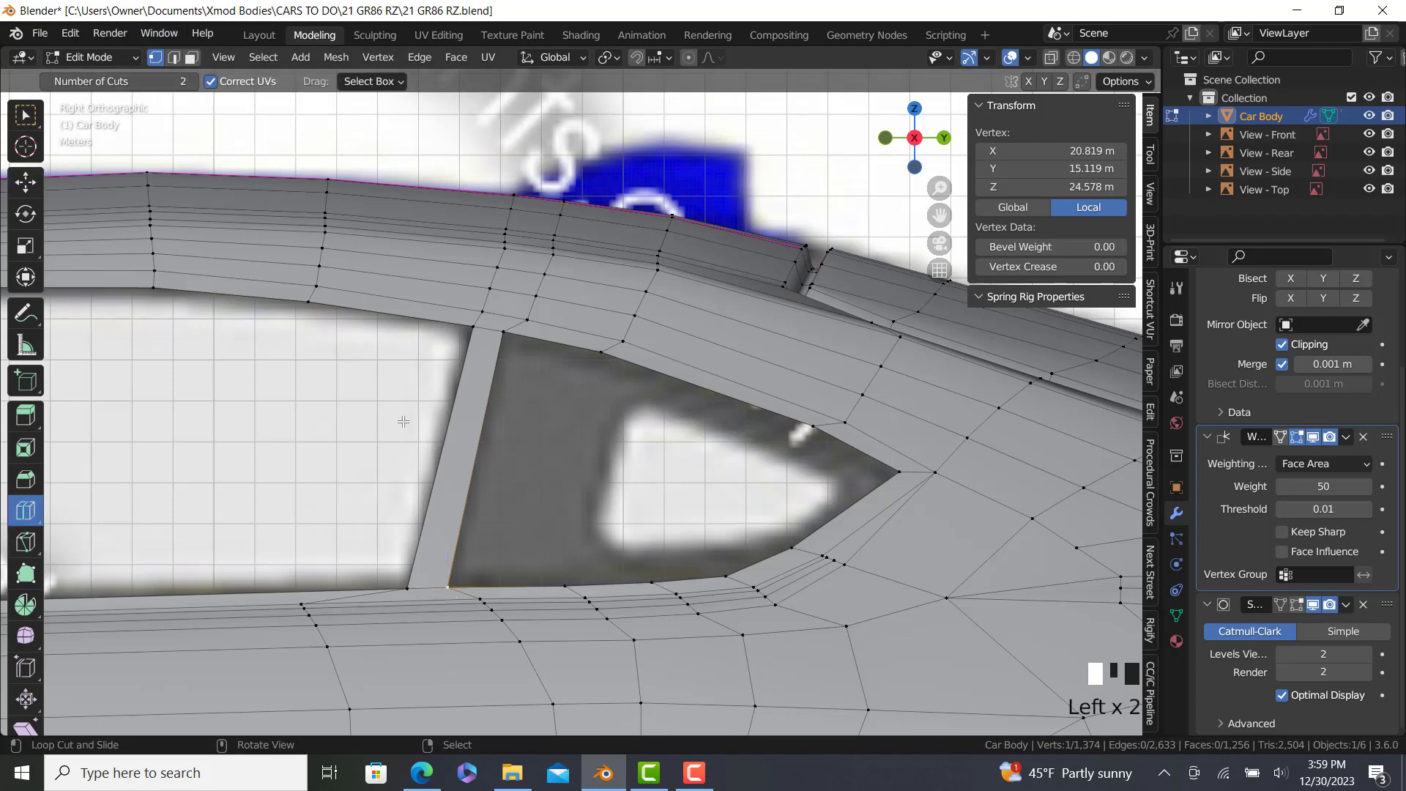
pyautogui.click(444, 439)
pyautogui.click(26, 182)
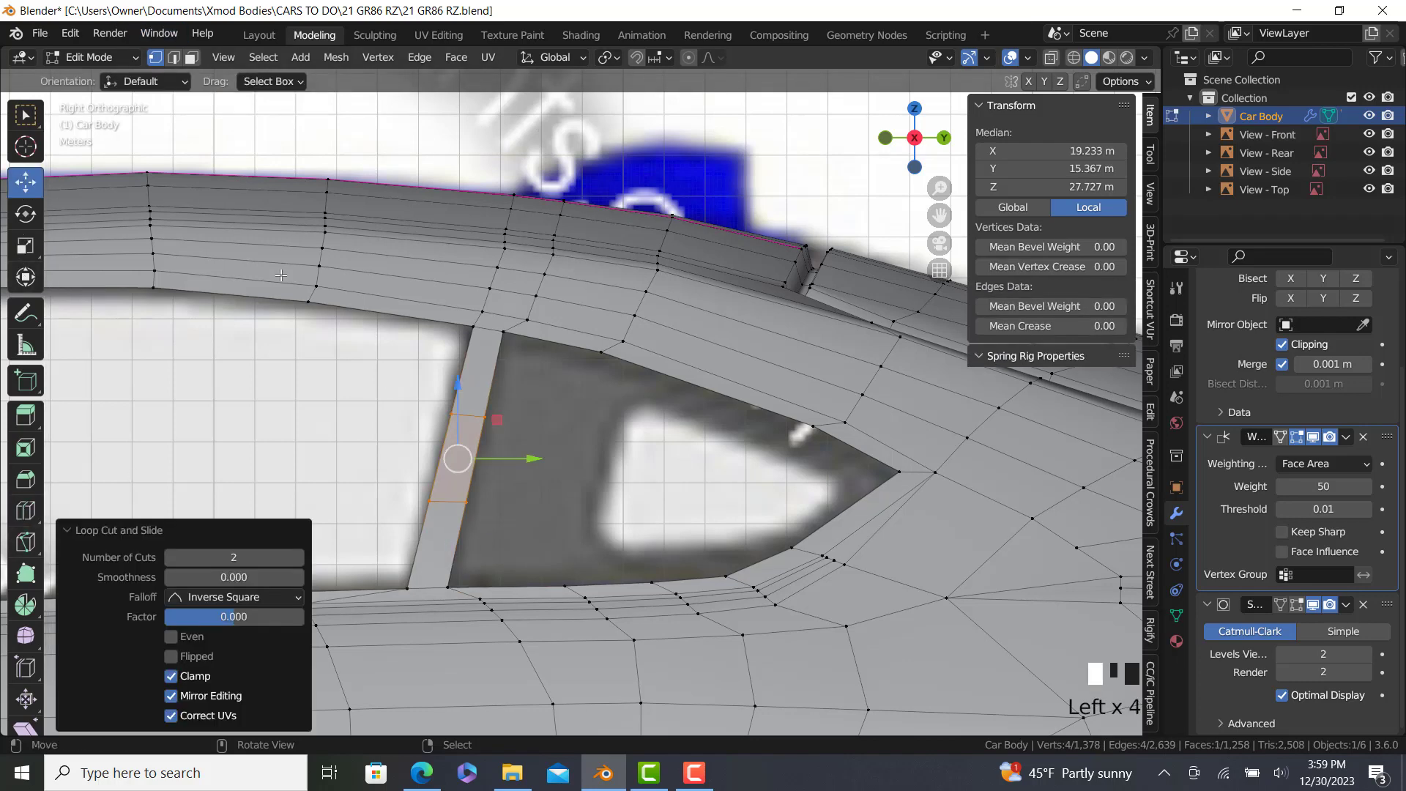
# Move the pillar's two middle loops slightly outward along X in the front view and check the smoothed shape in Object Mode.
pyautogui.press('KP_1')
pyautogui.hotkey('alt', 'z')
pyautogui.scroll(2, 663, 440)
pyautogui.moveTo(689, 439); pyautogui.dragTo(701, 437)
pyautogui.press('z')
pyautogui.click(787, 440)
pyautogui.moveTo(813, 455); pyautogui.dragTo(723, 487, button='middle')
pyautogui.press('Tab')
pyautogui.scroll(-3, 724, 486)
pyautogui.press('KP_3')
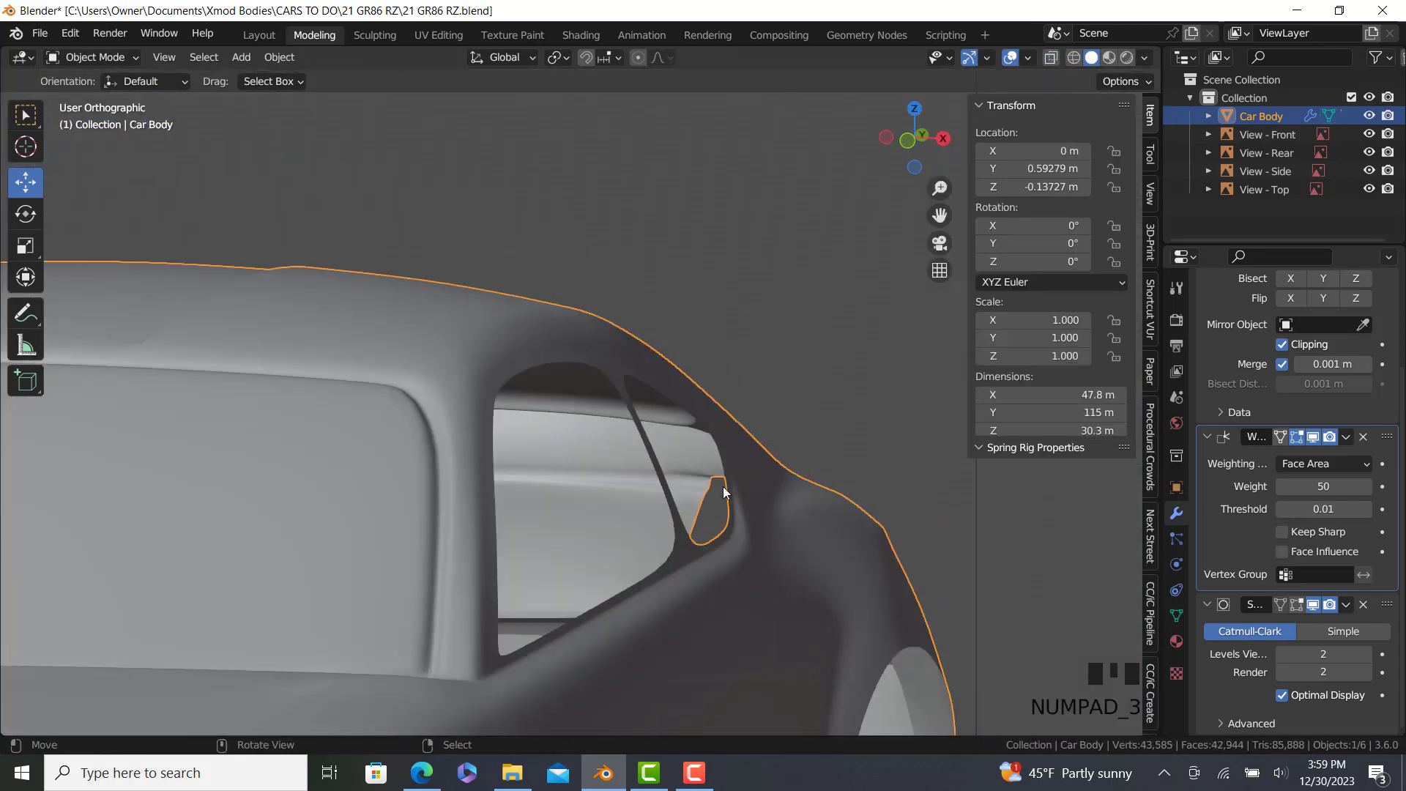
# Select the rear quarter window's border and extrude it inward, scaled to 0.923.
pyautogui.press('Tab')
pyautogui.rightClick(540, 364)
pyautogui.keyDown('ctrl'); pyautogui.rightClick(737, 515); pyautogui.keyUp('ctrl')
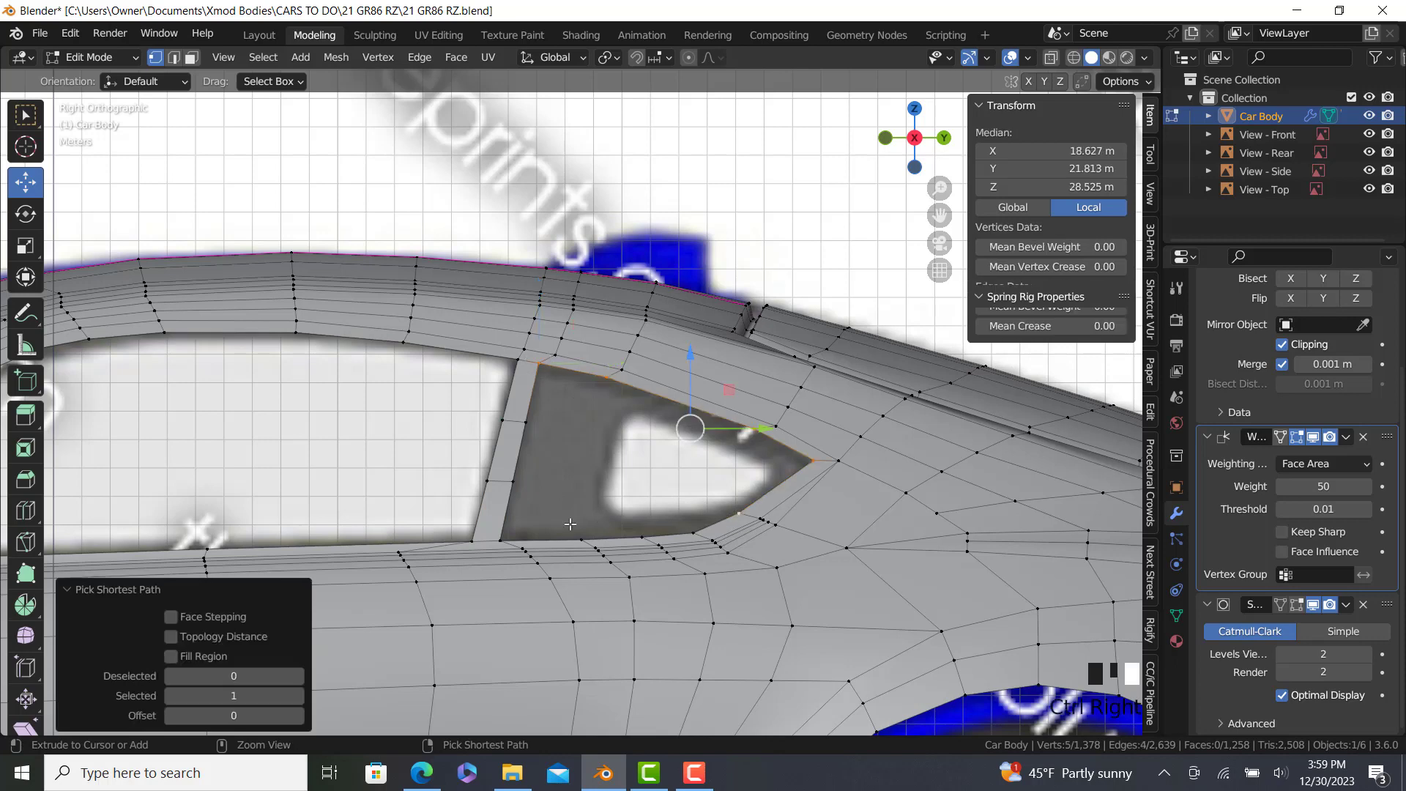
pyautogui.keyDown('ctrl'); pyautogui.rightClick(502, 540); pyautogui.keyUp('ctrl')
pyautogui.scroll(2, 932, 535)
pyautogui.press('e')
pyautogui.press('s')
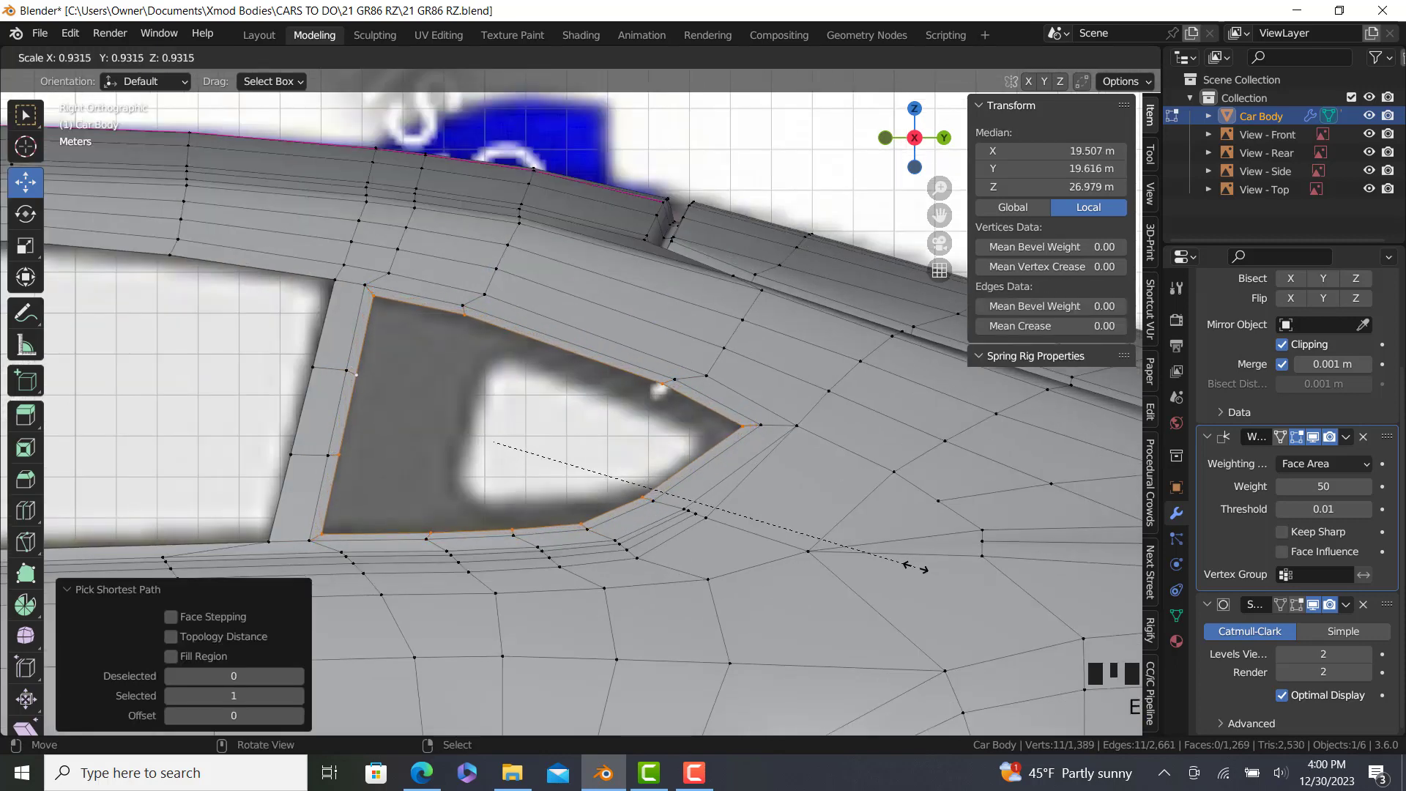
pyautogui.click(912, 564)
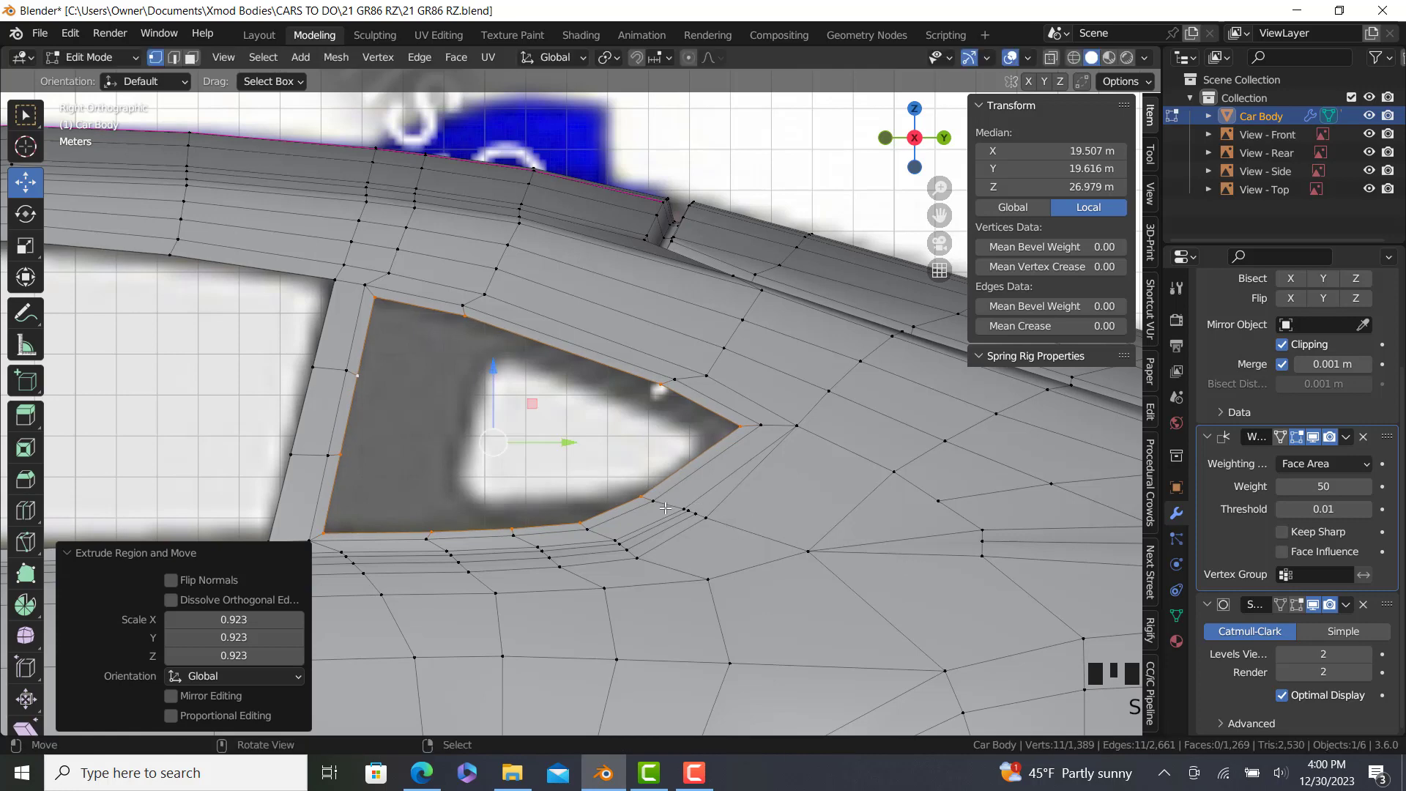
# Scale the extruded border narrower along X in the top view and move it 0.41146 m inward along X.
pyautogui.press('KP_7')
pyautogui.press('s')
pyautogui.press('x')
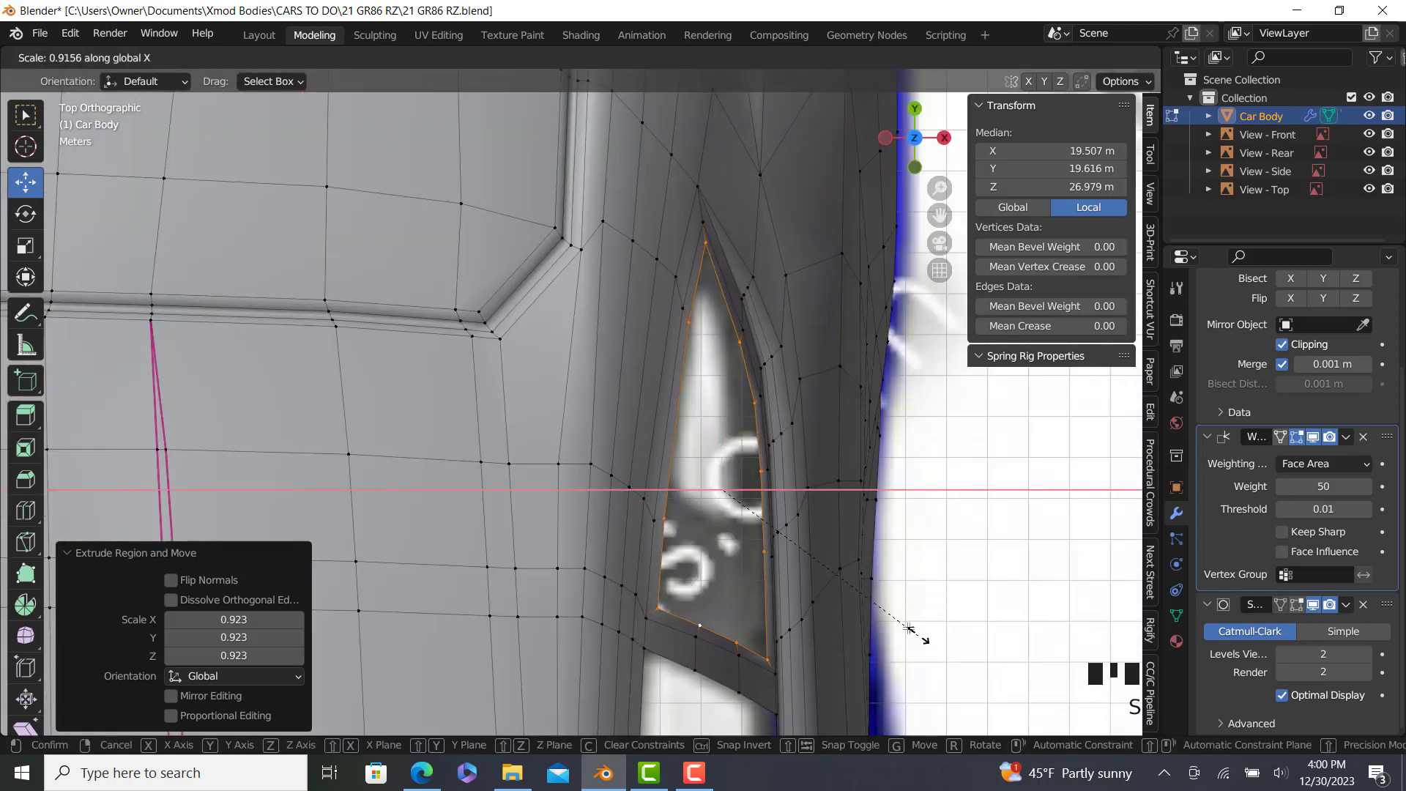
pyautogui.click(921, 637)
pyautogui.moveTo(802, 489); pyautogui.dragTo(780, 489)
pyautogui.moveTo(781, 490)
pyautogui.mouseDown(button='middle')
pyautogui.moveTo(762, 336)
pyautogui.moveTo(762, 485)
pyautogui.mouseUp(button='middle')
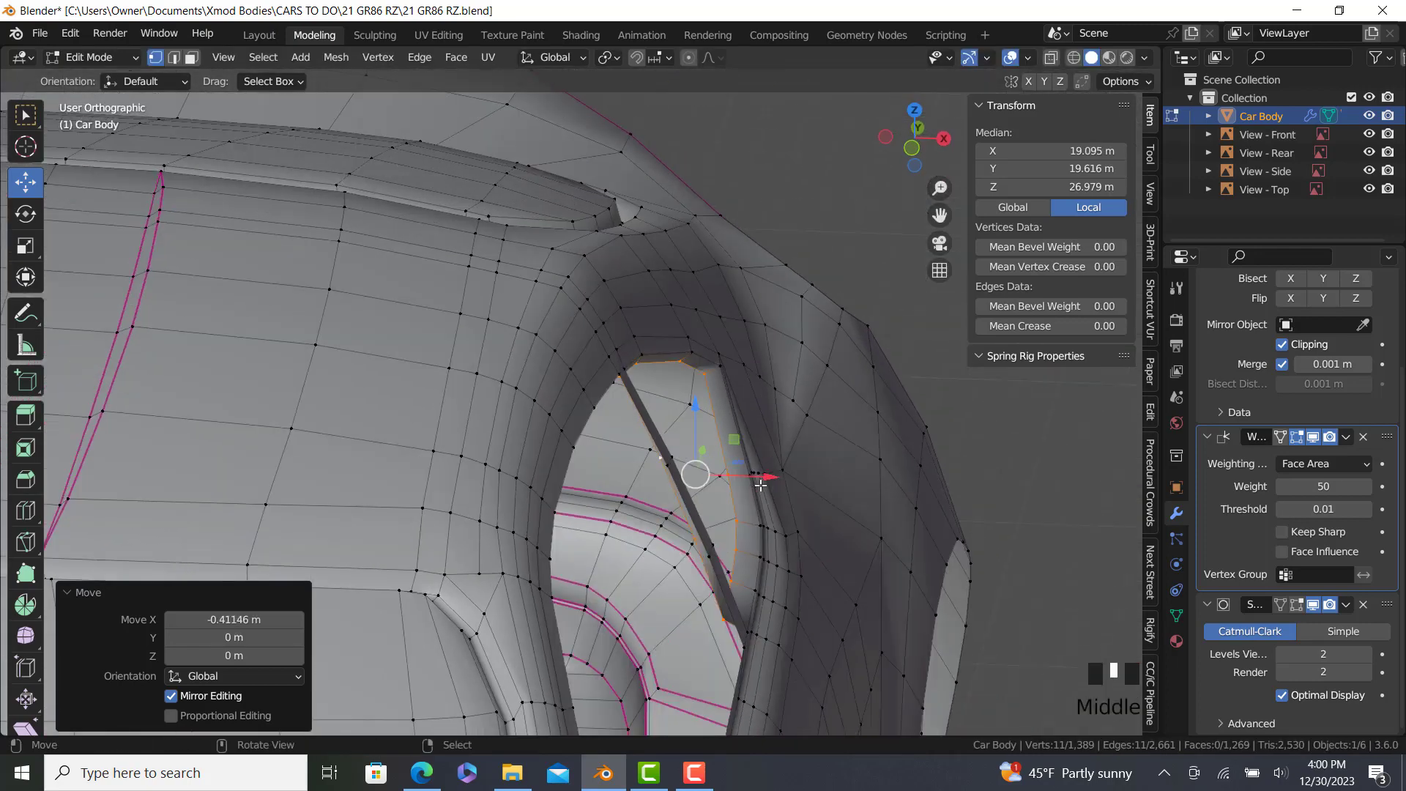
pyautogui.click(767, 475)
# Adjust the inner border's scale along X and check the quarter window and pillar from several angles in Object Mode.
pyautogui.press('s')
pyautogui.press('x')
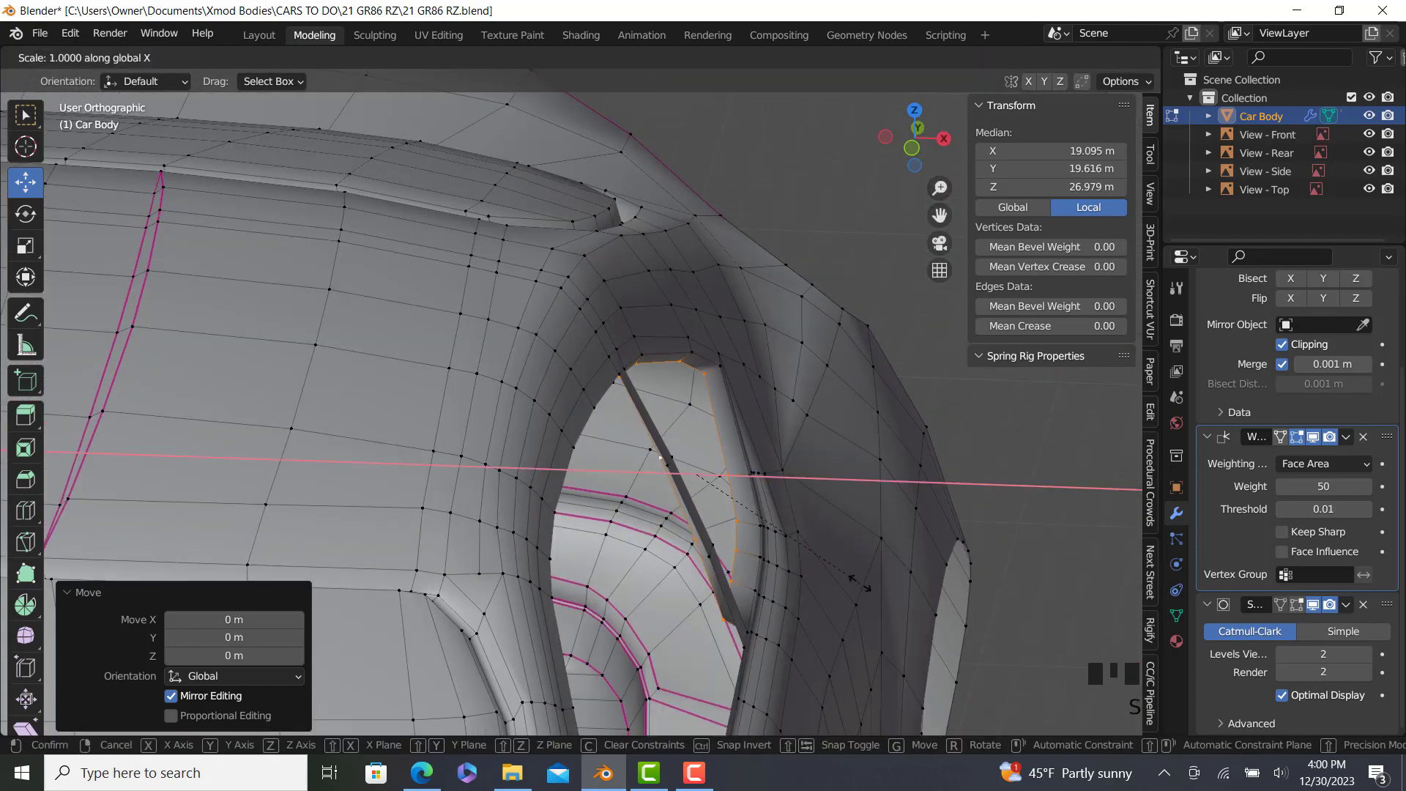
pyautogui.click(859, 572)
pyautogui.click(770, 477)
pyautogui.press('Tab')
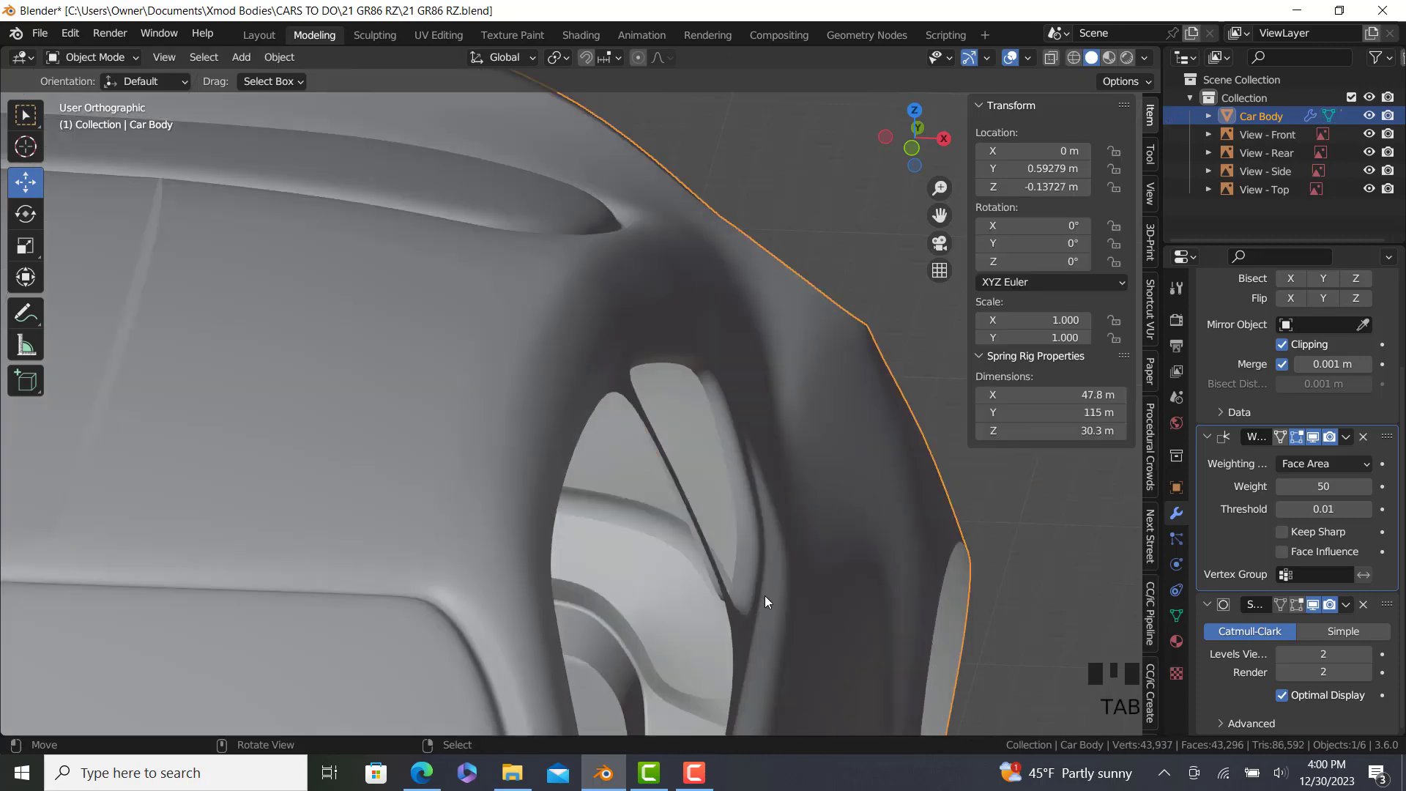
pyautogui.moveTo(764, 596); pyautogui.dragTo(403, 505, button='middle')
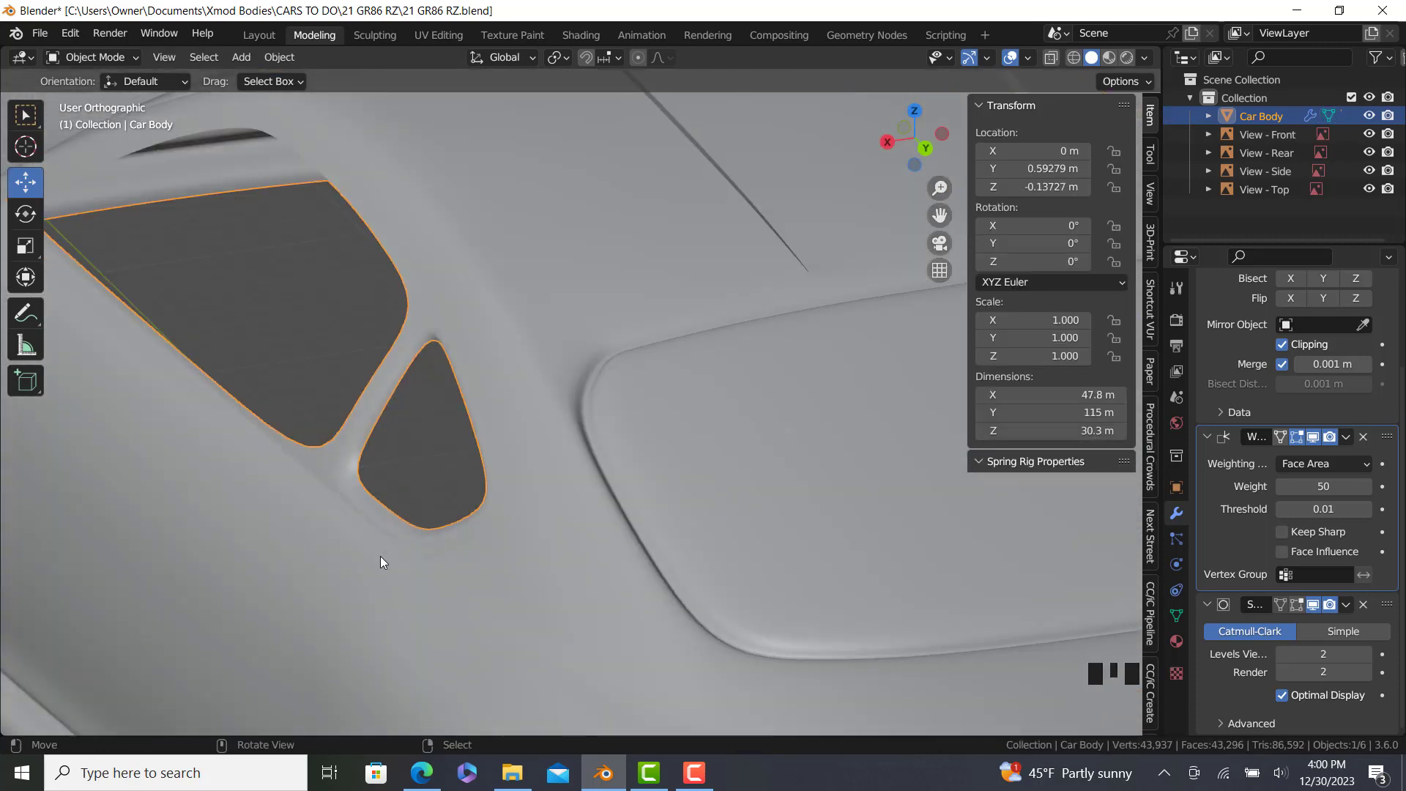
pyautogui.moveTo(448, 355); pyautogui.dragTo(440, 325, button='middle')
pyautogui.scroll(1, 496, 381)
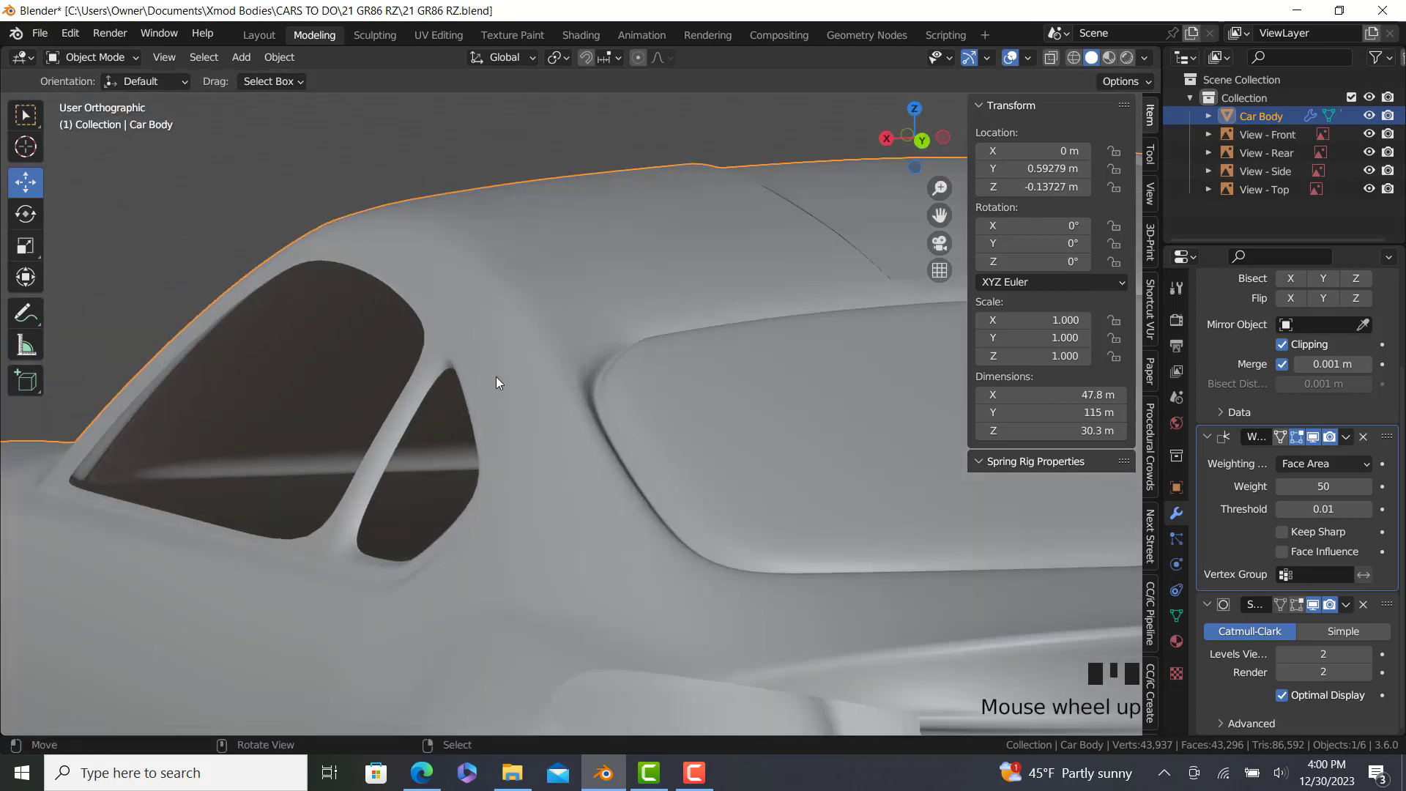
pyautogui.moveTo(410, 417); pyautogui.dragTo(505, 476, button='middle')
# Select the two middle vertices on the quarter window's inner pillar edge and the vertex on its lower rear edge.
pyautogui.press('Tab')
pyautogui.keyDown('shift'); pyautogui.moveTo(462, 480); pyautogui.dragTo(529, 428, button='middle'); pyautogui.keyUp('shift')
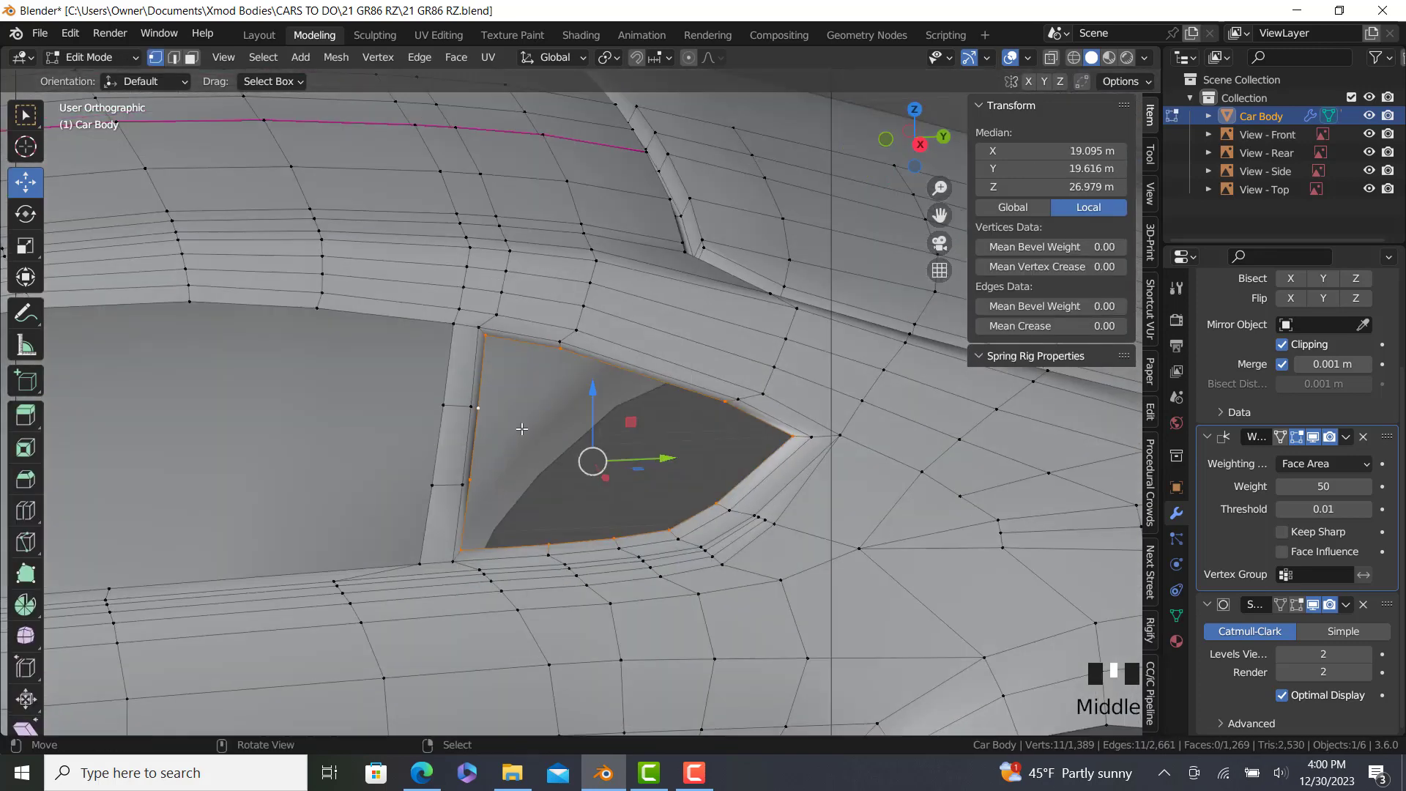
pyautogui.scroll(1, 514, 416)
pyautogui.rightClick(463, 454)
pyautogui.keyDown('ctrl'); pyautogui.rightClick(758, 471); pyautogui.keyUp('ctrl')
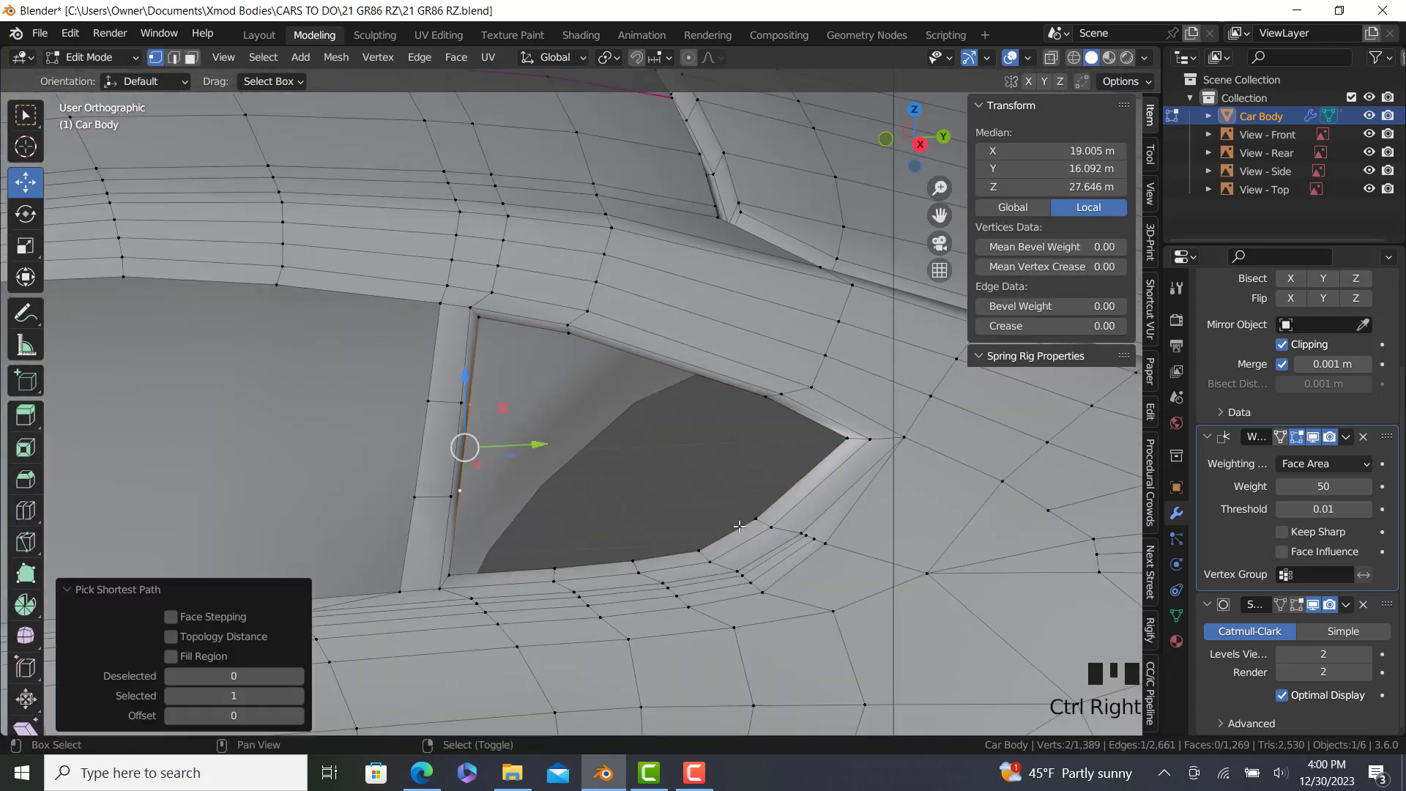
pyautogui.keyDown('shift'); pyautogui.rightClick(747, 517); pyautogui.keyUp('shift')
pyautogui.keyDown('shift'); pyautogui.rightClick(702, 547); pyautogui.keyUp('shift')
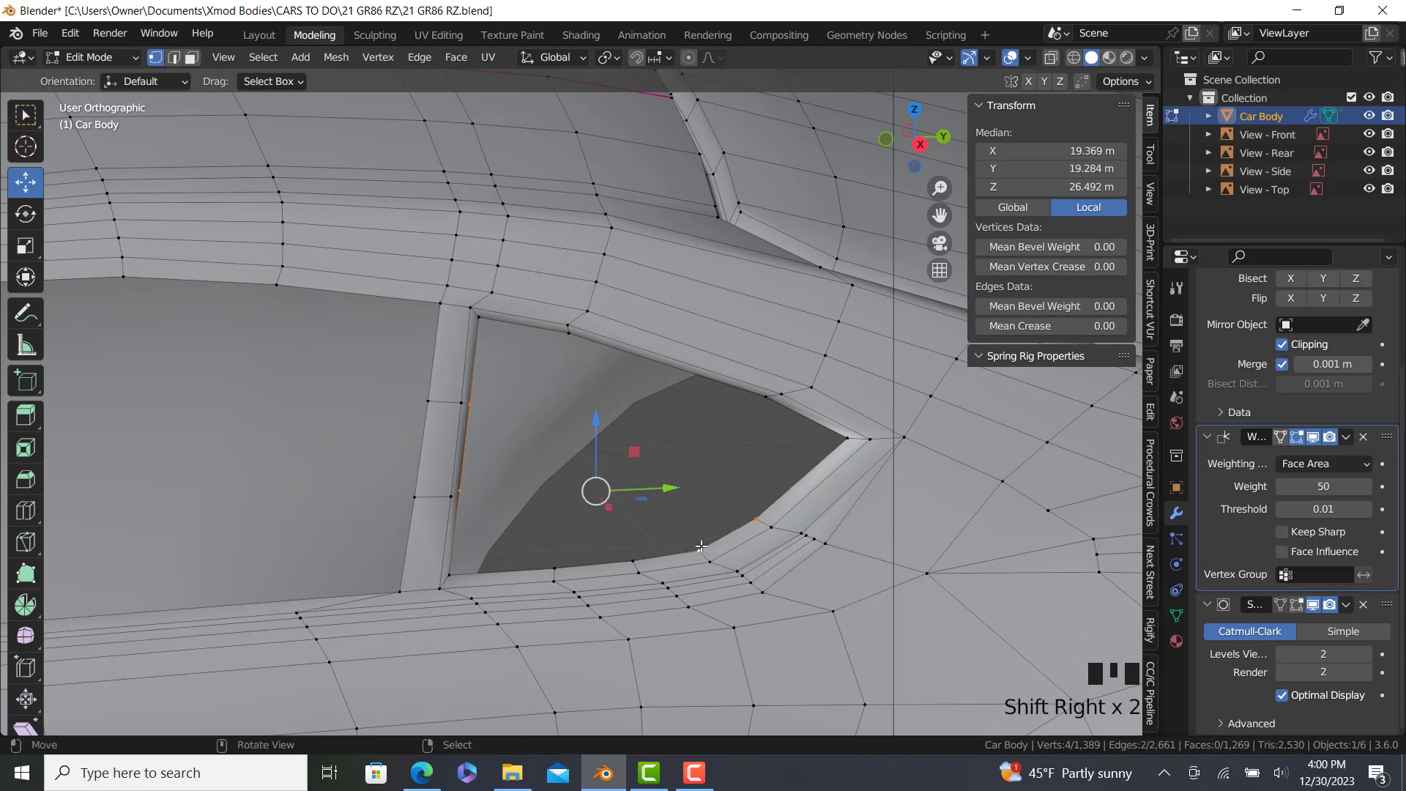
pyautogui.press('f')
pyautogui.press('KP_3')
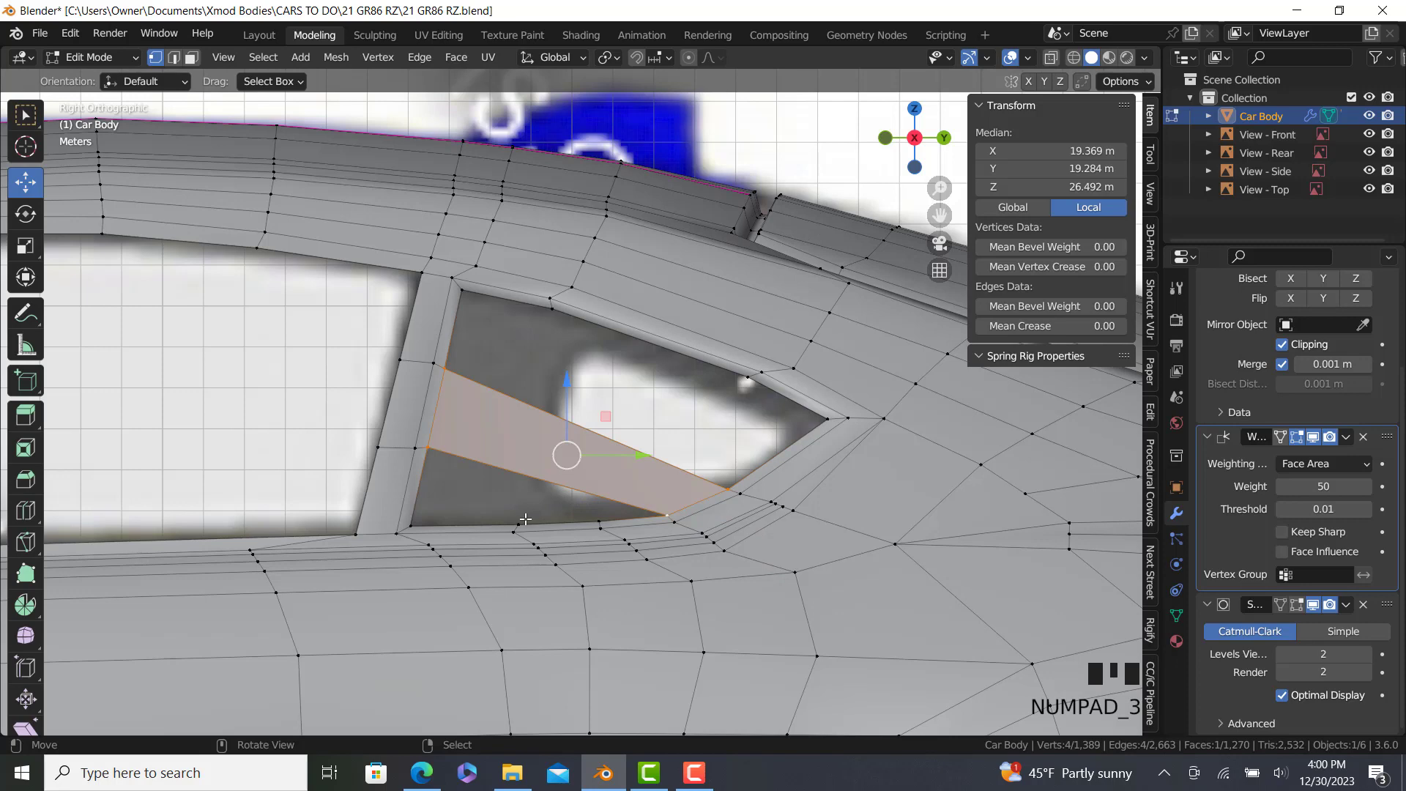
pyautogui.hotkey('ctrl', 'z')
pyautogui.hotkey('ctrl', 'z')
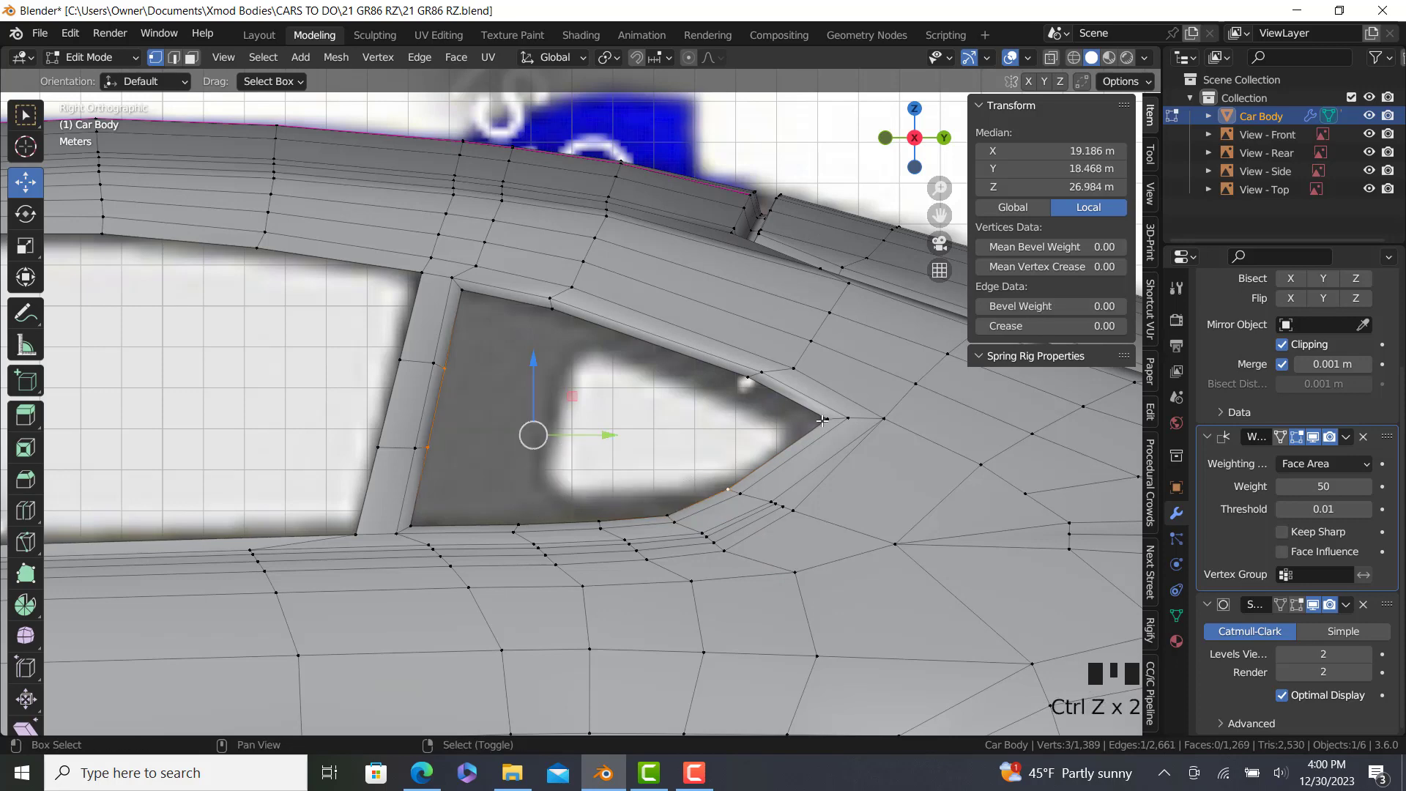
# Add the quarter window's rear tip vertex to the selection and fill a face across the middle of the opening.
pyautogui.keyDown('shift'); pyautogui.rightClick(822, 420); pyautogui.keyUp('shift')
pyautogui.press('f')
pyautogui.rightClick(828, 419)
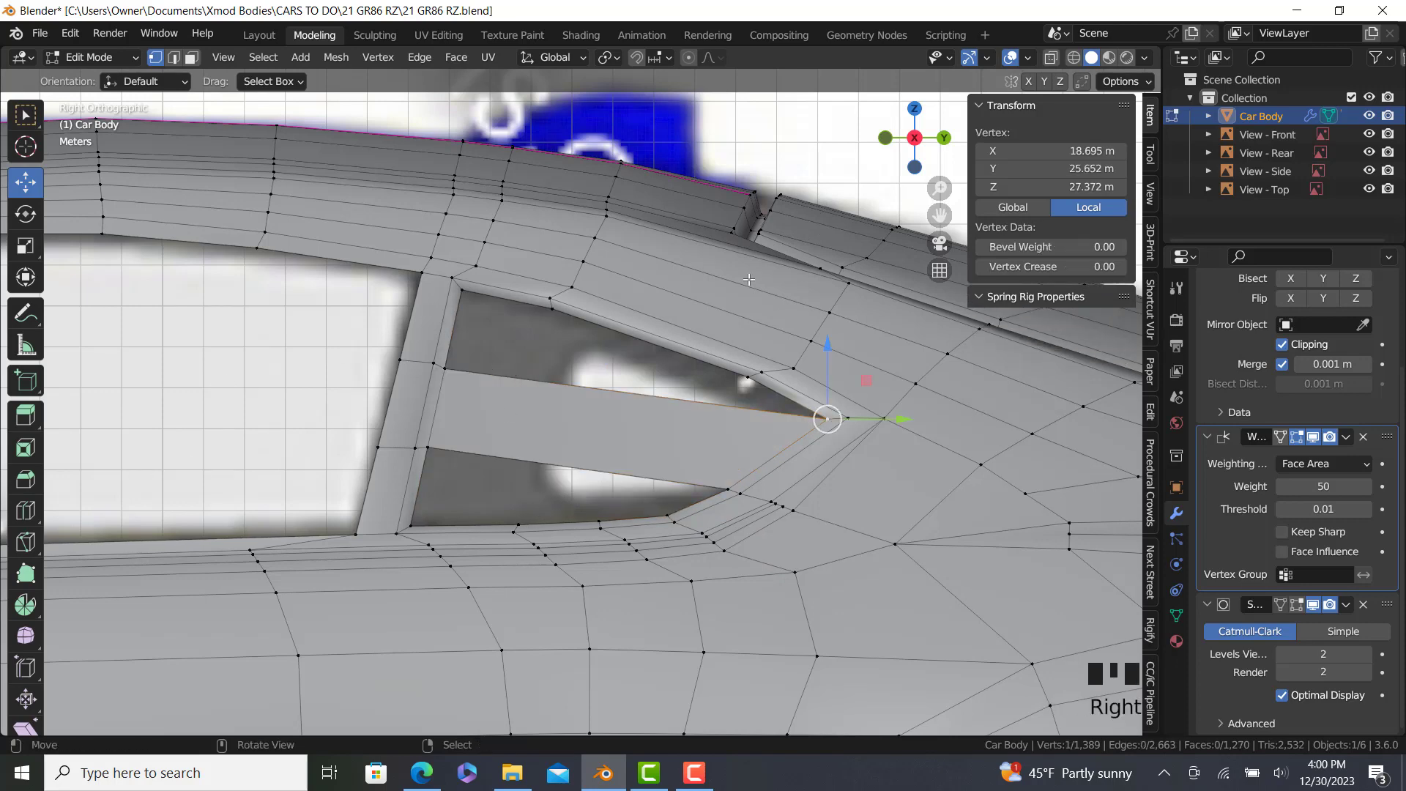
pyautogui.moveTo(758, 279); pyautogui.dragTo(688, 208, button='middle')
pyautogui.scroll(-3, 725, 169)
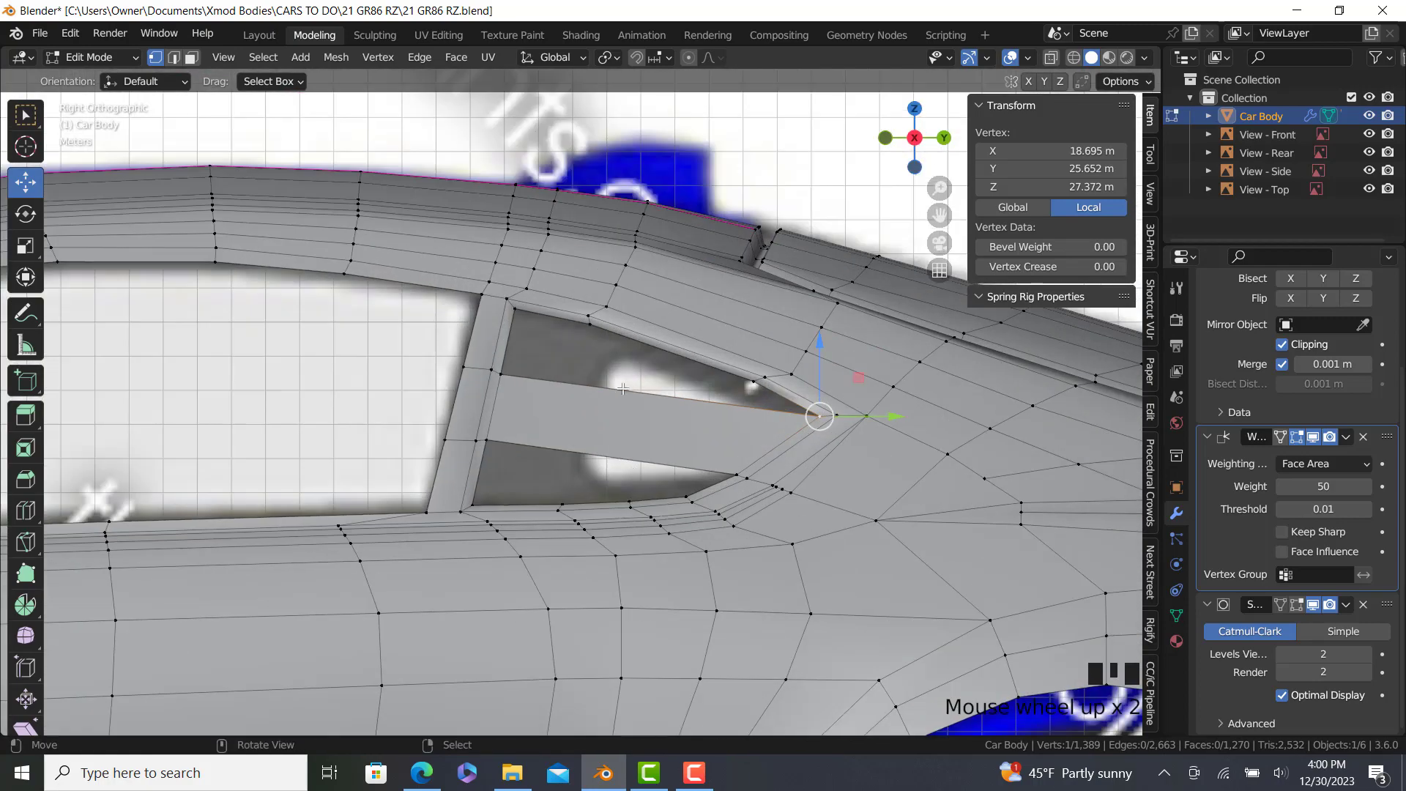
# Cut one loop across the new middle strip at factor -0.683 and move it rearward.
pyautogui.scroll(2, 622, 478)
pyautogui.click(26, 512)
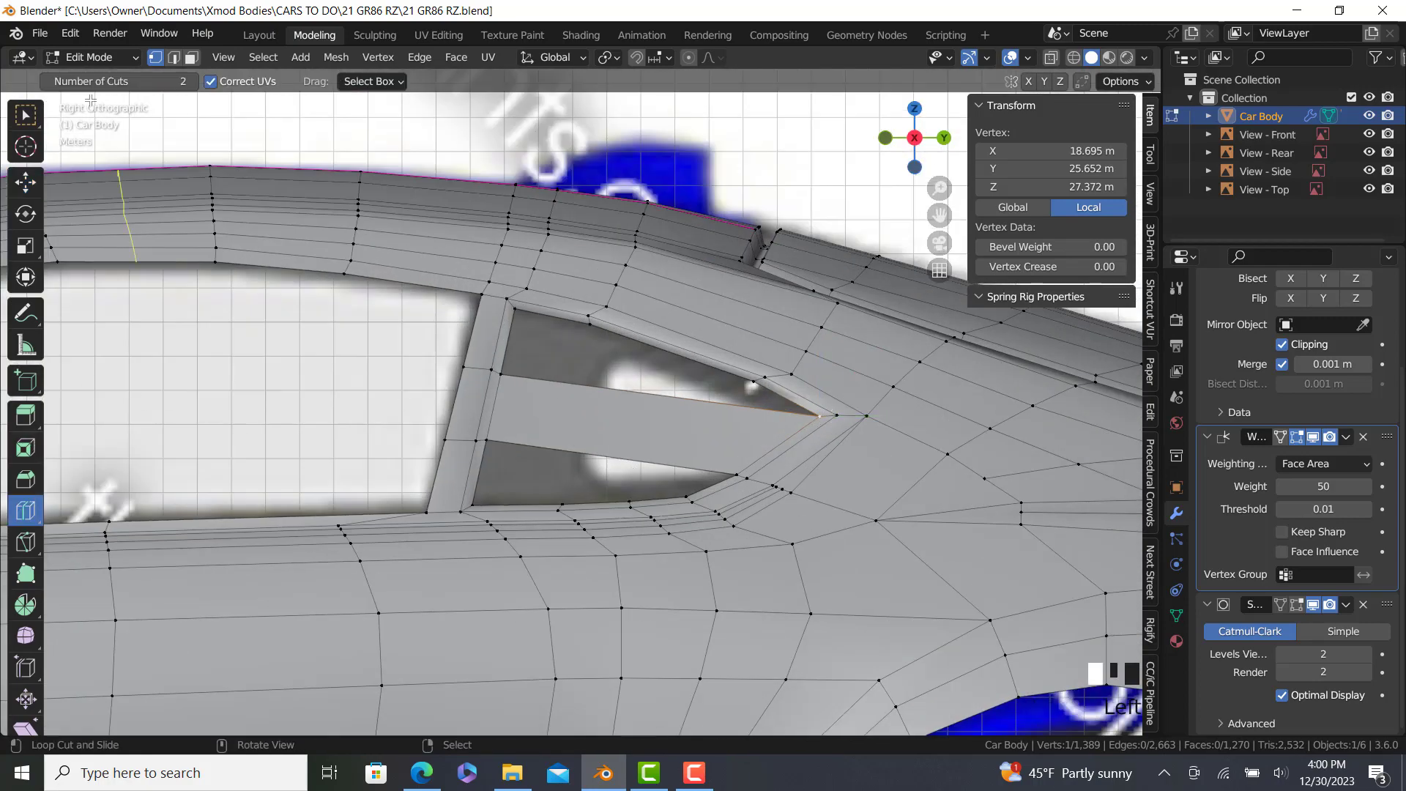
pyautogui.click(49, 83)
pyautogui.moveTo(635, 415); pyautogui.dragTo(530, 381)
pyautogui.click(25, 183)
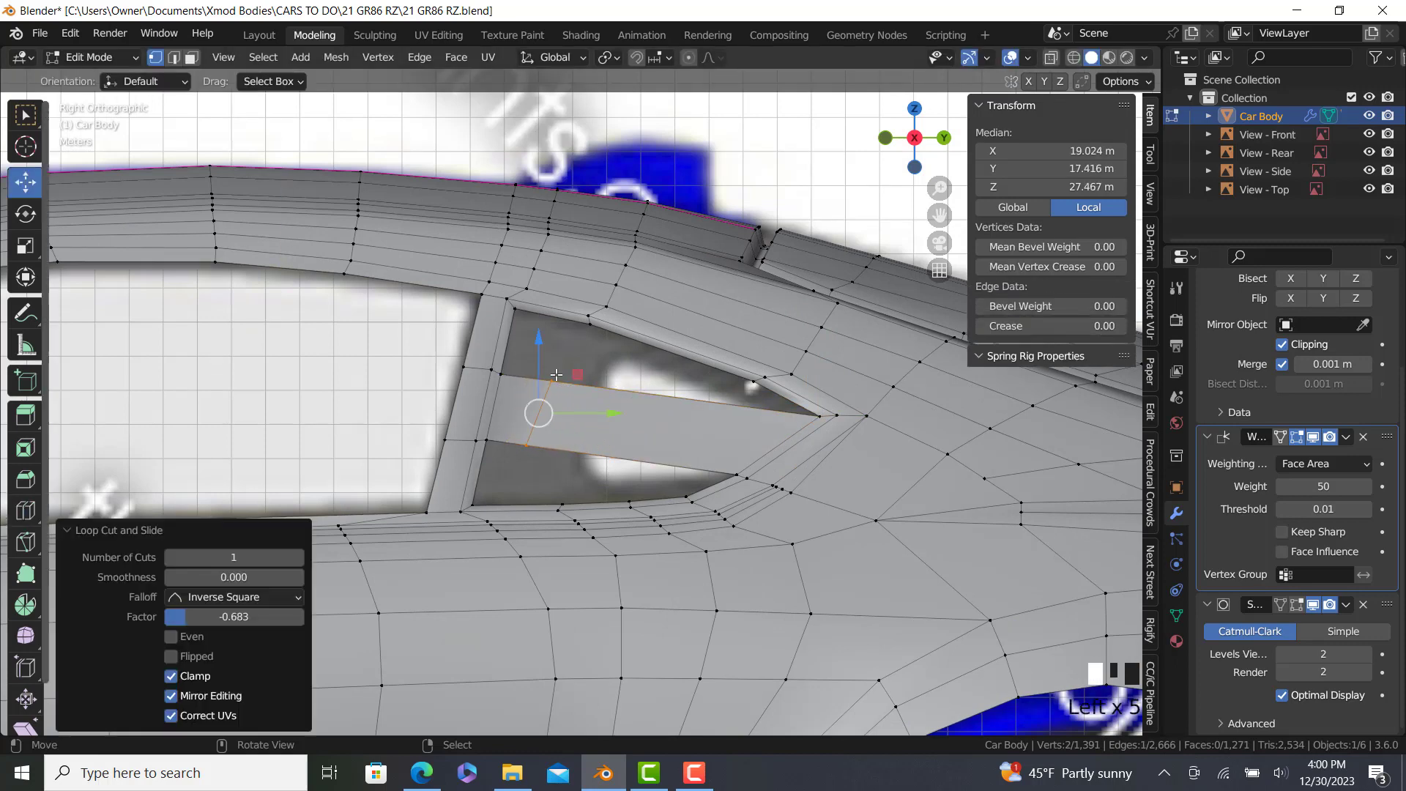
pyautogui.moveTo(615, 420)
pyautogui.mouseDown()
pyautogui.moveTo(638, 424)
pyautogui.moveTo(618, 403)
pyautogui.mouseUp()
# Fill the front and rear parts of the quarter window gap above the middle strip with faces.
pyautogui.rightClick(602, 381)
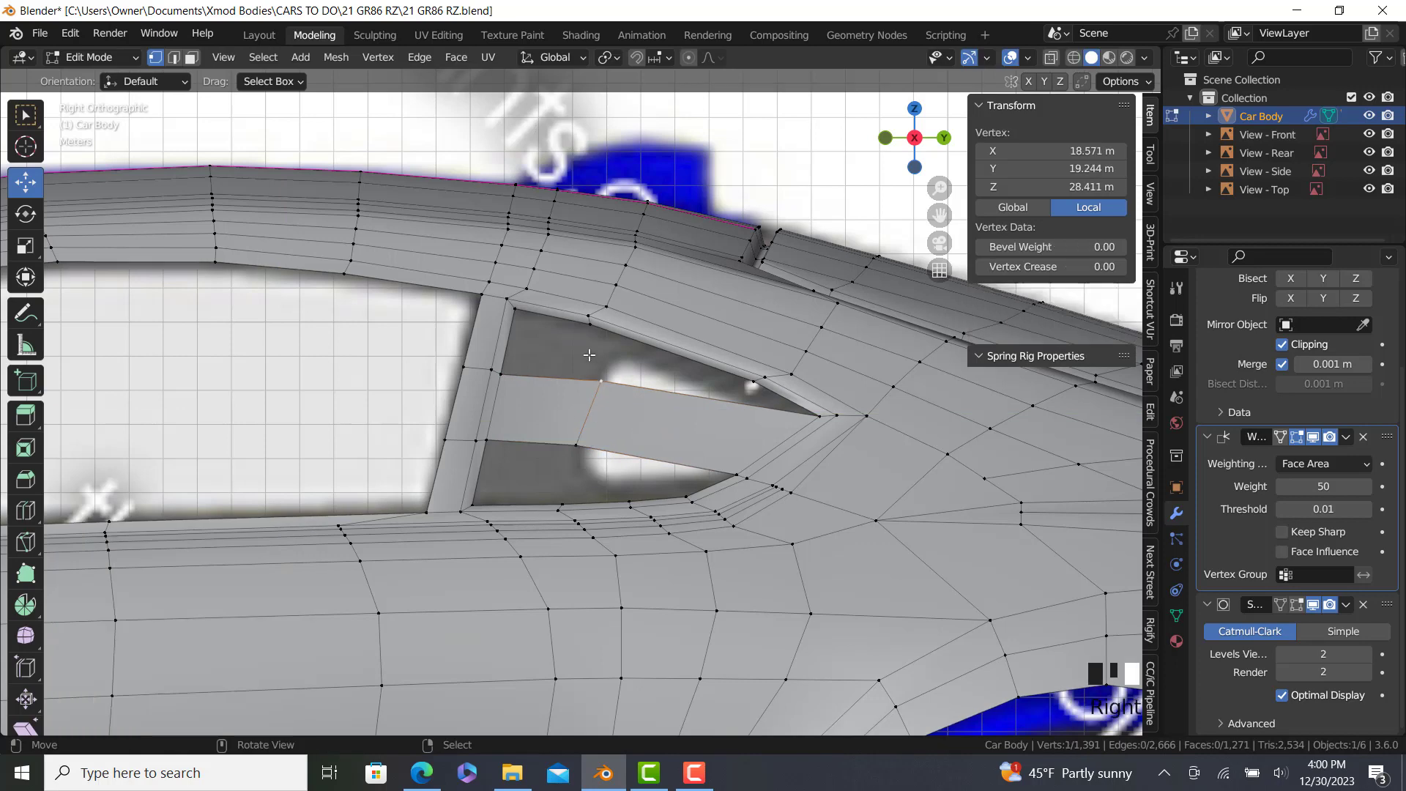
pyautogui.keyDown('ctrl'); pyautogui.rightClick(590, 324); pyautogui.keyUp('ctrl')
pyautogui.press('f')
pyautogui.rightClick(591, 325)
pyautogui.keyDown('ctrl'); pyautogui.rightClick(807, 419); pyautogui.keyUp('ctrl')
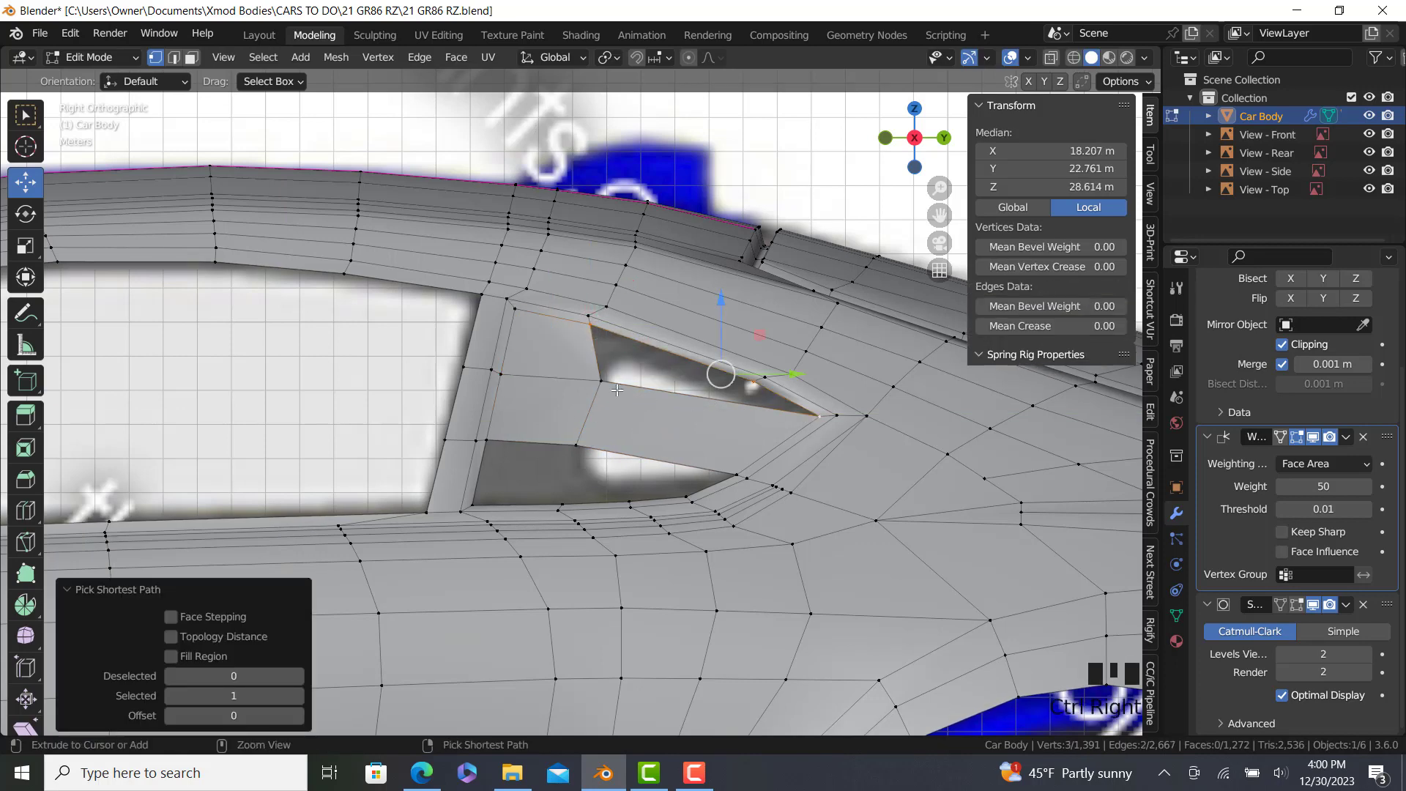
pyautogui.press('f')
# Fill the front part of the quarter window's lower gap with a face.
pyautogui.rightClick(577, 444)
pyautogui.keyDown('ctrl'); pyautogui.rightClick(564, 498); pyautogui.keyUp('ctrl')
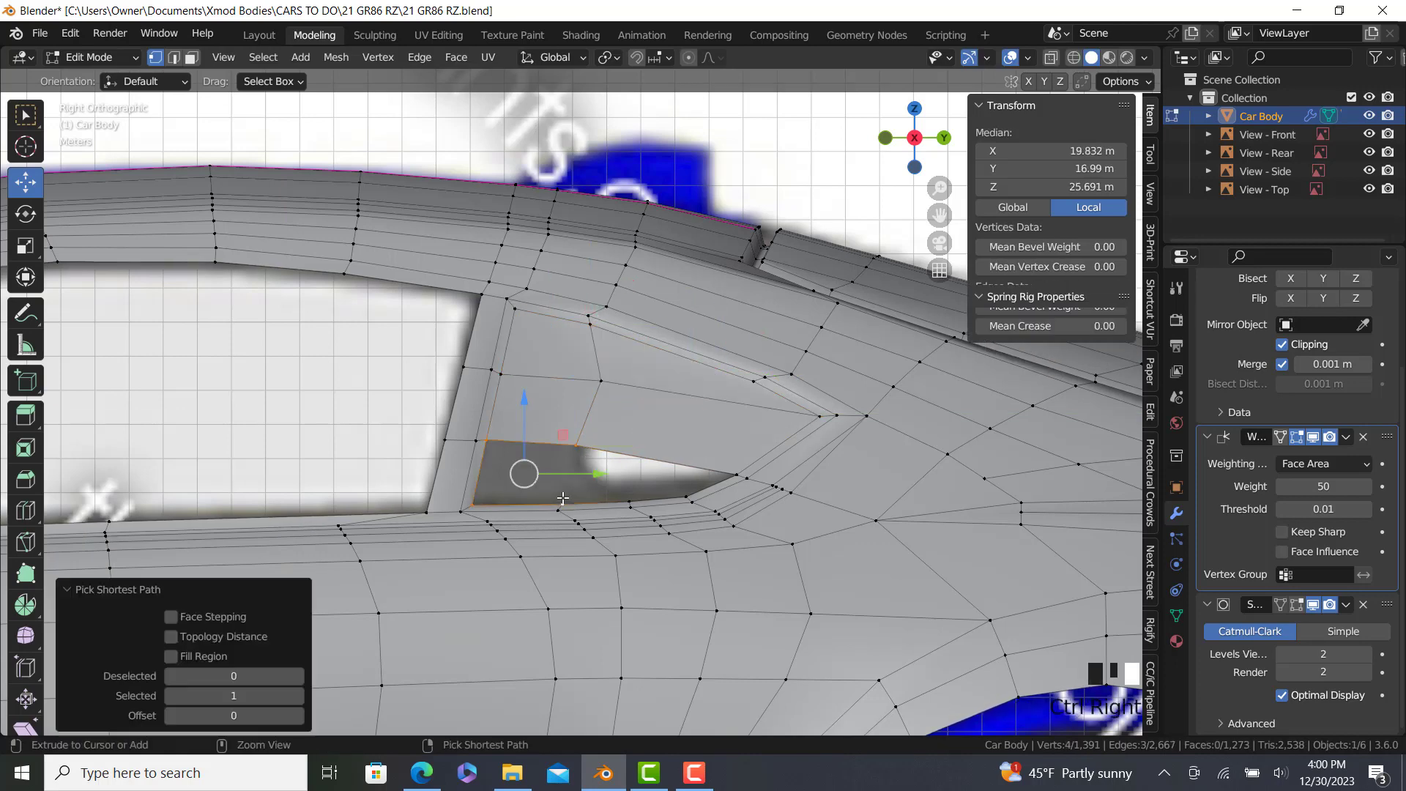
pyautogui.press('f')
pyautogui.rightClick(628, 503)
# Cut one loop through the rear of the quarter window panel and roof side at factor -0.061 and move it 0.19678 m along Y.
pyautogui.scroll(3, 678, 489)
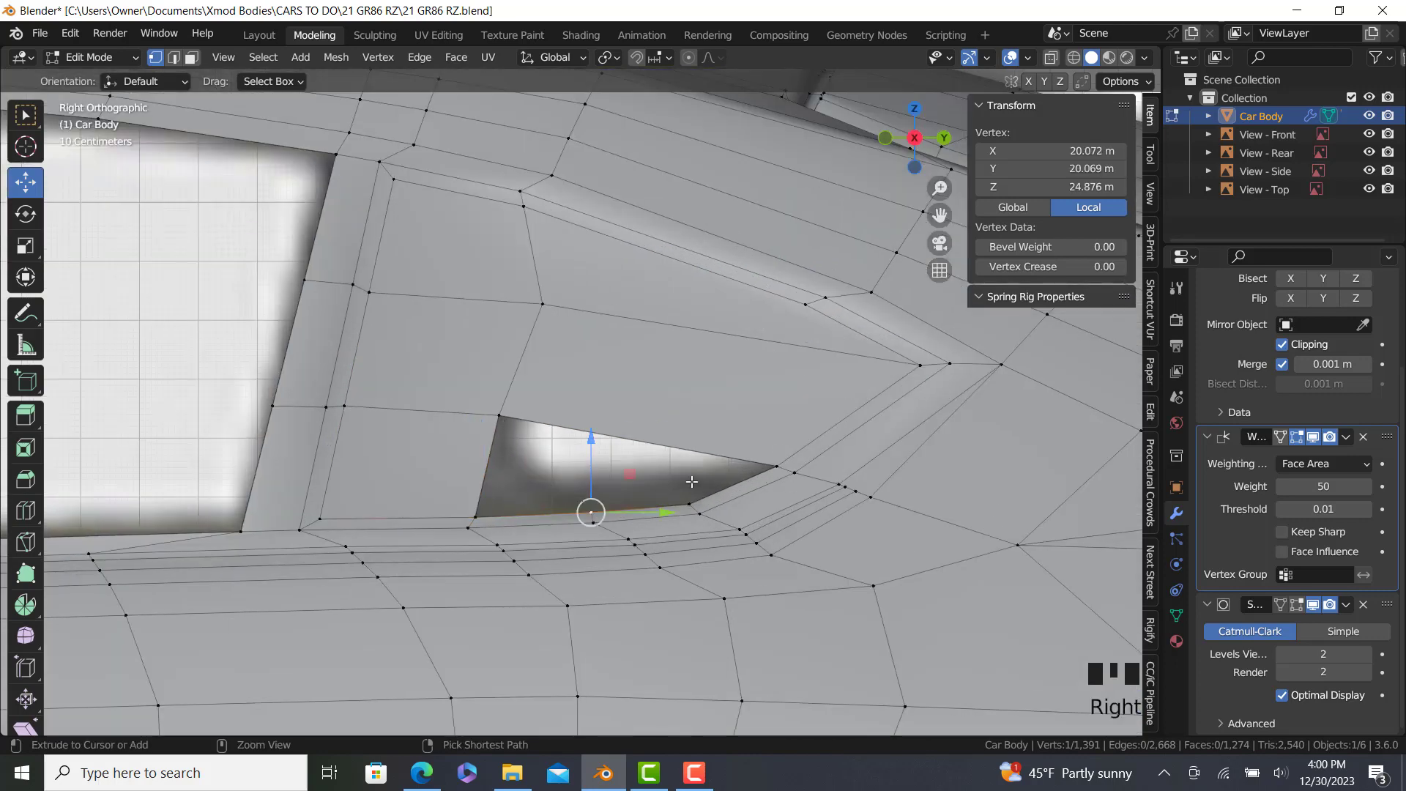
pyautogui.scroll(-3, 691, 482)
pyautogui.scroll(2, 692, 482)
pyautogui.click(25, 510)
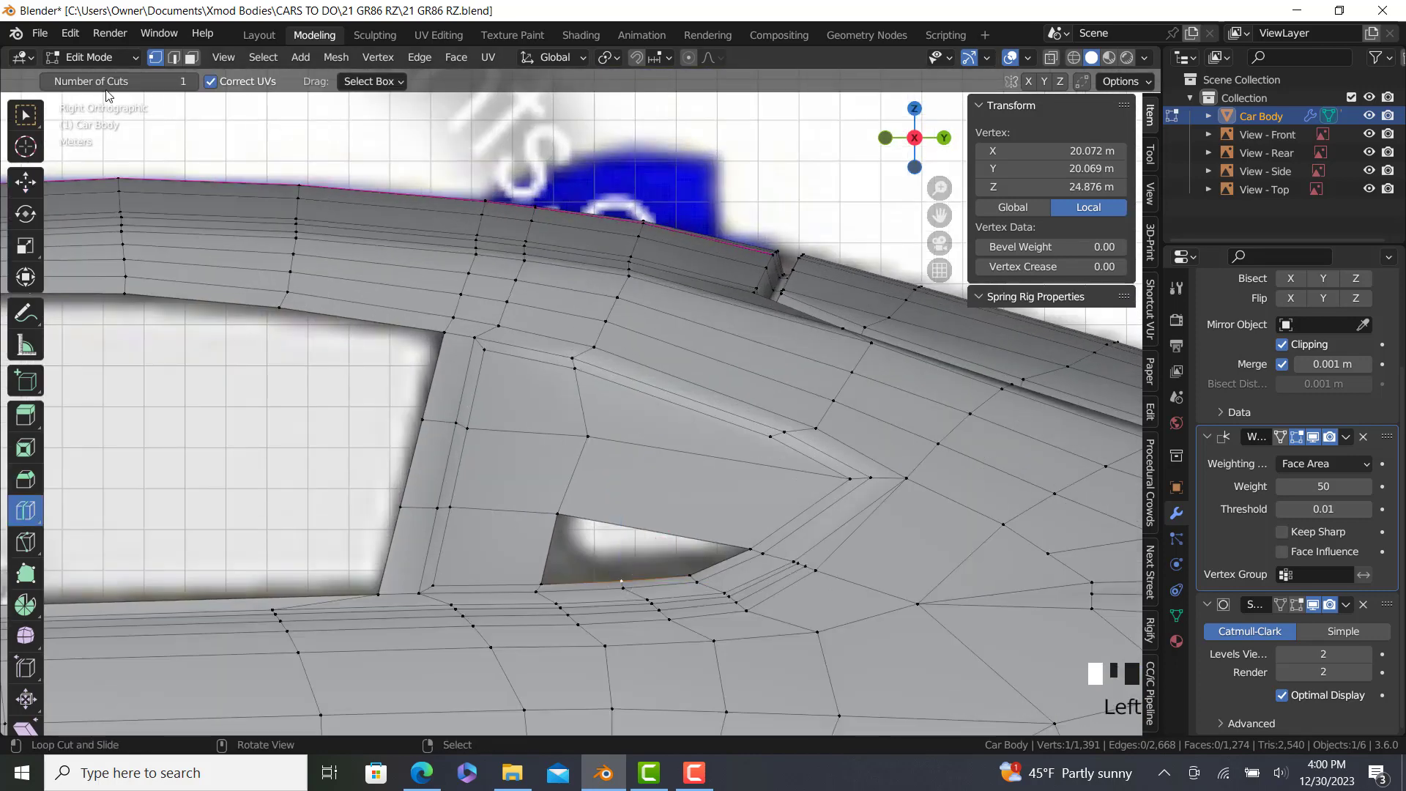
pyautogui.moveTo(712, 384); pyautogui.dragTo(704, 375)
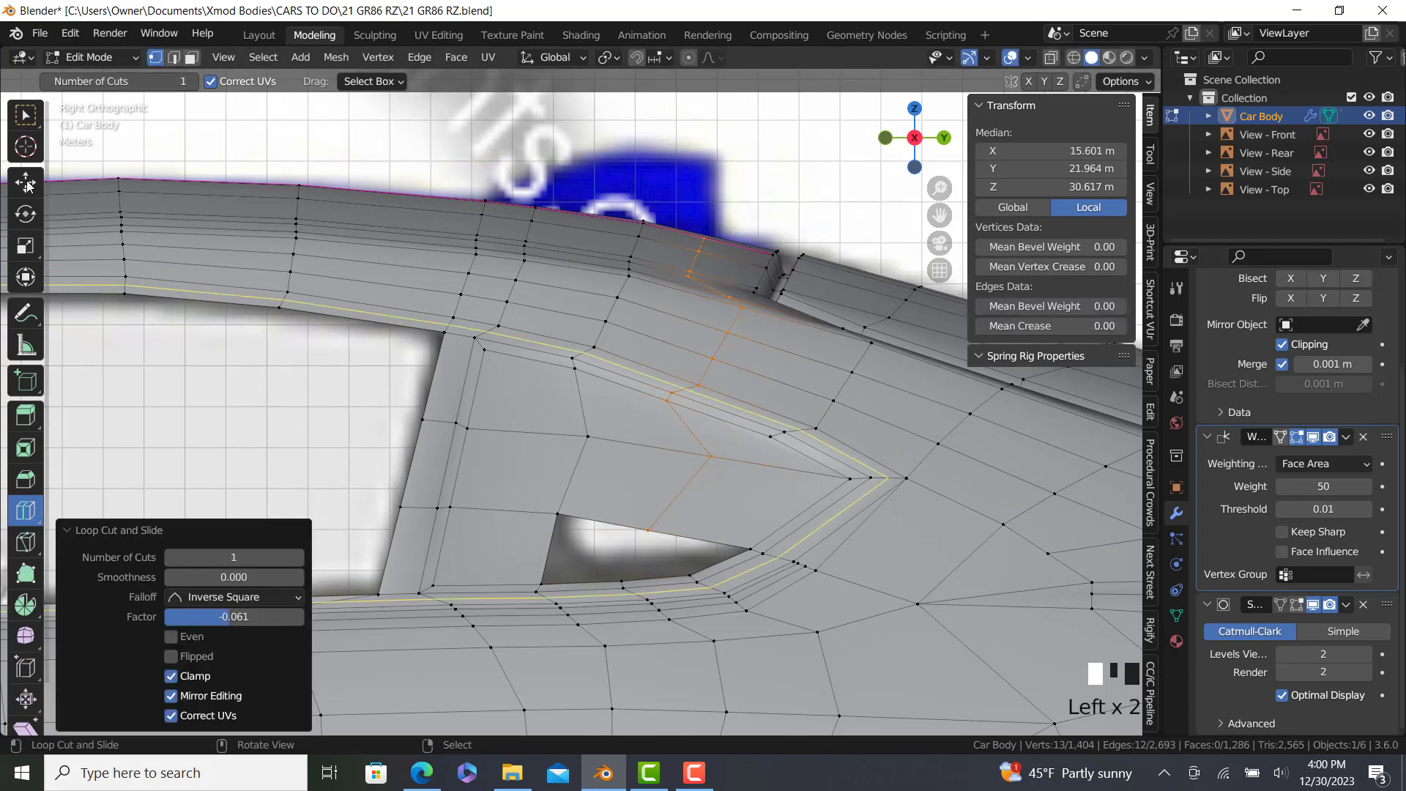
pyautogui.hotkey('shift', 'space')
pyautogui.press('g')
pyautogui.moveTo(774, 343); pyautogui.dragTo(782, 347)
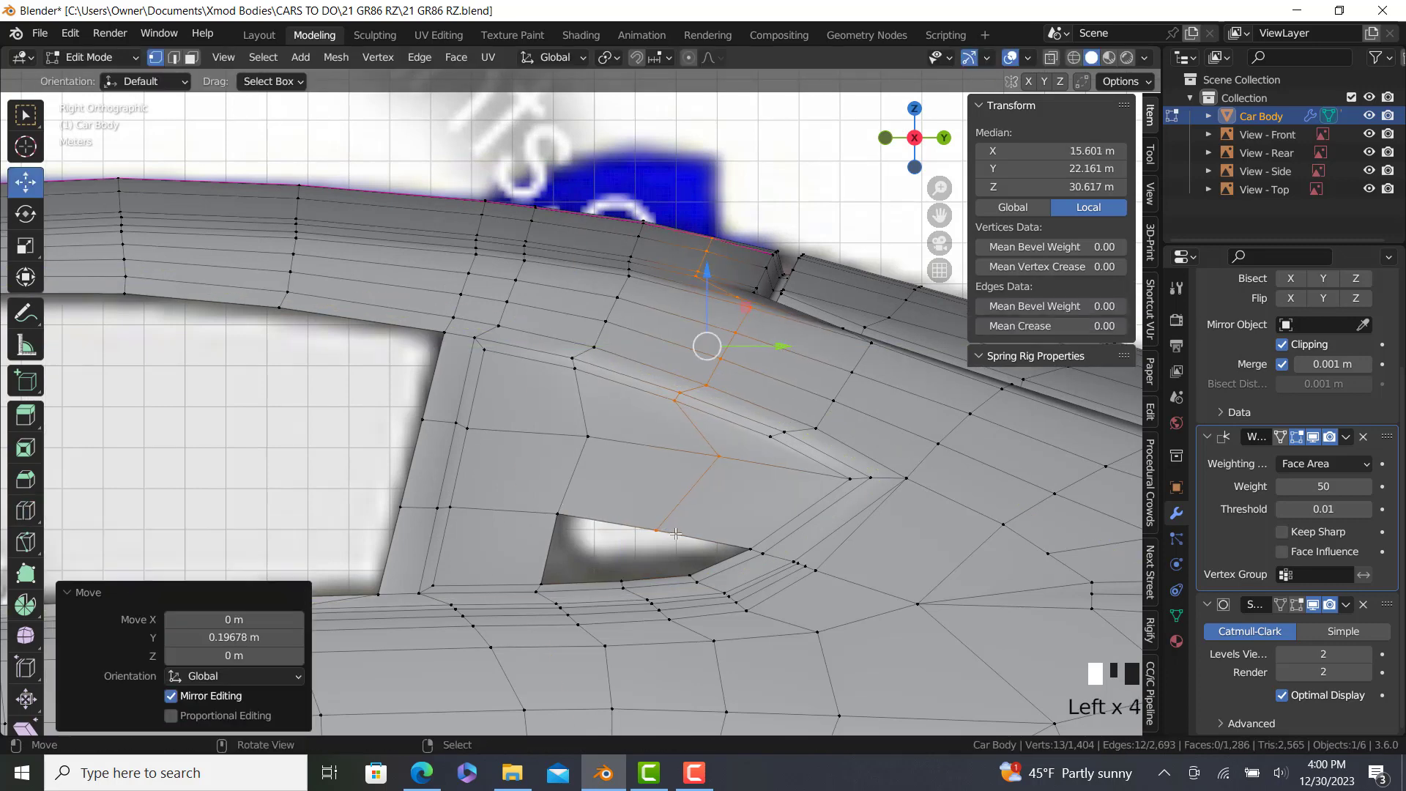
# Fill the rear and middle parts of the quarter window's lower gap with faces to close the panel.
pyautogui.rightClick(668, 535)
pyautogui.keyDown('ctrl'); pyautogui.rightClick(625, 567); pyautogui.keyUp('ctrl')
pyautogui.press('f')
pyautogui.rightClick(625, 569)
pyautogui.keyDown('ctrl'); pyautogui.rightClick(561, 517); pyautogui.keyUp('ctrl')
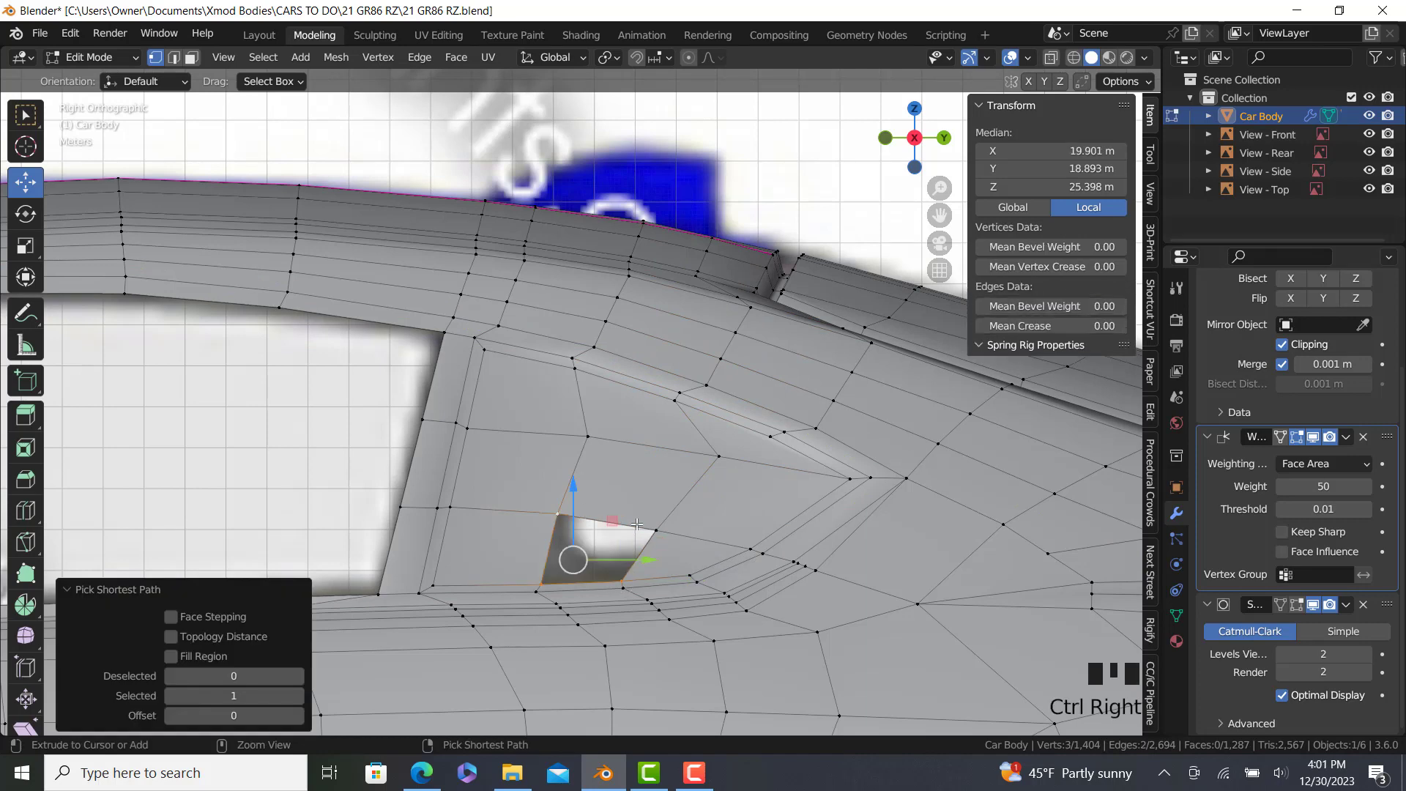
pyautogui.keyDown('ctrl'); pyautogui.rightClick(662, 522); pyautogui.keyUp('ctrl')
pyautogui.press('f')
pyautogui.rightClick(664, 518)
# Examine the smoothed body surface around the rear end of the roof groove and the rear window edge.
pyautogui.press('Tab')
pyautogui.moveTo(586, 472); pyautogui.dragTo(628, 390, button='middle')
pyautogui.scroll(5, 628, 390)
pyautogui.press('Tab')
pyautogui.scroll(3, 584, 467)
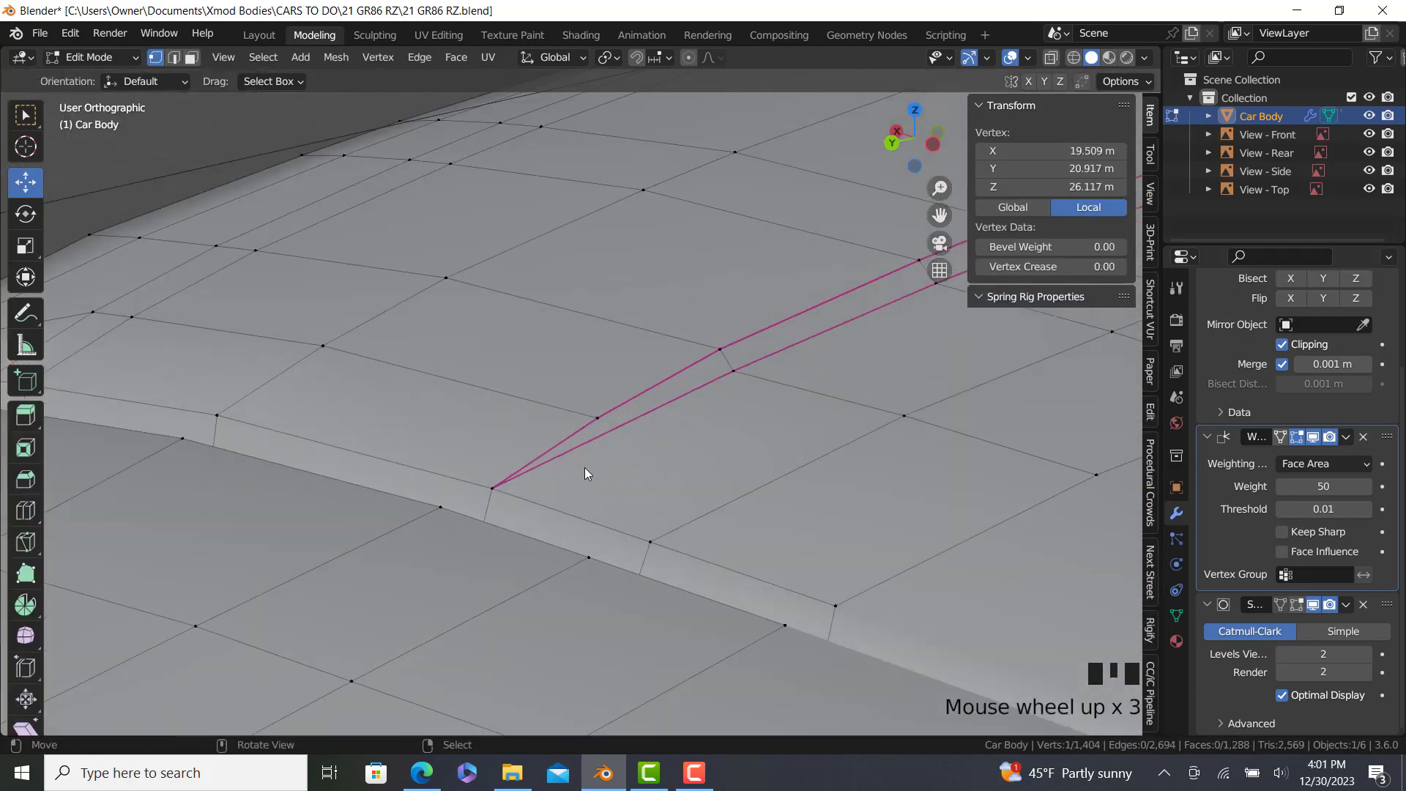
pyautogui.press('Tab')
pyautogui.moveTo(581, 469); pyautogui.dragTo(630, 542, button='middle')
pyautogui.press('Tab')
# Select the edge column between the roof groove and the rear window corner and edge-slide it rearward at factor 0.596.
pyautogui.scroll(-6, 651, 518)
pyautogui.scroll(-2, 689, 485)
pyautogui.scroll(3, 674, 351)
pyautogui.keyDown('ctrl'); pyautogui.click(651, 483); pyautogui.keyUp('ctrl')
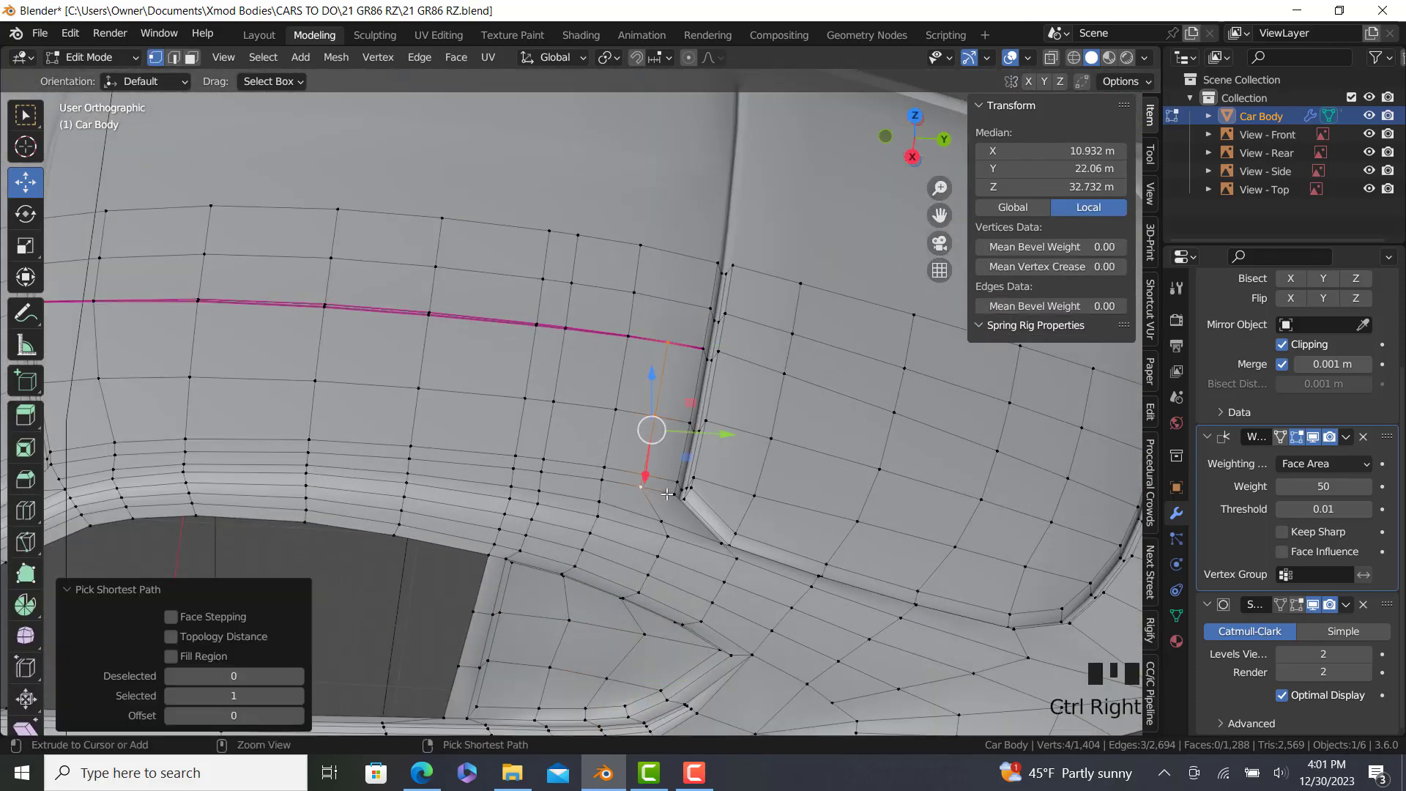
pyautogui.press('g')
pyautogui.press('g')
pyautogui.click(805, 502)
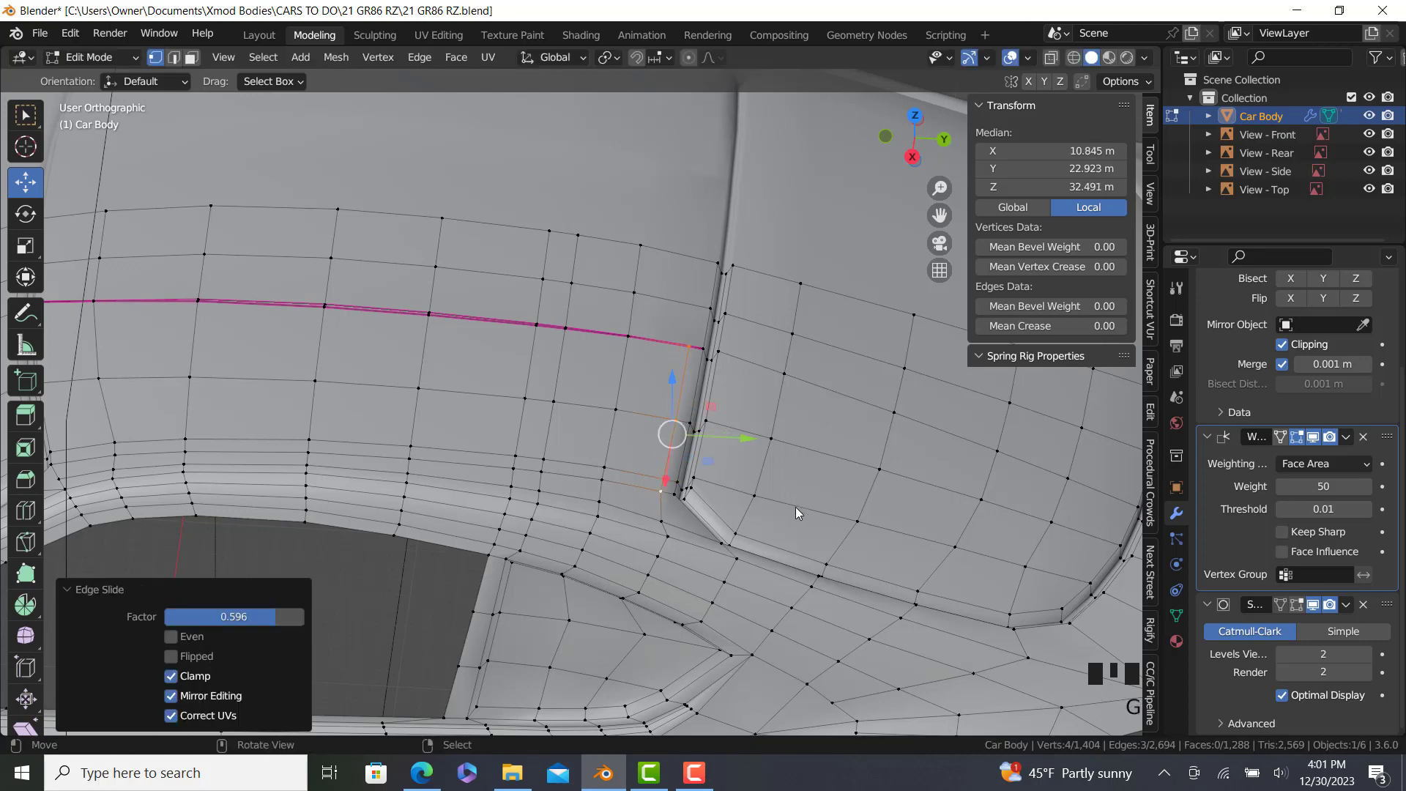
# Crease the roof's rear edge from the car's centre line to the end of the roof groove at 0.990.
pyautogui.press('Tab')
pyautogui.scroll(-3, 753, 485)
pyautogui.moveTo(753, 484); pyautogui.dragTo(664, 463, button='middle')
pyautogui.scroll(4, 732, 479)
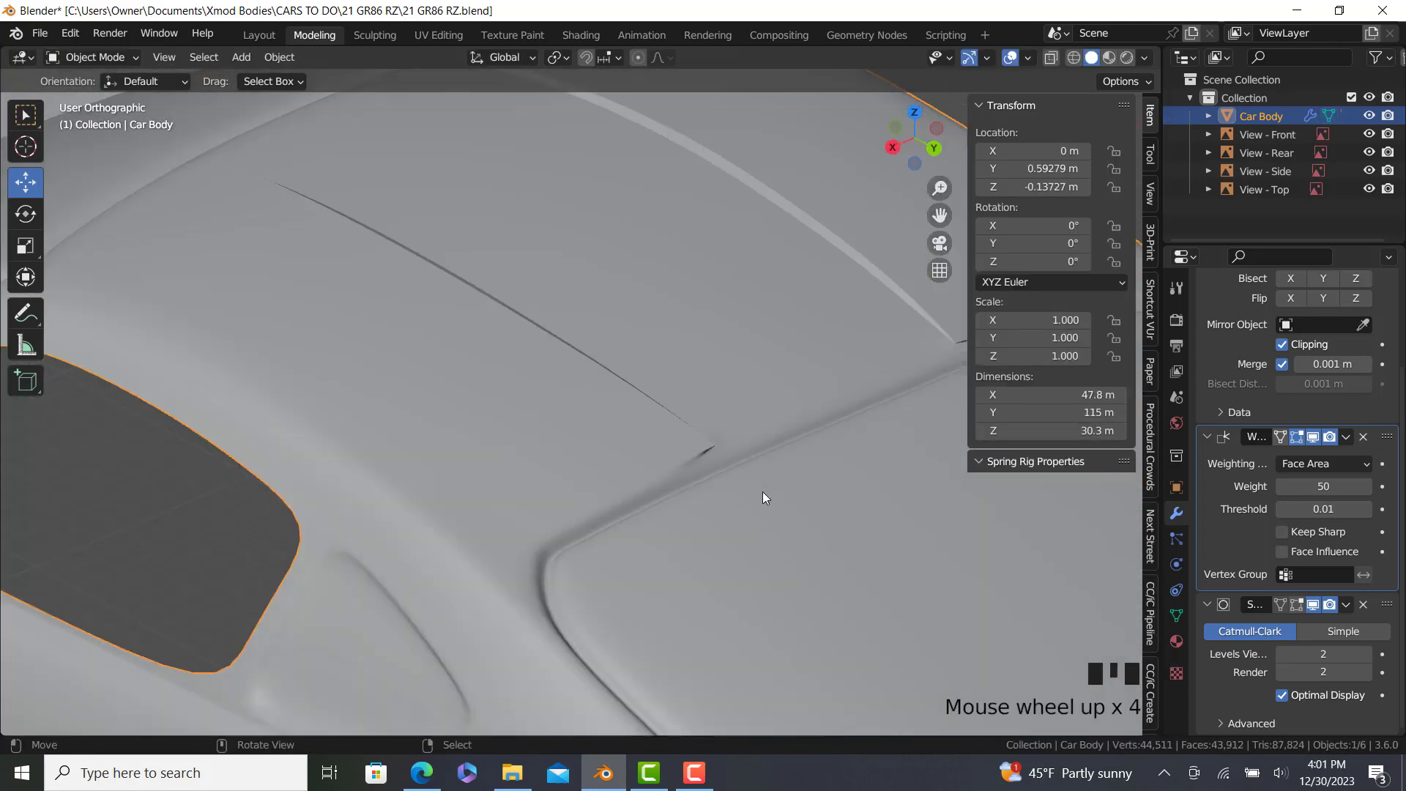
pyautogui.moveTo(763, 493); pyautogui.dragTo(571, 500, button='middle')
pyautogui.press('Tab')
pyautogui.moveTo(649, 561); pyautogui.dragTo(643, 552, button='middle')
pyautogui.rightClick(674, 556)
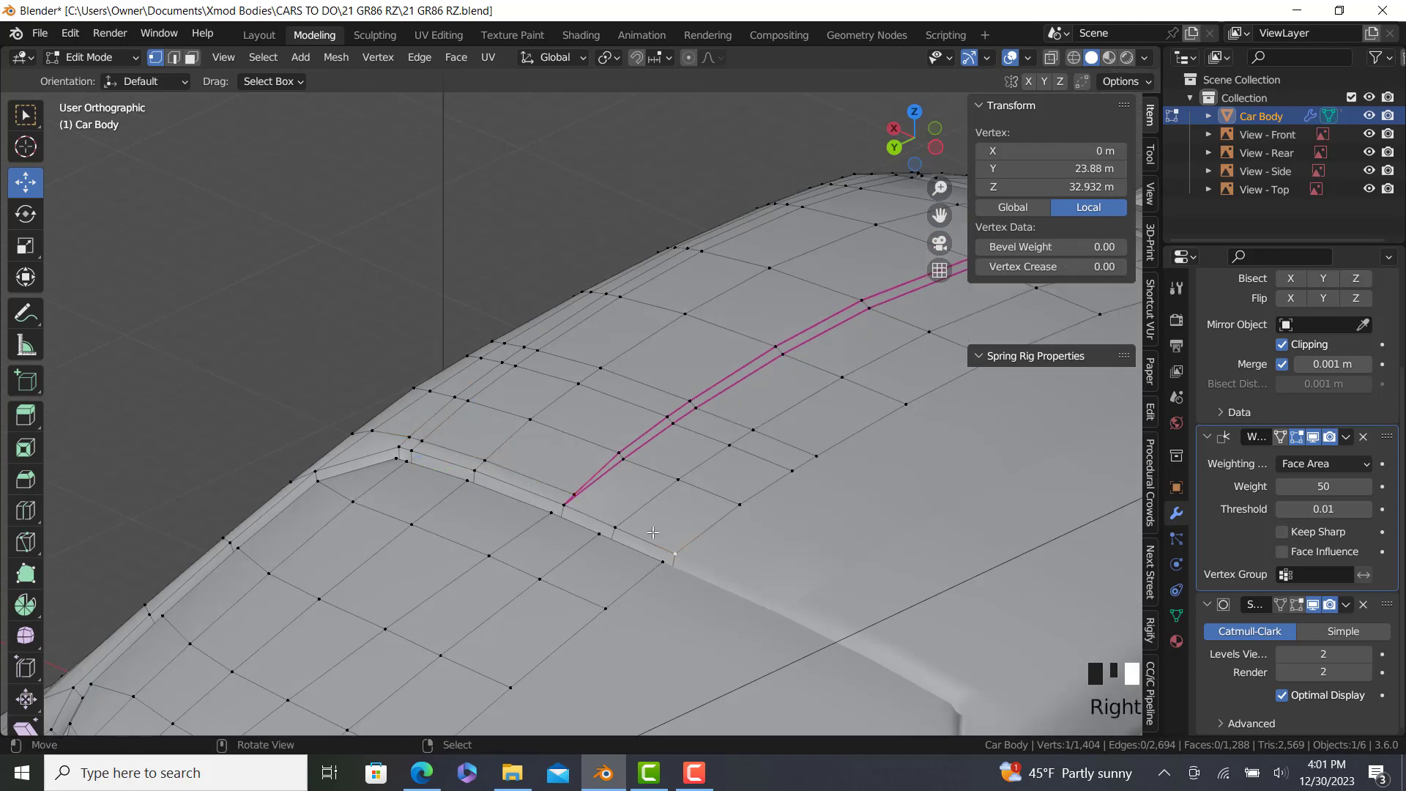
pyautogui.keyDown('ctrl'); pyautogui.rightClick(570, 506); pyautogui.keyUp('ctrl')
pyautogui.press('4')
pyautogui.hotkey('shift', 'e')
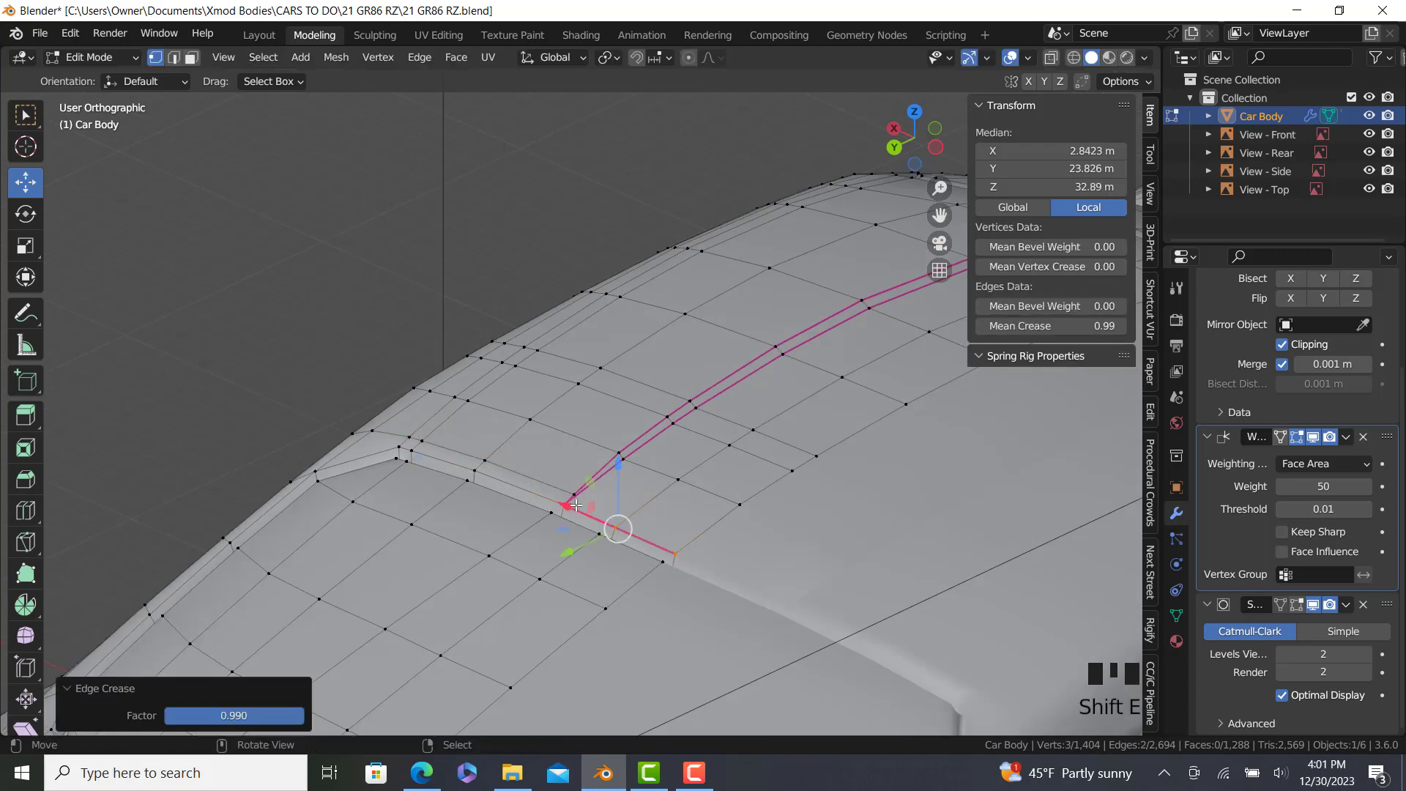
# Select the whole boundary loop of the side door window opening.
pyautogui.press('Tab')
pyautogui.moveTo(554, 521); pyautogui.dragTo(280, 568, button='middle')
pyautogui.press('Tab')
pyautogui.scroll(5, 736, 491)
pyautogui.rightClick(809, 394)
pyautogui.keyDown('ctrl'); pyautogui.rightClick(368, 544); pyautogui.keyUp('ctrl')
pyautogui.keyDown('ctrl'); pyautogui.rightClick(902, 459); pyautogui.keyUp('ctrl')
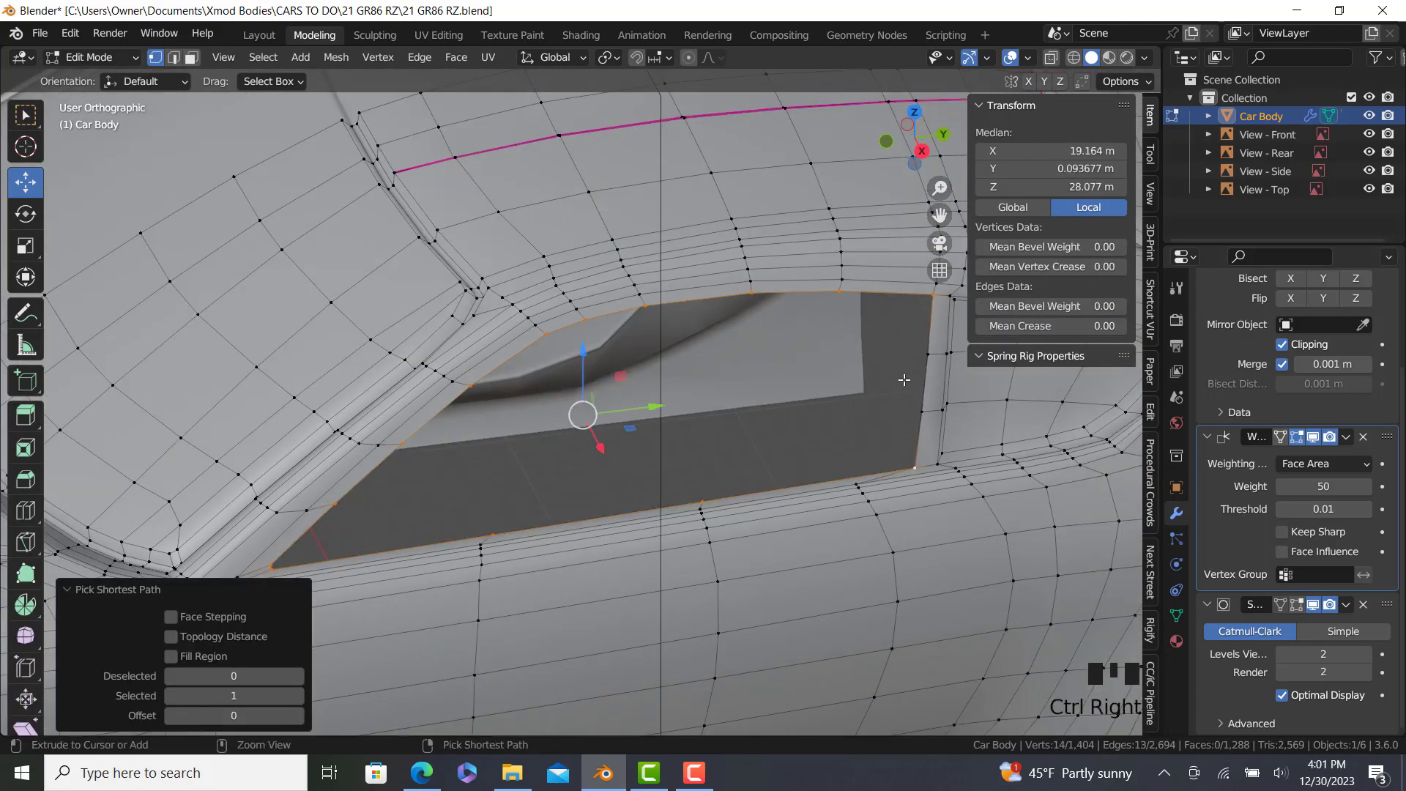
pyautogui.keyDown('ctrl'); pyautogui.rightClick(905, 375); pyautogui.keyUp('ctrl')
# Extrude the window boundary inward at scale 0.953 and shrink it along Z to 0.949.
pyautogui.press('KP_3')
pyautogui.press('e')
pyautogui.press('s')
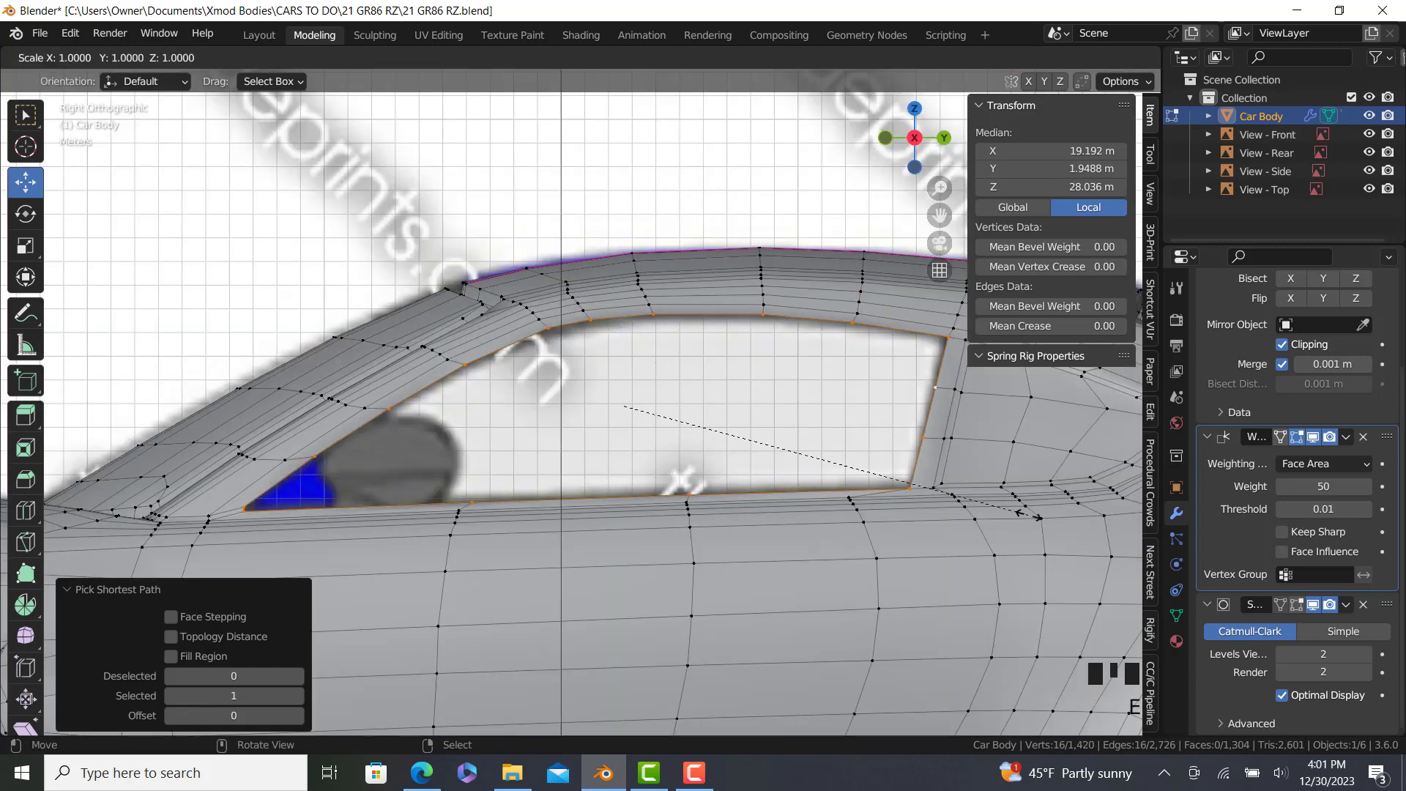
pyautogui.click(1010, 513)
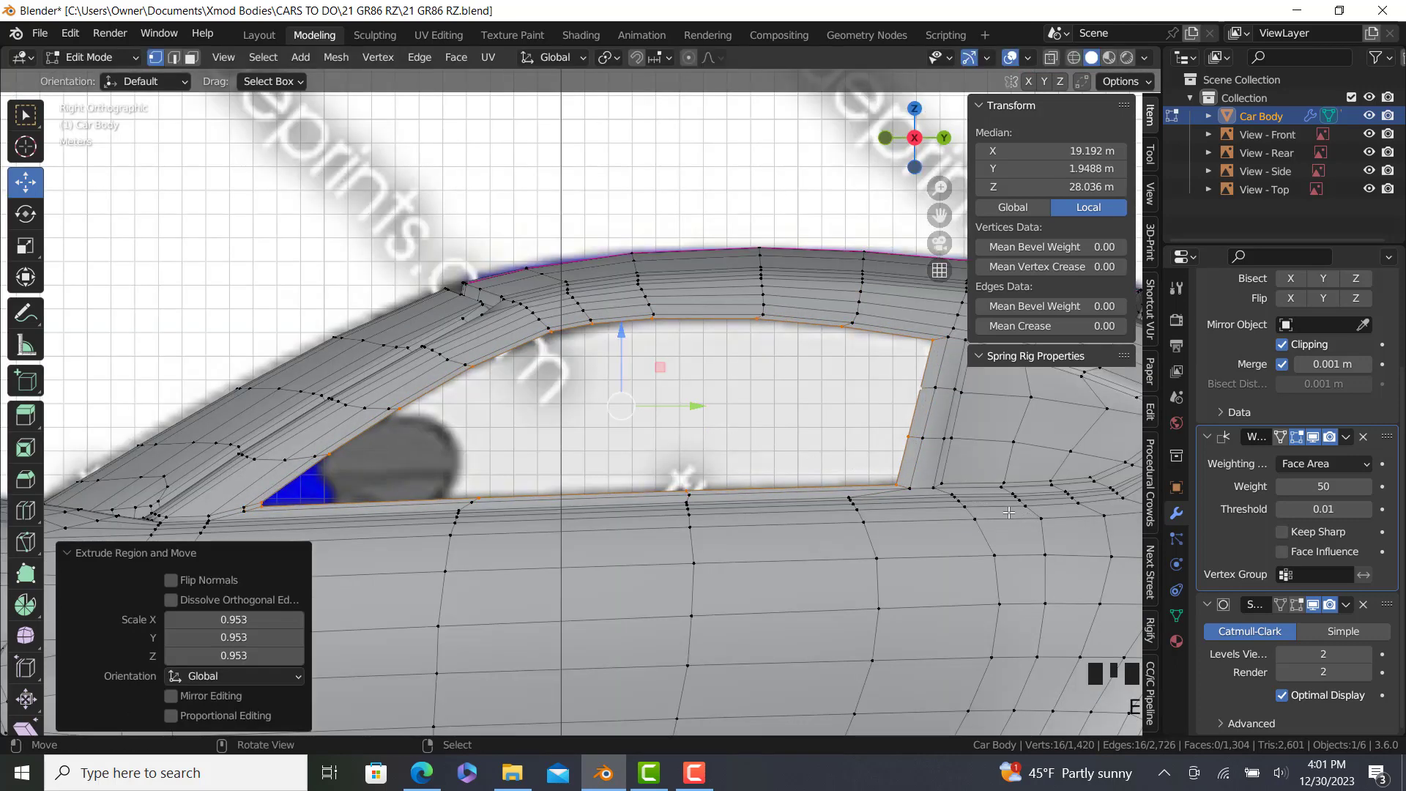
pyautogui.press('s')
pyautogui.press('z')
pyautogui.click(988, 504)
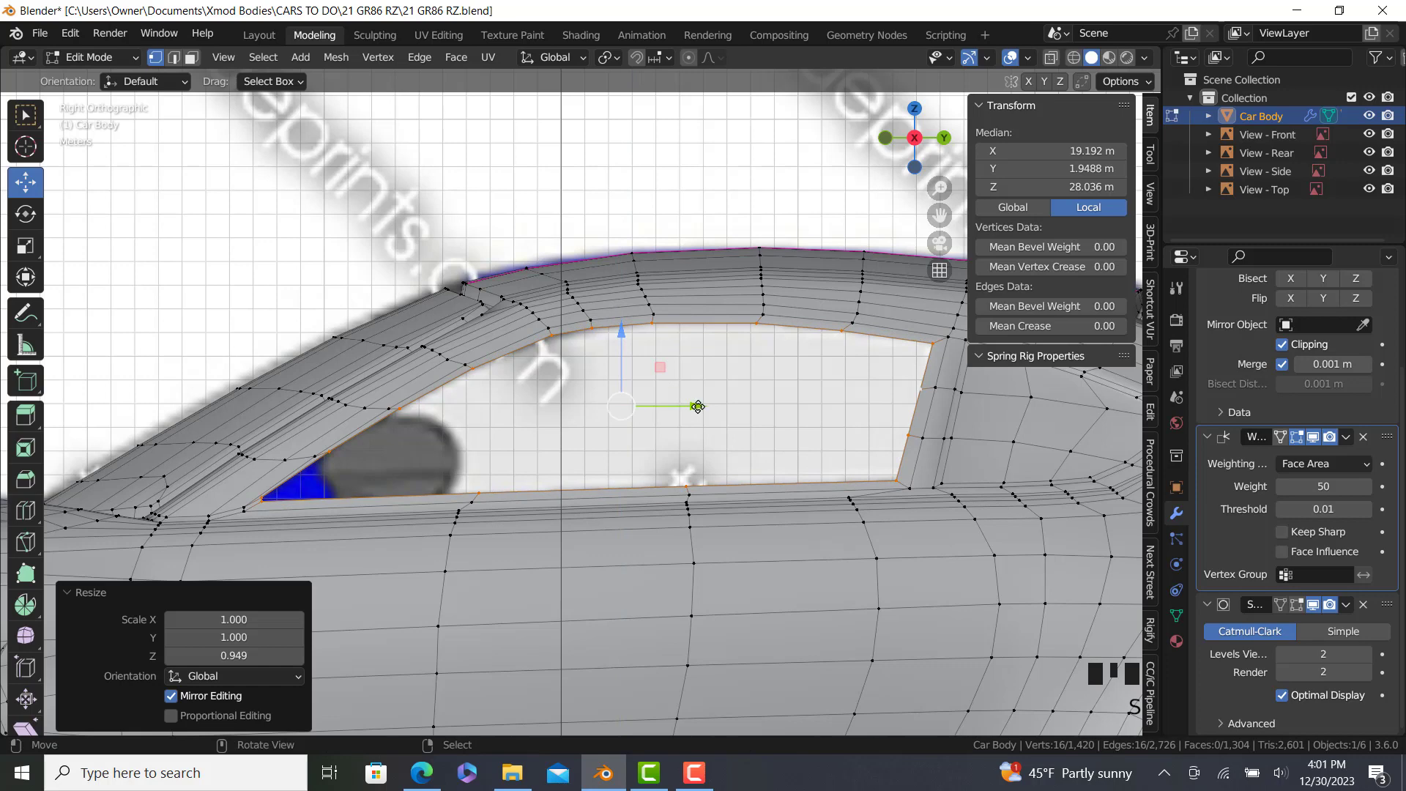
# Move the inner window loop 0.18548 m along Y, scale it along X to about 0.94, and shift it -0.36513 m along X.
pyautogui.moveTo(698, 406); pyautogui.dragTo(709, 406)
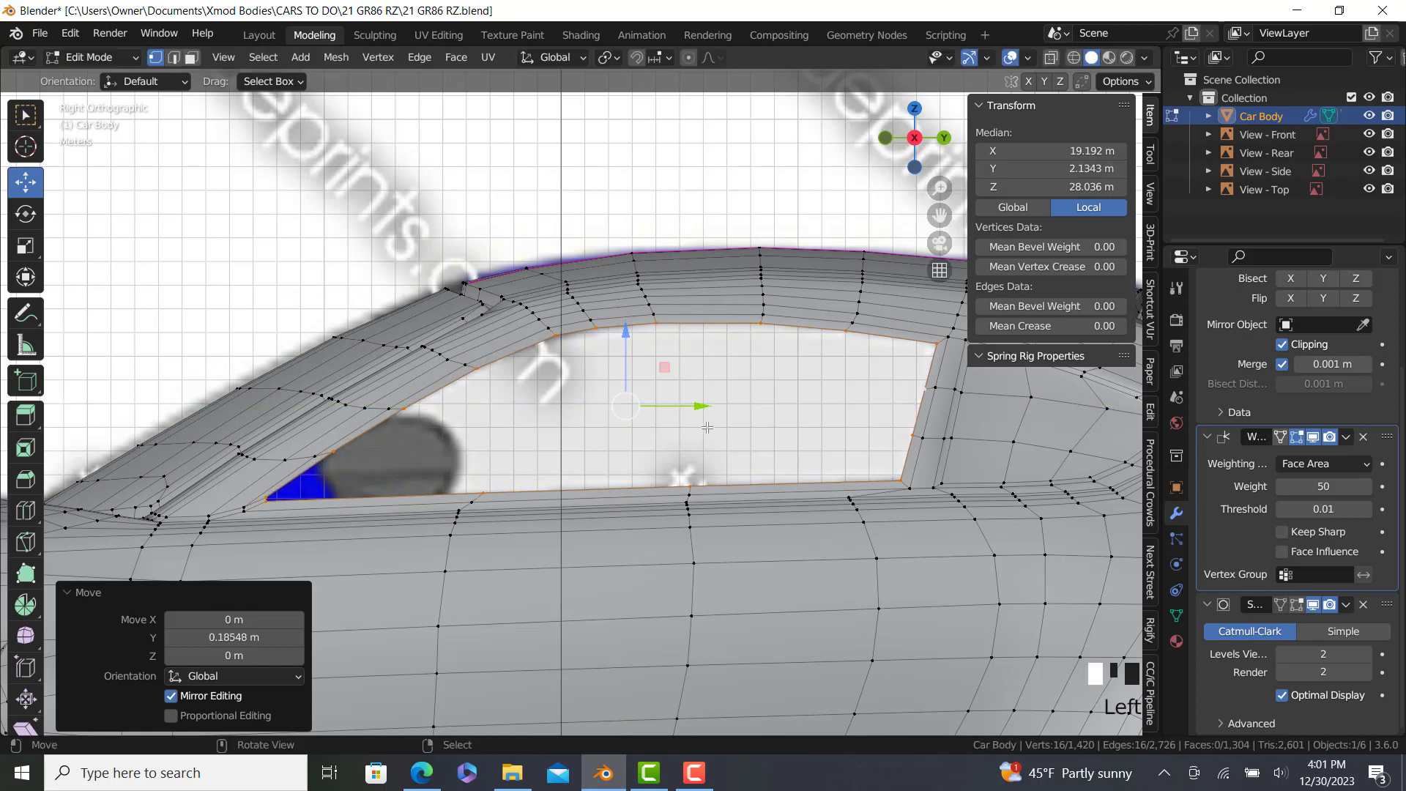
pyautogui.moveTo(709, 406); pyautogui.dragTo(895, 433, button='middle')
pyautogui.scroll(2, 872, 440)
pyautogui.press('s')
pyautogui.press('x')
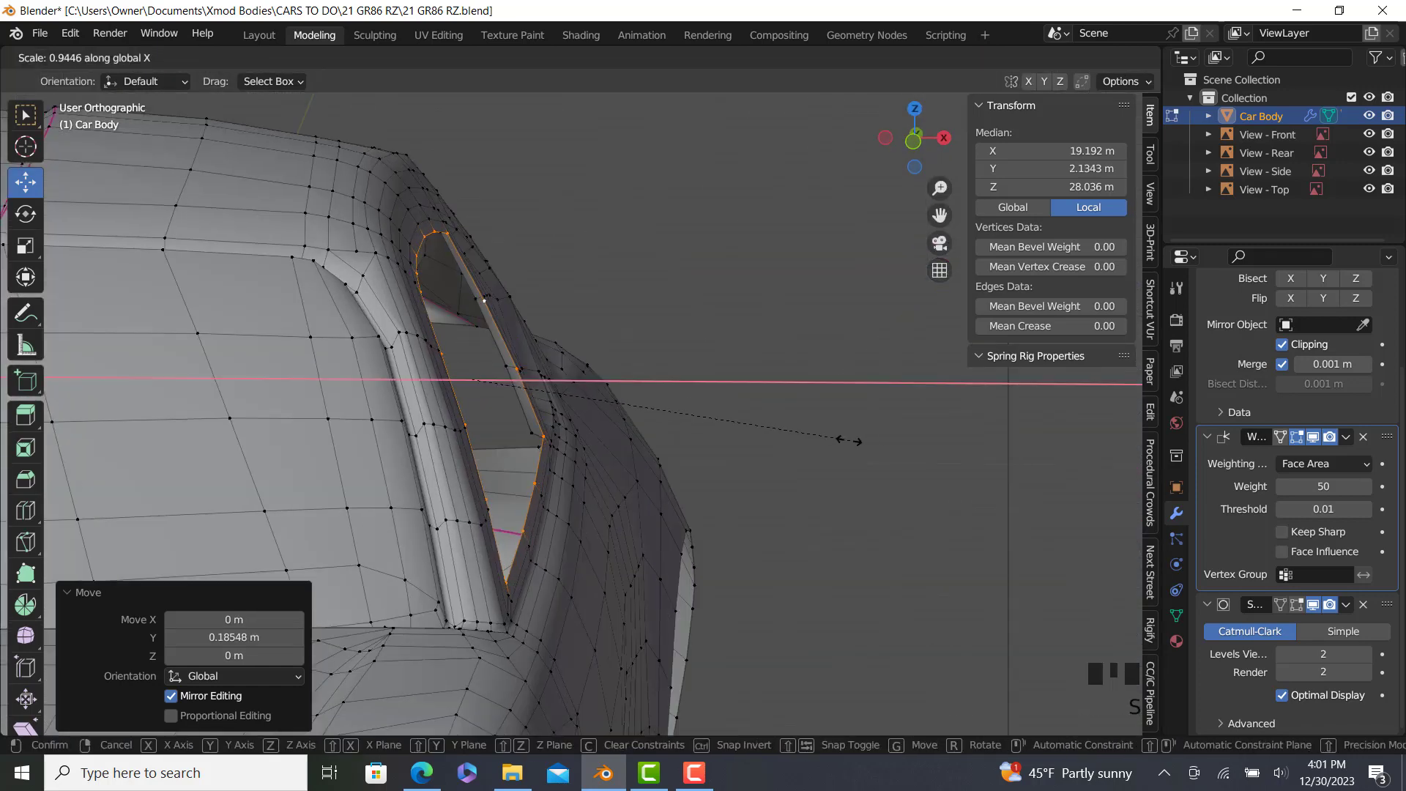
pyautogui.click(844, 438)
pyautogui.moveTo(543, 389); pyautogui.dragTo(533, 392)
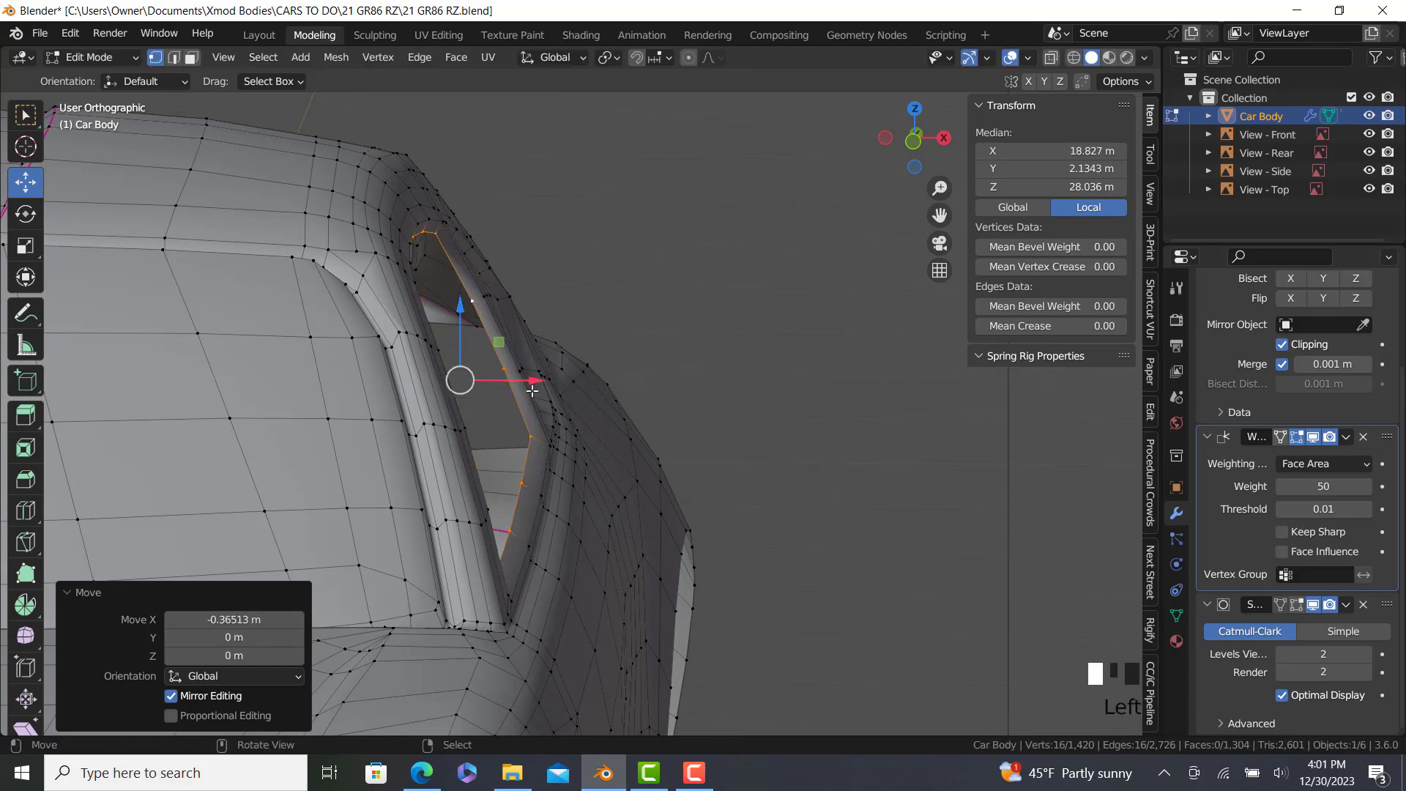
# Cut two lengthwise loops across the quarter window panel and pillar, at factors -0.006 and -0.562.
pyautogui.press('KP_3')
pyautogui.scroll(-2, 540, 446)
pyautogui.scroll(2, 540, 447)
pyautogui.scroll(1, 484, 459)
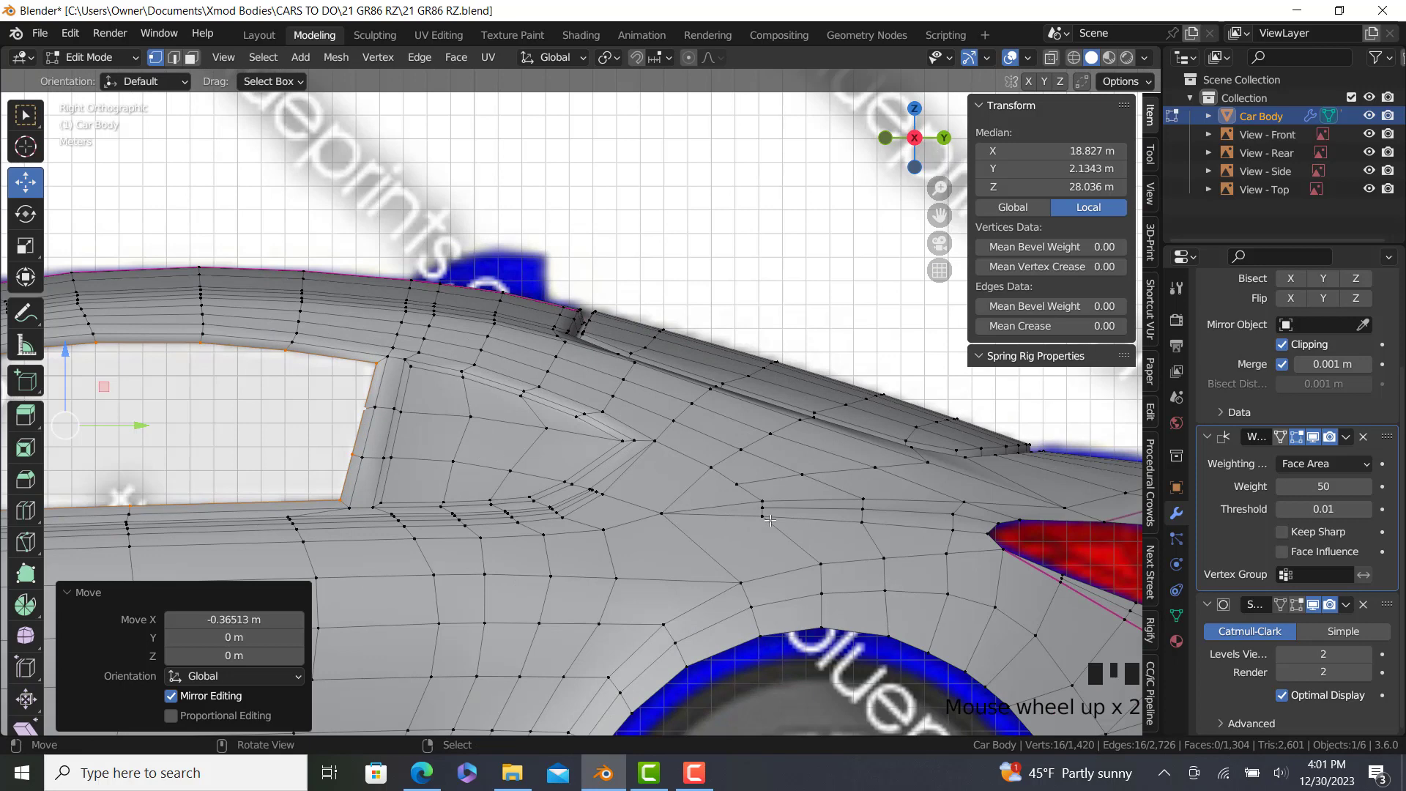
pyautogui.keyDown('shift'); pyautogui.moveTo(769, 520); pyautogui.dragTo(740, 507, button='middle'); pyautogui.keyUp('shift')
pyautogui.click(26, 510)
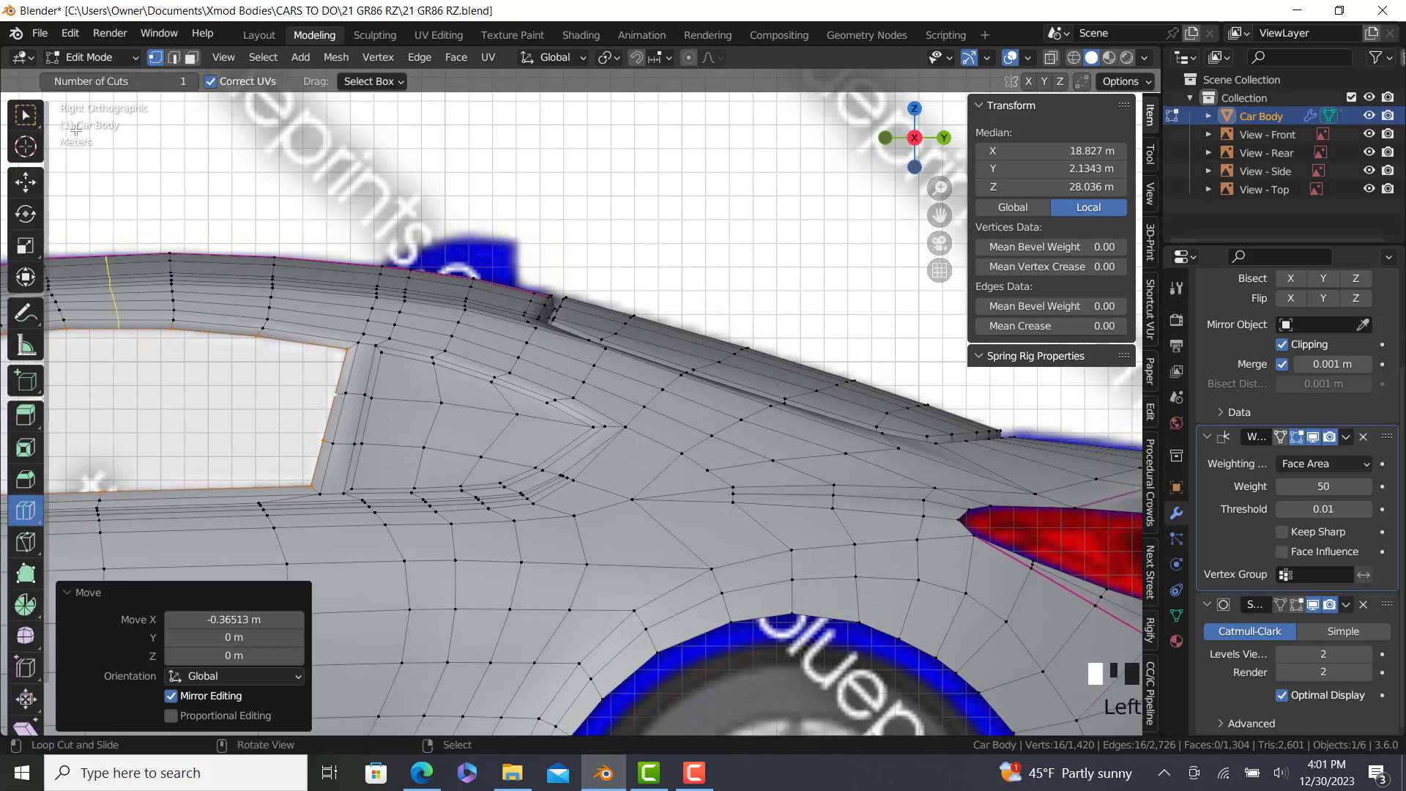
pyautogui.click(356, 413)
pyautogui.keyDown('shift'); pyautogui.moveTo(307, 490); pyautogui.dragTo(747, 506, button='middle'); pyautogui.keyUp('shift')
pyautogui.keyDown('shift'); pyautogui.moveTo(765, 449); pyautogui.dragTo(799, 425, button='middle'); pyautogui.keyUp('shift')
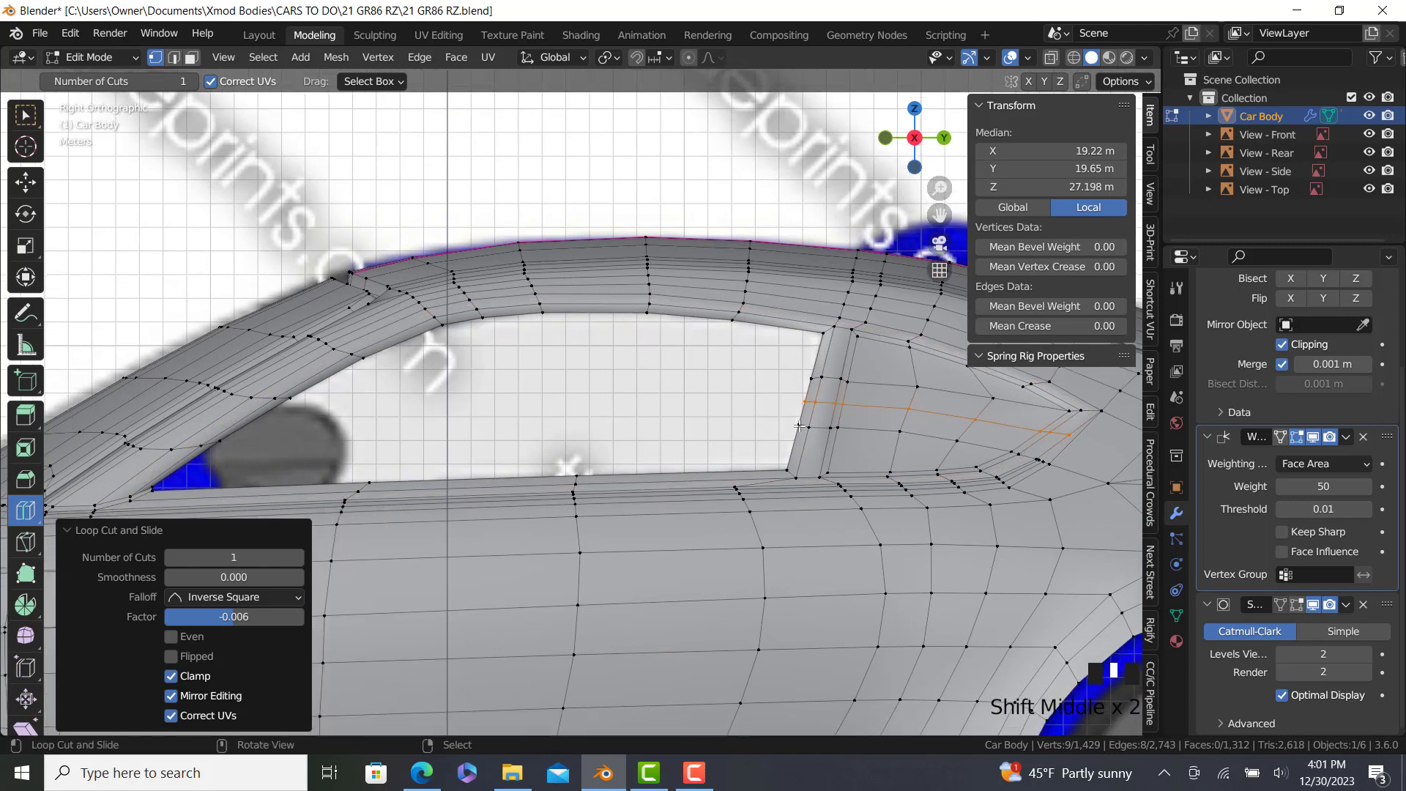
pyautogui.click(840, 391)
pyautogui.moveTo(845, 386); pyautogui.dragTo(845, 382)
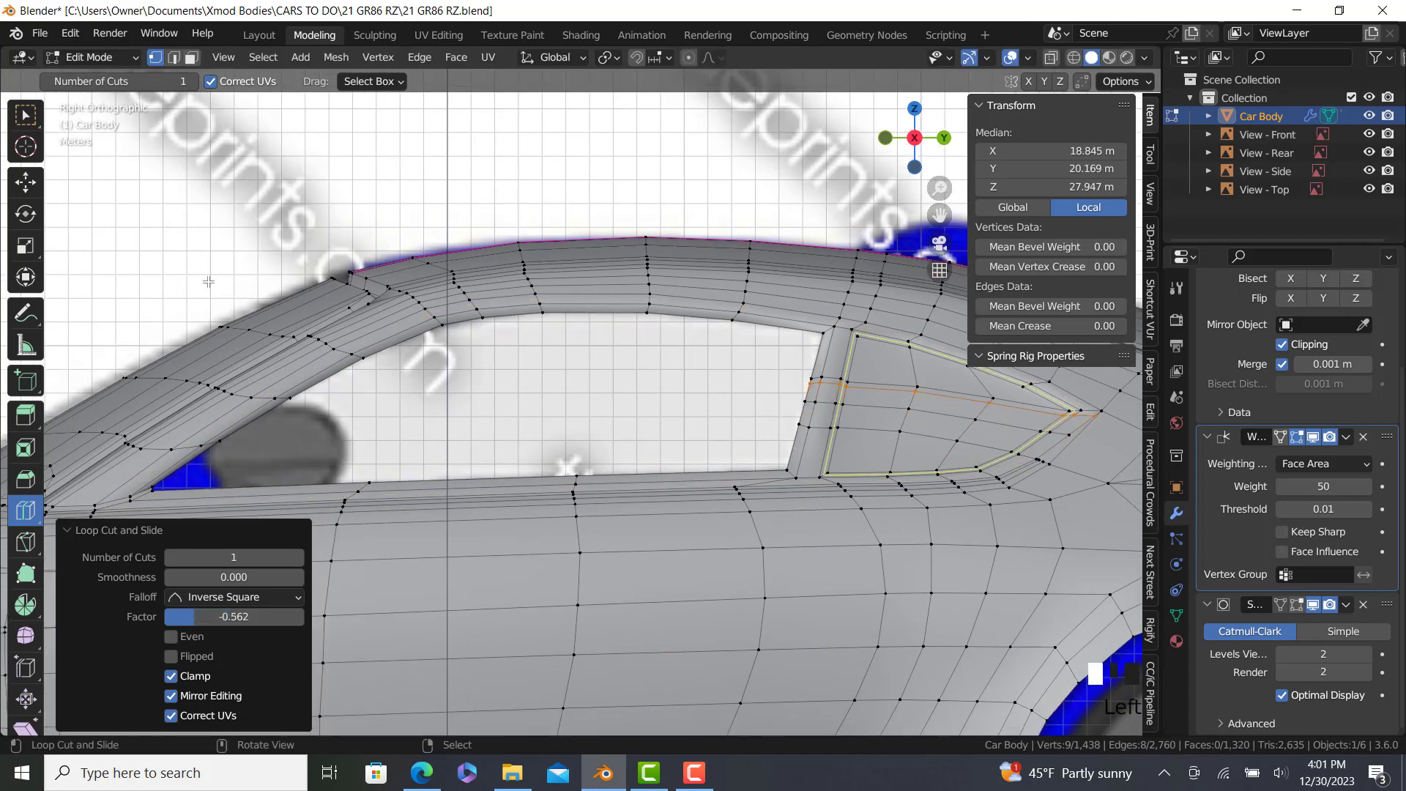
# Select the upper lengthwise loop from the pillar's front edge across the quarter window and edge-slide it upward at factor 0.494.
pyautogui.click(25, 182)
pyautogui.scroll(2, 987, 396)
pyautogui.click(741, 369)
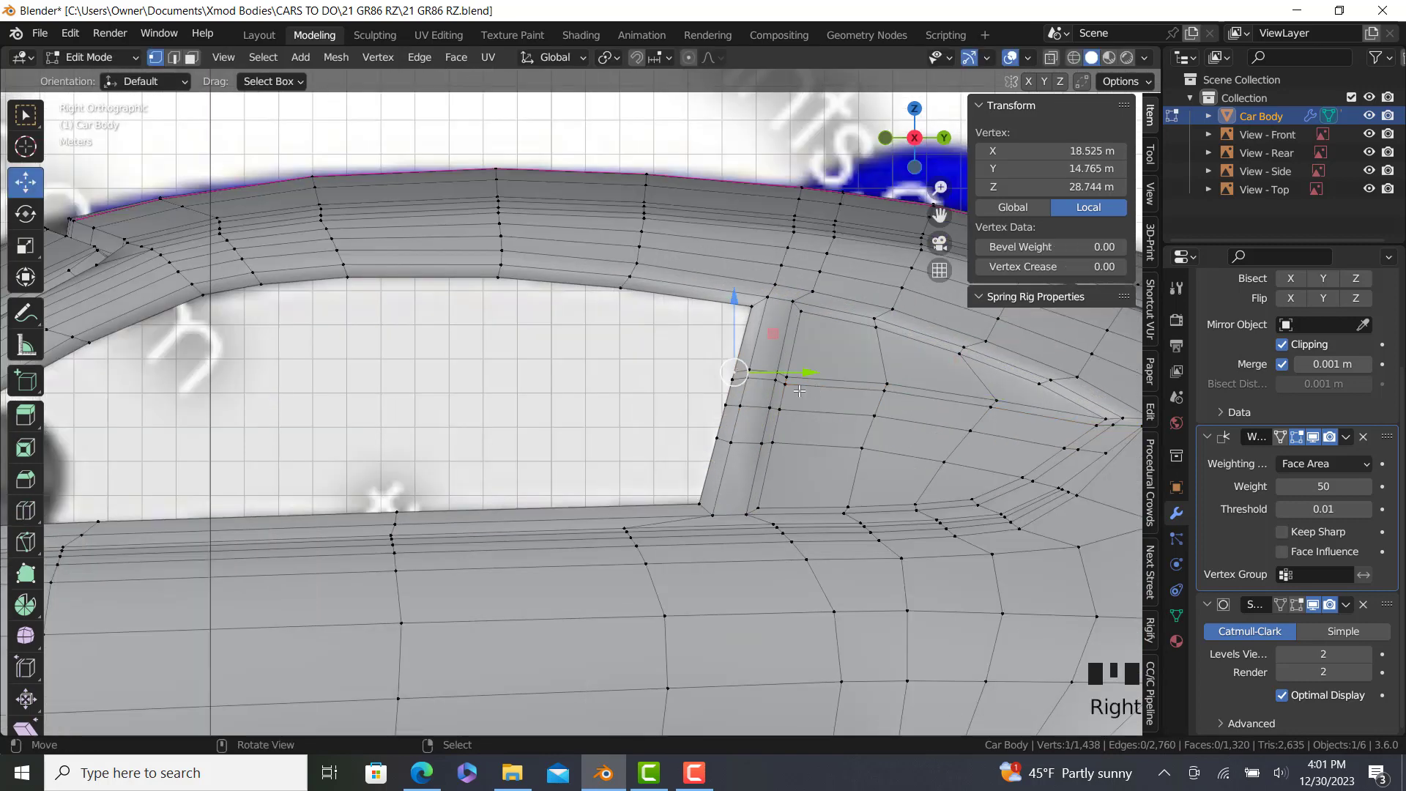
pyautogui.keyDown('shift'); pyautogui.moveTo(1044, 414); pyautogui.dragTo(813, 444, button='middle'); pyautogui.keyUp('shift')
pyautogui.keyDown('ctrl'); pyautogui.click(763, 427); pyautogui.keyUp('ctrl')
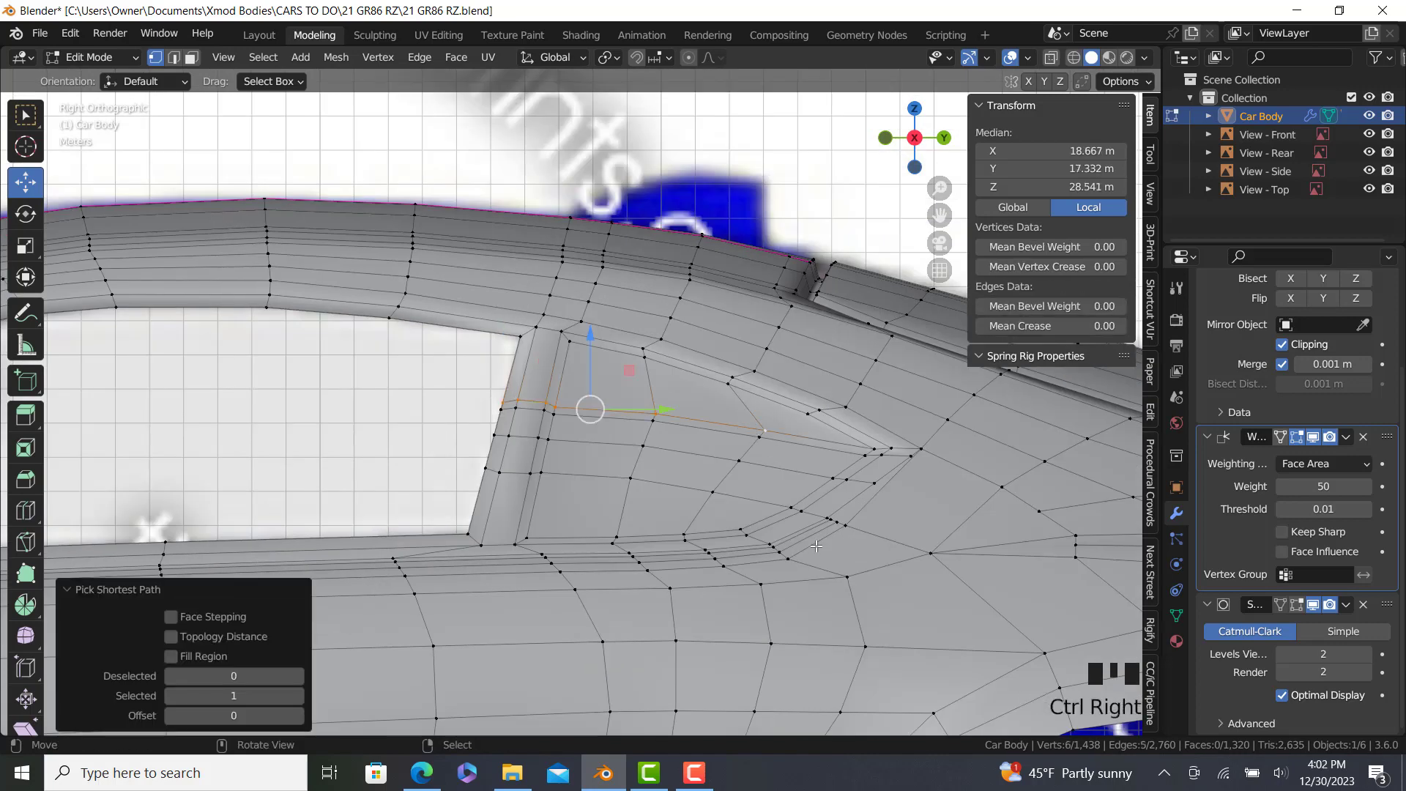
pyautogui.press('g')
pyautogui.press('g')
pyautogui.click(819, 526)
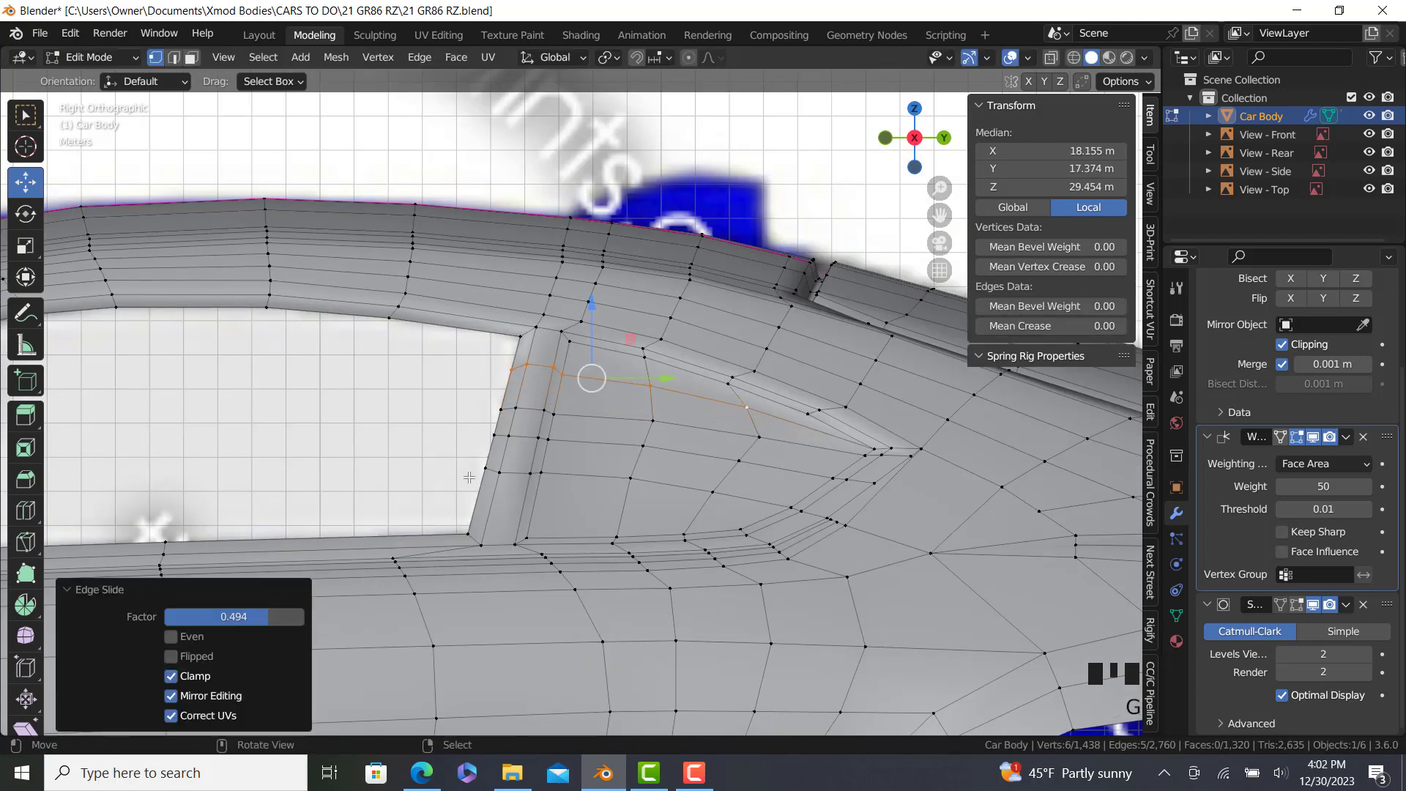
# Edge-slide the lowest lengthwise loop of the quarter window and pillar downward at a factor of about 0.216.
pyautogui.rightClick(482, 470)
pyautogui.keyDown('ctrl'); pyautogui.rightClick(715, 495); pyautogui.keyUp('ctrl')
pyautogui.press('g')
pyautogui.press('g')
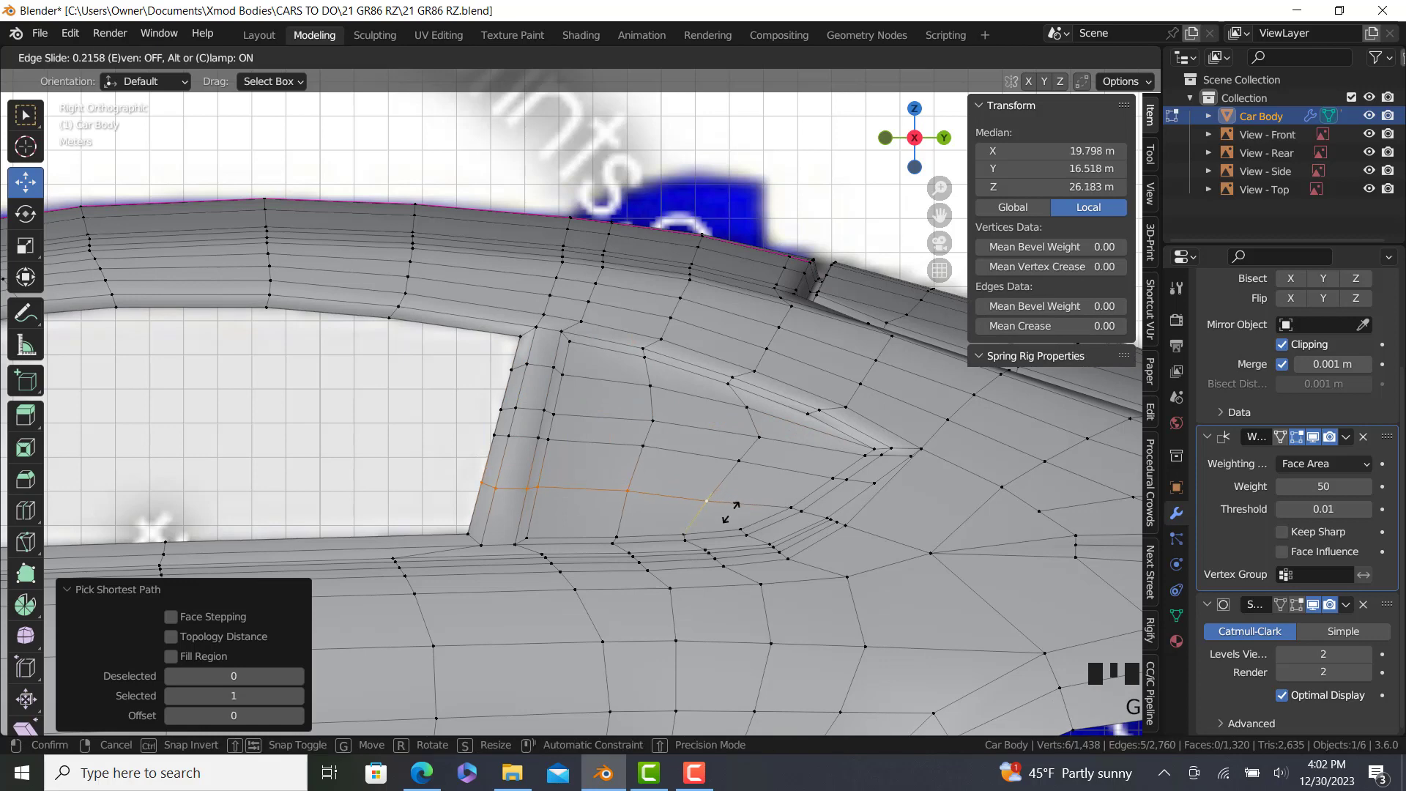
pyautogui.click(732, 512)
# Edge-slide the middle lengthwise loop of the quarter window, up to its rear tip, downward at a factor of about 0.13.
pyautogui.rightClick(495, 436)
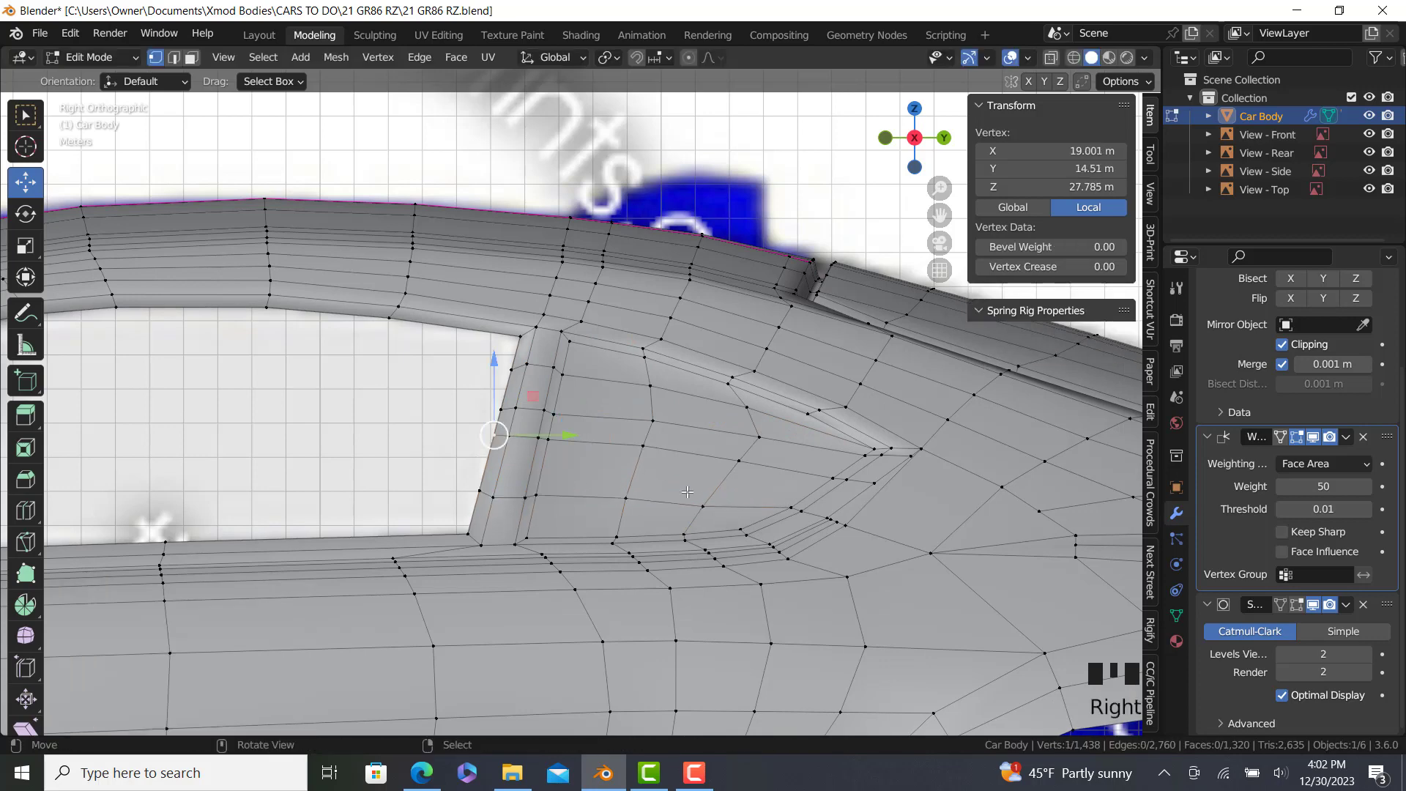
pyautogui.keyDown('ctrl'); pyautogui.rightClick(739, 460); pyautogui.keyUp('ctrl')
pyautogui.press('g')
pyautogui.press('g')
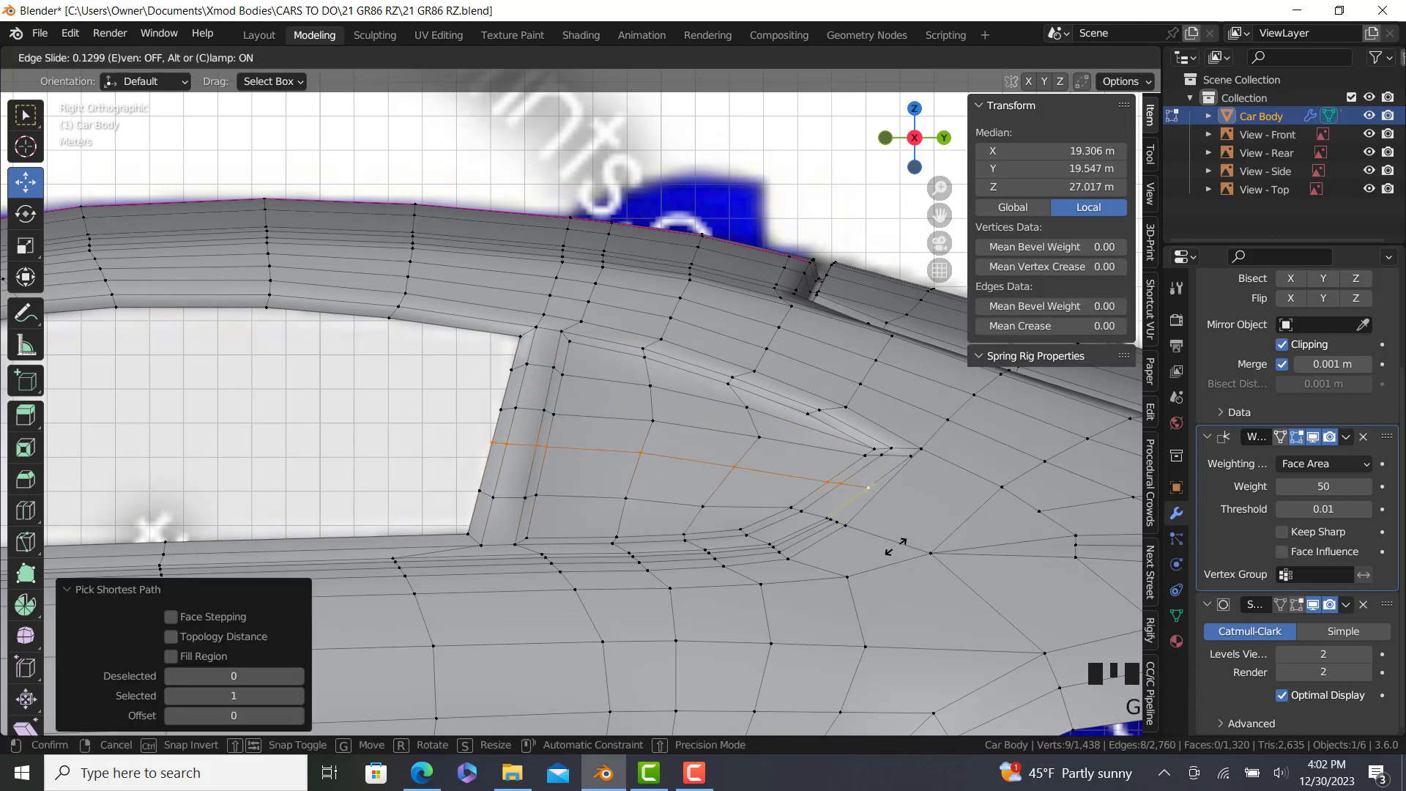
pyautogui.click(895, 548)
# Fill a long face across the door window between the lower edges of the rear pillar and the front pillar.
pyautogui.rightClick(474, 491)
pyautogui.keyDown('ctrl'); pyautogui.rightClick(487, 449); pyautogui.keyUp('ctrl')
pyautogui.scroll(-1, 459, 450)
pyautogui.keyDown('shift'); pyautogui.moveTo(361, 434); pyautogui.dragTo(311, 503, button='middle'); pyautogui.keyUp('shift')
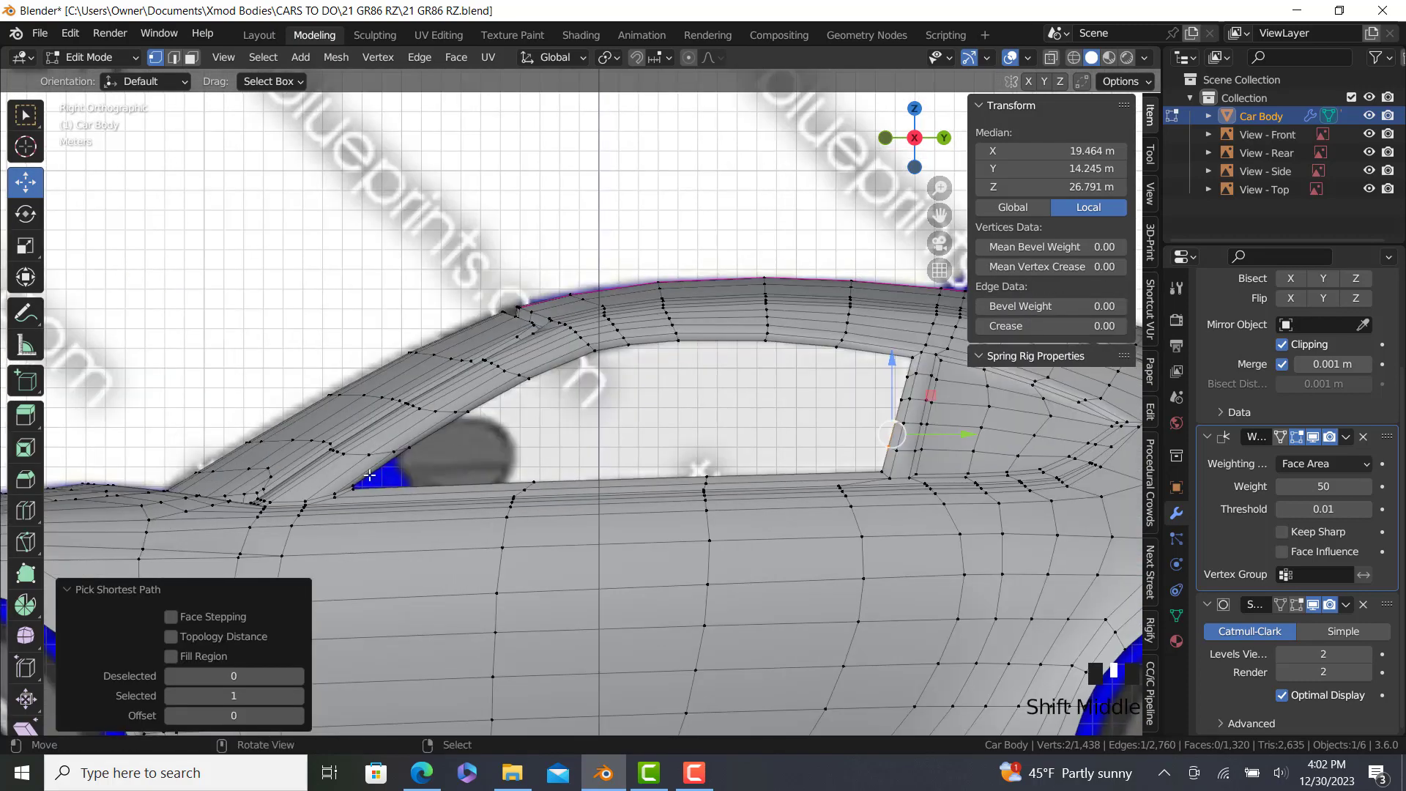
pyautogui.scroll(3, 311, 504)
pyautogui.keyDown('shift'); pyautogui.rightClick(323, 496); pyautogui.keyUp('shift')
pyautogui.keyDown('shift'); pyautogui.rightClick(416, 433); pyautogui.keyUp('shift')
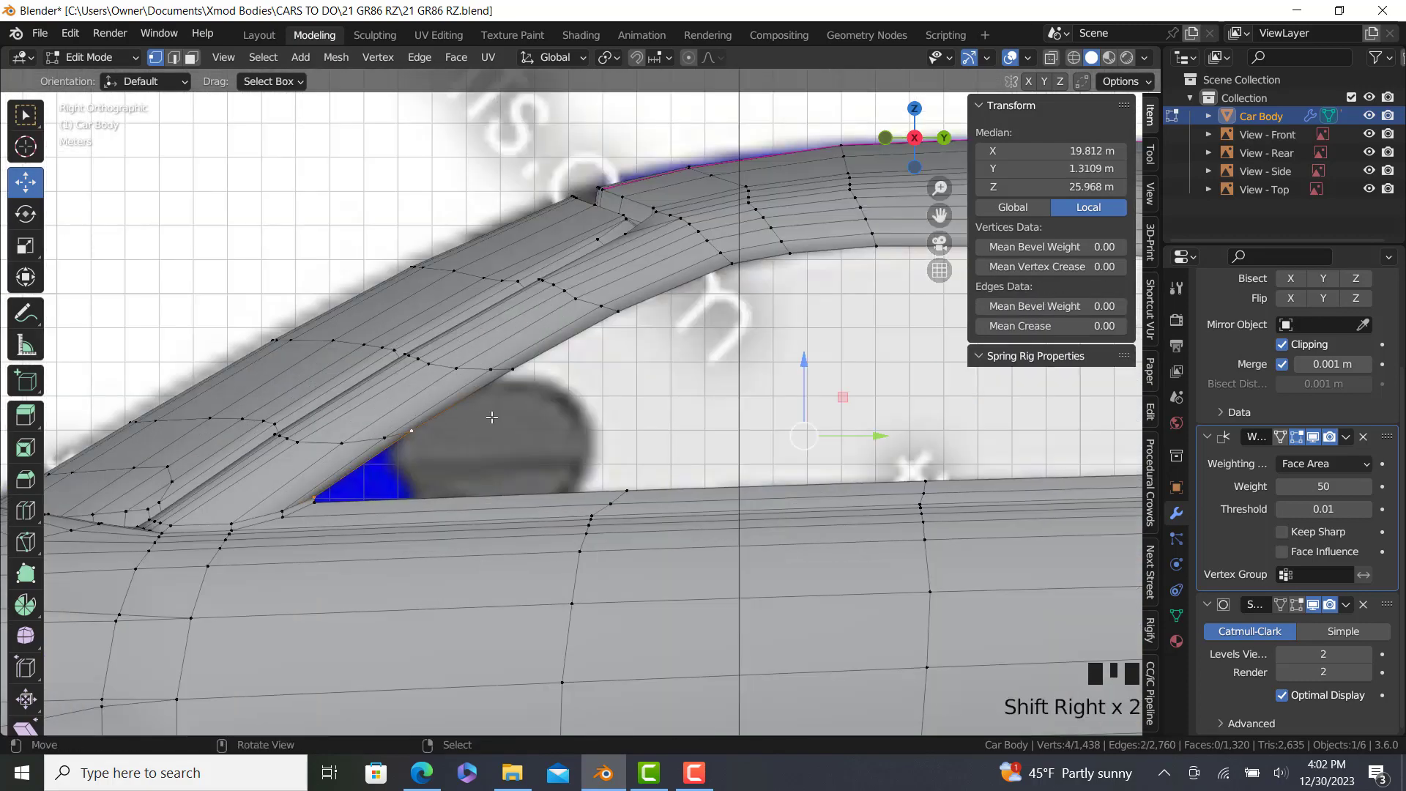
pyautogui.press('f')
# Fill a second face across the door window directly above the first strip, joining the matching front and rear pillar edges.
pyautogui.rightClick(510, 372)
pyautogui.keyDown('ctrl'); pyautogui.rightClick(415, 433); pyautogui.keyUp('ctrl')
pyautogui.scroll(-4, 574, 423)
pyautogui.keyDown('shift'); pyautogui.moveTo(890, 399); pyautogui.dragTo(646, 431, button='middle'); pyautogui.keyUp('shift')
pyautogui.scroll(2, 645, 432)
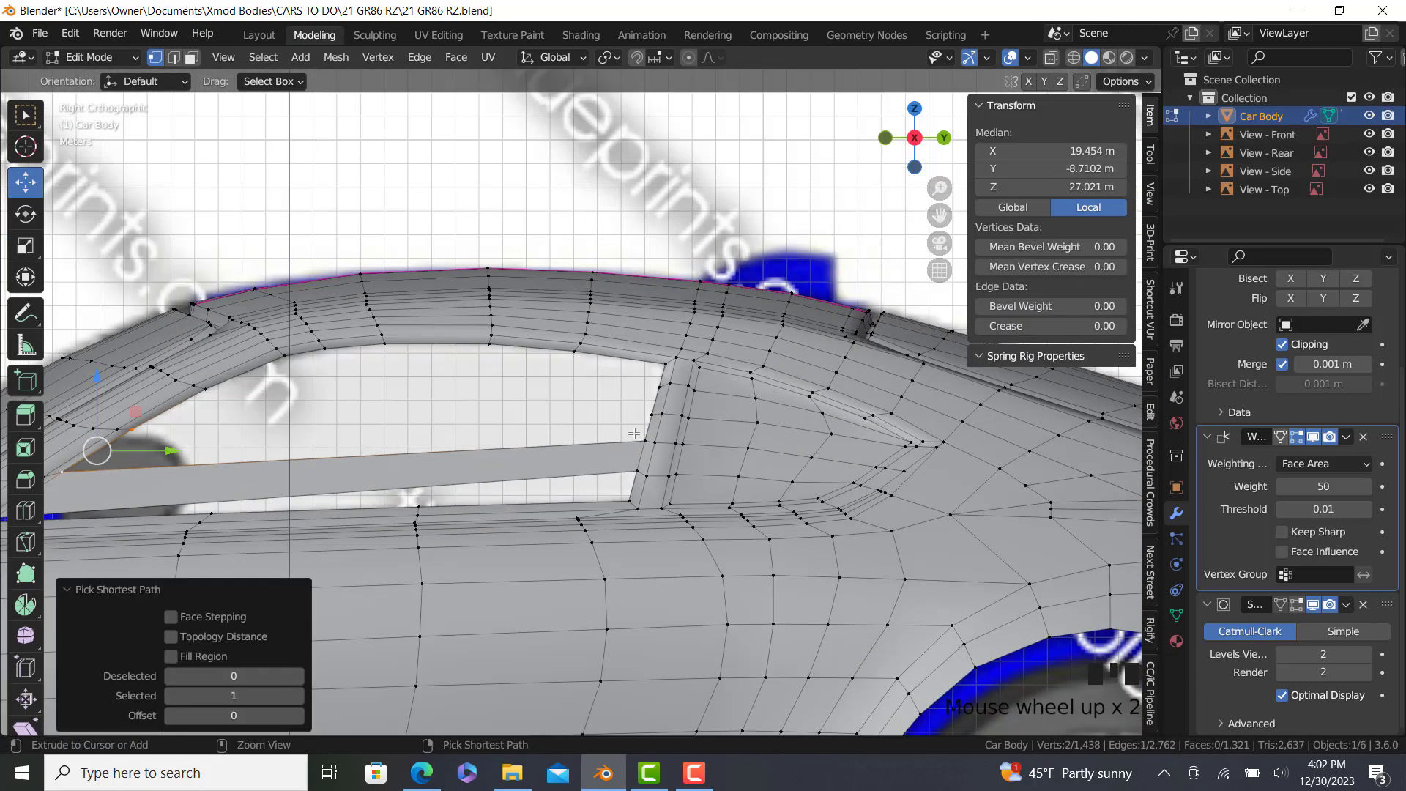
pyautogui.keyDown('ctrl'); pyautogui.rightClick(638, 435); pyautogui.keyUp('ctrl')
pyautogui.keyDown('ctrl'); pyautogui.rightClick(640, 412); pyautogui.keyUp('ctrl')
pyautogui.press('f')
# Fill a third face across the door window between the rear pillar's upper edge and the matching front pillar edge.
pyautogui.rightClick(646, 404)
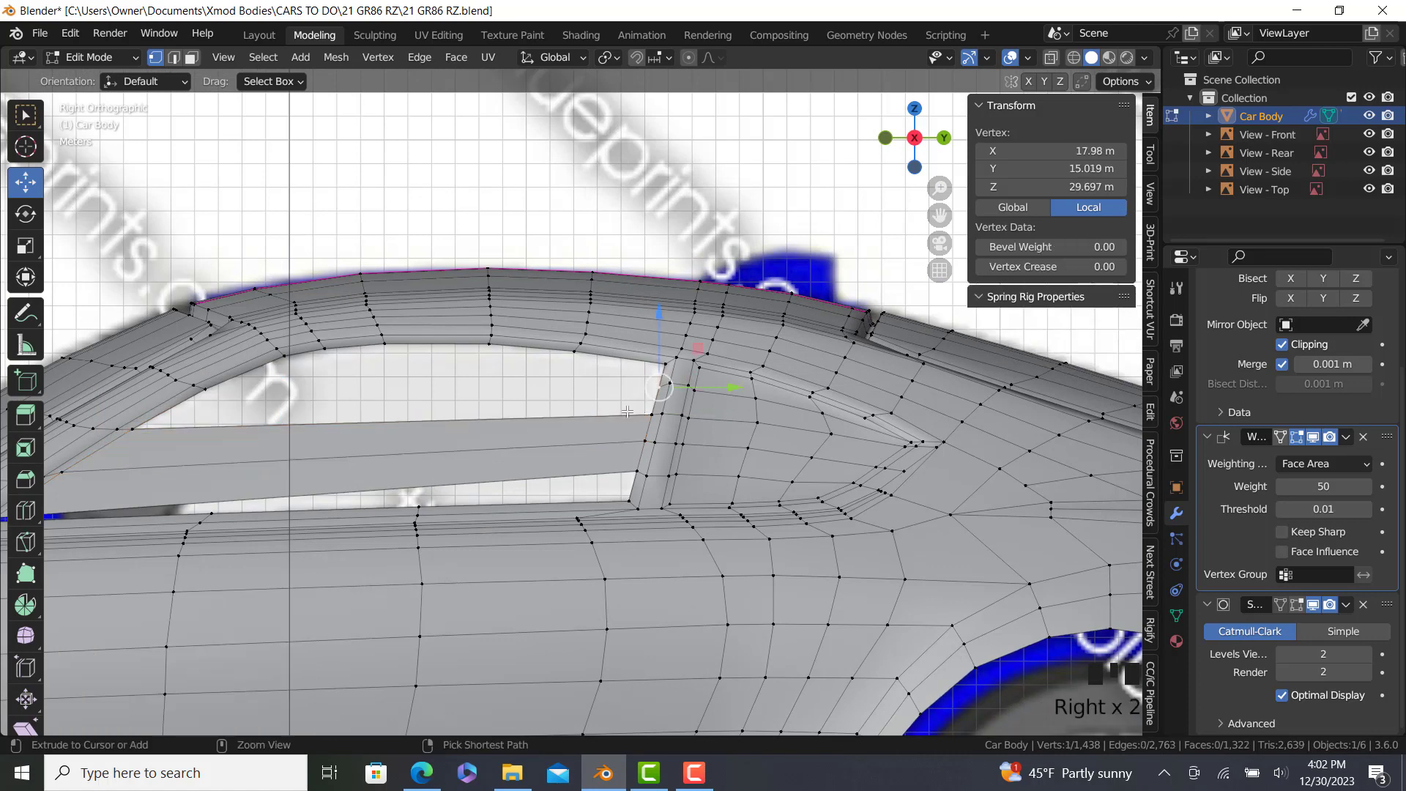
pyautogui.keyDown('ctrl'); pyautogui.rightClick(628, 412); pyautogui.keyUp('ctrl')
pyautogui.keyDown('shift'); pyautogui.moveTo(628, 412); pyautogui.dragTo(816, 393, button='middle'); pyautogui.keyUp('shift')
pyautogui.keyDown('ctrl'); pyautogui.rightClick(352, 406); pyautogui.keyUp('ctrl')
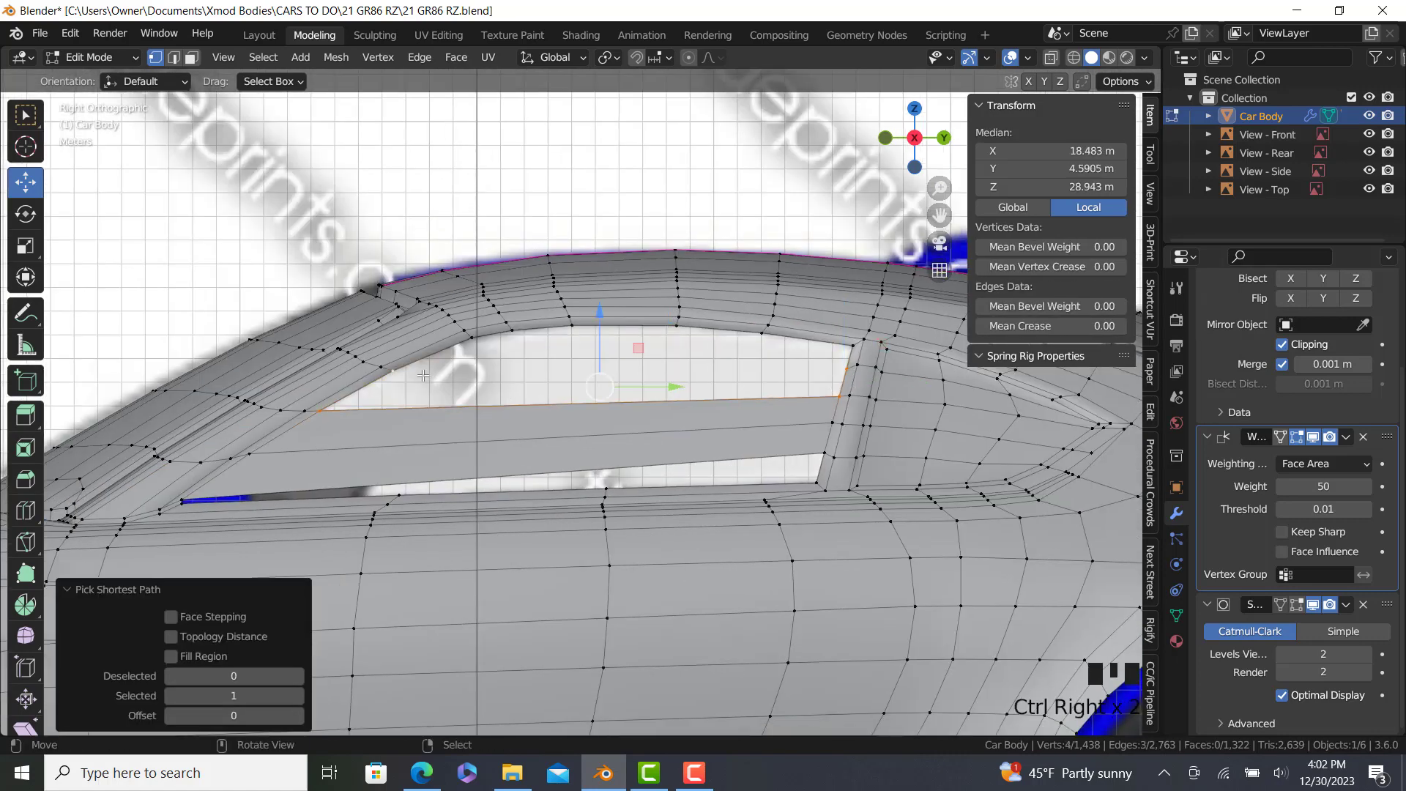
pyautogui.rightClick(395, 372)
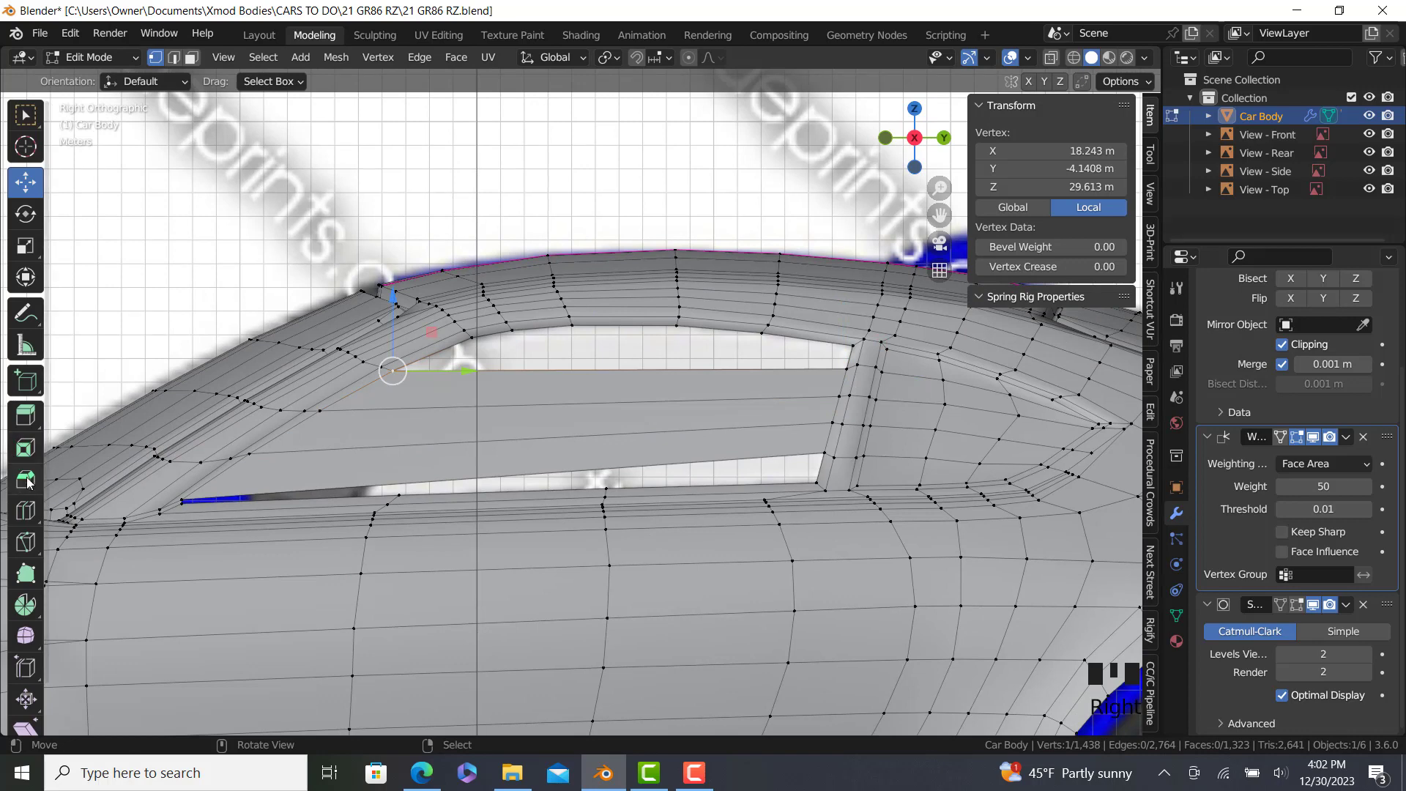
# Cut two crosswise loops through the three door window strips and move them about 2.35 m forward along negative Y.
pyautogui.click(25, 511)
pyautogui.moveTo(689, 421); pyautogui.dragTo(622, 417)
pyautogui.click(28, 192)
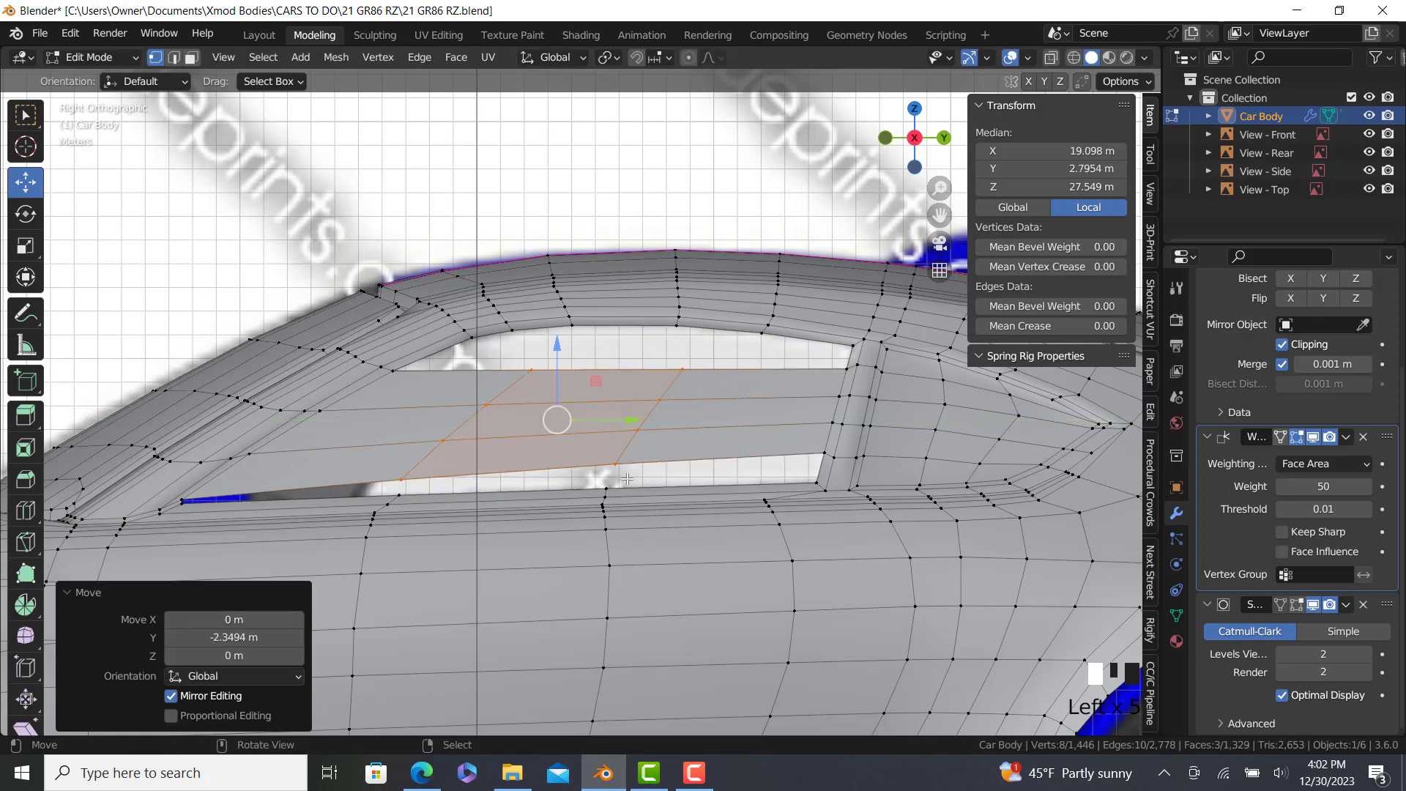
# Fill the rear, front and middle faces between the door window's lowest strip and the beltline edge below it.
pyautogui.rightClick(617, 466)
pyautogui.keyDown('ctrl'); pyautogui.rightClick(607, 487); pyautogui.keyUp('ctrl')
pyautogui.press('f')
pyautogui.rightClick(402, 481)
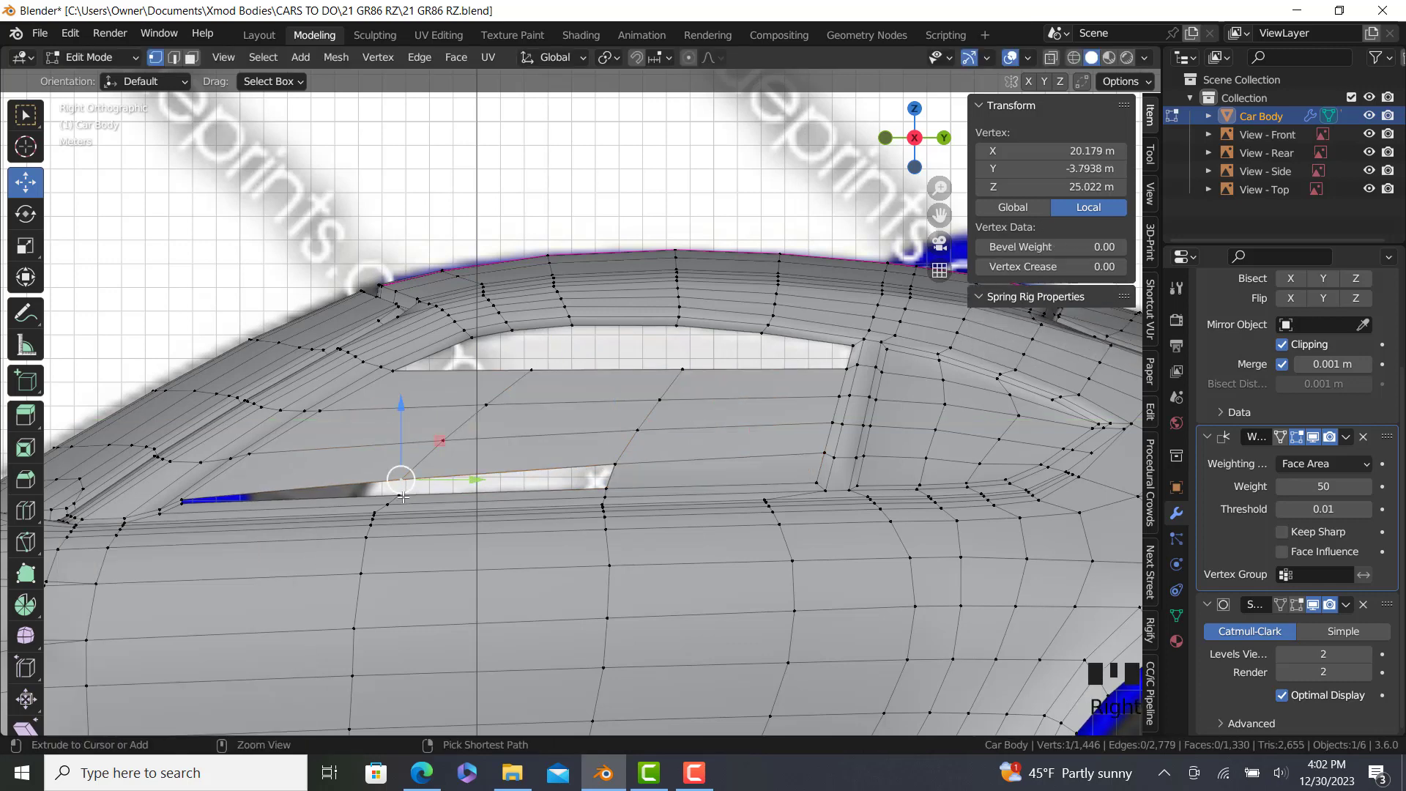
pyautogui.keyDown('ctrl'); pyautogui.rightClick(400, 496); pyautogui.keyUp('ctrl')
pyautogui.press('f')
pyautogui.rightClick(399, 495)
pyautogui.keyDown('ctrl'); pyautogui.rightClick(617, 467); pyautogui.keyUp('ctrl')
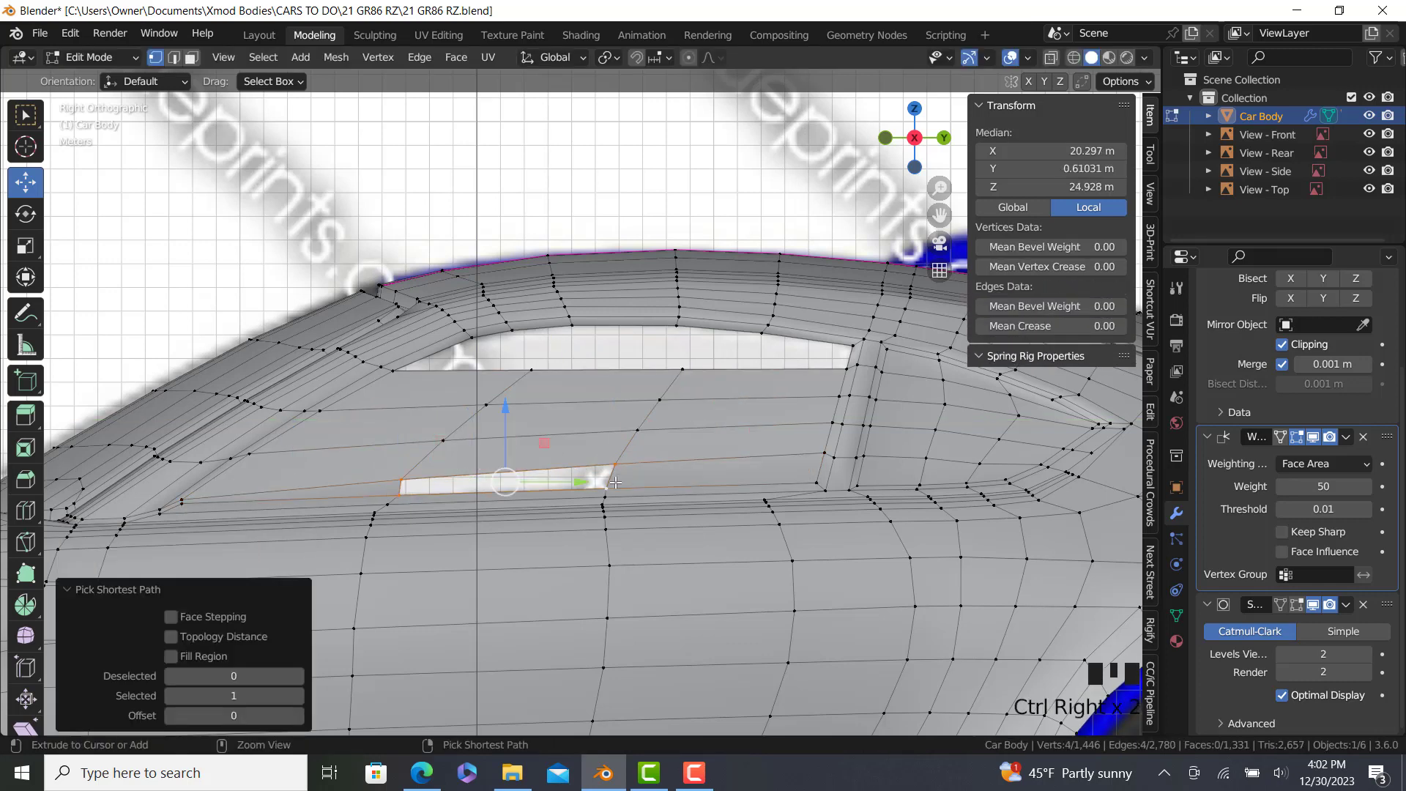
pyautogui.press('f')
# Fill the rearmost face between the door window's top strip and the roof-side window frame.
pyautogui.rightClick(682, 370)
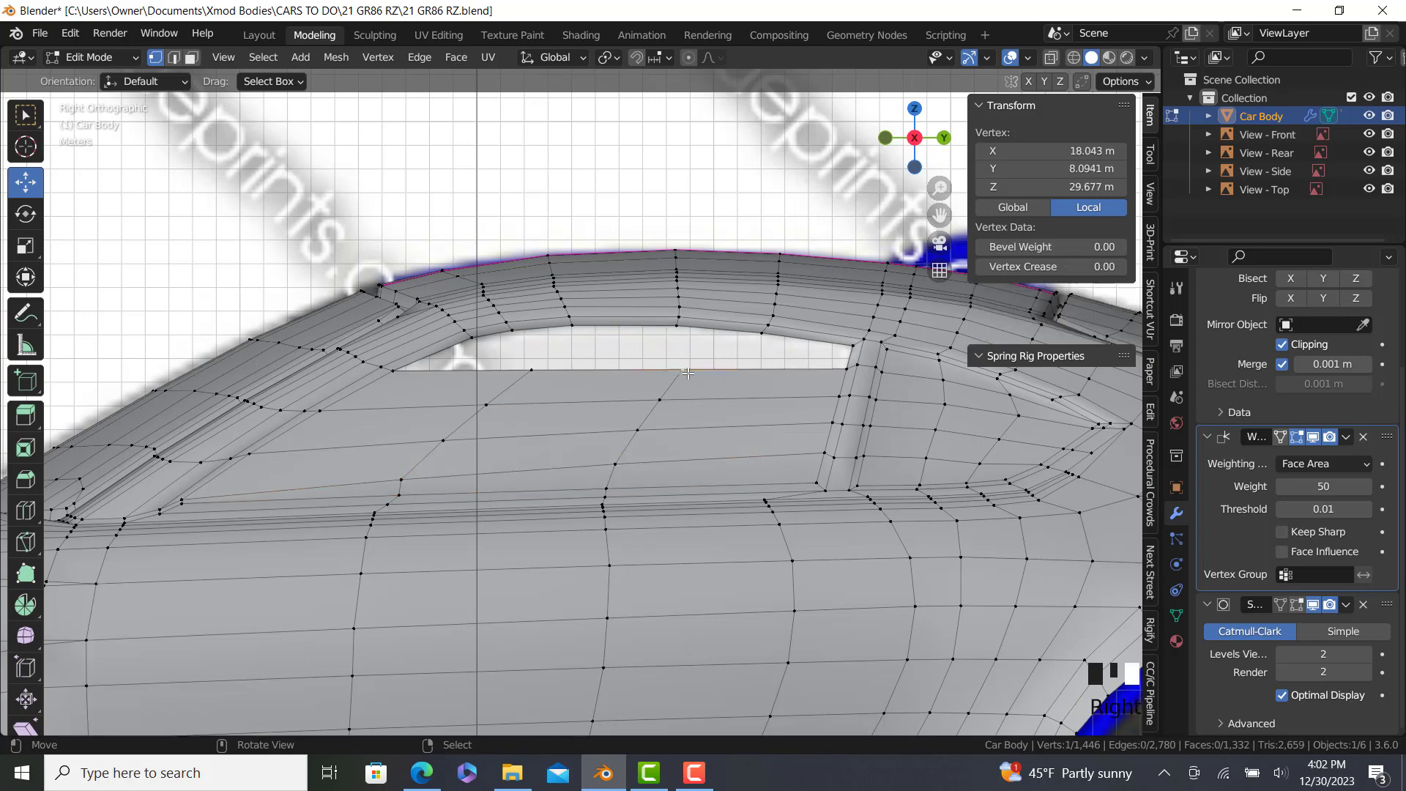
pyautogui.keyDown('ctrl'); pyautogui.rightClick(762, 333); pyautogui.keyUp('ctrl')
pyautogui.press('f')
pyautogui.rightClick(761, 334)
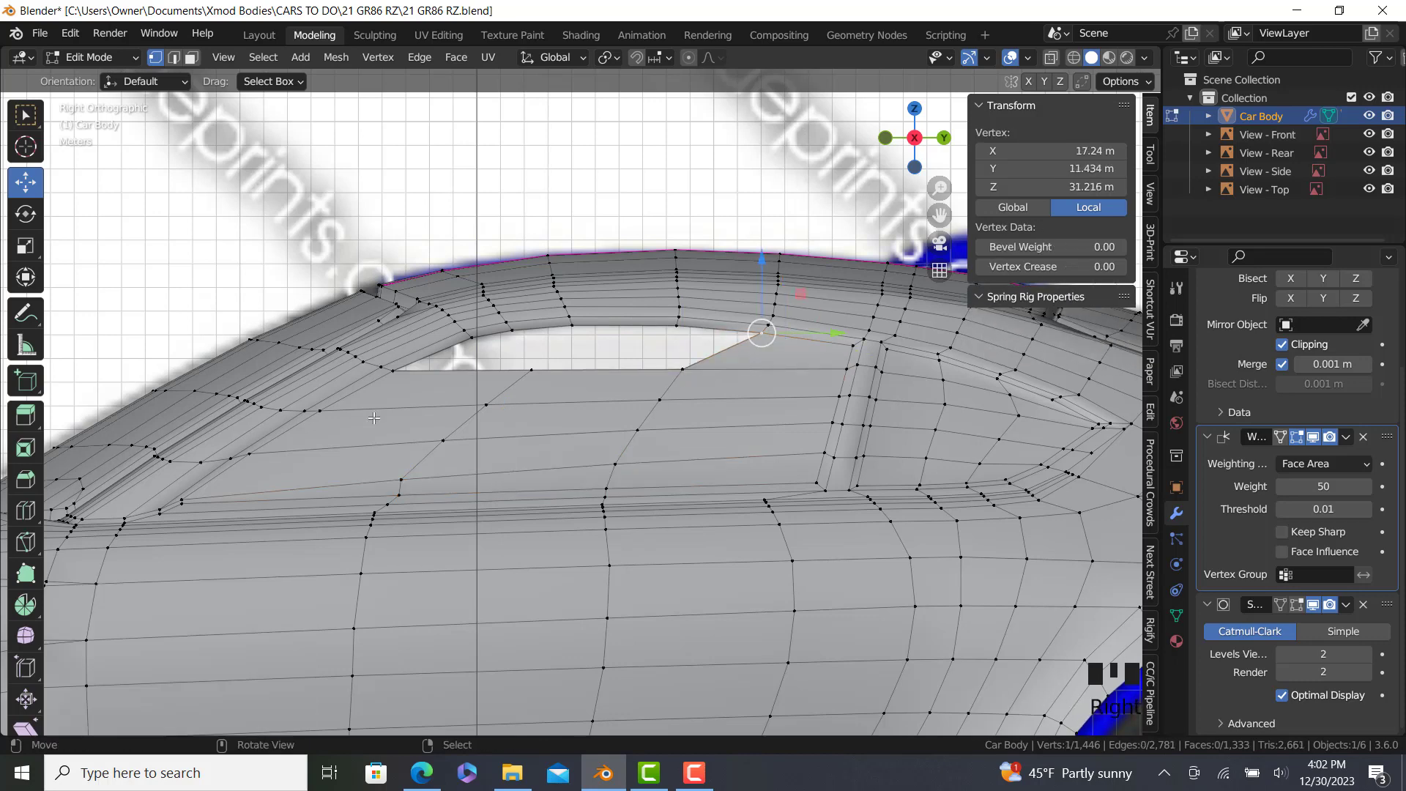
# Cut a single vertical loop through the door window and door between the two existing window columns, close to the rear one.
pyautogui.click(25, 510)
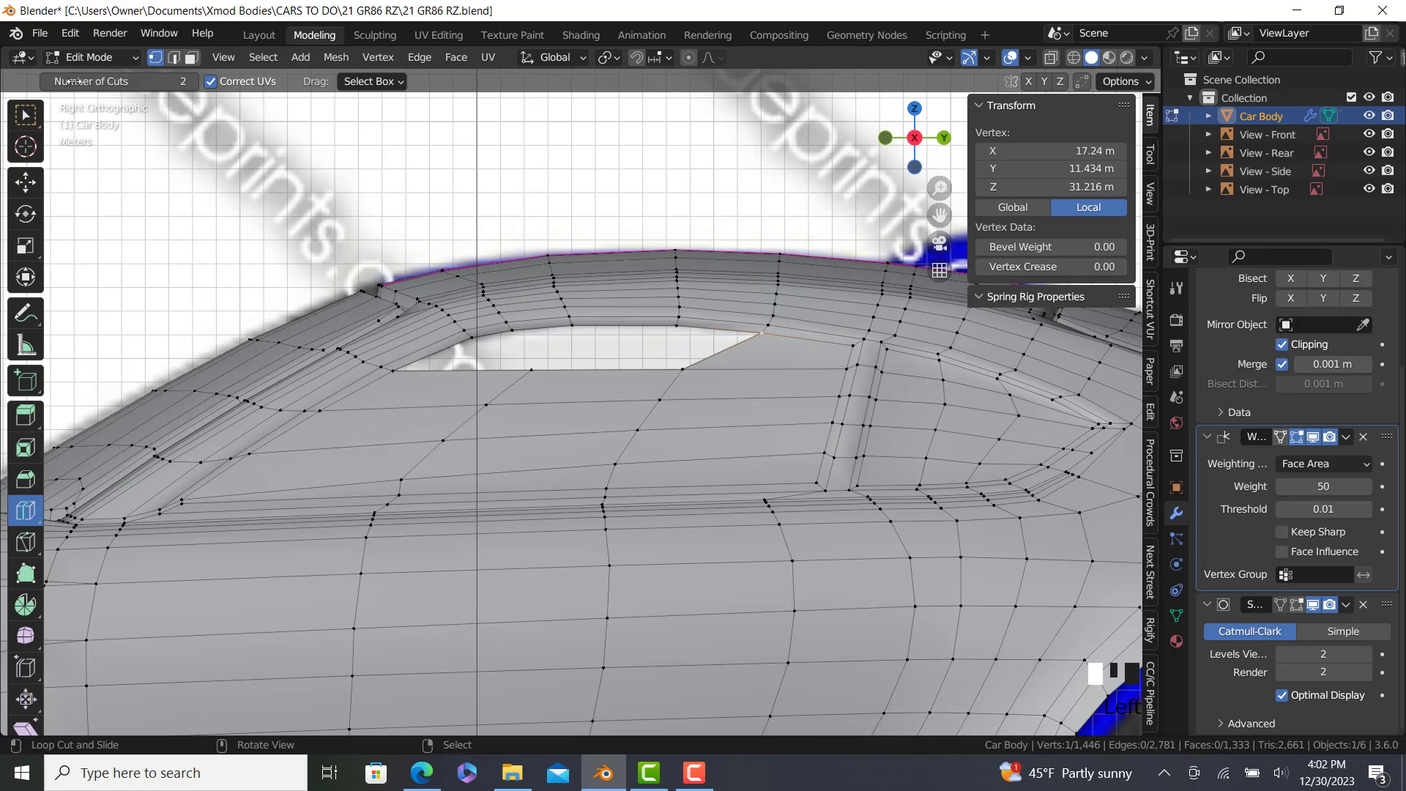
pyautogui.click(51, 83)
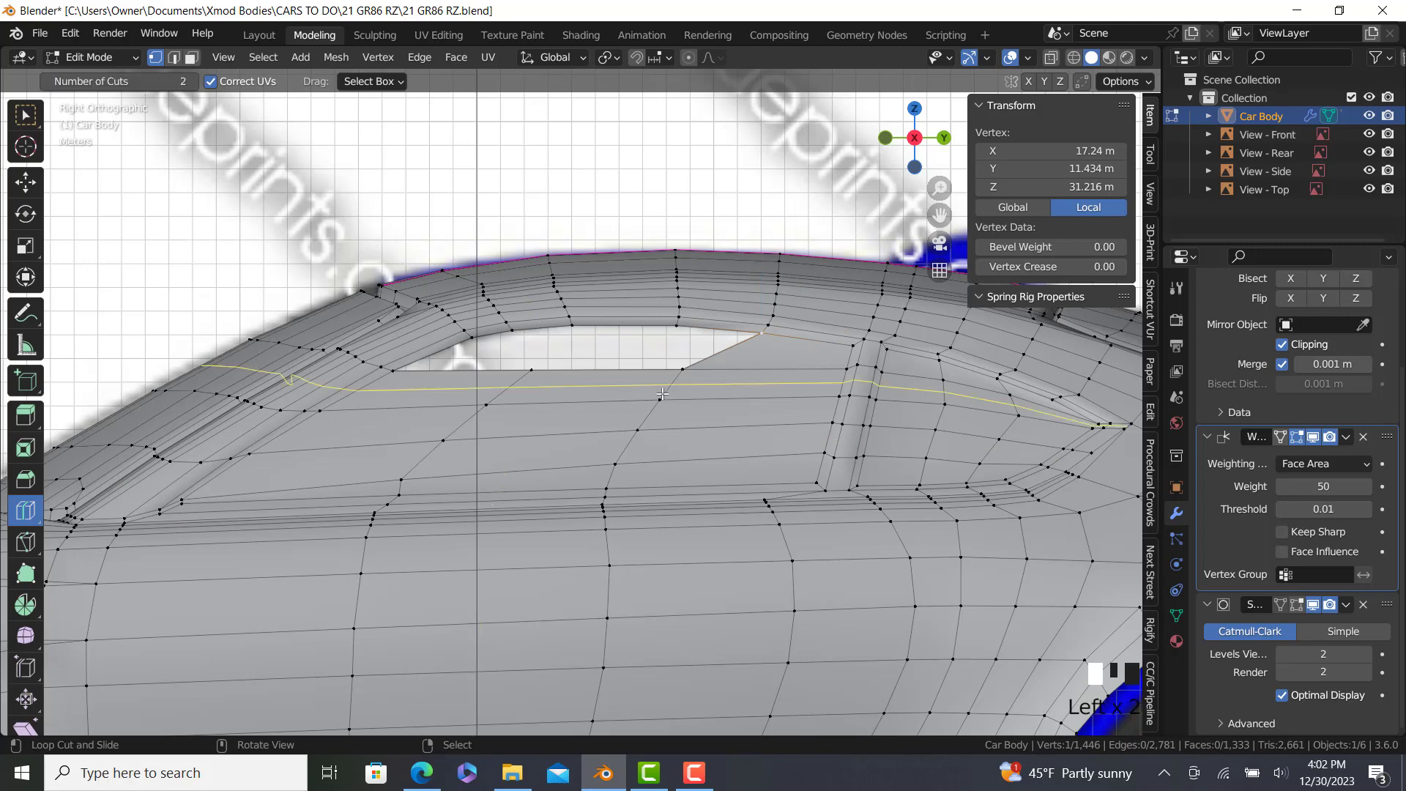
pyautogui.moveTo(600, 384); pyautogui.dragTo(690, 379)
pyautogui.hotkey('ctrl', 'z')
pyautogui.click(51, 82)
pyautogui.click(25, 183)
# Select the rear window column from its top vertex down to the sill and edge-slide it rearward.
pyautogui.rightClick(684, 370)
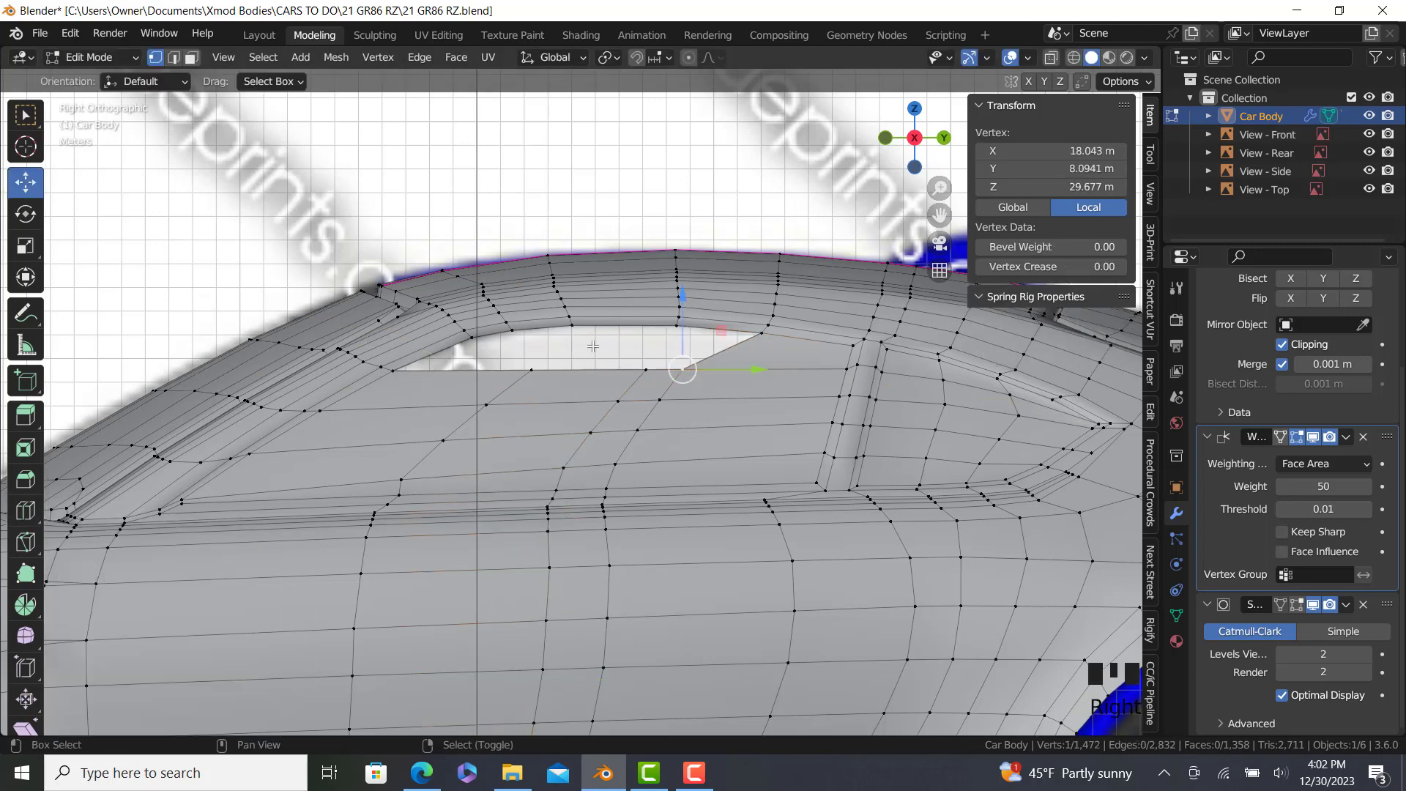
pyautogui.keyDown('shift'); pyautogui.moveTo(597, 342); pyautogui.dragTo(541, 87, button='middle'); pyautogui.keyUp('shift')
pyautogui.keyDown('ctrl'); pyautogui.rightClick(494, 713); pyautogui.keyUp('ctrl')
pyautogui.scroll(-1, 726, 546)
pyautogui.scroll(-1, 759, 486)
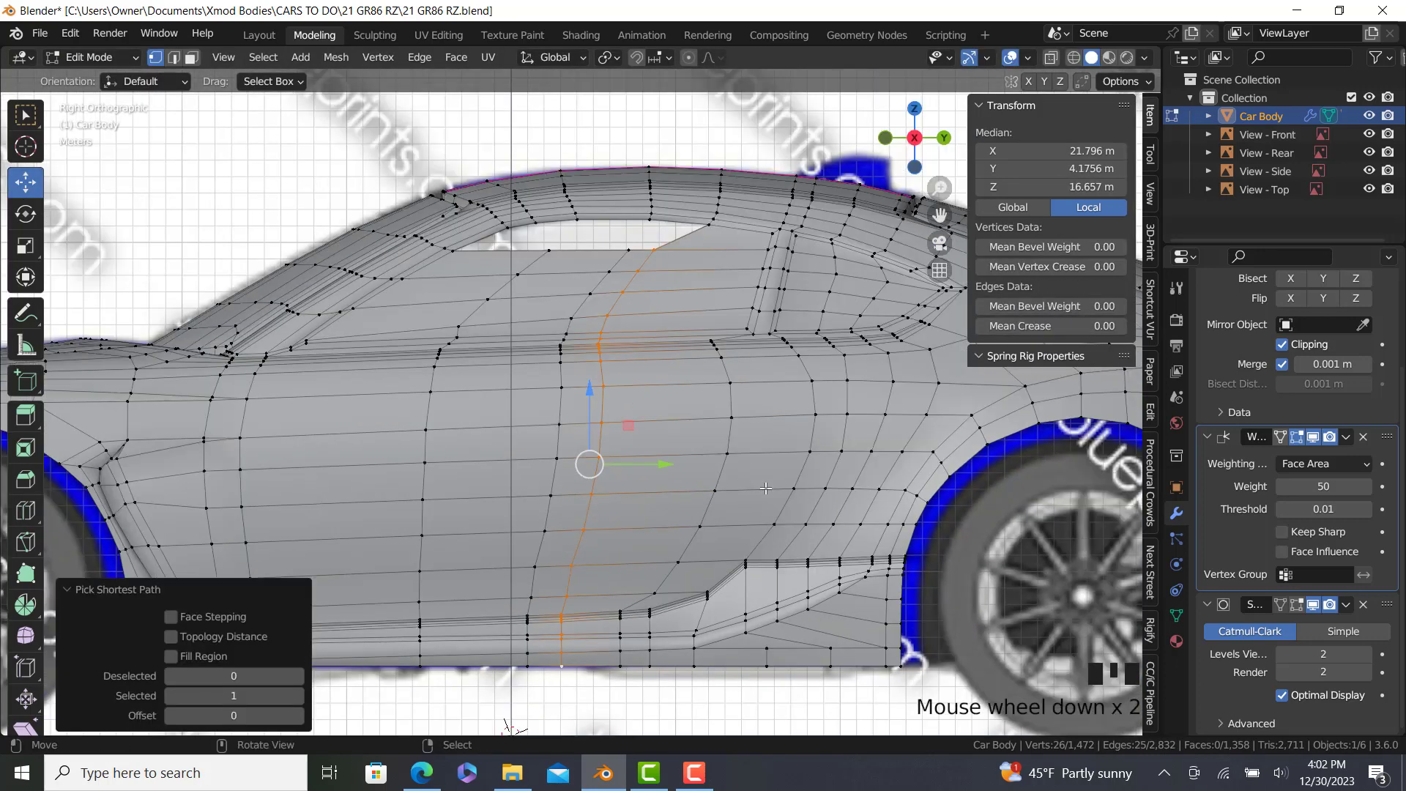
pyautogui.press('g')
pyautogui.press('g')
pyautogui.click(788, 500)
# Fill the next two faces forward between the door window's top strip and the roof-side frame.
pyautogui.rightClick(627, 248)
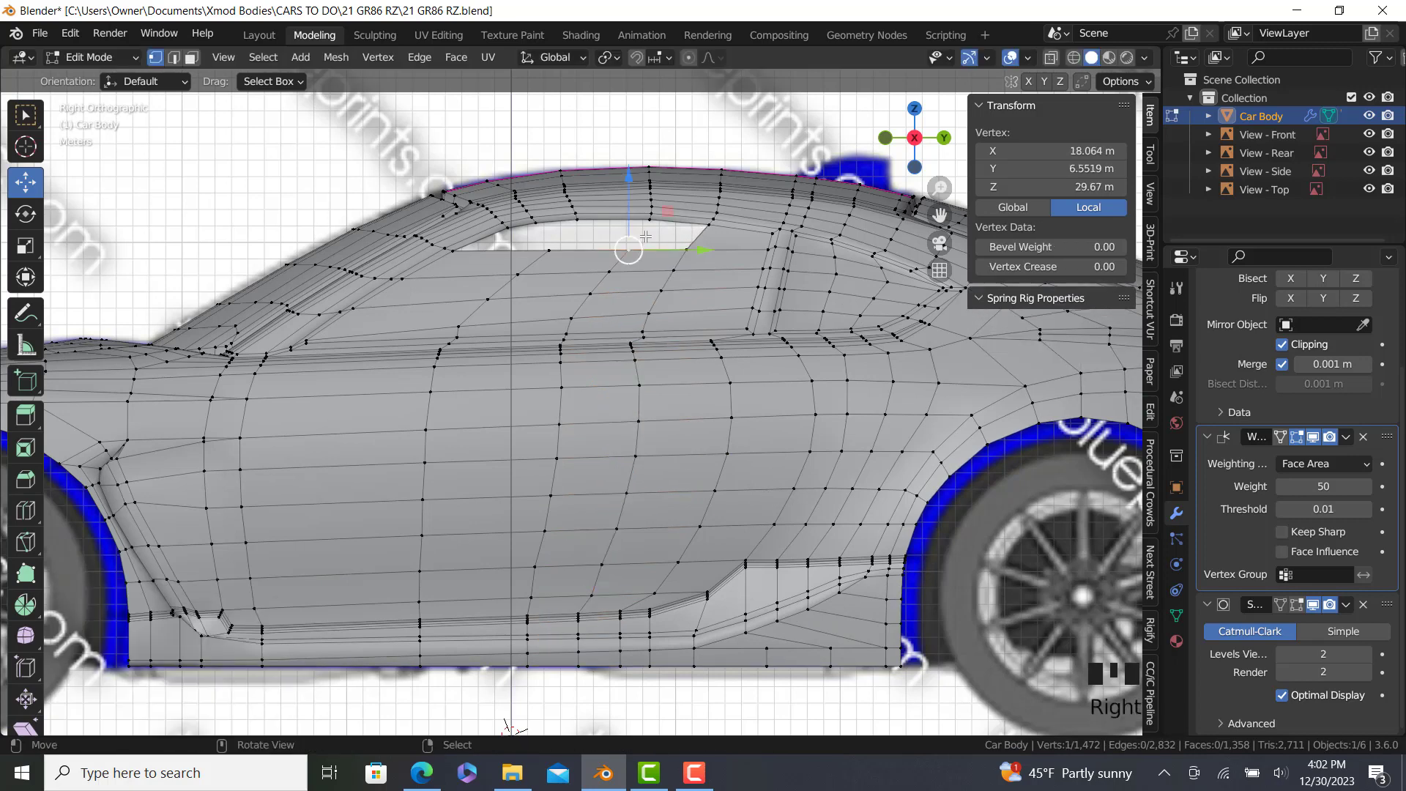
pyautogui.scroll(2, 651, 229)
pyautogui.keyDown('ctrl'); pyautogui.rightClick(649, 227); pyautogui.keyUp('ctrl')
pyautogui.rightClick(526, 252)
pyautogui.keyDown('ctrl'); pyautogui.rightClick(541, 238); pyautogui.keyUp('ctrl')
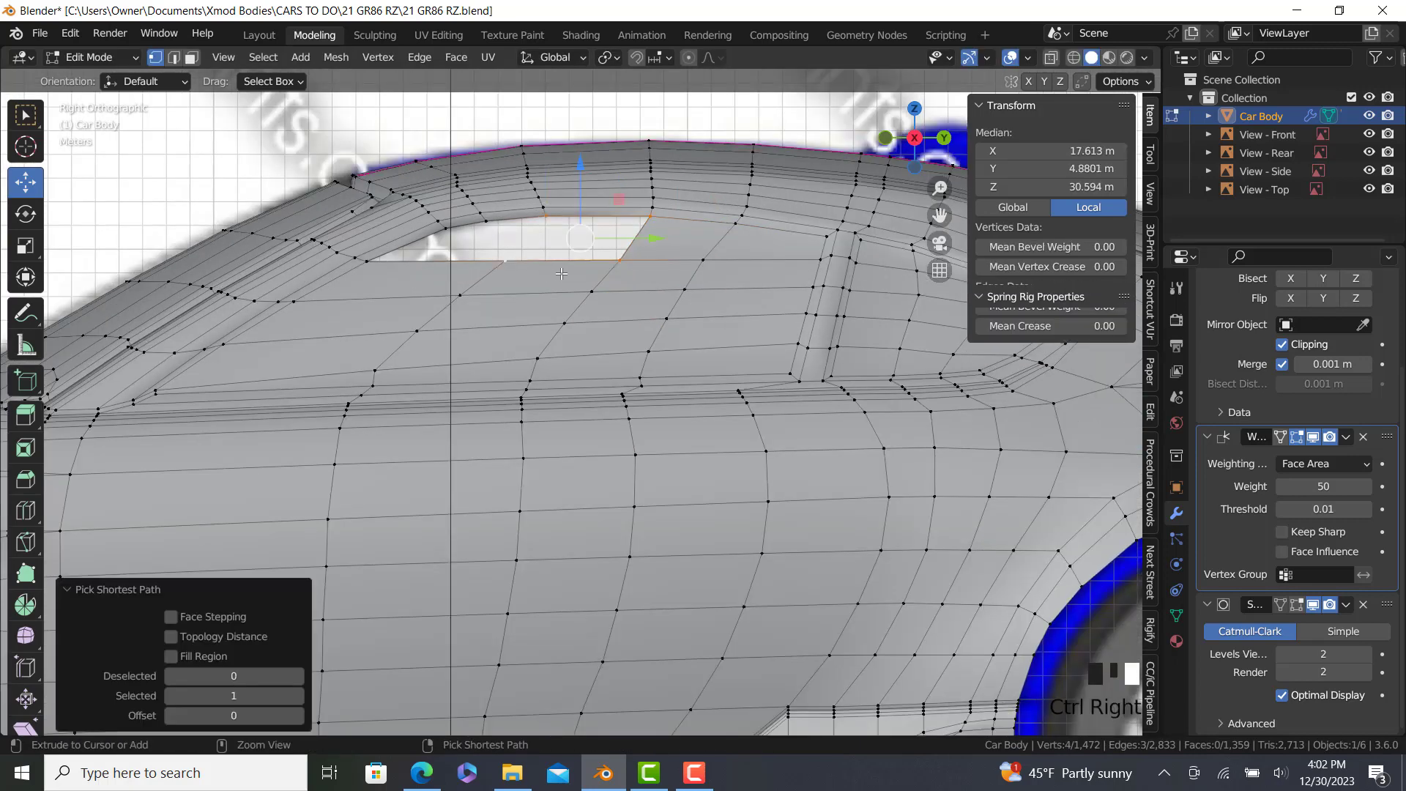
pyautogui.press('f')
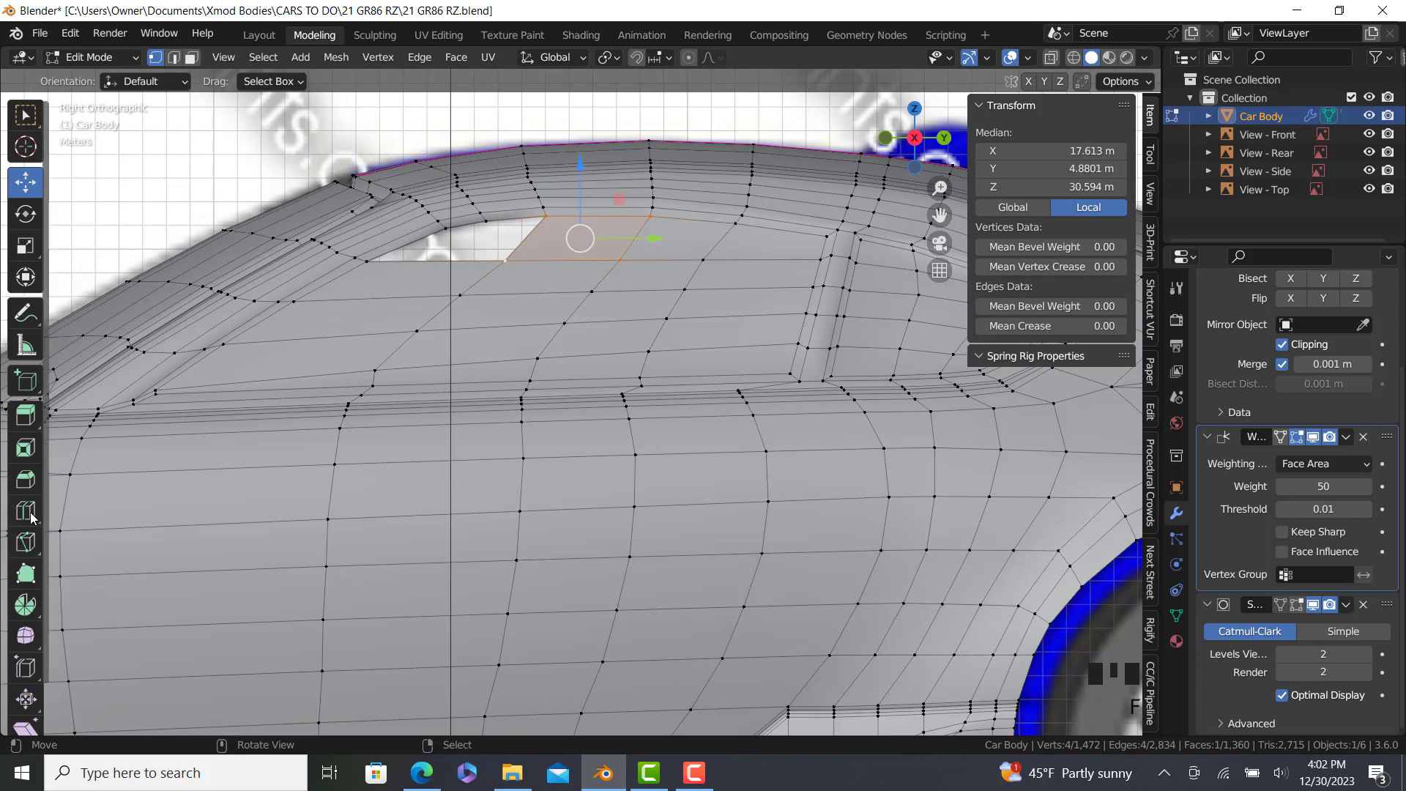
# Cut a single vertical loop through the window and door between the front pillar and the front window column.
pyautogui.click(26, 510)
pyautogui.moveTo(390, 300); pyautogui.dragTo(403, 298)
pyautogui.click(26, 182)
# Select the front window column down to the sill and edge-slide it rearward by a factor of about 0.162.
pyautogui.scroll(-4, 496, 277)
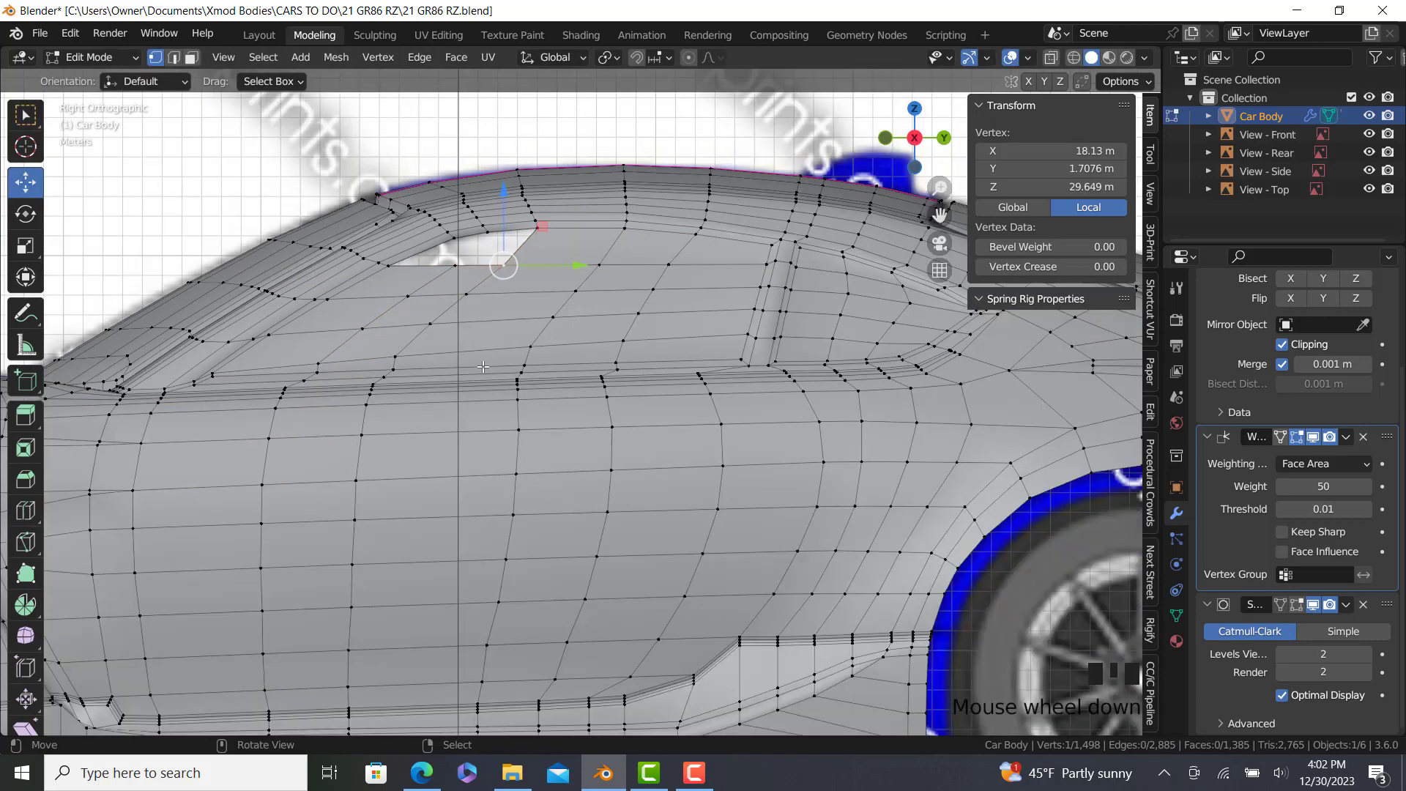
pyautogui.keyDown('shift'); pyautogui.moveTo(465, 740); pyautogui.dragTo(486, 706, button='middle'); pyautogui.keyUp('shift')
pyautogui.keyDown('ctrl'); pyautogui.rightClick(487, 706); pyautogui.keyUp('ctrl')
pyautogui.press('g')
pyautogui.press('g')
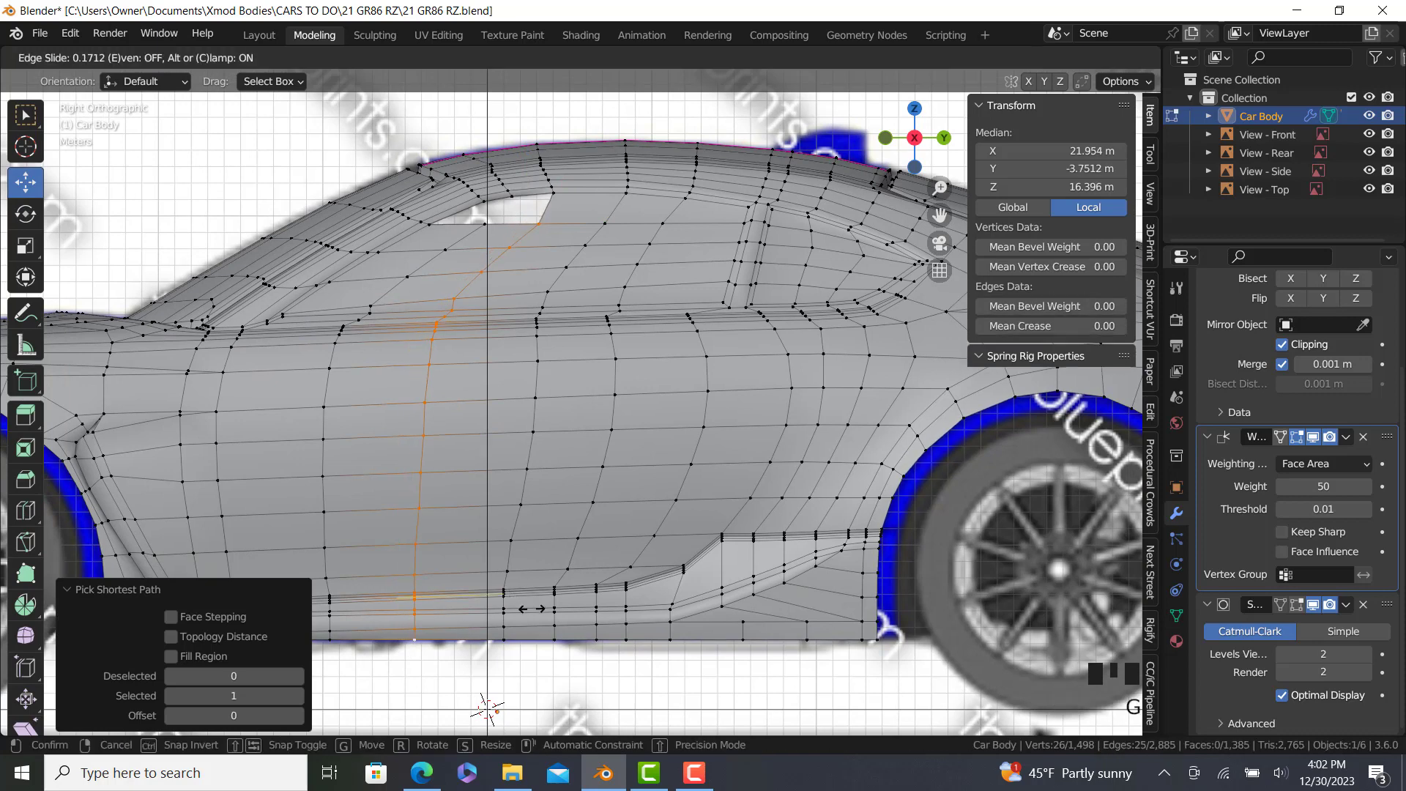
pyautogui.click(529, 610)
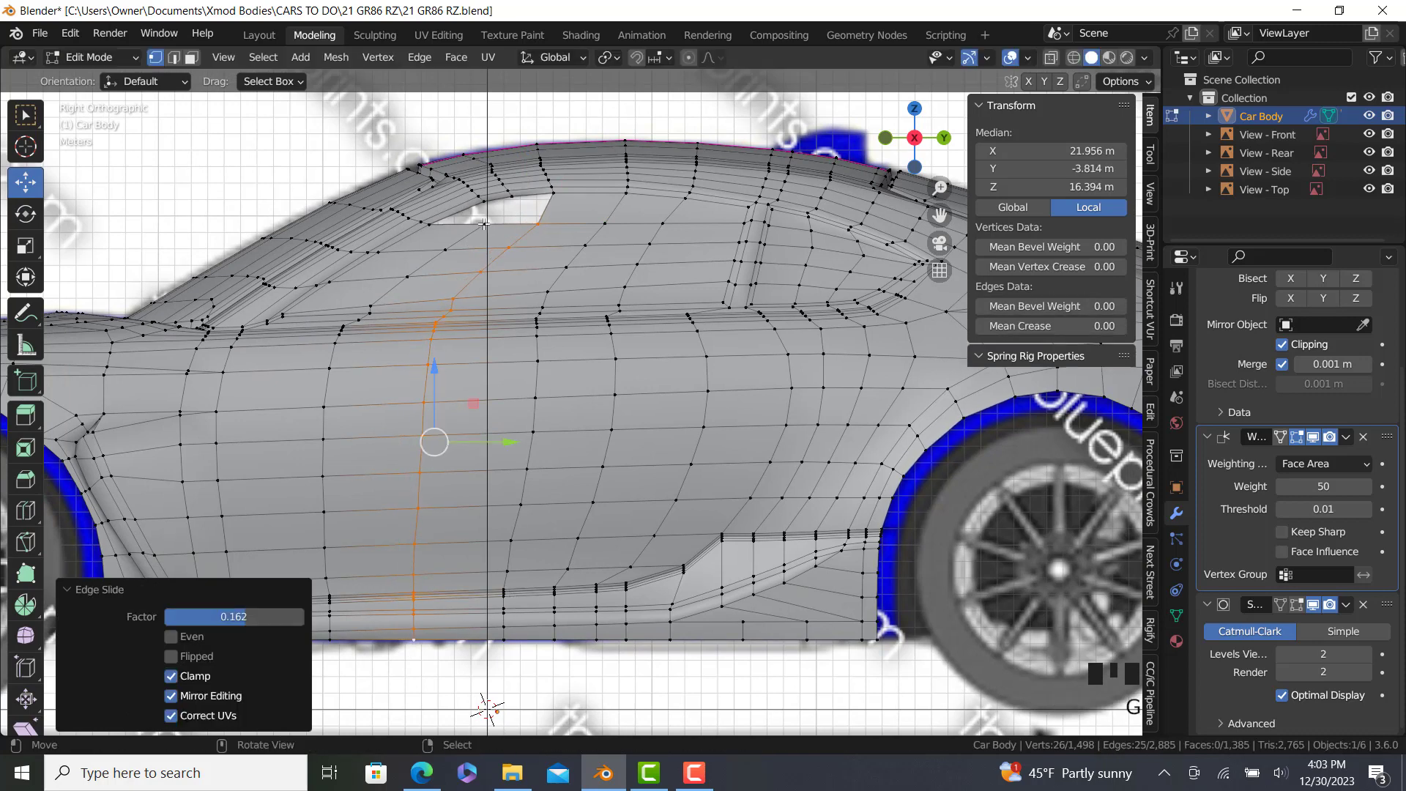
# Fill the remaining two faces at the front of the door window's upper opening to close the window.
pyautogui.rightClick(484, 223)
pyautogui.keyDown('ctrl'); pyautogui.rightClick(512, 198); pyautogui.keyUp('ctrl')
pyautogui.press('f')
pyautogui.rightClick(512, 198)
pyautogui.scroll(2, 432, 208)
pyautogui.keyDown('ctrl'); pyautogui.rightClick(448, 236); pyautogui.keyUp('ctrl')
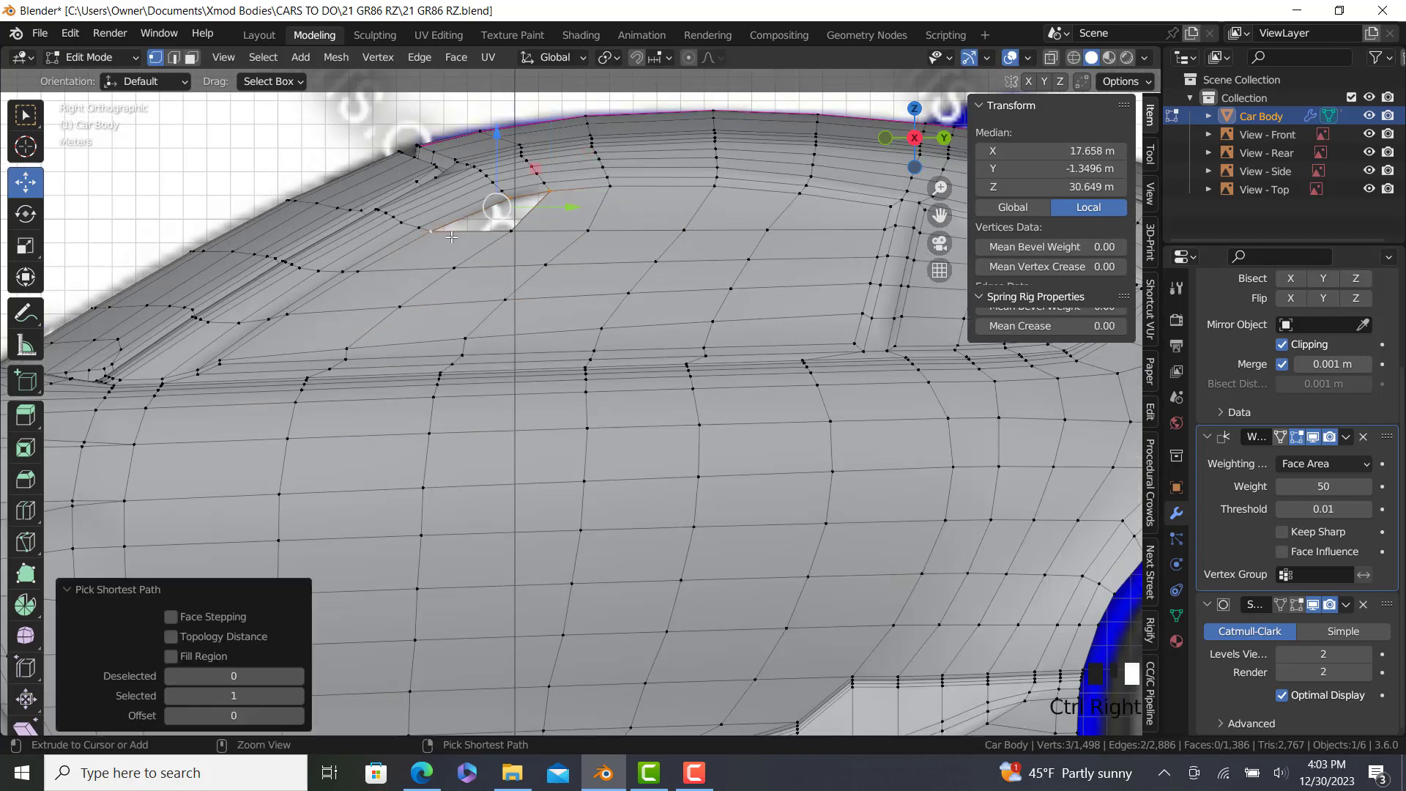
pyautogui.keyDown('ctrl'); pyautogui.rightClick(503, 234); pyautogui.keyUp('ctrl')
pyautogui.press('f')
pyautogui.rightClick(503, 234)
# Examine the smoothed side window in Object Mode from the side and at an angle, and return to Edit Mode.
pyautogui.press('Tab')
pyautogui.scroll(-5, 499, 265)
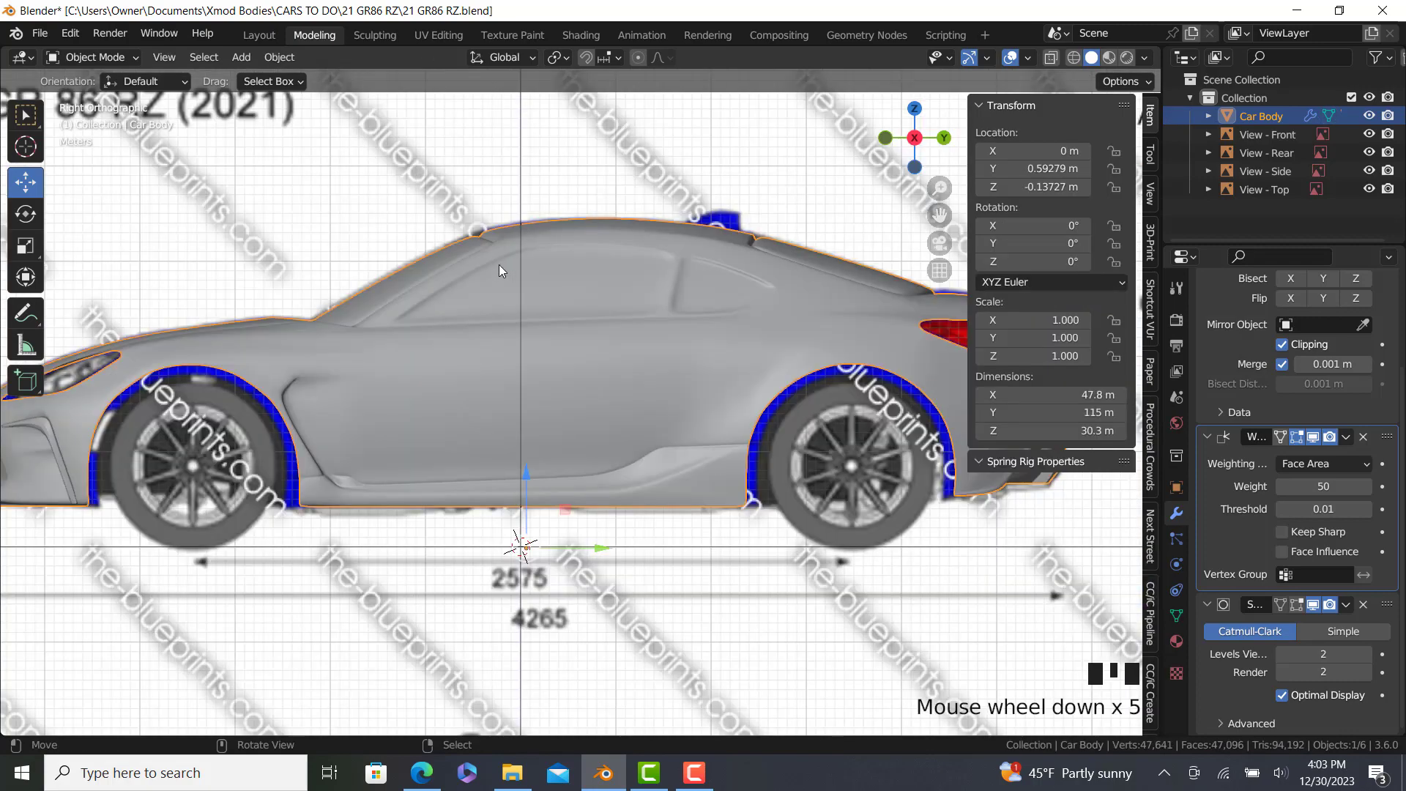
pyautogui.scroll(4, 618, 344)
pyautogui.moveTo(236, 292); pyautogui.dragTo(322, 330, button='middle')
pyautogui.scroll(3, 366, 293)
pyautogui.press('Tab')
pyautogui.scroll(2, 440, 329)
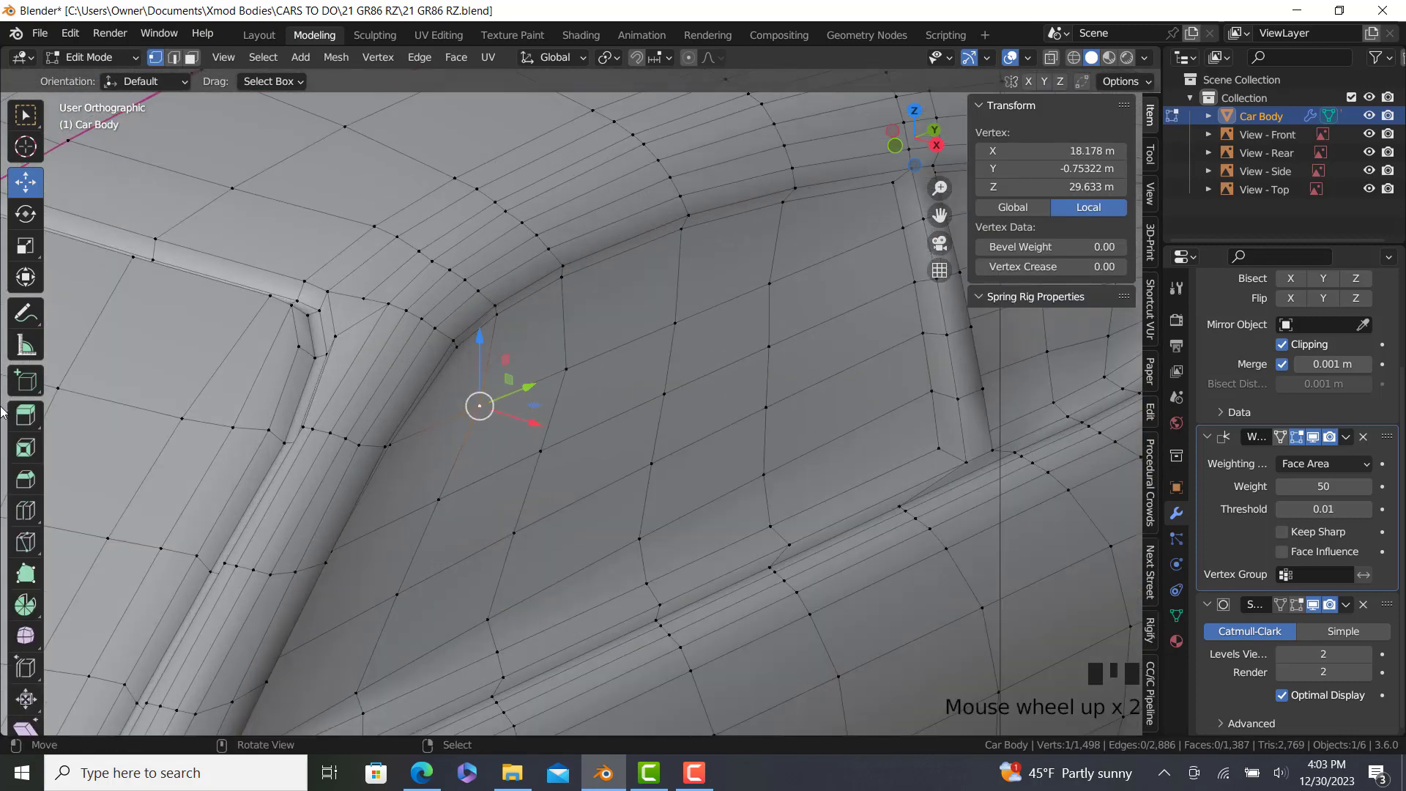
# Add a loop cut with two cuts along the narrow rim strip running around the side window opening.
pyautogui.click(25, 511)
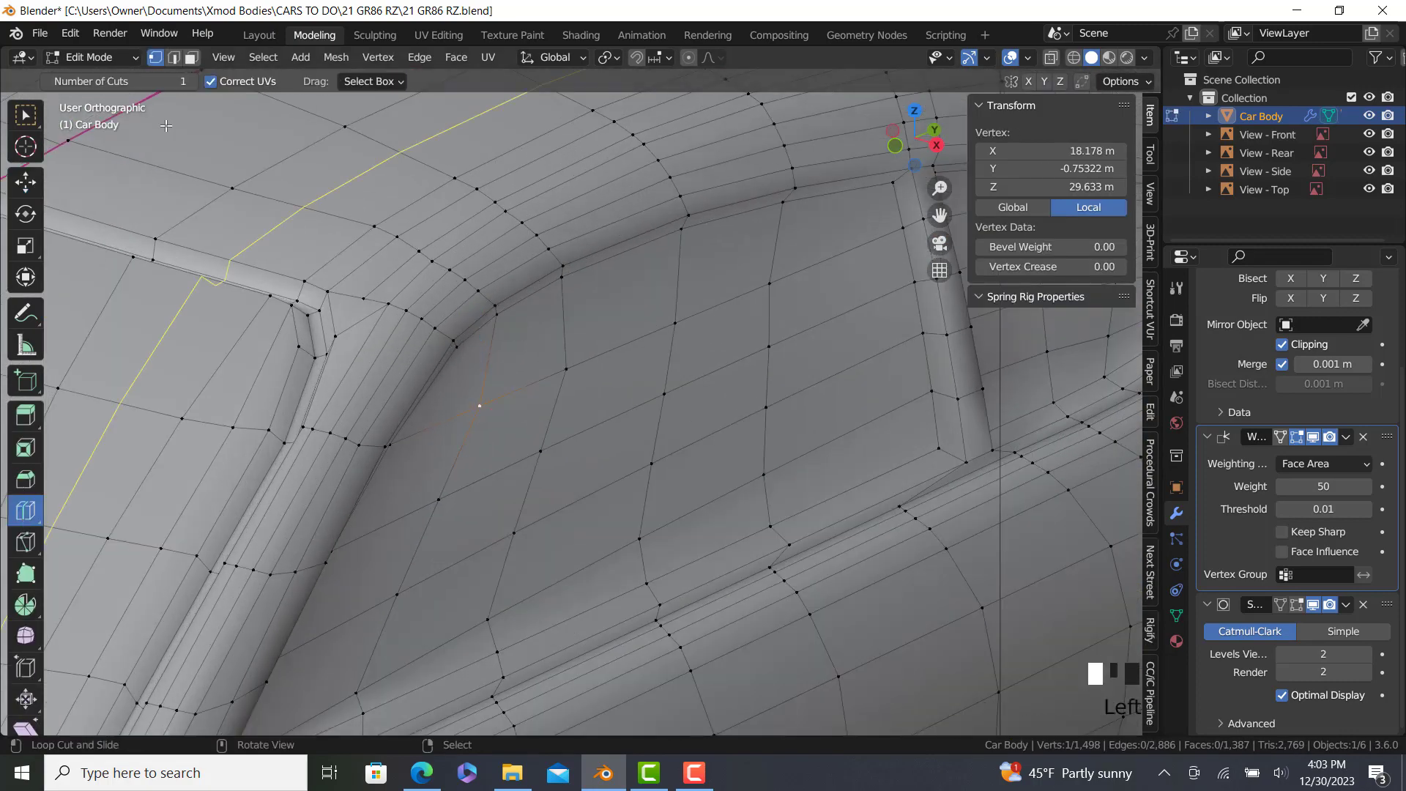
pyautogui.click(194, 81)
pyautogui.click(522, 280)
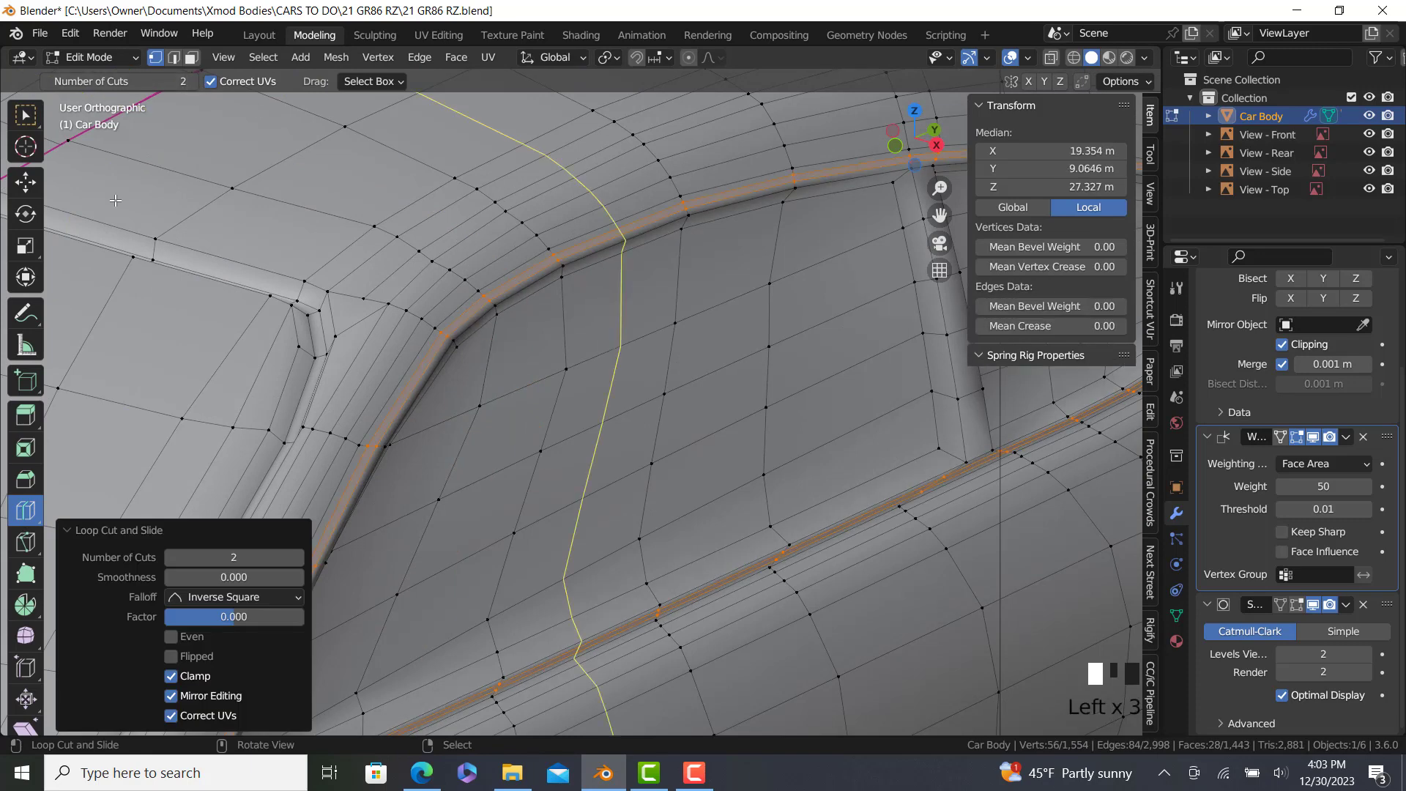
pyautogui.click(25, 182)
# In front view, move the new rim loops outward about 0.41 m in X and scale them to about 0.942 in X.
pyautogui.scroll(-2, 559, 390)
pyautogui.press('KP_1')
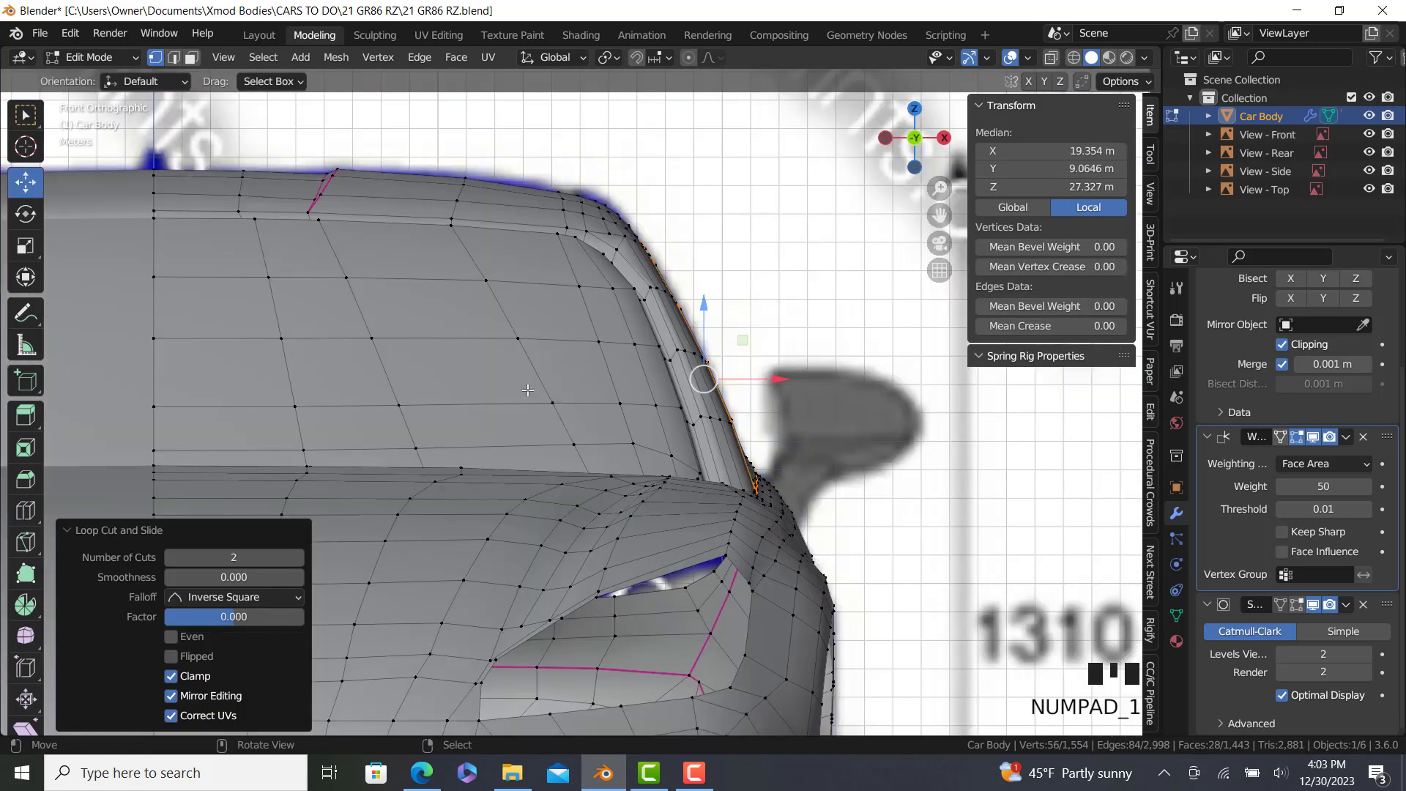
pyautogui.scroll(3, 723, 385)
pyautogui.moveTo(766, 379); pyautogui.dragTo(795, 386)
pyautogui.press('s')
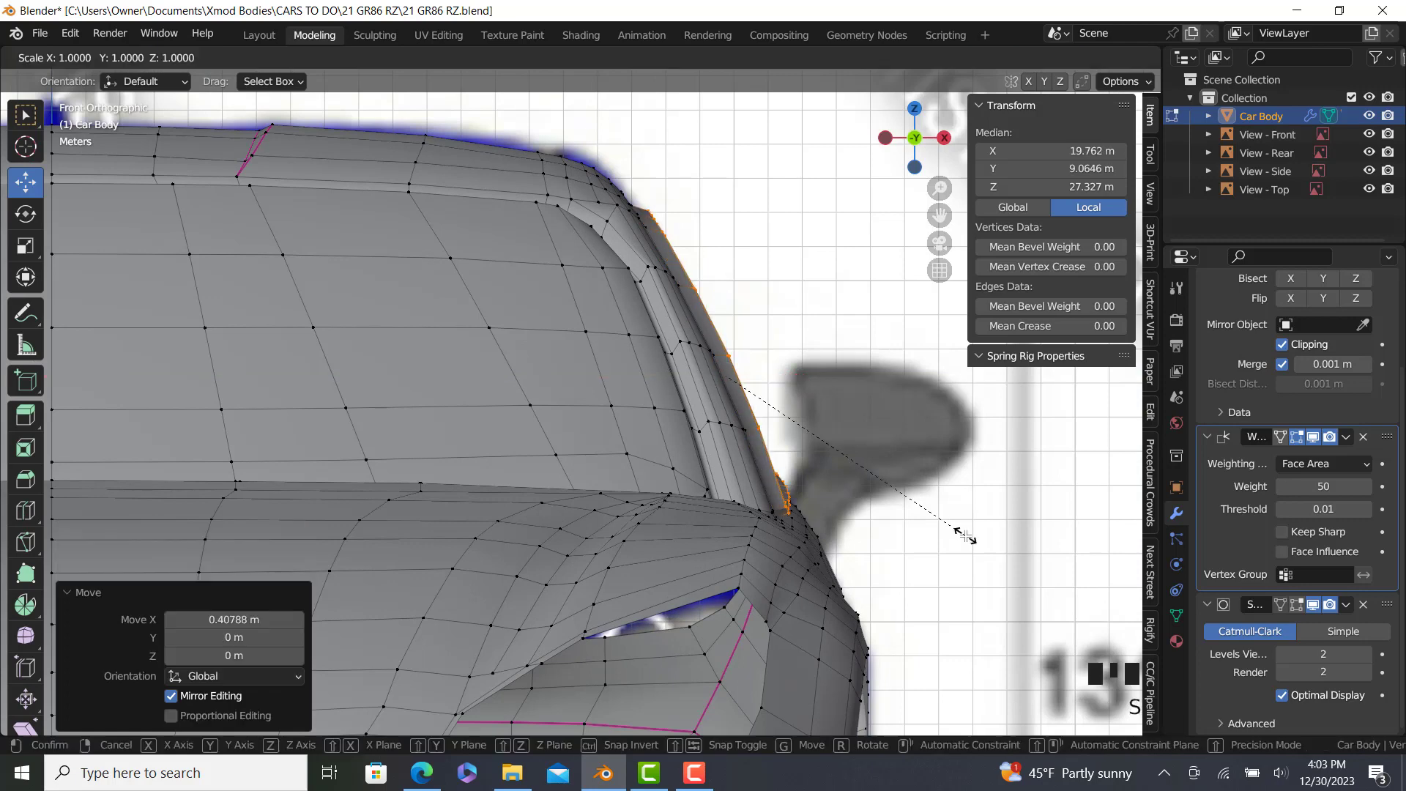
pyautogui.press('x')
pyautogui.click(945, 530)
pyautogui.moveTo(945, 530); pyautogui.dragTo(816, 440, button='middle')
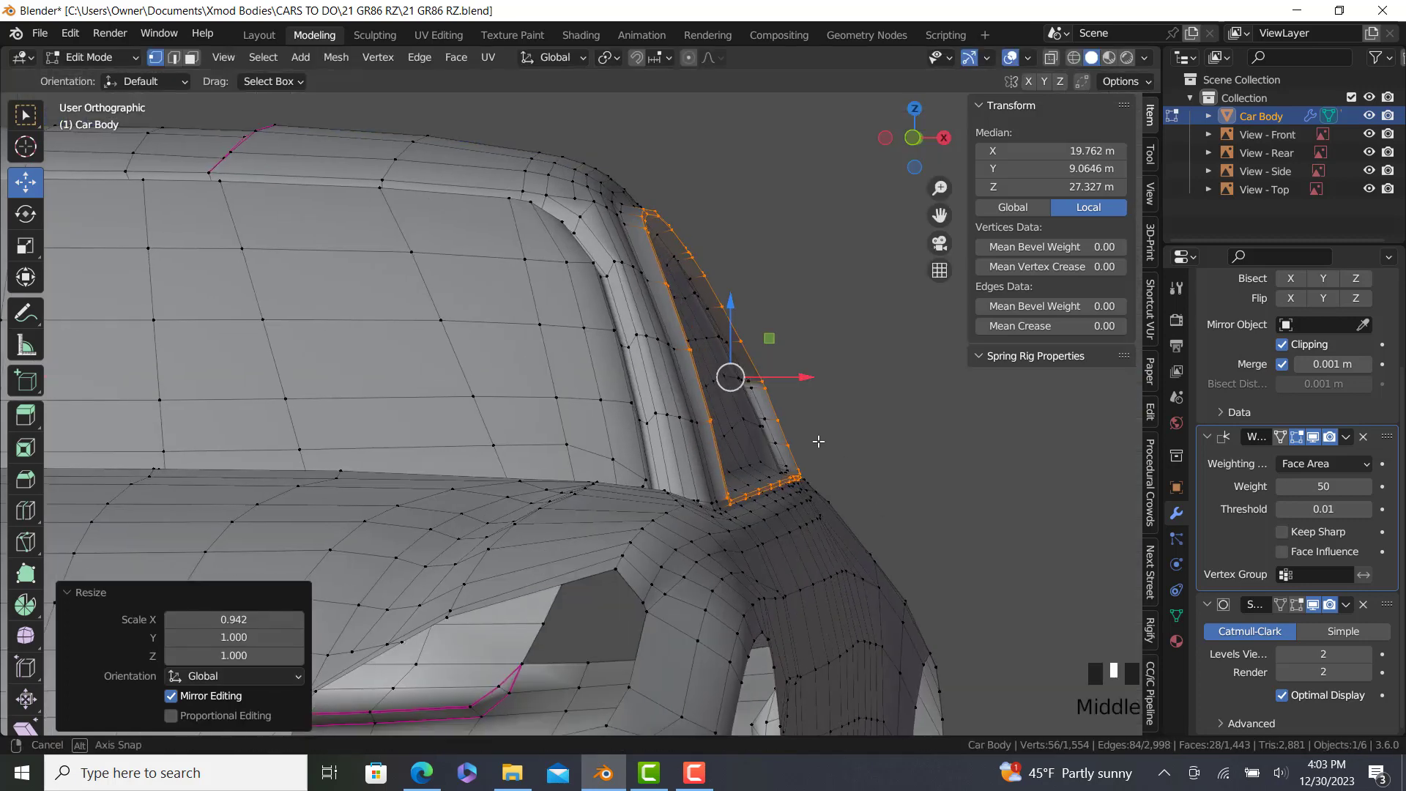
# Move the selected side window loop about 0.09 m up and 0.09 m inward along X, and check the smoothed car body.
pyautogui.scroll(2, 816, 439)
pyautogui.moveTo(728, 323); pyautogui.dragTo(728, 307)
pyautogui.moveTo(803, 379); pyautogui.dragTo(798, 372)
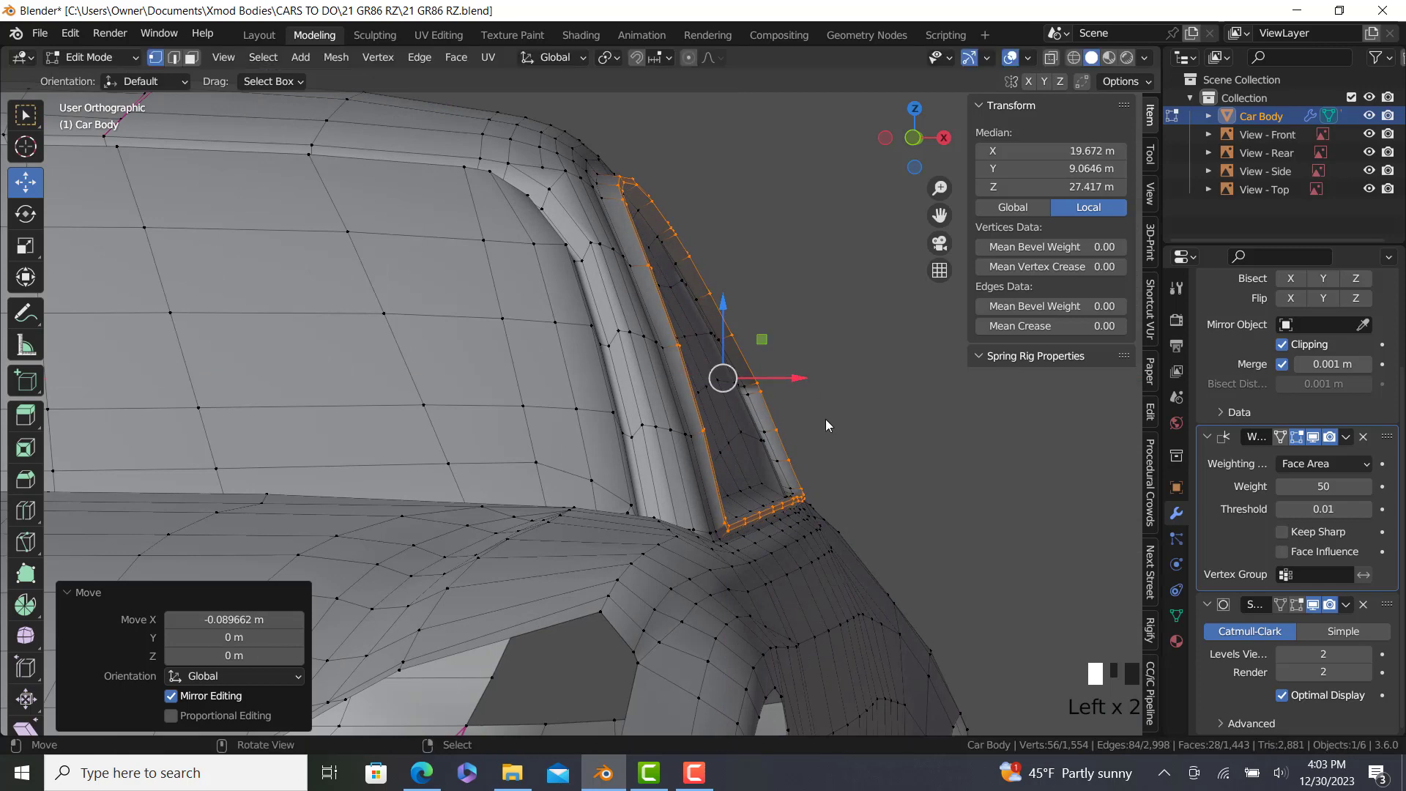
pyautogui.press('Tab')
pyautogui.moveTo(824, 459); pyautogui.dragTo(522, 530, button='middle')
pyautogui.scroll(-3, 450, 473)
pyautogui.scroll(-3, 718, 516)
pyautogui.scroll(3, 522, 530)
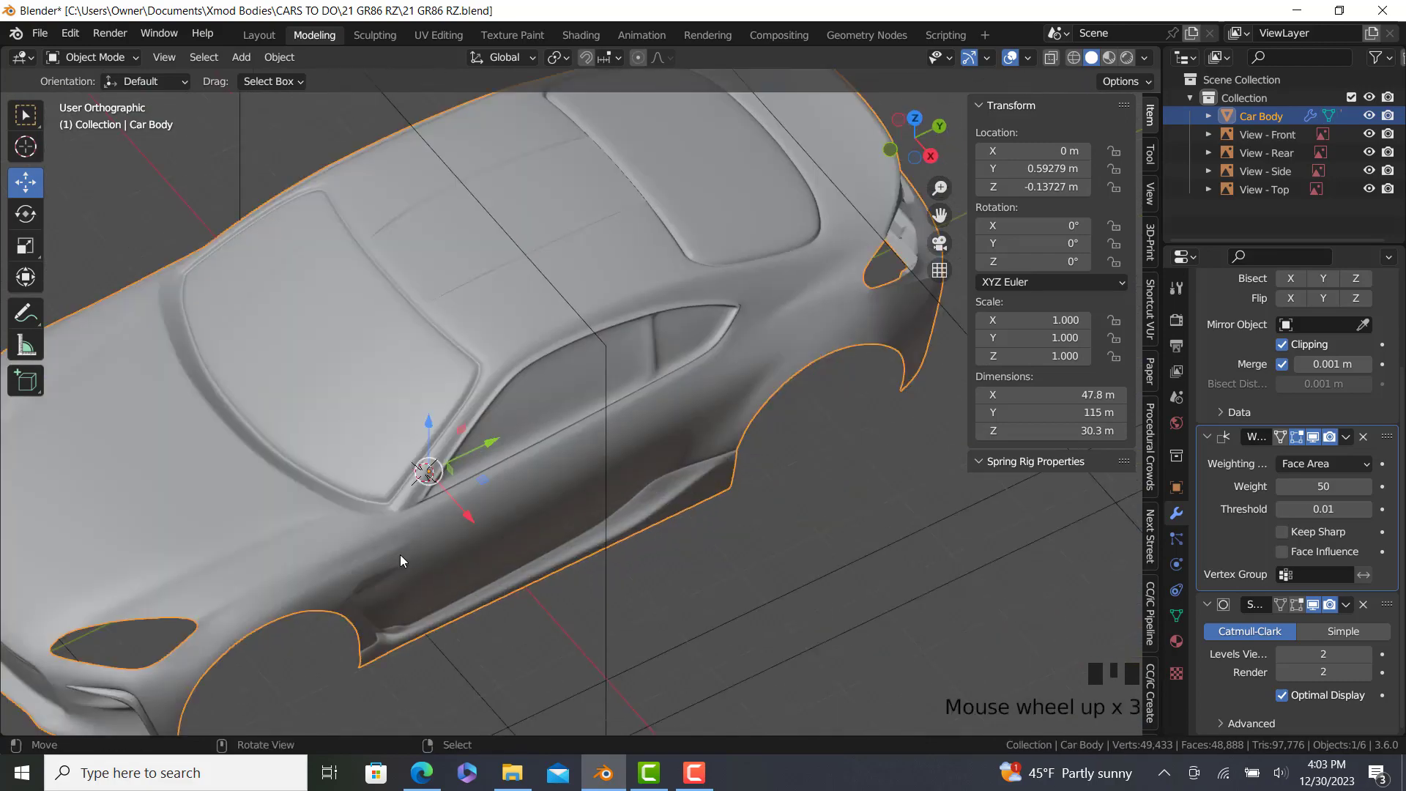
# Extrude the headlight opening's border loop at scale 0.948 in top view and shift it about 0.06 m toward the car's front.
pyautogui.press('KP_7')
pyautogui.scroll(-2, 400, 560)
pyautogui.moveTo(544, 600)
pyautogui.keyDown('shift'); pyautogui.mouseDown(button='middle')
pyautogui.moveTo(605, 643)
pyautogui.moveTo(577, 562)
pyautogui.mouseUp(button='middle'); pyautogui.keyUp('shift')
pyautogui.scroll(4, 605, 642)
pyautogui.scroll(4, 577, 563)
pyautogui.press('Tab')
pyautogui.press('z')
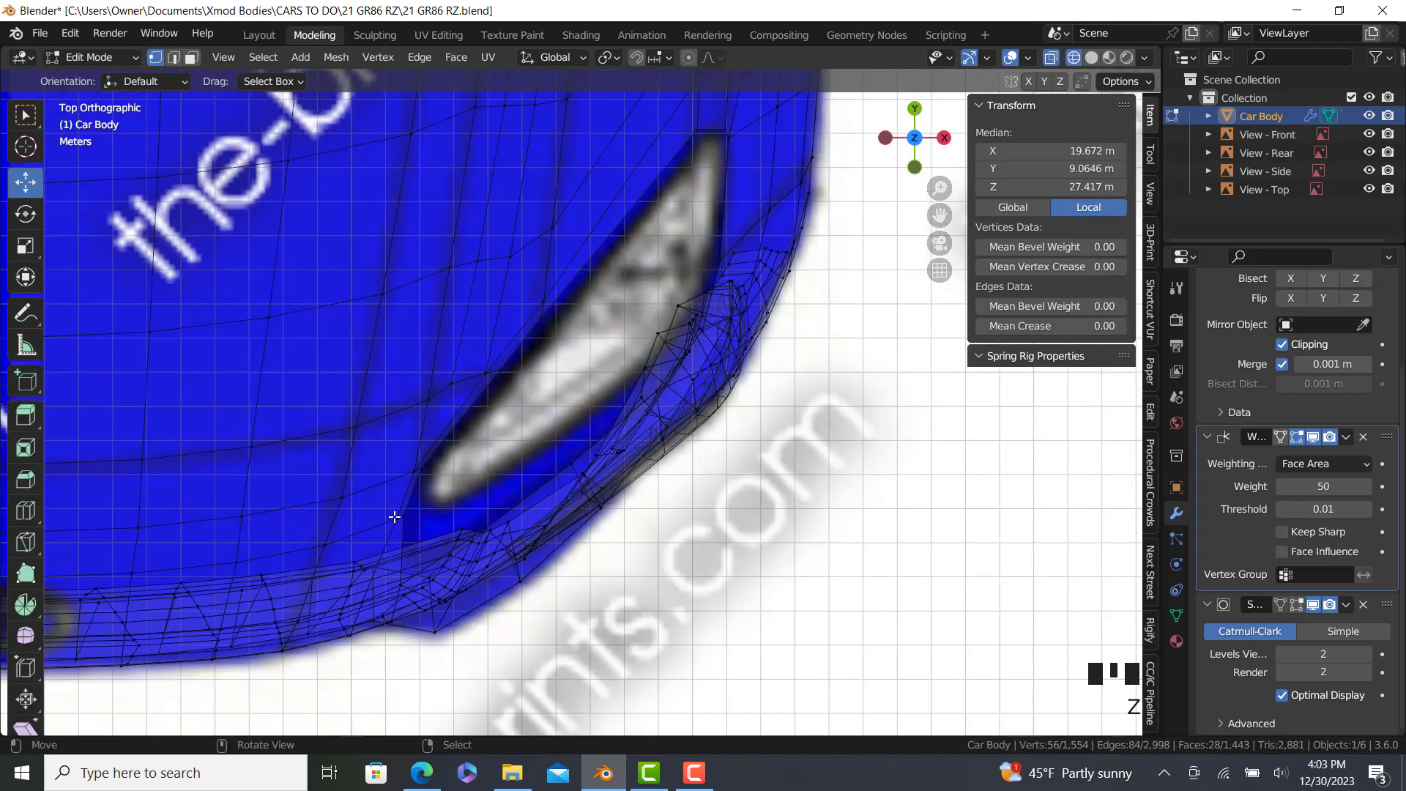
pyautogui.press('z')
pyautogui.rightClick(726, 139)
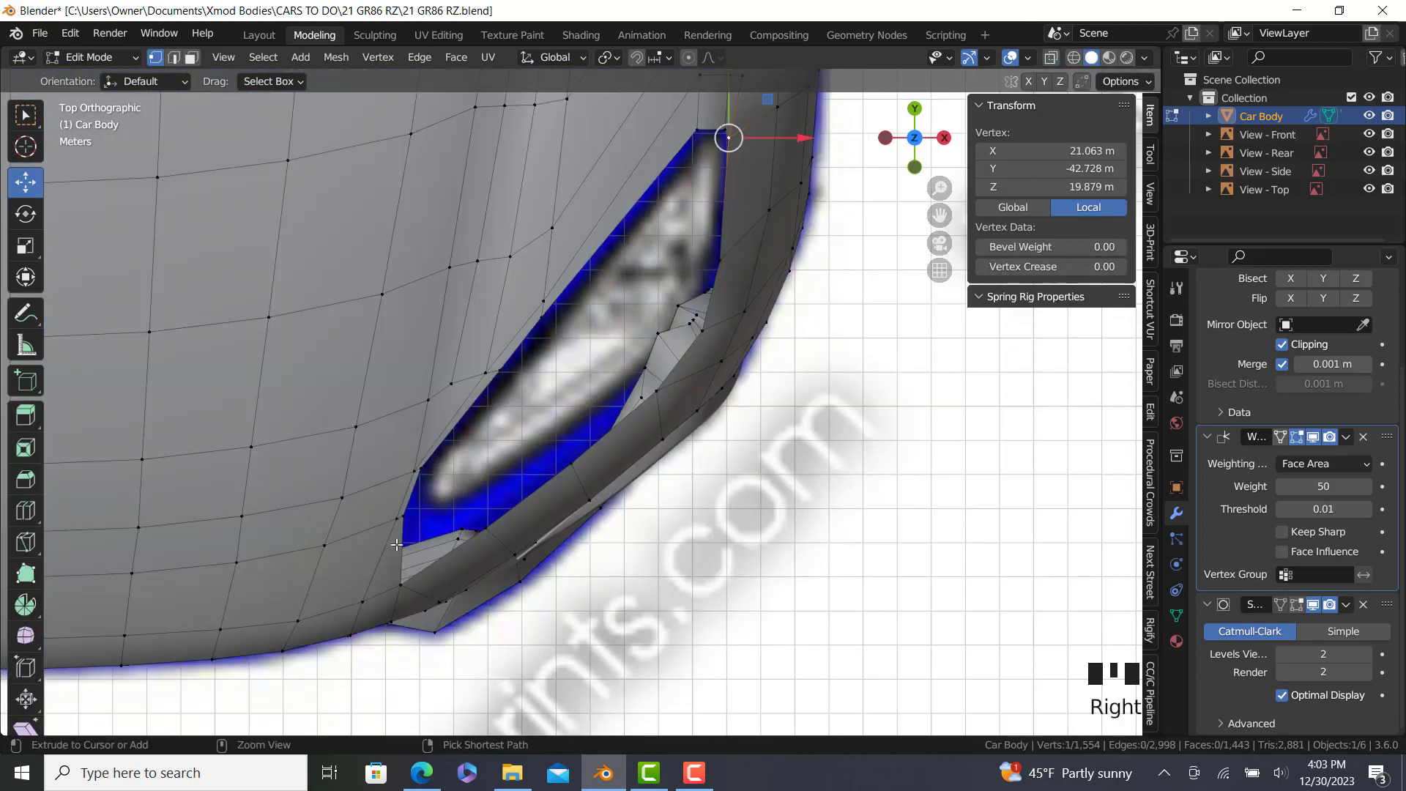
pyautogui.keyDown('ctrl'); pyautogui.rightClick(406, 518); pyautogui.keyUp('ctrl')
pyautogui.keyDown('ctrl'); pyautogui.rightClick(709, 333); pyautogui.keyUp('ctrl')
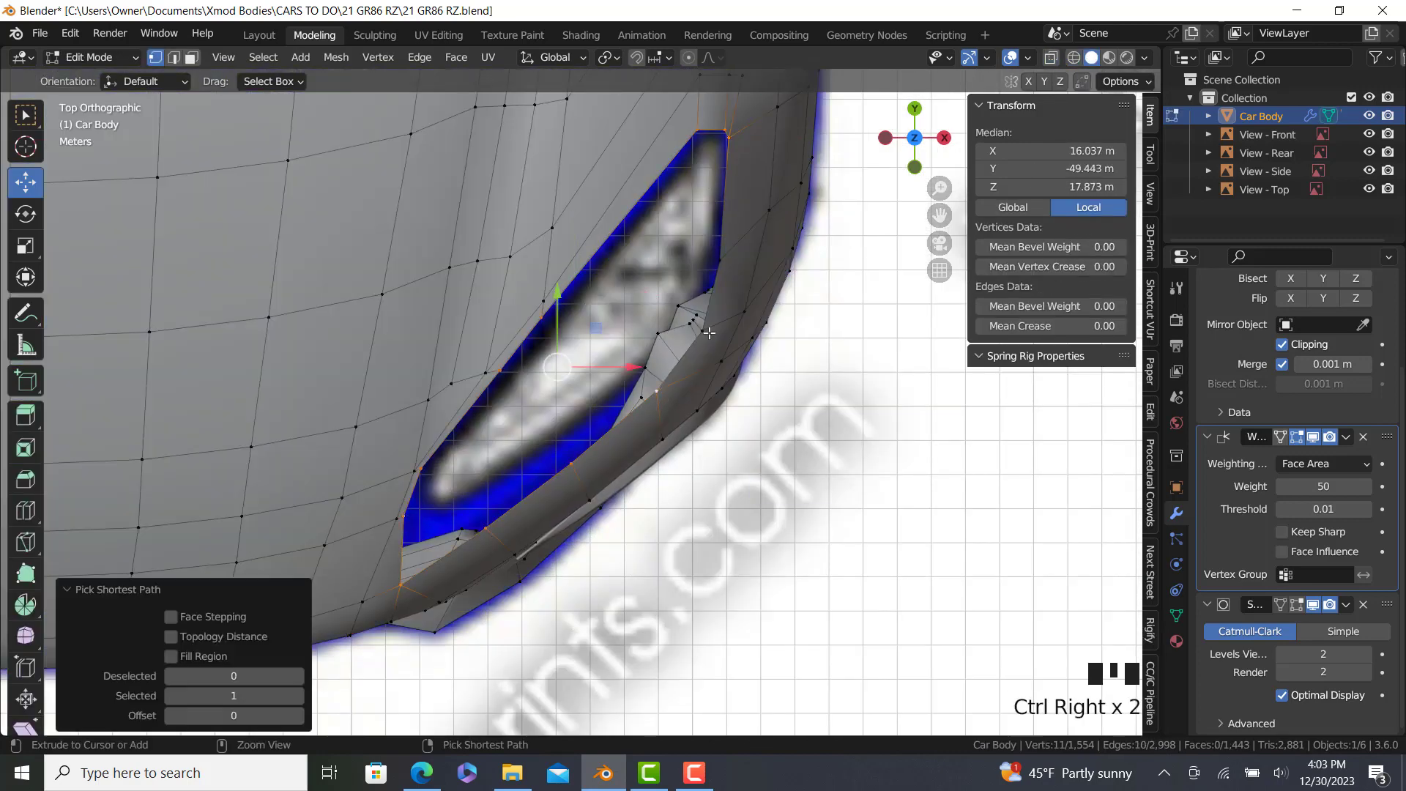
pyautogui.press('e')
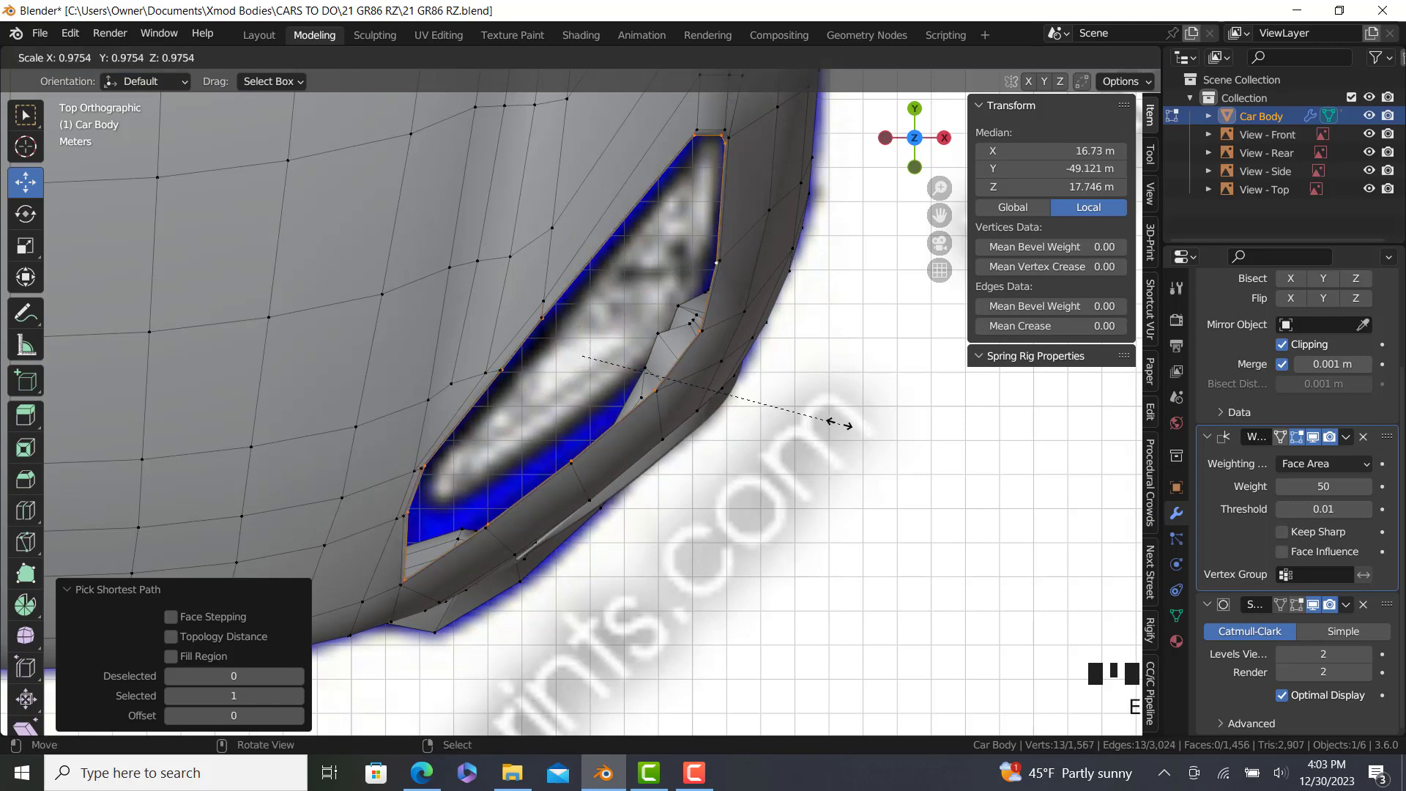
pyautogui.click(833, 423)
pyautogui.press('s')
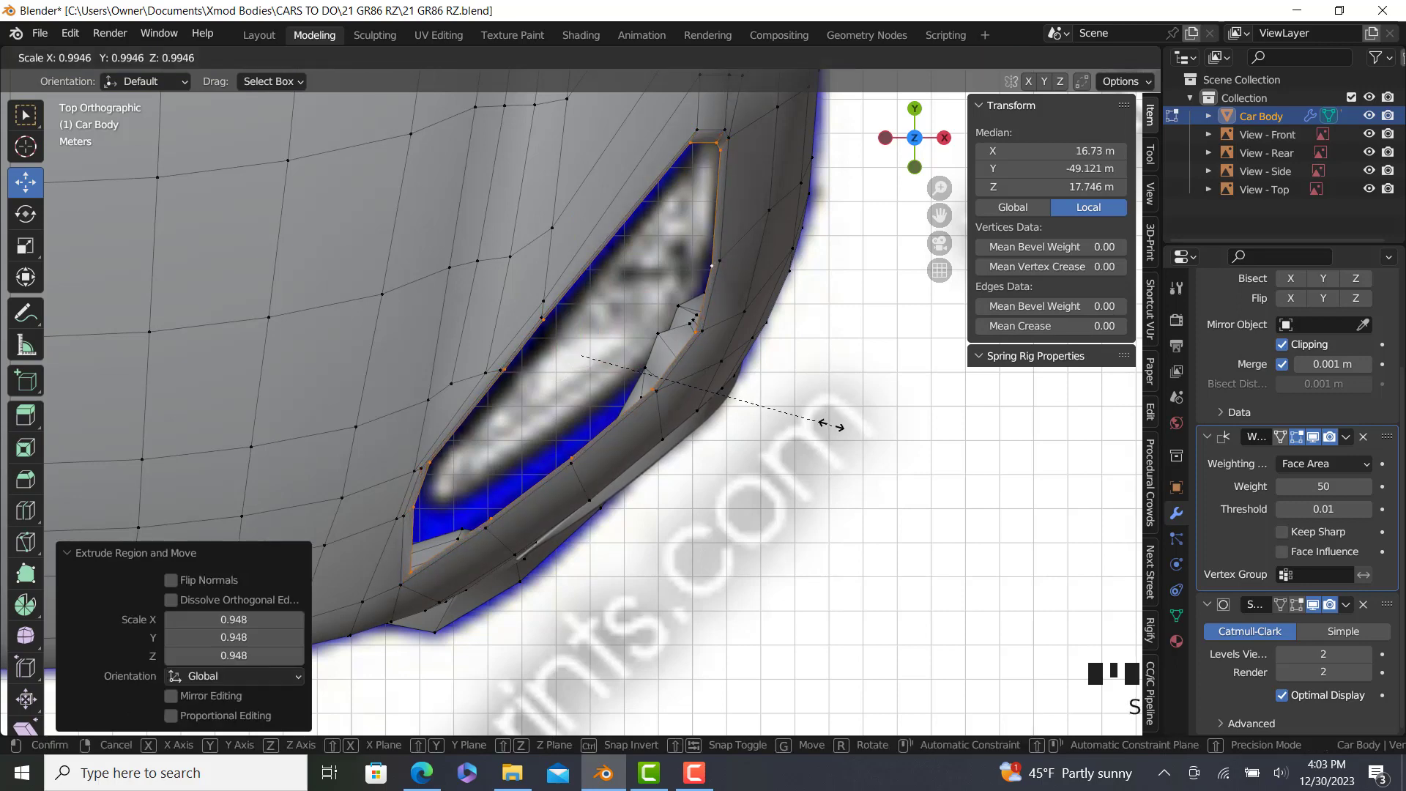
pyautogui.press('y')
pyautogui.rightClick(824, 422)
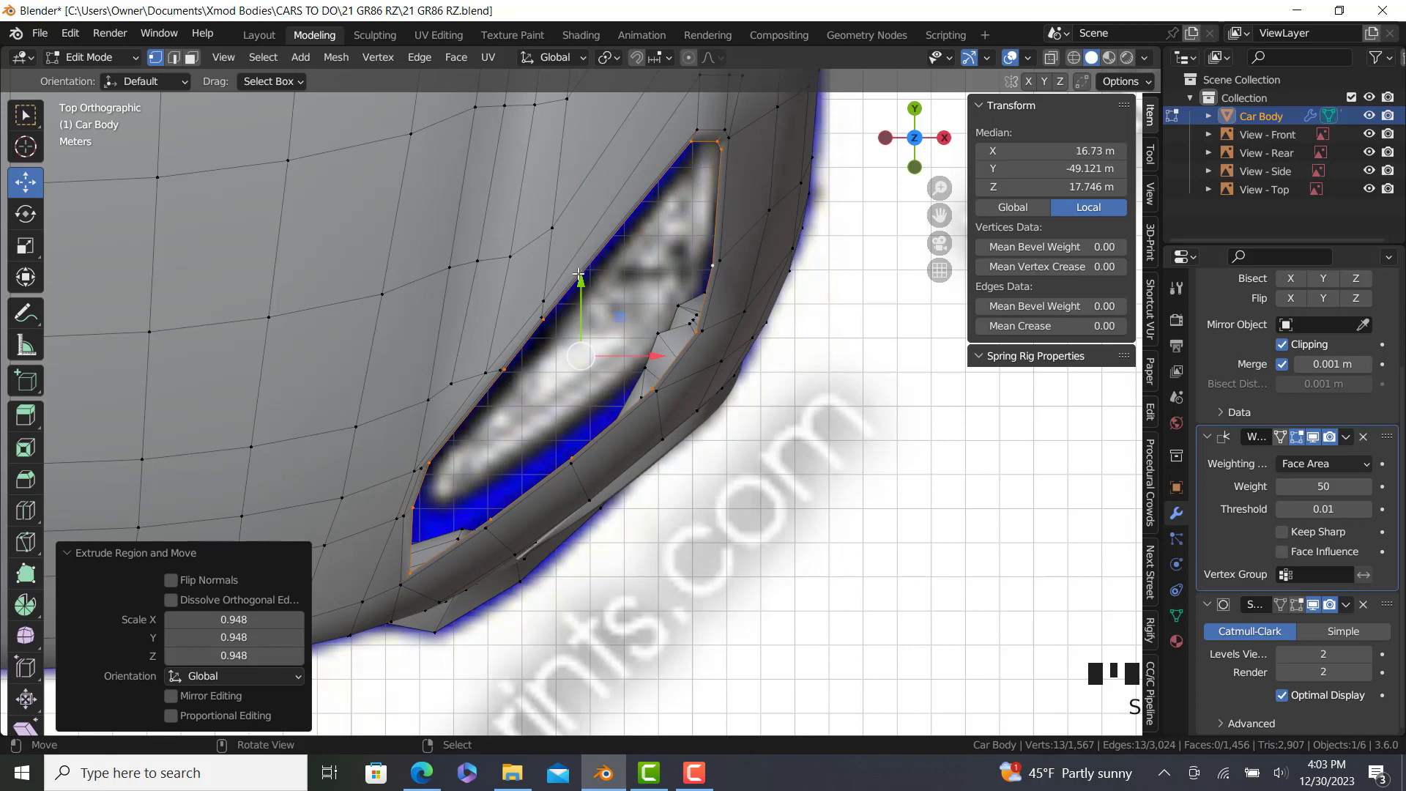
pyautogui.moveTo(579, 273); pyautogui.dragTo(583, 282)
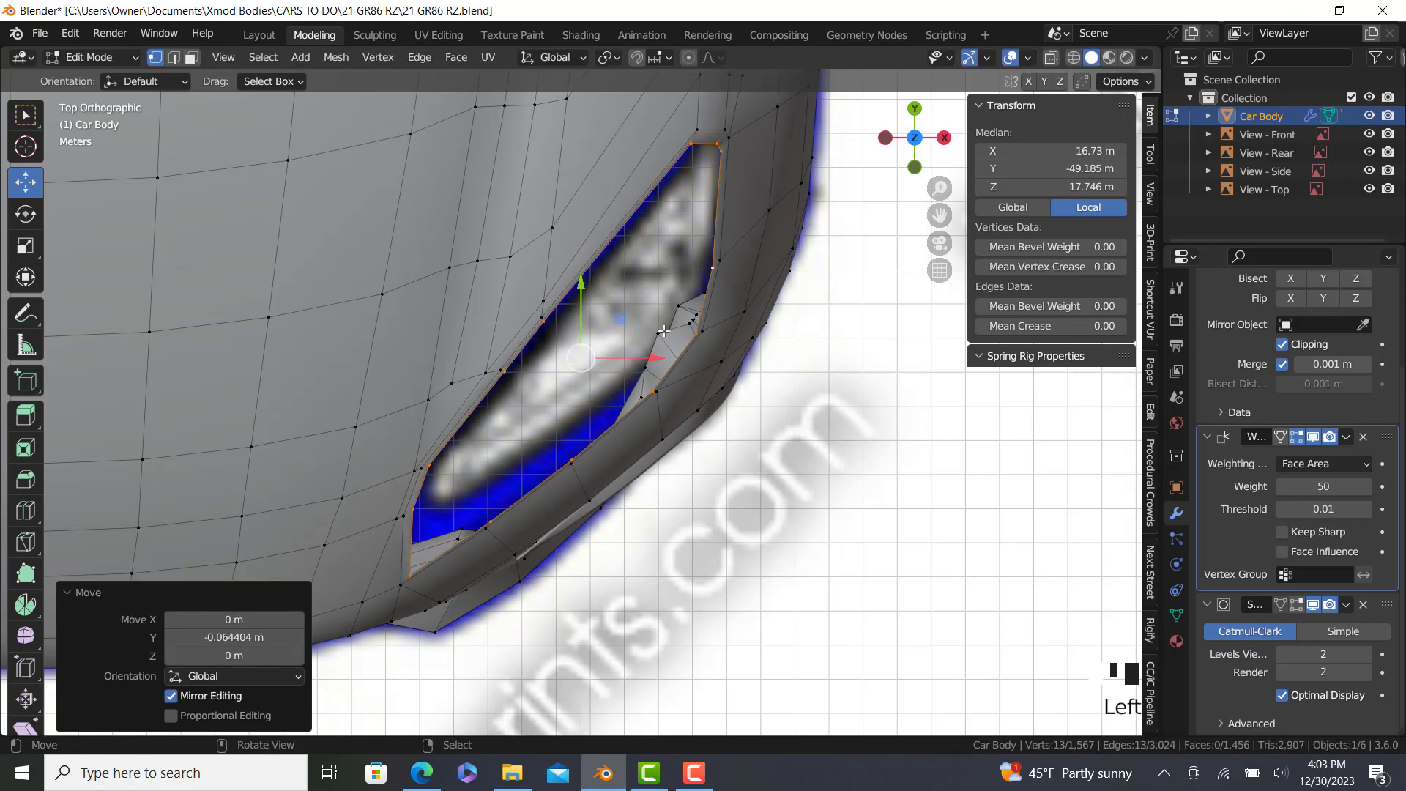
# Reposition the inner lower corner vertices of the new headlight loop to follow the headlight's tip on the top-view blueprint.
pyautogui.rightClick(411, 578)
pyautogui.scroll(2, 414, 577)
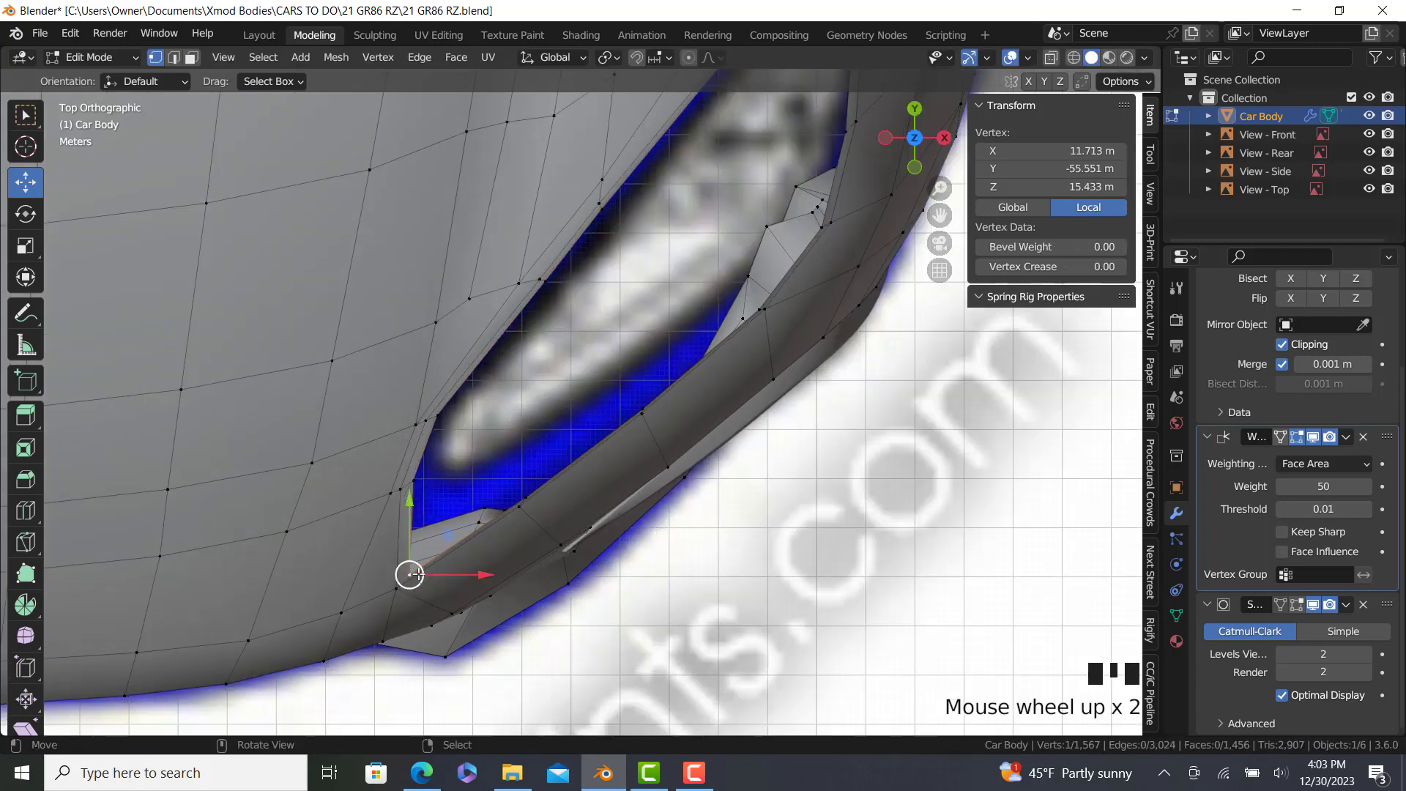
pyautogui.keyDown('ctrl'); pyautogui.rightClick(427, 479); pyautogui.keyUp('ctrl')
pyautogui.moveTo(416, 530); pyautogui.dragTo(422, 524)
pyautogui.rightClick(426, 575)
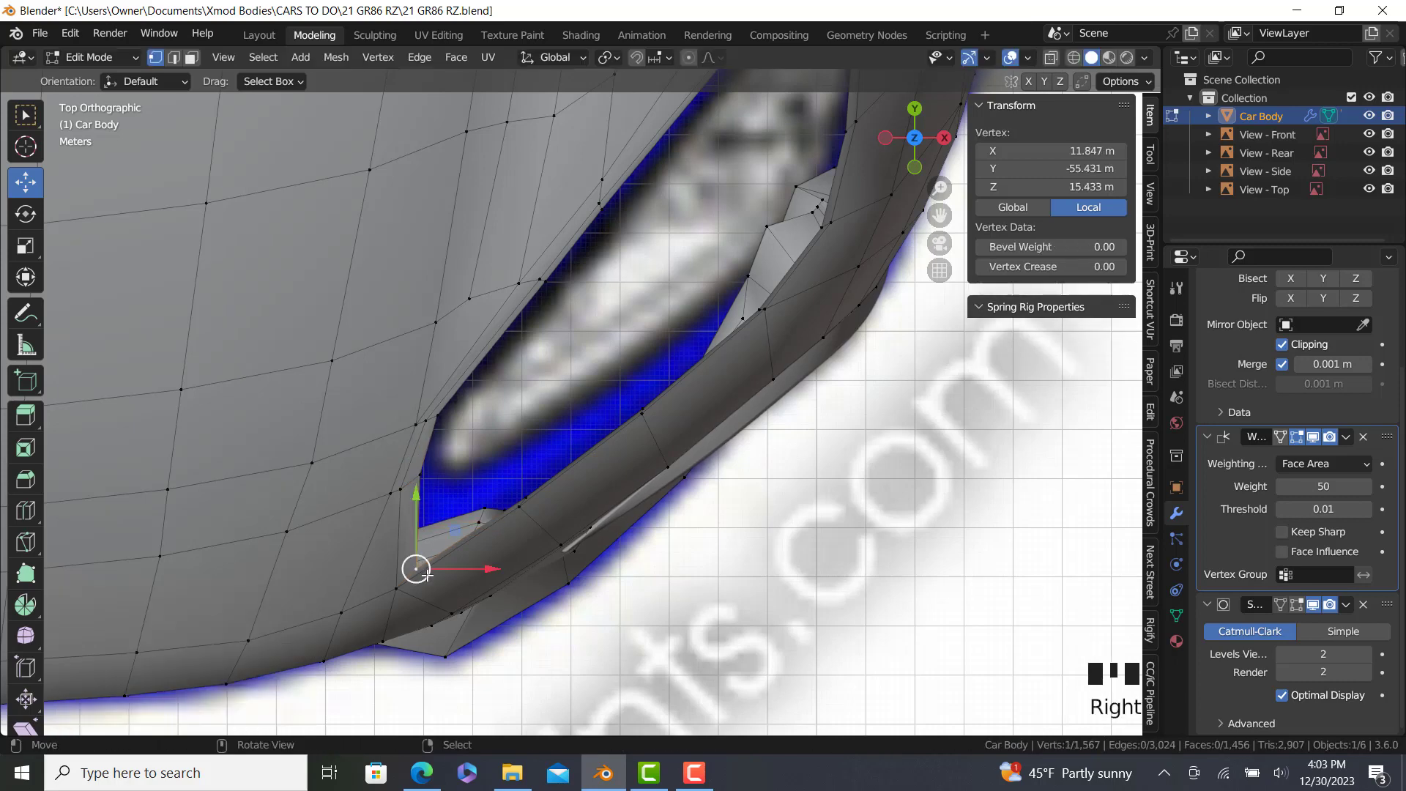
pyautogui.moveTo(426, 575); pyautogui.dragTo(427, 474)
pyautogui.rightClick(422, 476)
# Move the headlight loop's three lower-edge vertices about 0.72 m rearward, scale them to about 0.91 along Y, and adjust their position.
pyautogui.rightClick(528, 497)
pyautogui.keyDown('ctrl'); pyautogui.rightClick(754, 305); pyautogui.keyUp('ctrl')
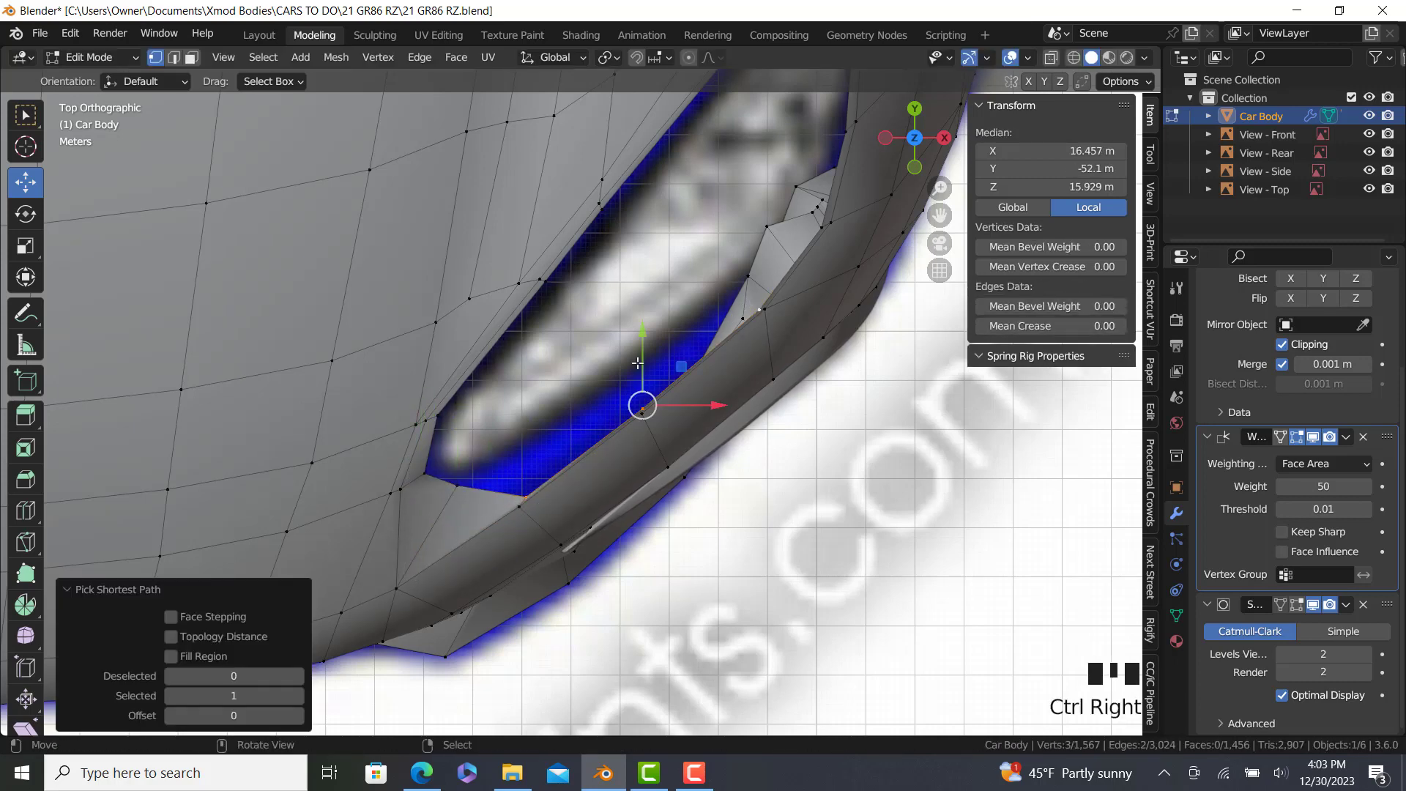
pyautogui.moveTo(645, 346); pyautogui.dragTo(649, 310)
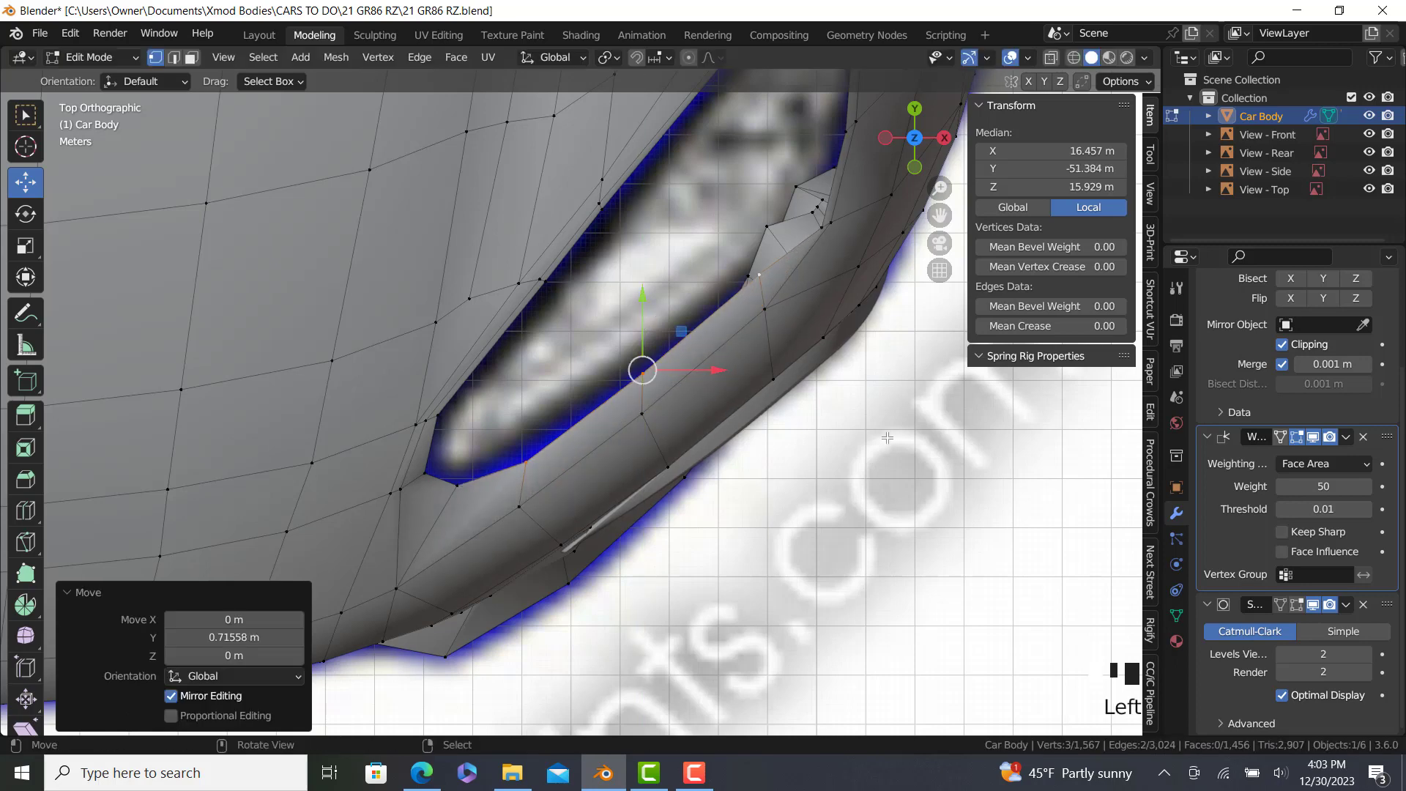
pyautogui.press('s')
pyautogui.press('y')
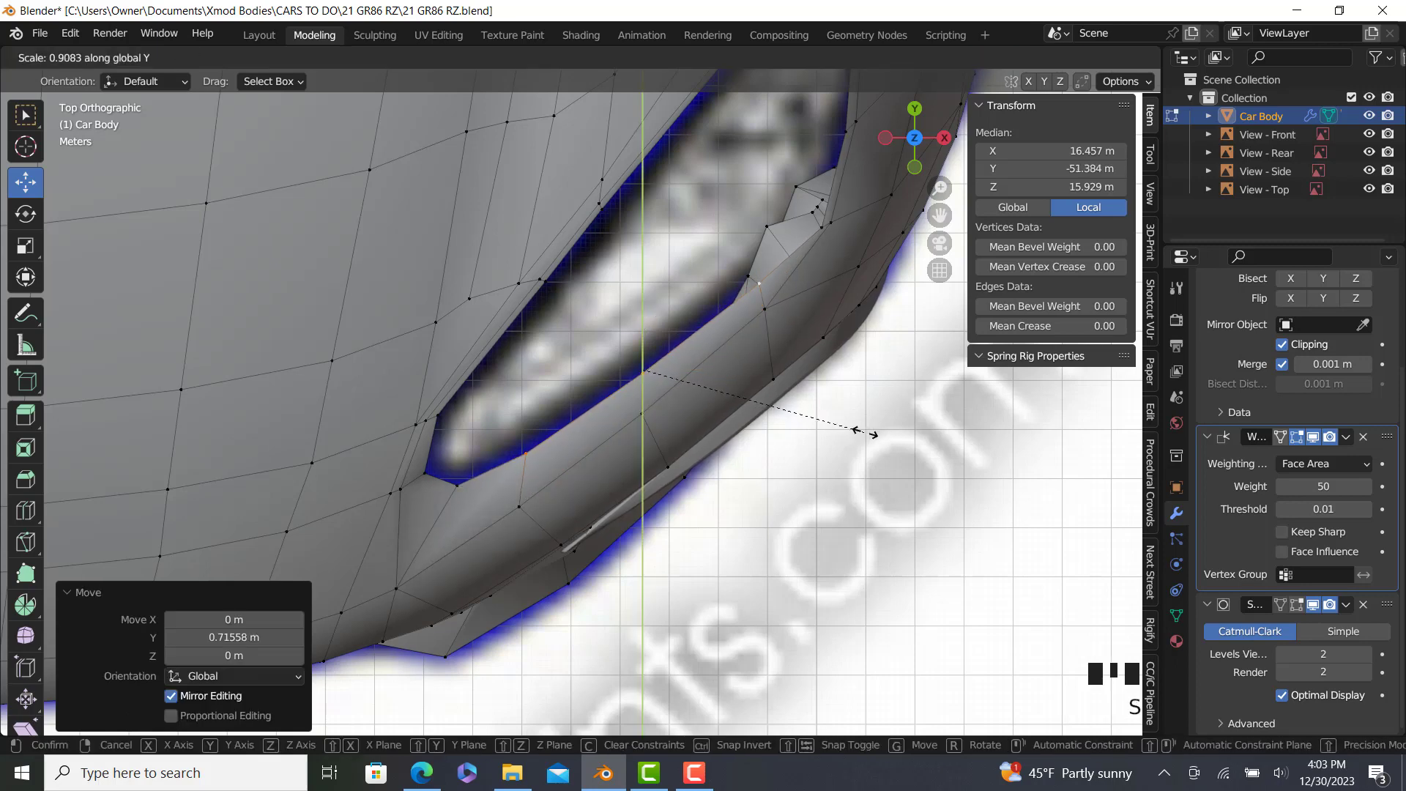
pyautogui.click(867, 433)
pyautogui.moveTo(644, 296); pyautogui.dragTo(662, 286)
# Move the headlight loop's outer lower corner vertex about 0.51 m rearward along Y to match the top-view blueprint.
pyautogui.keyDown('shift'); pyautogui.moveTo(858, 210); pyautogui.dragTo(727, 400, button='middle'); pyautogui.keyUp('shift')
pyautogui.rightClick(693, 416)
pyautogui.press('z')
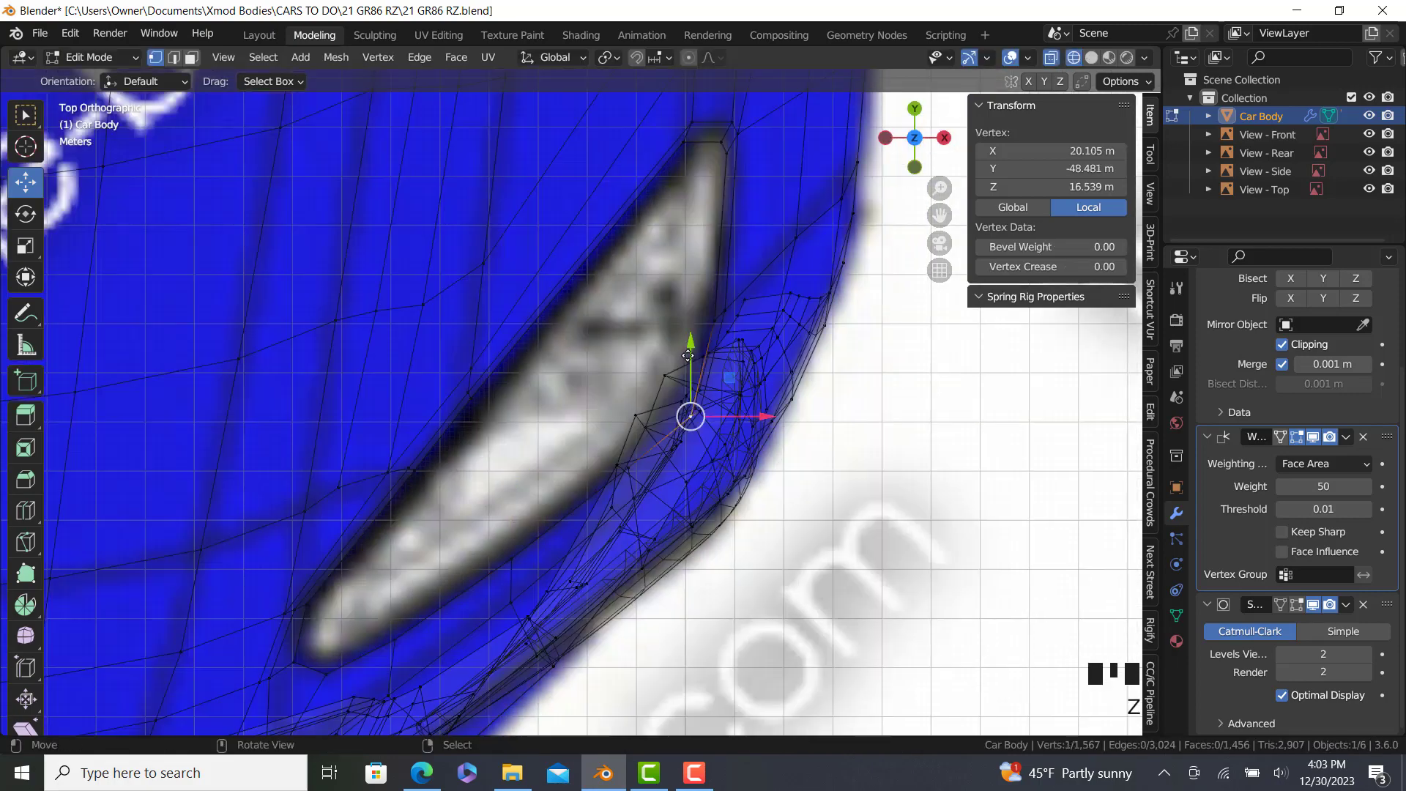
pyautogui.moveTo(688, 354); pyautogui.dragTo(690, 329)
pyautogui.press('z')
pyautogui.scroll(-1, 750, 385)
pyautogui.moveTo(755, 381); pyautogui.dragTo(680, 261, button='middle')
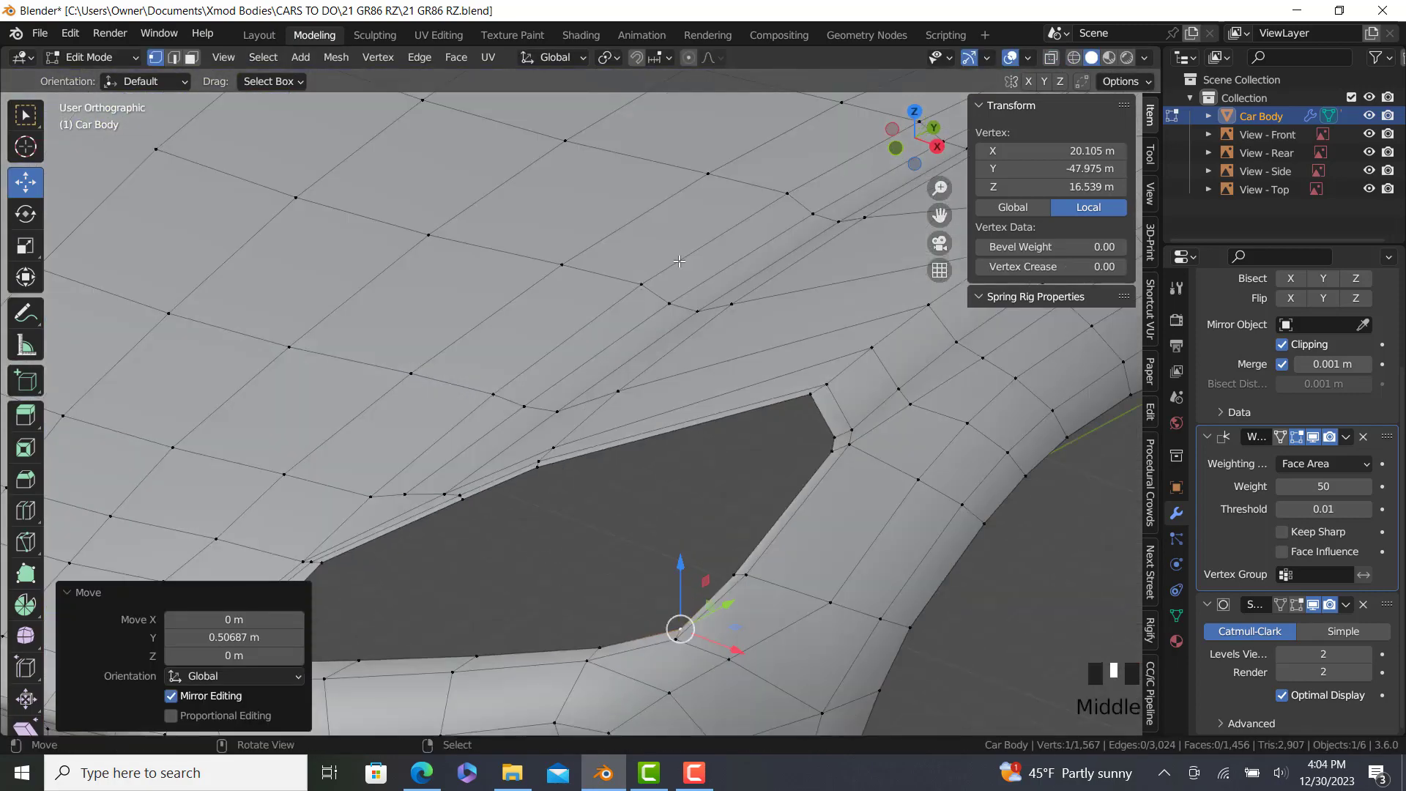
# Scale the headlight loop's lower edge along Z in front view and raise it about 0.16 m.
pyautogui.press('KP_1')
pyautogui.keyDown('shift'); pyautogui.moveTo(735, 468); pyautogui.dragTo(778, 396, button='middle'); pyautogui.keyUp('shift')
pyautogui.press('z')
pyautogui.scroll(1, 442, 610)
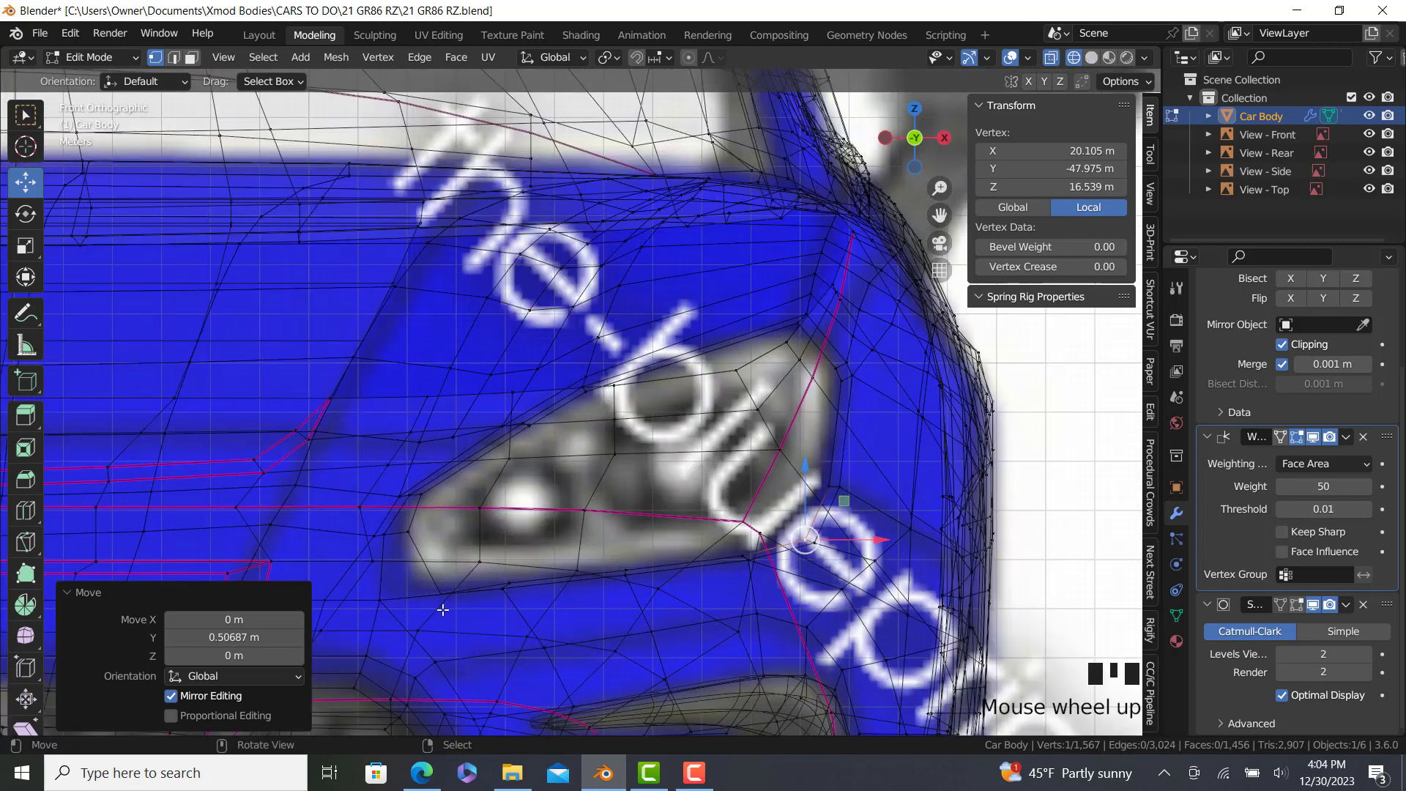
pyautogui.keyDown('ctrl'); pyautogui.rightClick(440, 586); pyautogui.keyUp('ctrl')
pyautogui.scroll(1, 440, 586)
pyautogui.press('s')
pyautogui.press('z')
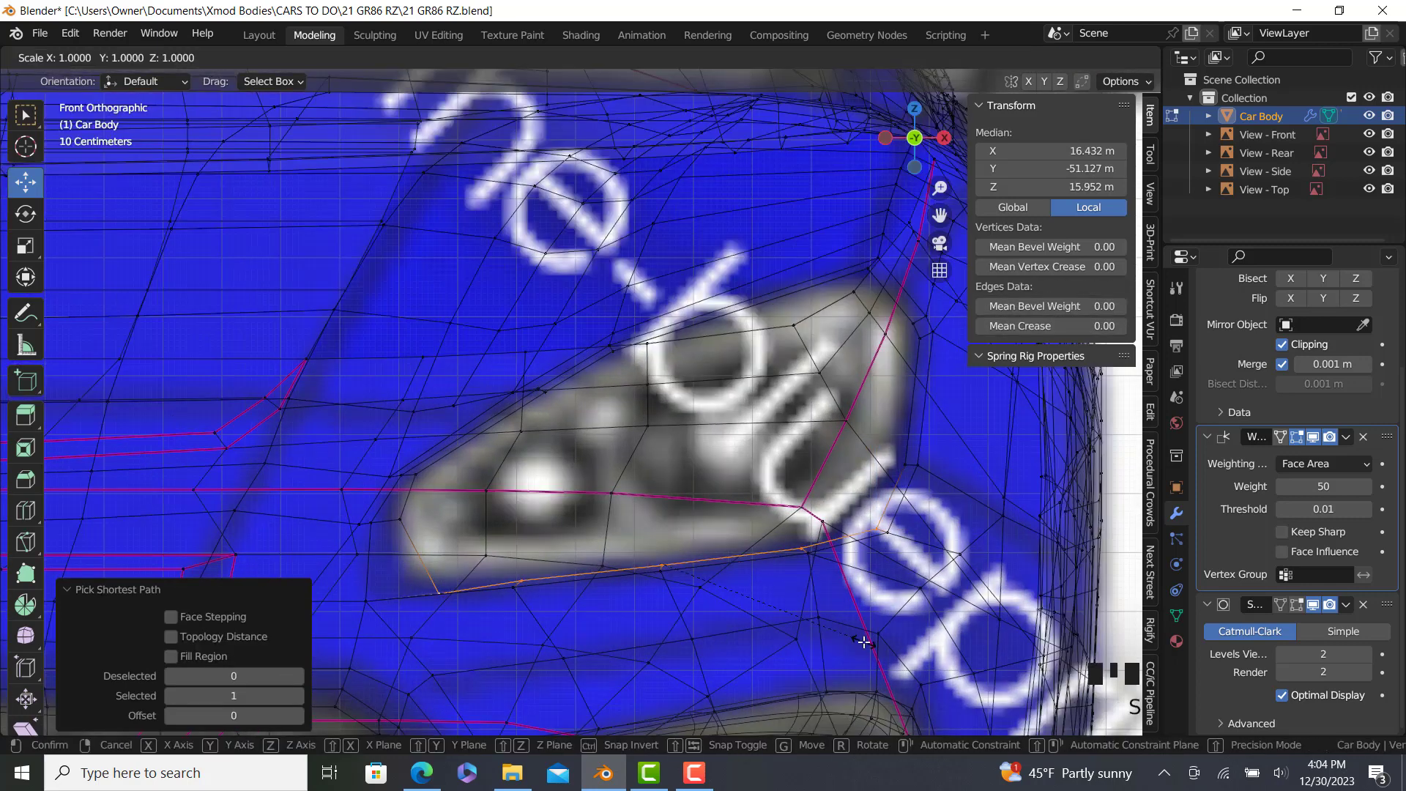
pyautogui.click(858, 639)
pyautogui.moveTo(659, 487); pyautogui.dragTo(660, 477)
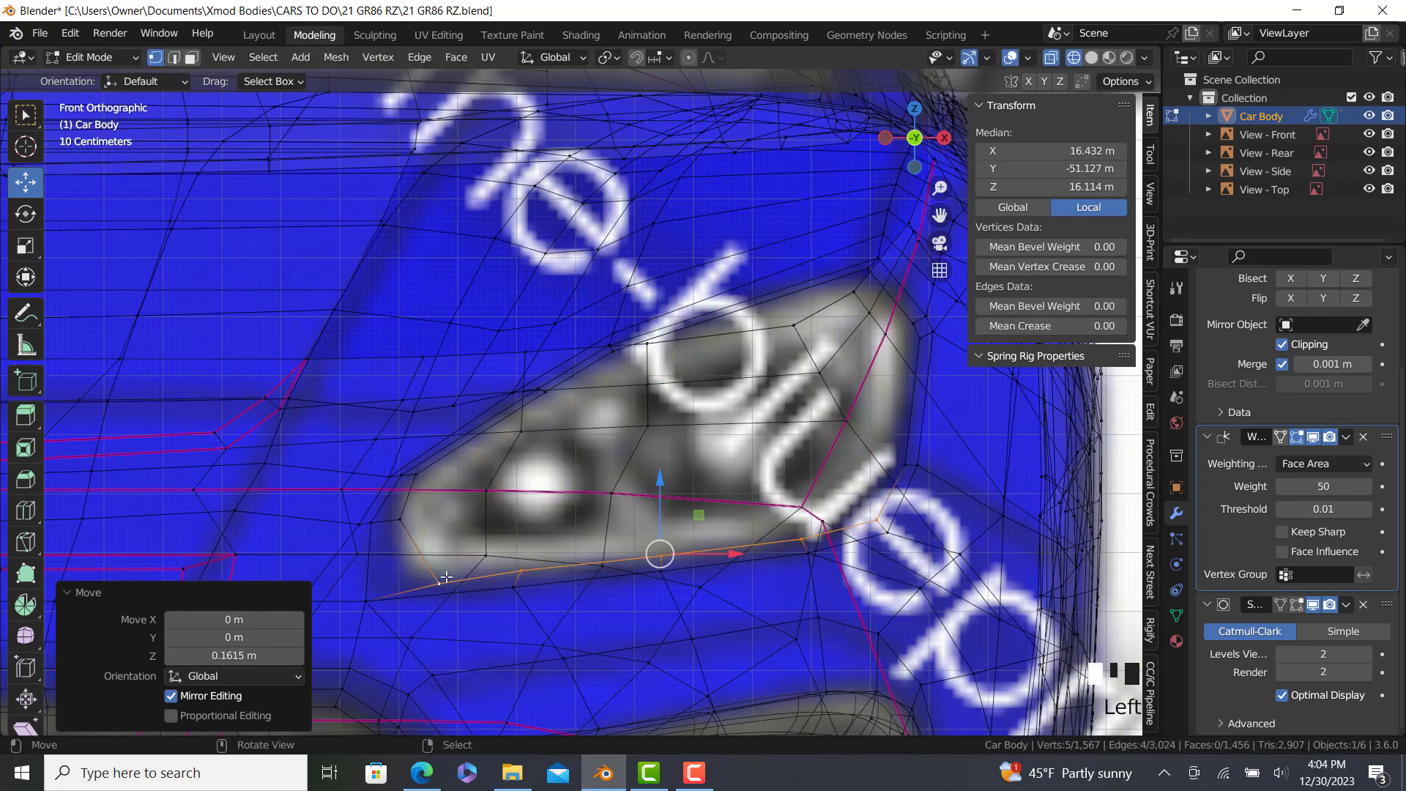
# Move the loop's inner lower corner vertex about 0.56 m inward and 0.06 m up, and adjust it along Y in top view.
pyautogui.rightClick(441, 589)
pyautogui.moveTo(440, 586); pyautogui.dragTo(417, 591)
pyautogui.press('z')
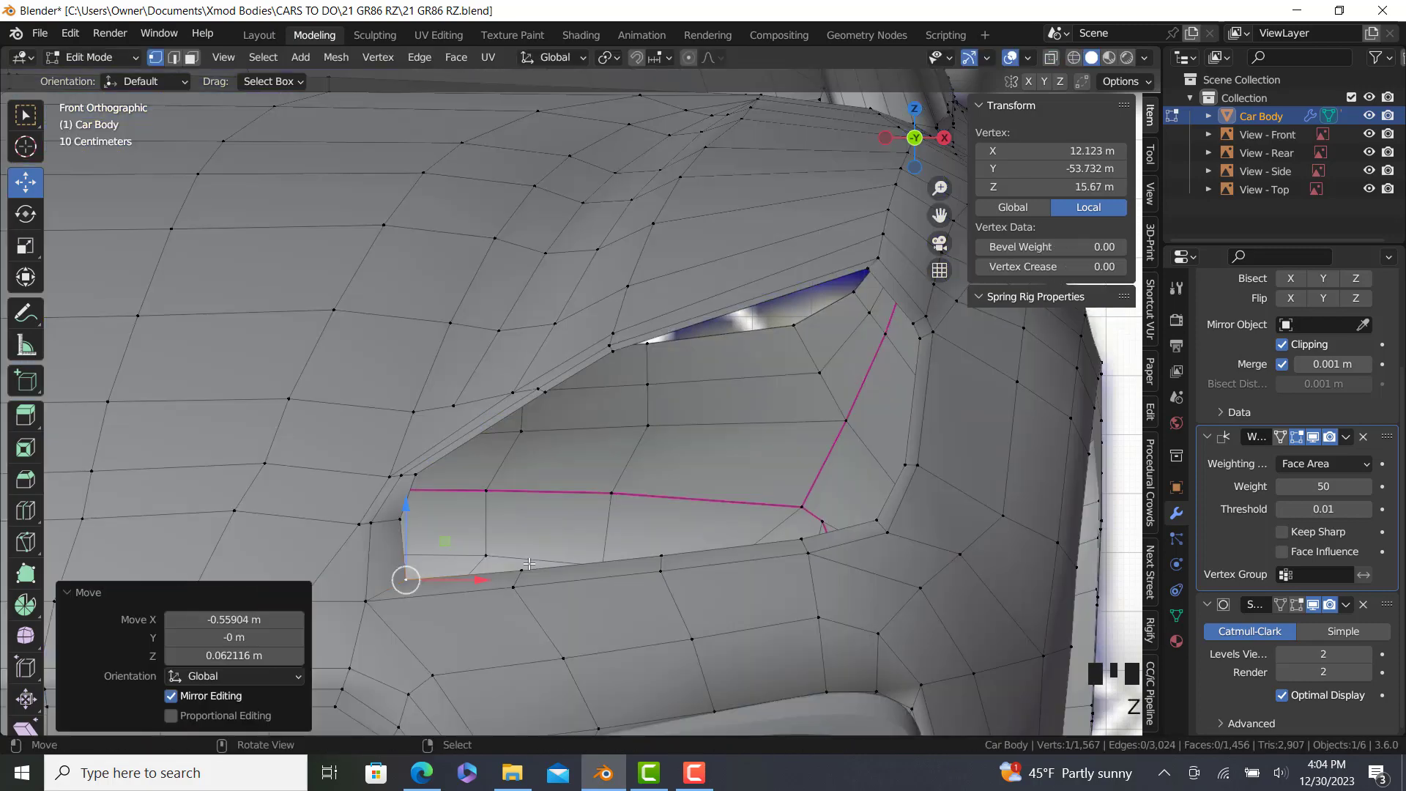
pyautogui.press('KP_7')
pyautogui.scroll(-4, 516, 583)
pyautogui.moveTo(513, 584)
pyautogui.keyDown('shift'); pyautogui.mouseDown(button='middle')
pyautogui.moveTo(505, 560)
pyautogui.moveTo(597, 483)
pyautogui.mouseUp(button='middle'); pyautogui.keyUp('shift')
pyautogui.press('z')
pyautogui.scroll(2, 576, 518)
pyautogui.scroll(1, 573, 524)
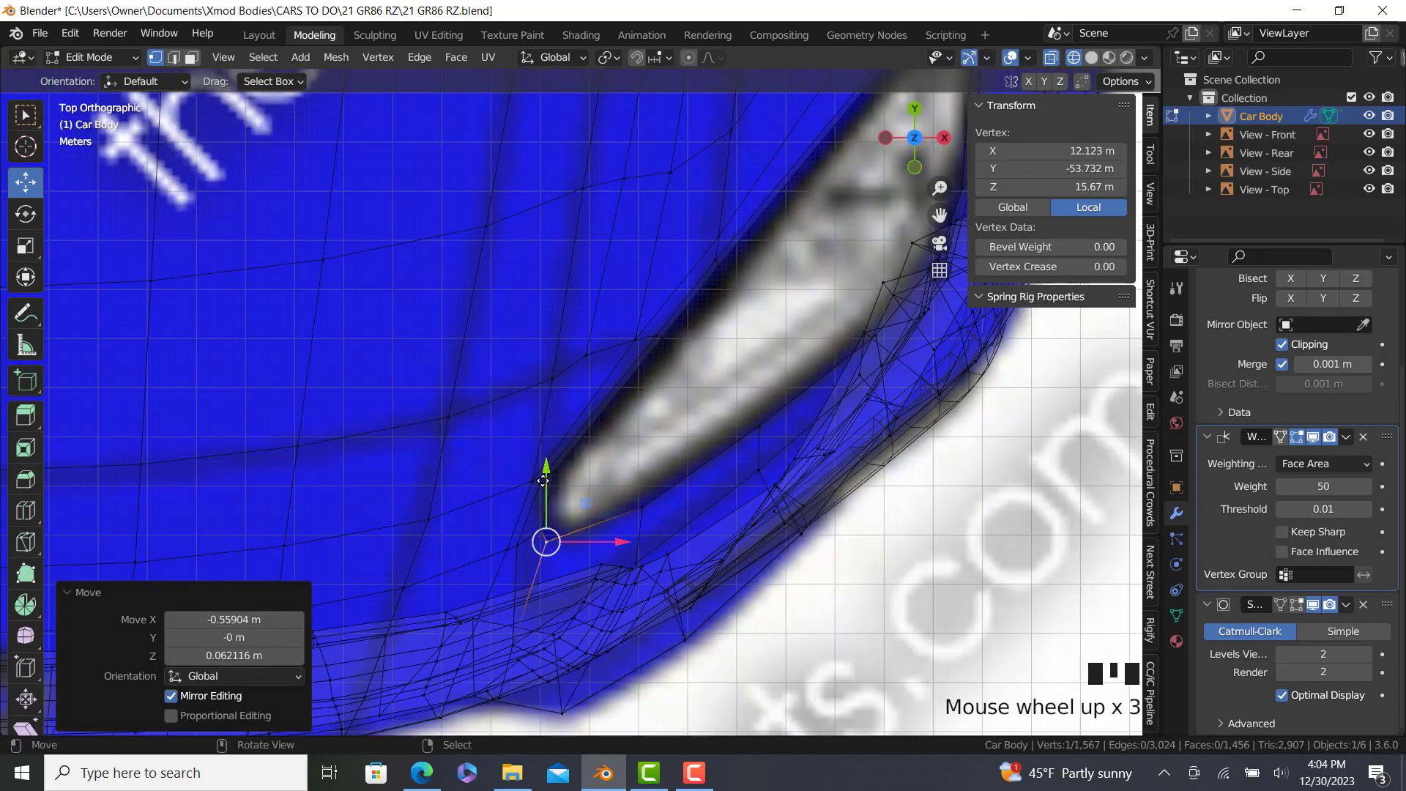
pyautogui.moveTo(546, 472); pyautogui.dragTo(544, 487)
pyautogui.press('z')
pyautogui.moveTo(586, 483); pyautogui.dragTo(430, 323, button='middle')
# Move the headlight opening's inner end edge about 0.54 m rearward along Y in side view.
pyautogui.press('Tab')
pyautogui.press('KP_3')
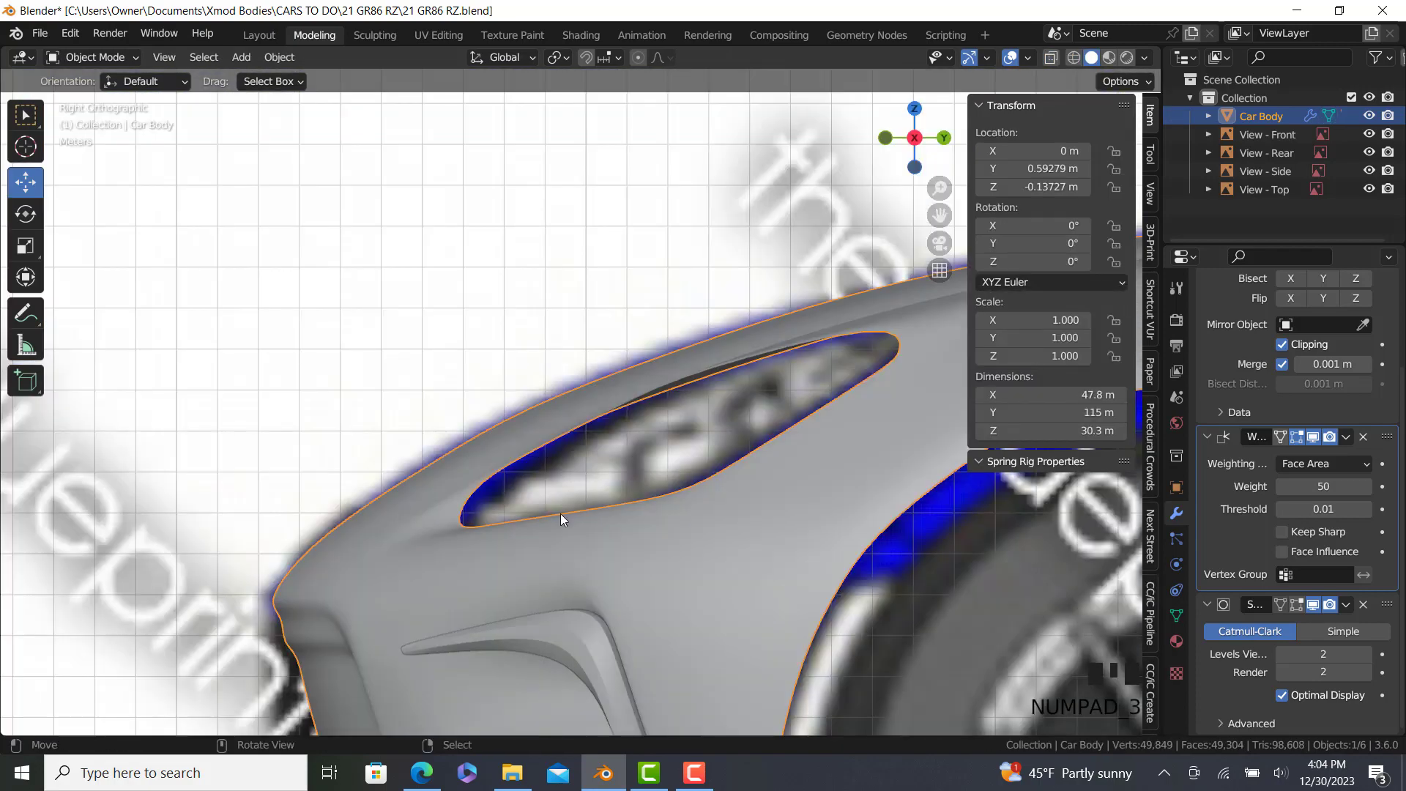
pyautogui.press('Tab')
pyautogui.keyDown('ctrl'); pyautogui.rightClick(518, 447); pyautogui.keyUp('ctrl')
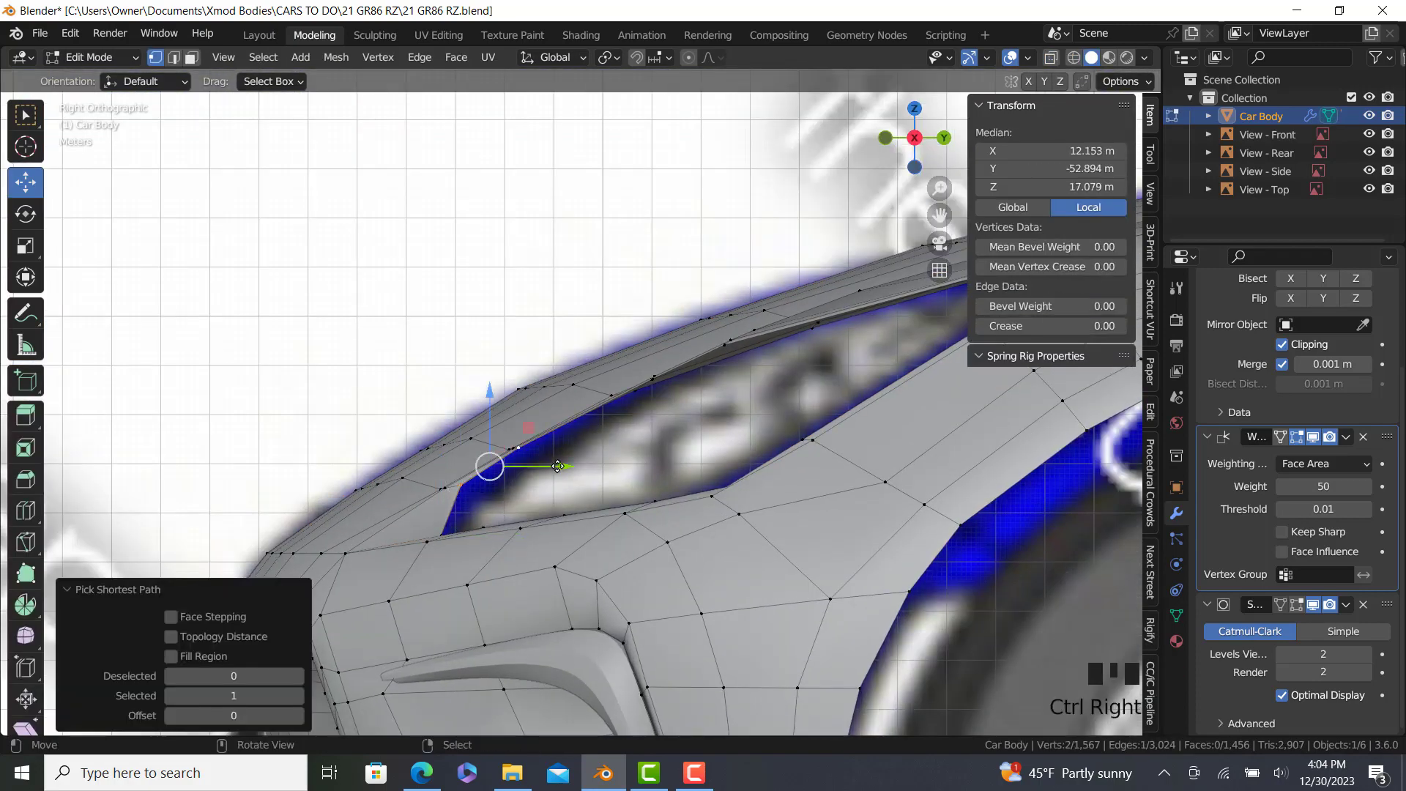
pyautogui.moveTo(549, 465); pyautogui.dragTo(575, 471)
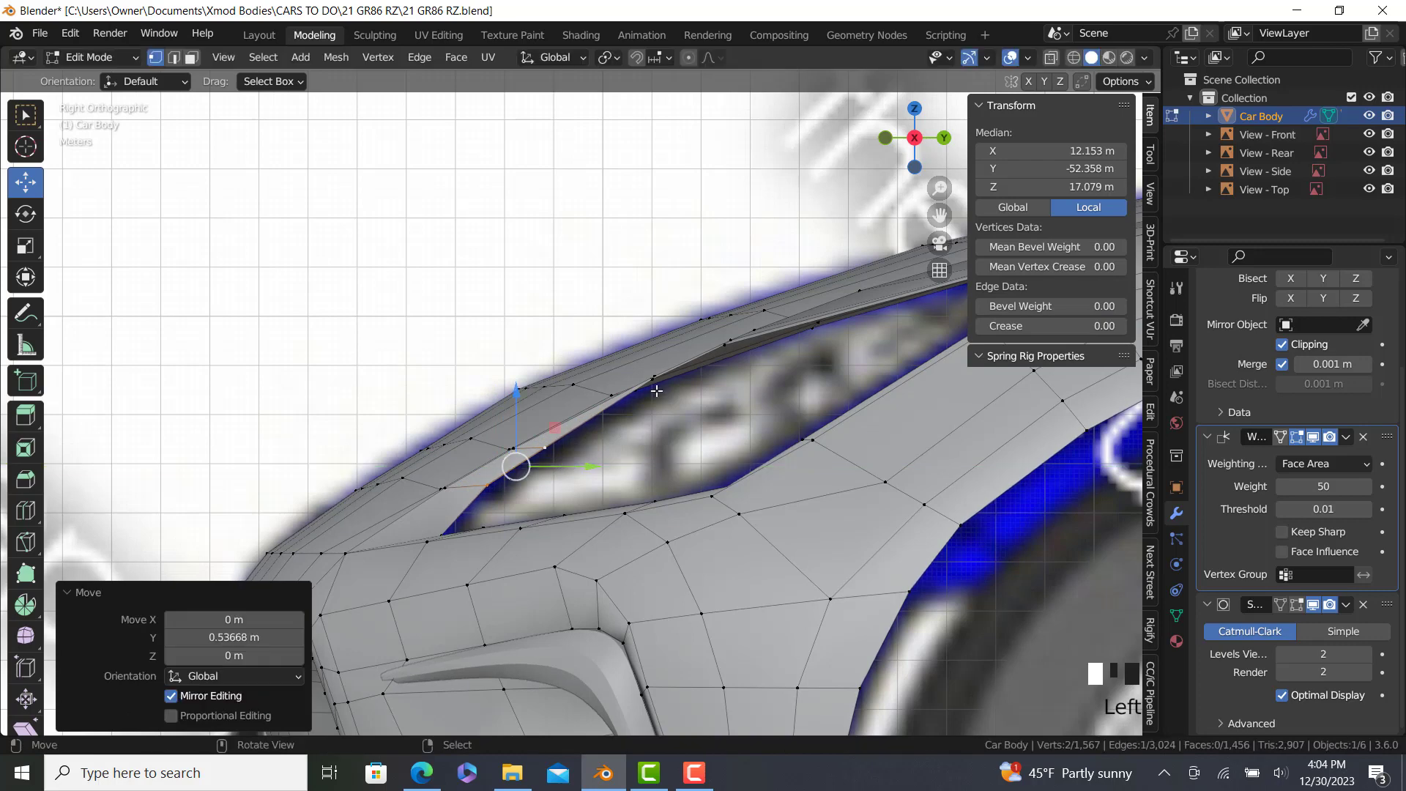
# Shift the upper-edge vertices of the headlight opening in side view to fit the blueprint, and check the smoothed opening.
pyautogui.rightClick(654, 381)
pyautogui.moveTo(726, 380); pyautogui.dragTo(763, 358)
pyautogui.keyDown('ctrl'); pyautogui.rightClick(727, 345); pyautogui.keyUp('ctrl')
pyautogui.press('Tab')
pyautogui.scroll(-3, 794, 384)
pyautogui.scroll(1, 673, 424)
pyautogui.press('Tab')
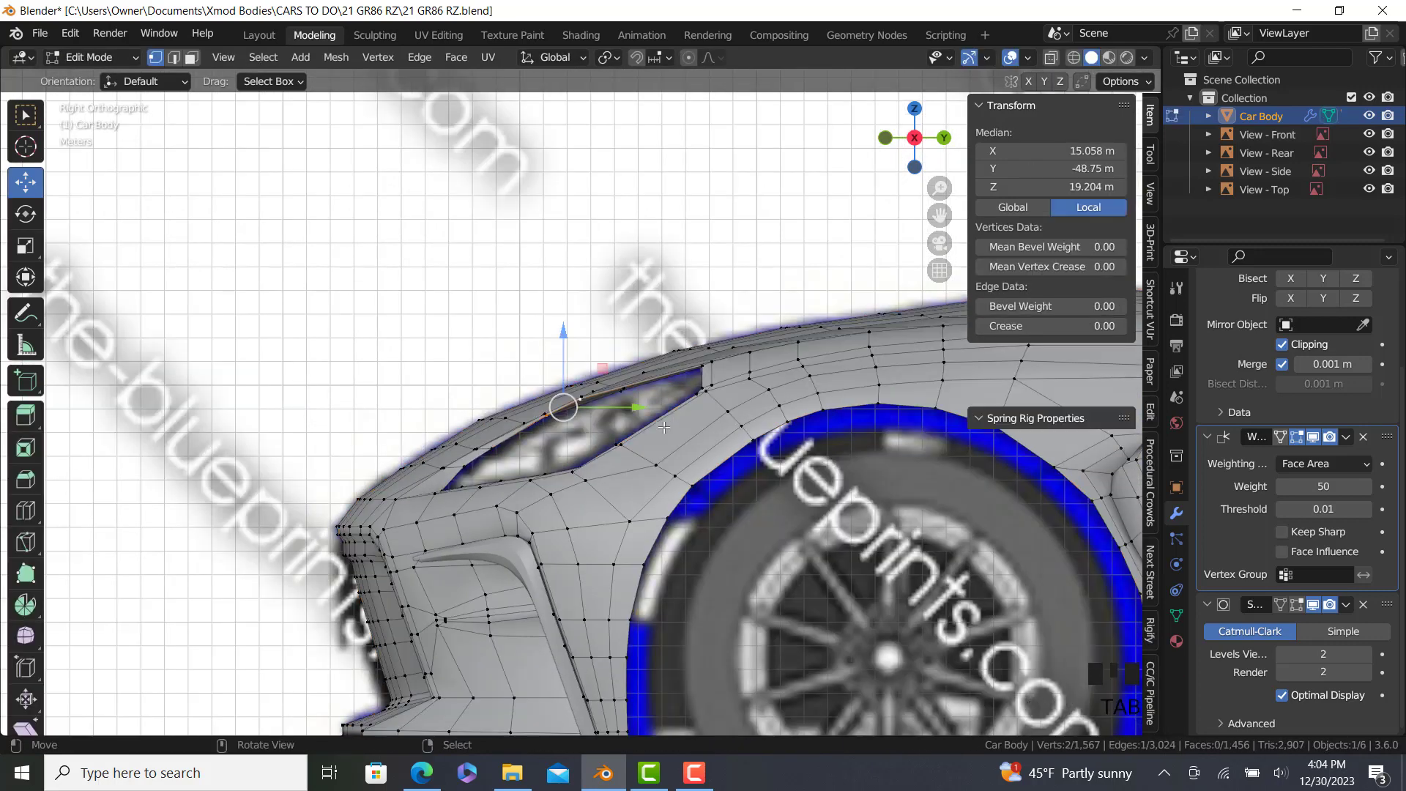
pyautogui.moveTo(663, 427); pyautogui.dragTo(786, 451, button='middle')
pyautogui.press('Tab')
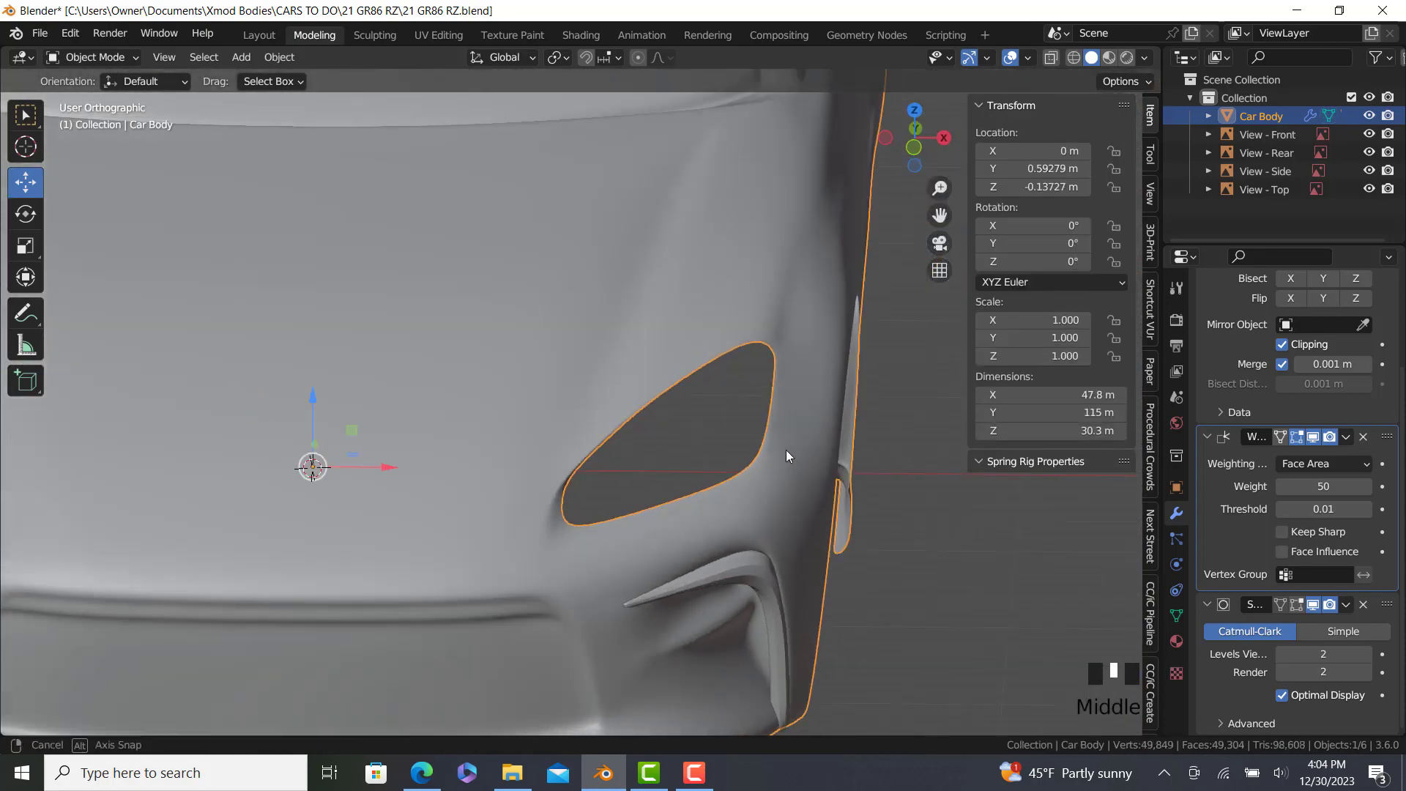
# Extrude the whole headlight border loop inward at scale 0.925 in front view and scale it to 0.96 along Z.
pyautogui.press('Tab')
pyautogui.scroll(2, 786, 456)
pyautogui.keyDown('ctrl'); pyautogui.rightClick(757, 433); pyautogui.keyUp('ctrl')
pyautogui.keyDown('ctrl'); pyautogui.rightClick(454, 545); pyautogui.keyUp('ctrl')
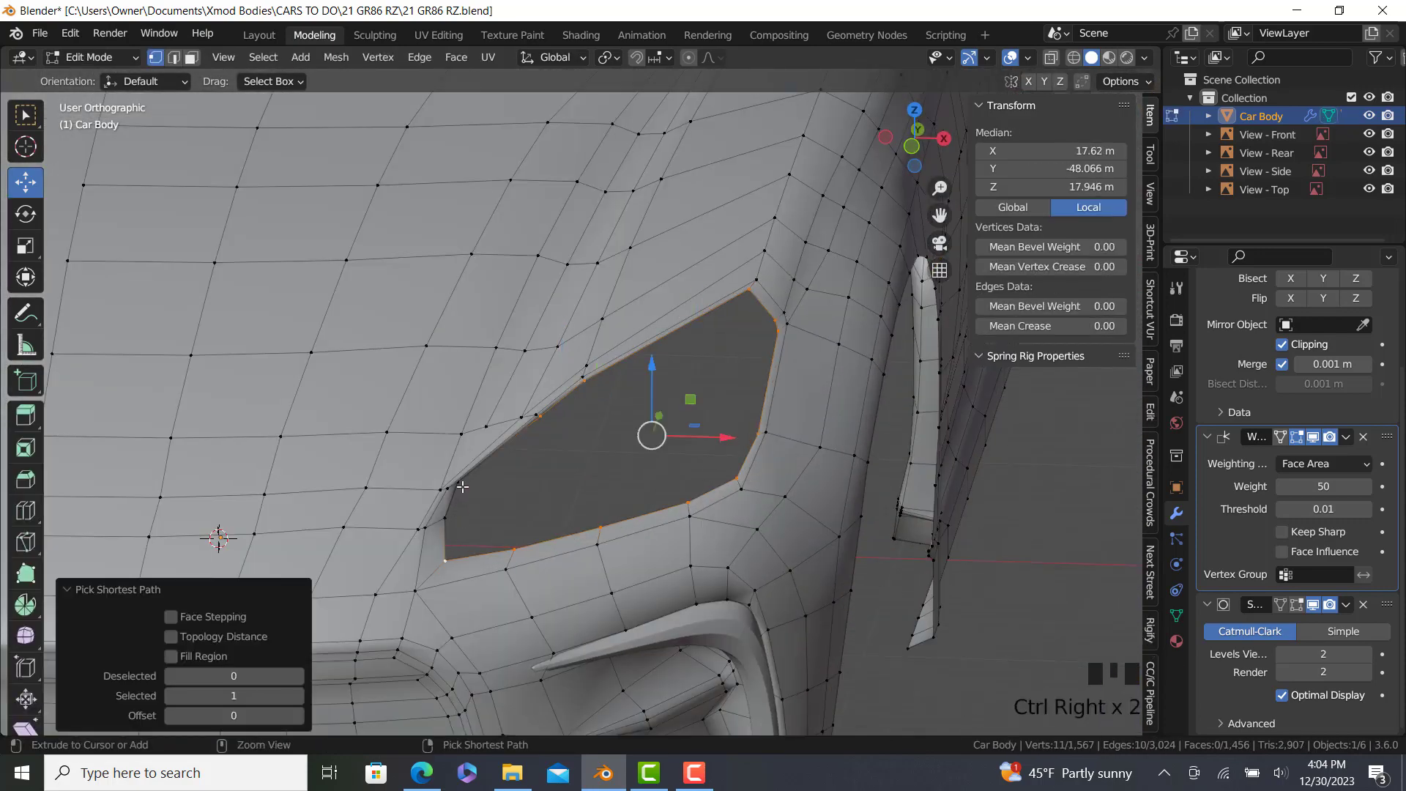
pyautogui.press('KP_1')
pyautogui.scroll(3, 469, 483)
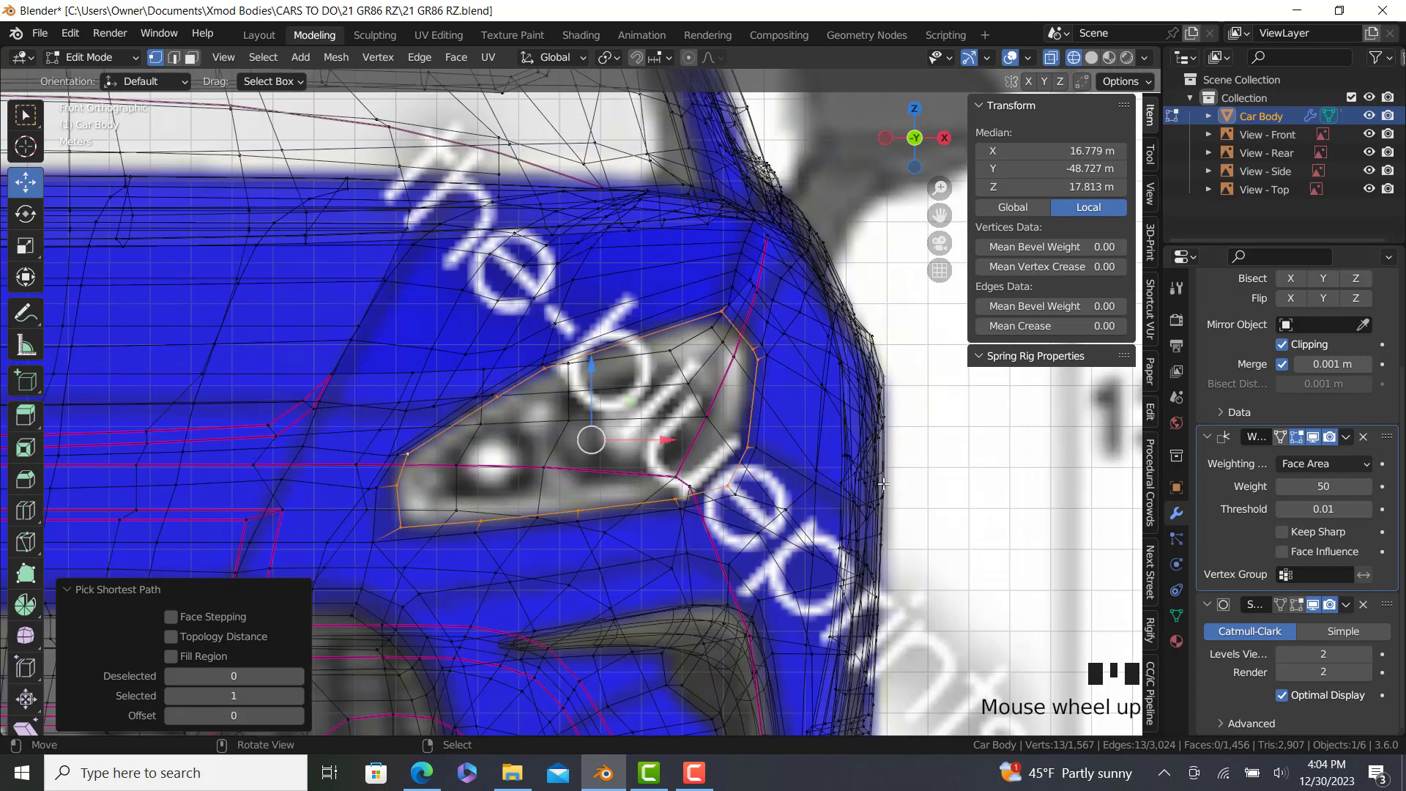
pyautogui.press('e')
pyautogui.press('s')
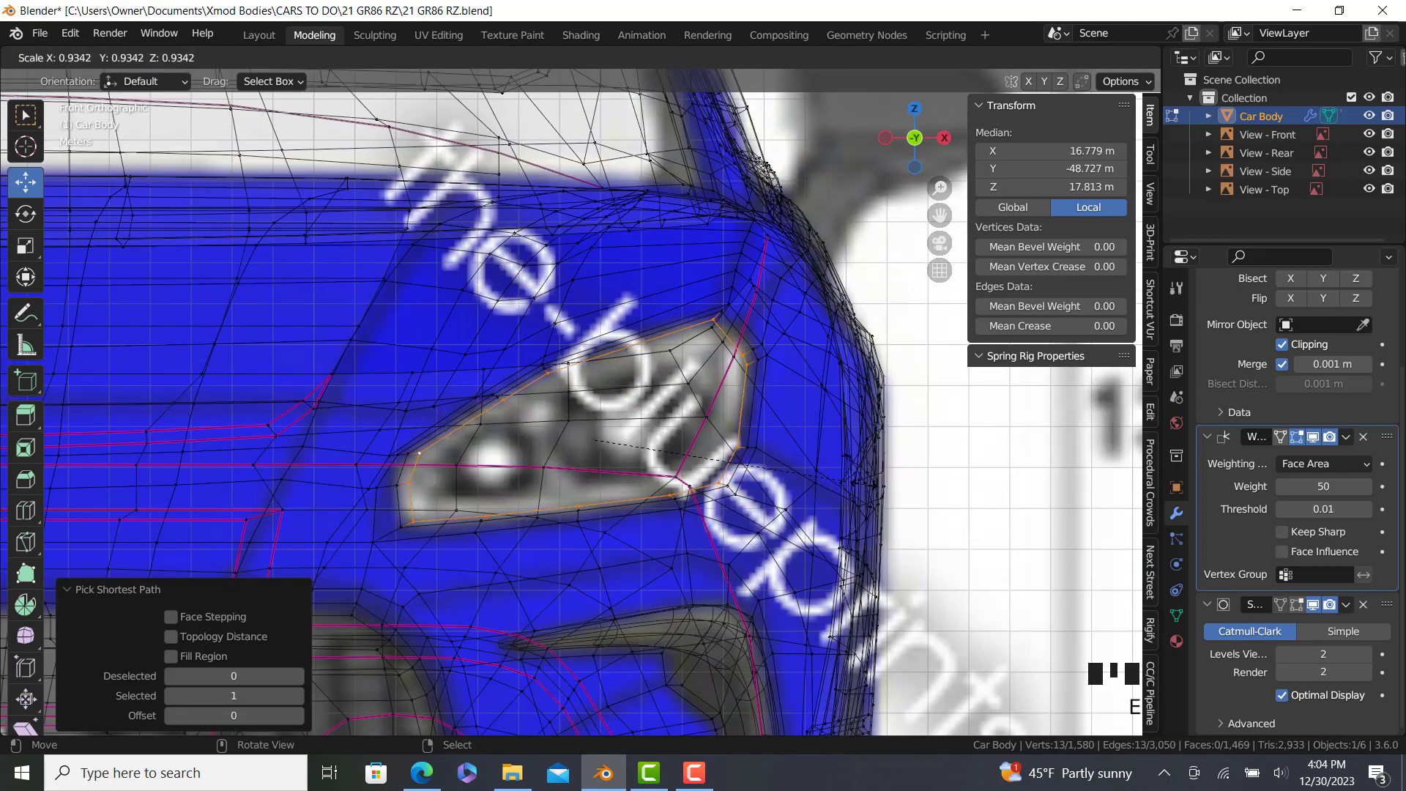
pyautogui.press('Return')
pyautogui.press('s')
pyautogui.press('z')
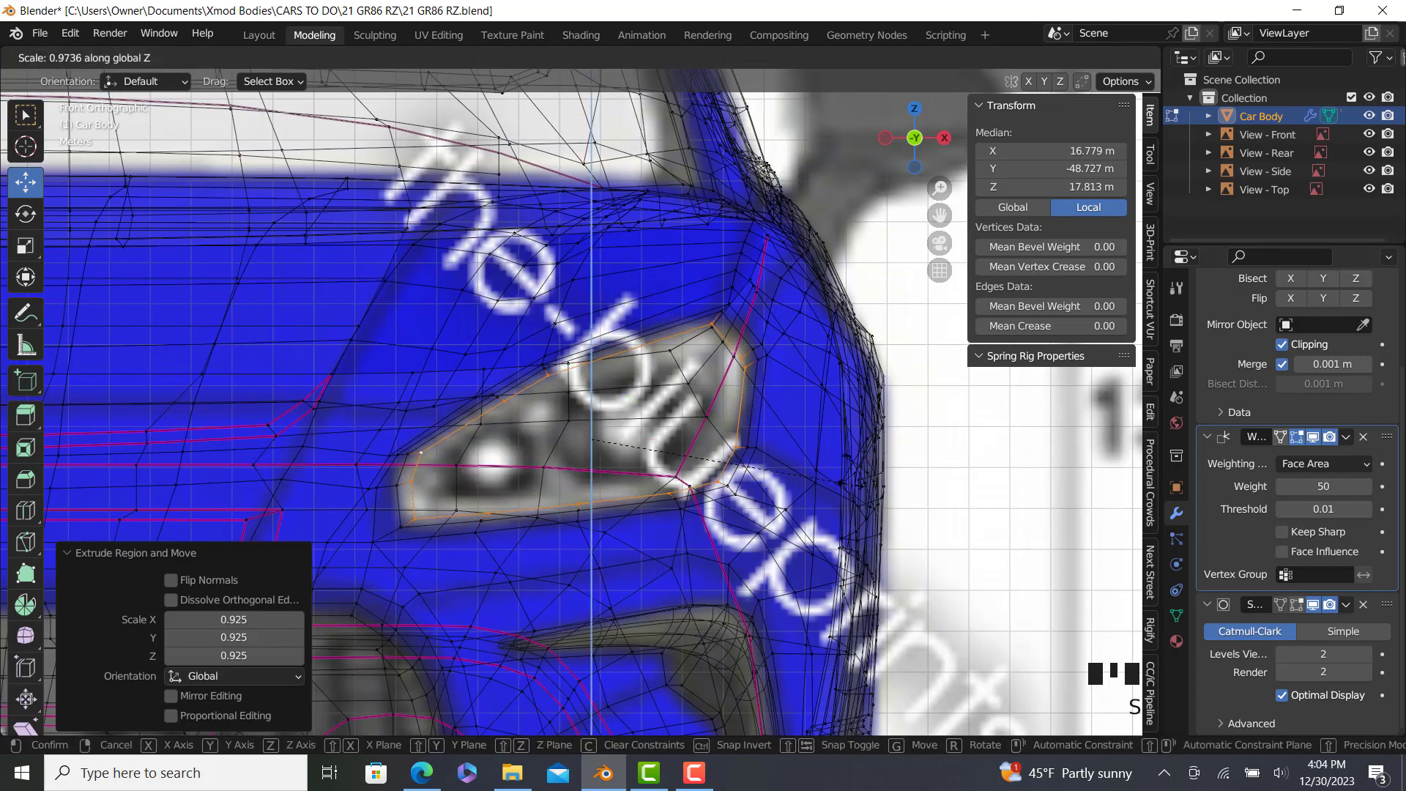
pyautogui.press('Return')
# Shift the new inner headlight loop about 0.09 m outward along X and enlarge it to a scale of about 1.015.
pyautogui.hotkey('alt', 'z')
pyautogui.press('r')
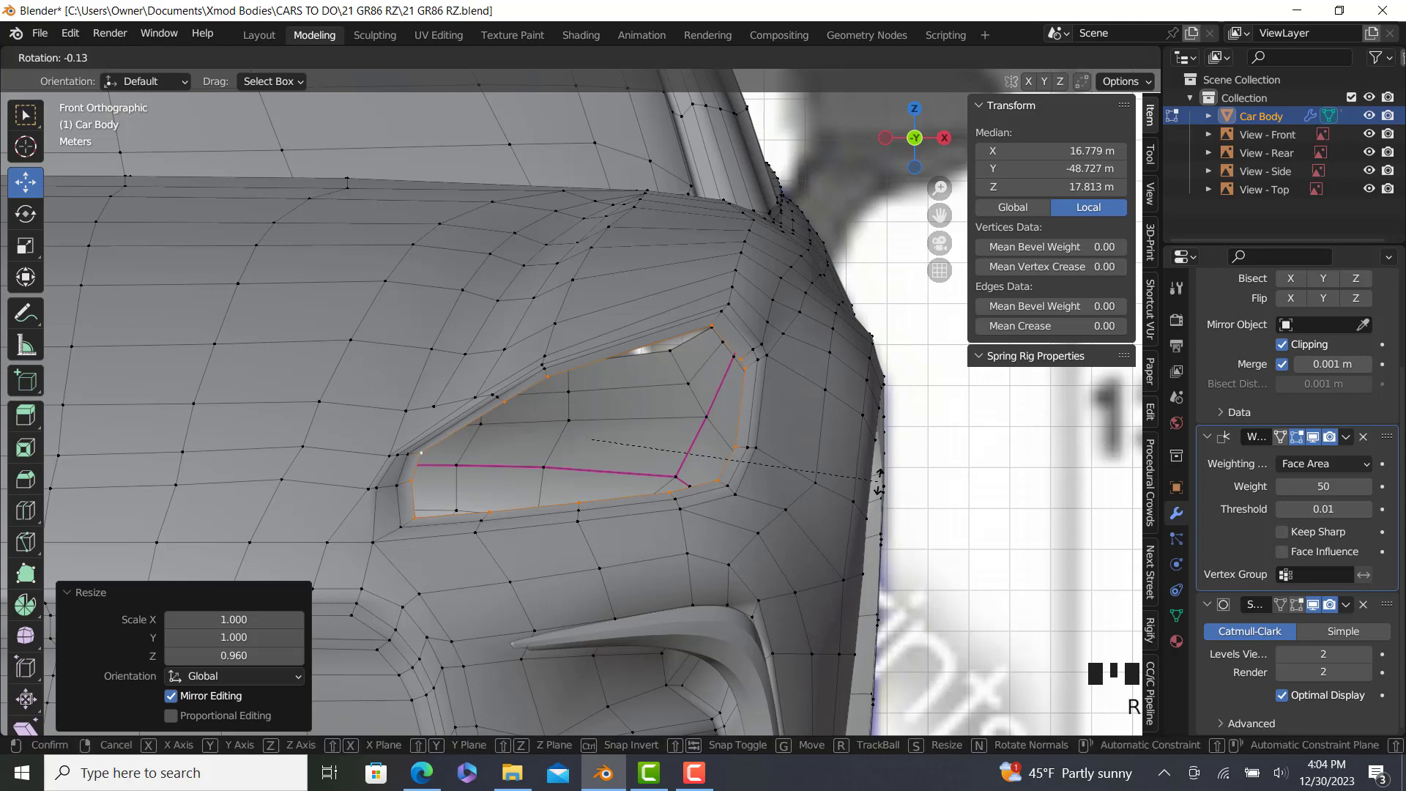
pyautogui.moveTo(641, 436); pyautogui.dragTo(662, 438)
pyautogui.press('s')
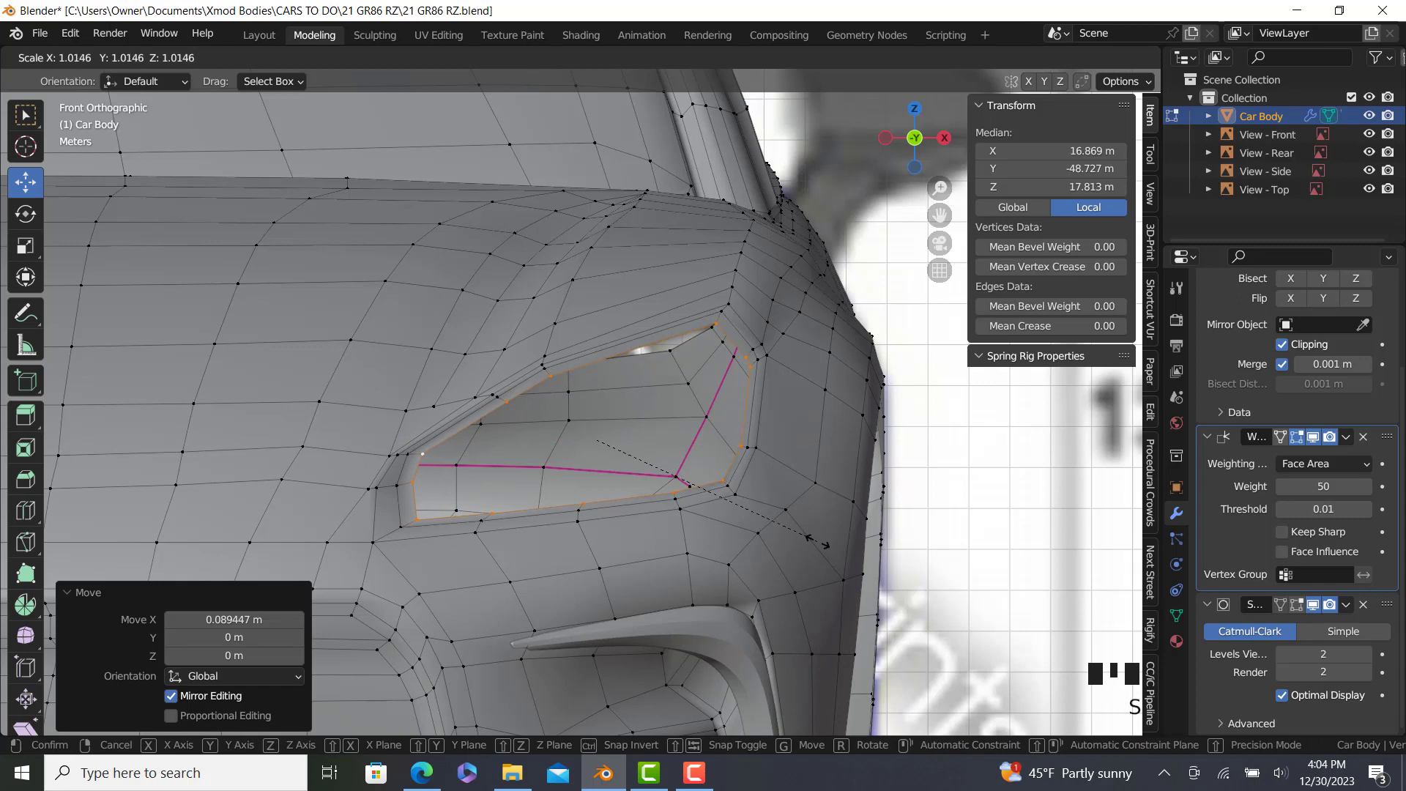
pyautogui.click(817, 544)
# Scale the inner headlight loop to 0.968 along Z and rotate it -0.3° in the front view.
pyautogui.press('s')
pyautogui.press('z')
pyautogui.click(816, 553)
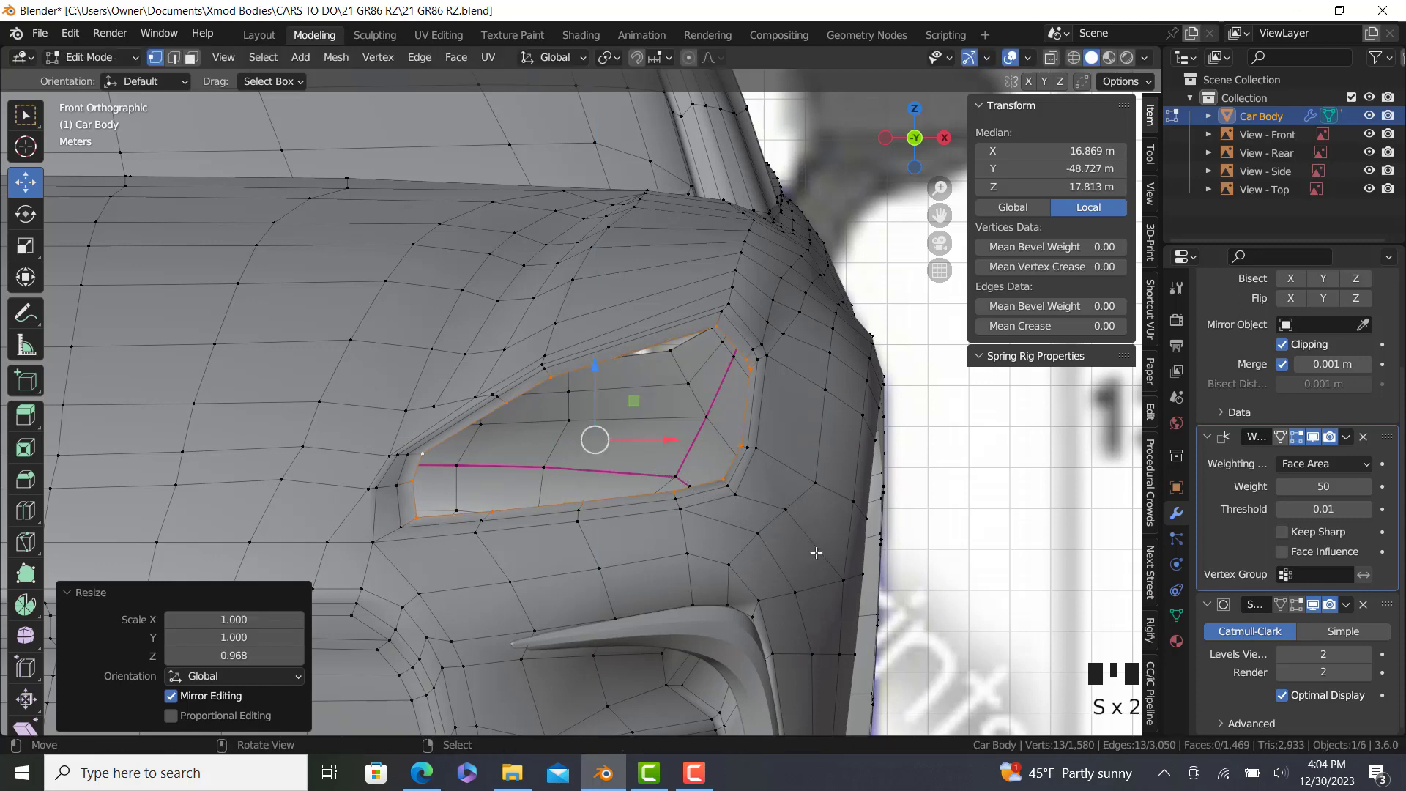
pyautogui.press('r')
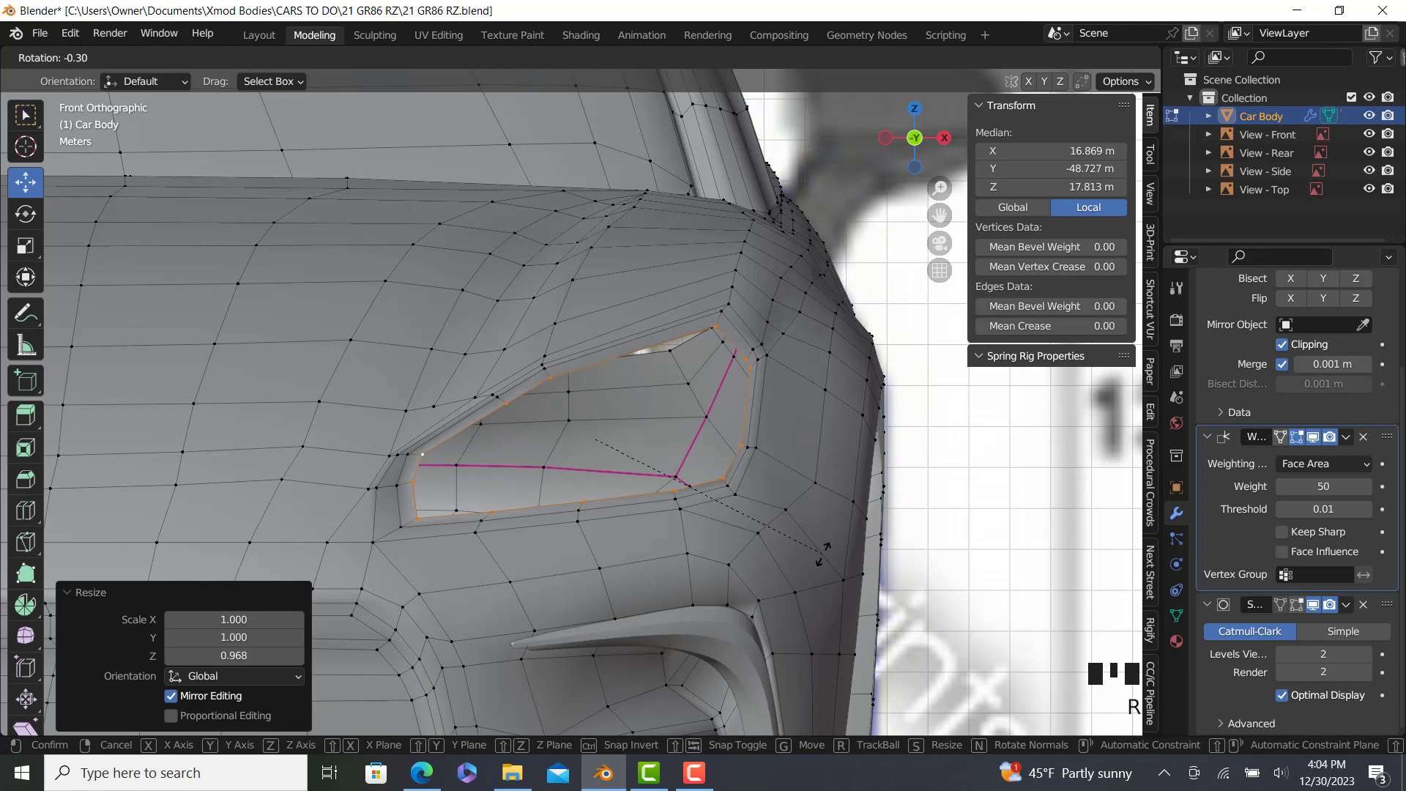
pyautogui.click(823, 554)
pyautogui.press('KP_3')
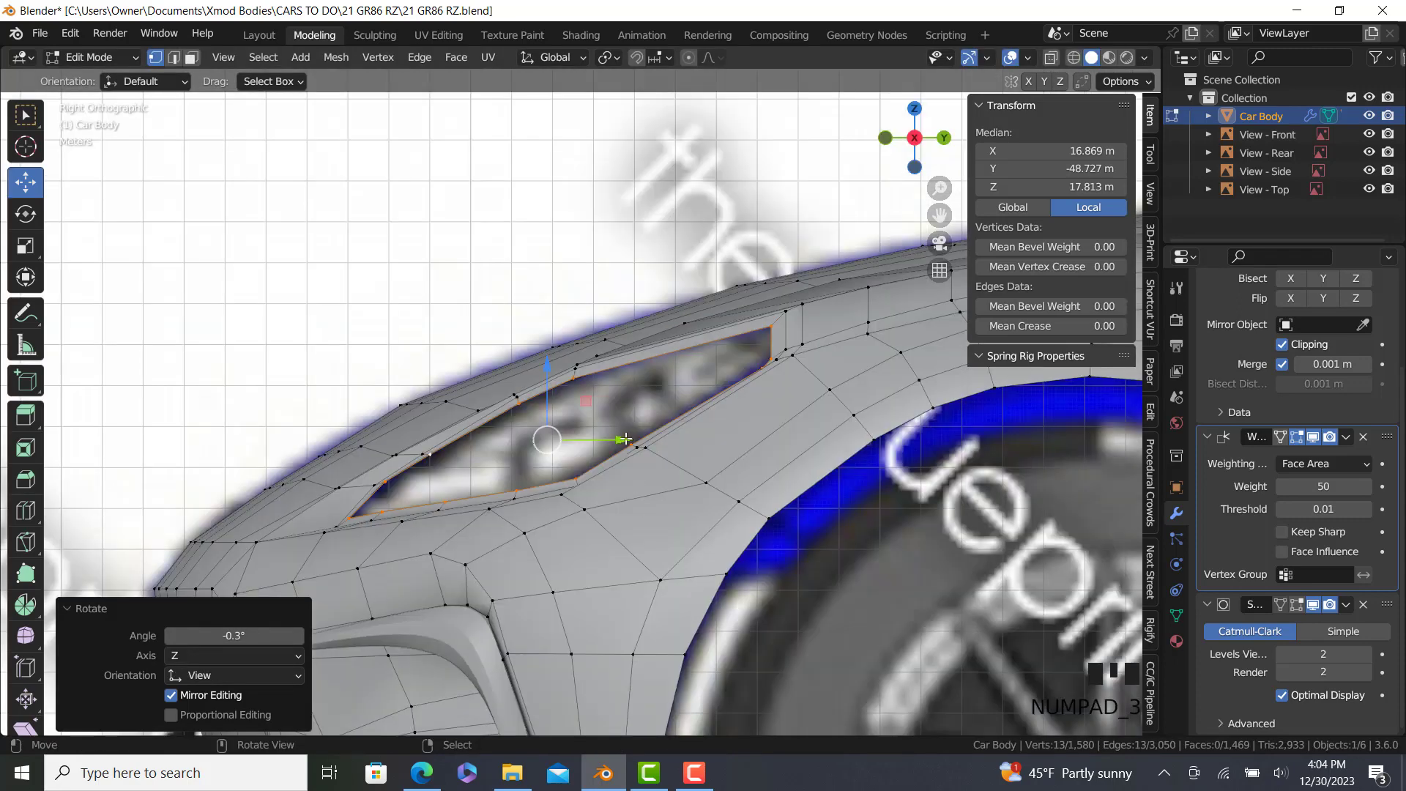
# Move the inner headlight loop about 0.12 m forward along Y and 0.16 m up along Z, and nudge it outward along X.
pyautogui.moveTo(626, 440); pyautogui.dragTo(614, 433)
pyautogui.moveTo(542, 370); pyautogui.dragTo(542, 353)
pyautogui.moveTo(542, 353); pyautogui.dragTo(481, 673, button='middle')
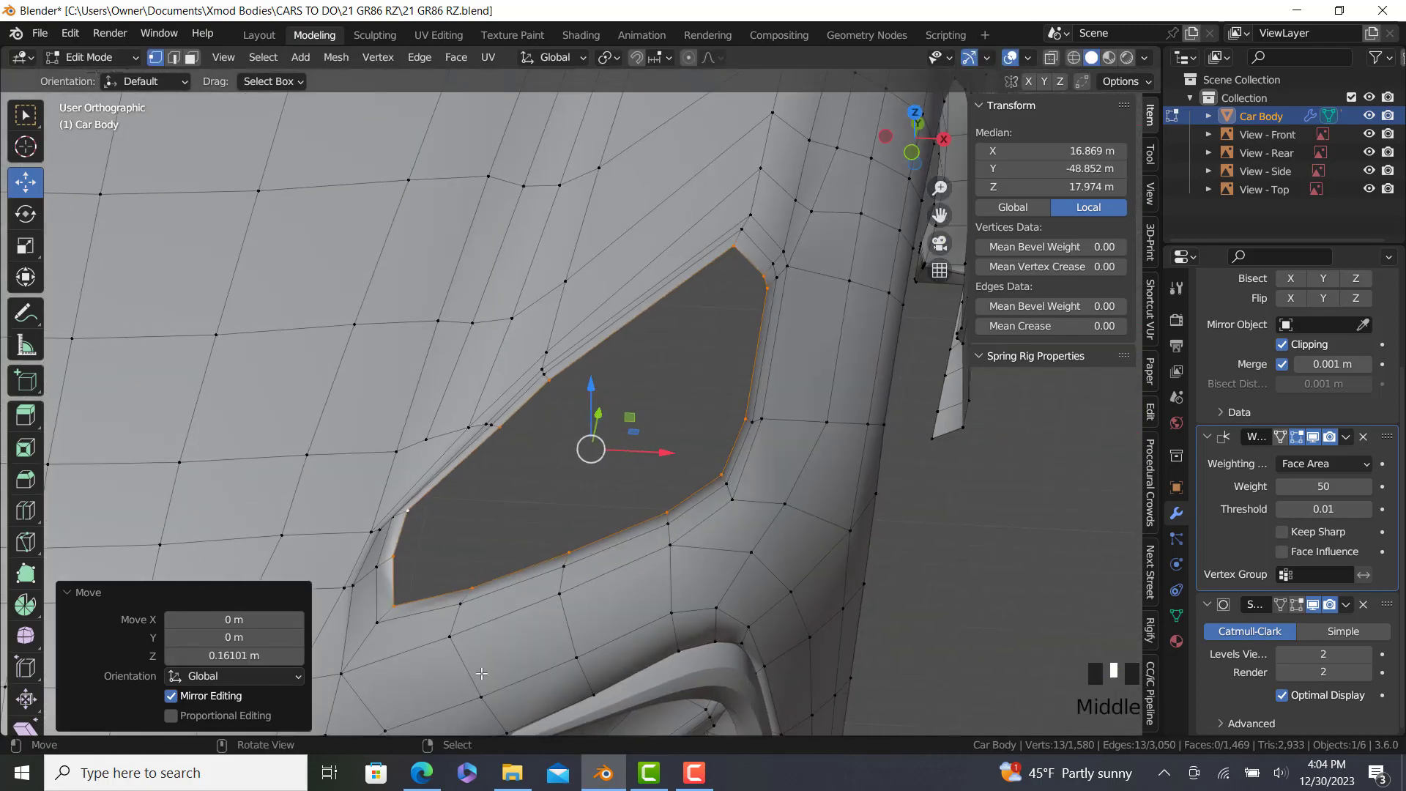
pyautogui.moveTo(645, 452); pyautogui.dragTo(647, 452)
# Shift the three front vertices on the inner headlight loop's upper edge about 0.07 m outward along X.
pyautogui.rightClick(412, 510)
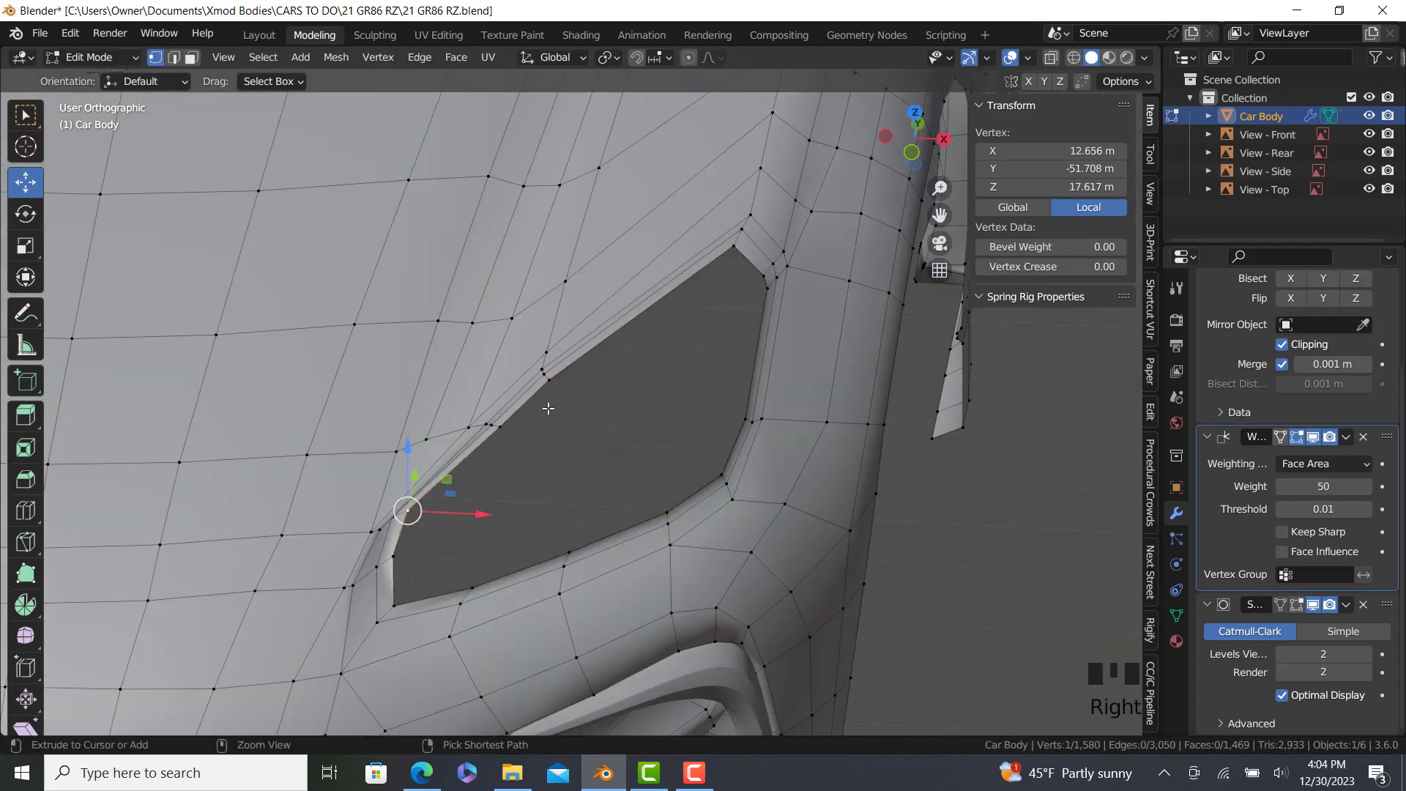
pyautogui.keyDown('ctrl'); pyautogui.rightClick(552, 383); pyautogui.keyUp('ctrl')
pyautogui.moveTo(556, 440); pyautogui.dragTo(559, 436)
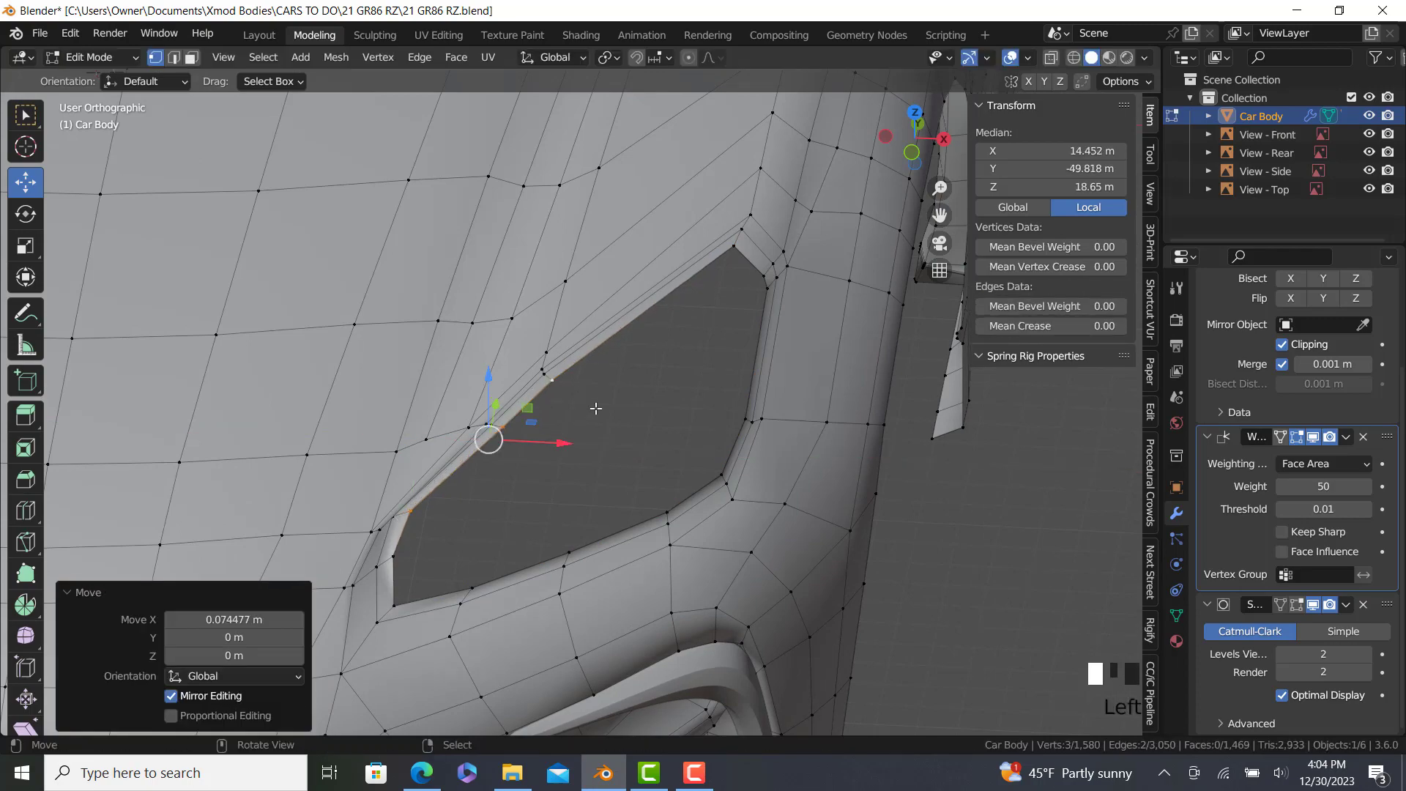
# Compare the headlight opening with the blue GR86 photo in Edge, and check the smoothed body in Blender's Object Mode.
pyautogui.moveTo(559, 436); pyautogui.dragTo(517, 787, button='middle')
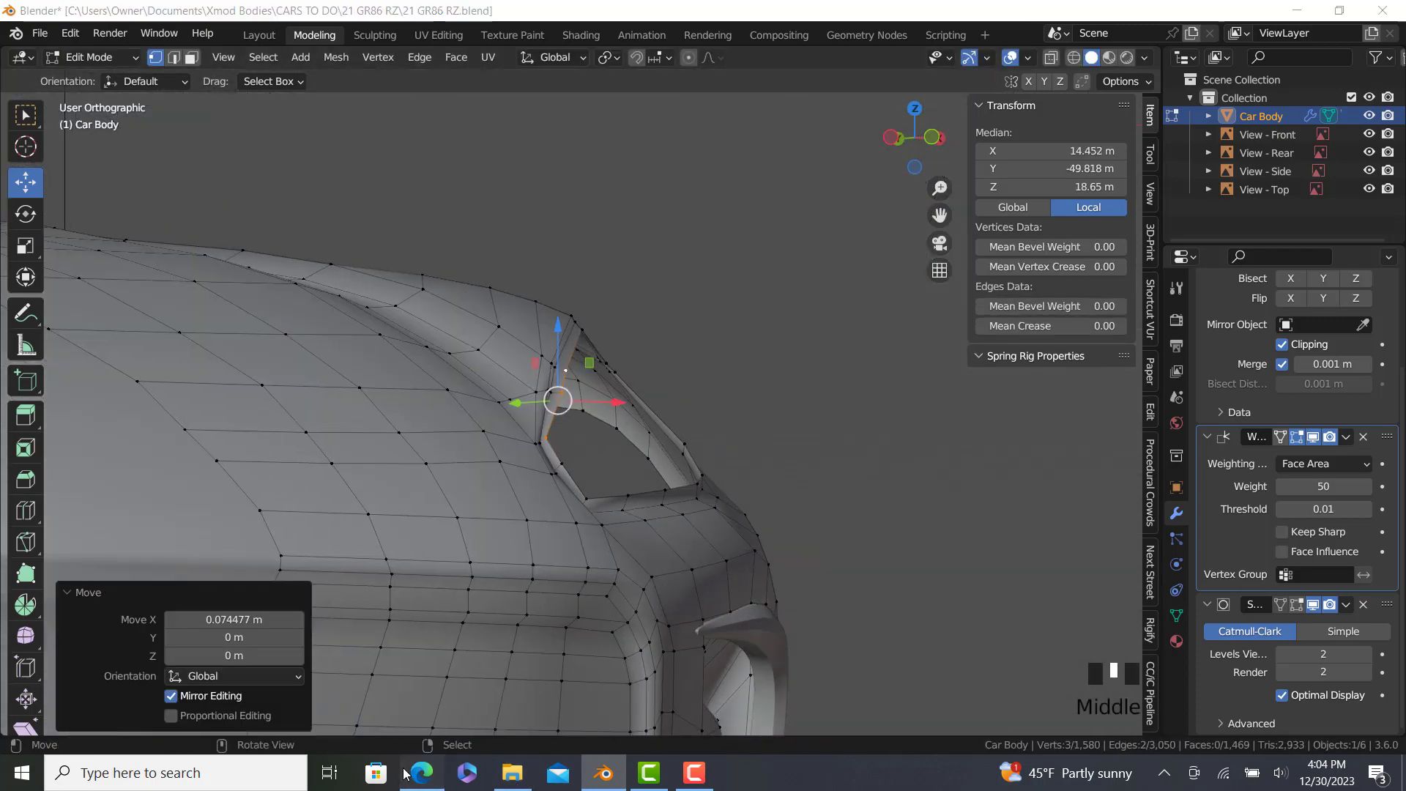
pyautogui.click(422, 773)
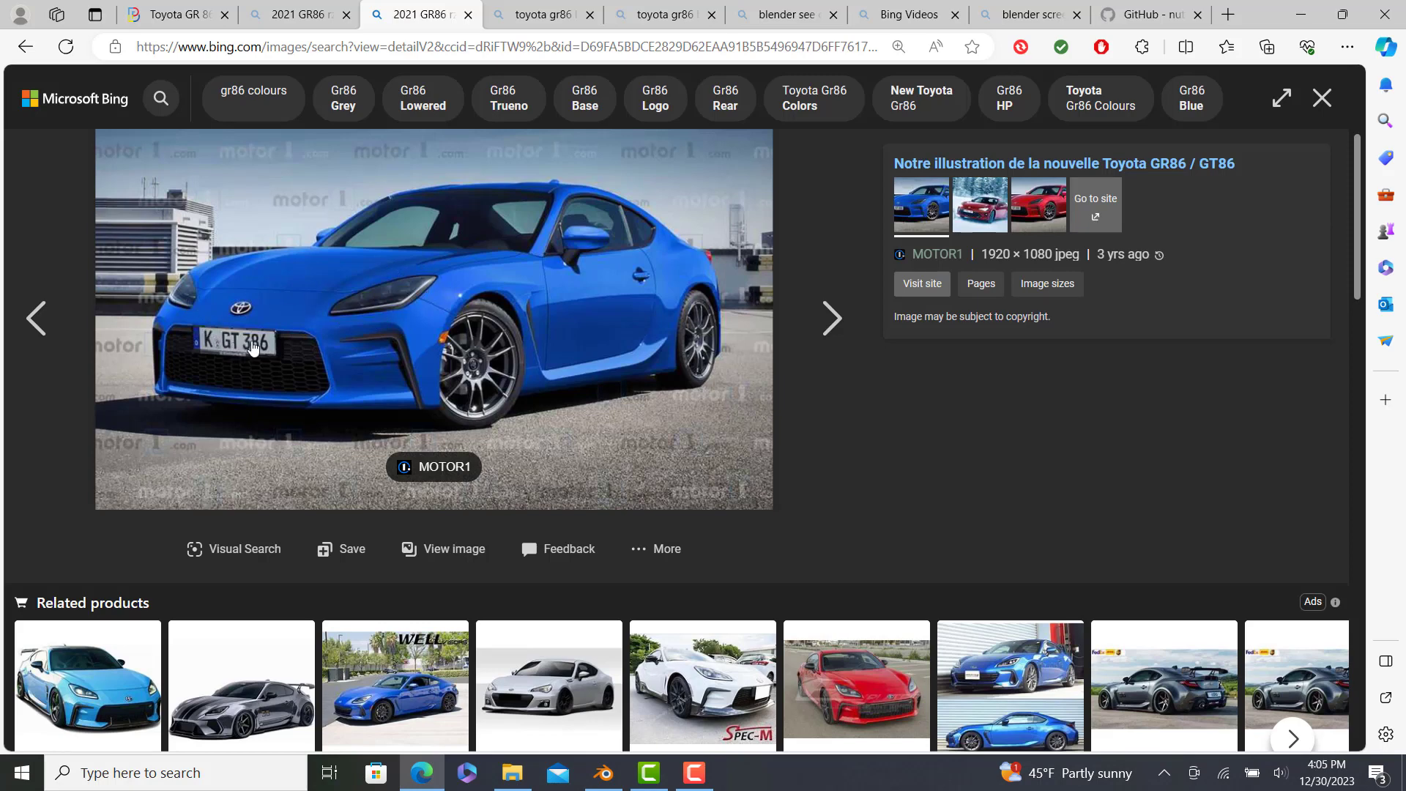
pyautogui.click(603, 773)
pyautogui.moveTo(584, 449); pyautogui.dragTo(797, 308, button='middle')
pyautogui.click(820, 355)
pyautogui.scroll(2, 782, 329)
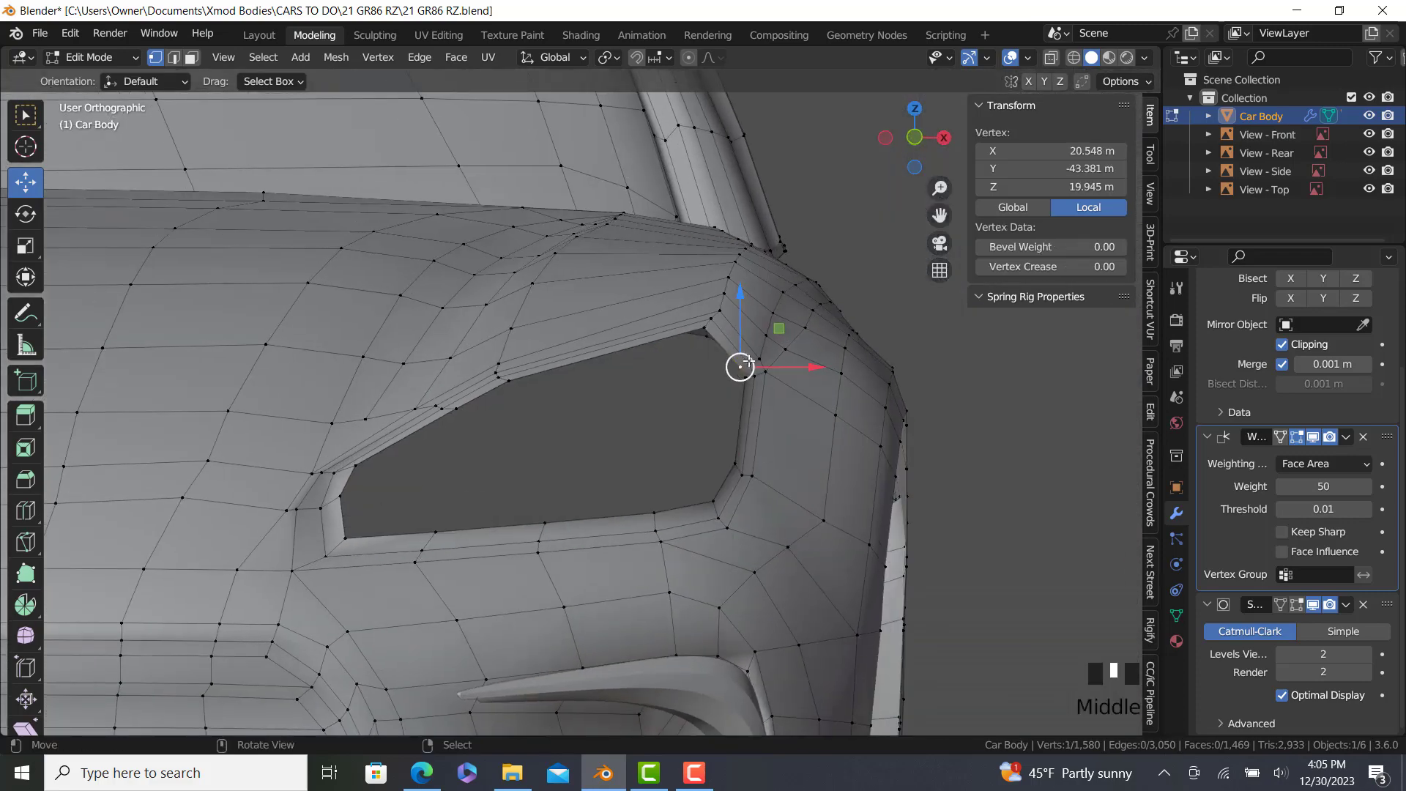
pyautogui.press('Tab')
pyautogui.scroll(-3, 723, 353)
pyautogui.moveTo(724, 353); pyautogui.dragTo(701, 381, button='middle')
pyautogui.press('Tab')
pyautogui.scroll(3, 550, 443)
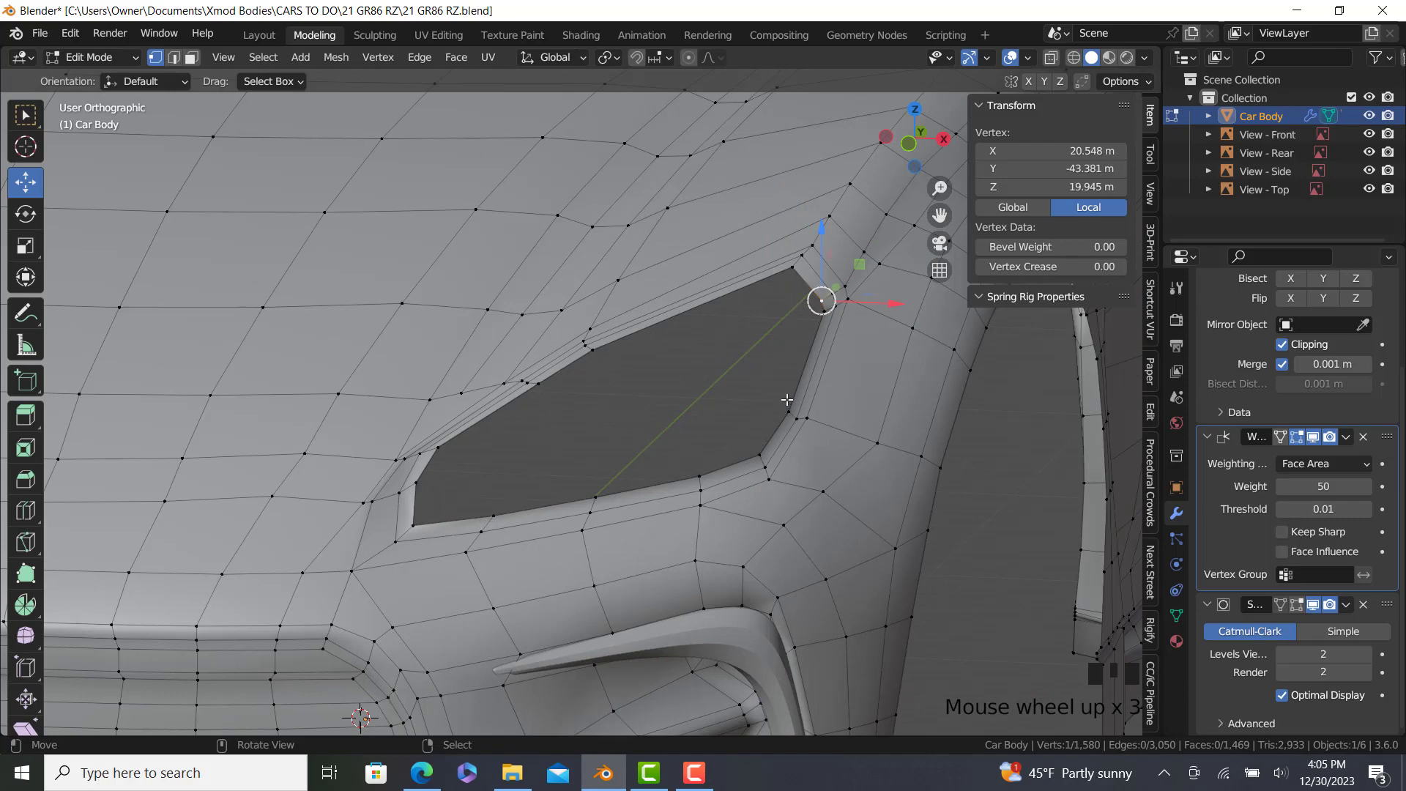
# Extrude the lower border edges of the headlight opening in front view by about -0.30 m along X and 0.93 m along Z.
pyautogui.keyDown('ctrl'); pyautogui.rightClick(553, 518); pyautogui.keyUp('ctrl')
pyautogui.press('KP_1')
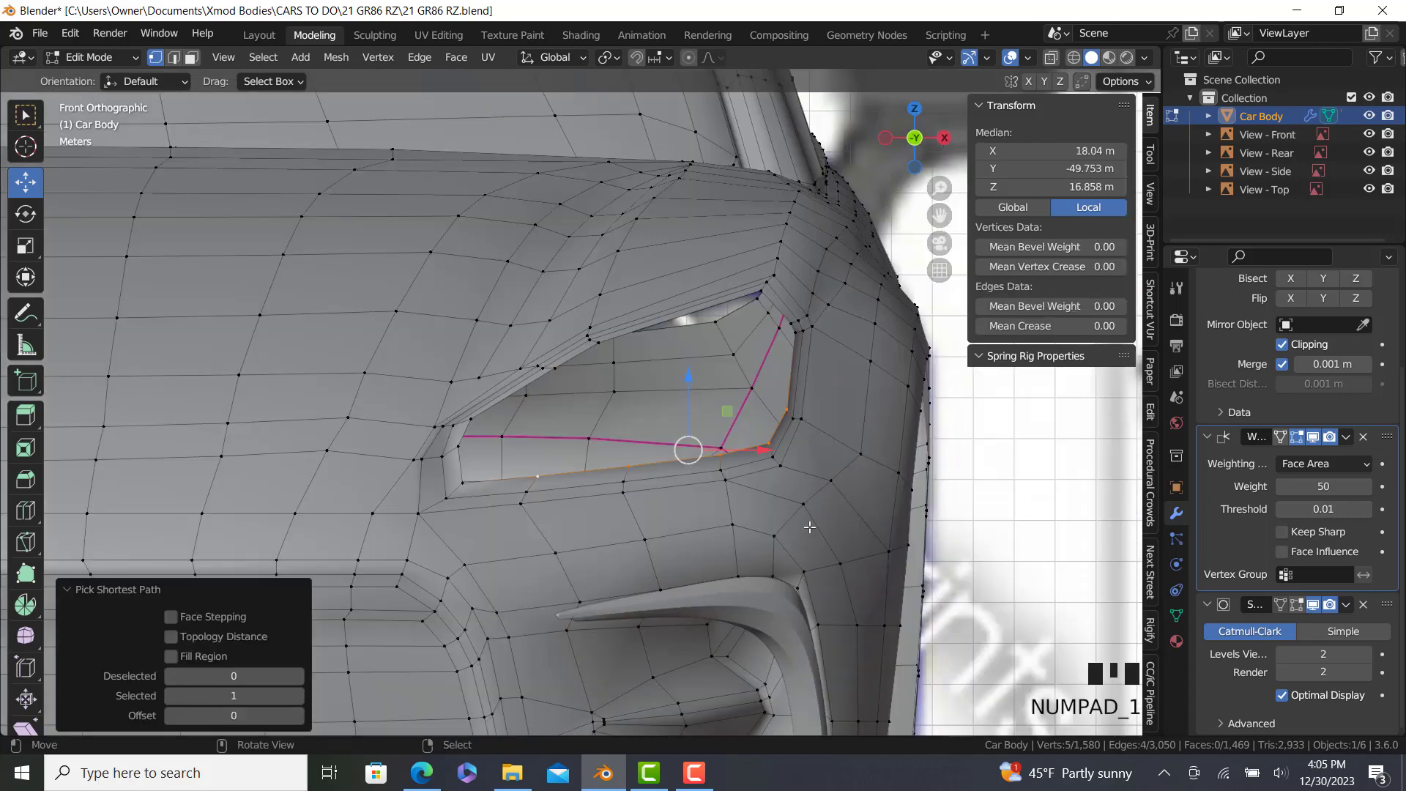
pyautogui.press('e')
pyautogui.click(764, 482)
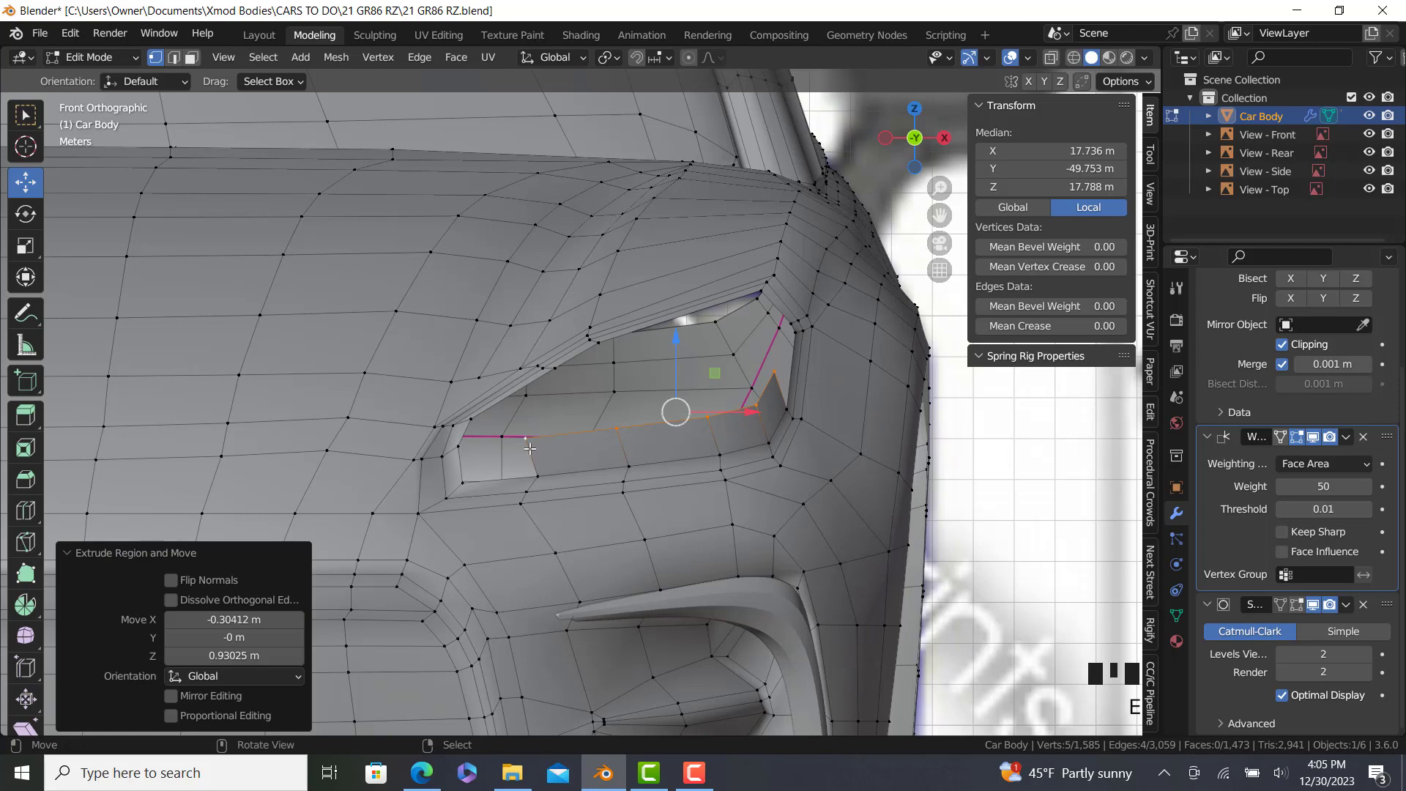
# Fill the gaps at the front and rear ends of the extruded lower strip with faces.
pyautogui.rightClick(525, 438)
pyautogui.keyDown('ctrl'); pyautogui.rightClick(458, 447); pyautogui.keyUp('ctrl')
pyautogui.press('f')
pyautogui.rightClick(769, 364)
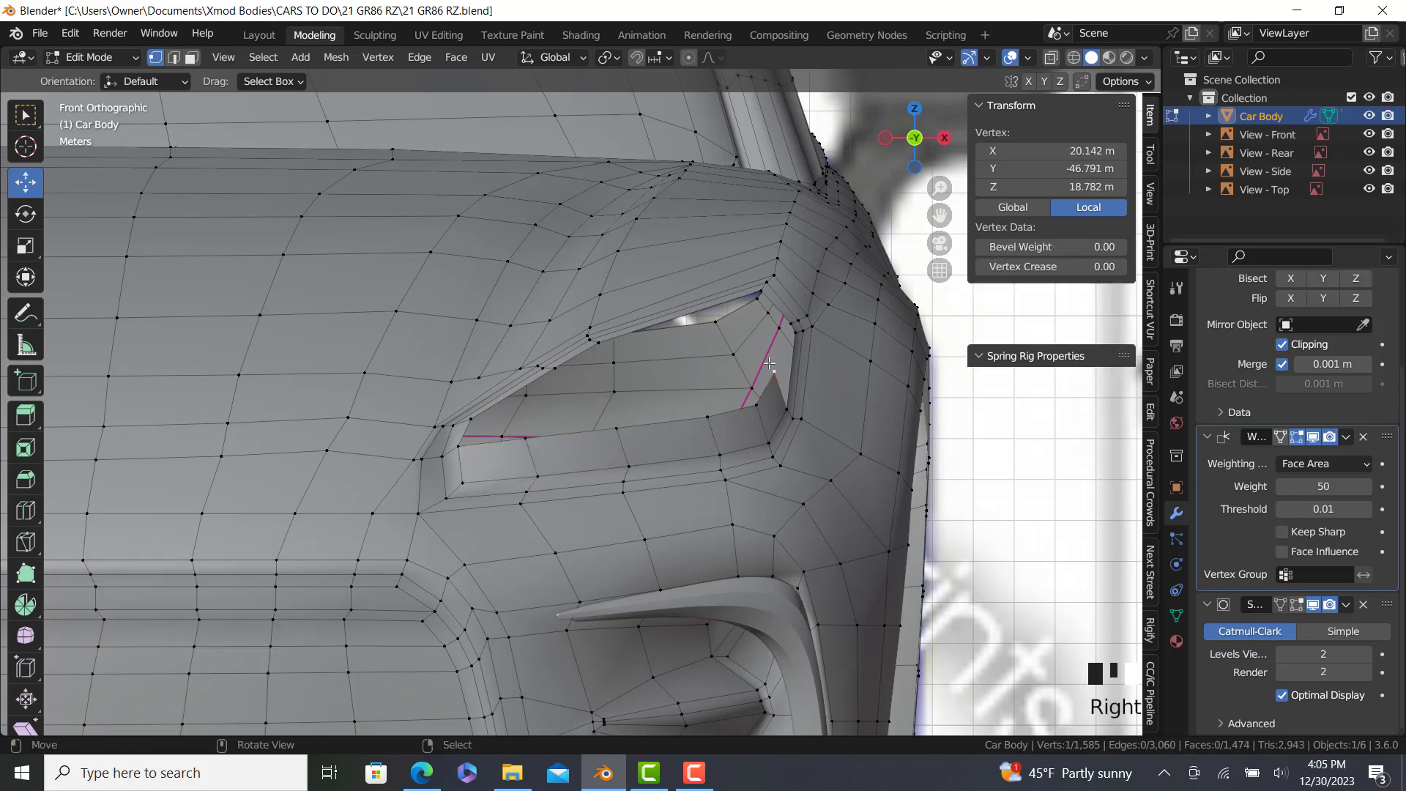
pyautogui.moveTo(769, 363); pyautogui.dragTo(756, 368, button='middle')
pyautogui.keyDown('ctrl'); pyautogui.rightClick(815, 303); pyautogui.keyUp('ctrl')
pyautogui.hotkey('ctrl', 'z')
pyautogui.keyDown('ctrl'); pyautogui.rightClick(812, 309); pyautogui.keyUp('ctrl')
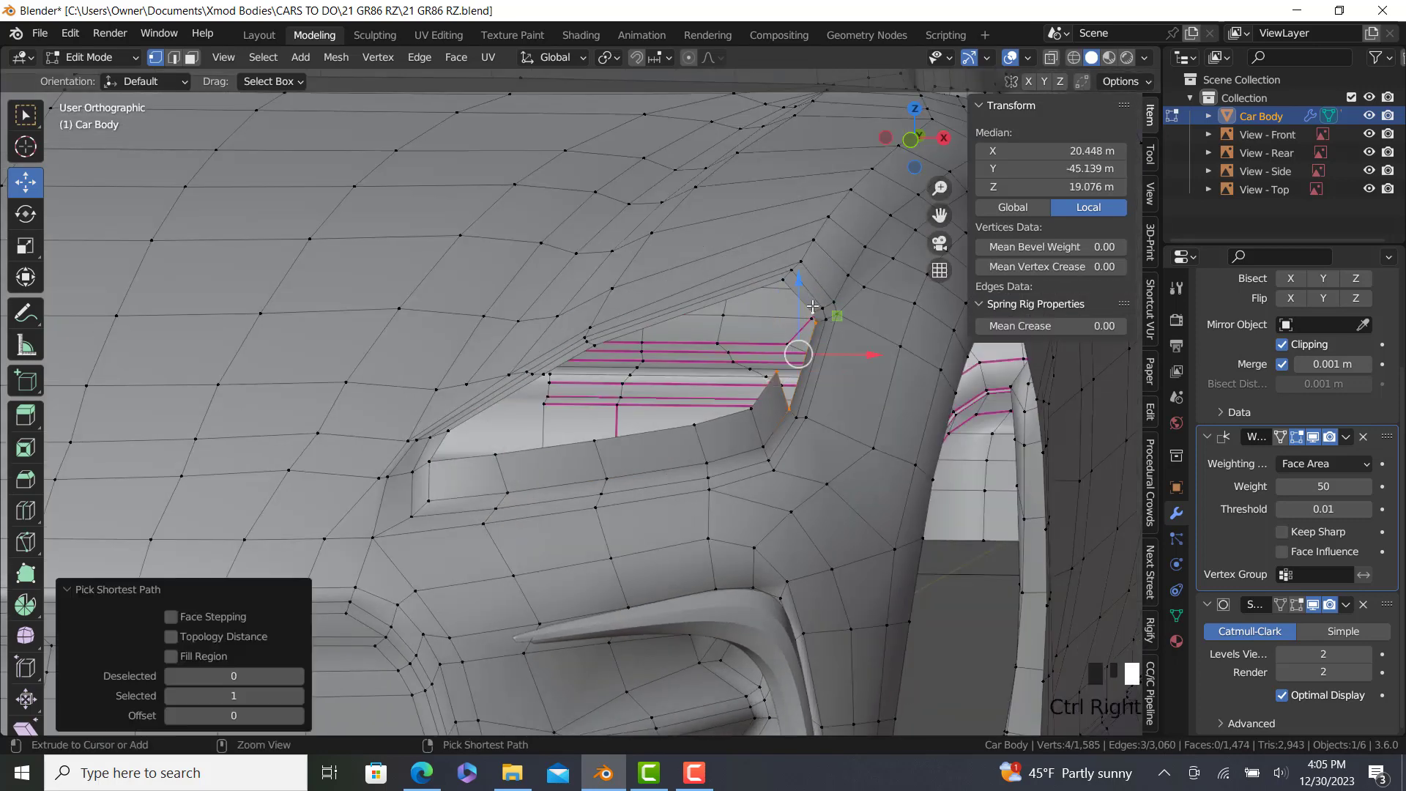
pyautogui.press('f')
# Move the extruded strip's five inner edge vertices about 0.55 m rearward along Y in side view.
pyautogui.rightClick(765, 384)
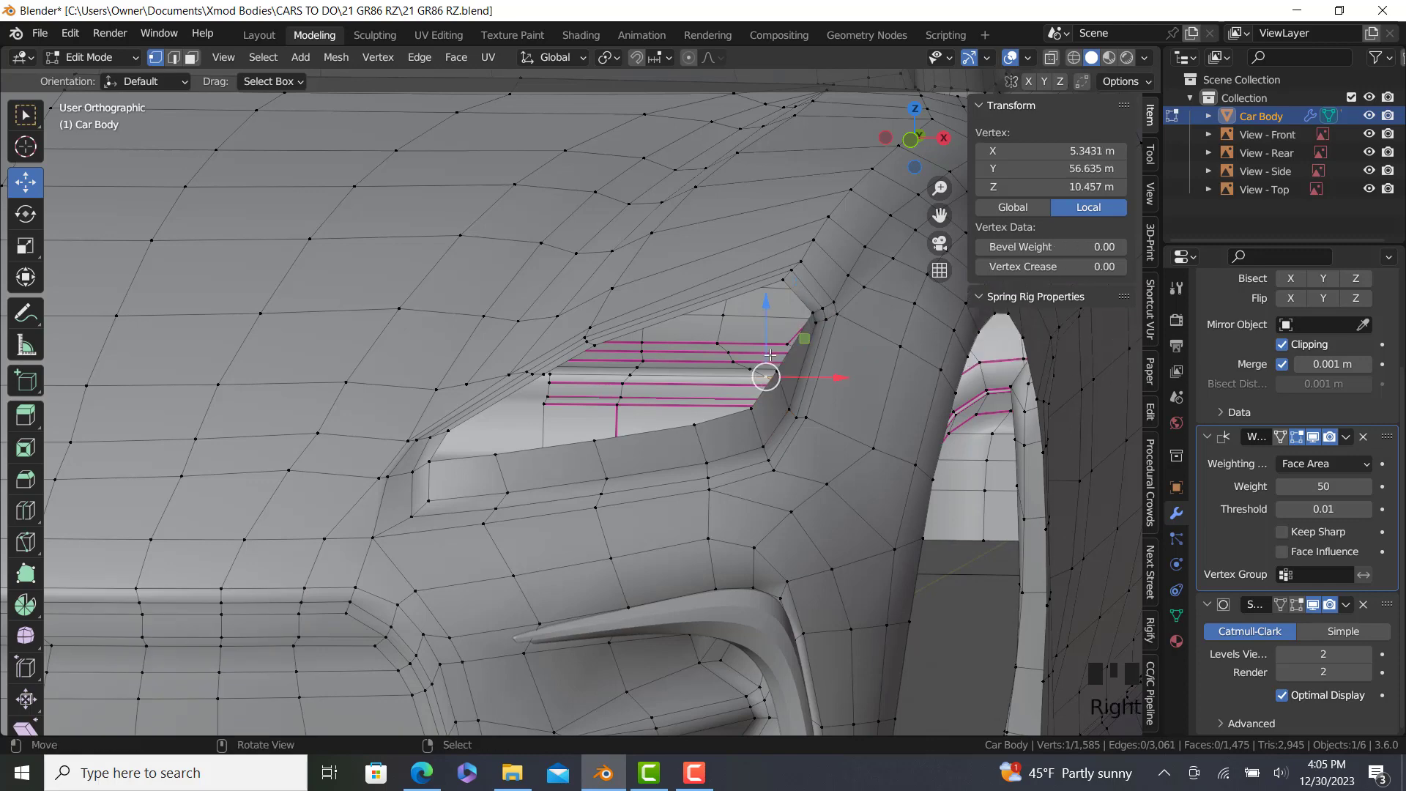
pyautogui.moveTo(786, 369); pyautogui.dragTo(481, 484, button='middle')
pyautogui.keyDown('ctrl'); pyautogui.rightClick(369, 449); pyautogui.keyUp('ctrl')
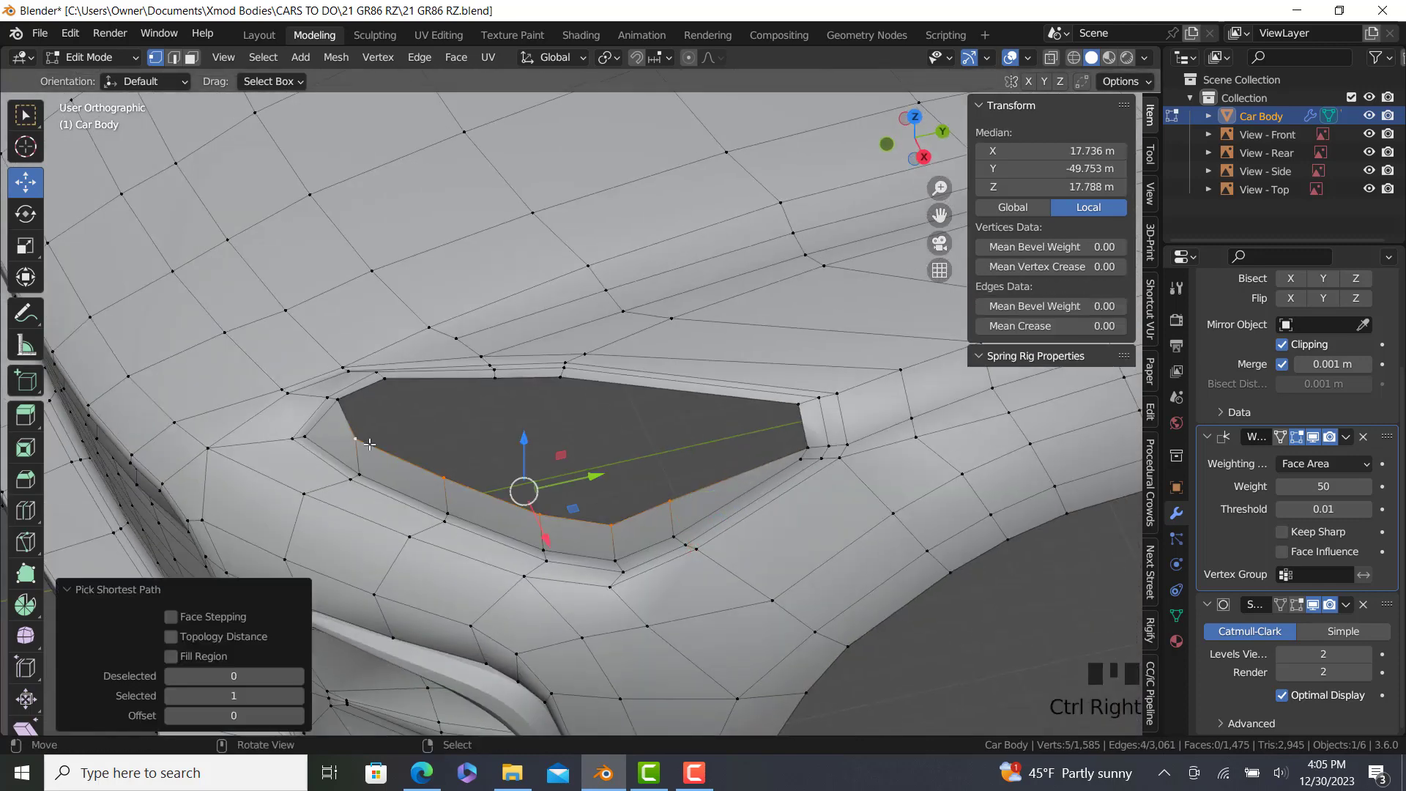
pyautogui.press('KP_3')
pyautogui.moveTo(559, 412); pyautogui.dragTo(579, 412)
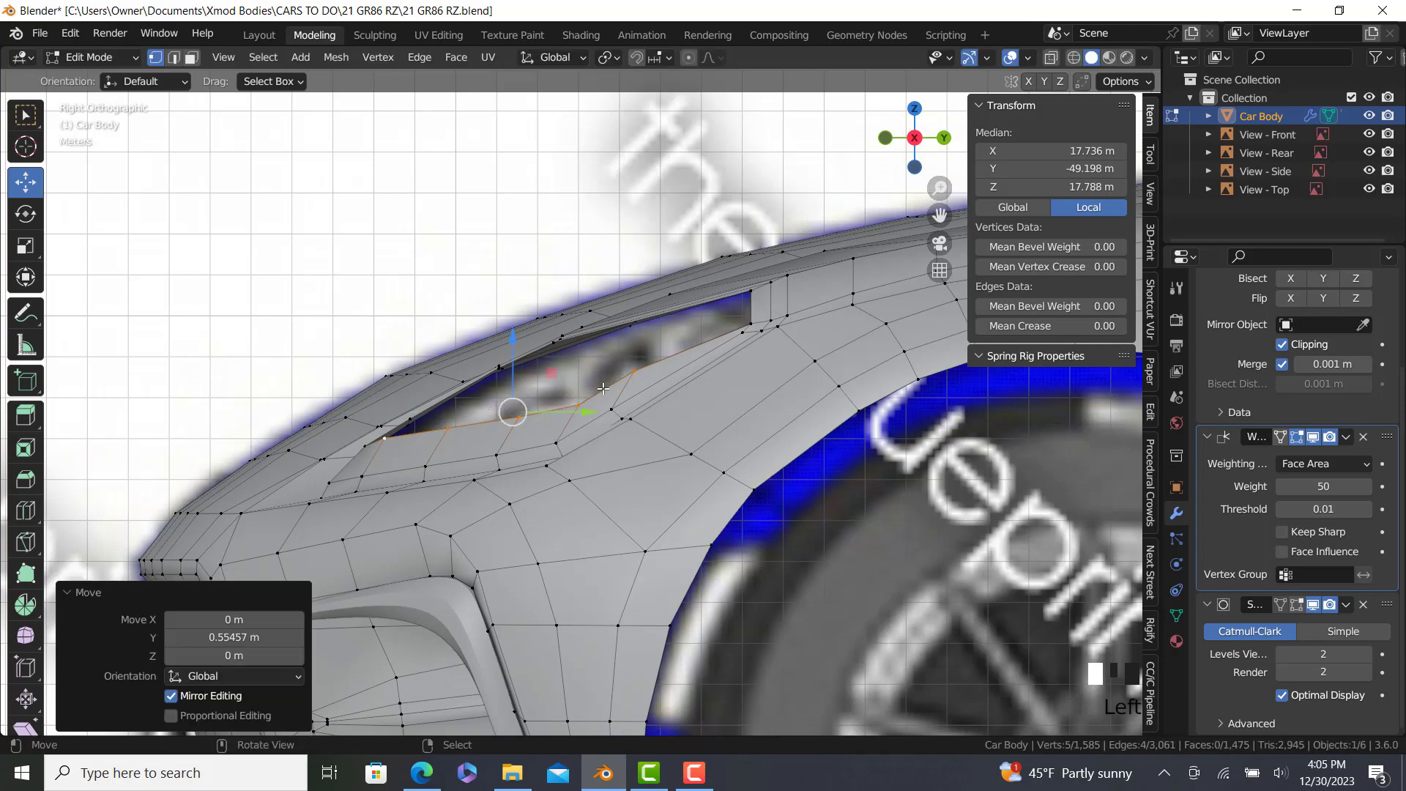
# Shift the rearmost vertex of the extruded strip's inner edge rearward along Y and outward along X.
pyautogui.click(635, 372)
pyautogui.moveTo(687, 373); pyautogui.dragTo(705, 375)
pyautogui.moveTo(705, 376); pyautogui.dragTo(758, 356, button='middle')
pyautogui.moveTo(805, 357); pyautogui.dragTo(821, 357)
pyautogui.moveTo(769, 389); pyautogui.dragTo(722, 425, button='middle')
# Fill the front section of the headlight opening with two faces bridging its lower and upper edges.
pyautogui.rightClick(489, 505)
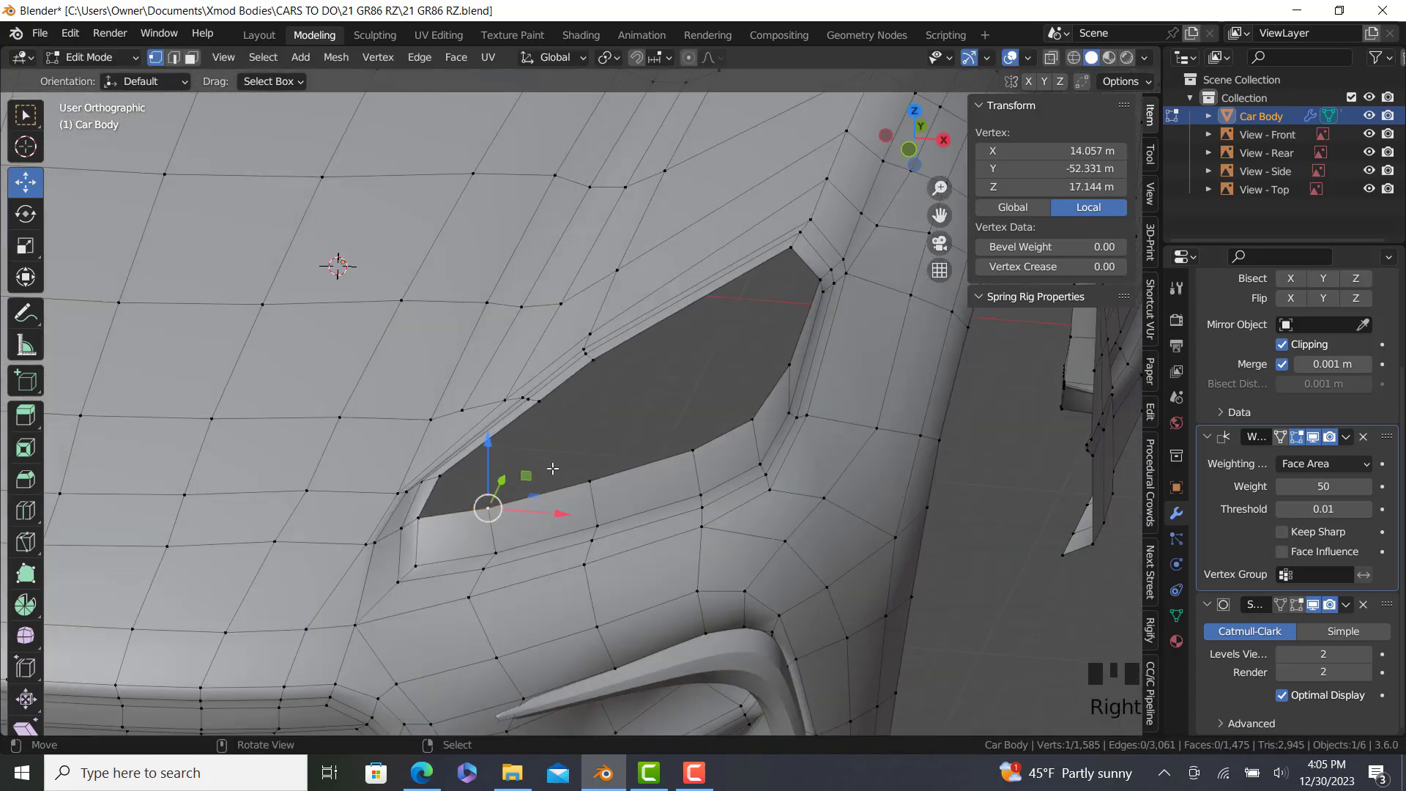
pyautogui.moveTo(553, 468); pyautogui.dragTo(562, 424, button='middle')
pyautogui.keyDown('ctrl'); pyautogui.rightClick(565, 424); pyautogui.keyUp('ctrl')
pyautogui.rightClick(605, 368)
pyautogui.keyDown('ctrl'); pyautogui.rightClick(611, 484); pyautogui.keyUp('ctrl')
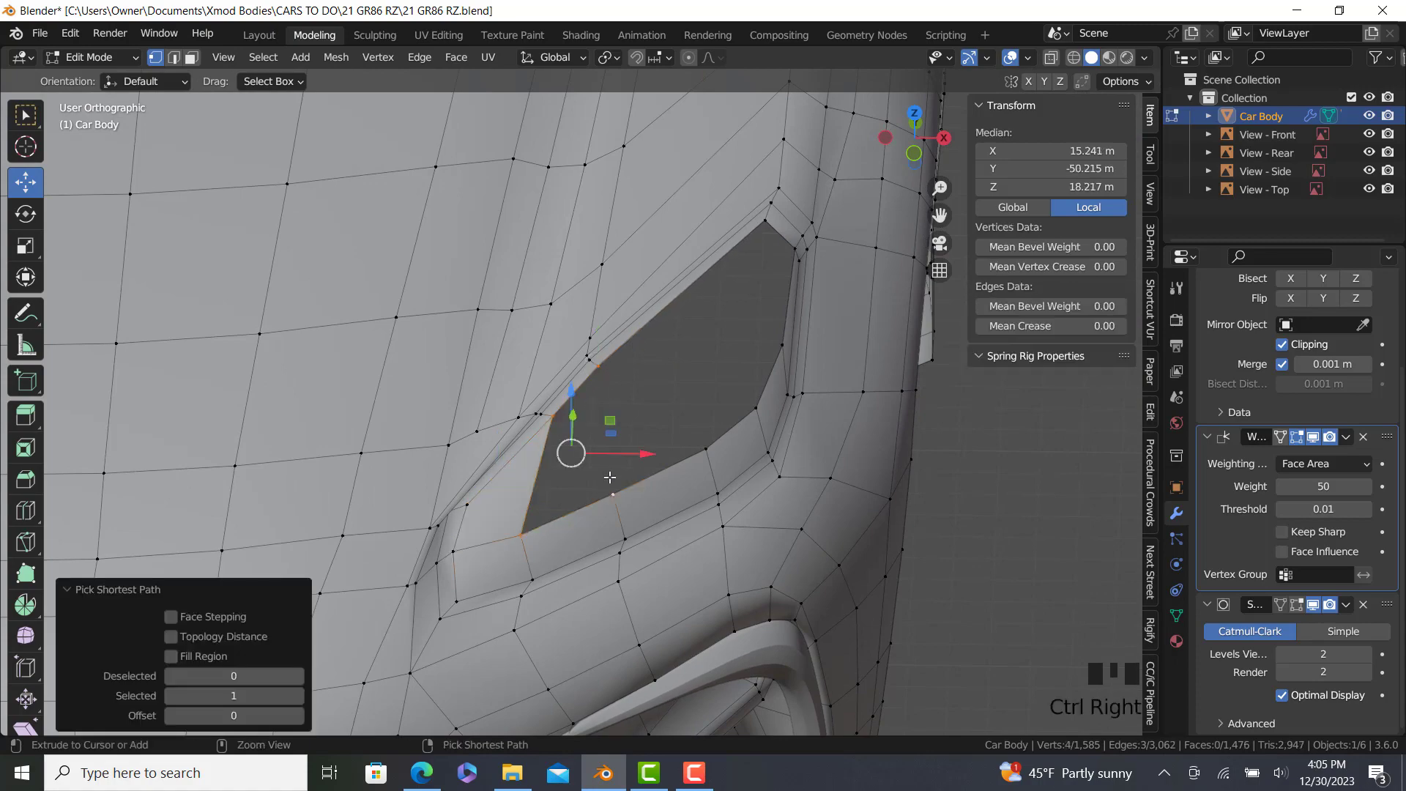
pyautogui.rightClick(613, 494)
# Examine the partly filled headlight opening from several angles and in its smoothed state.
pyautogui.moveTo(723, 408); pyautogui.dragTo(739, 308, button='middle')
pyautogui.scroll(-5, 725, 381)
pyautogui.scroll(2, 744, 290)
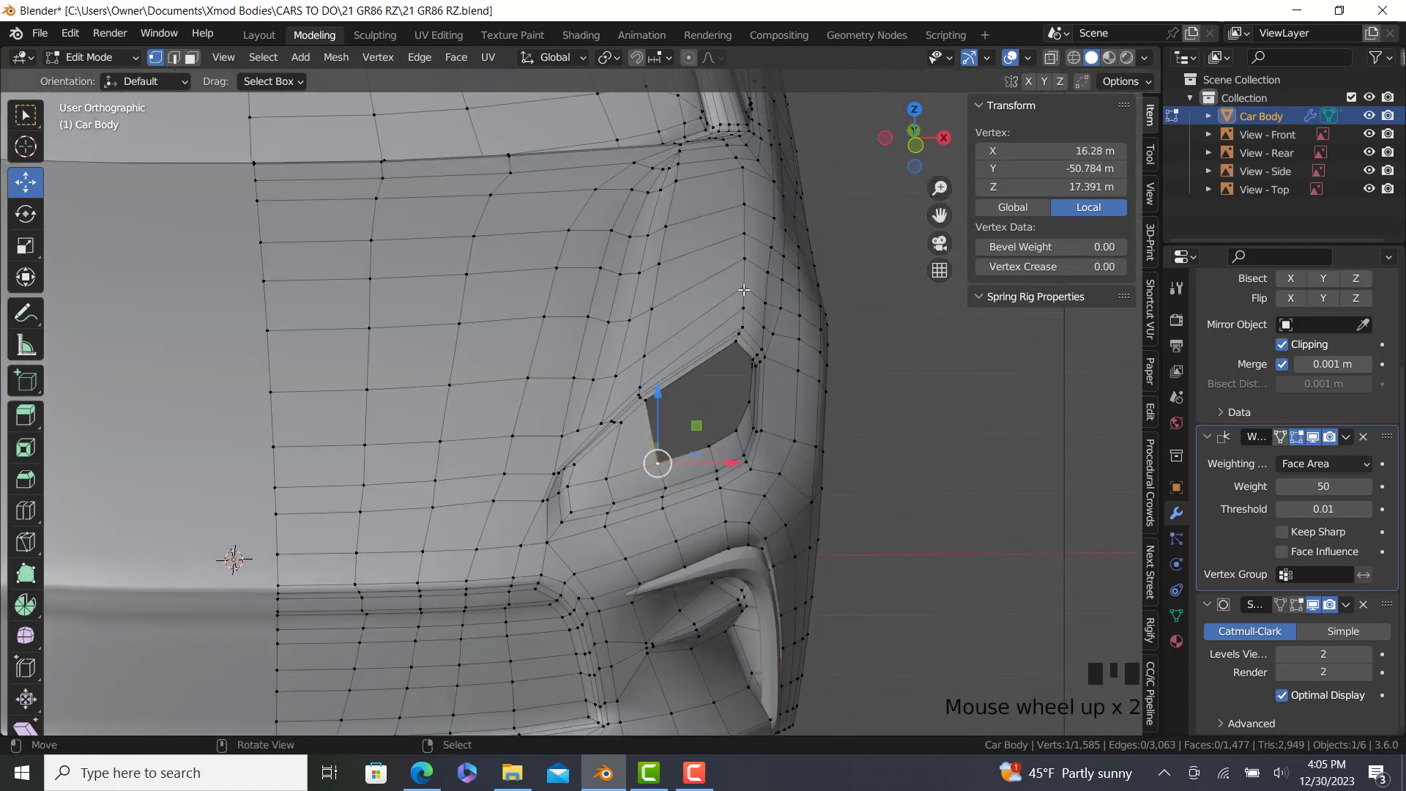
pyautogui.scroll(3, 744, 290)
pyautogui.moveTo(699, 441); pyautogui.dragTo(670, 458, button='middle')
pyautogui.scroll(-1, 352, 498)
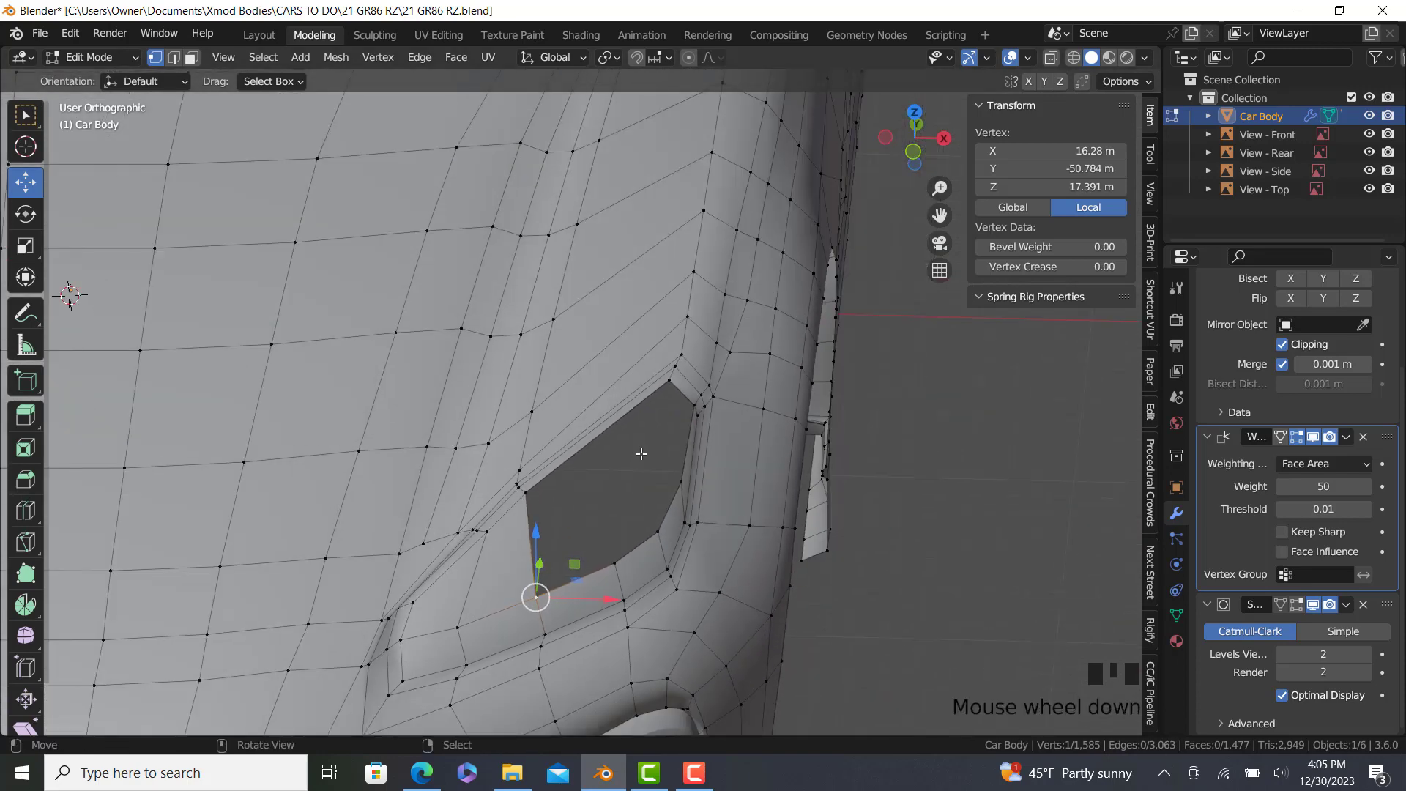
pyautogui.press('Tab')
pyautogui.press('Tab')
pyautogui.moveTo(644, 441); pyautogui.dragTo(654, 486, button='middle')
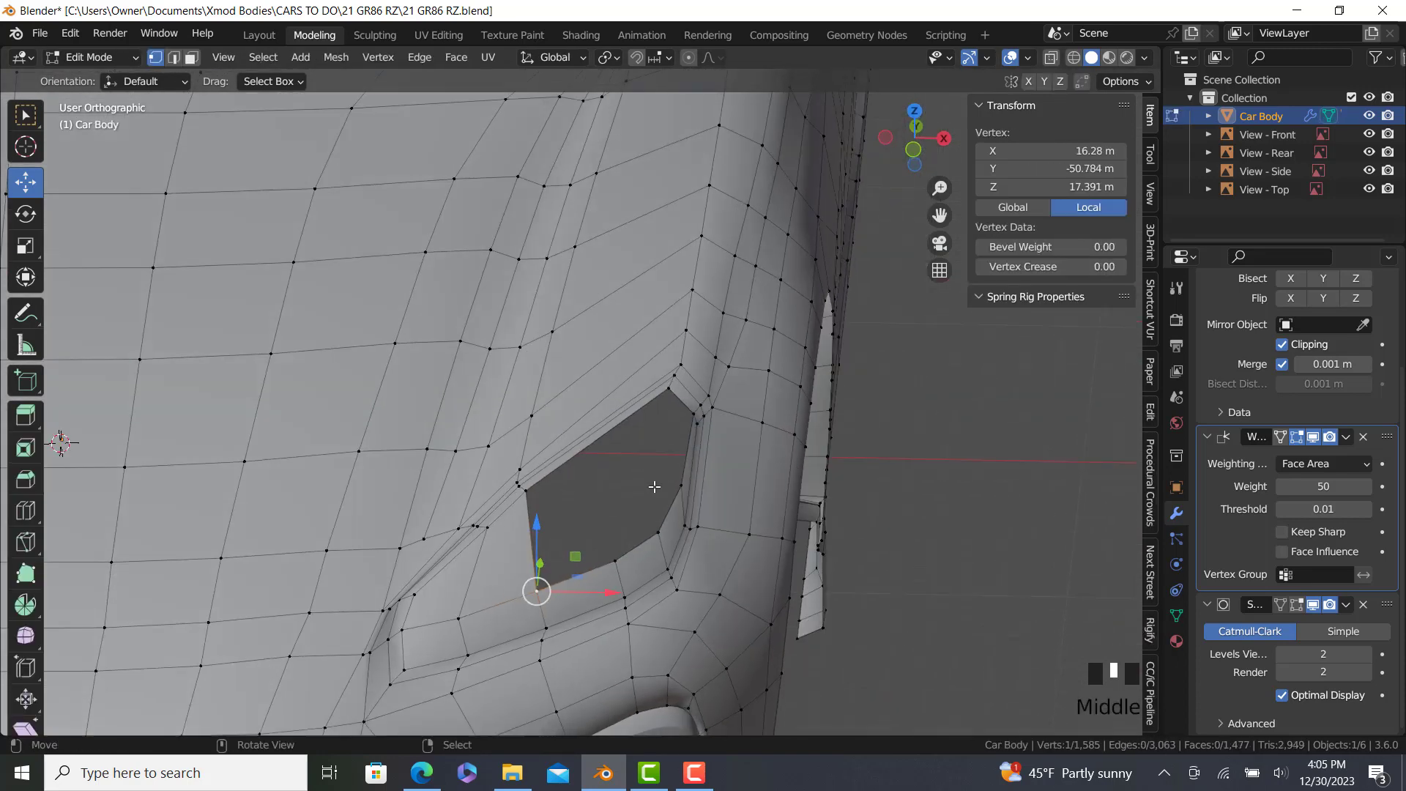
pyautogui.moveTo(557, 555); pyautogui.dragTo(707, 452, button='middle')
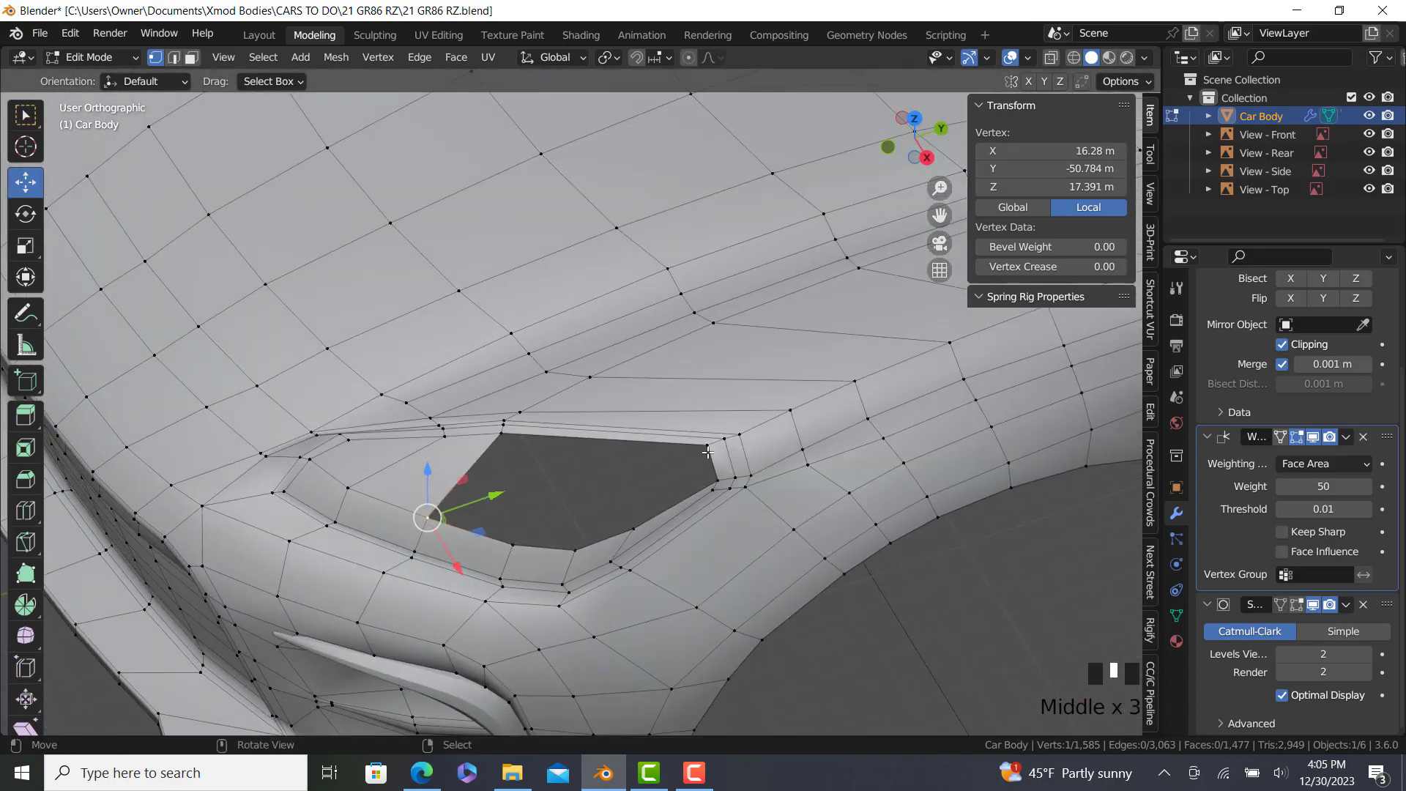
# Extrude the opening's rear lower edge in top view by about -0.49 m along X and 0.60 m along Y, scaling it down slightly.
pyautogui.moveTo(445, 602); pyautogui.dragTo(562, 566, button='middle')
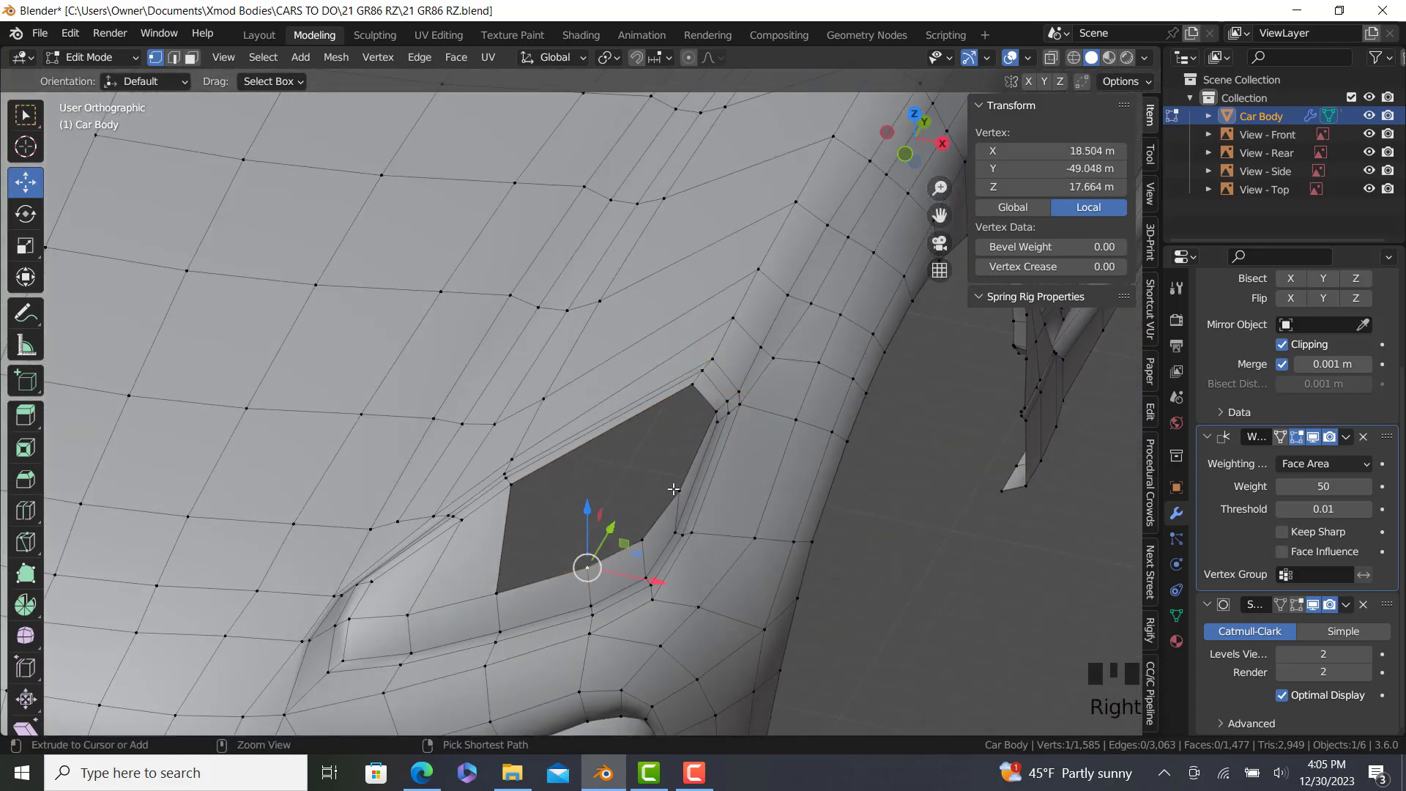
pyautogui.keyDown('ctrl'); pyautogui.rightClick(673, 489); pyautogui.keyUp('ctrl')
pyautogui.press('KP_7')
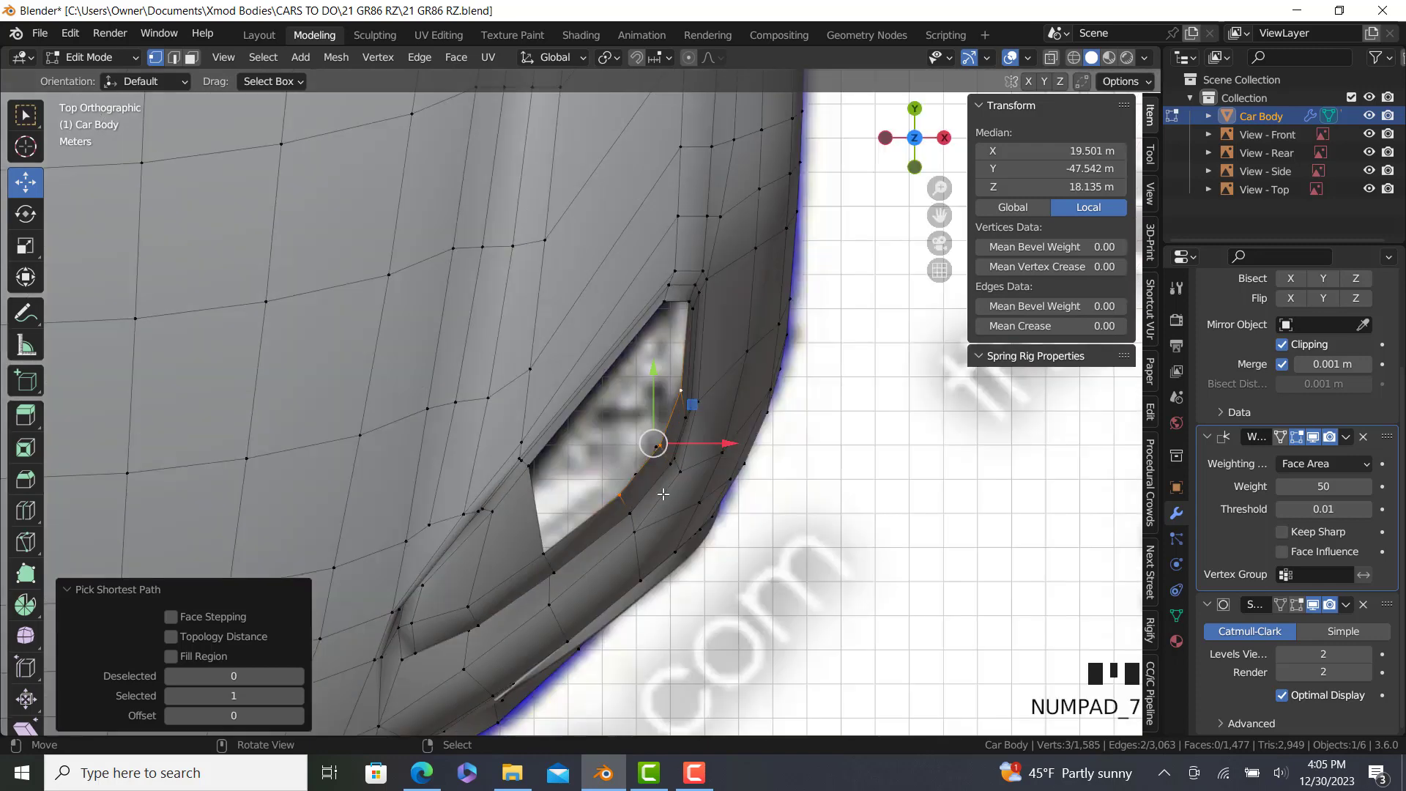
pyautogui.press('e')
pyautogui.click(705, 460)
pyautogui.press('s')
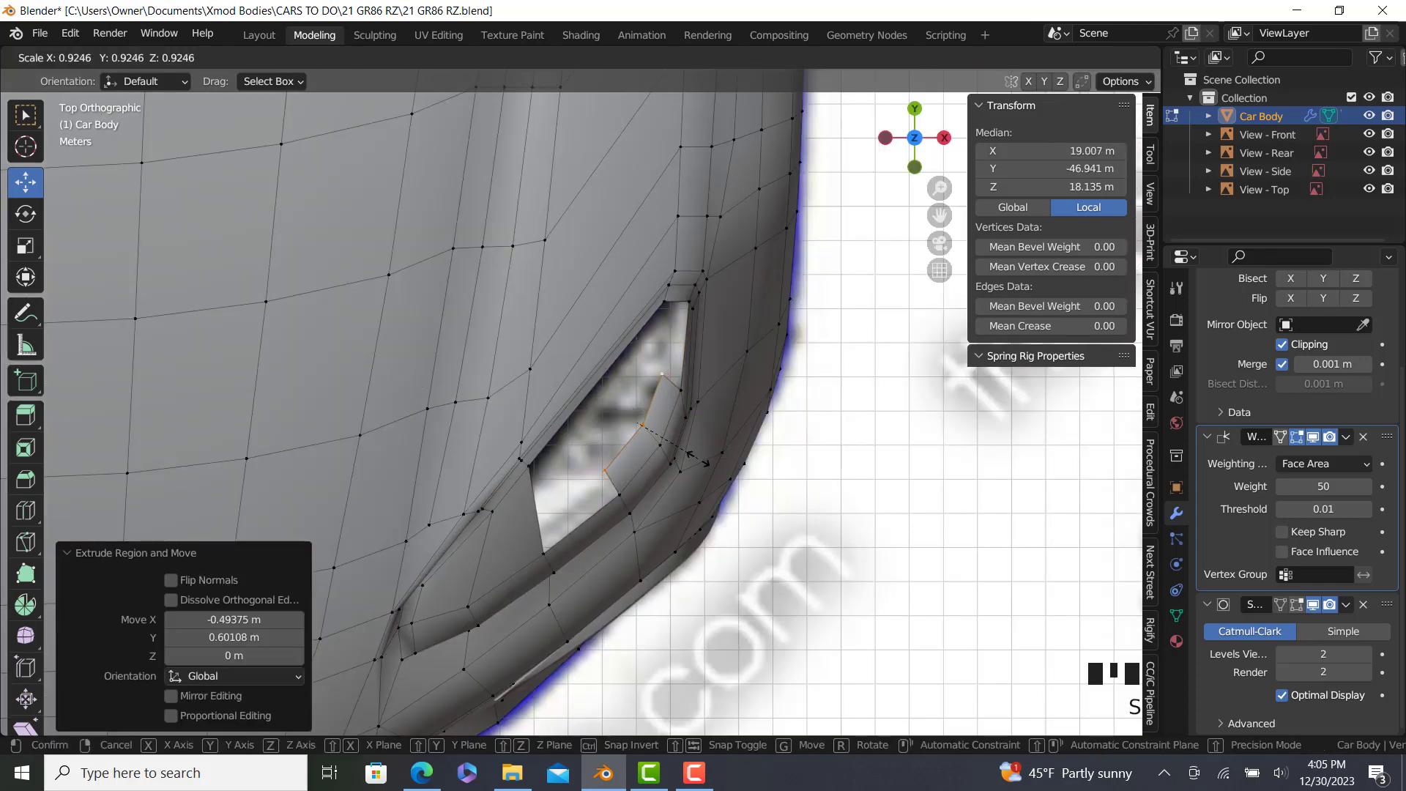
pyautogui.click(692, 460)
# Fill the gaps at the rear and front ends of the newly extruded strip with faces.
pyautogui.rightClick(661, 376)
pyautogui.keyDown('ctrl'); pyautogui.rightClick(665, 302); pyautogui.keyUp('ctrl')
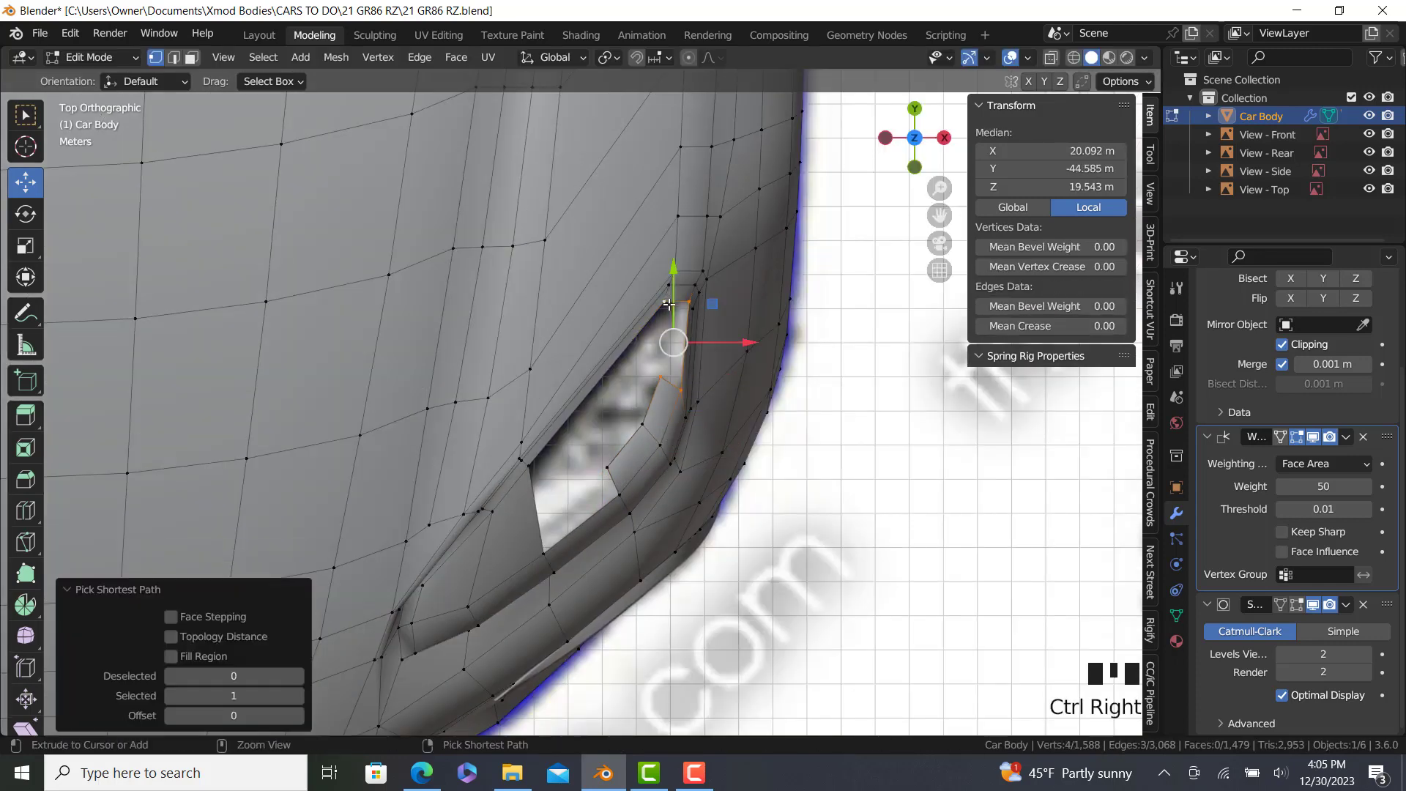
pyautogui.press('f')
pyautogui.rightClick(652, 375)
pyautogui.keyDown('ctrl'); pyautogui.rightClick(607, 473); pyautogui.keyUp('ctrl')
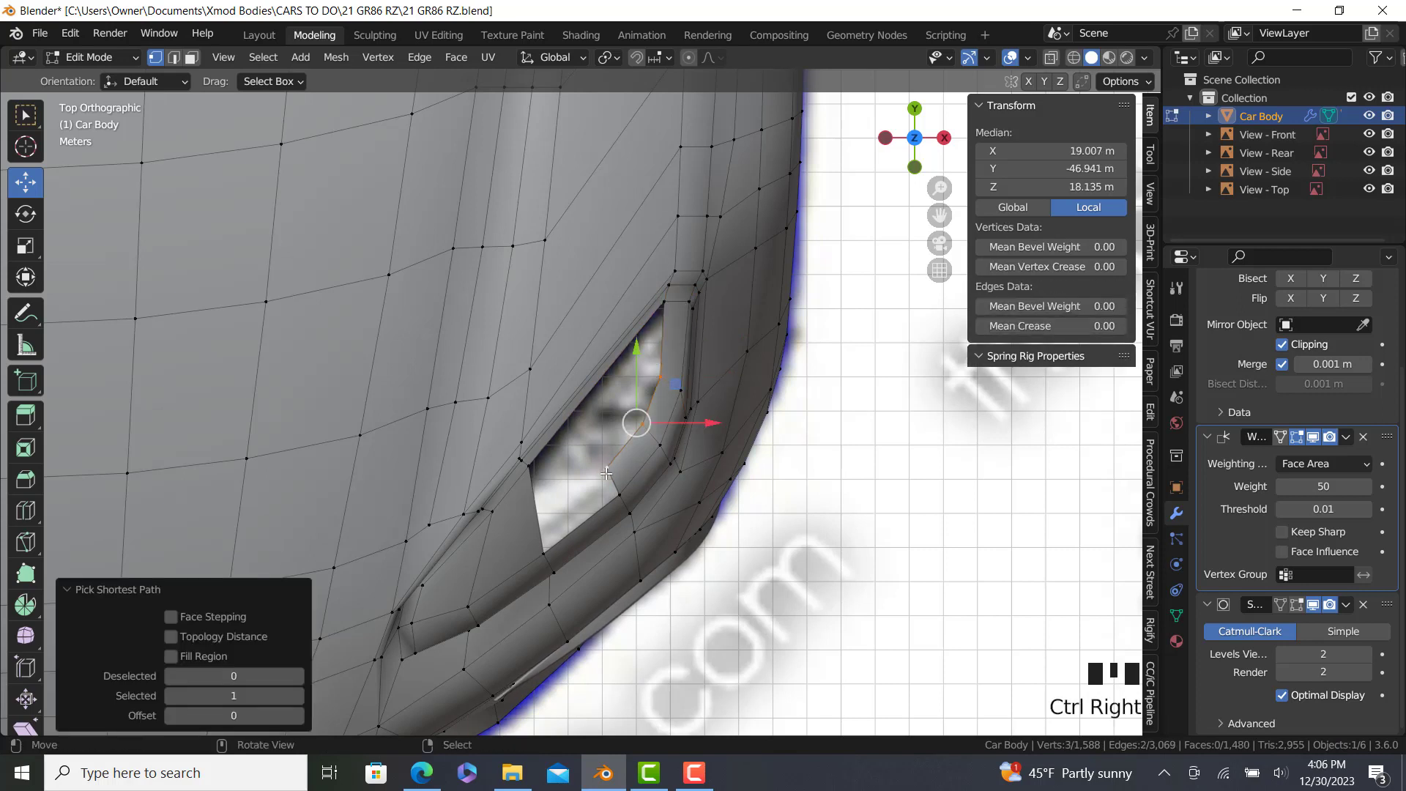
pyautogui.rightClick(609, 476)
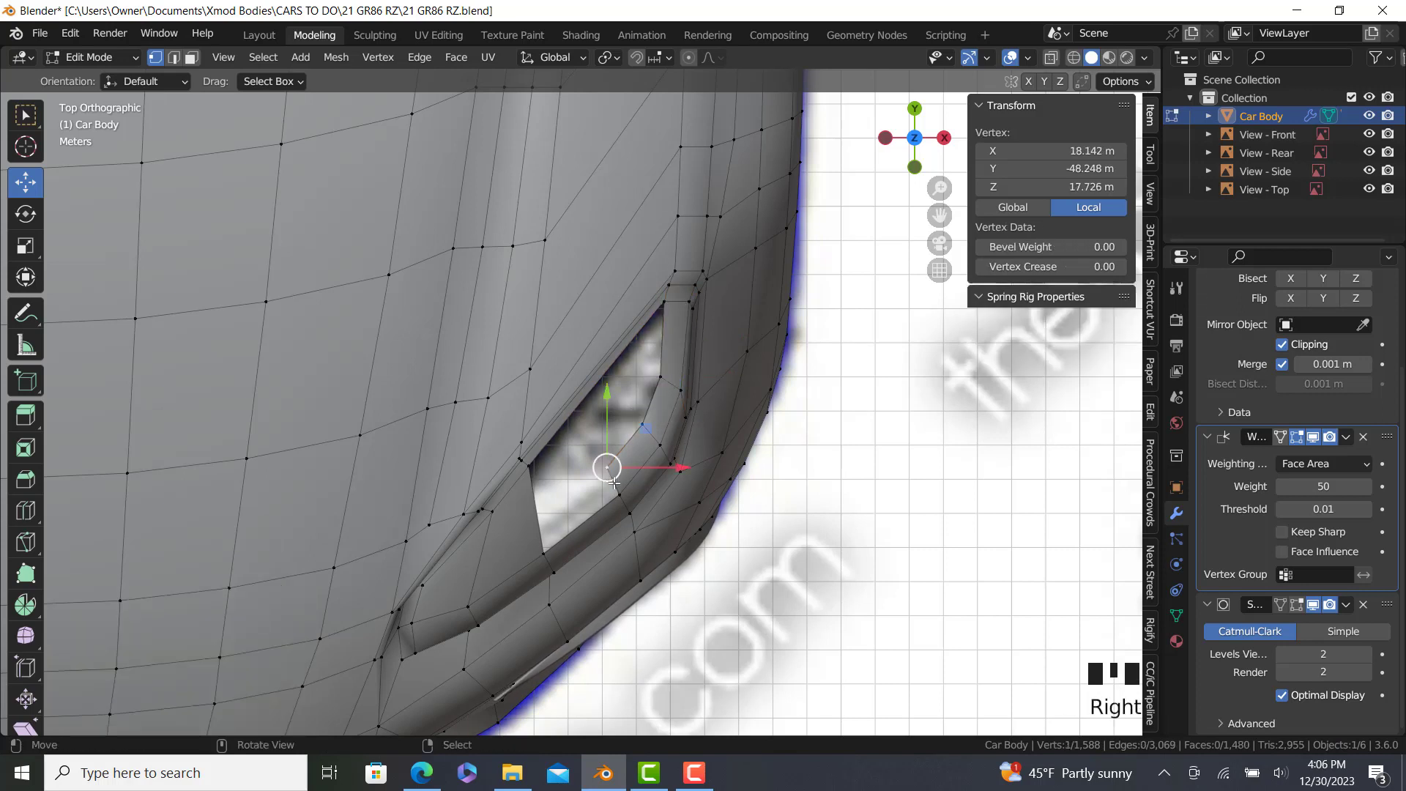
pyautogui.keyDown('ctrl'); pyautogui.rightClick(537, 467); pyautogui.keyUp('ctrl')
pyautogui.press('f')
# Raise the three inner edge vertices of the new strip along Z in front view.
pyautogui.rightClick(608, 469)
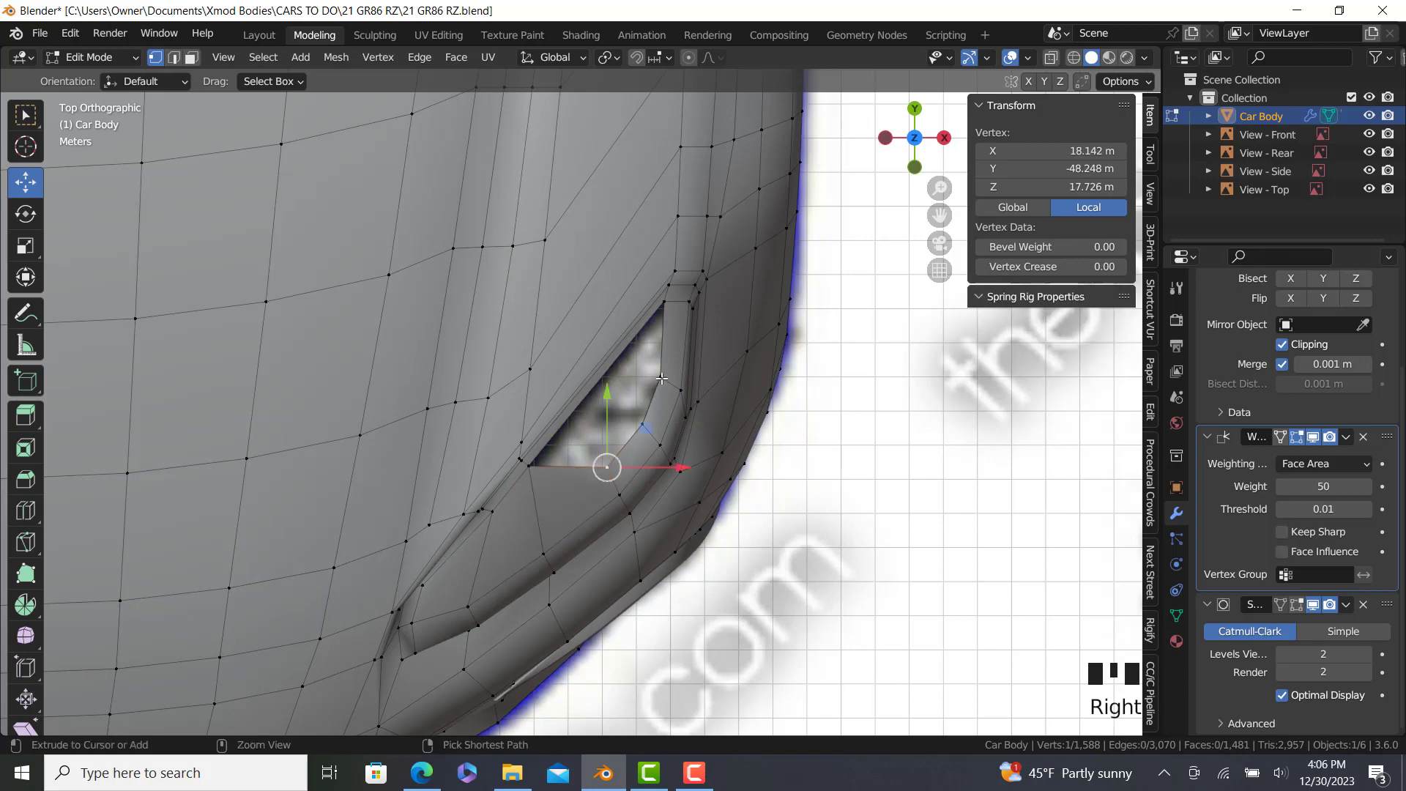
pyautogui.keyDown('ctrl'); pyautogui.rightClick(662, 378); pyautogui.keyUp('ctrl')
pyautogui.press('KP_1')
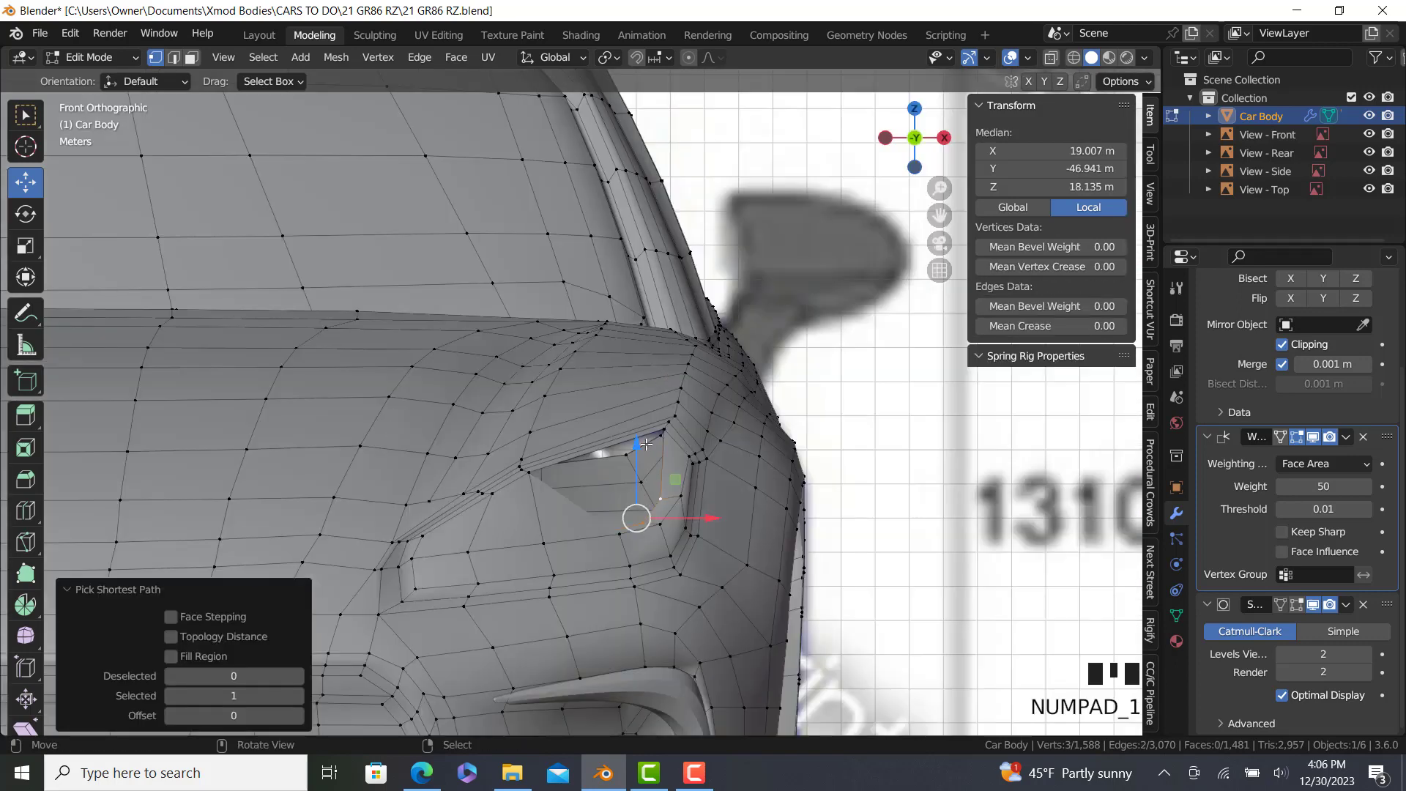
pyautogui.moveTo(636, 427)
pyautogui.mouseDown()
pyautogui.moveTo(636, 405)
pyautogui.moveTo(648, 413)
pyautogui.mouseUp()
pyautogui.moveTo(649, 412); pyautogui.dragTo(696, 511, button='middle')
# Add a single loop cut from the headlight opening's upper edge through the fender, hood and windshield.
pyautogui.rightClick(613, 500)
pyautogui.scroll(-4, 683, 501)
pyautogui.click(25, 511)
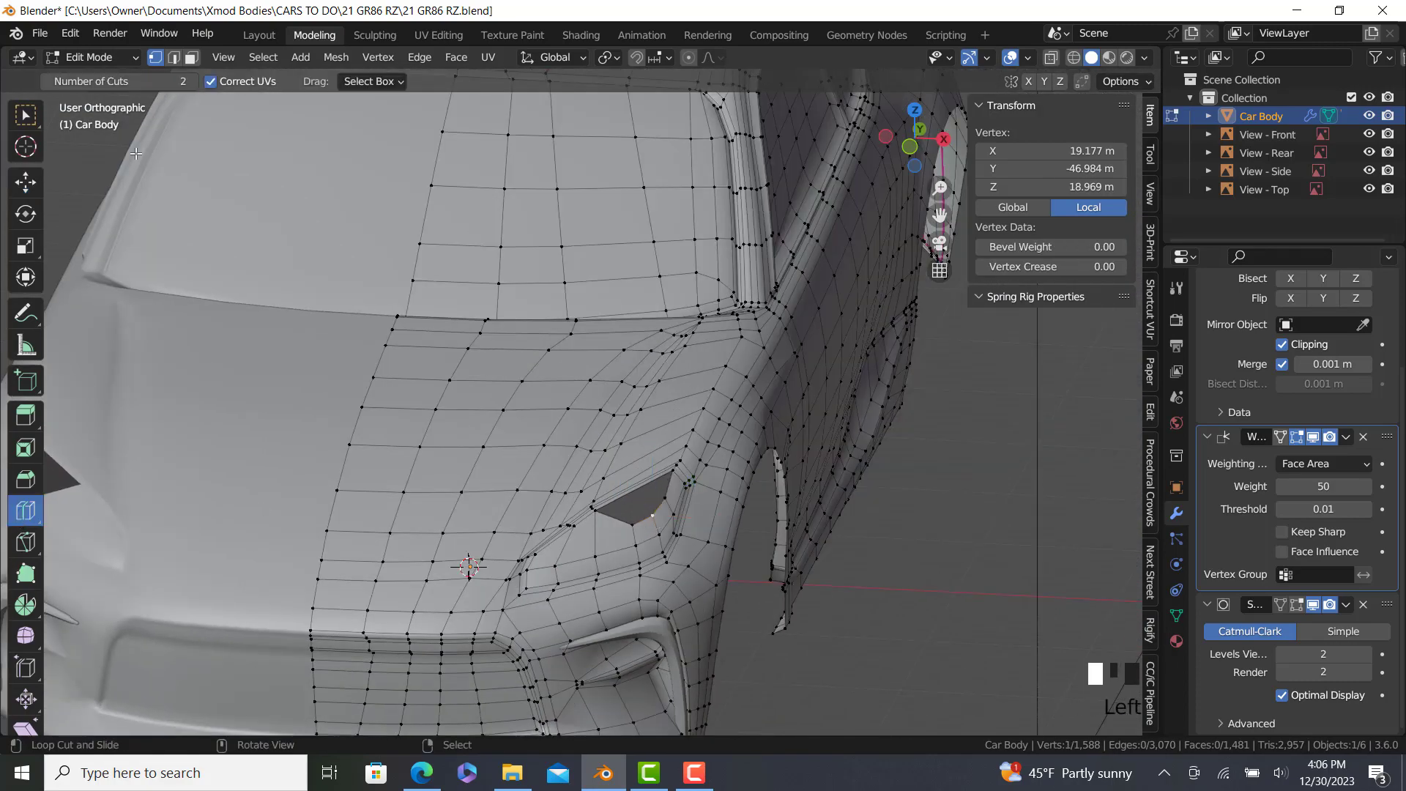
pyautogui.click(664, 436)
pyautogui.hotkey('shift', 'space')
pyautogui.press('g')
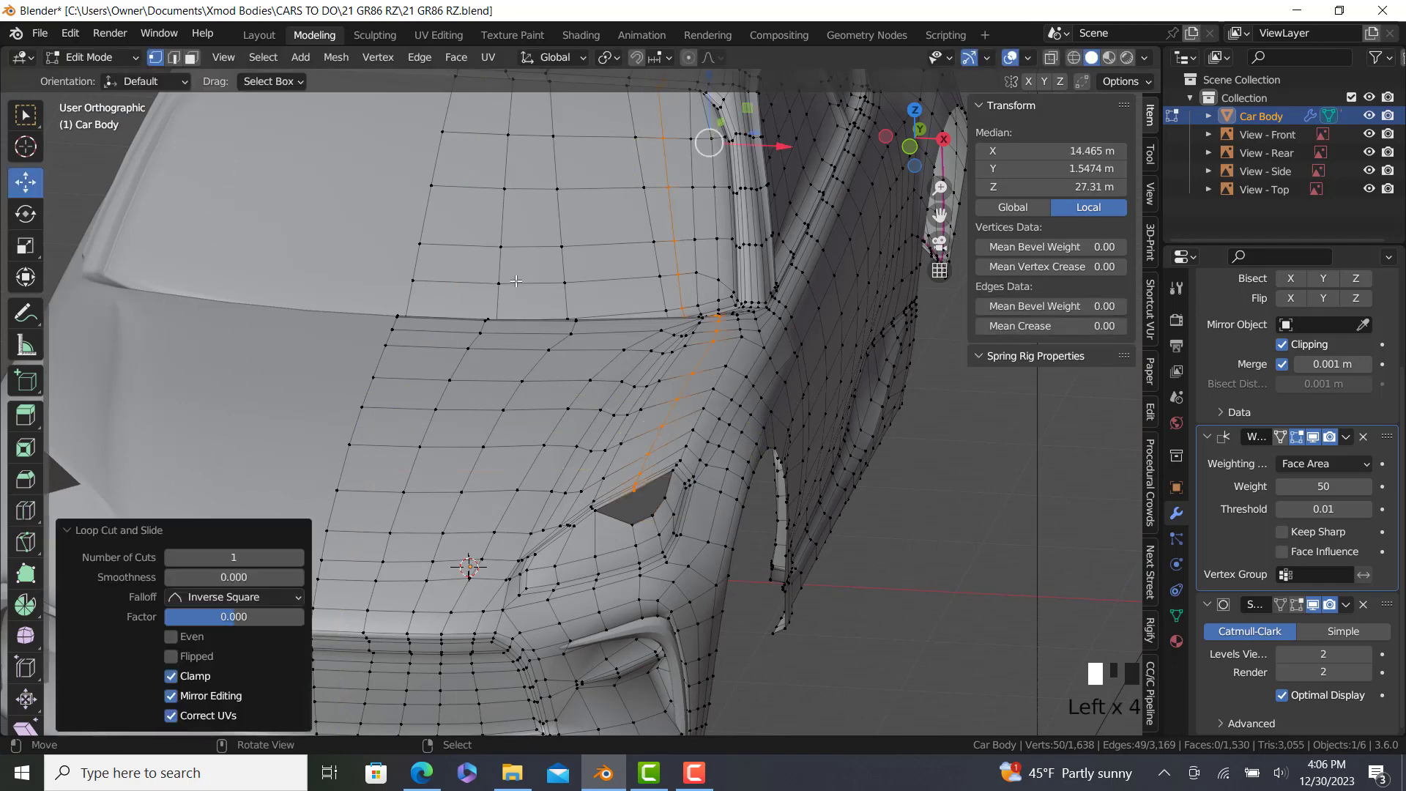
# Select the new loop's edges from the rear taillight opening over the roof to the windshield base and slide them toward the car's centreline.
pyautogui.keyDown('shift'); pyautogui.moveTo(619, 440); pyautogui.dragTo(599, 538, button='middle'); pyautogui.keyUp('shift')
pyautogui.moveTo(599, 539); pyautogui.dragTo(249, 462, button='middle')
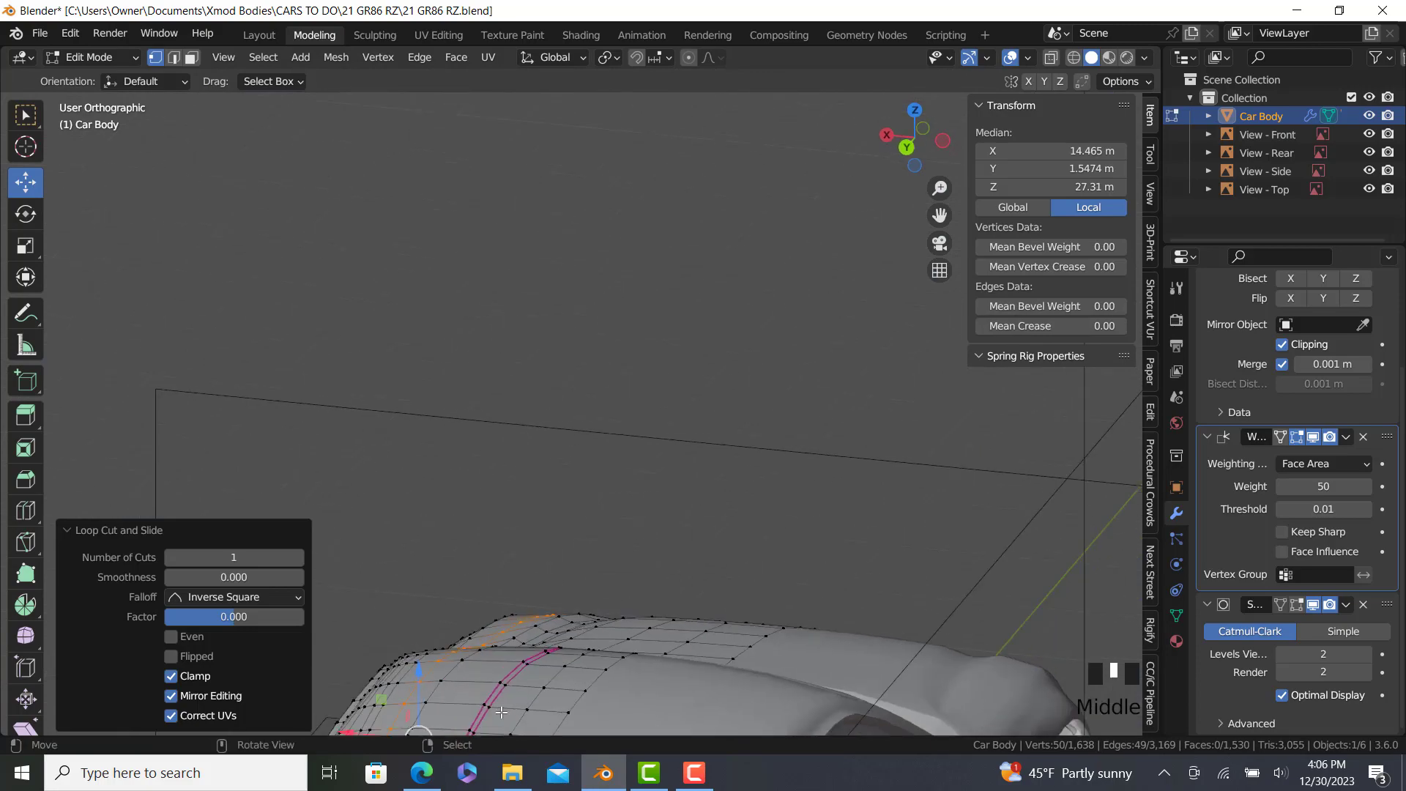
pyautogui.keyDown('shift'); pyautogui.moveTo(616, 728); pyautogui.dragTo(663, 659, button='middle'); pyautogui.keyUp('shift')
pyautogui.scroll(3, 666, 595)
pyautogui.scroll(-3, 672, 579)
pyautogui.scroll(3, 663, 659)
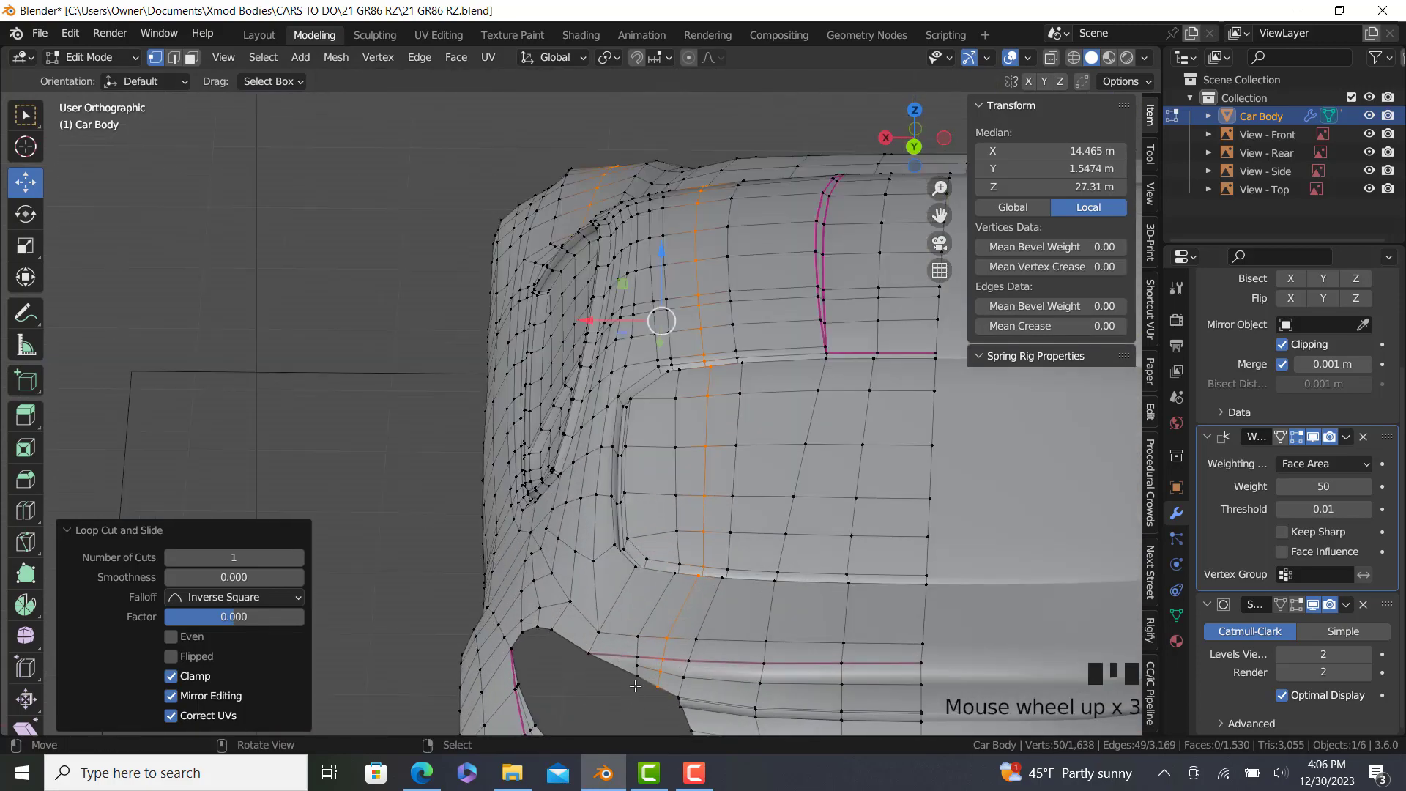
pyautogui.rightClick(634, 678)
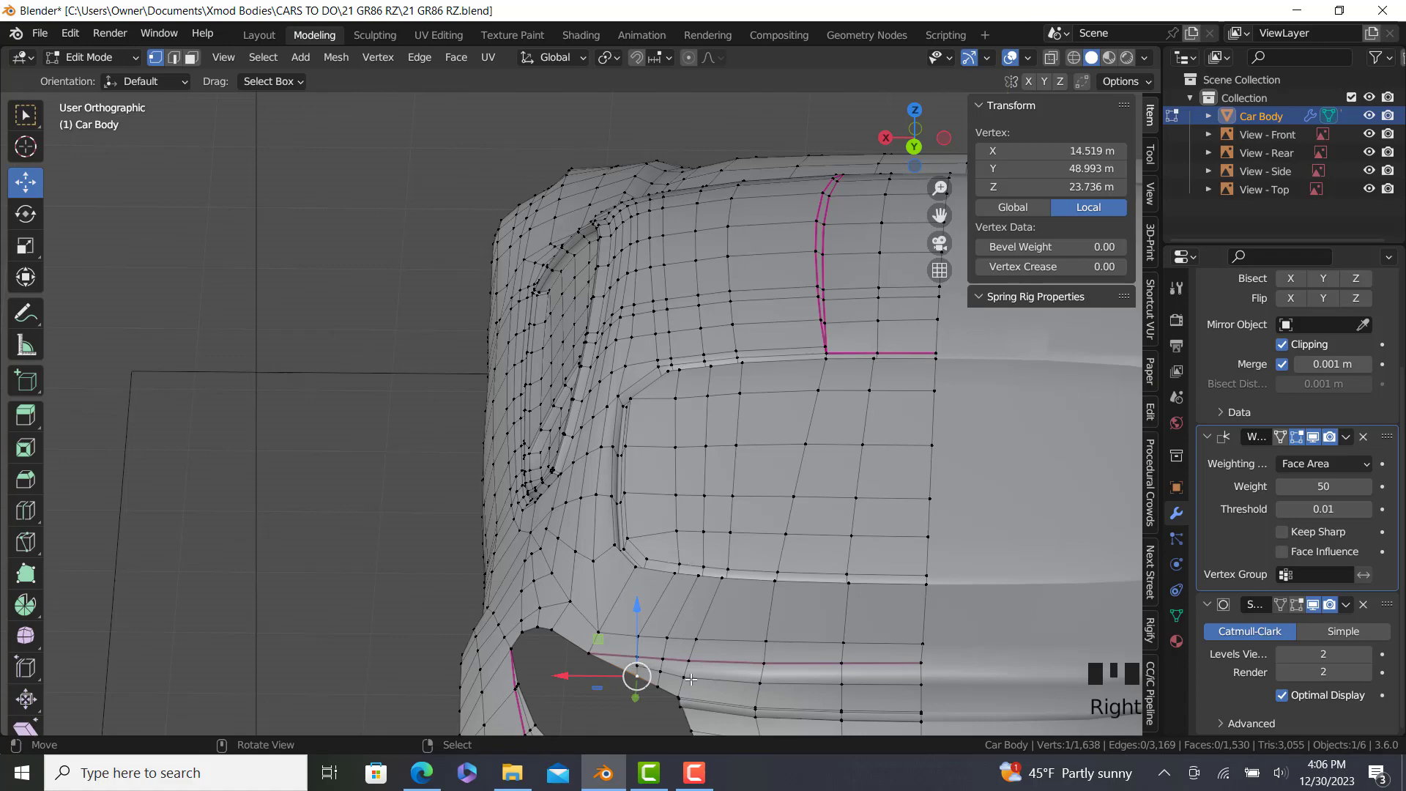
pyautogui.keyDown('ctrl'); pyautogui.rightClick(746, 225); pyautogui.keyUp('ctrl')
pyautogui.moveTo(746, 225); pyautogui.dragTo(618, 506, button='middle')
pyautogui.scroll(-2, 696, 329)
pyautogui.scroll(3, 604, 506)
pyautogui.keyDown('ctrl'); pyautogui.rightClick(585, 470); pyautogui.keyUp('ctrl')
pyautogui.scroll(3, 620, 443)
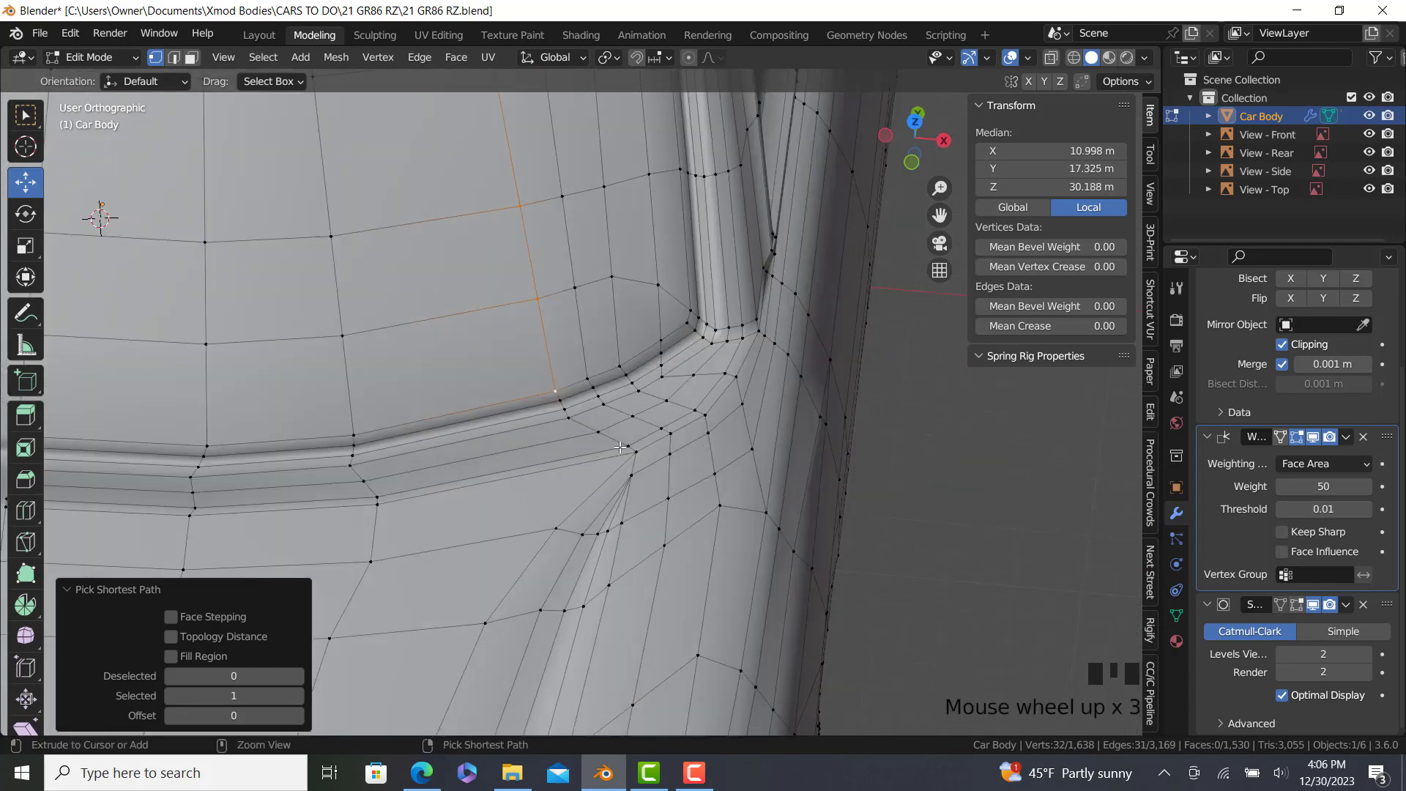
pyautogui.scroll(-6, 823, 481)
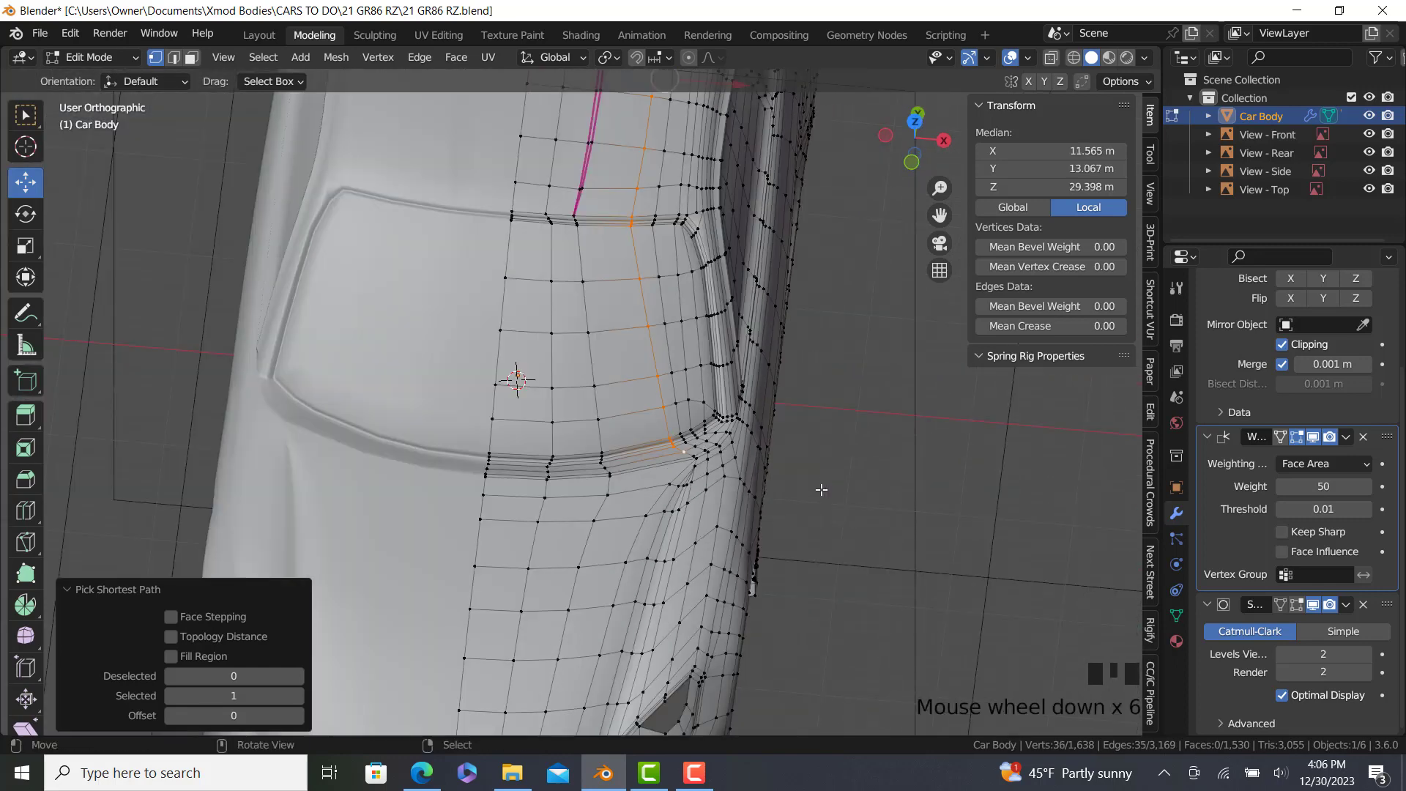
pyautogui.press('g')
pyautogui.press('g')
pyautogui.click(797, 538)
pyautogui.press('Tab')
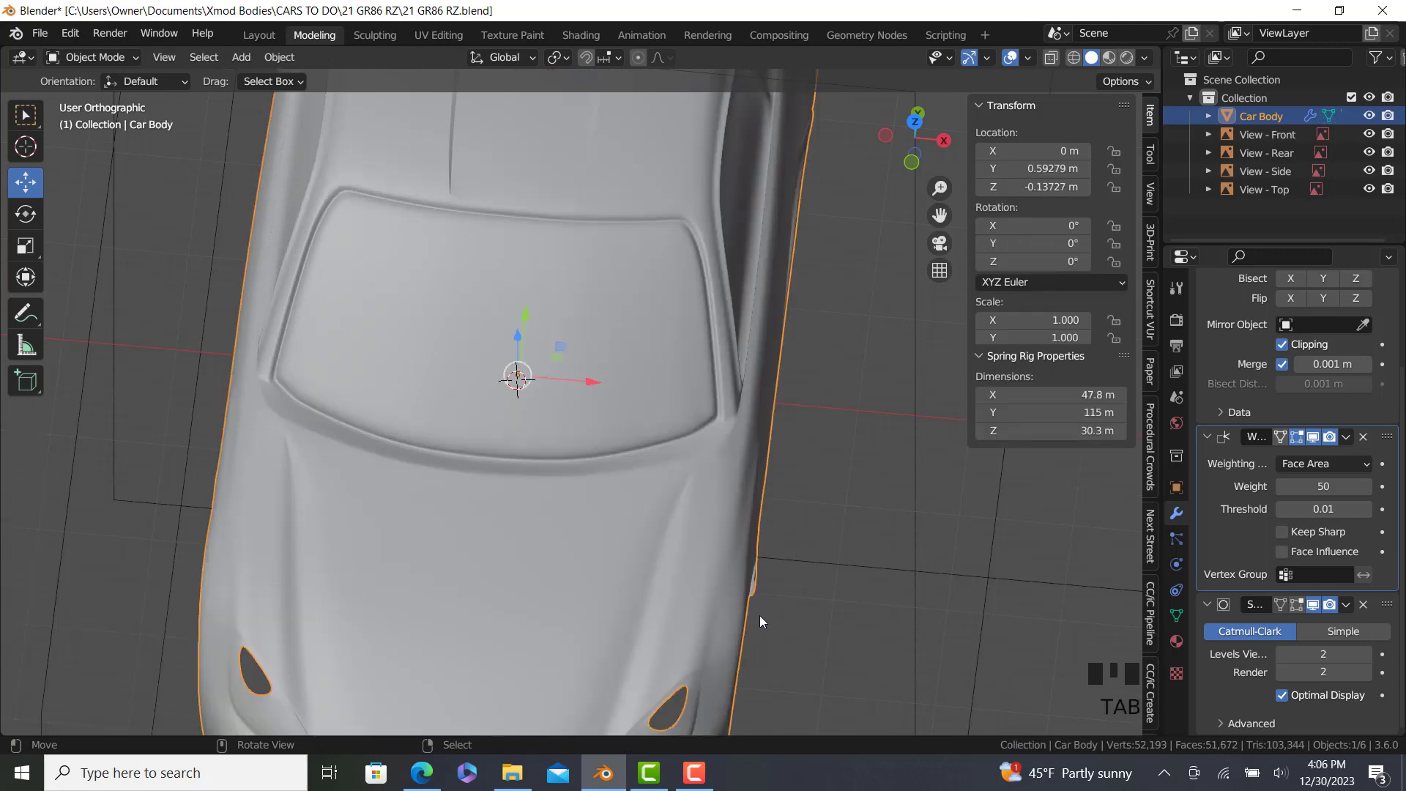
pyautogui.moveTo(759, 615); pyautogui.dragTo(766, 580, button='middle')
# Close the remaining hole in the headlight surface with two faces built from its border vertices.
pyautogui.press('Tab')
pyautogui.scroll(1, 754, 693)
pyautogui.keyDown('shift'); pyautogui.moveTo(754, 692); pyautogui.dragTo(710, 585, button='middle'); pyautogui.keyUp('shift')
pyautogui.scroll(2, 709, 584)
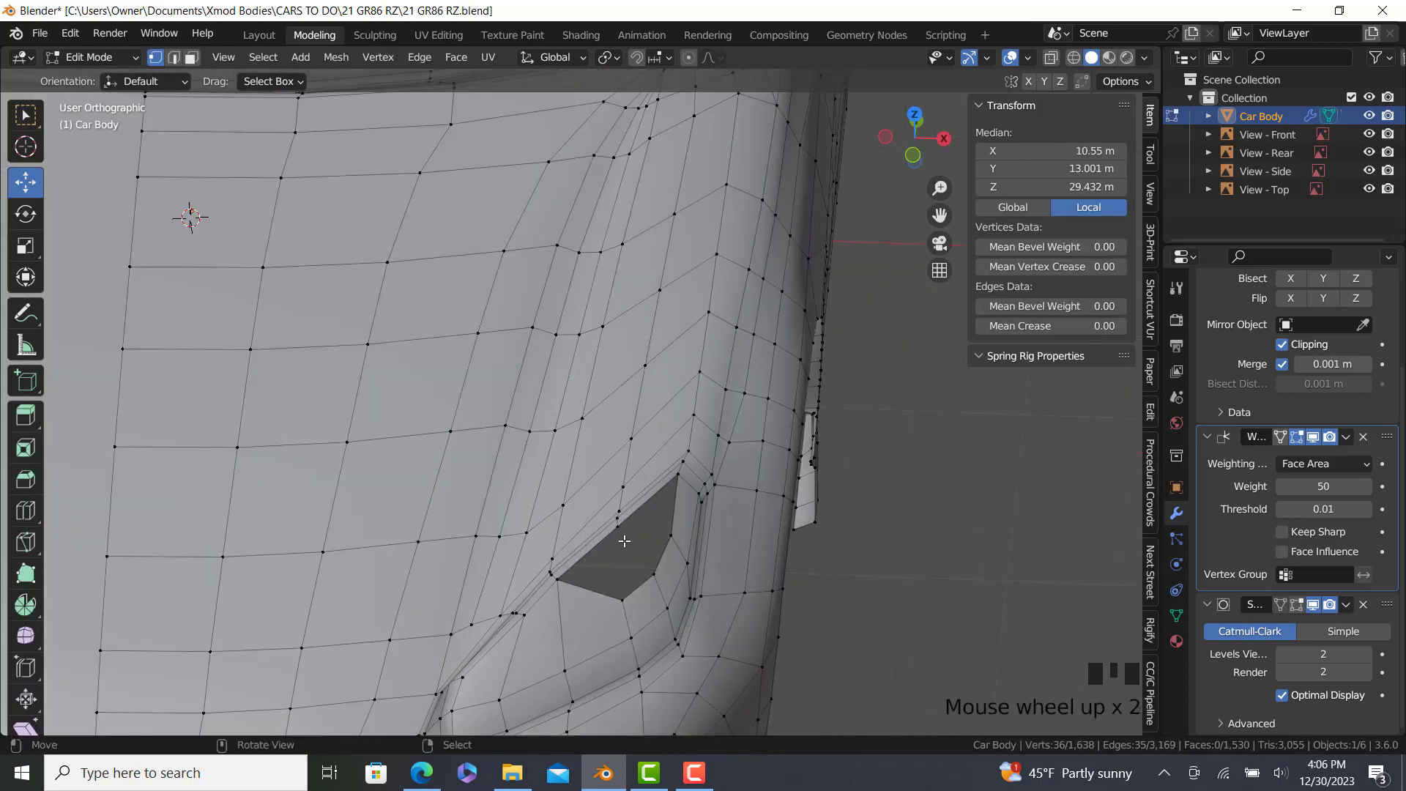
pyautogui.keyDown('ctrl'); pyautogui.rightClick(652, 571); pyautogui.keyUp('ctrl')
pyautogui.scroll(3, 657, 568)
pyautogui.press('f')
pyautogui.rightClick(656, 570)
pyautogui.keyDown('ctrl'); pyautogui.rightClick(688, 420); pyautogui.keyUp('ctrl')
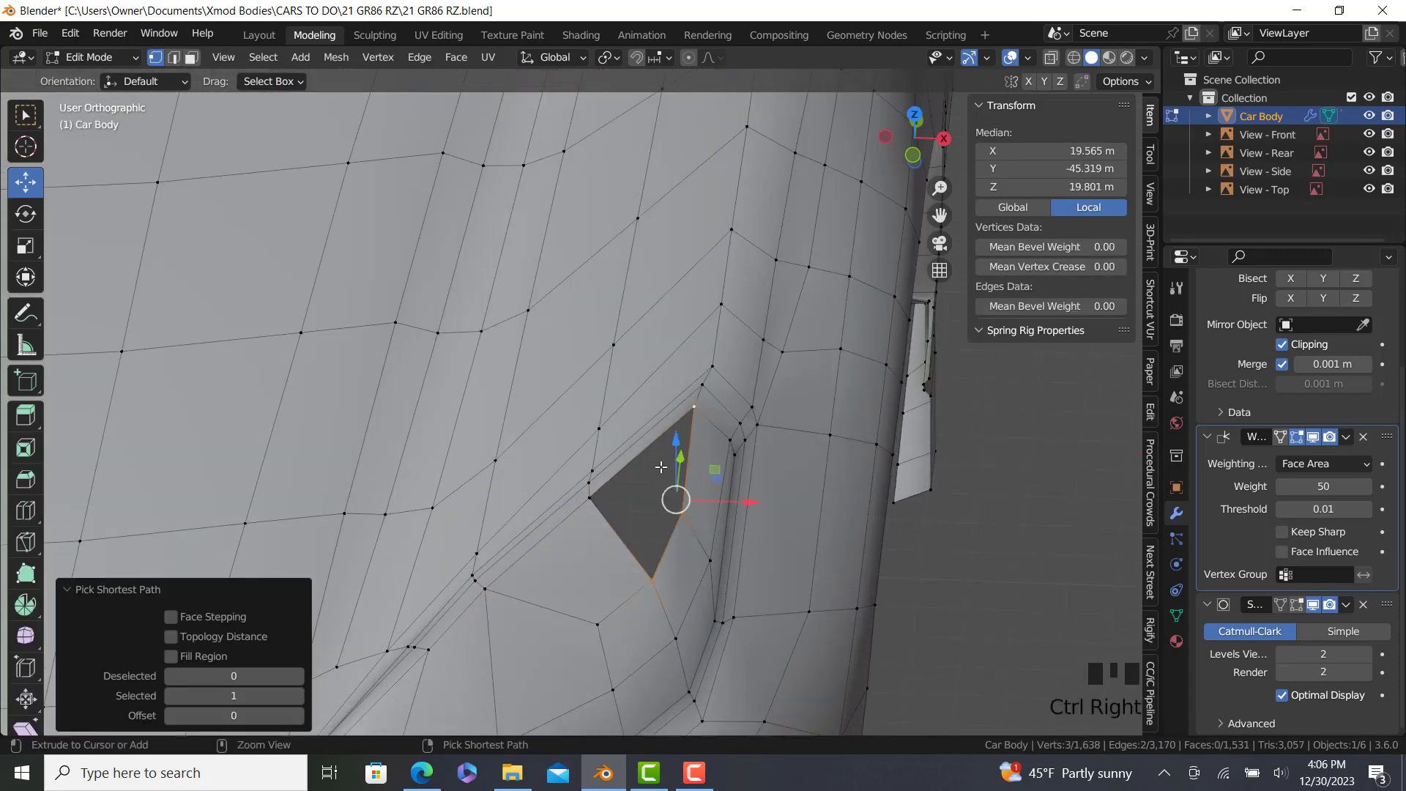
pyautogui.keyDown('ctrl'); pyautogui.rightClick(598, 504); pyautogui.keyUp('ctrl')
pyautogui.scroll(-2, 616, 524)
pyautogui.press('f')
pyautogui.scroll(-5, 616, 524)
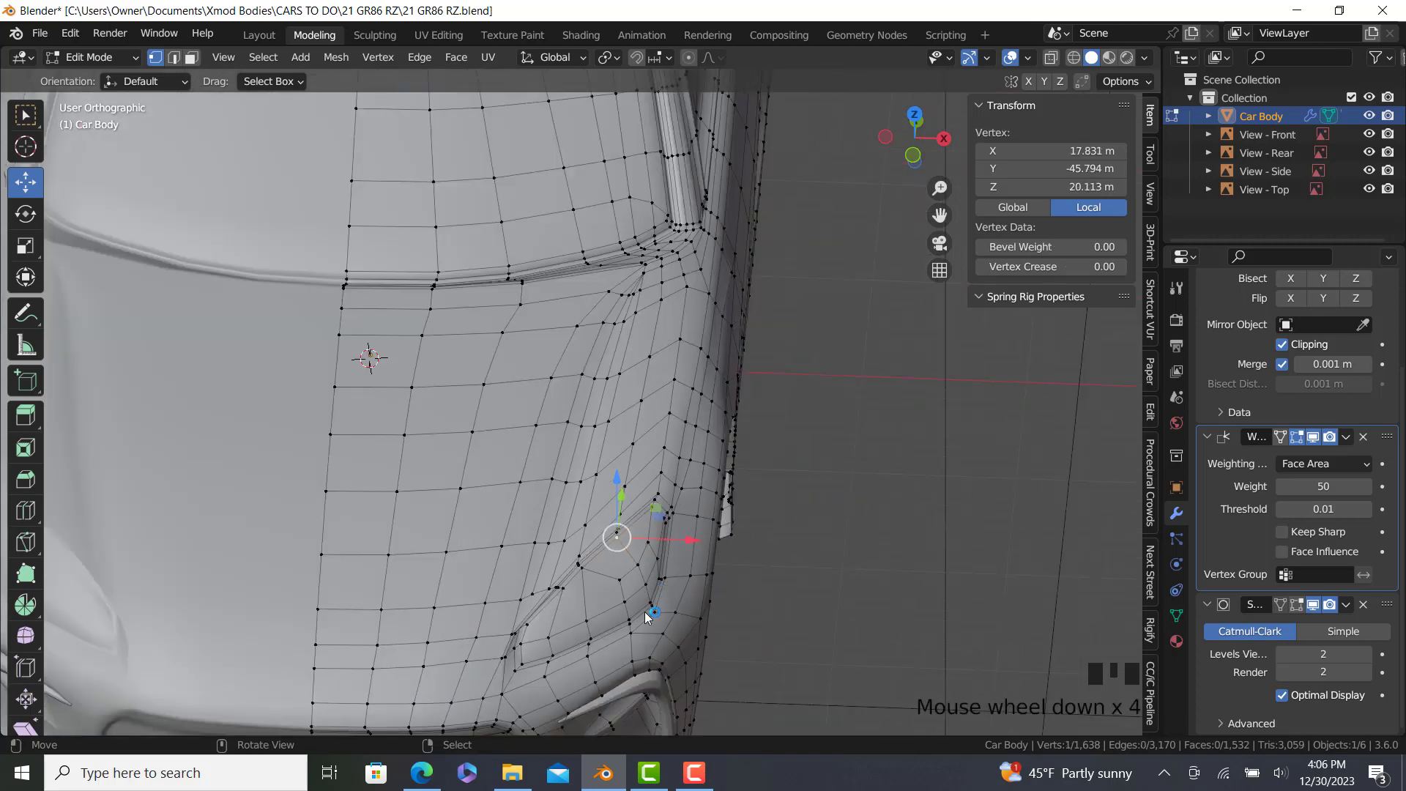
# Add a two-cut edge loop around the headlight recess wall with zero slide.
pyautogui.press('Tab')
pyautogui.moveTo(645, 612); pyautogui.dragTo(3, 548, button='middle')
pyautogui.scroll(5, 358, 455)
pyautogui.press('Tab')
pyautogui.scroll(3, 358, 455)
pyautogui.click(31, 511)
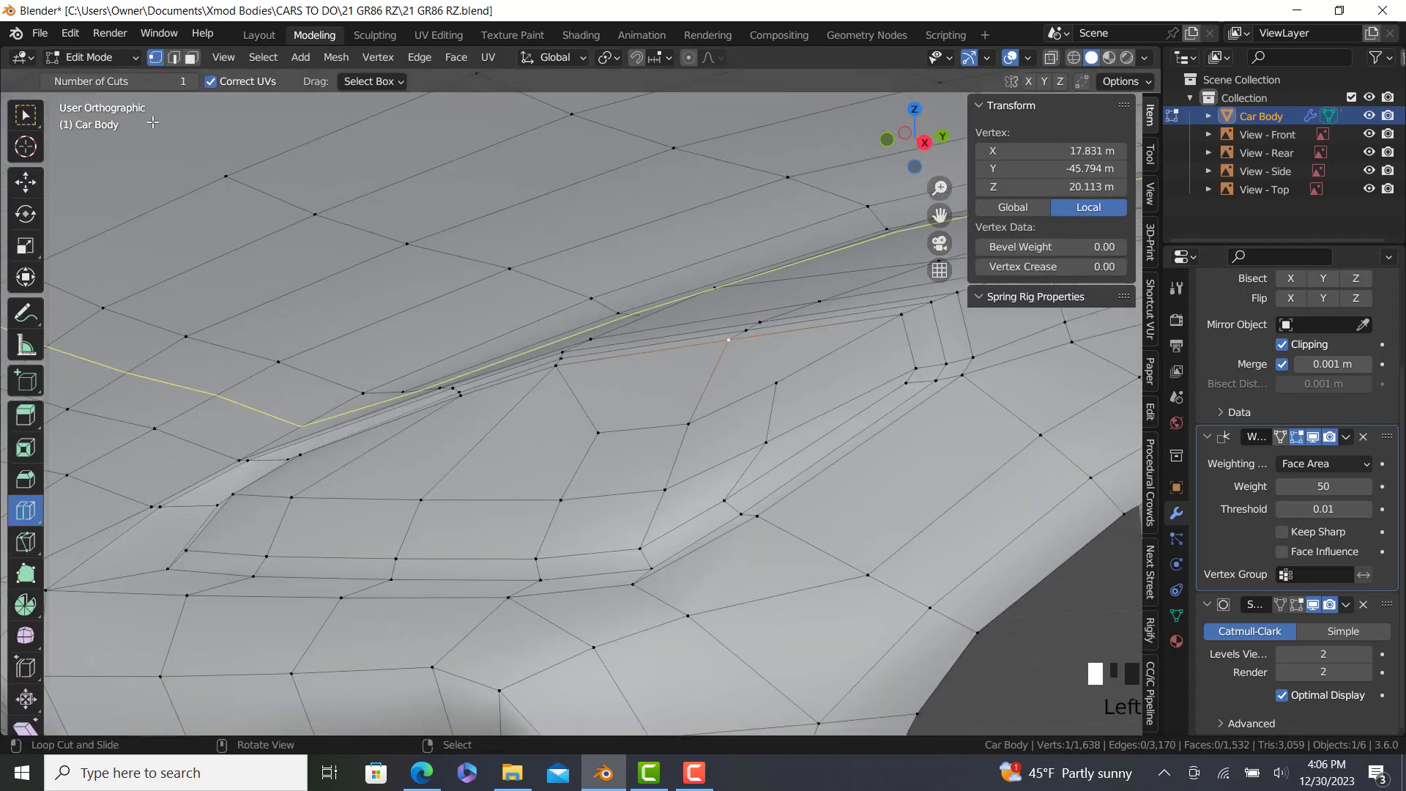
pyautogui.click(191, 81)
pyautogui.click(259, 568)
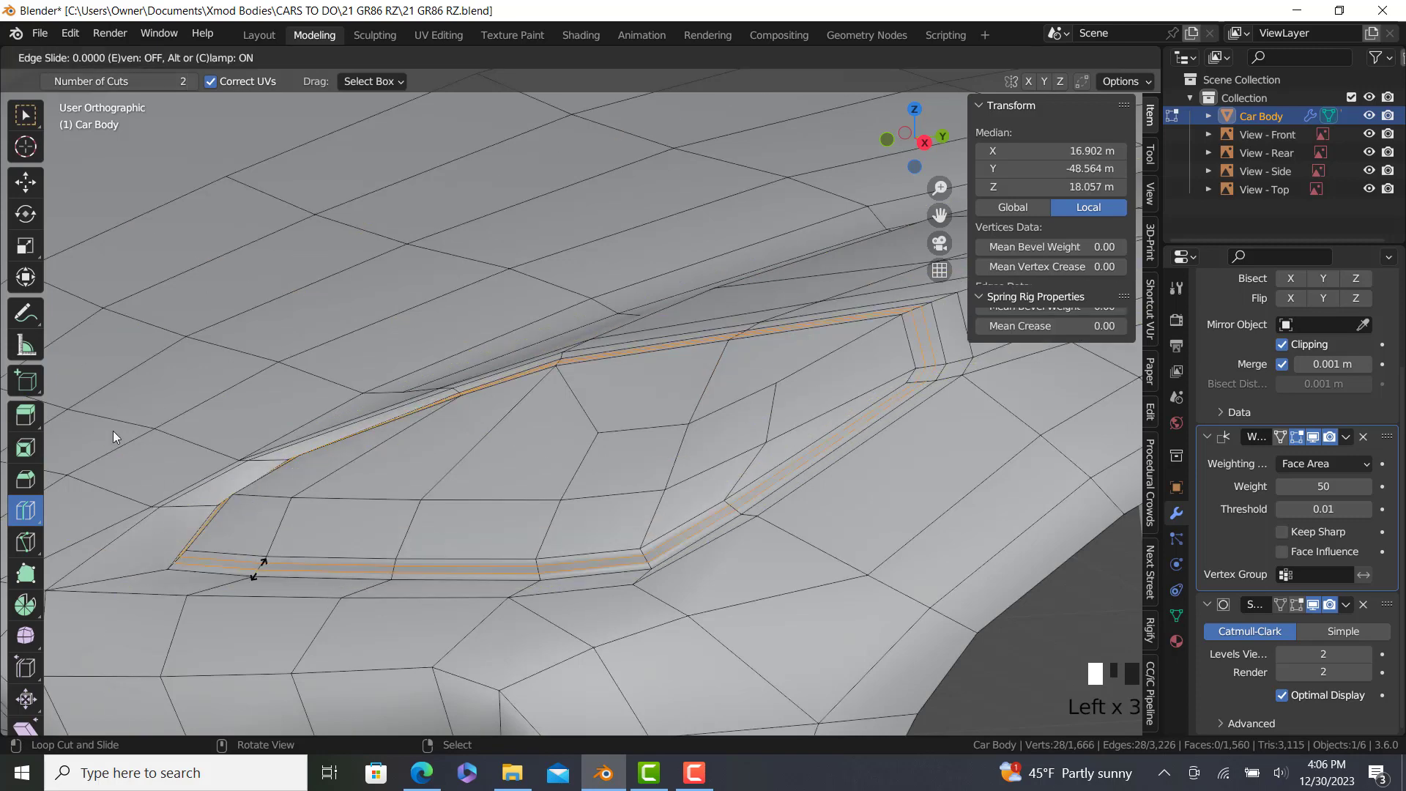
pyautogui.click(26, 183)
# Scale the two new headlight loops to about 0.987 in side view.
pyautogui.scroll(-5, 402, 406)
pyautogui.press('KP_3')
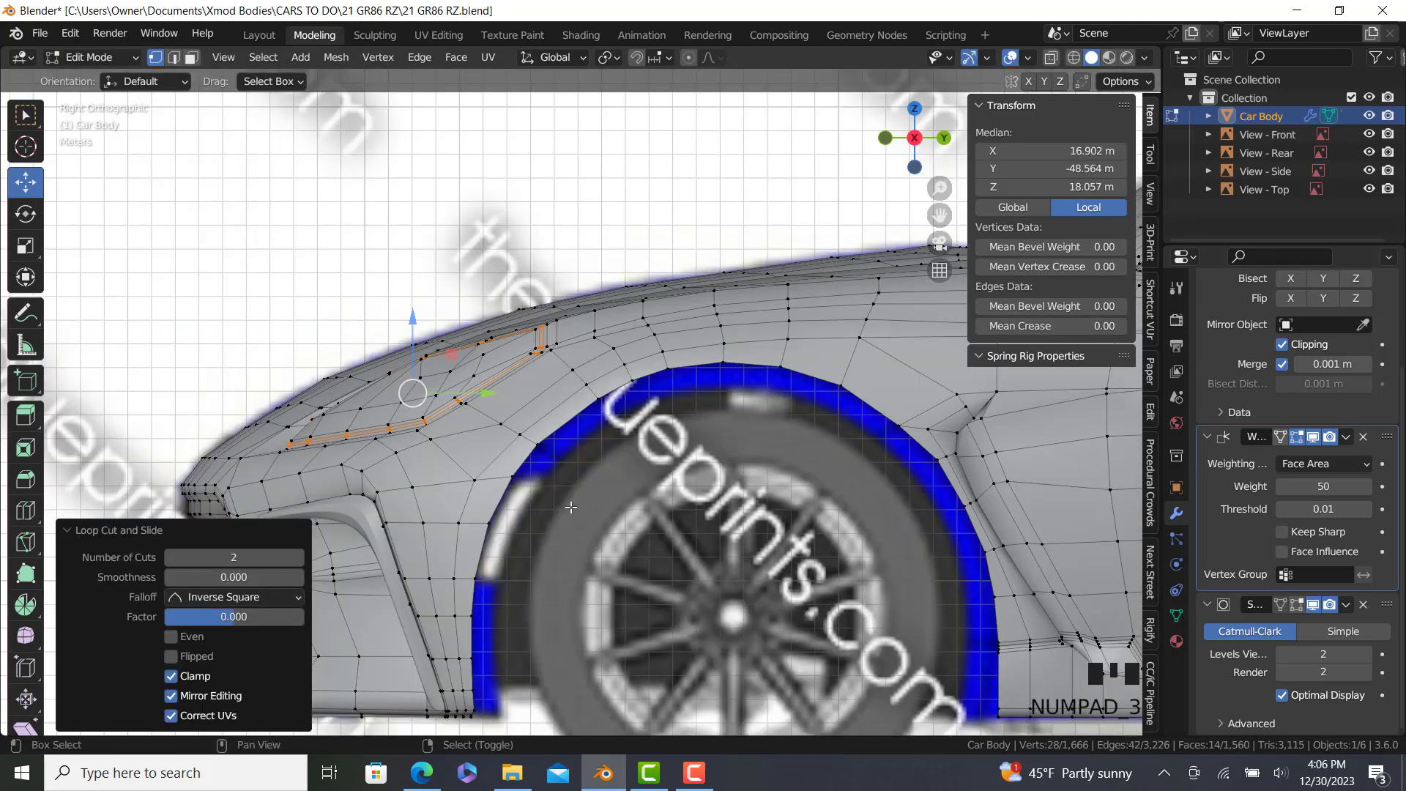
pyautogui.scroll(4, 579, 514)
pyautogui.press('s')
pyautogui.click(694, 450)
# Recess the headlight loops by moving them about 0.18 m along Y, -0.15 m along Z and 0.015 m along X.
pyautogui.keyDown('shift'); pyautogui.moveTo(391, 416); pyautogui.dragTo(486, 401, button='middle'); pyautogui.keyUp('shift')
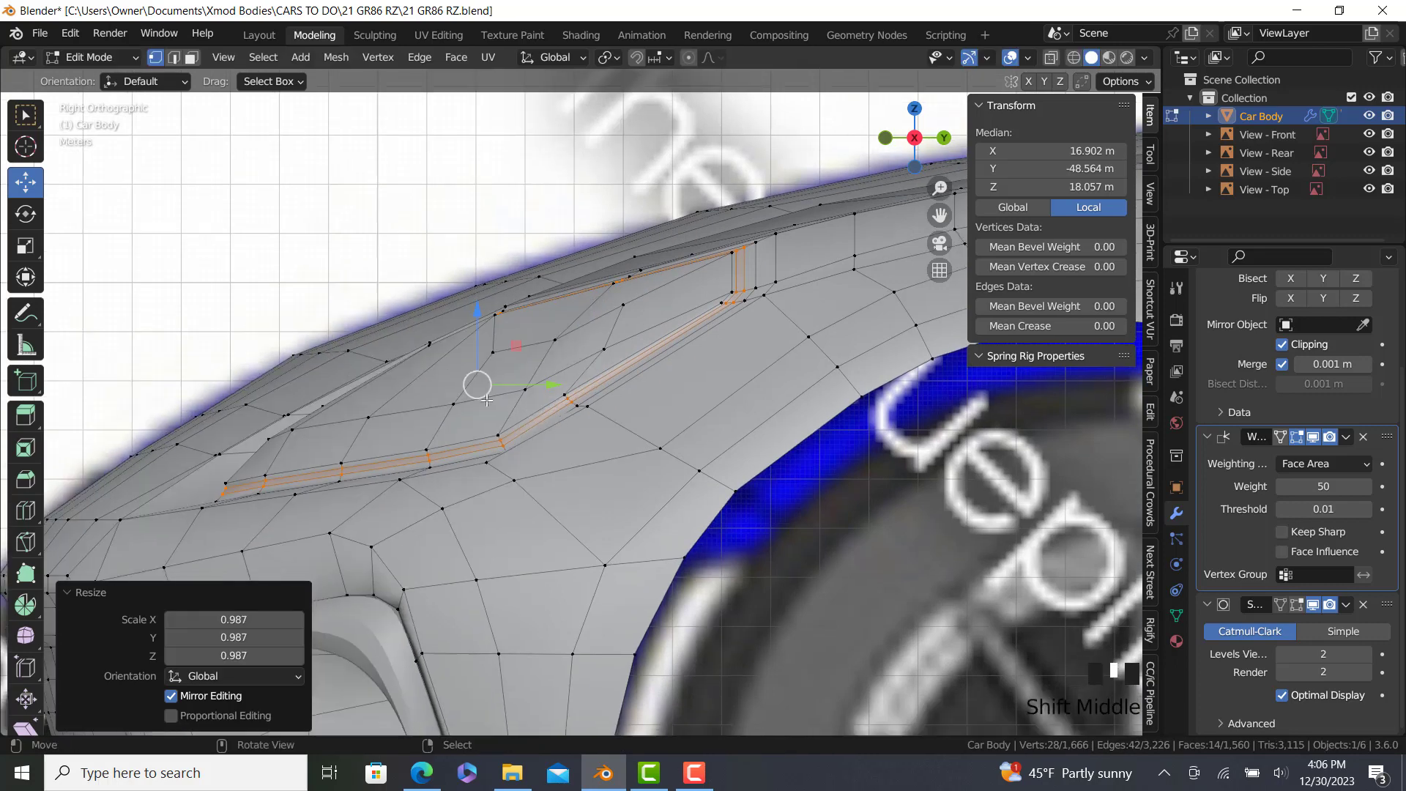
pyautogui.moveTo(557, 386); pyautogui.dragTo(571, 387)
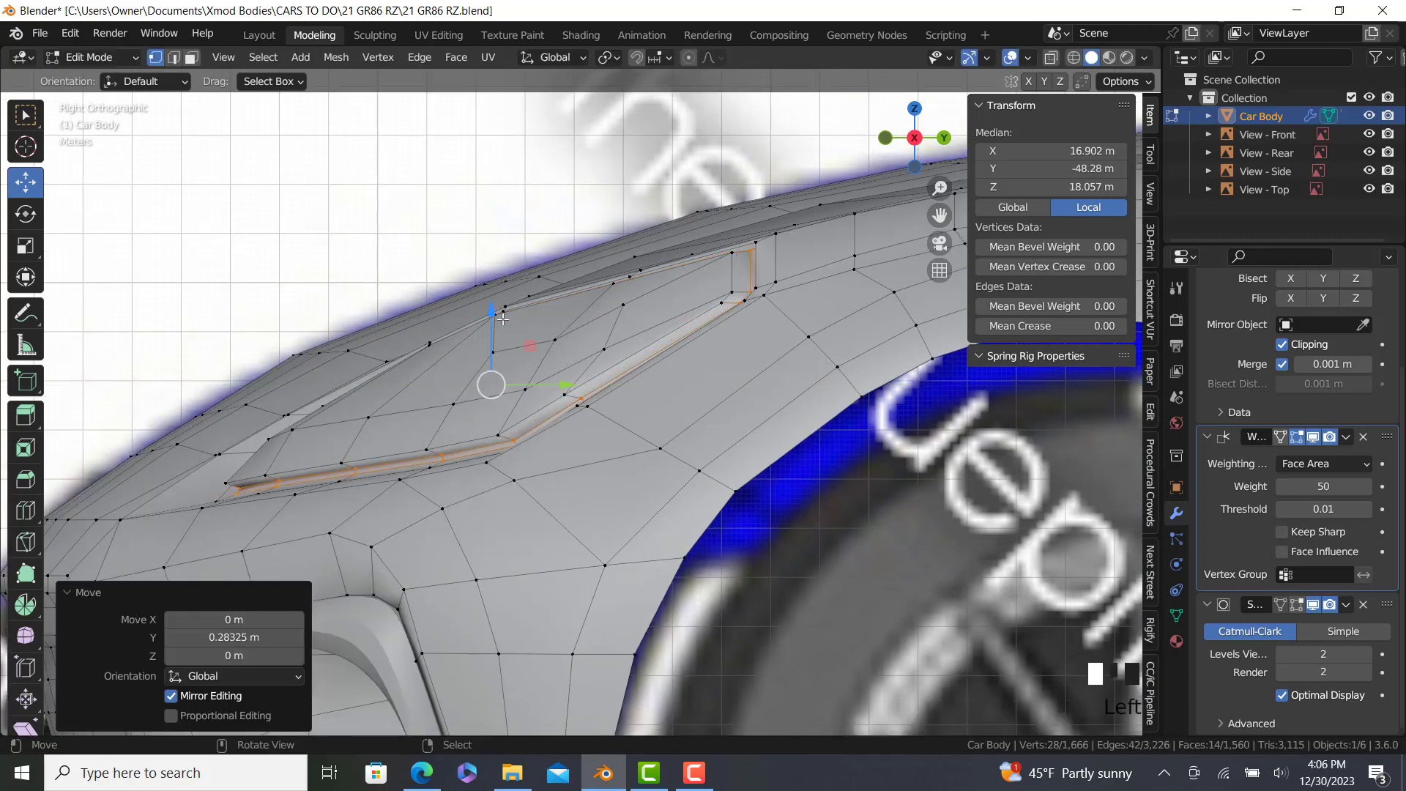
pyautogui.moveTo(492, 310); pyautogui.dragTo(493, 317)
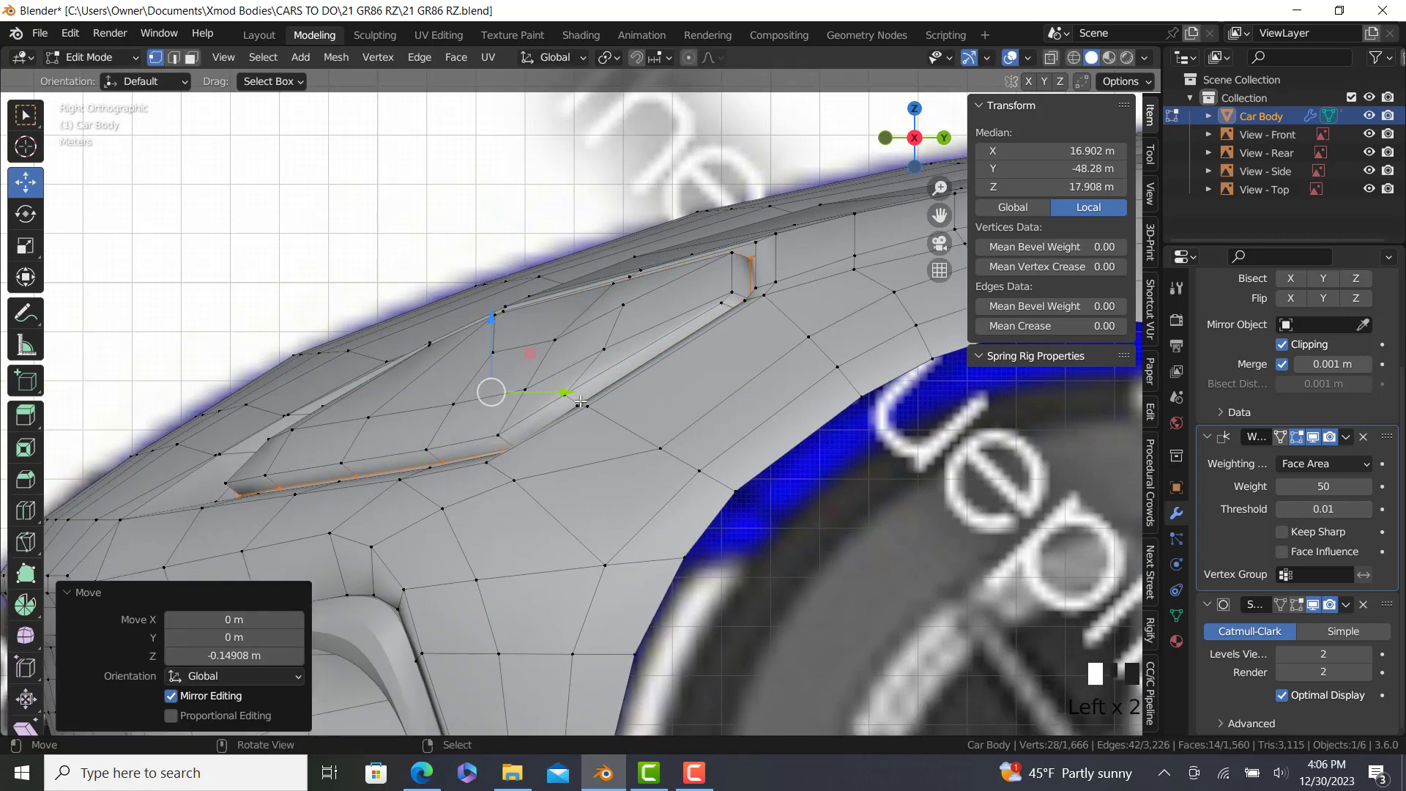
pyautogui.moveTo(568, 392); pyautogui.dragTo(556, 391)
pyautogui.press('KP_1')
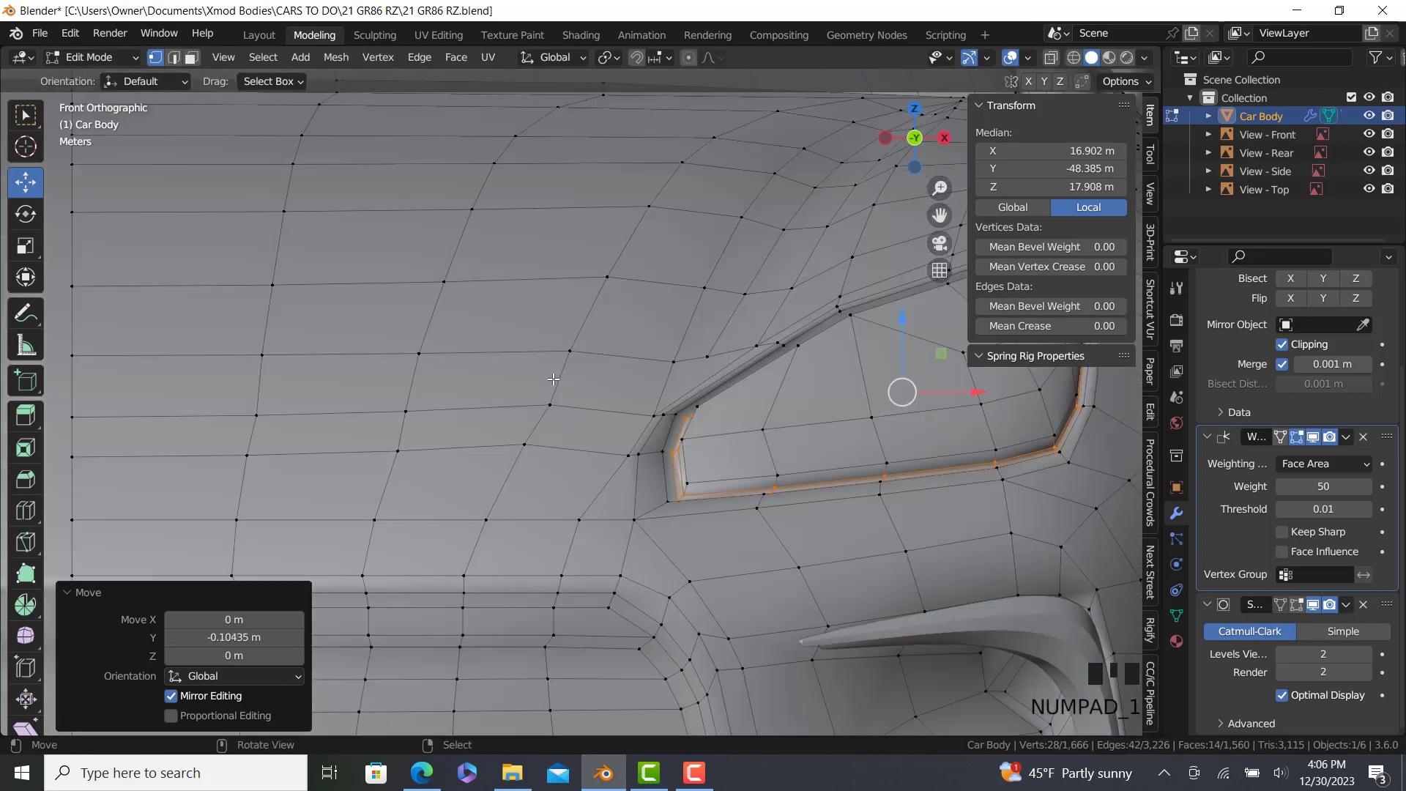
pyautogui.keyDown('shift'); pyautogui.moveTo(901, 389); pyautogui.dragTo(783, 446, button='middle'); pyautogui.keyUp('shift')
pyautogui.moveTo(783, 446); pyautogui.dragTo(800, 465)
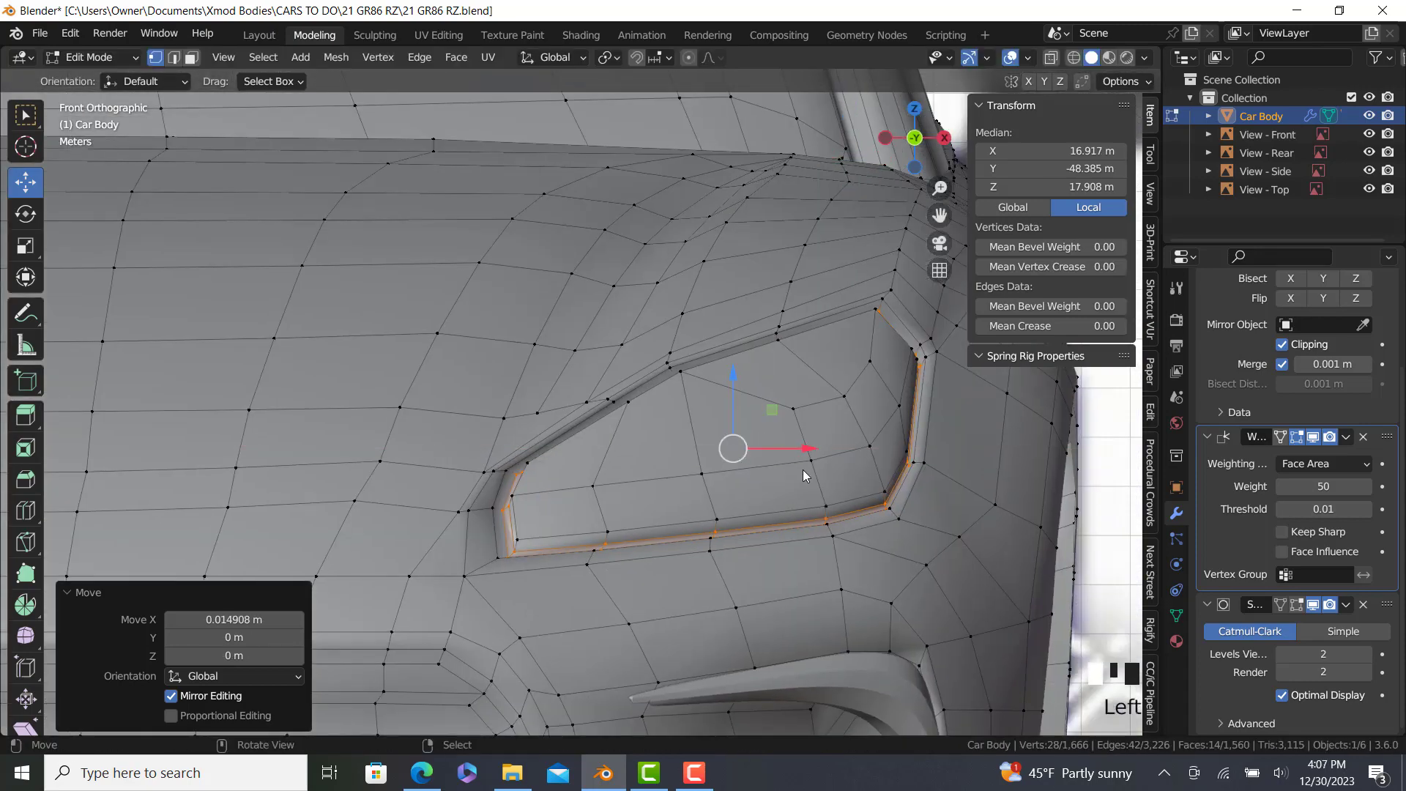
# Check the smoothed body from the headlight round to the taillight opening, and save the file.
pyautogui.press('Tab')
pyautogui.scroll(-7, 824, 475)
pyautogui.moveTo(823, 475); pyautogui.dragTo(644, 599, button='middle')
pyautogui.scroll(5, 718, 546)
pyautogui.moveTo(717, 546); pyautogui.dragTo(789, 504, button='middle')
pyautogui.scroll(-4, 851, 463)
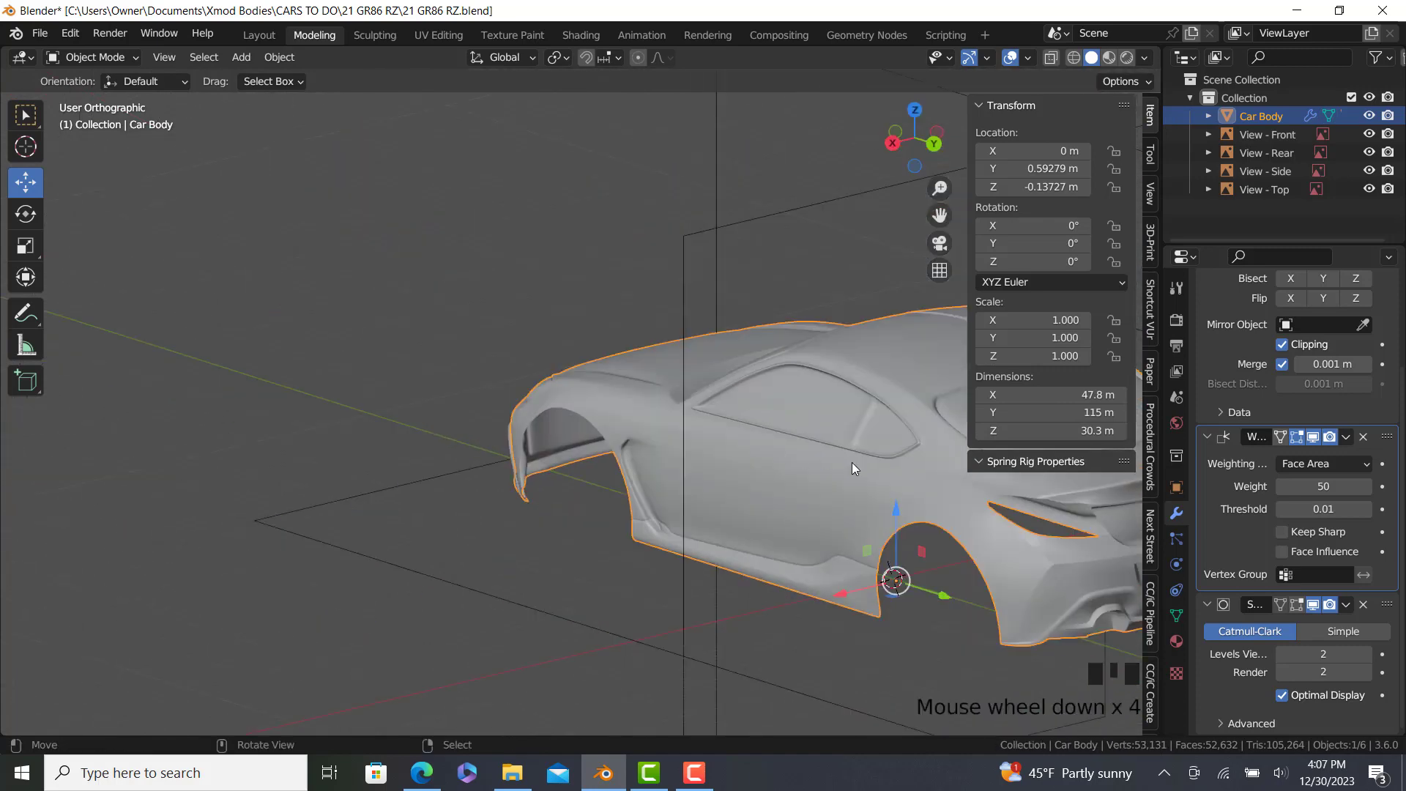
pyautogui.keyDown('shift'); pyautogui.moveTo(851, 463); pyautogui.dragTo(938, 485, button='middle'); pyautogui.keyUp('shift')
pyautogui.scroll(5, 683, 525)
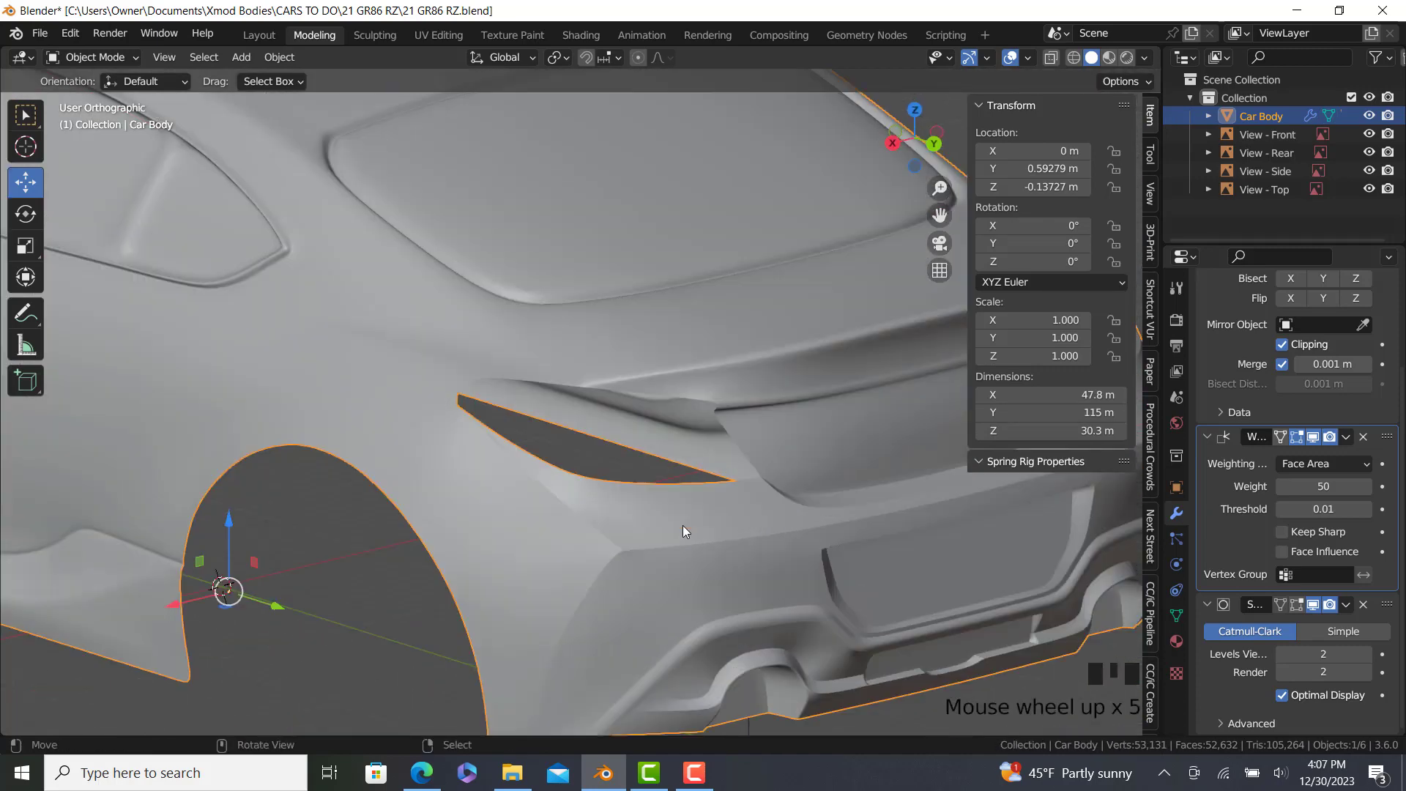
pyautogui.click(40, 33)
pyautogui.click(63, 149)
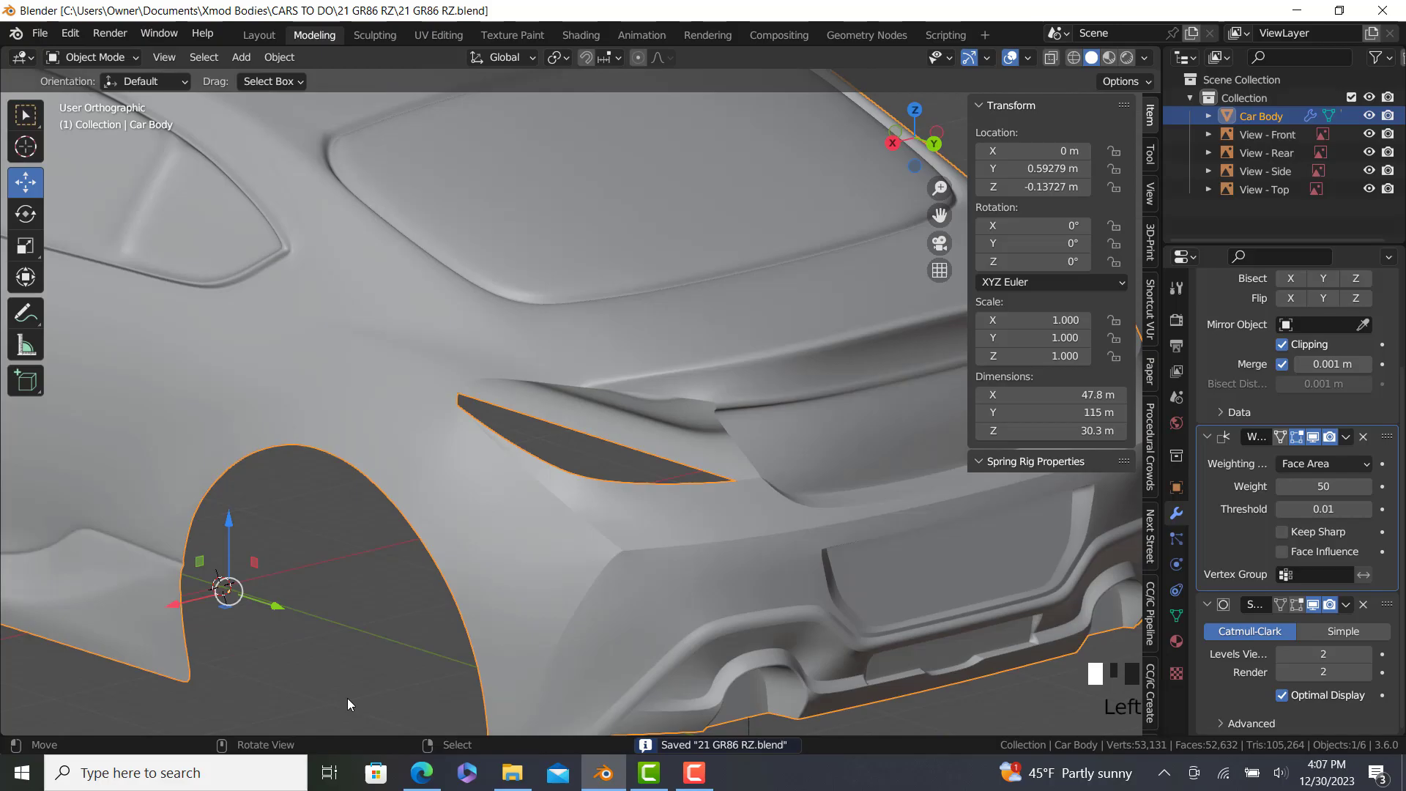
# Switch to Edge and open the rear three-quarter photo of the red 2021 Toyota GR86 from the Bing image results.
pyautogui.click(421, 770)
pyautogui.click(1321, 101)
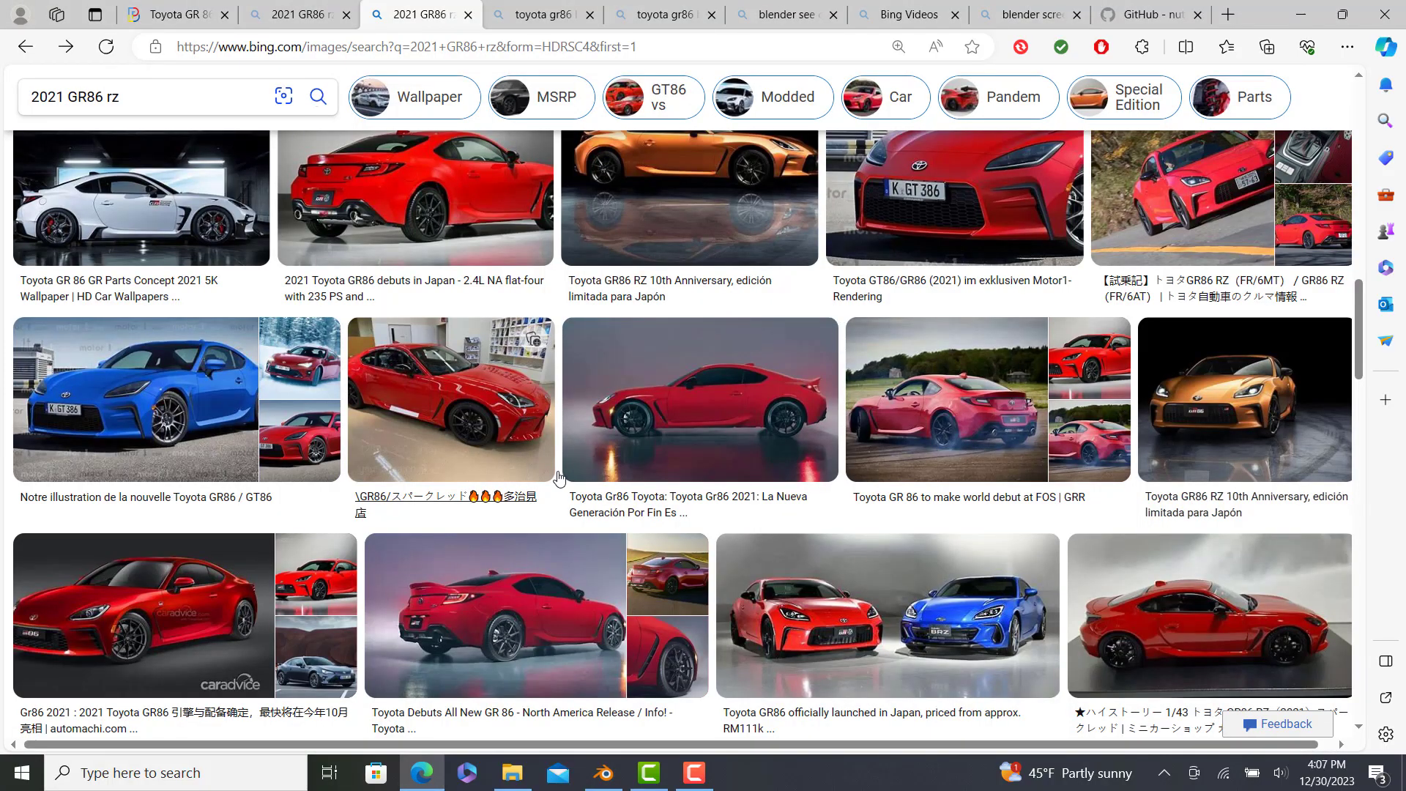
pyautogui.scroll(3, 438, 355)
pyautogui.click(438, 355)
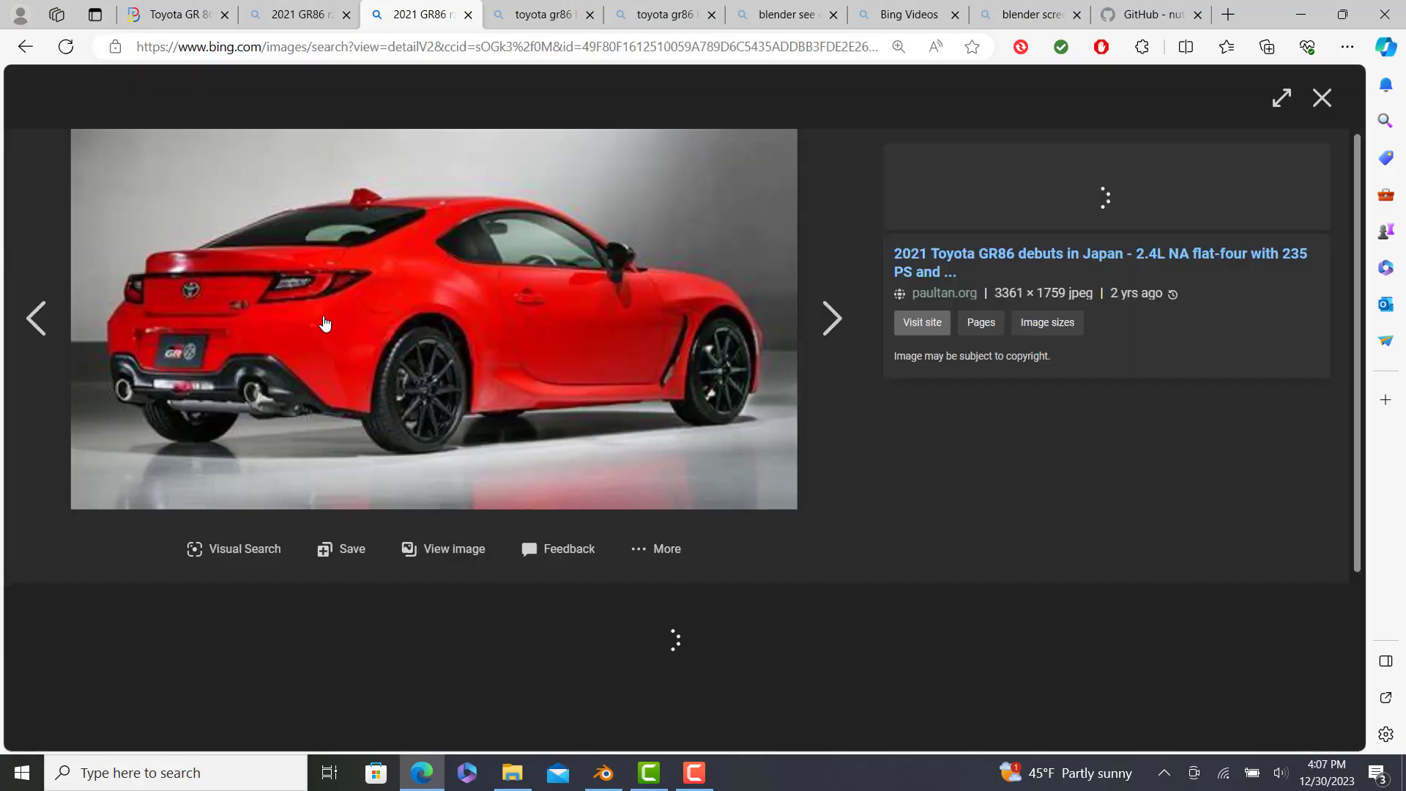
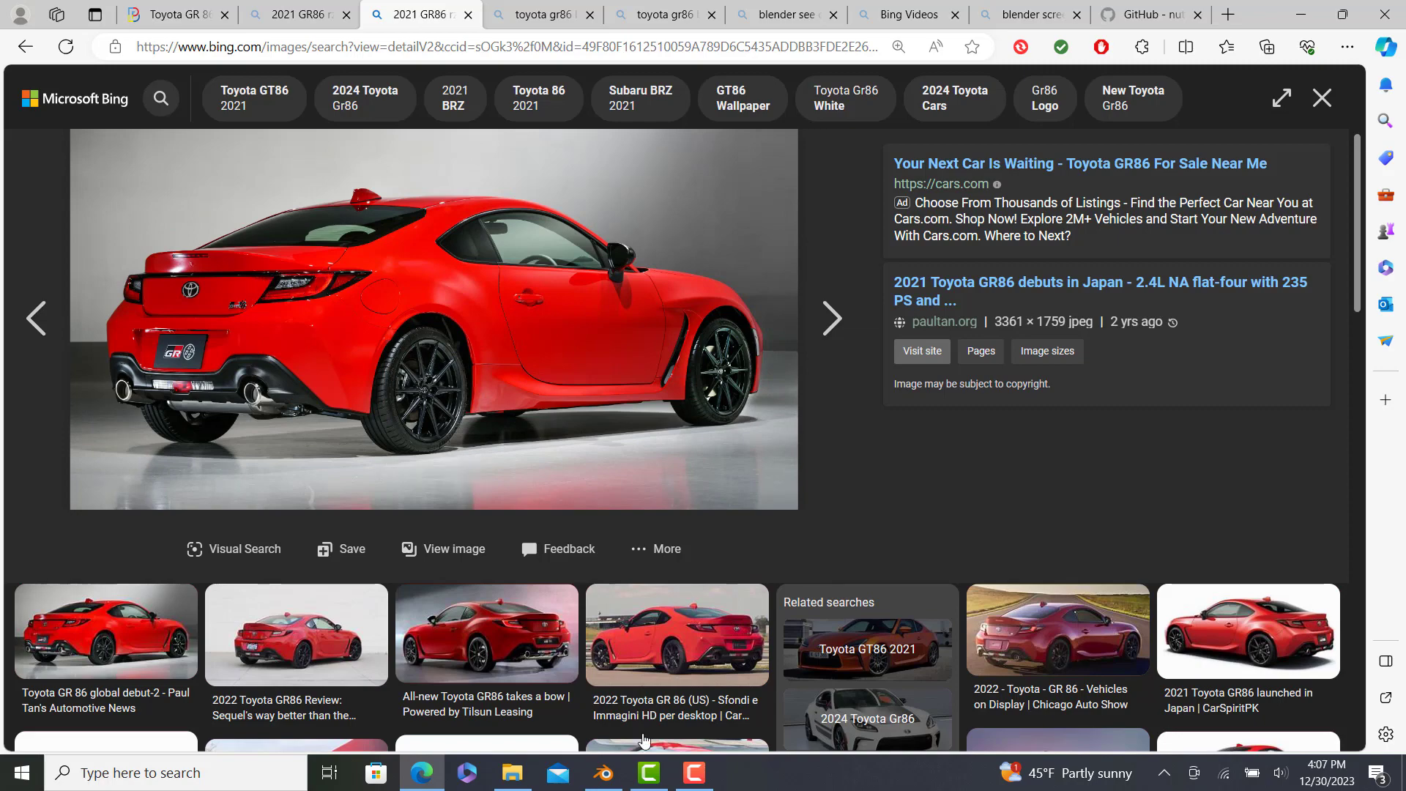
# Back in Blender, extrude the short edge at the trunk gap beside the taillight about 7.0 m along X and -4.35 m along Y in top view.
pyautogui.click(603, 773)
pyautogui.scroll(3, 733, 454)
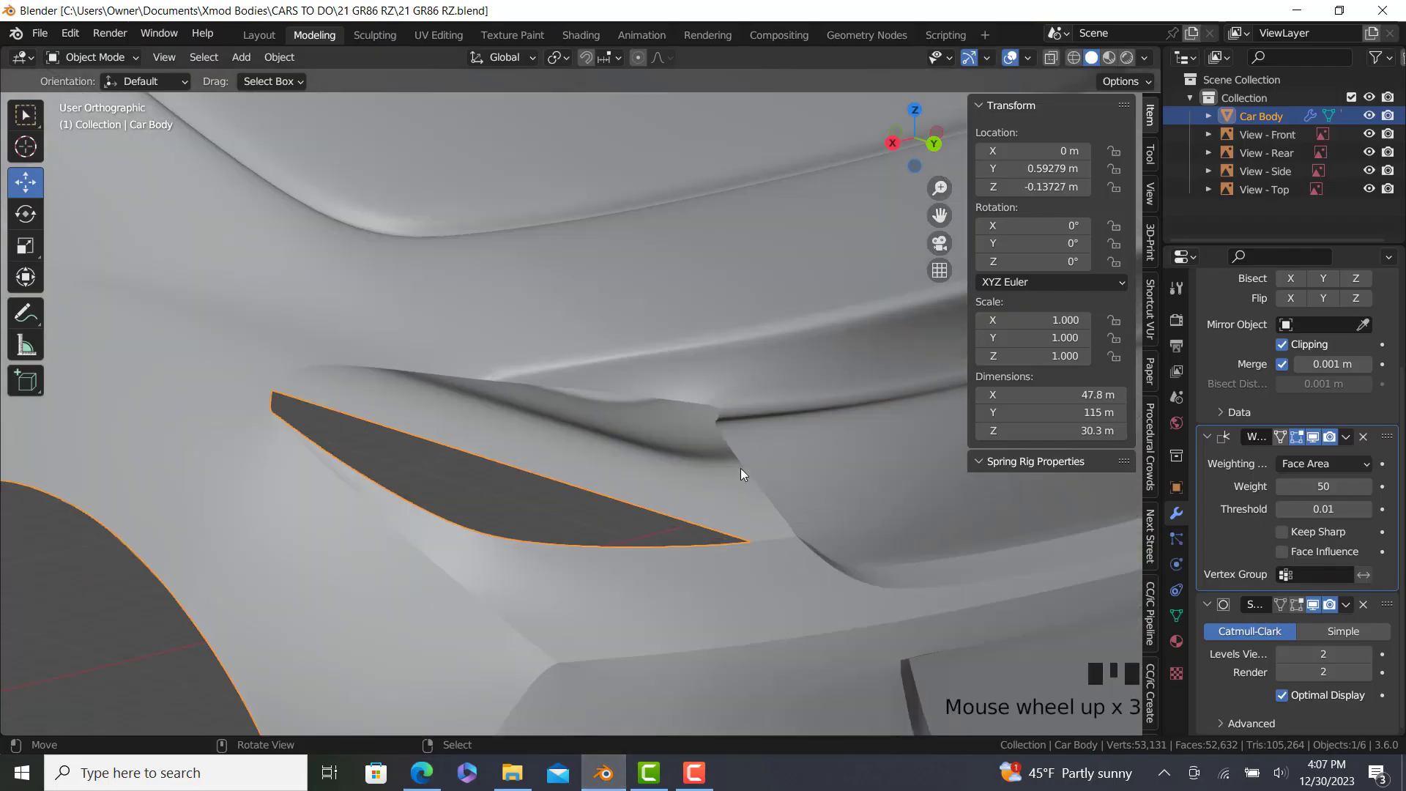
pyautogui.press('Tab')
pyautogui.scroll(1, 741, 474)
pyautogui.keyDown('ctrl'); pyautogui.click(688, 388); pyautogui.keyUp('ctrl')
pyautogui.scroll(-4, 692, 390)
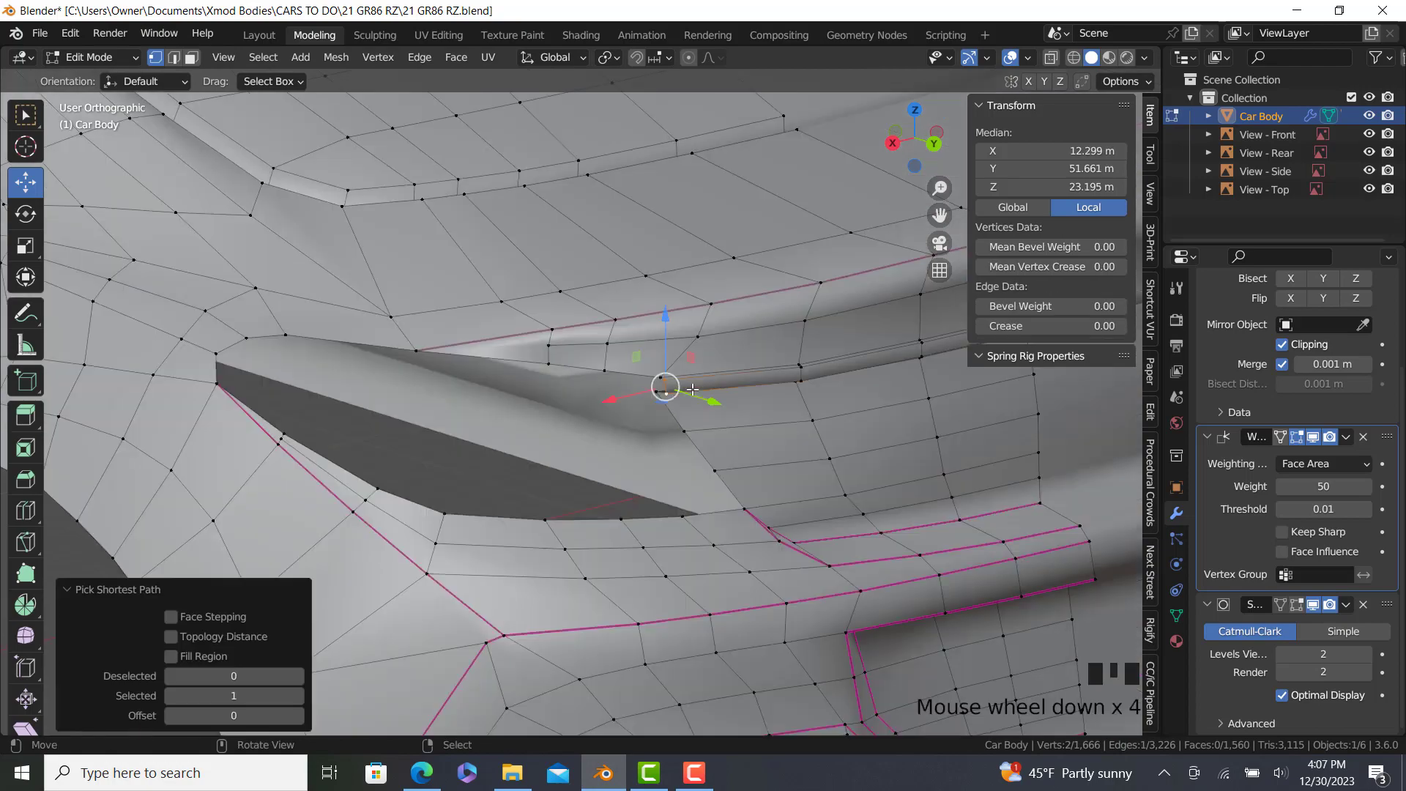
pyautogui.press('KP_7')
pyautogui.scroll(-4, 710, 280)
pyautogui.keyDown('shift'); pyautogui.moveTo(568, 286); pyautogui.dragTo(63, 440, button='middle'); pyautogui.keyUp('shift')
pyautogui.keyDown('shift'); pyautogui.moveTo(865, 102); pyautogui.dragTo(650, 340, button='middle'); pyautogui.keyUp('shift')
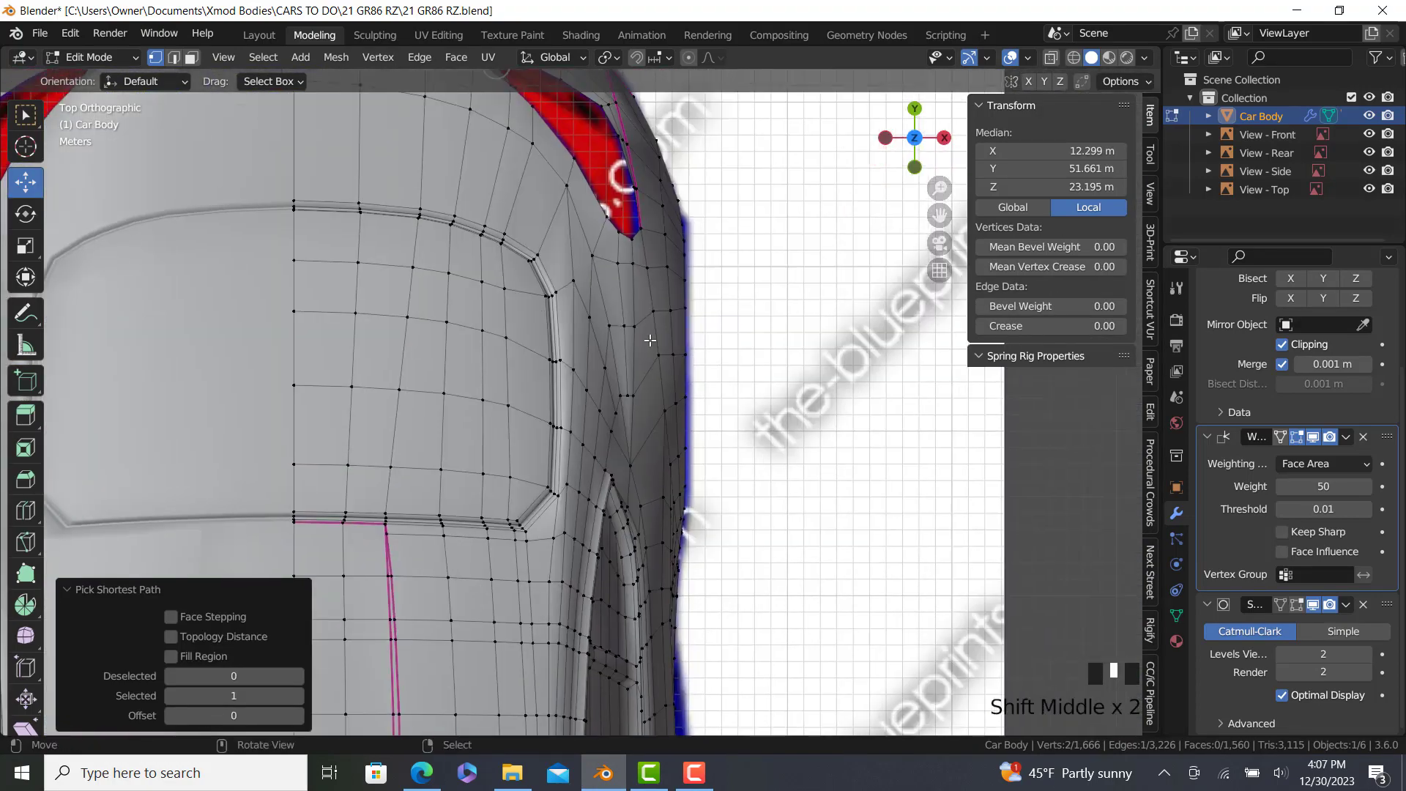
pyautogui.keyDown('shift'); pyautogui.moveTo(660, 394); pyautogui.dragTo(758, 643, button='middle'); pyautogui.keyUp('shift')
pyautogui.hotkey('shift', 'z')
pyautogui.scroll(3, 614, 335)
pyautogui.press('e')
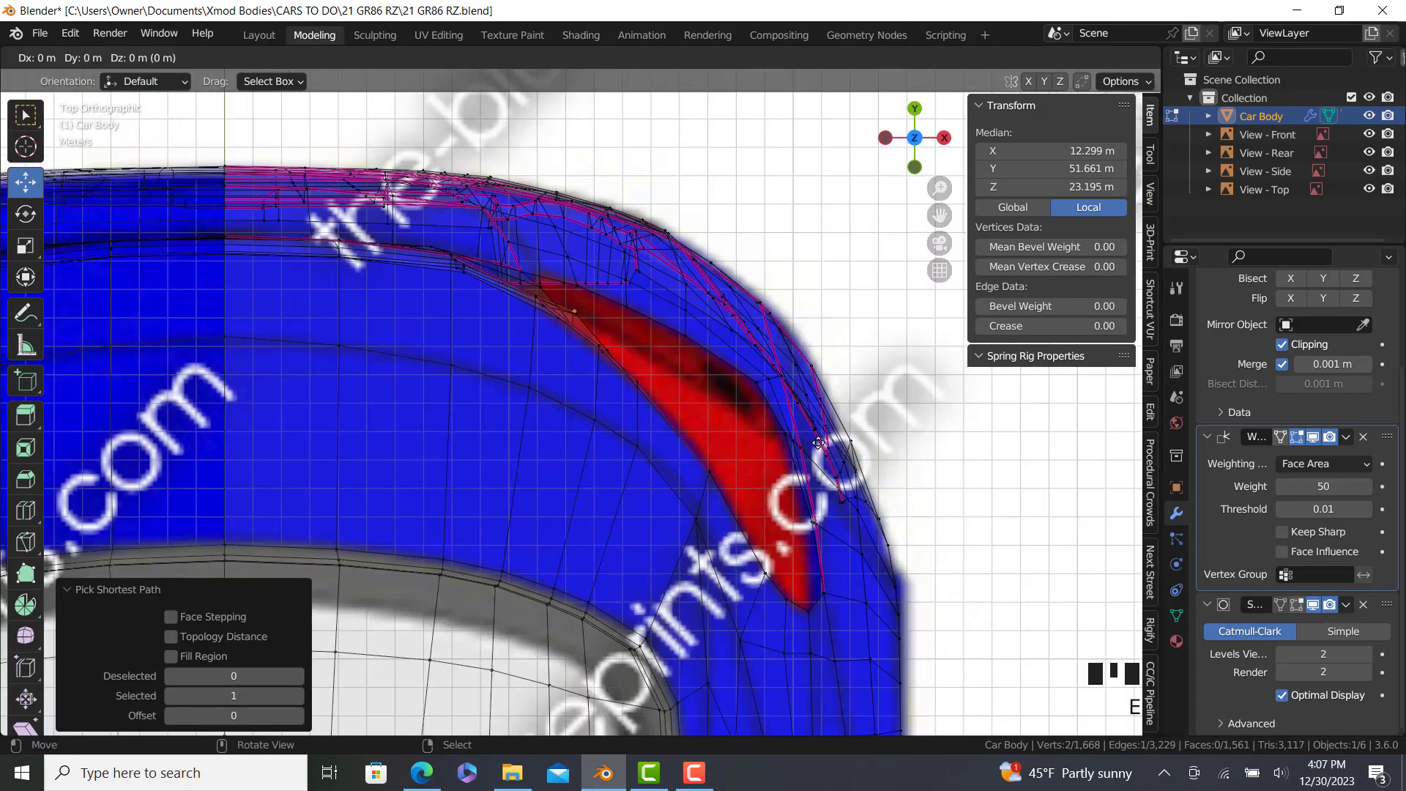
pyautogui.click(816, 463)
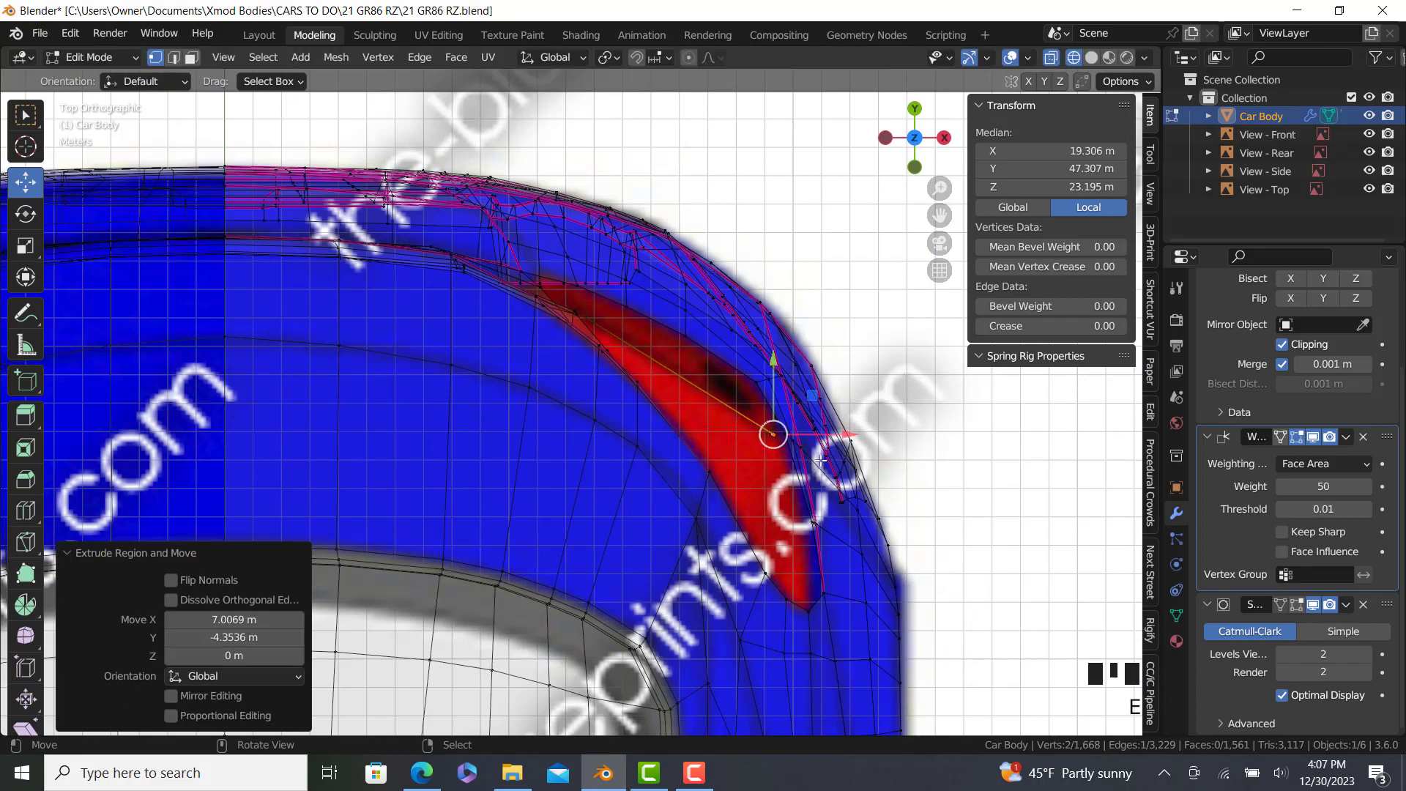
# Rotate the extruded taillight edge by about -9.46° in back view.
pyautogui.press('KP_1')
pyautogui.press('KP_9')
pyautogui.keyDown('shift'); pyautogui.moveTo(506, 435); pyautogui.dragTo(440, 309, button='middle'); pyautogui.keyUp('shift')
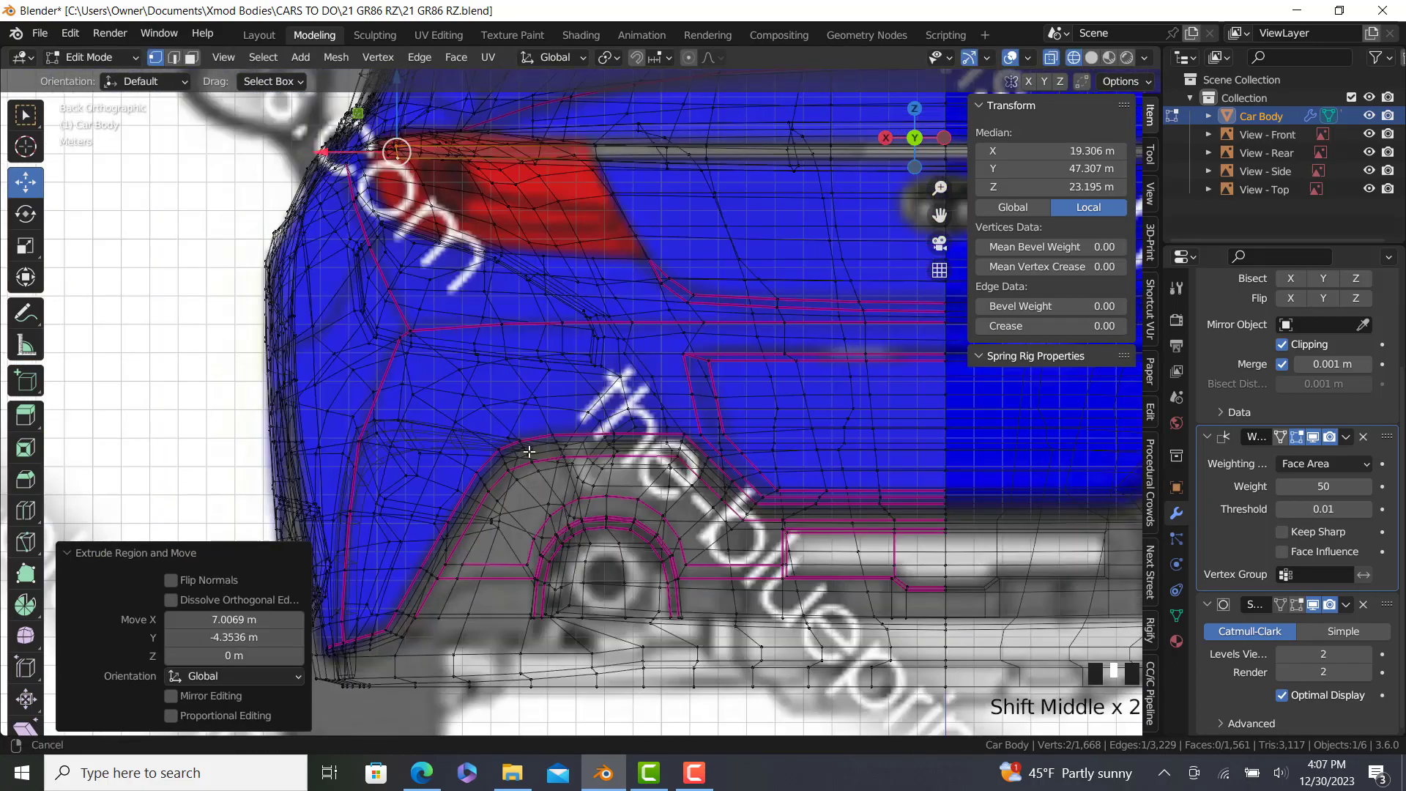
pyautogui.scroll(2, 440, 309)
pyautogui.scroll(3, 493, 316)
pyautogui.press('r')
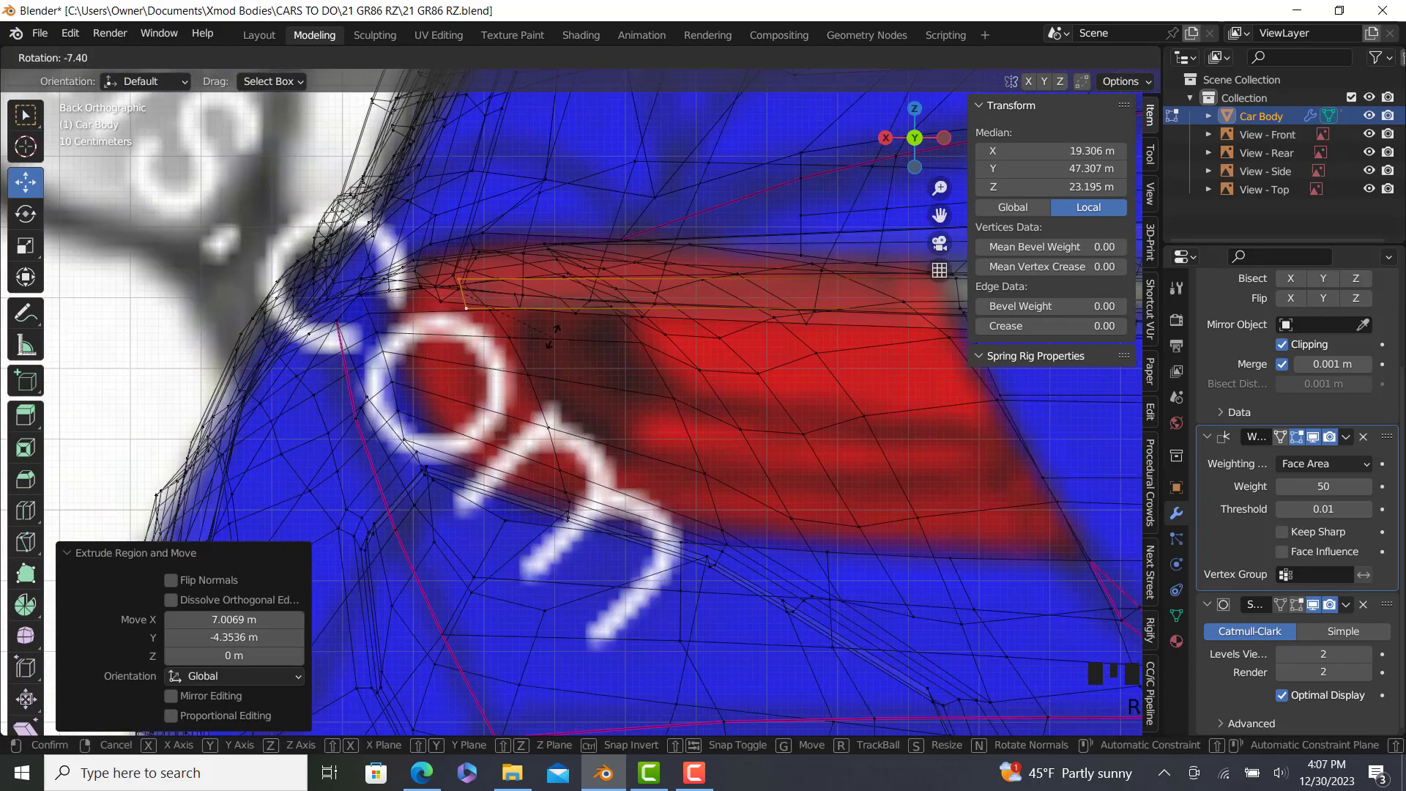
pyautogui.click(555, 334)
pyautogui.scroll(-5, 512, 335)
# Adjust the extruded taillight edge in side view with a move of about 0.54 m along Y.
pyautogui.press('KP_3')
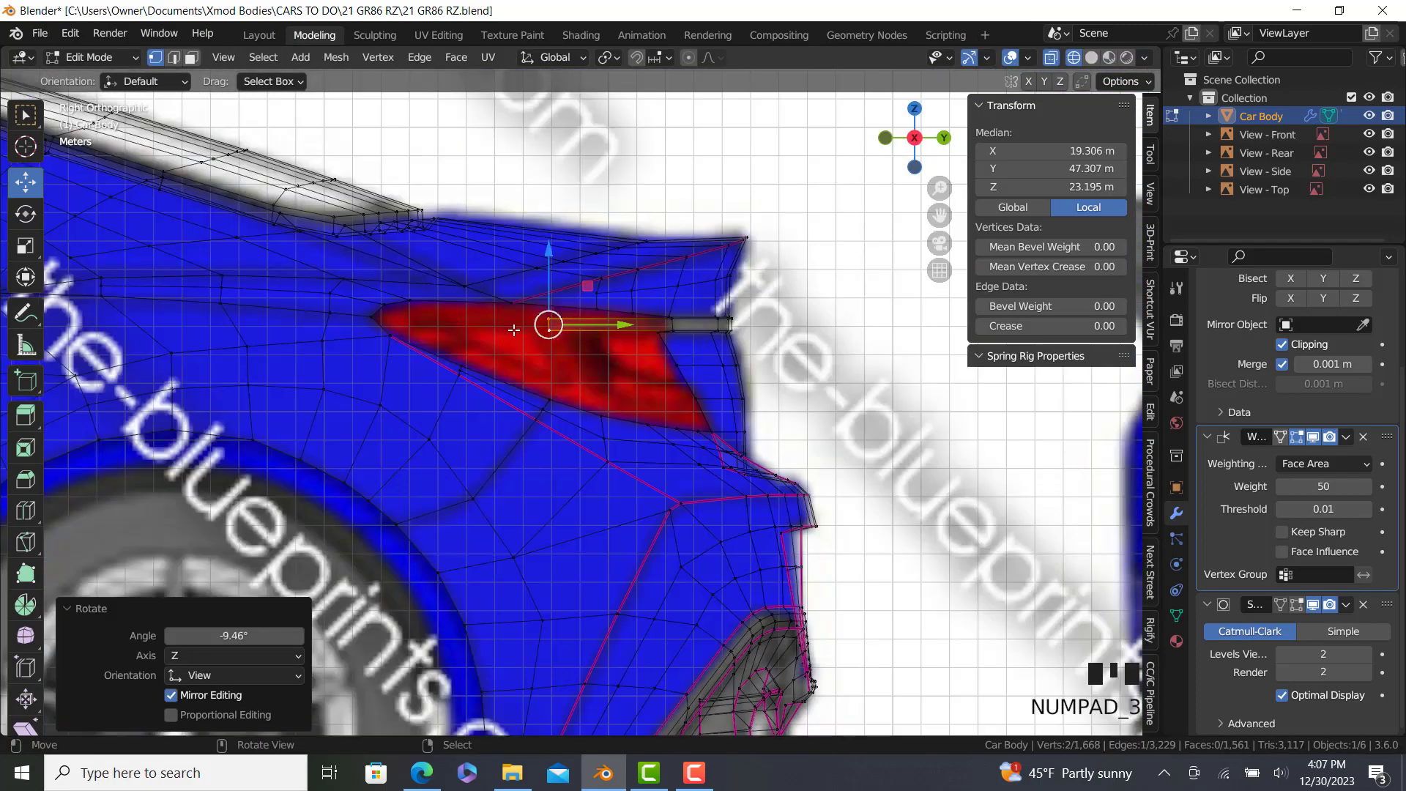
pyautogui.scroll(1, 591, 302)
pyautogui.moveTo(610, 331)
pyautogui.mouseDown()
pyautogui.moveTo(591, 322)
pyautogui.moveTo(609, 331)
pyautogui.mouseUp()
# Extrude the strip's end edge again by about -0.79 m along Y in side view, and shift it about 0.34 m along X.
pyautogui.rightClick(541, 323)
pyautogui.keyDown('ctrl'); pyautogui.rightClick(545, 335); pyautogui.keyUp('ctrl')
pyautogui.scroll(2, 578, 339)
pyautogui.press('e')
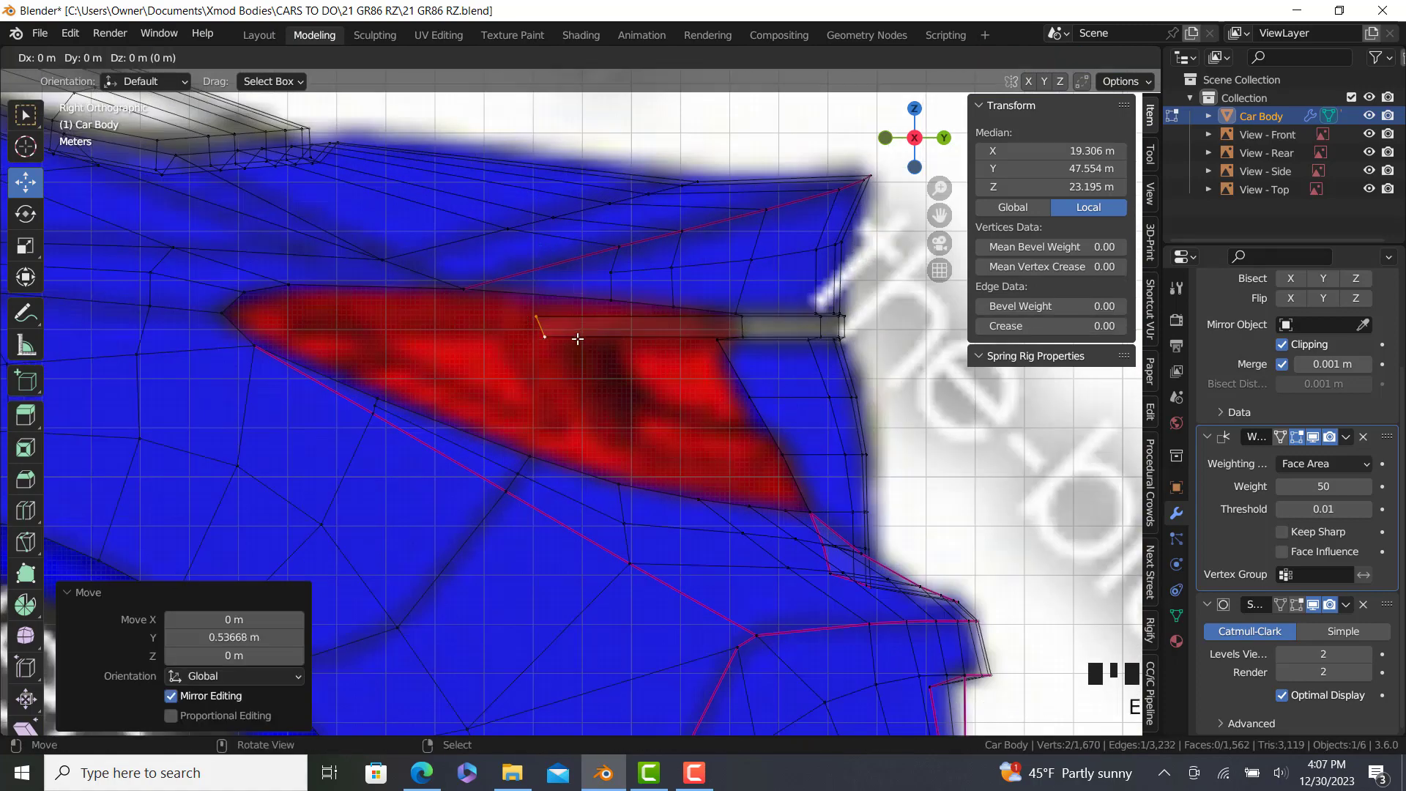
pyautogui.click(539, 346)
pyautogui.press('KP_7')
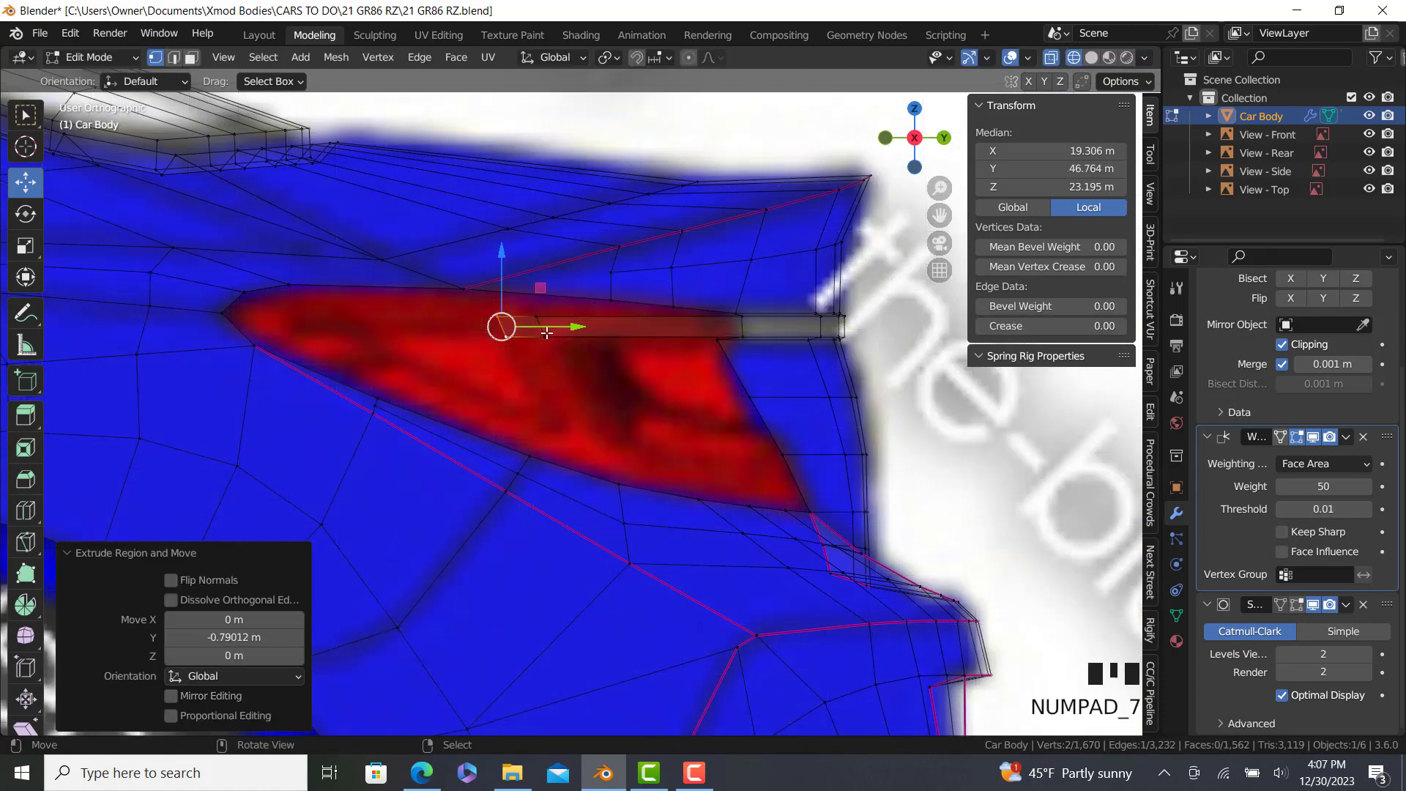
pyautogui.moveTo(799, 479); pyautogui.dragTo(819, 483)
pyautogui.press('KP_3')
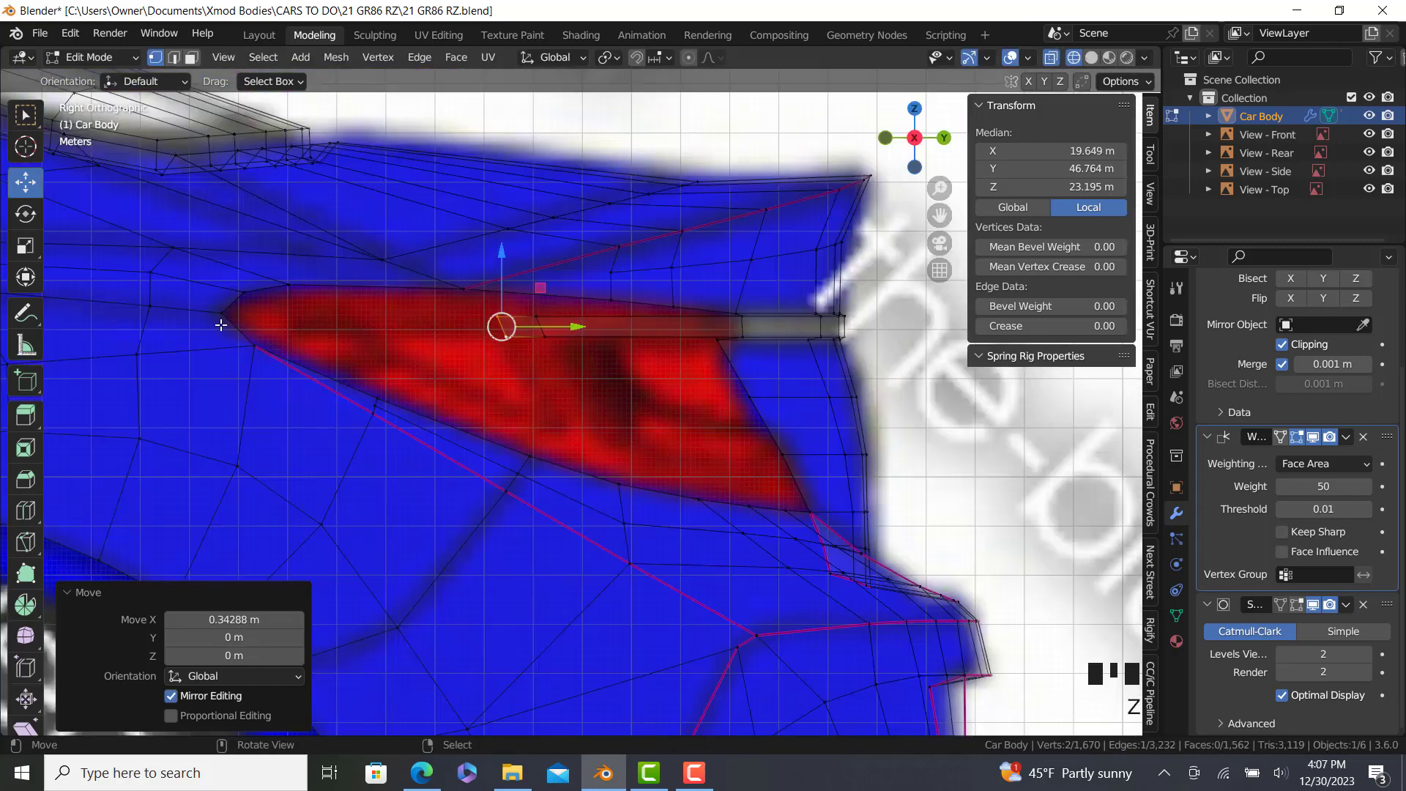
pyautogui.press('z')
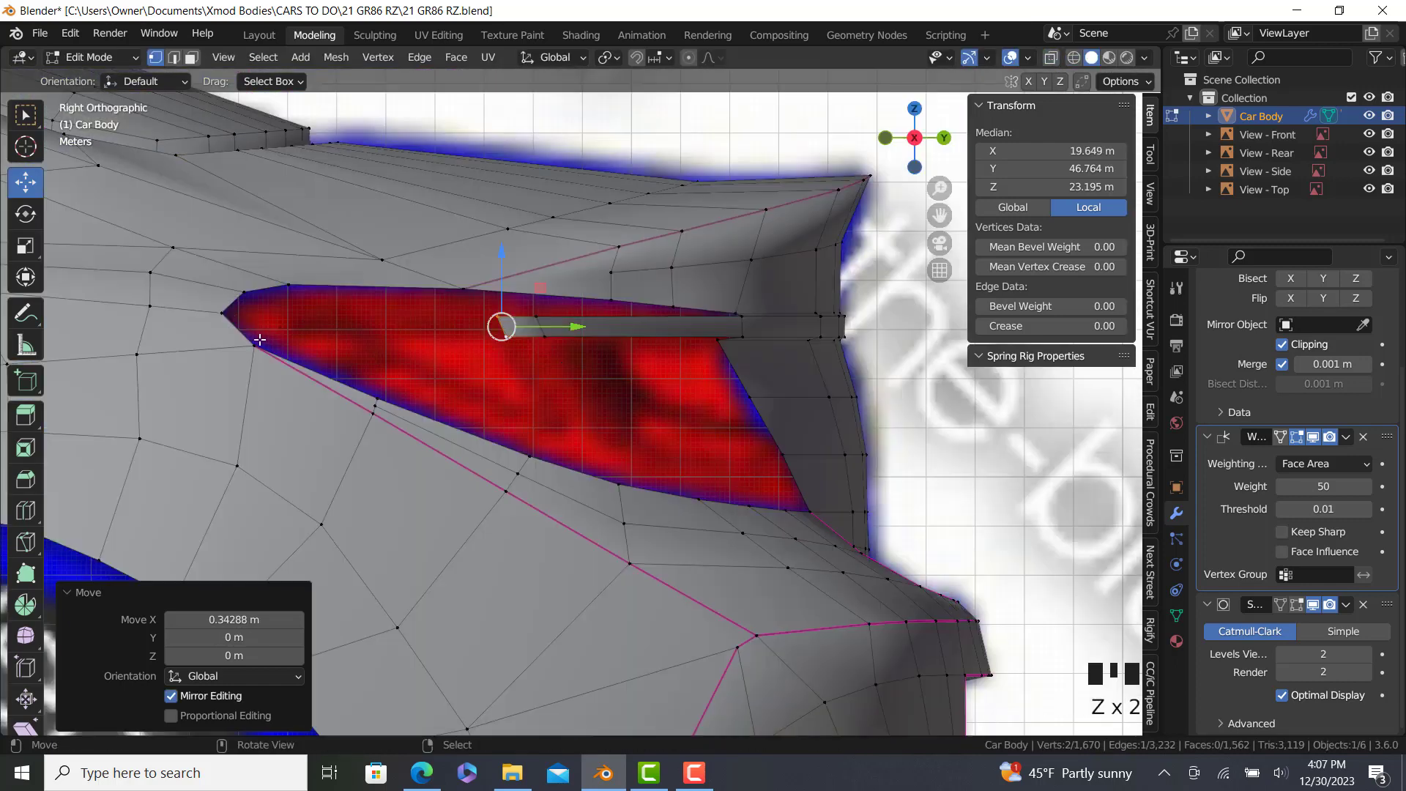
# Fill two faces joining the taillight strip's end to the front part of the opening's upper edge.
pyautogui.keyDown('shift'); pyautogui.rightClick(226, 315); pyautogui.keyUp('shift')
pyautogui.keyDown('shift'); pyautogui.rightClick(244, 293); pyautogui.keyUp('shift')
pyautogui.press('f')
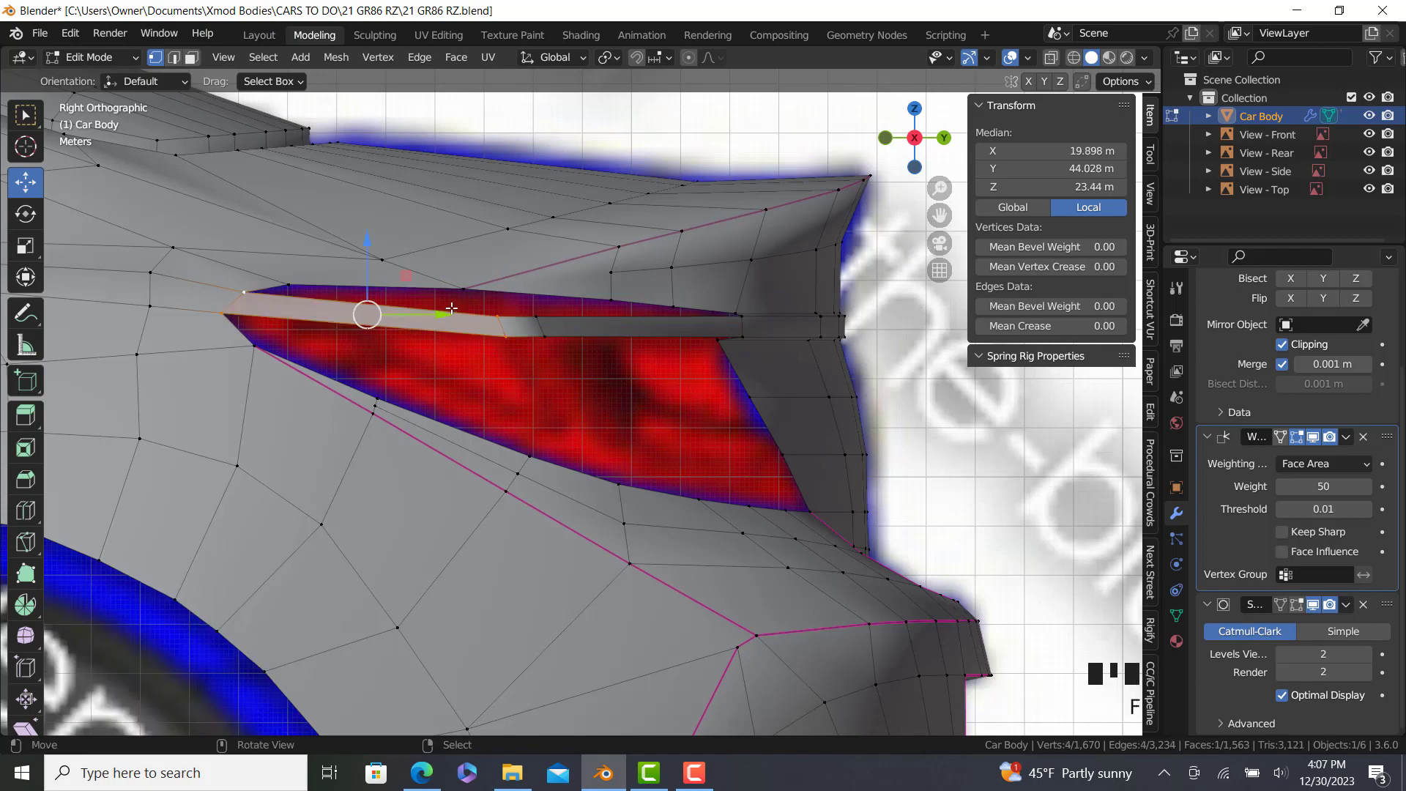
pyautogui.rightClick(469, 297)
pyautogui.scroll(-2, 469, 297)
pyautogui.moveTo(469, 297); pyautogui.dragTo(437, 325, button='middle')
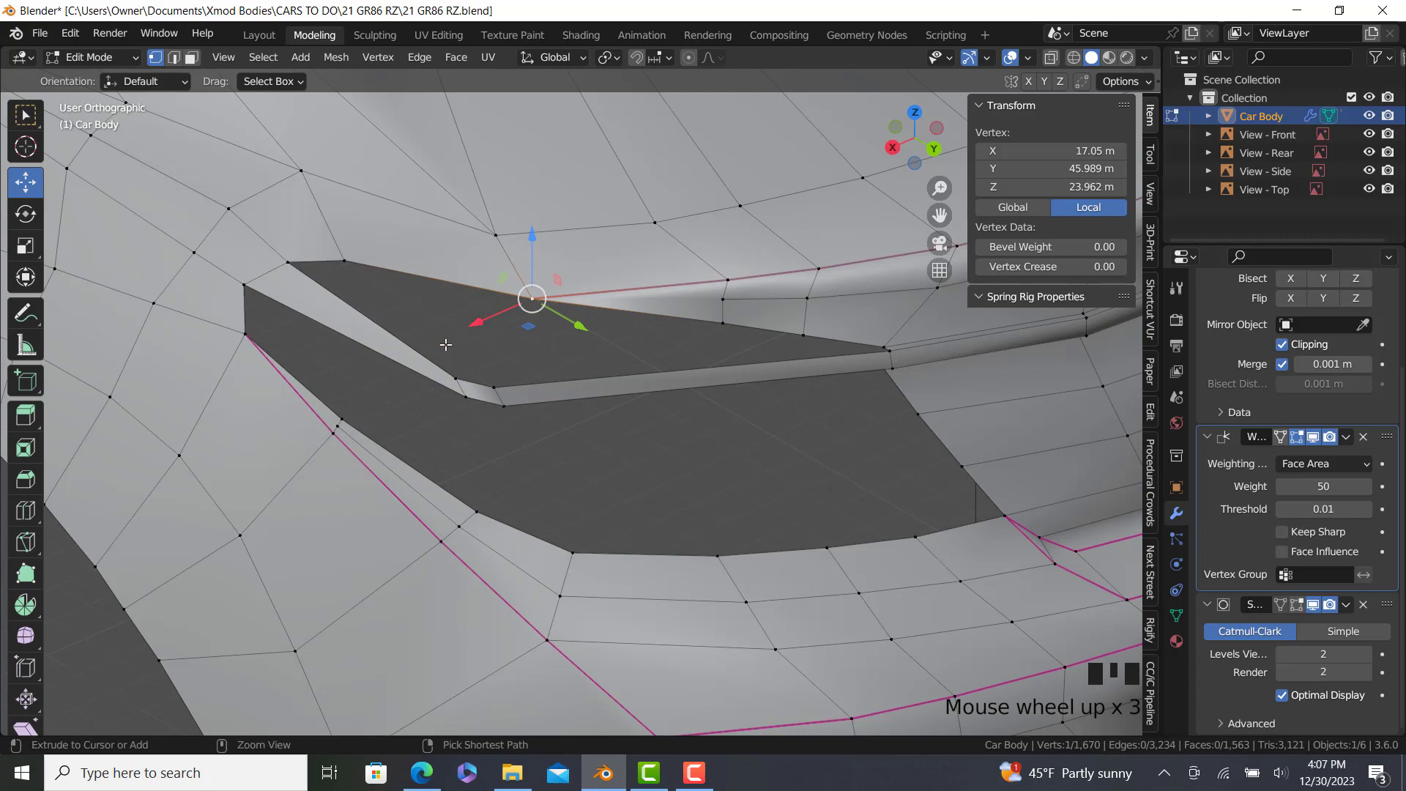
pyautogui.keyDown('ctrl'); pyautogui.rightClick(465, 362); pyautogui.keyUp('ctrl')
pyautogui.press('f')
# Nudge the edge above the opening slightly along X, and fill a face between the upper edge and the strip's outer corner.
pyautogui.moveTo(563, 393); pyautogui.dragTo(659, 354, button='middle')
pyautogui.rightClick(714, 314)
pyautogui.keyDown('ctrl'); pyautogui.rightClick(722, 279); pyautogui.keyUp('ctrl')
pyautogui.moveTo(660, 369); pyautogui.dragTo(658, 369)
pyautogui.rightClick(719, 338)
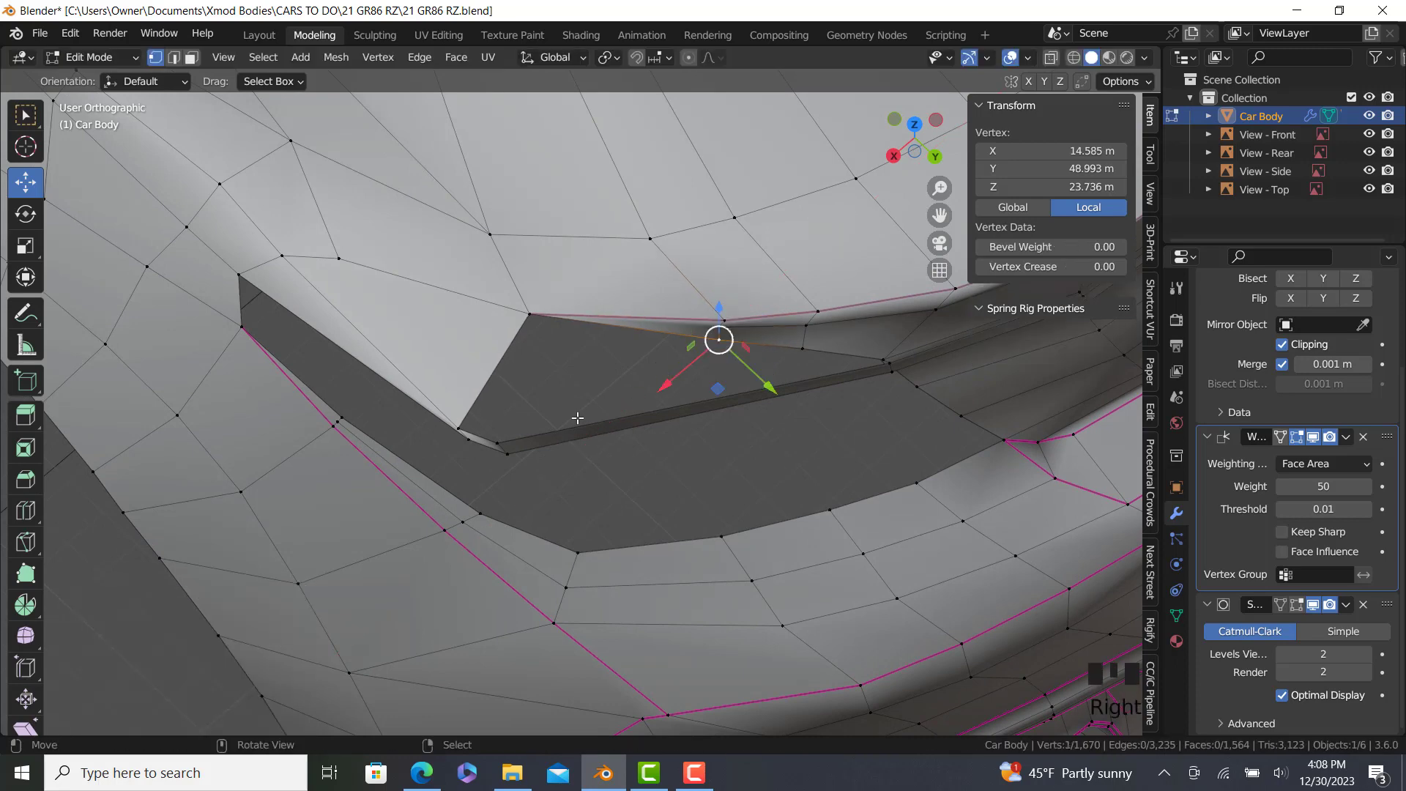
pyautogui.keyDown('ctrl'); pyautogui.rightClick(497, 438); pyautogui.keyUp('ctrl')
pyautogui.press('f')
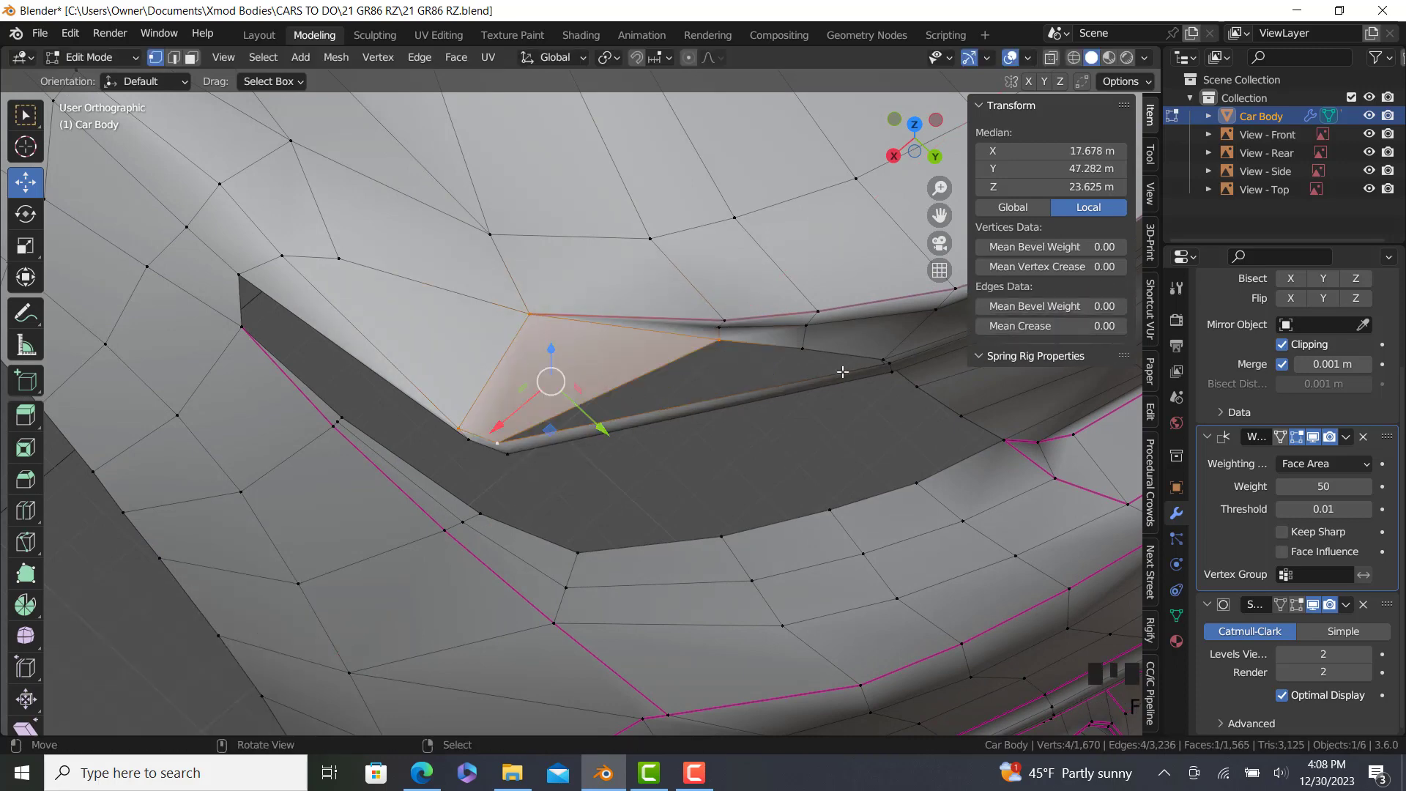
# Add one loop cut across the taillight strip at factor 0.310, and move it about 0.44 m along X.
pyautogui.moveTo(805, 373); pyautogui.dragTo(721, 471, button='middle')
pyautogui.scroll(2, 721, 472)
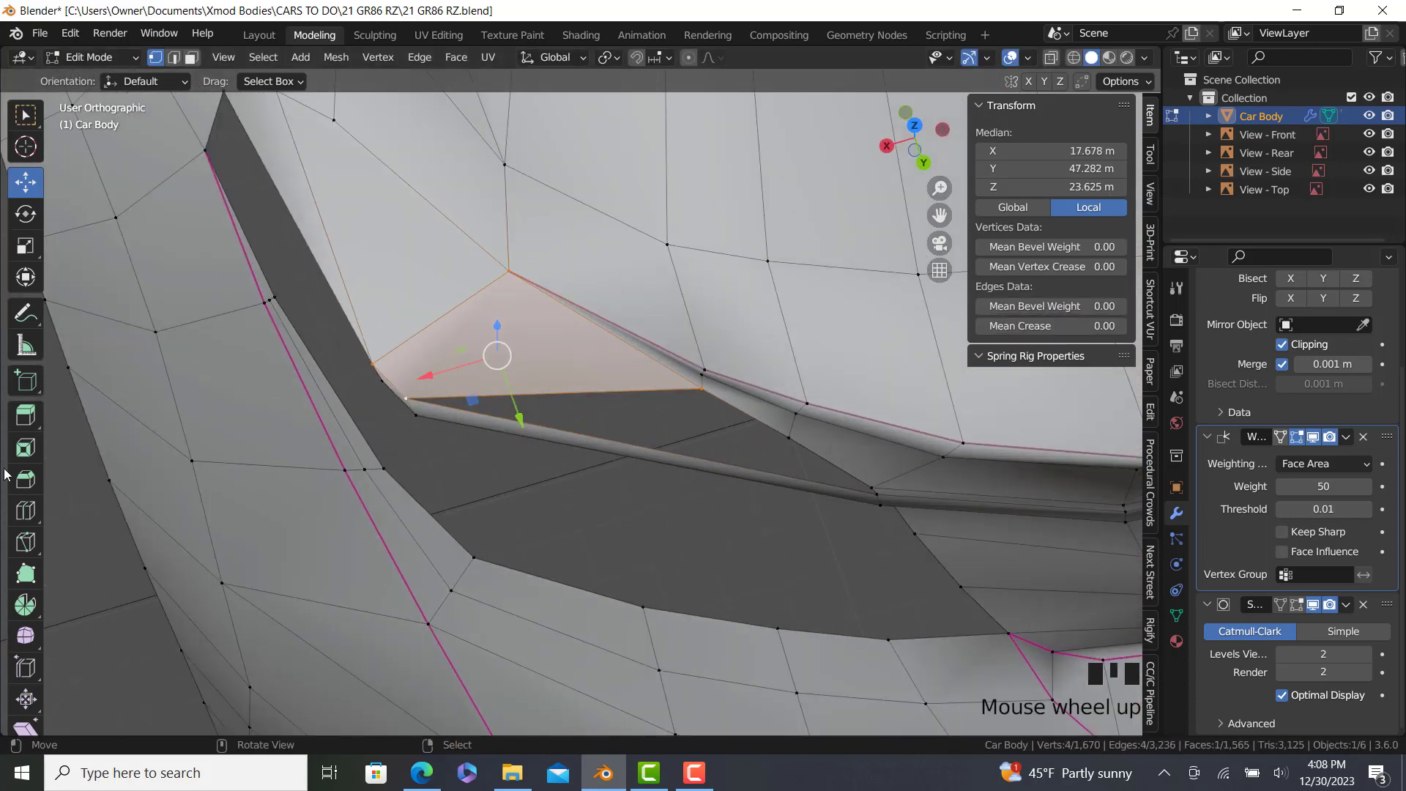
pyautogui.click(26, 511)
pyautogui.click(25, 511)
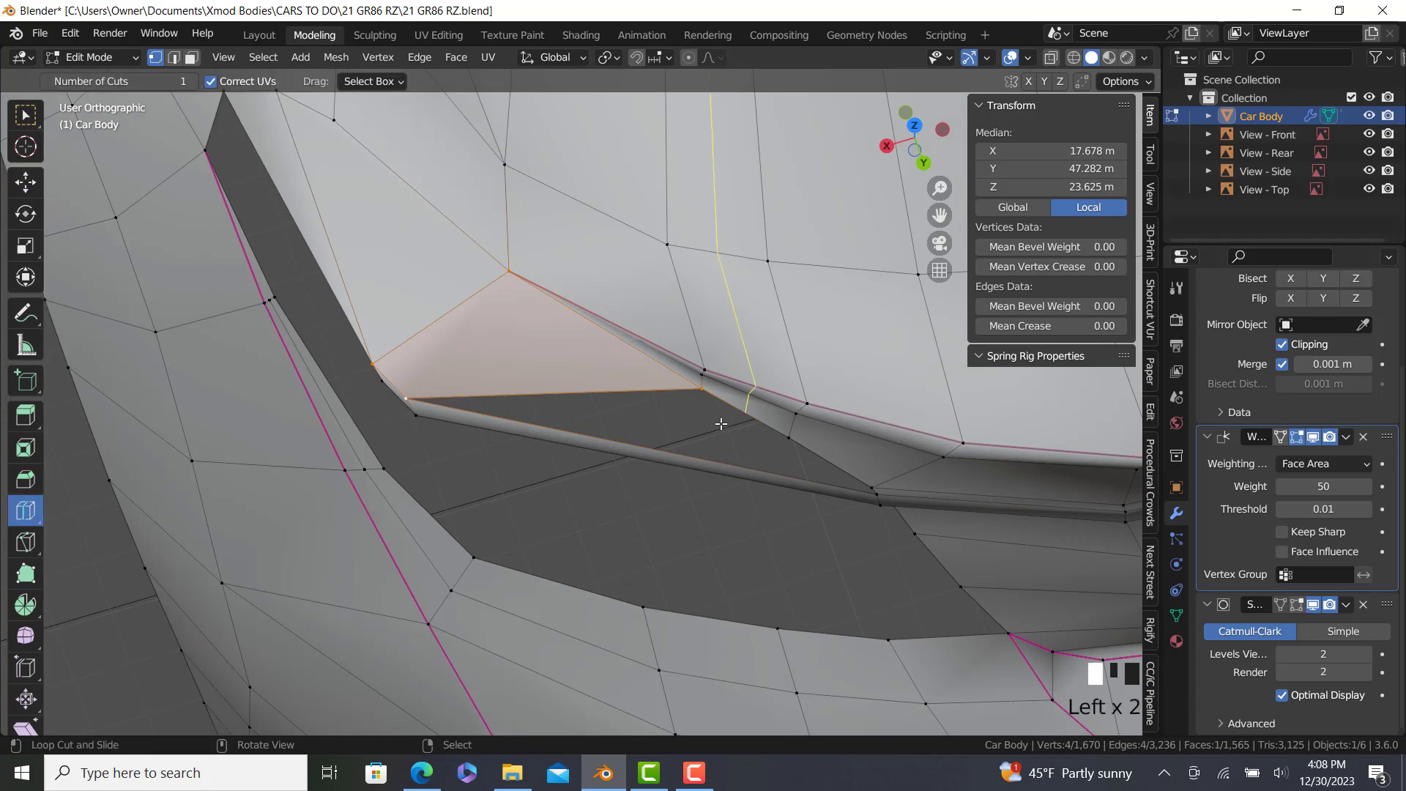
pyautogui.moveTo(712, 467); pyautogui.dragTo(786, 477)
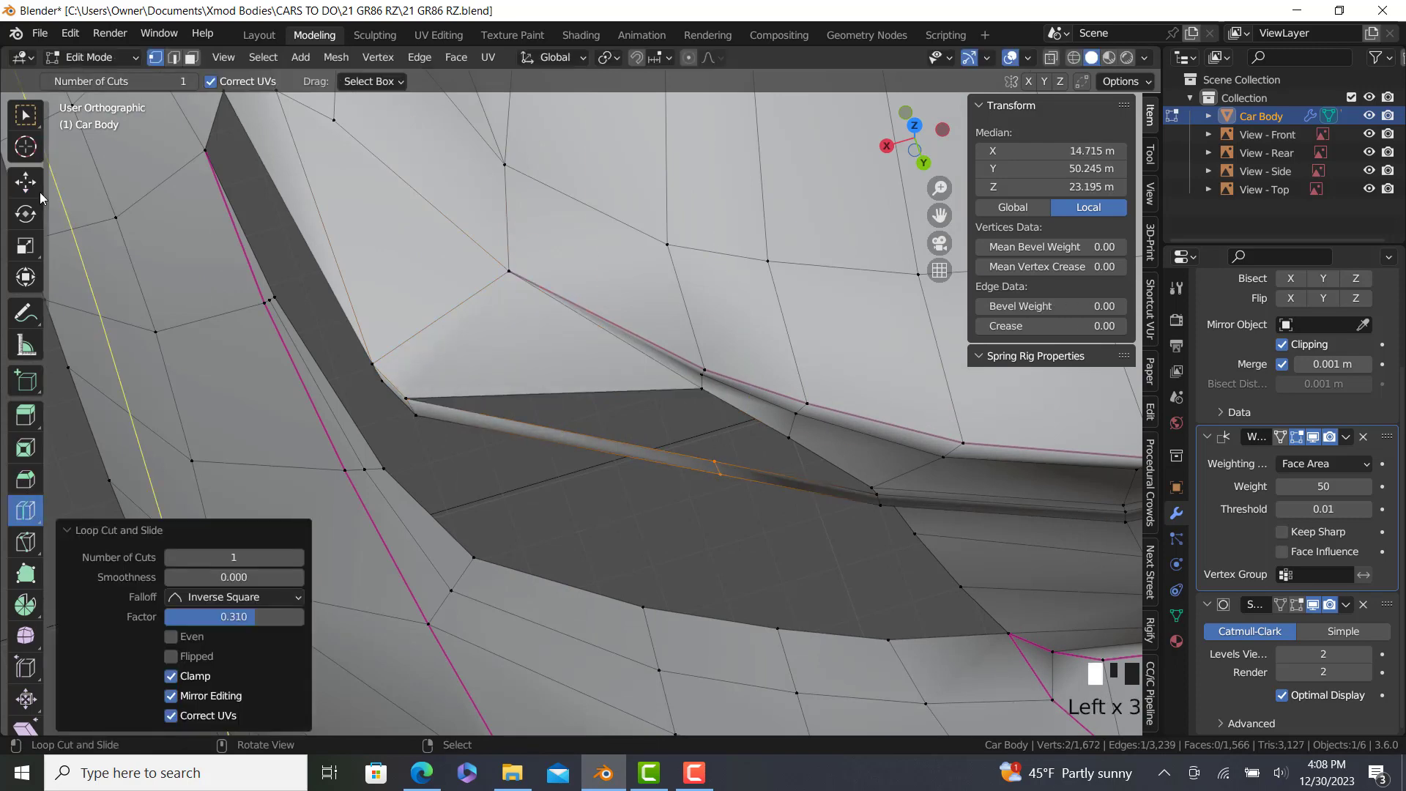
pyautogui.click(25, 183)
pyautogui.click(689, 468)
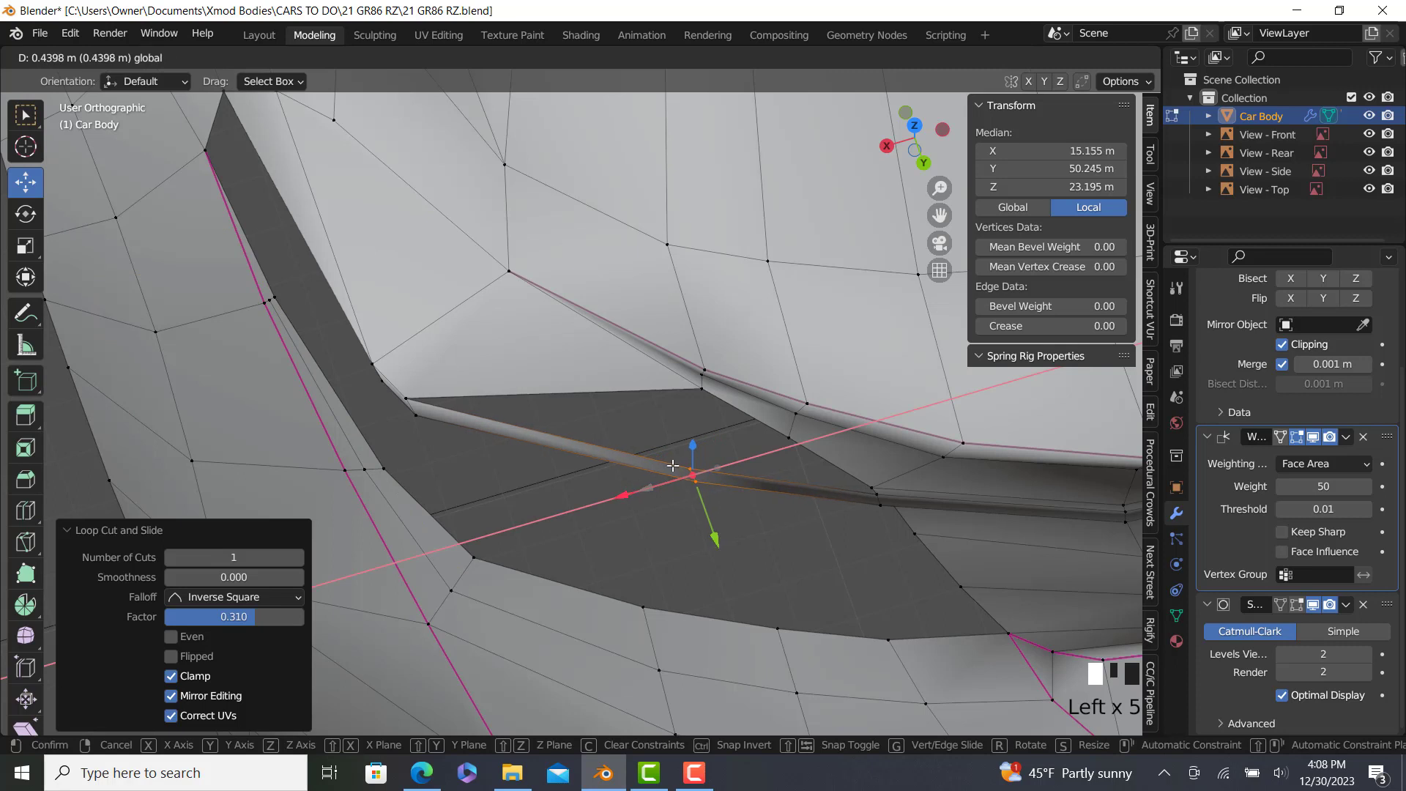
# Fill the inner gap between the strip's loop cut and the opening's upper edge with a face.
pyautogui.keyDown('ctrl'); pyautogui.rightClick(789, 438); pyautogui.keyUp('ctrl')
pyautogui.press('f')
pyautogui.rightClick(789, 437)
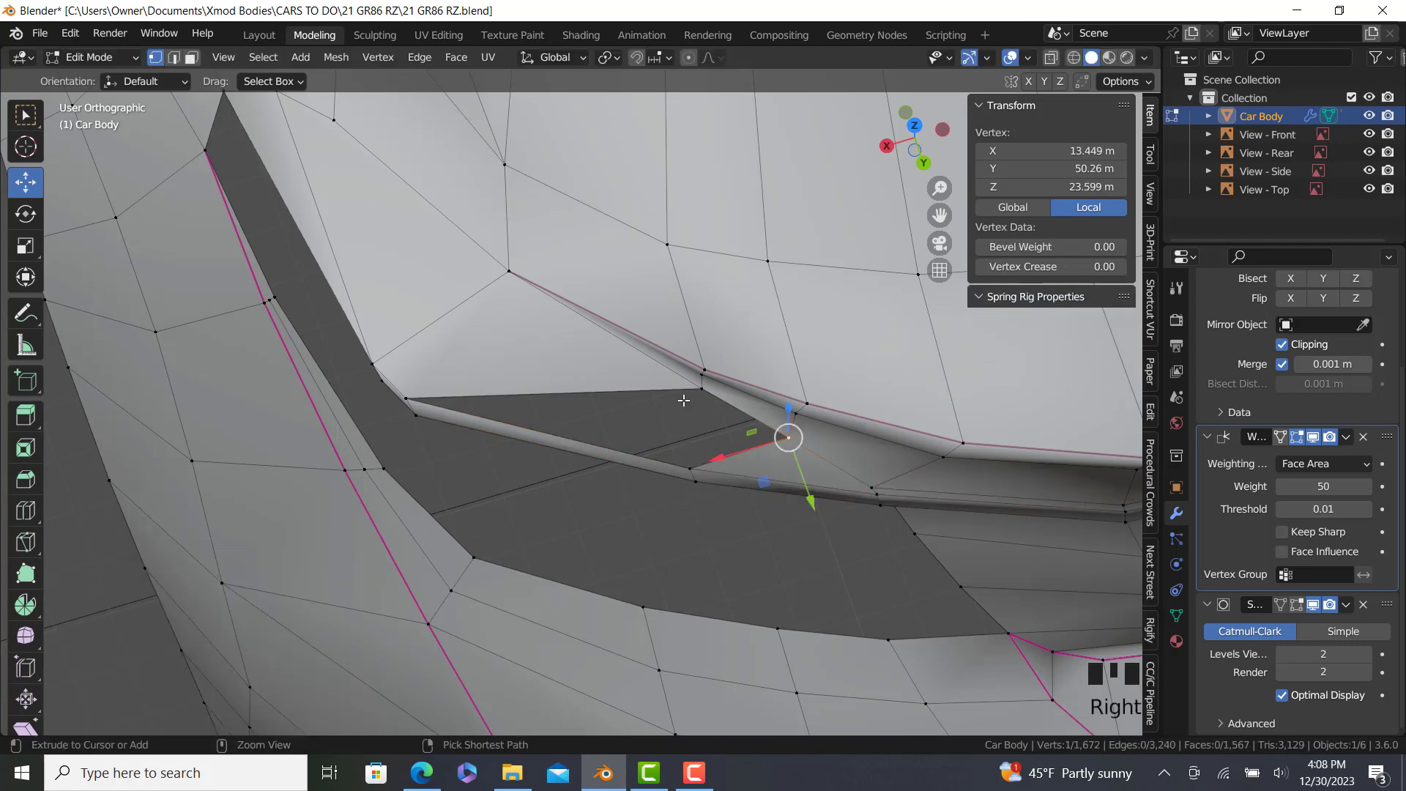
# Fill the remaining four-sided gap above the strip with a face, and preview the smoothed body in Object Mode.
pyautogui.keyDown('ctrl'); pyautogui.rightClick(701, 390); pyautogui.keyUp('ctrl')
pyautogui.keyDown('ctrl'); pyautogui.rightClick(408, 399); pyautogui.keyUp('ctrl')
pyautogui.keyDown('ctrl'); pyautogui.rightClick(700, 469); pyautogui.keyUp('ctrl')
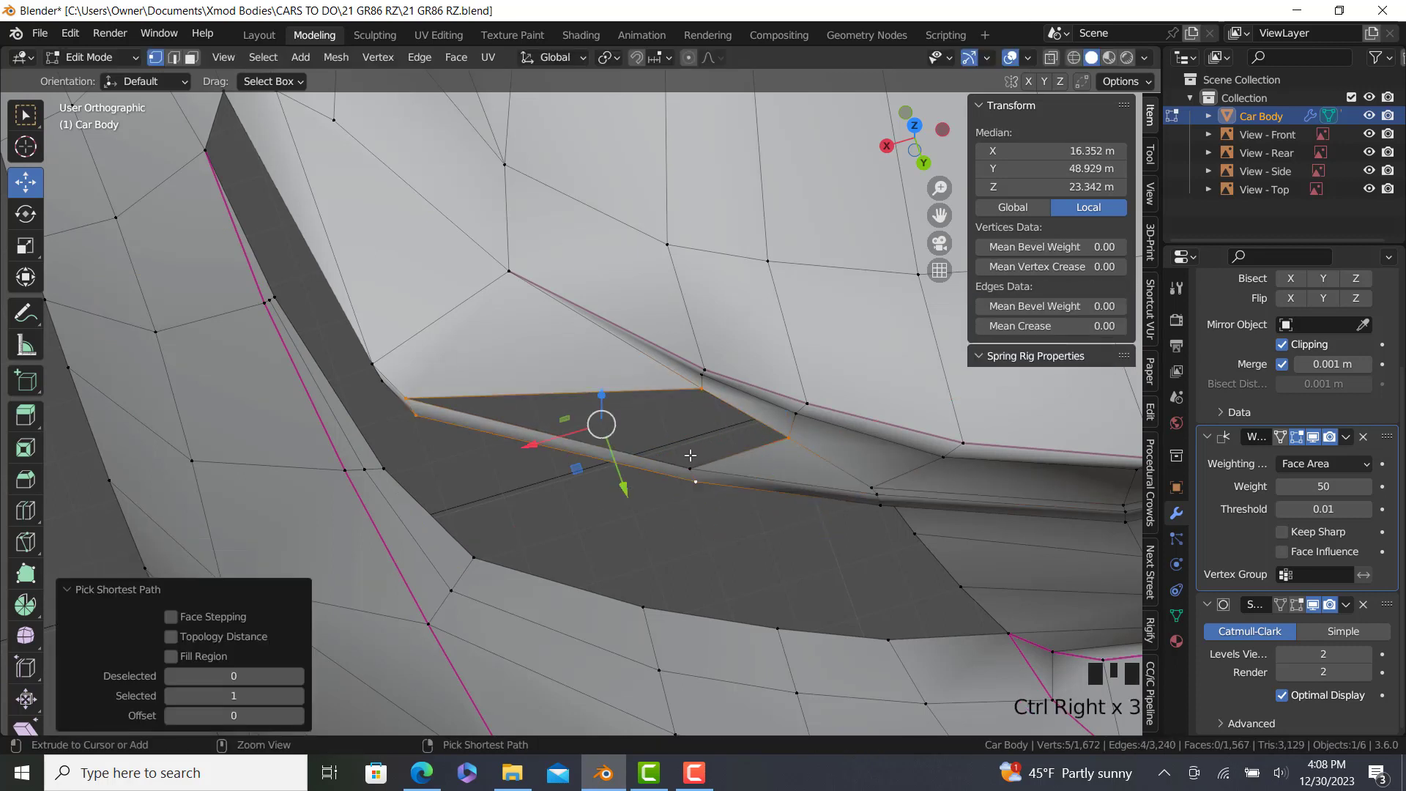
pyautogui.hotkey('ctrl', 'z')
pyautogui.keyDown('ctrl'); pyautogui.rightClick(690, 455); pyautogui.keyUp('ctrl')
pyautogui.press('f')
pyautogui.rightClick(690, 456)
pyautogui.press('Tab')
pyautogui.scroll(-5, 622, 490)
pyautogui.moveTo(579, 454); pyautogui.dragTo(507, 340, button='middle')
pyautogui.moveTo(626, 373); pyautogui.dragTo(693, 413, button='middle')
pyautogui.press('Tab')
pyautogui.moveTo(527, 420); pyautogui.dragTo(606, 424, button='middle')
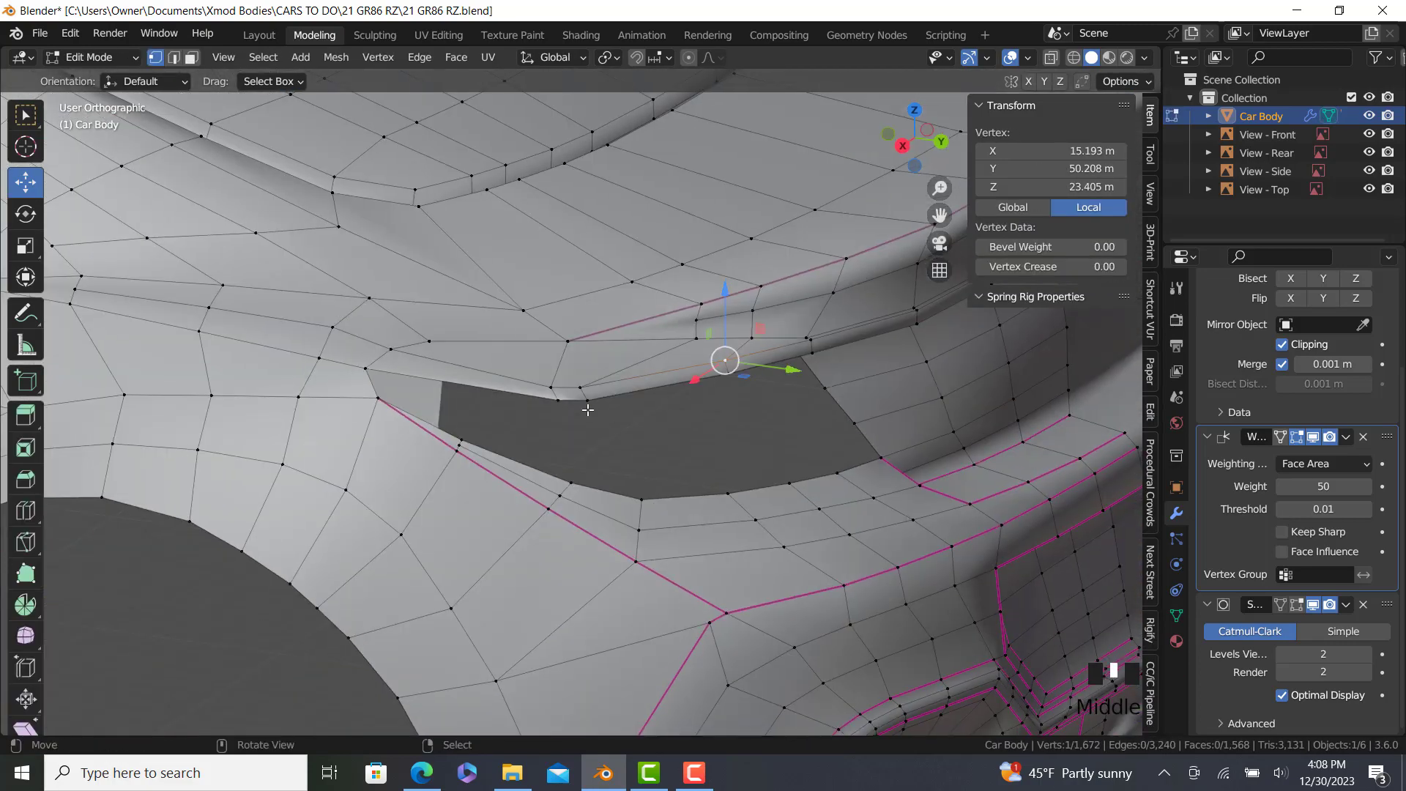
# In side view, fill a divider face from the strip's end down to the lower edge of the taillight opening.
pyautogui.press('KP_3')
pyautogui.rightClick(584, 401)
pyautogui.scroll(1, 498, 397)
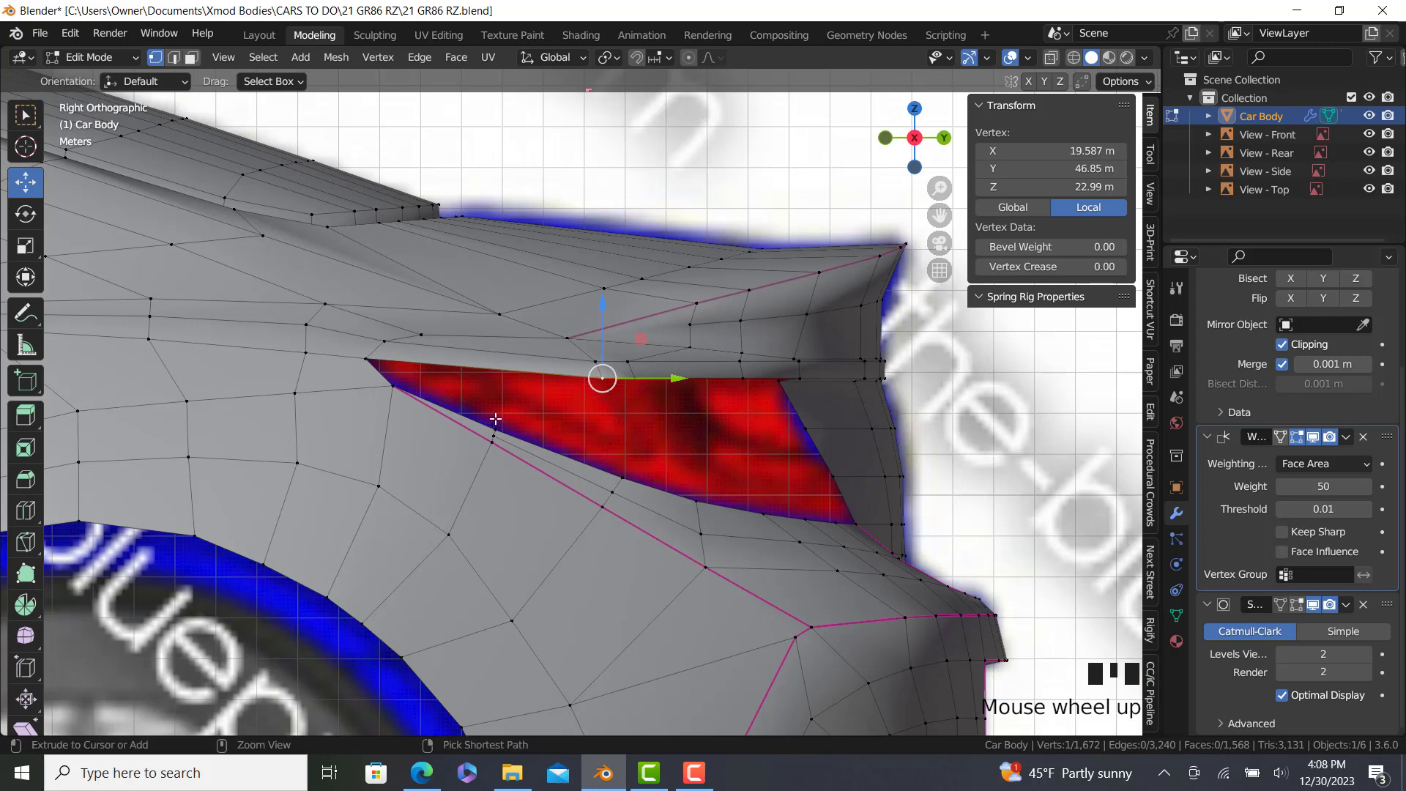
pyautogui.keyDown('ctrl'); pyautogui.rightClick(637, 385); pyautogui.keyUp('ctrl')
pyautogui.keyDown('shift'); pyautogui.rightClick(694, 494); pyautogui.keyUp('shift')
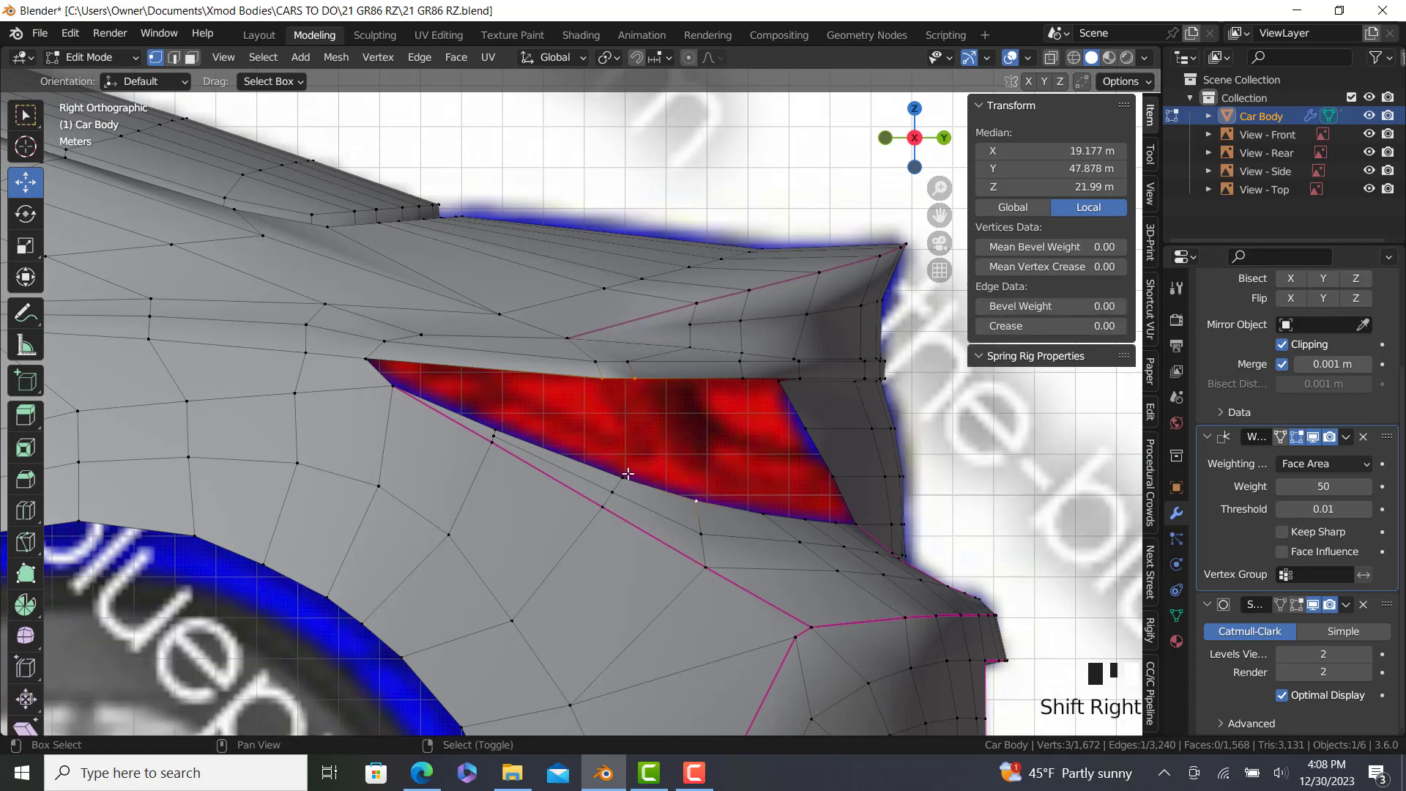
pyautogui.keyDown('shift'); pyautogui.rightClick(627, 474); pyautogui.keyUp('shift')
pyautogui.press('f')
pyautogui.rightClick(696, 500)
# Compare the divider's lower front corner with the side reference in wireframe.
pyautogui.press('z')
pyautogui.press('z')
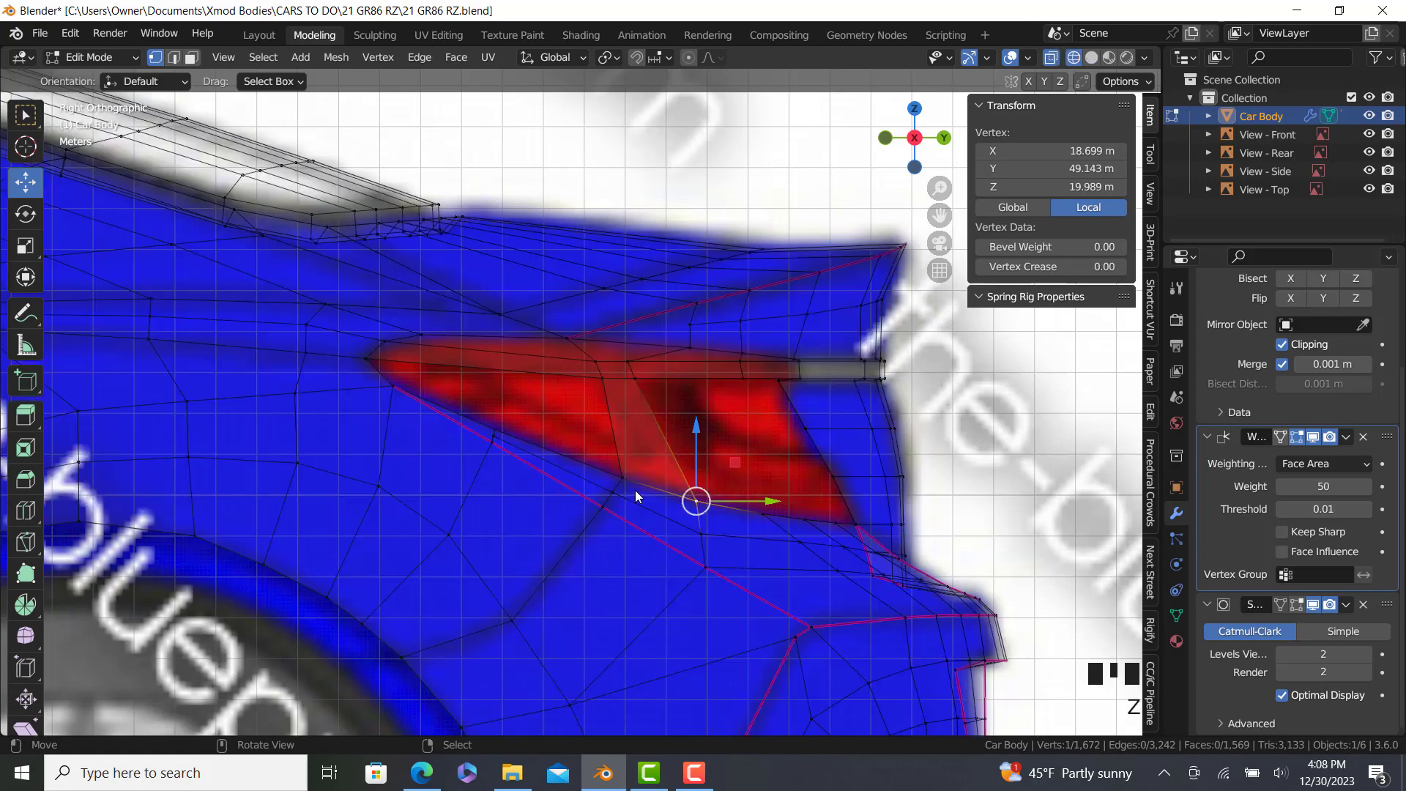
pyautogui.rightClick(627, 475)
pyautogui.press('z')
pyautogui.keyDown('ctrl'); pyautogui.rightClick(602, 507); pyautogui.keyUp('ctrl')
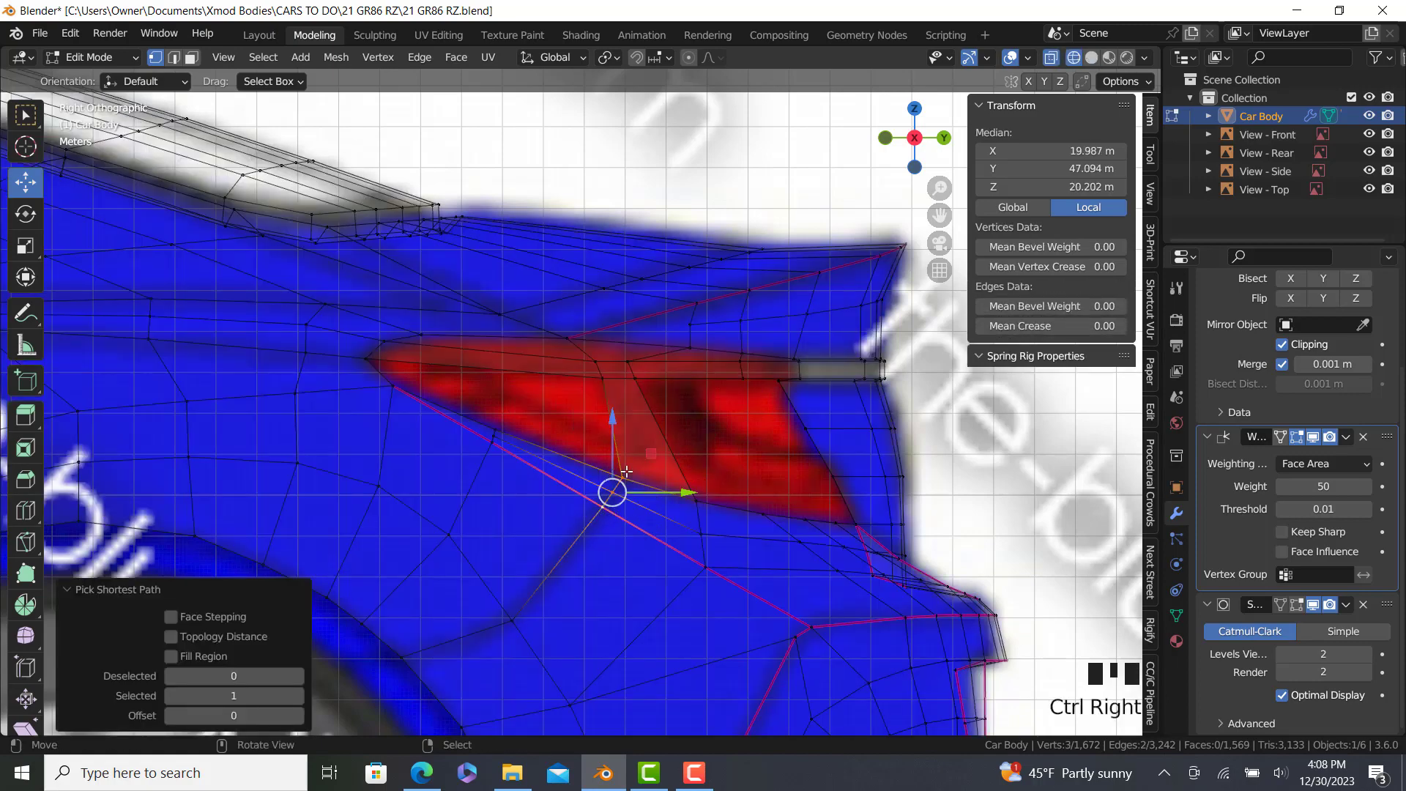
pyautogui.rightClick(627, 480)
pyautogui.press('z')
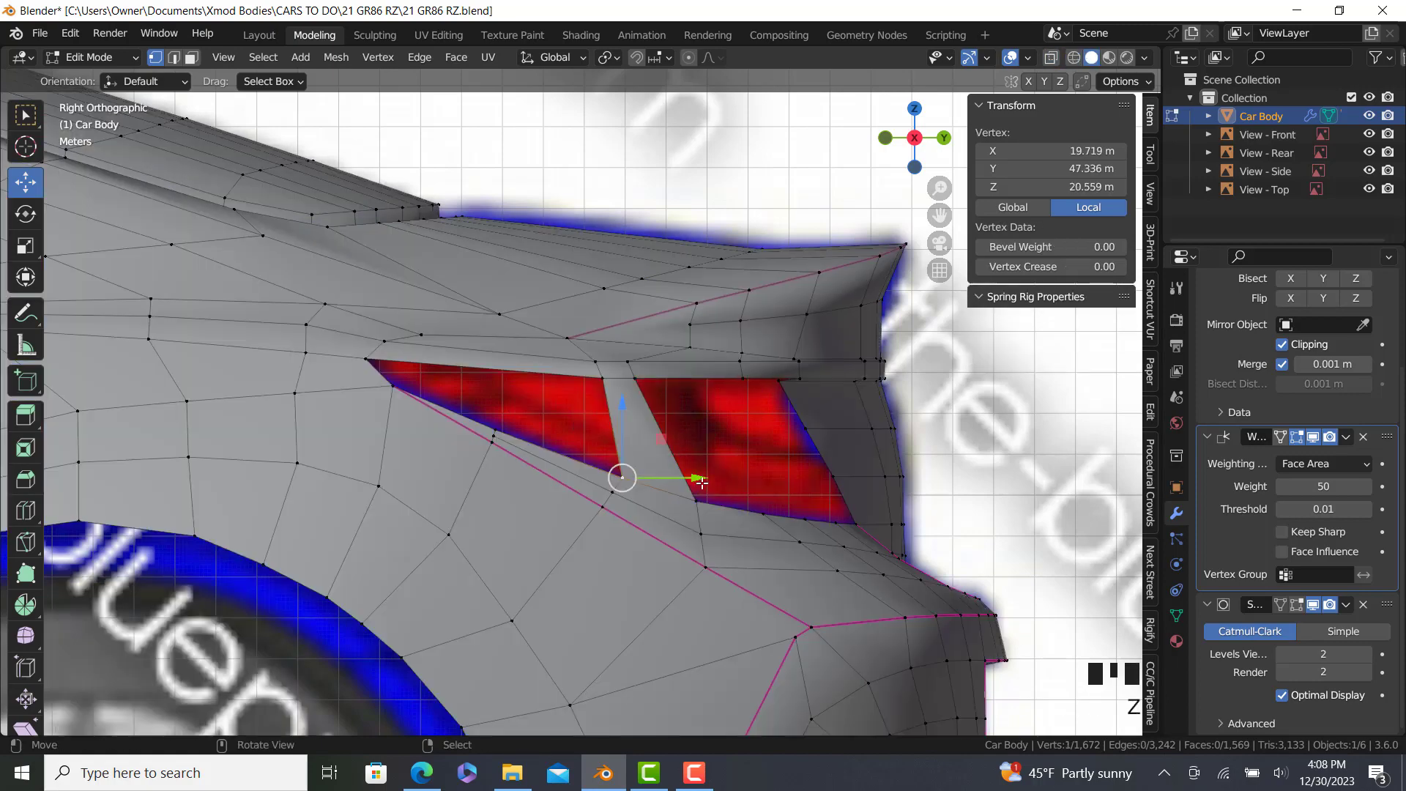
# Shift the edge at the divider's top slightly inward along X, and preview the smoothed taillight area in Object Mode.
pyautogui.moveTo(618, 477); pyautogui.dragTo(504, 484, button='middle')
pyautogui.scroll(2, 503, 483)
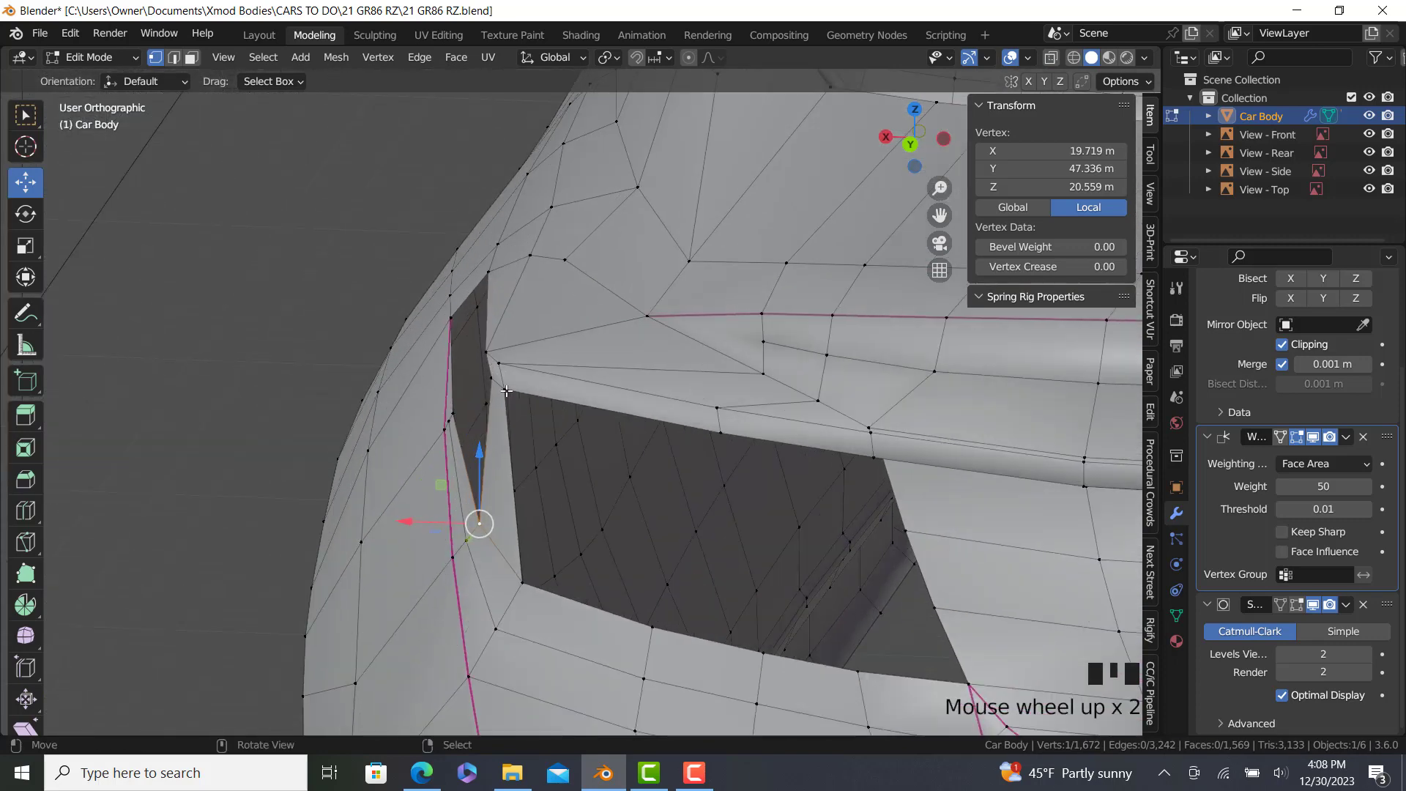
pyautogui.rightClick(503, 389)
pyautogui.keyDown('ctrl'); pyautogui.rightClick(493, 380); pyautogui.keyUp('ctrl')
pyautogui.moveTo(423, 382)
pyautogui.mouseDown()
pyautogui.moveTo(435, 359)
pyautogui.moveTo(445, 371)
pyautogui.mouseUp()
pyautogui.rightClick(486, 353)
pyautogui.keyDown('ctrl'); pyautogui.rightClick(493, 359); pyautogui.keyUp('ctrl')
pyautogui.press('Tab')
pyautogui.scroll(-3, 483, 403)
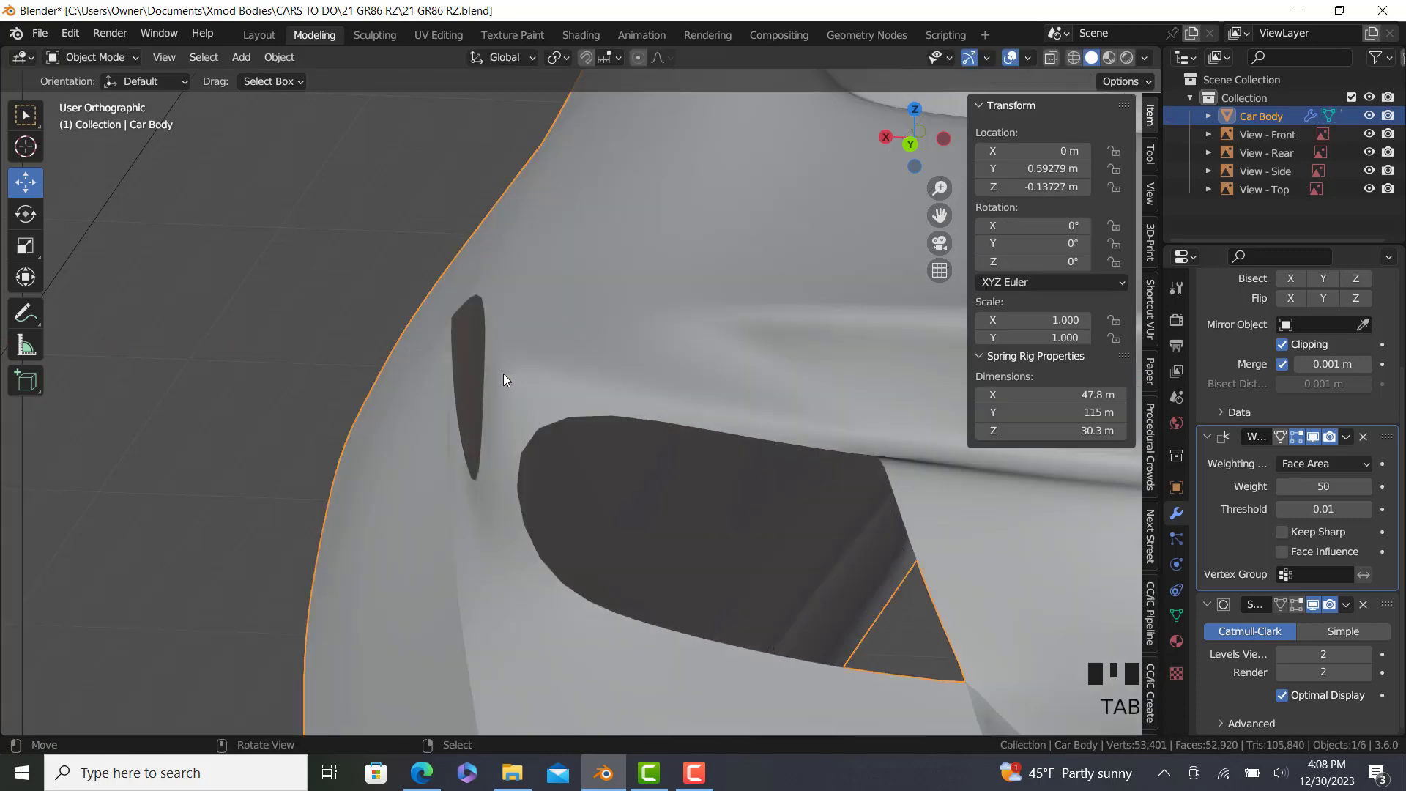
# Examine the taillight opening in side, perspective and back views, comparing its shape with the rear reference.
pyautogui.press('KP_3')
pyautogui.press('Tab')
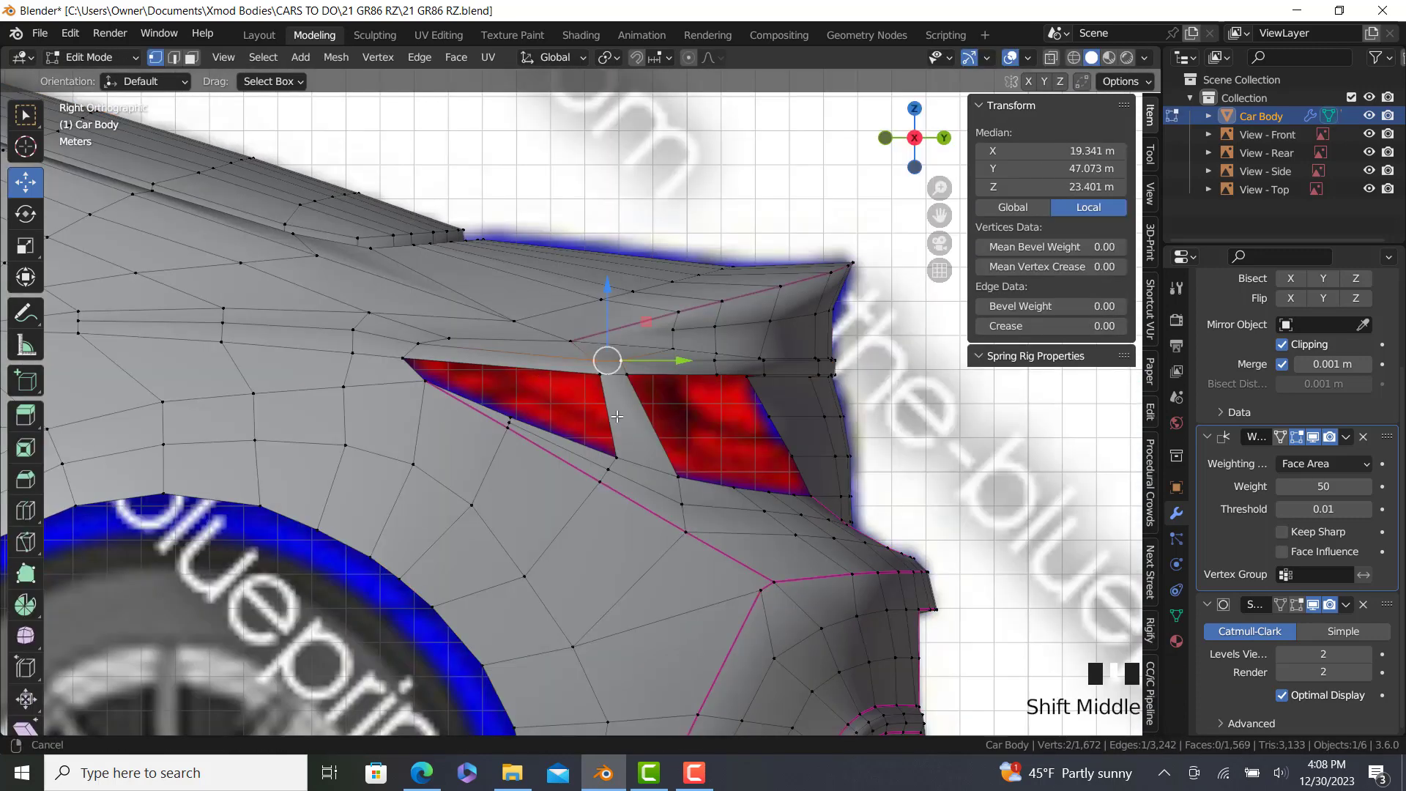
pyautogui.keyDown('shift'); pyautogui.moveTo(694, 417); pyautogui.dragTo(587, 445, button='middle'); pyautogui.keyUp('shift')
pyautogui.rightClick(696, 408)
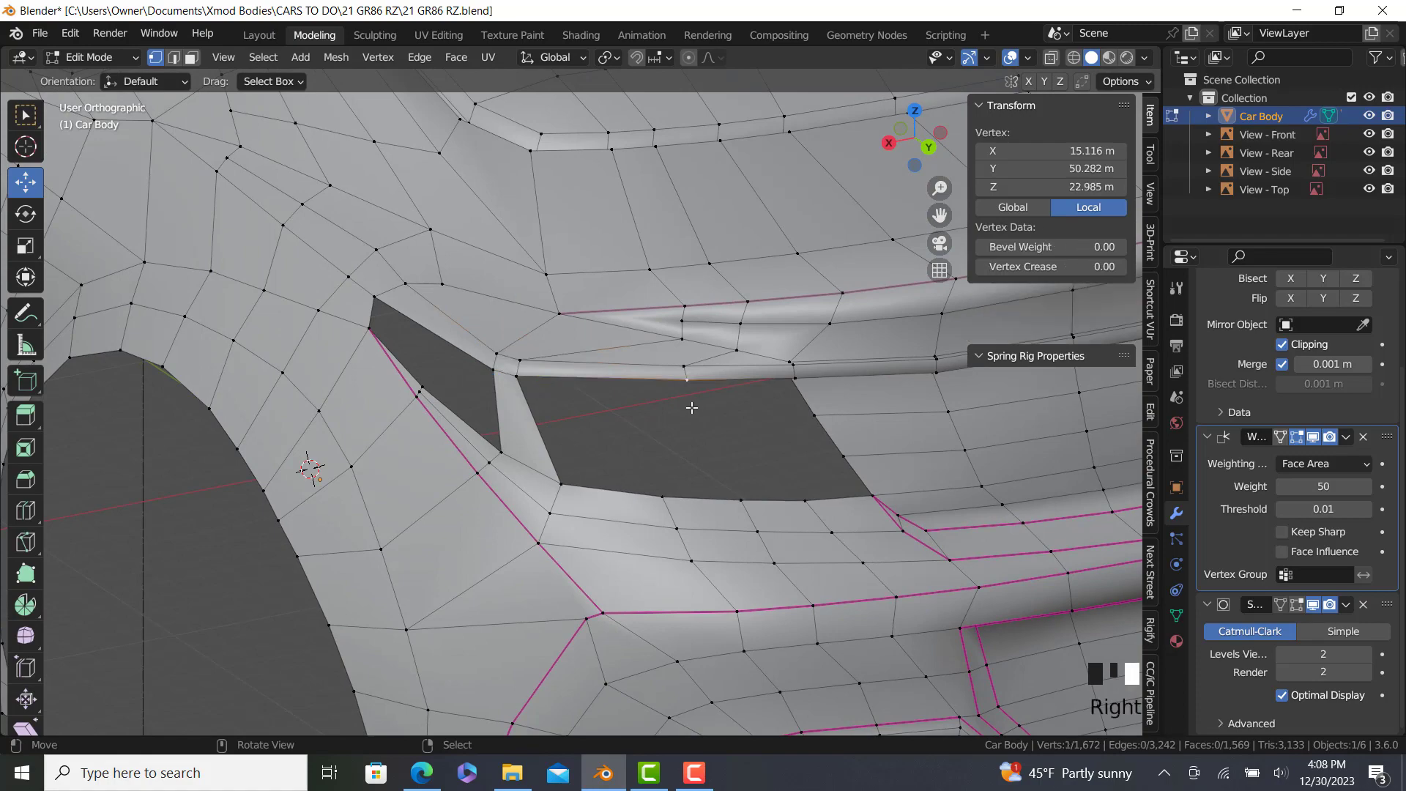
pyautogui.moveTo(696, 407); pyautogui.dragTo(603, 483, button='middle')
pyautogui.scroll(-2, 745, 424)
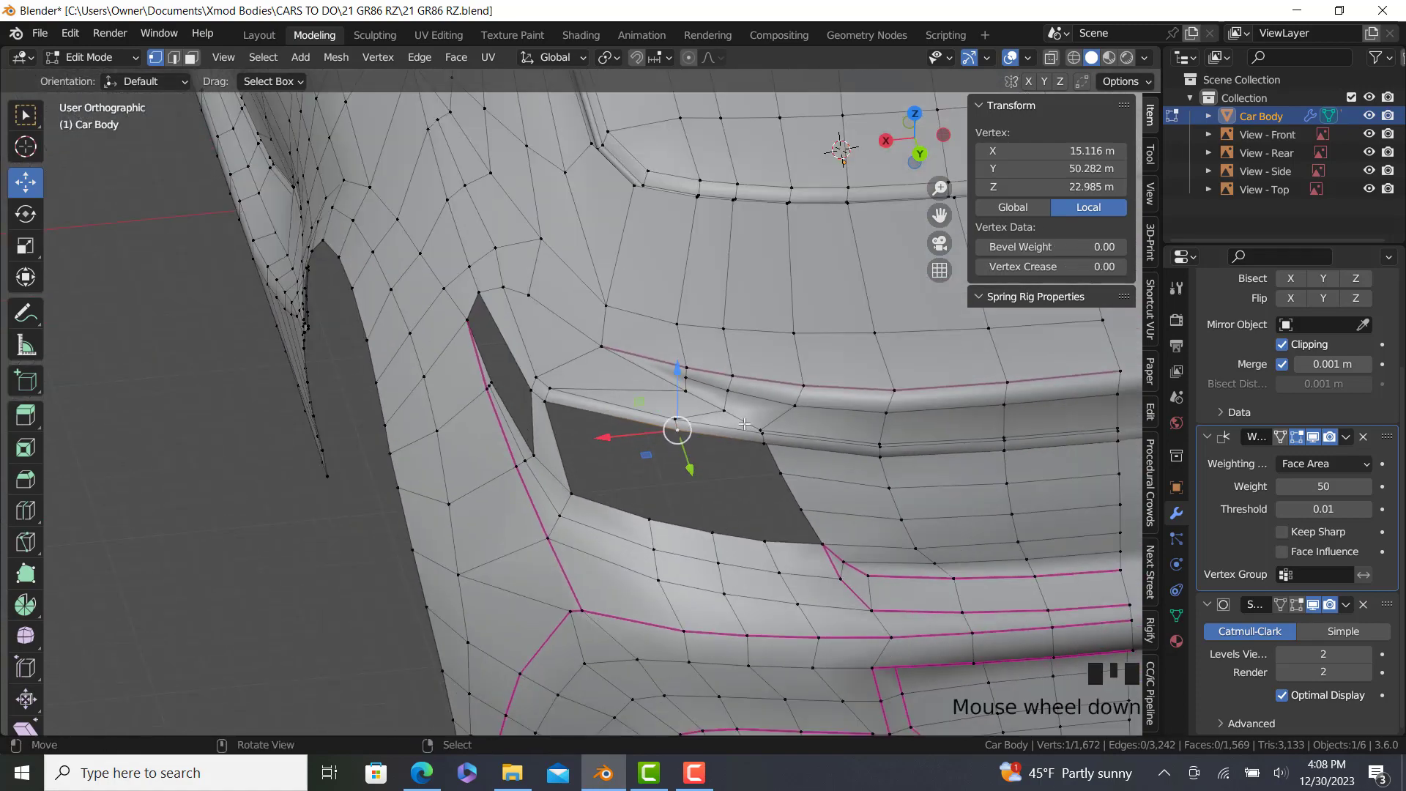
pyautogui.moveTo(720, 485); pyautogui.dragTo(747, 449, button='middle')
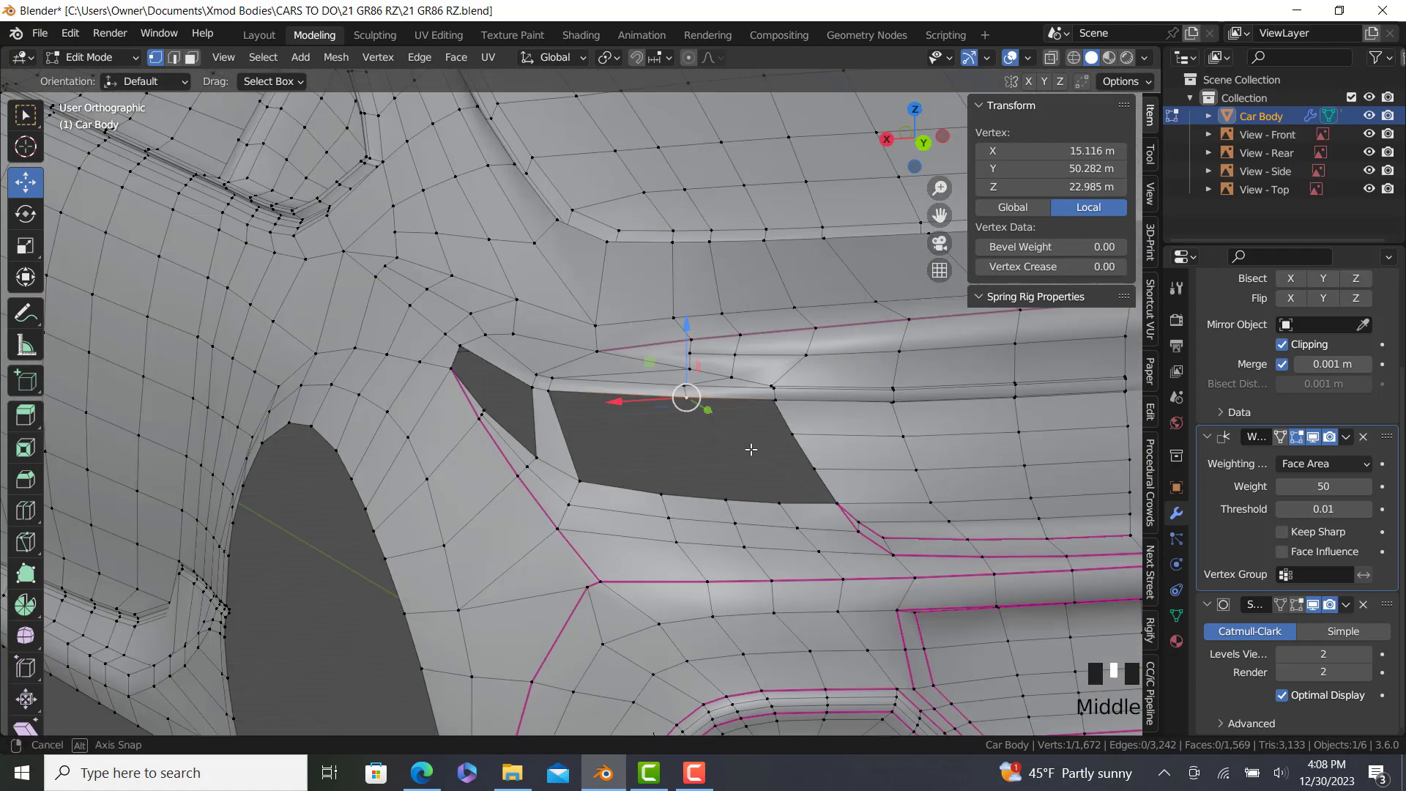
pyautogui.press('KP_1')
pyautogui.press('KP_9')
pyautogui.press('z')
pyautogui.scroll(3, 727, 388)
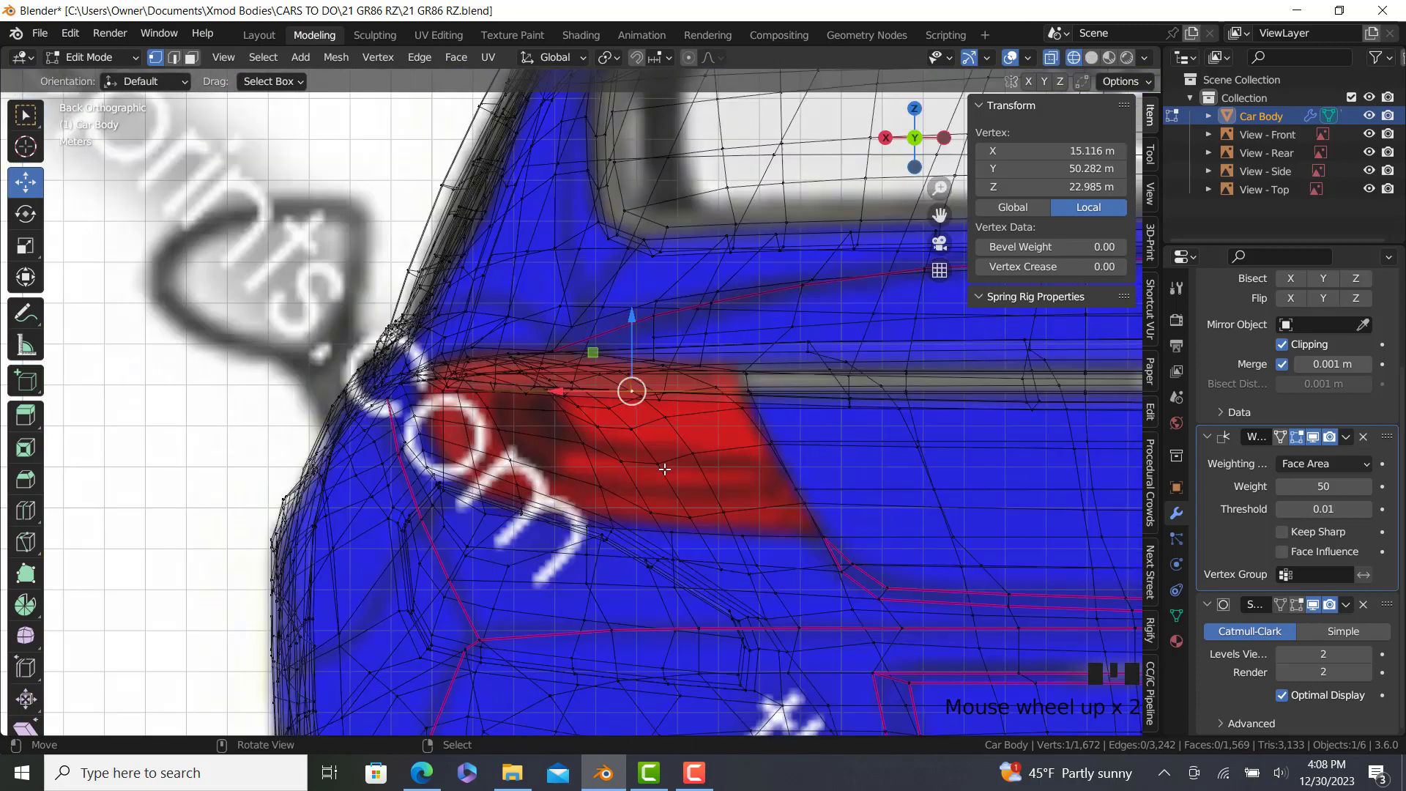
pyautogui.press('z')
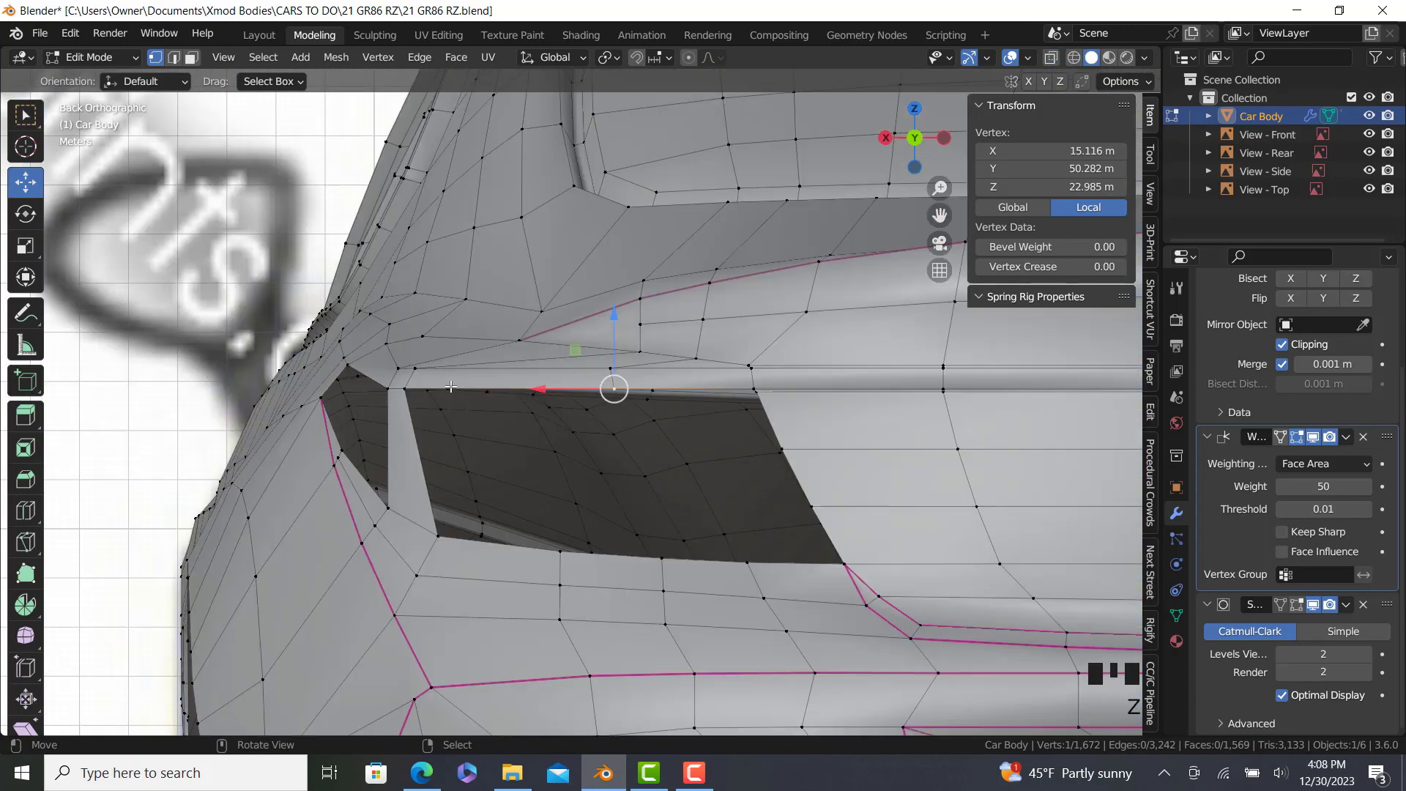
pyautogui.press('z')
pyautogui.press('z')
# Slide the strip's loop-cut edge outward toward the divider with an edge slide of about -0.79.
pyautogui.keyDown('ctrl'); pyautogui.rightClick(659, 386); pyautogui.keyUp('ctrl')
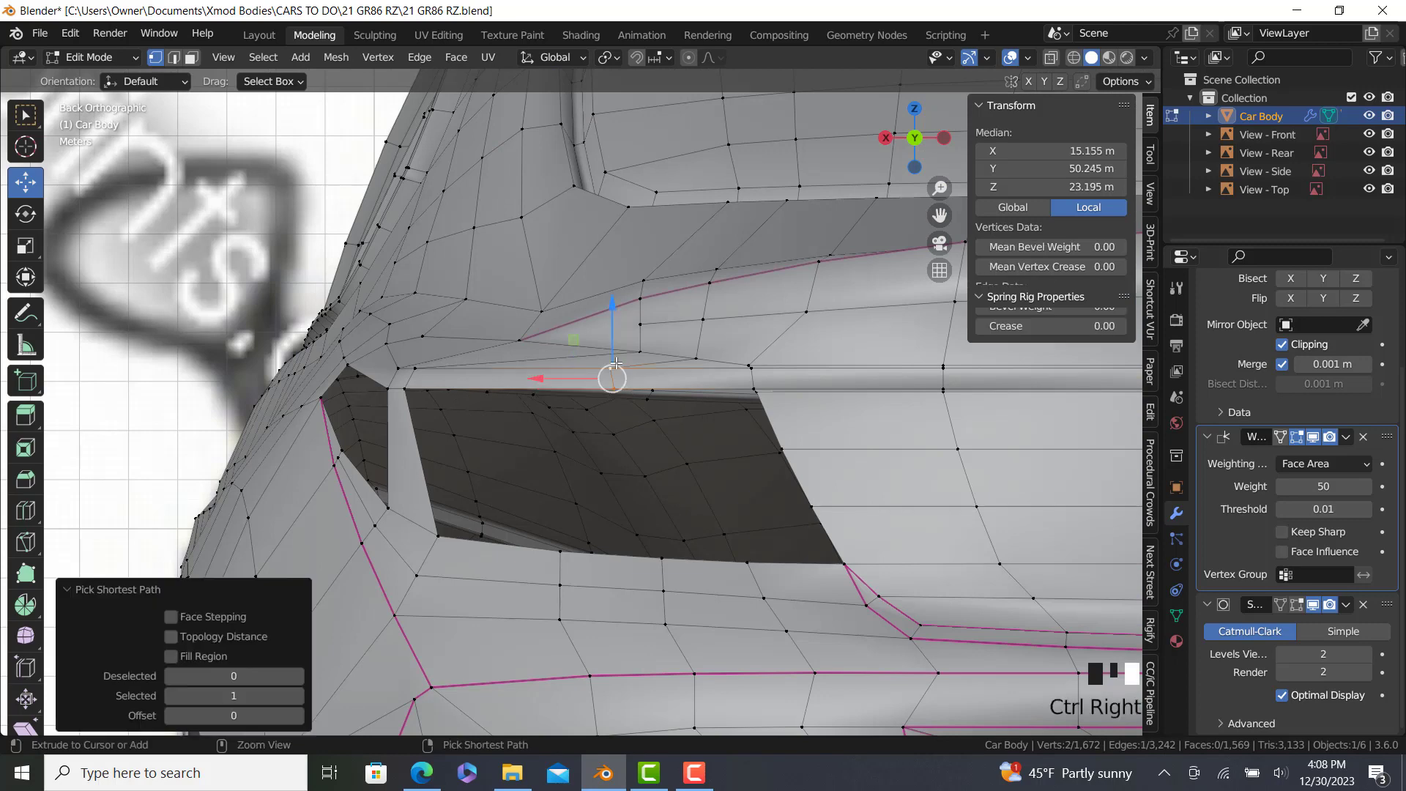
pyautogui.press('z')
pyautogui.press('g')
pyautogui.press('g')
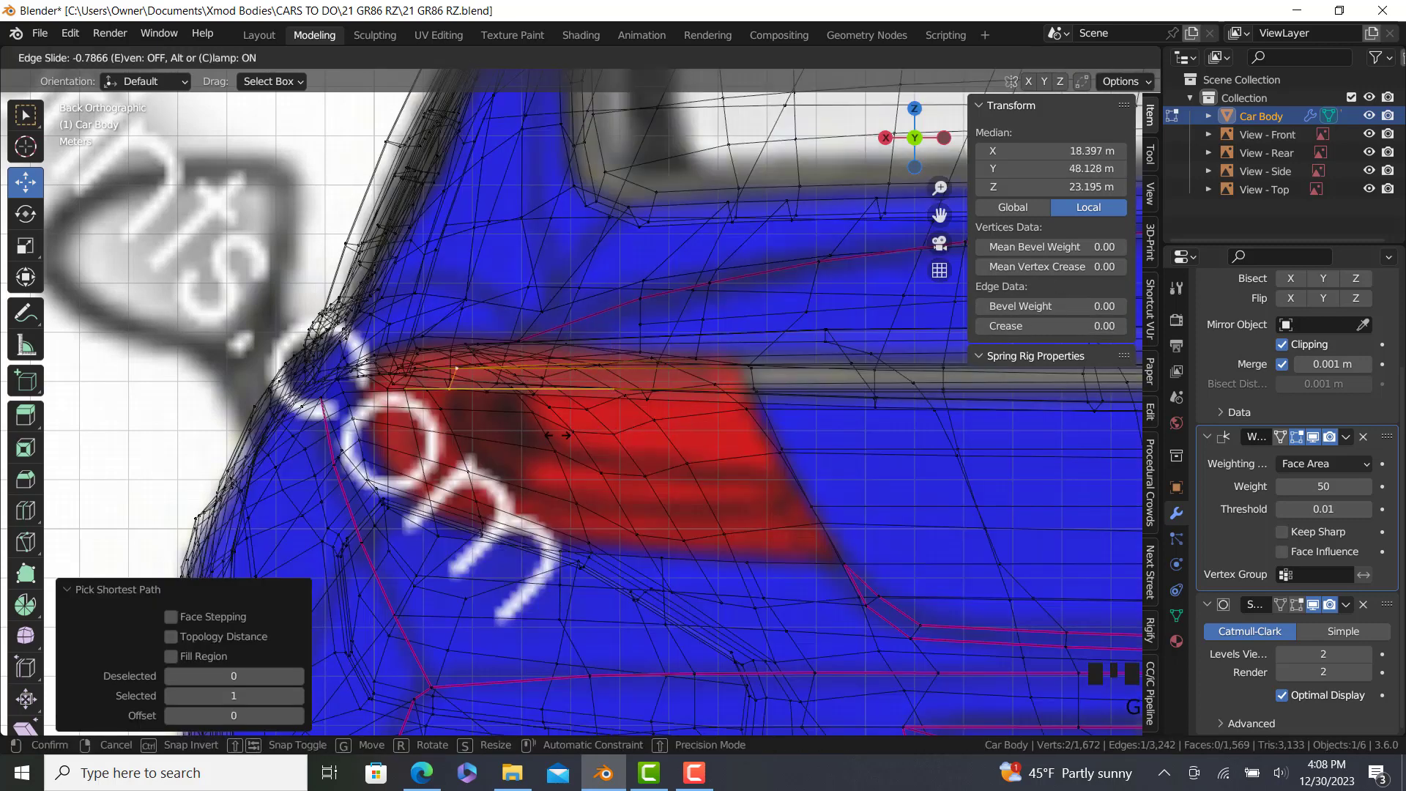
pyautogui.click(557, 435)
pyautogui.press('z')
pyautogui.rightClick(449, 389)
pyautogui.press('z')
pyautogui.press('z')
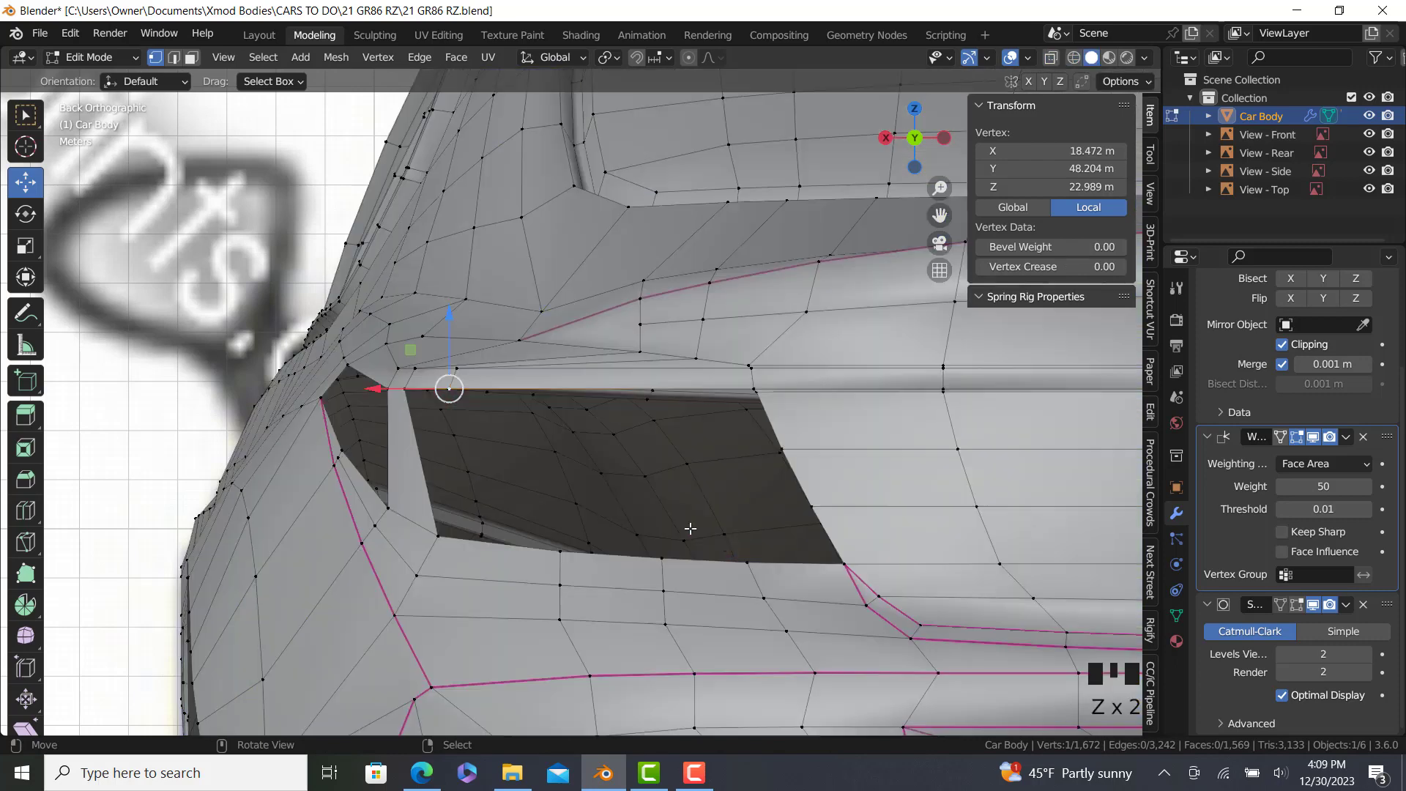
# Extrude the opening's lower edge scaled to 0.737, raise it about 1.15 m along Z, and shift it slightly forward along Y.
pyautogui.rightClick(756, 568)
pyautogui.keyDown('ctrl'); pyautogui.rightClick(435, 543); pyautogui.keyUp('ctrl')
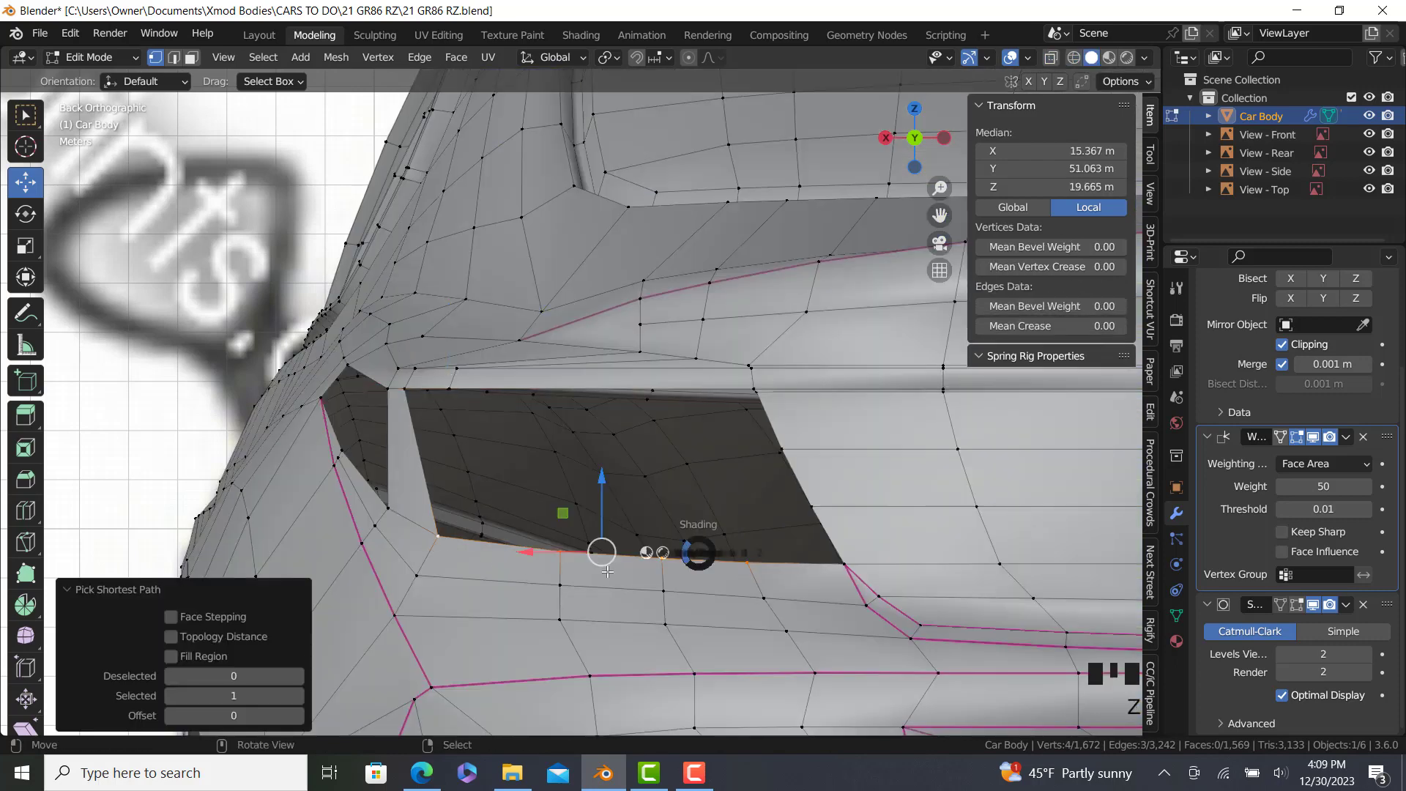
pyautogui.press('z')
pyautogui.press('g')
pyautogui.press('e')
pyautogui.press('z')
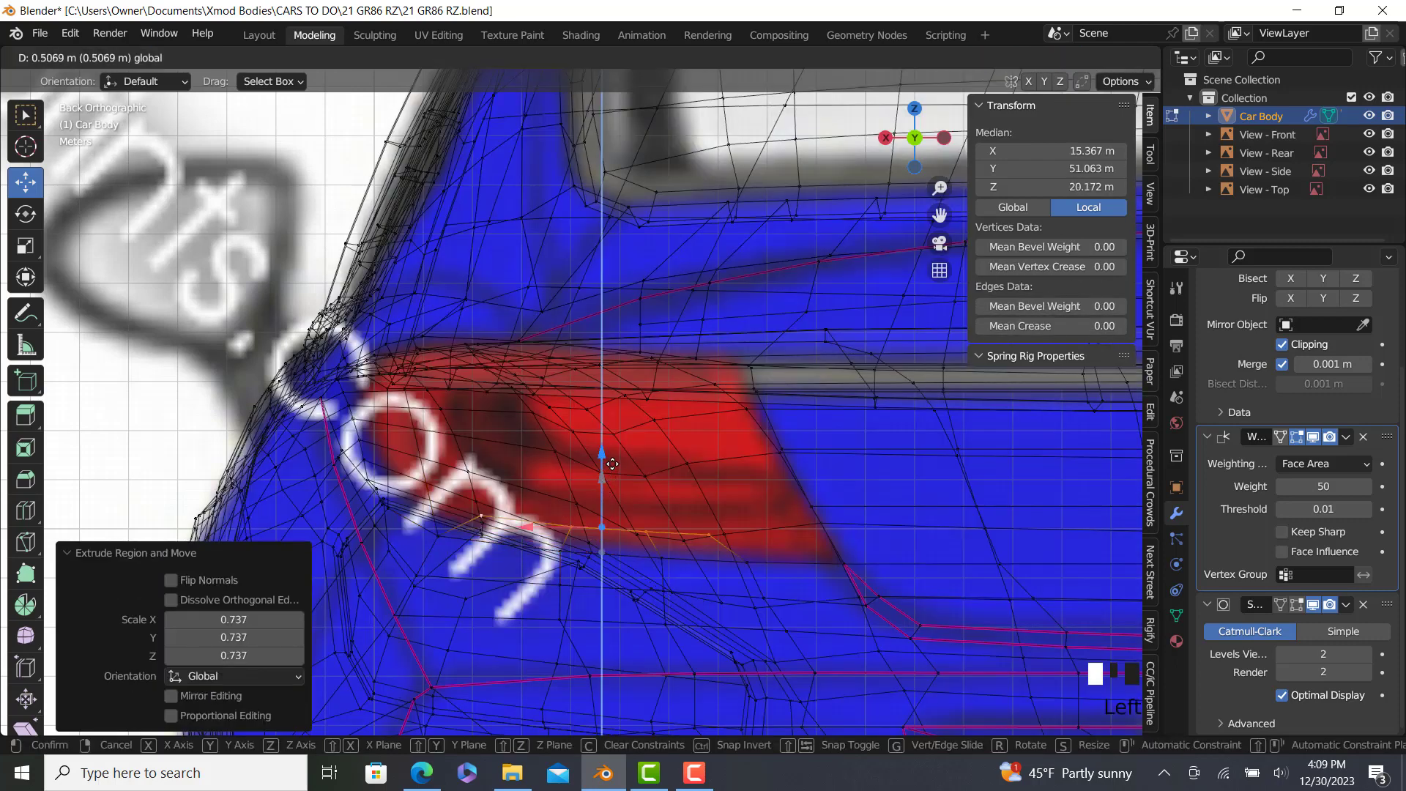
pyautogui.click(619, 441)
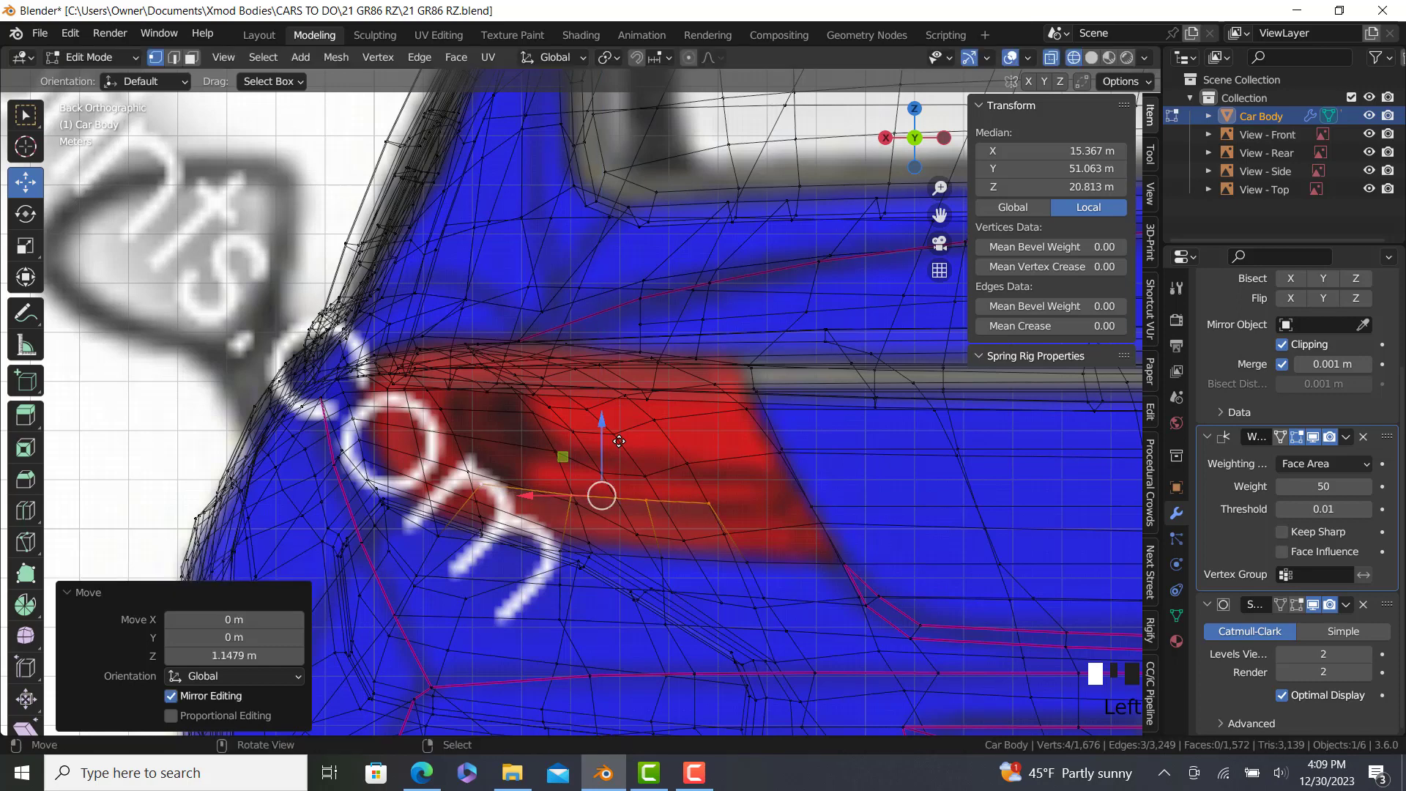
pyautogui.press('KP_3')
pyautogui.moveTo(846, 489); pyautogui.dragTo(839, 490)
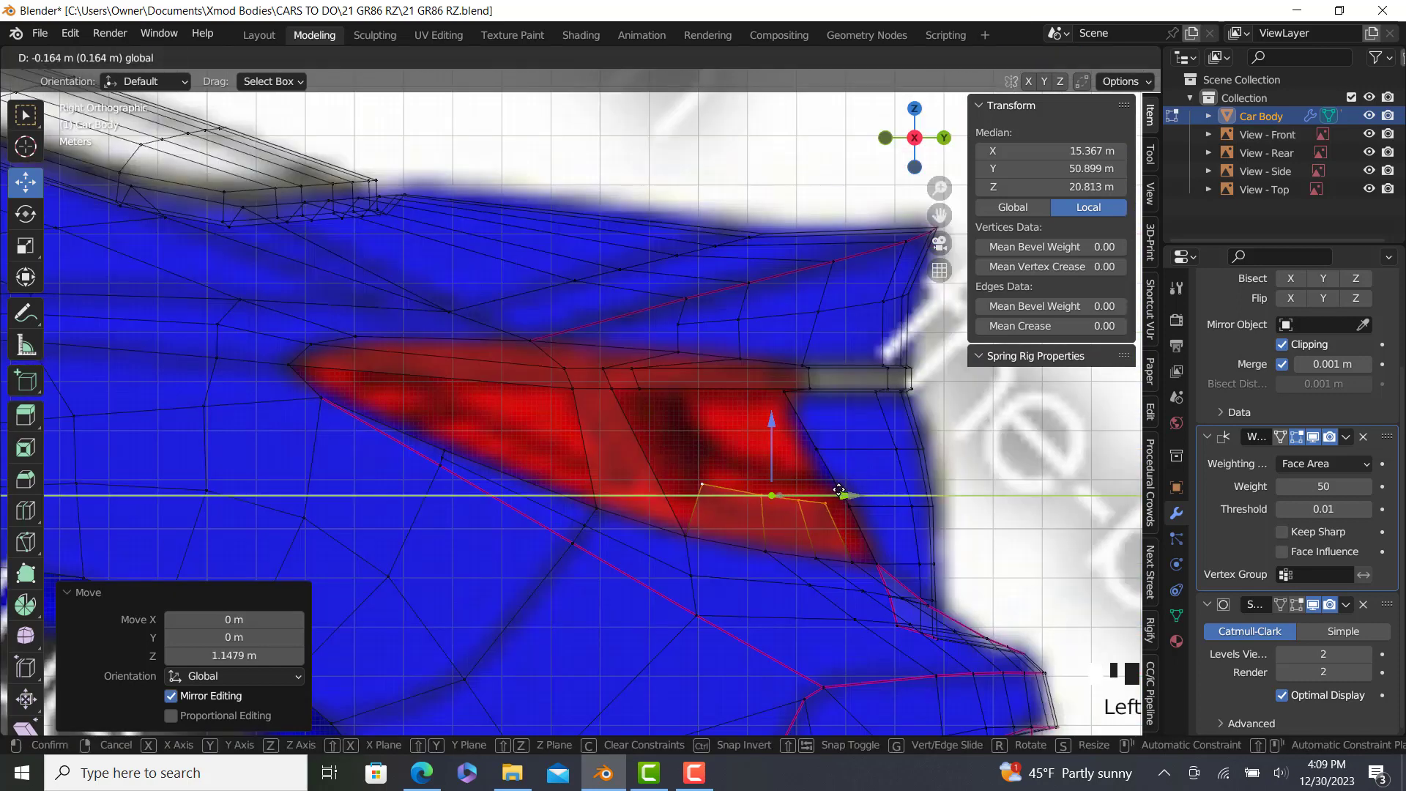
# Fill the face between the divider, strip and extruded lower panel, and nudge the panel's upper edge about -0.015 m along Y.
pyautogui.rightClick(646, 398)
pyautogui.keyDown('ctrl'); pyautogui.rightClick(688, 479); pyautogui.keyUp('ctrl')
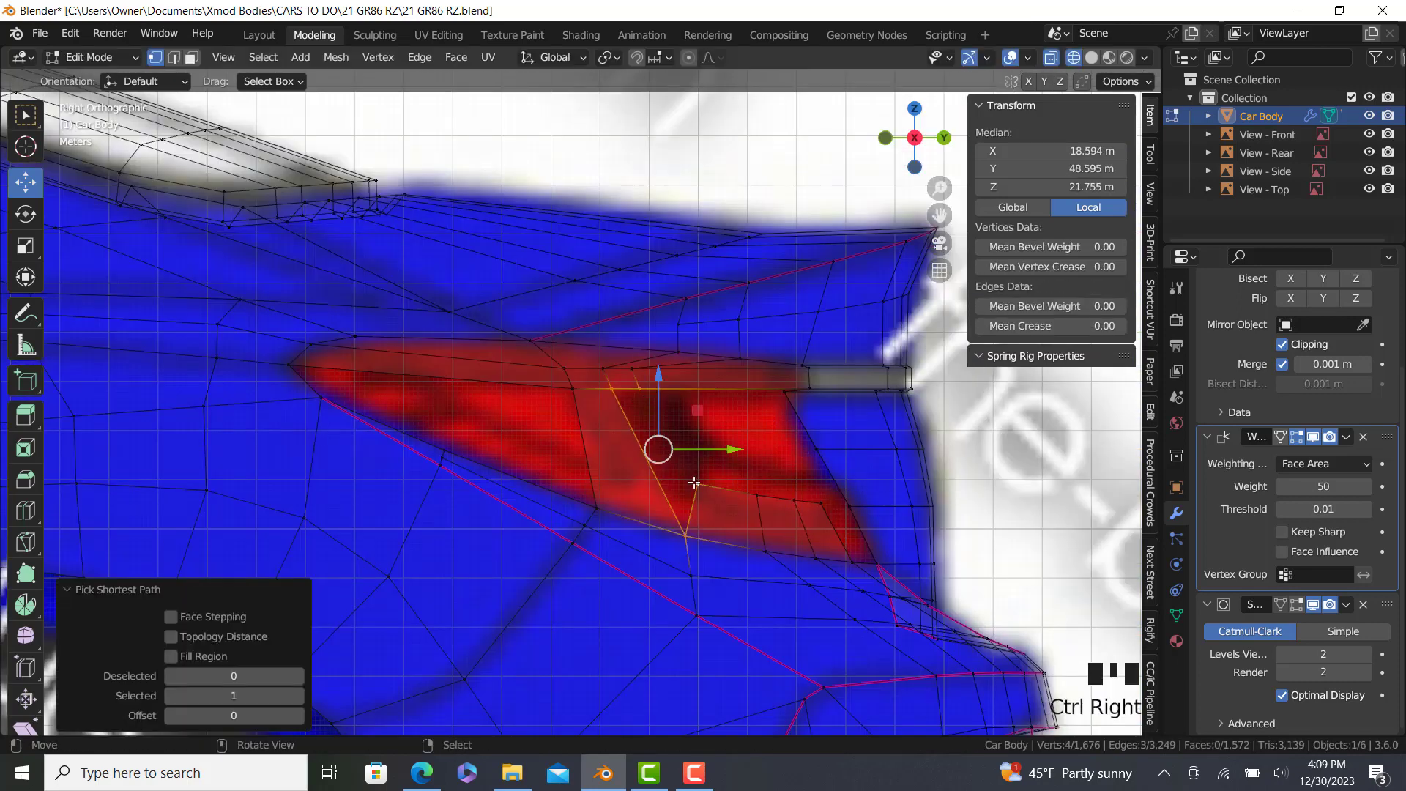
pyautogui.press('f')
pyautogui.rightClick(692, 481)
pyautogui.keyDown('ctrl'); pyautogui.rightClick(819, 501); pyautogui.keyUp('ctrl')
pyautogui.moveTo(841, 491); pyautogui.dragTo(839, 491)
# Return to solid shading, fill a face between the lower panel's inner end and the opening's slanted edge, and preview the smoothed body.
pyautogui.press('z')
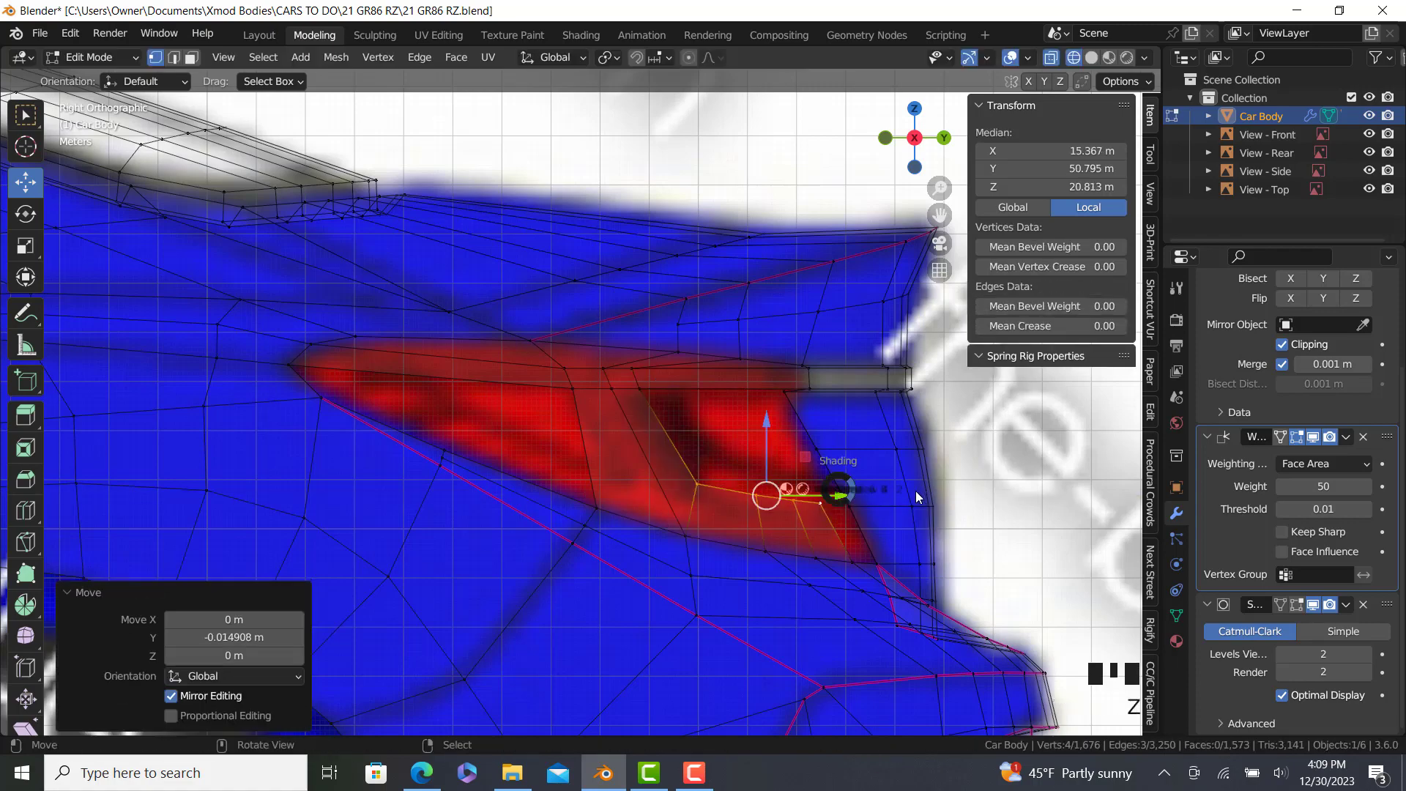
pyautogui.click(915, 490)
pyautogui.rightClick(839, 506)
pyautogui.keyDown('ctrl'); pyautogui.rightClick(824, 502); pyautogui.keyUp('ctrl')
pyautogui.press('f')
pyautogui.rightClick(820, 504)
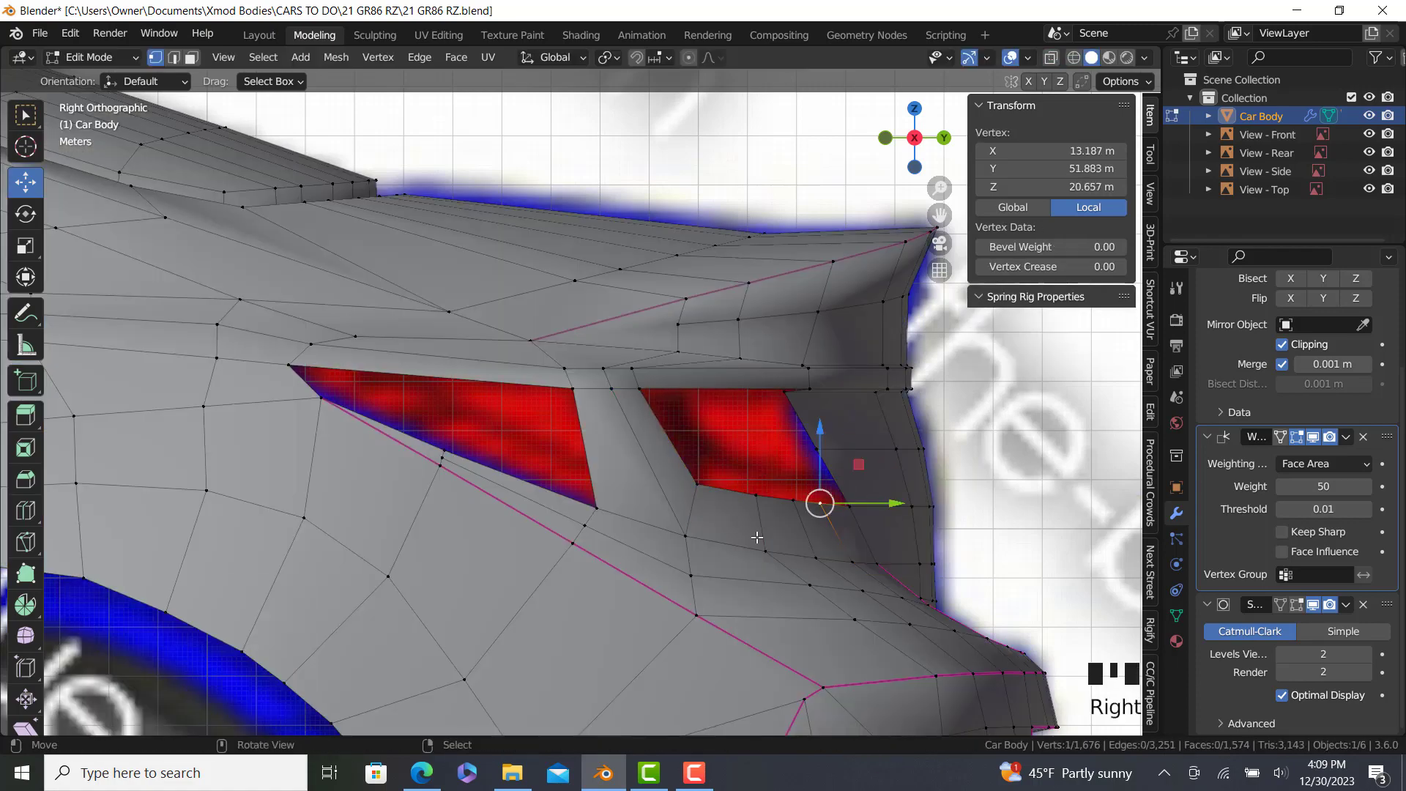
pyautogui.moveTo(756, 537); pyautogui.dragTo(611, 546, button='middle')
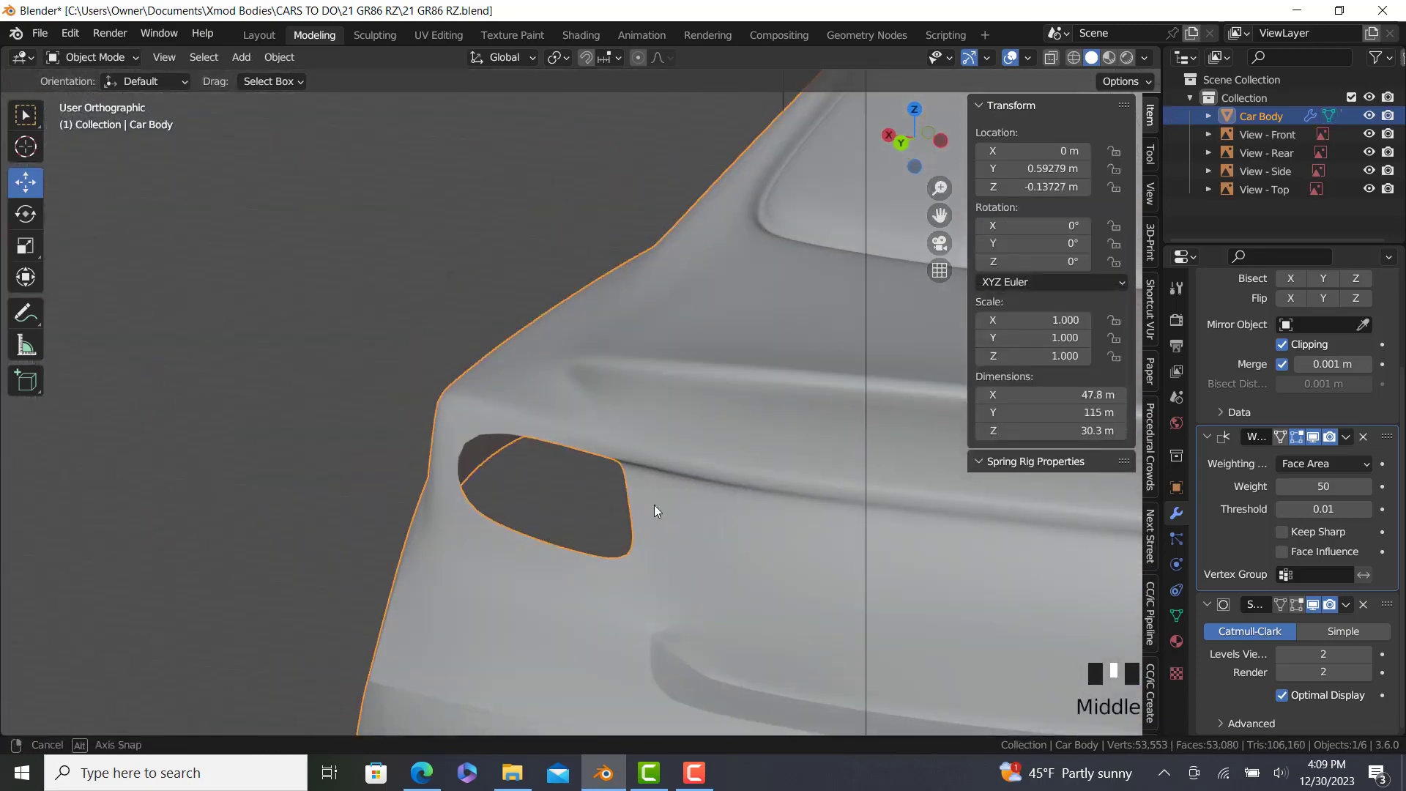
# Extrude the boundary loop of the rear-facing taillight opening, scaling the new loop inward to about 0.90 against the rear reference.
pyautogui.press('Tab')
pyautogui.scroll(1, 674, 549)
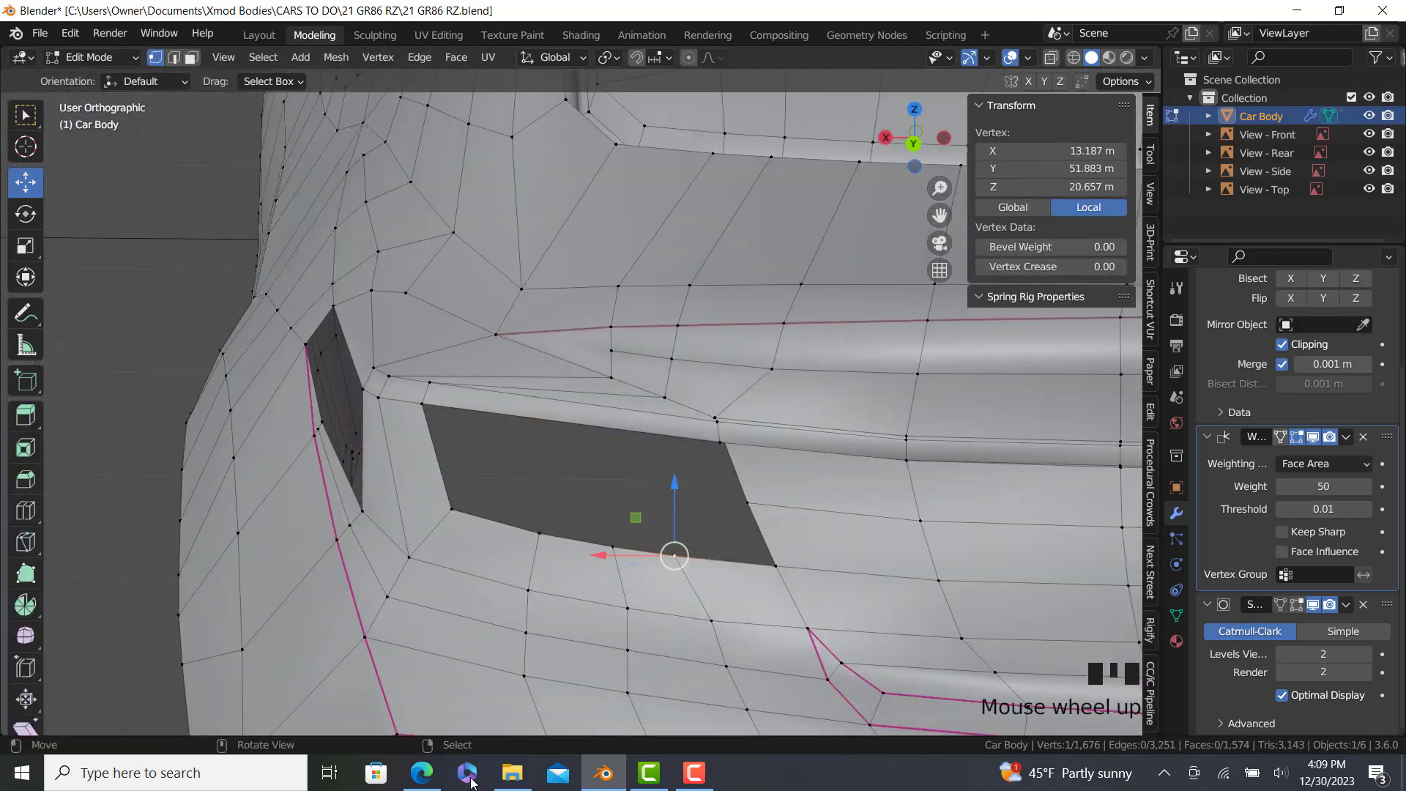
pyautogui.click(423, 774)
pyautogui.click(425, 783)
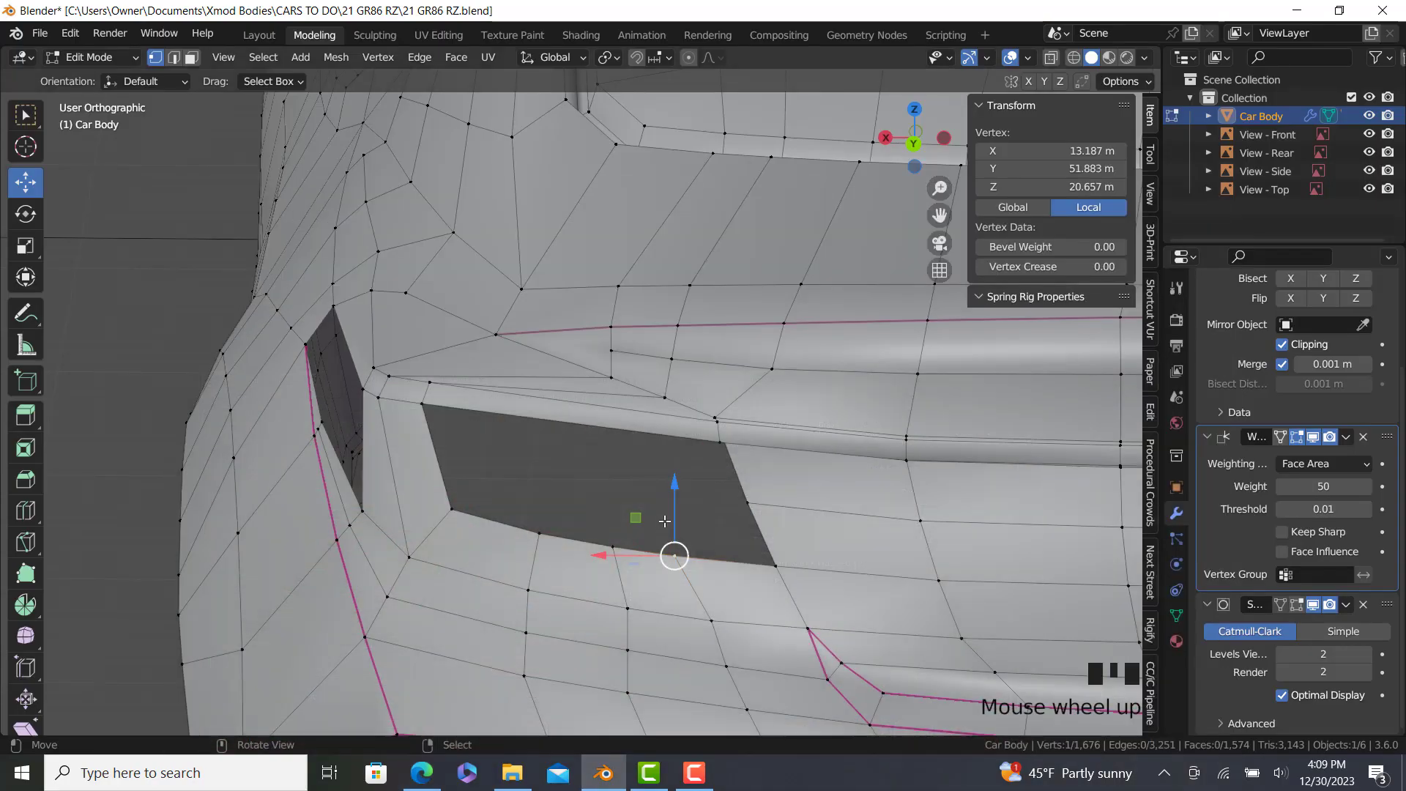
pyautogui.moveTo(737, 469); pyautogui.dragTo(815, 561, button='middle')
pyautogui.scroll(3, 725, 372)
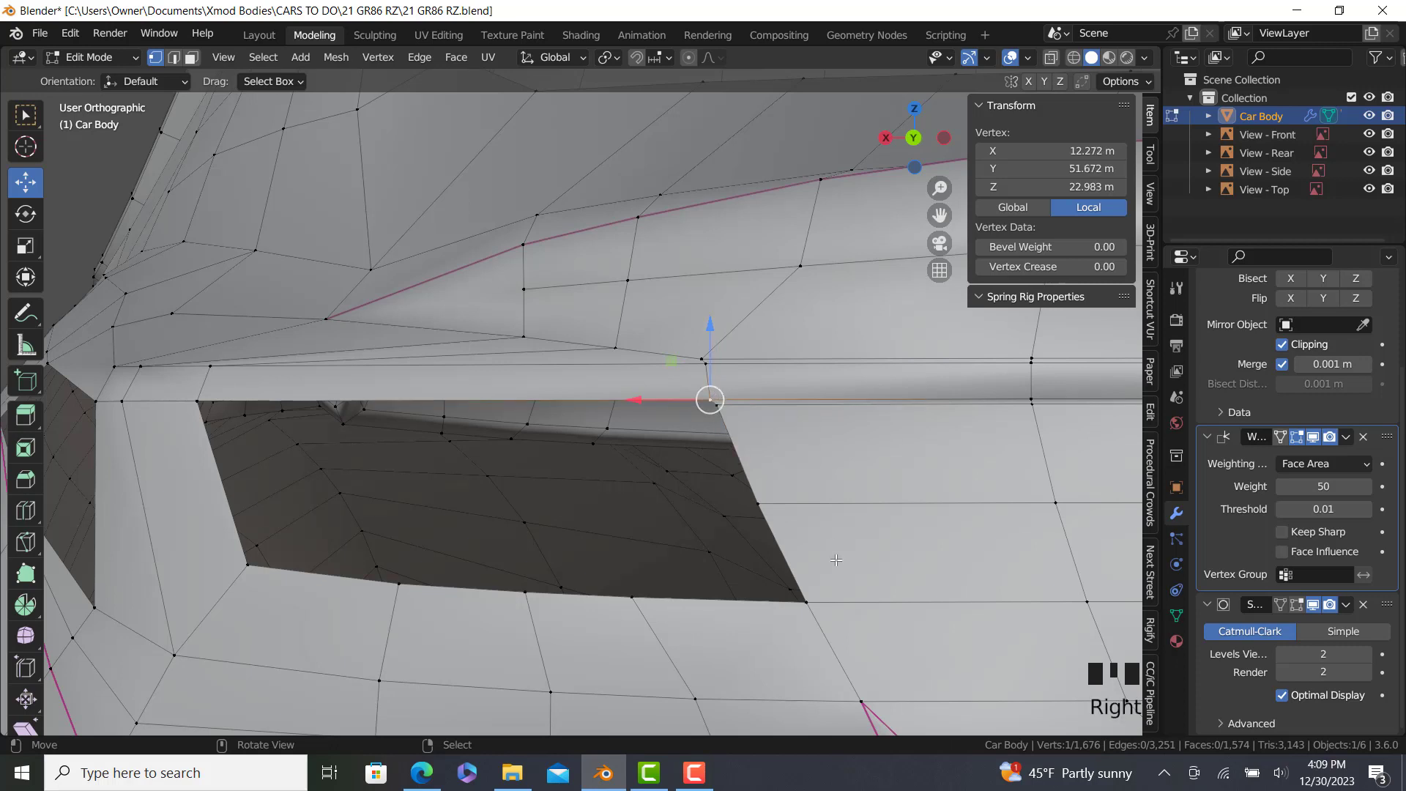
pyautogui.keyDown('ctrl'); pyautogui.rightClick(816, 614); pyautogui.keyUp('ctrl')
pyautogui.keyDown('ctrl'); pyautogui.rightClick(207, 401); pyautogui.keyUp('ctrl')
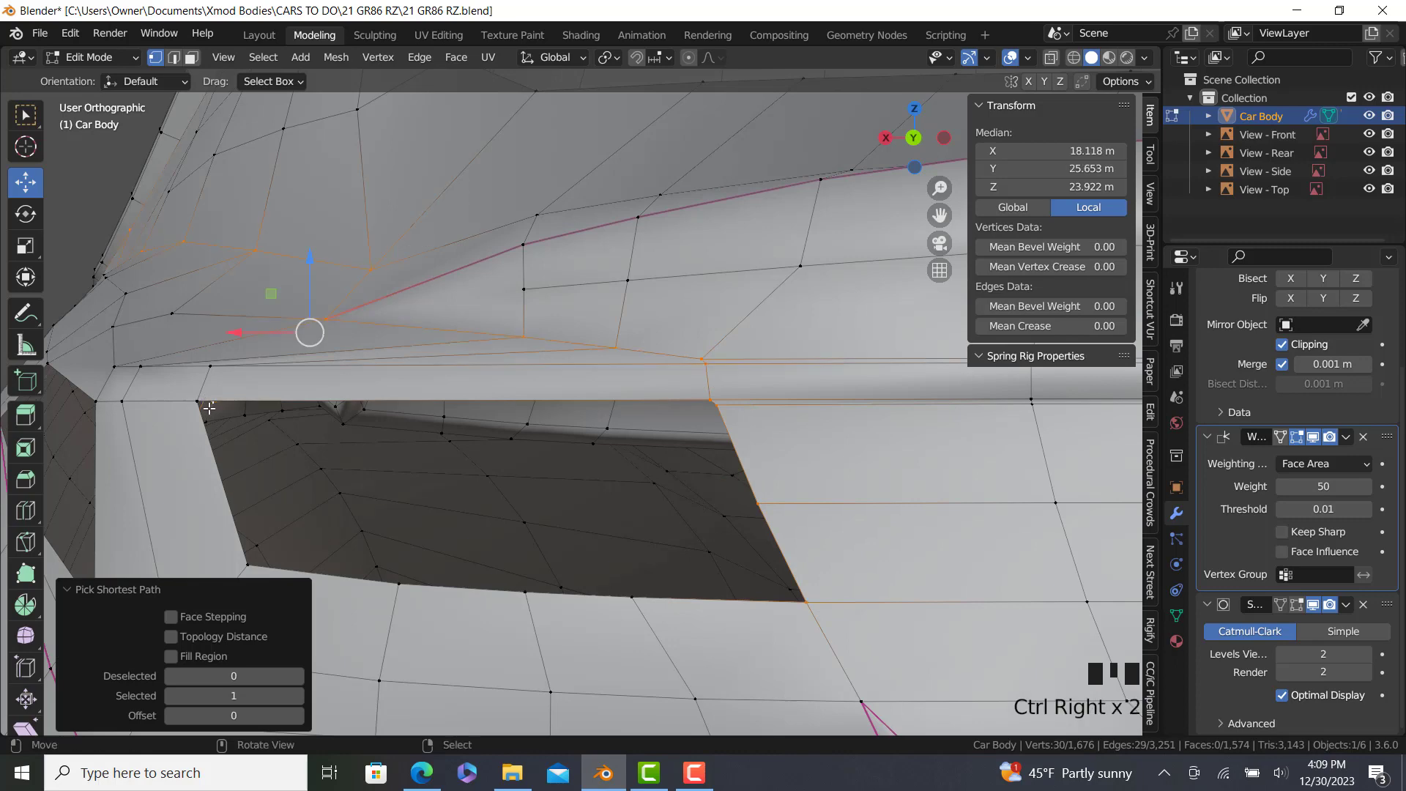
pyautogui.scroll(-1, 207, 403)
pyautogui.hotkey('ctrl', 'z')
pyautogui.keyDown('ctrl'); pyautogui.rightClick(240, 548); pyautogui.keyUp('ctrl')
pyautogui.keyDown('ctrl'); pyautogui.rightClick(205, 402); pyautogui.keyUp('ctrl')
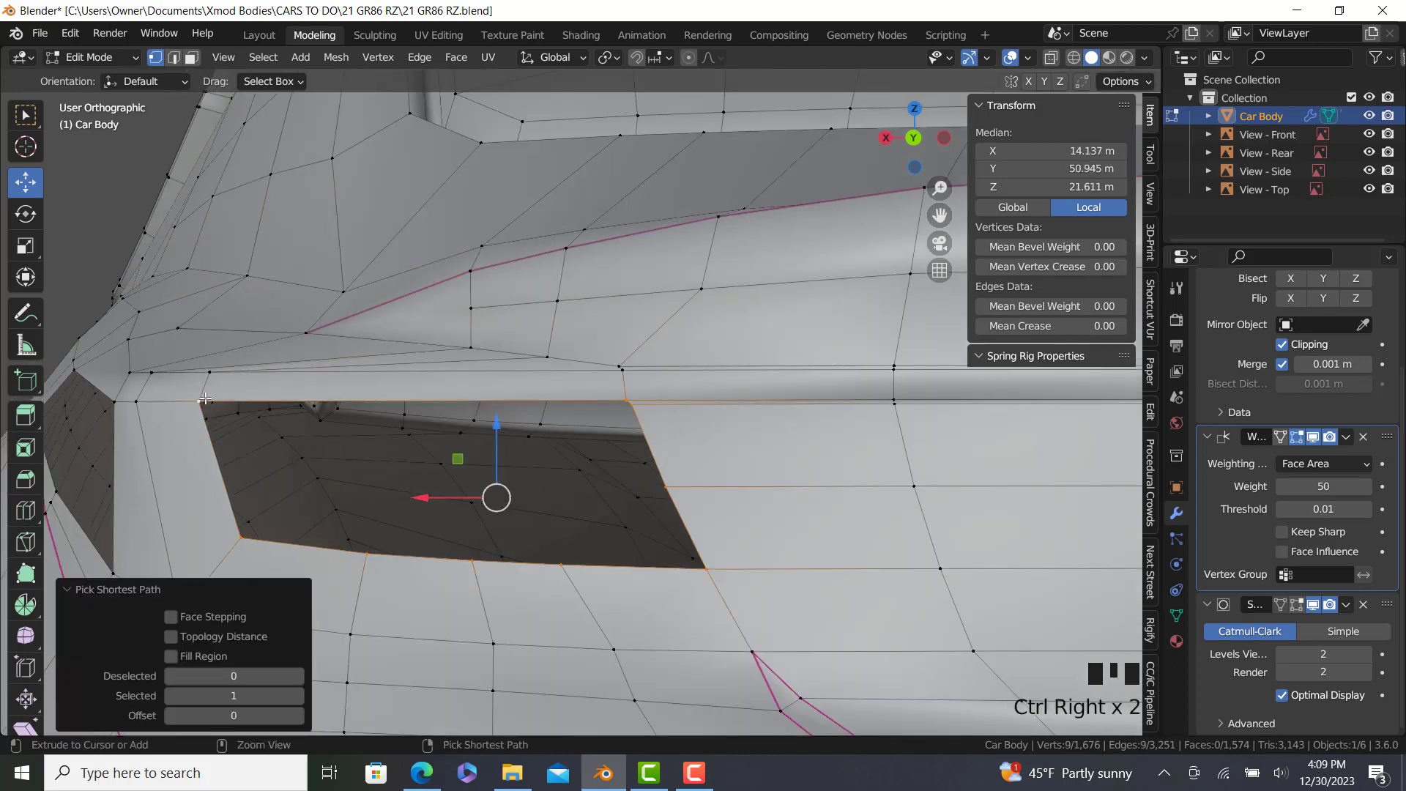
pyautogui.press('KP_9')
pyautogui.hotkey('shift', 'z')
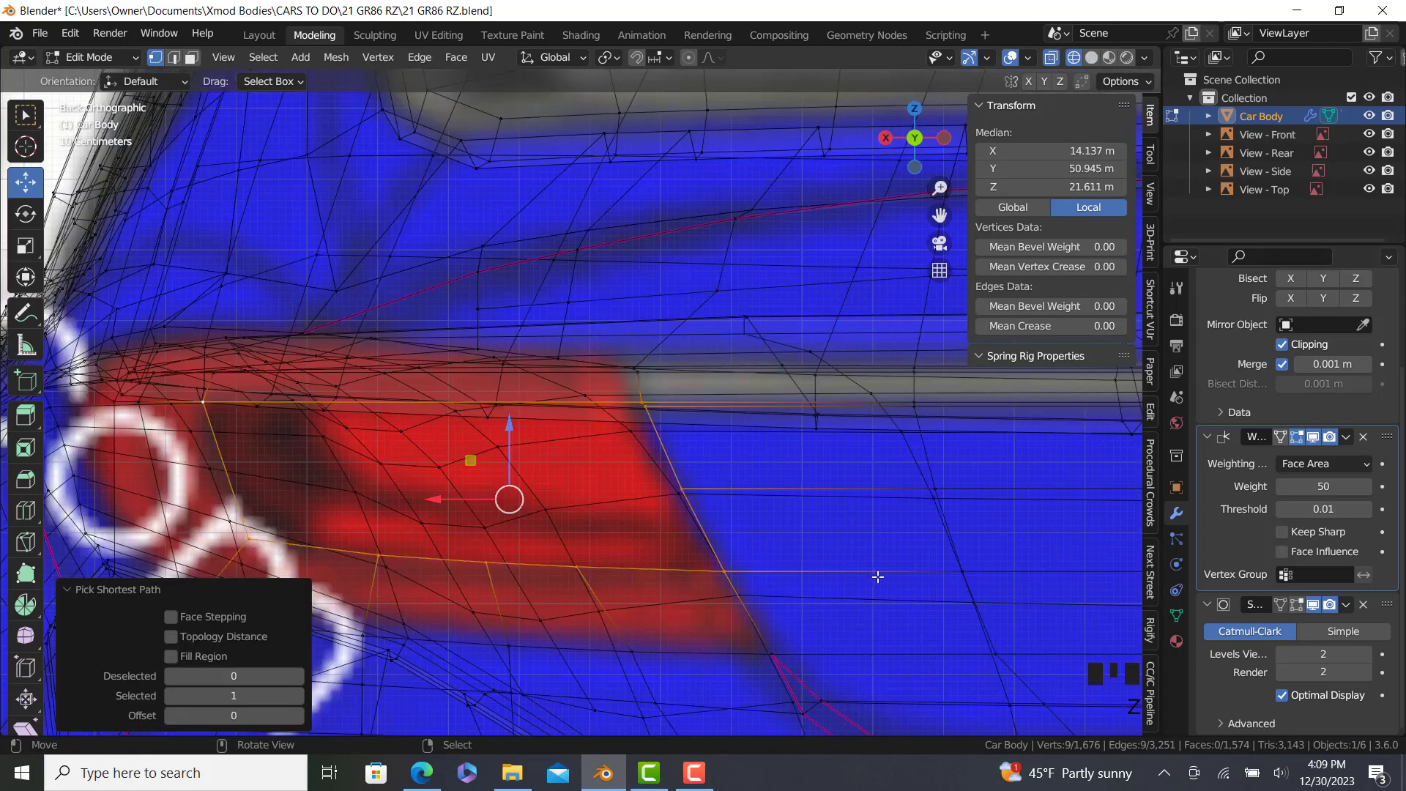
pyautogui.press('e')
pyautogui.press('s')
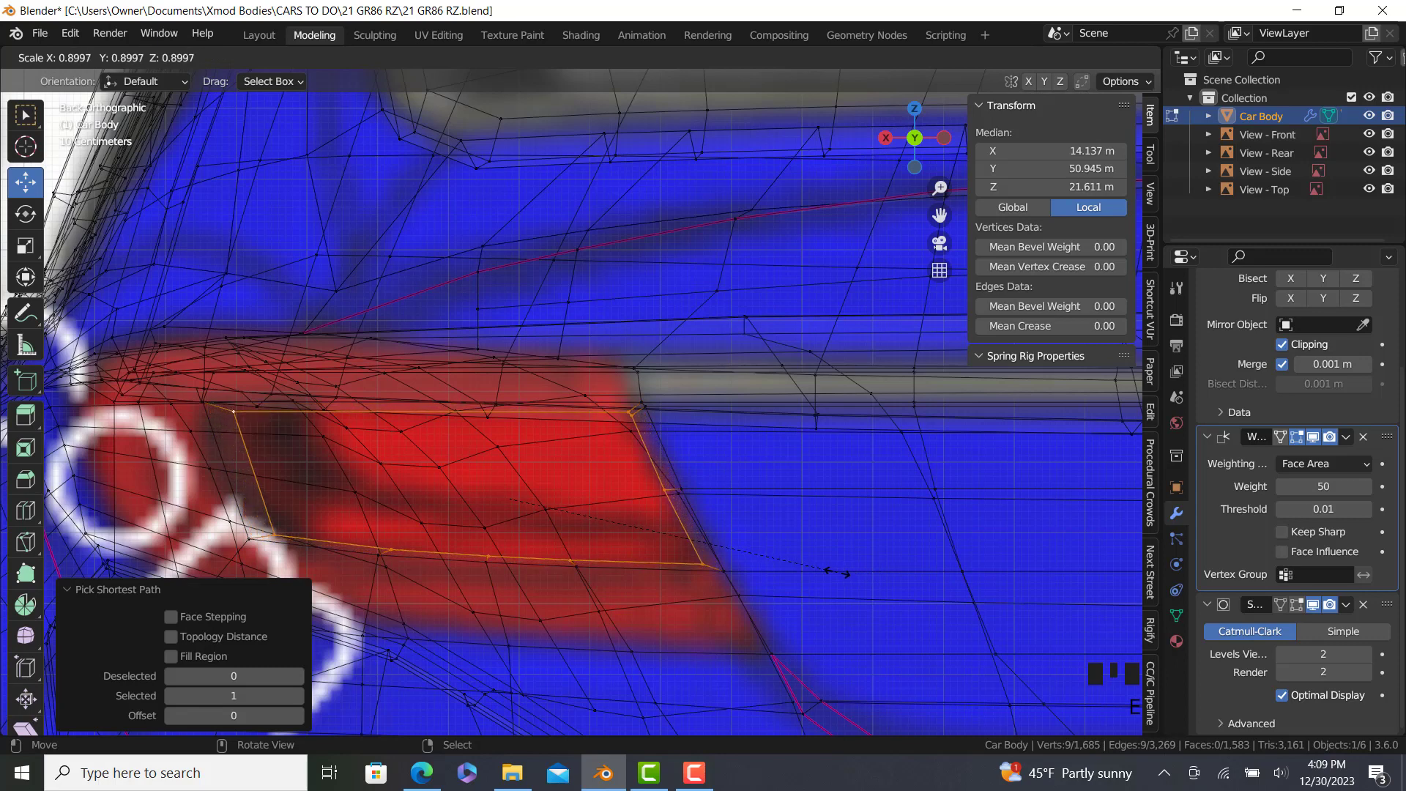
pyautogui.click(837, 572)
# Scale the extruded taillight loop to 0.979 along Z and raise it about 0.021 m.
pyautogui.press('s')
pyautogui.press('z')
pyautogui.click(830, 571)
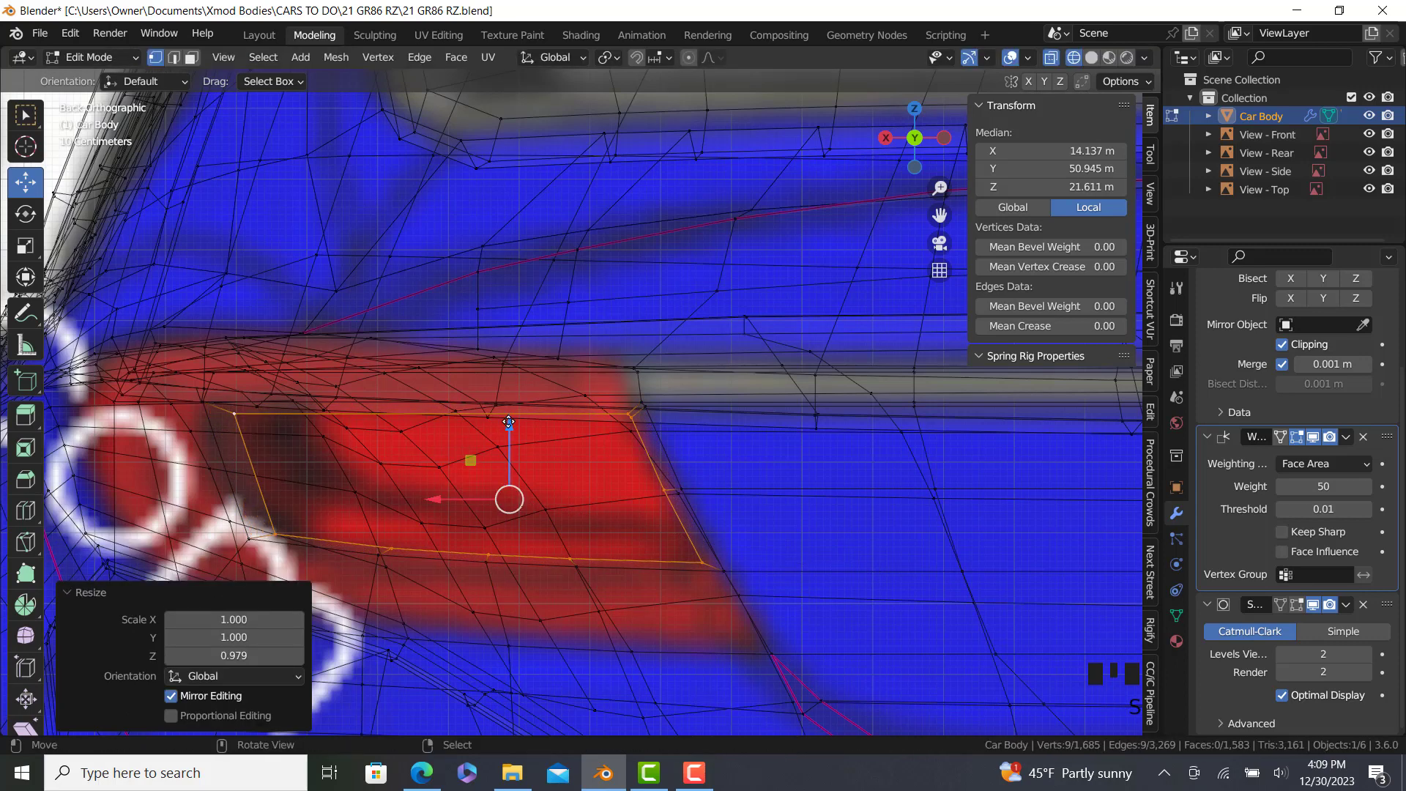
pyautogui.moveTo(508, 422); pyautogui.dragTo(556, 417)
# Shift the extruded loop forward along Y in the side view, and adjust its upper-edge vertex near the inner corner along Y.
pyautogui.hotkey('shift', 'z')
pyautogui.press('KP_3')
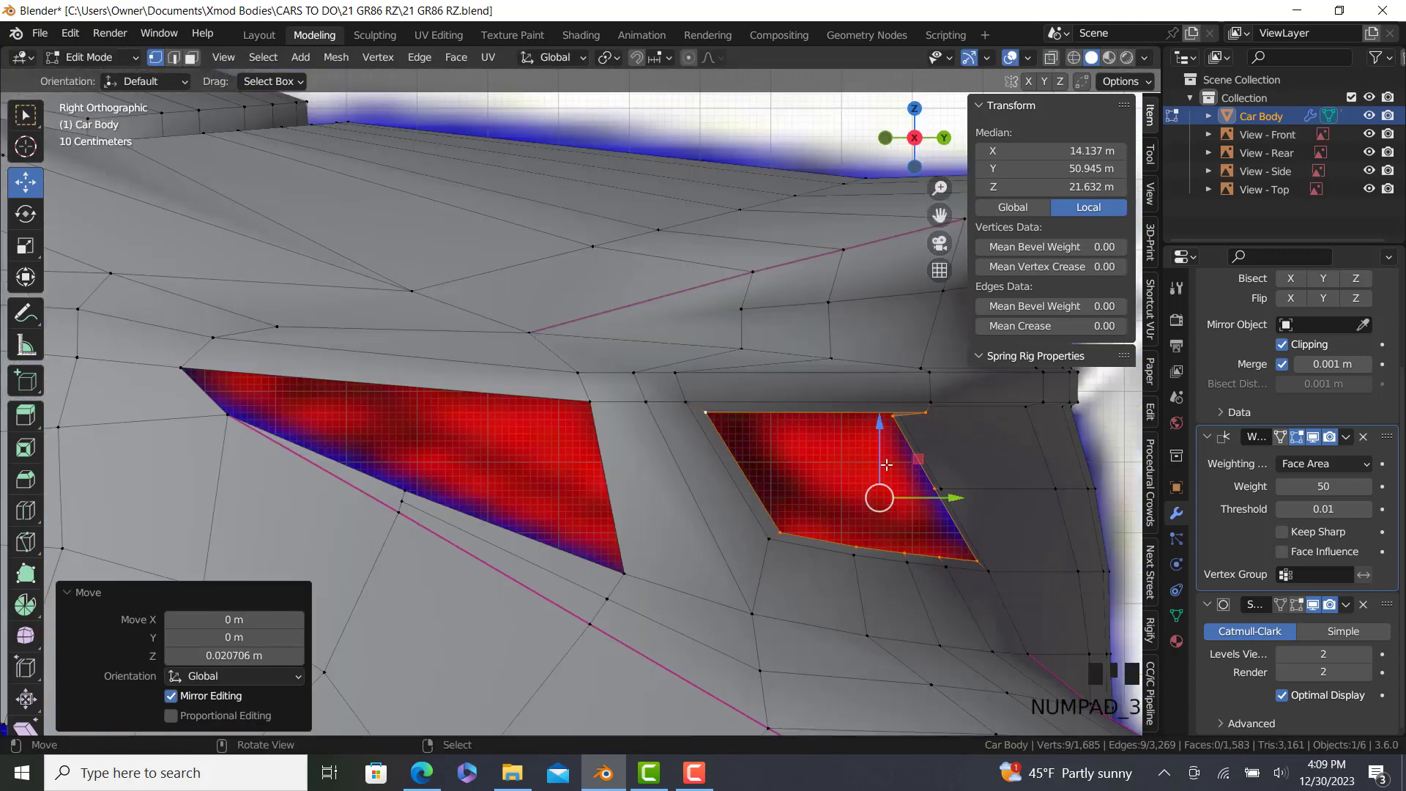
pyautogui.moveTo(960, 494); pyautogui.dragTo(934, 491)
pyautogui.rightClick(913, 411)
pyautogui.moveTo(947, 414); pyautogui.dragTo(864, 410)
pyautogui.moveTo(863, 411); pyautogui.dragTo(857, 433, button='middle')
pyautogui.moveTo(930, 432); pyautogui.dragTo(935, 426)
pyautogui.moveTo(935, 427); pyautogui.dragTo(719, 273, button='middle')
# Slide the upper-edge vertex away from the inner corner toward the edge's middle, and move it about 0.13 m along Y.
pyautogui.press('g')
pyautogui.press('g')
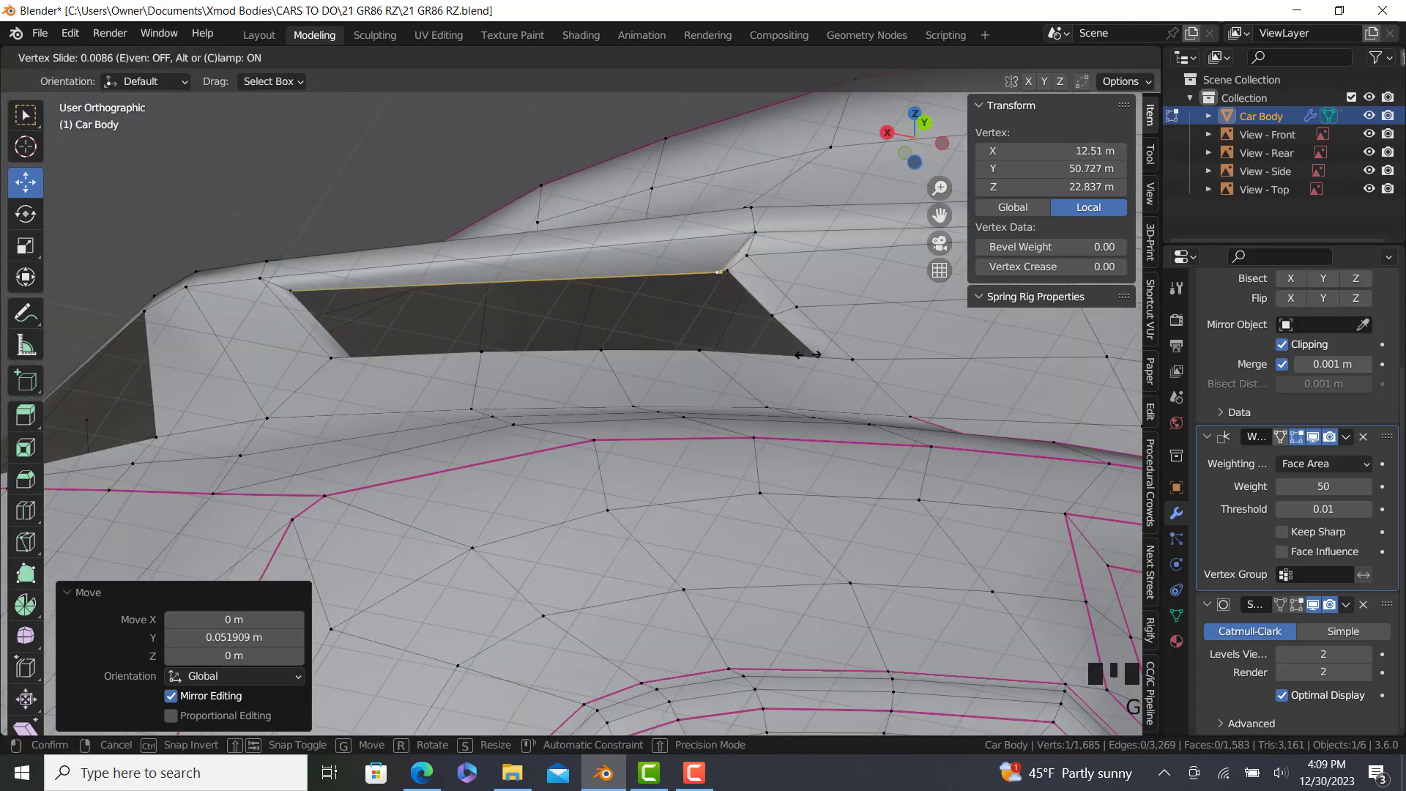
pyautogui.click(626, 376)
pyautogui.press('g')
pyautogui.press('g')
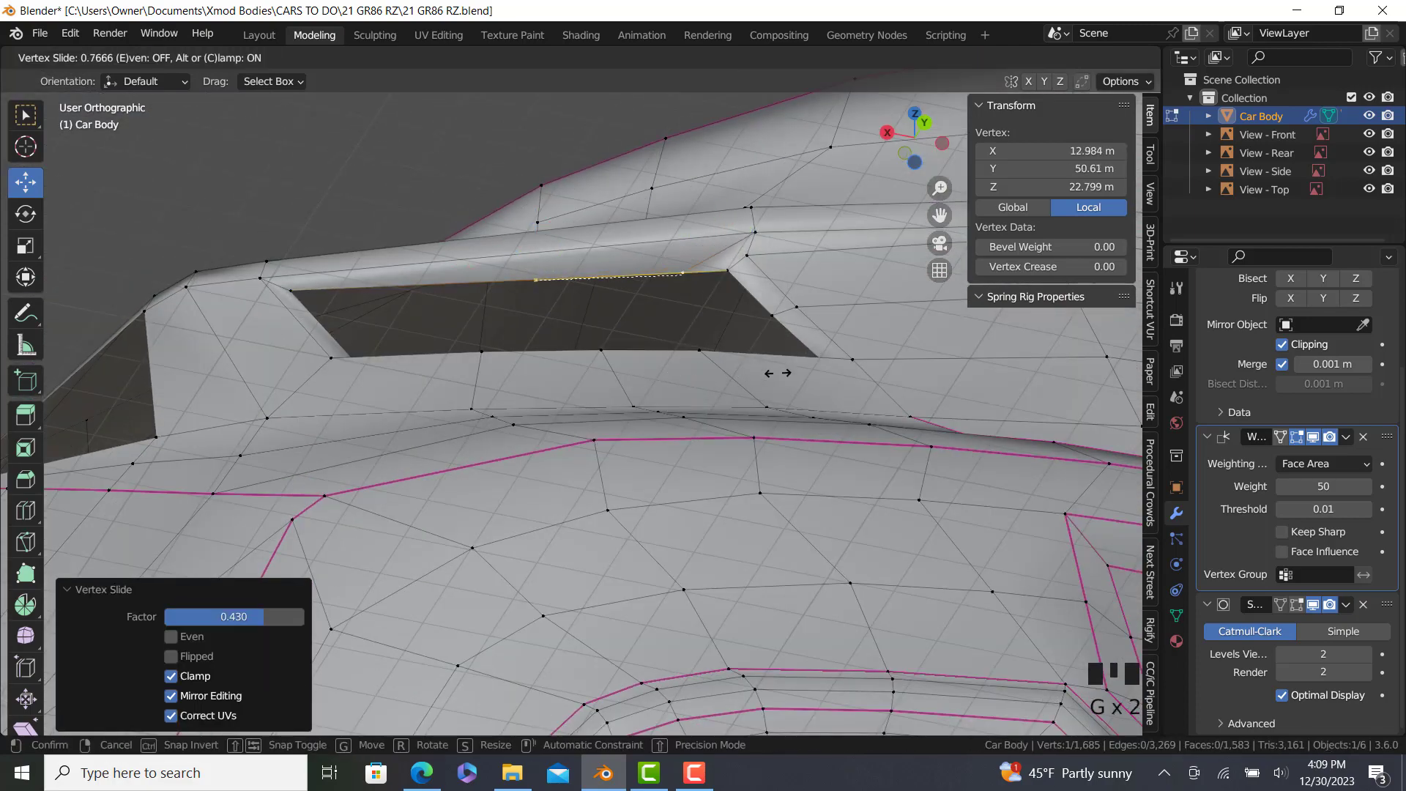
pyautogui.click(644, 388)
pyautogui.moveTo(579, 271); pyautogui.dragTo(821, 291, button='middle')
pyautogui.moveTo(848, 308); pyautogui.dragTo(859, 309)
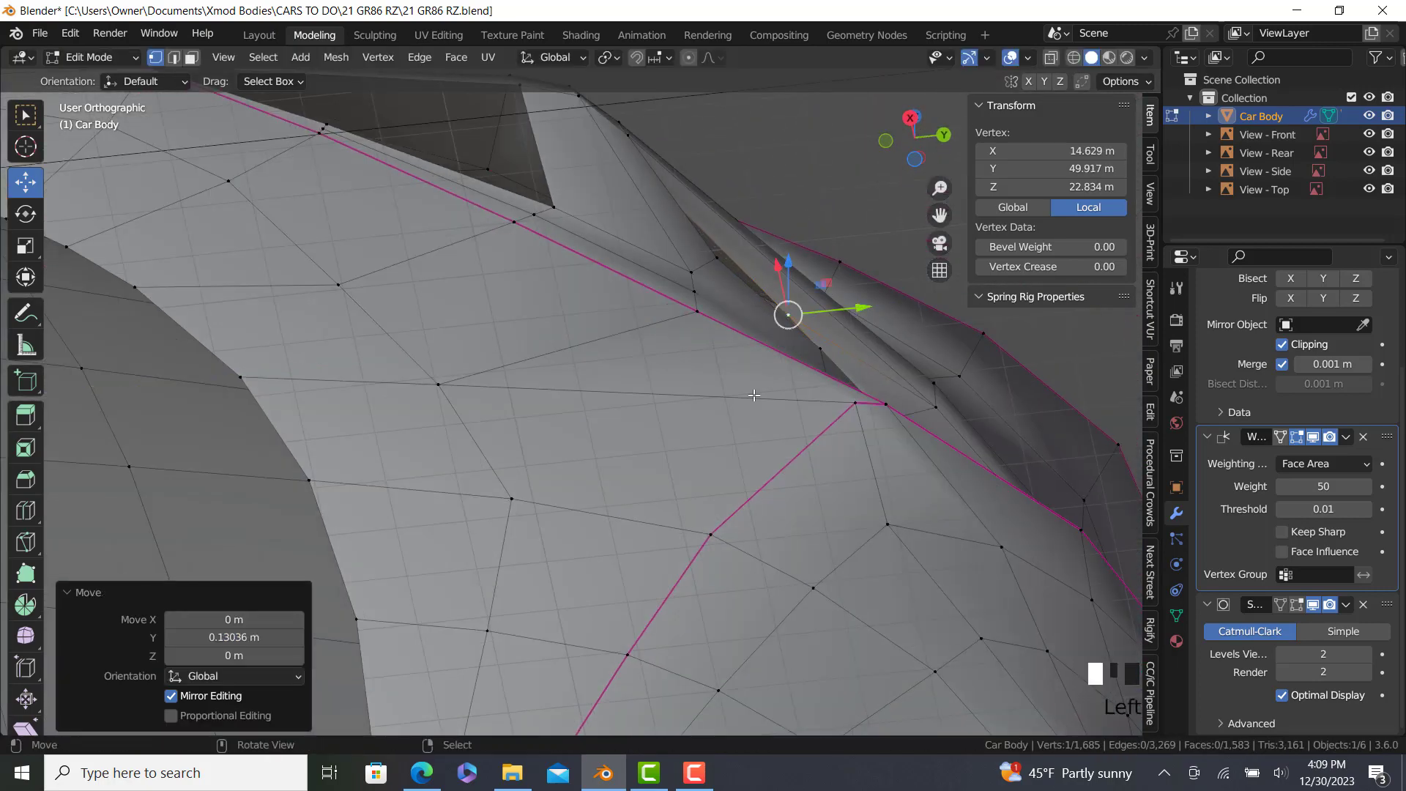
# Try to close the recessed taillight loop with Grid Fill.
pyautogui.moveTo(754, 396); pyautogui.dragTo(583, 433, button='middle')
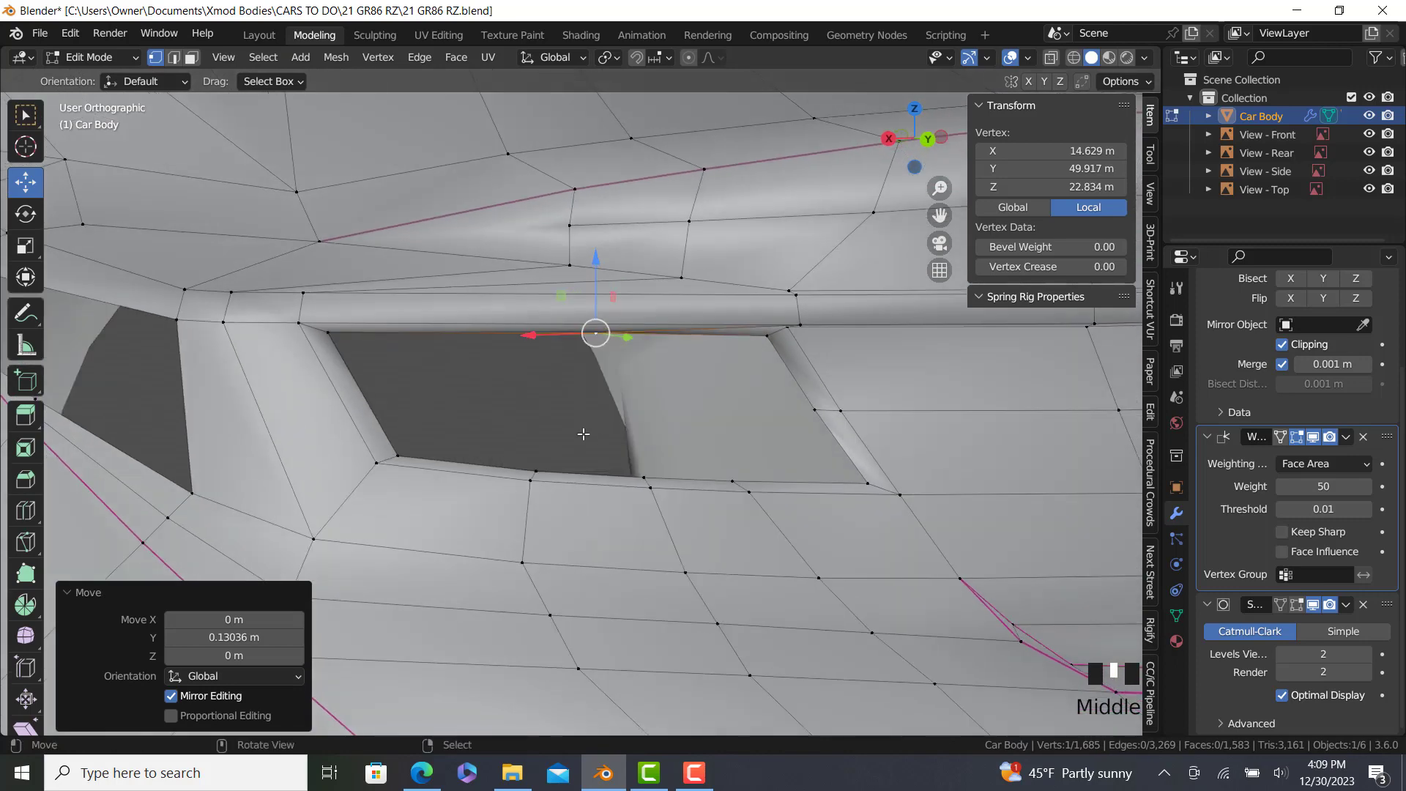
pyautogui.keyDown('ctrl'); pyautogui.rightClick(396, 444); pyautogui.keyUp('ctrl')
pyautogui.keyDown('ctrl'); pyautogui.rightClick(813, 408); pyautogui.keyUp('ctrl')
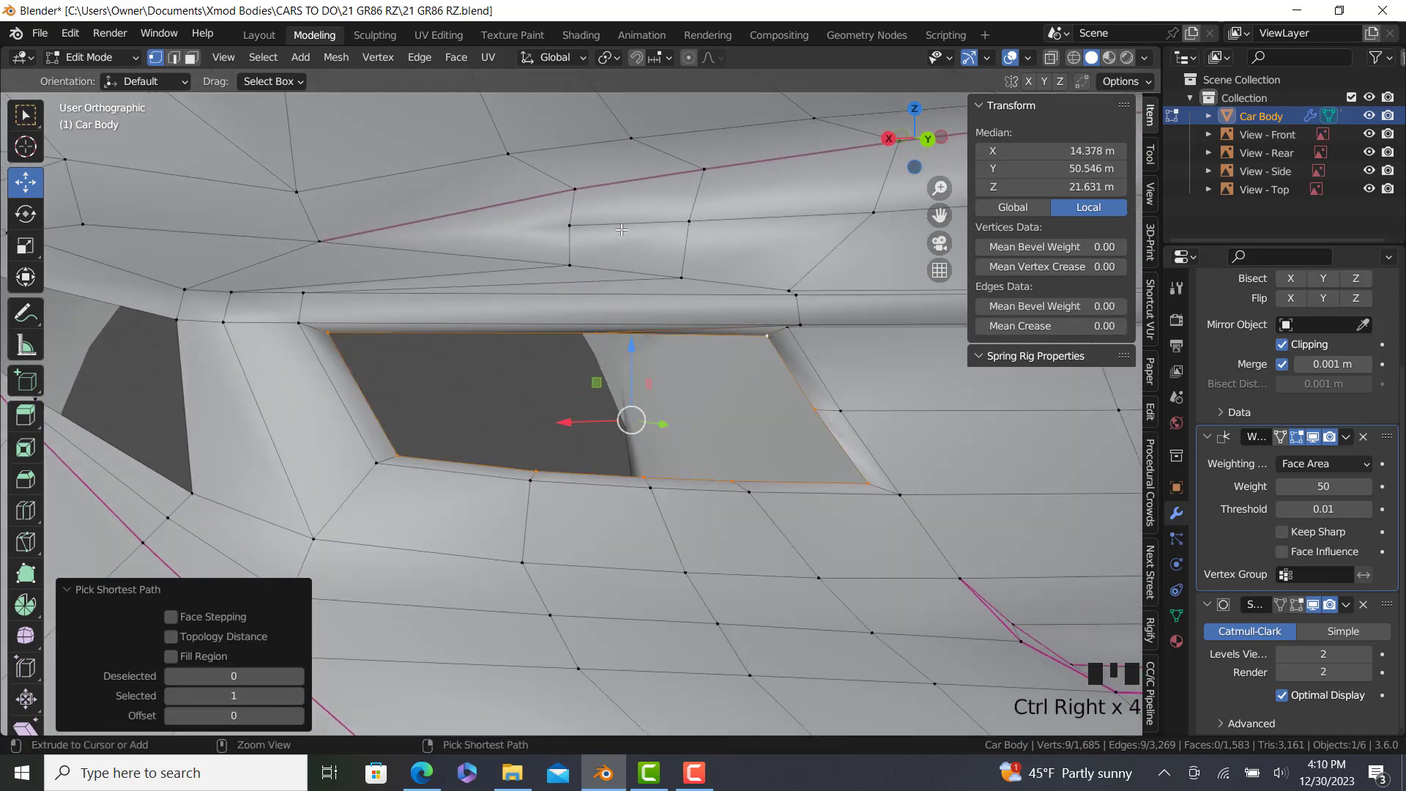
pyautogui.click(466, 63)
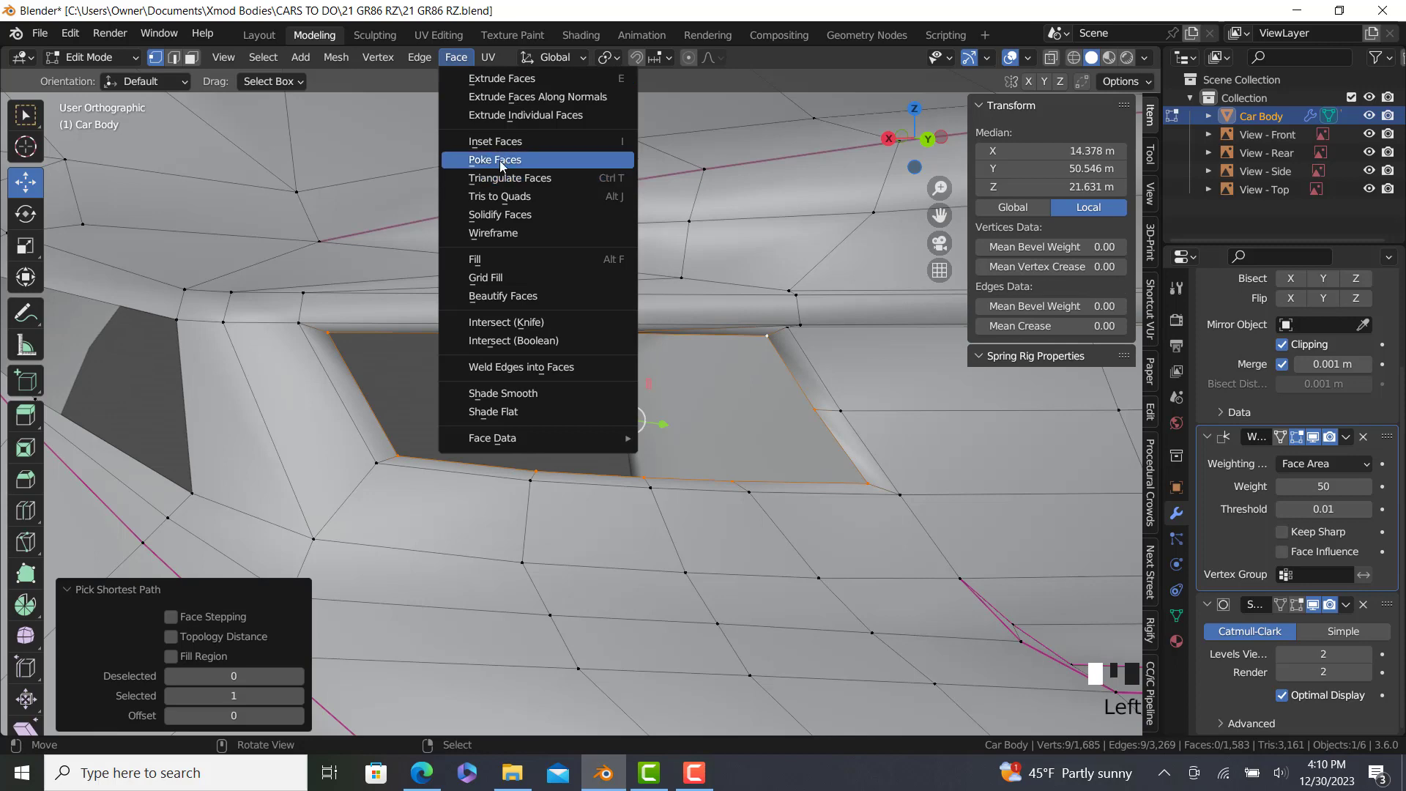
pyautogui.click(503, 279)
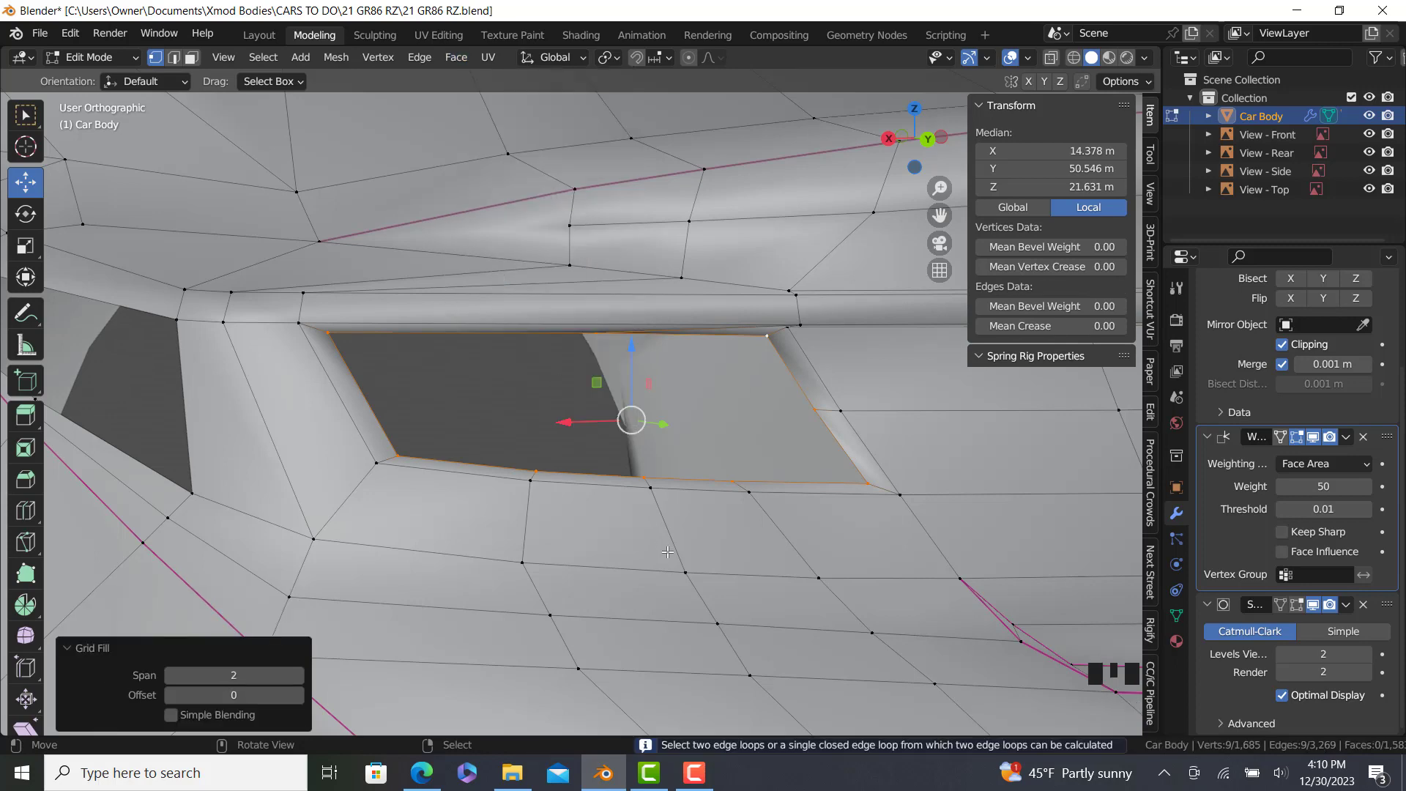
# Fill the outer end of the recessed opening with a face reaching from the upper middle vertex to the first lower-edge vertex.
pyautogui.moveTo(667, 553); pyautogui.dragTo(648, 554, button='middle')
pyautogui.moveTo(615, 474); pyautogui.dragTo(555, 375, button='middle')
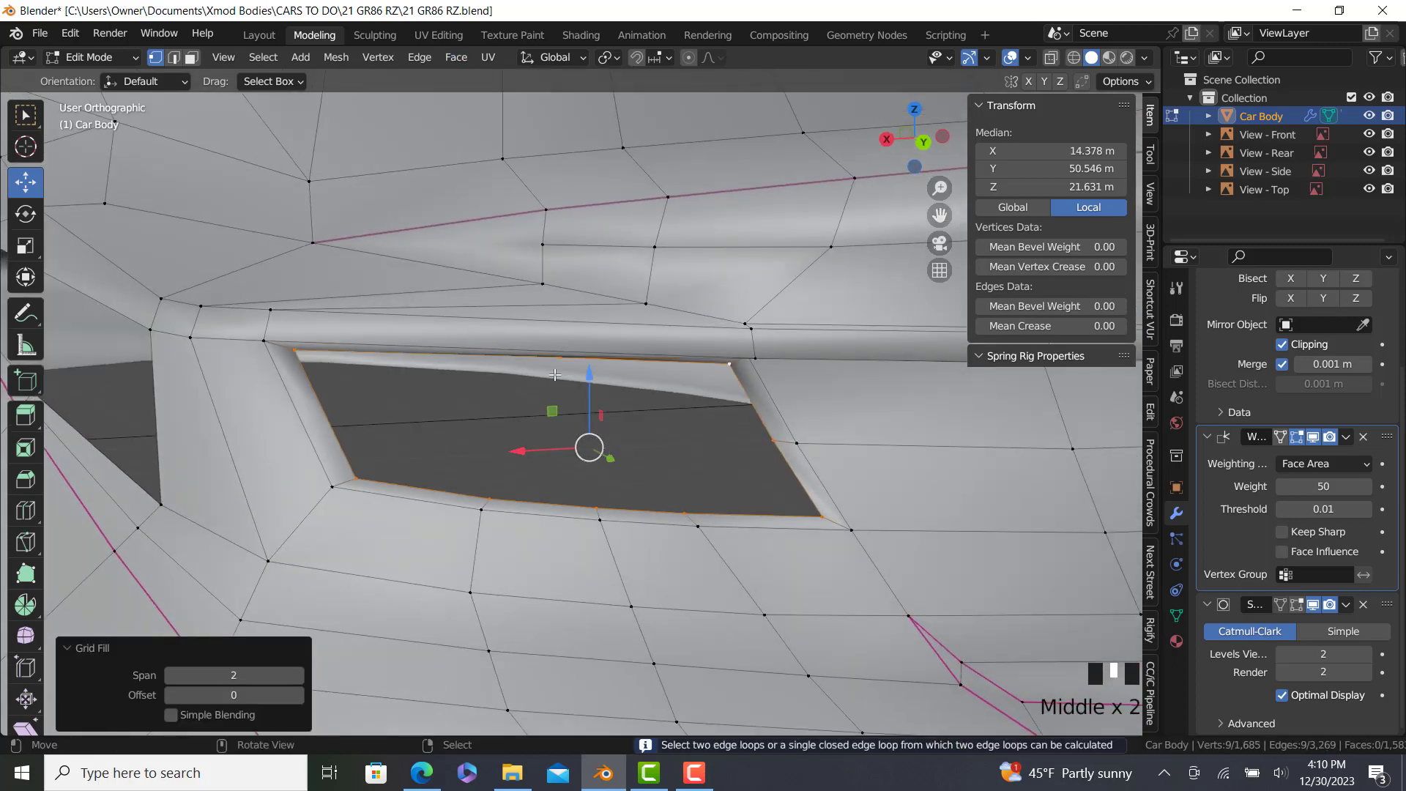
pyautogui.rightClick(555, 372)
pyautogui.keyDown('ctrl'); pyautogui.rightClick(499, 476); pyautogui.keyUp('ctrl')
pyautogui.press('f')
pyautogui.rightClick(500, 476)
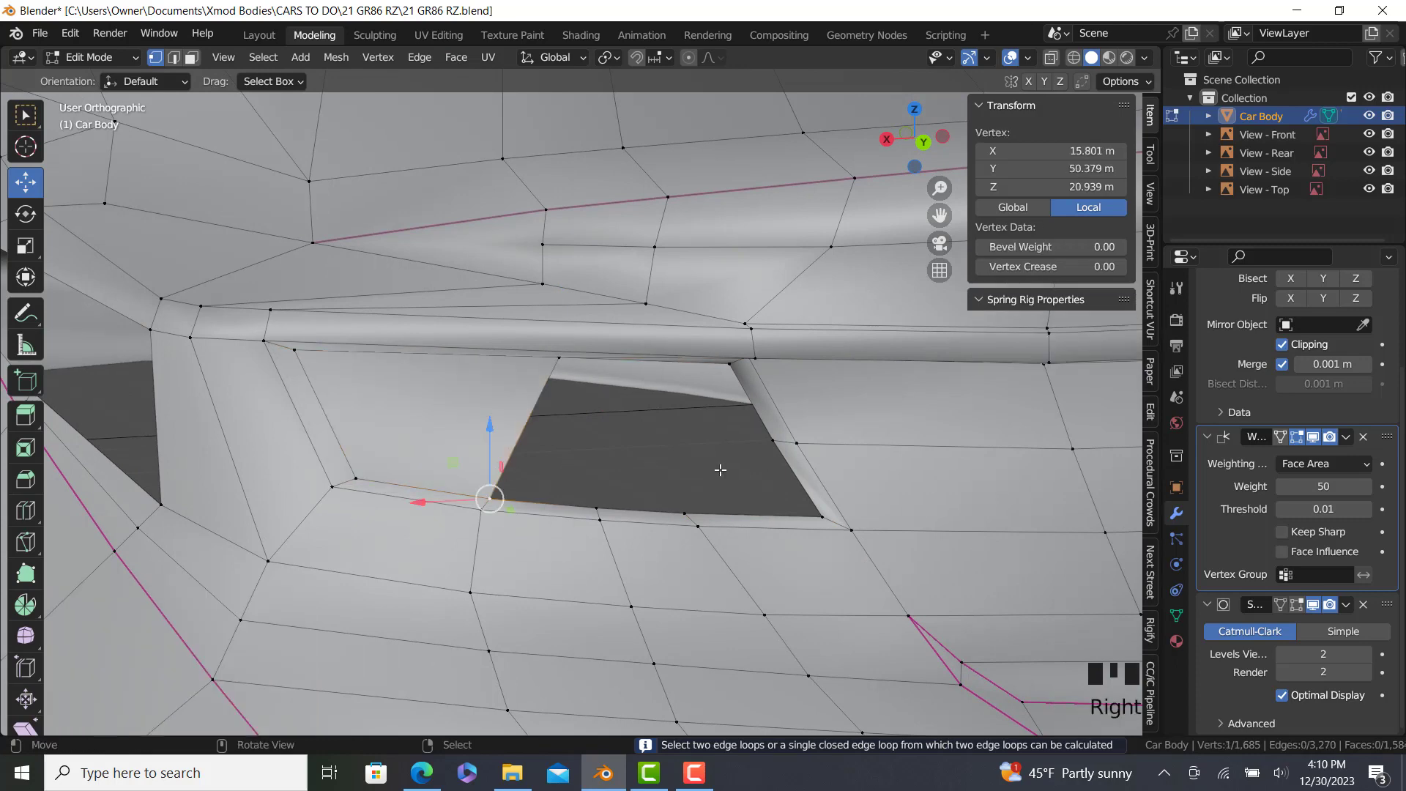
pyautogui.moveTo(720, 469); pyautogui.dragTo(736, 446, button='middle')
pyautogui.rightClick(736, 445)
pyautogui.keyDown('ctrl'); pyautogui.rightClick(598, 497); pyautogui.keyUp('ctrl')
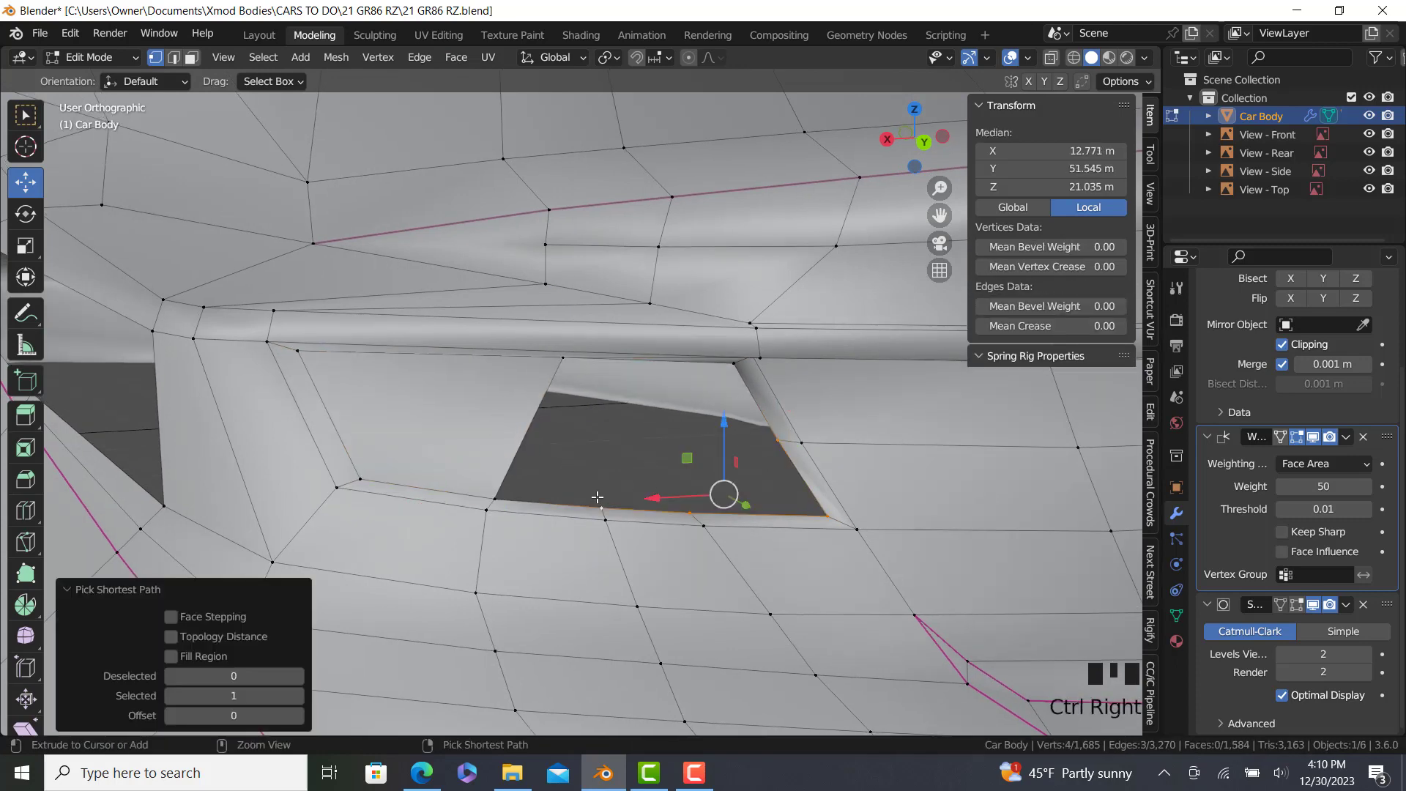
pyautogui.rightClick(598, 497)
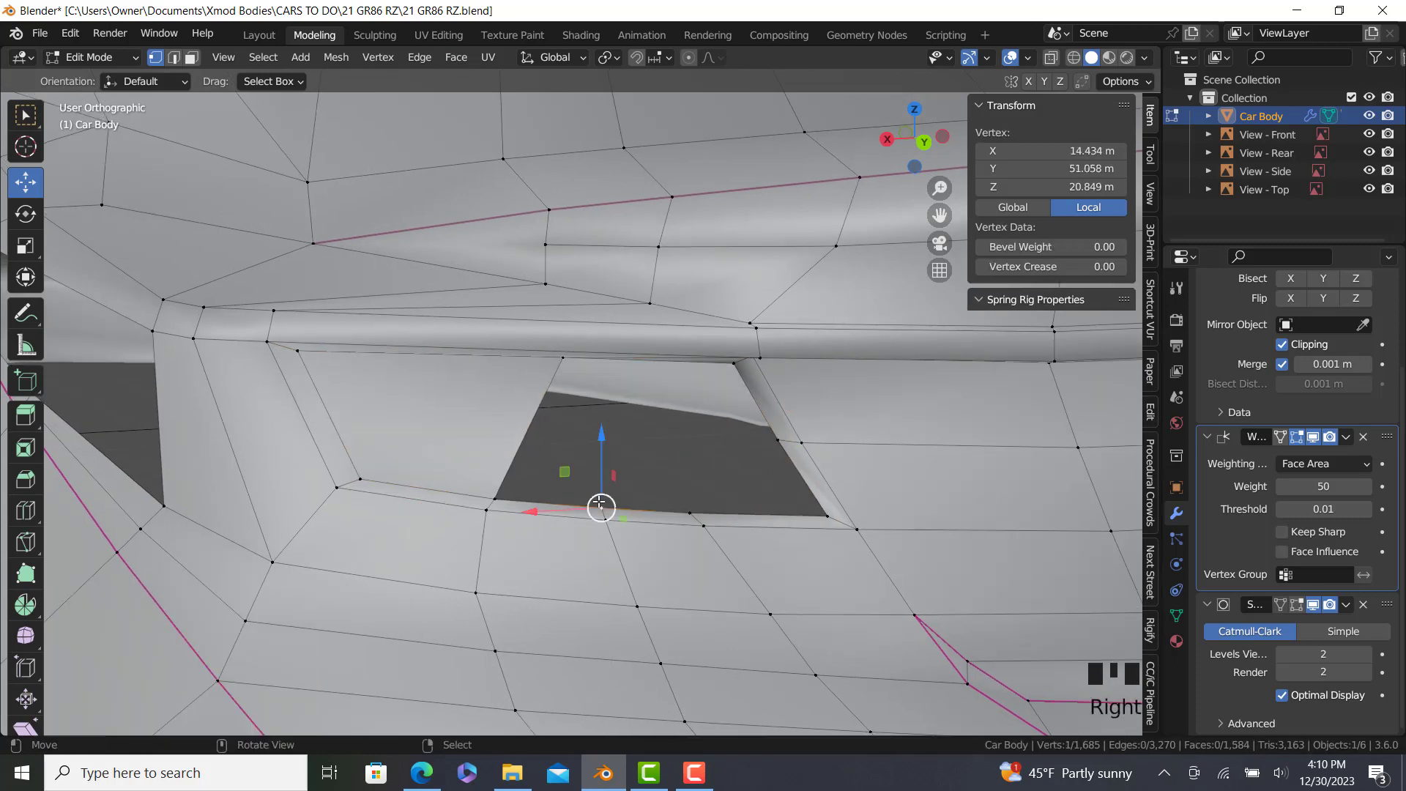
# Add a single loop cut at factor 0.132 through the panel beside the opening's slanted inner edge, just below the trunk lip.
pyautogui.moveTo(597, 497)
pyautogui.mouseDown(button='middle')
pyautogui.moveTo(604, 539)
pyautogui.moveTo(614, 499)
pyautogui.mouseUp(button='middle')
pyautogui.keyDown('shift'); pyautogui.moveTo(614, 498); pyautogui.dragTo(491, 514, button='middle'); pyautogui.keyUp('shift')
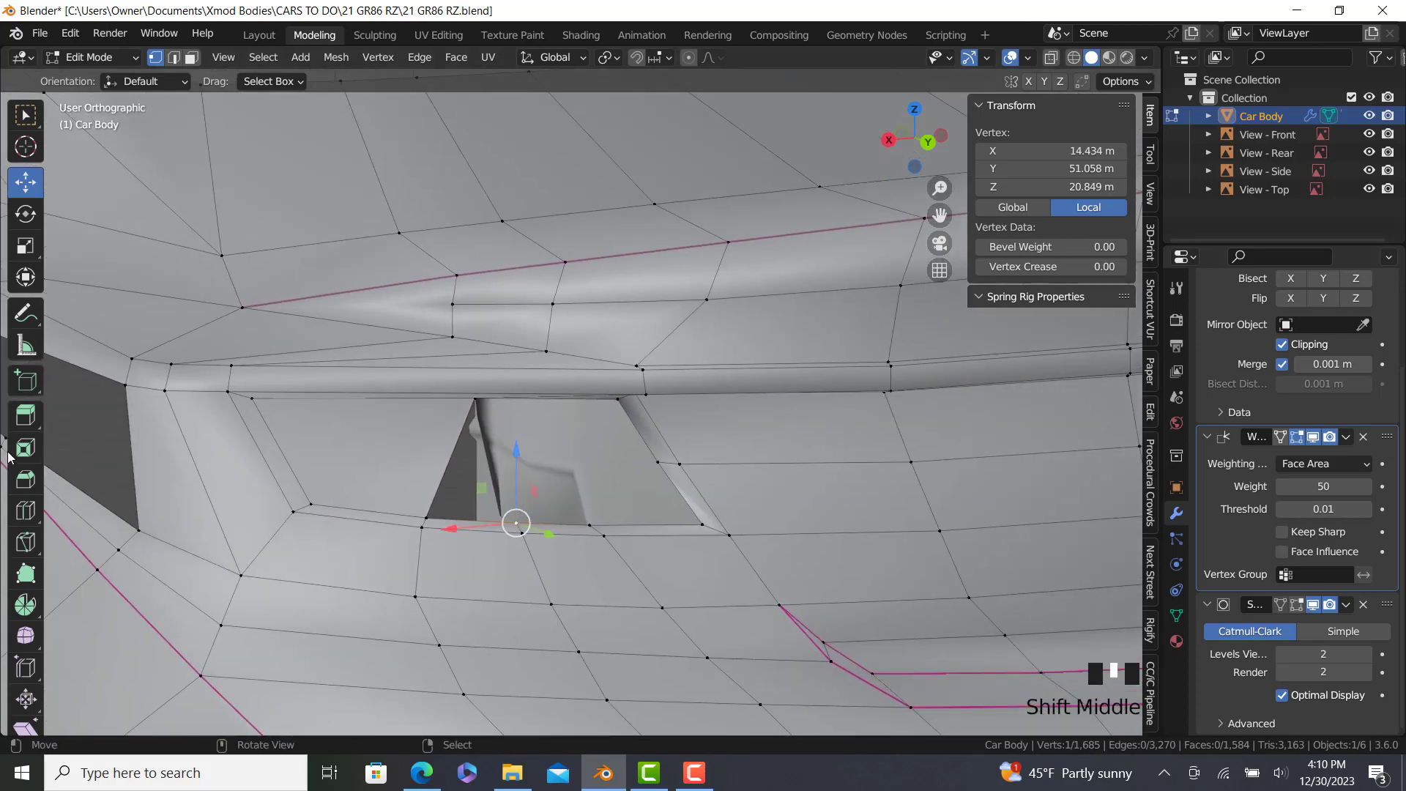
pyautogui.click(24, 511)
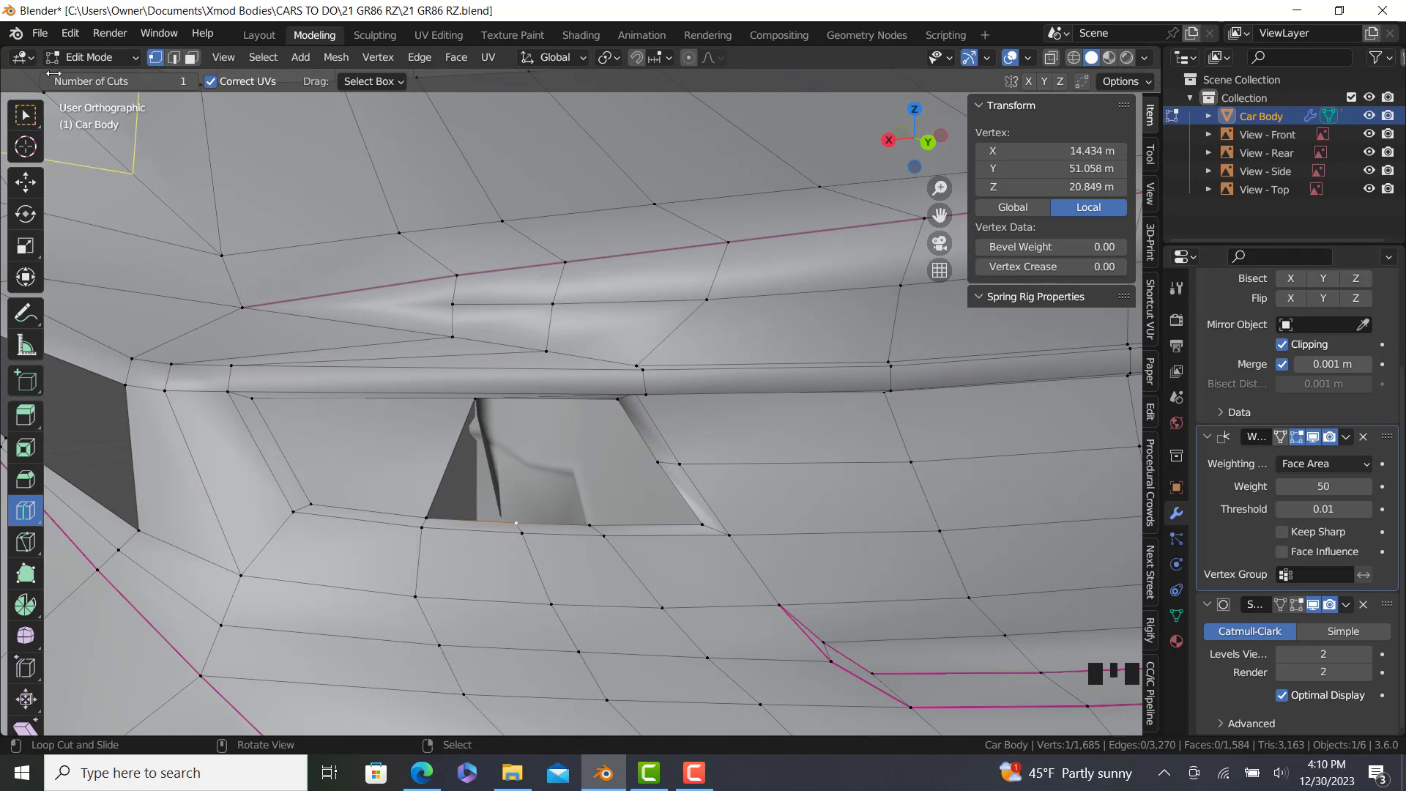
pyautogui.click(668, 441)
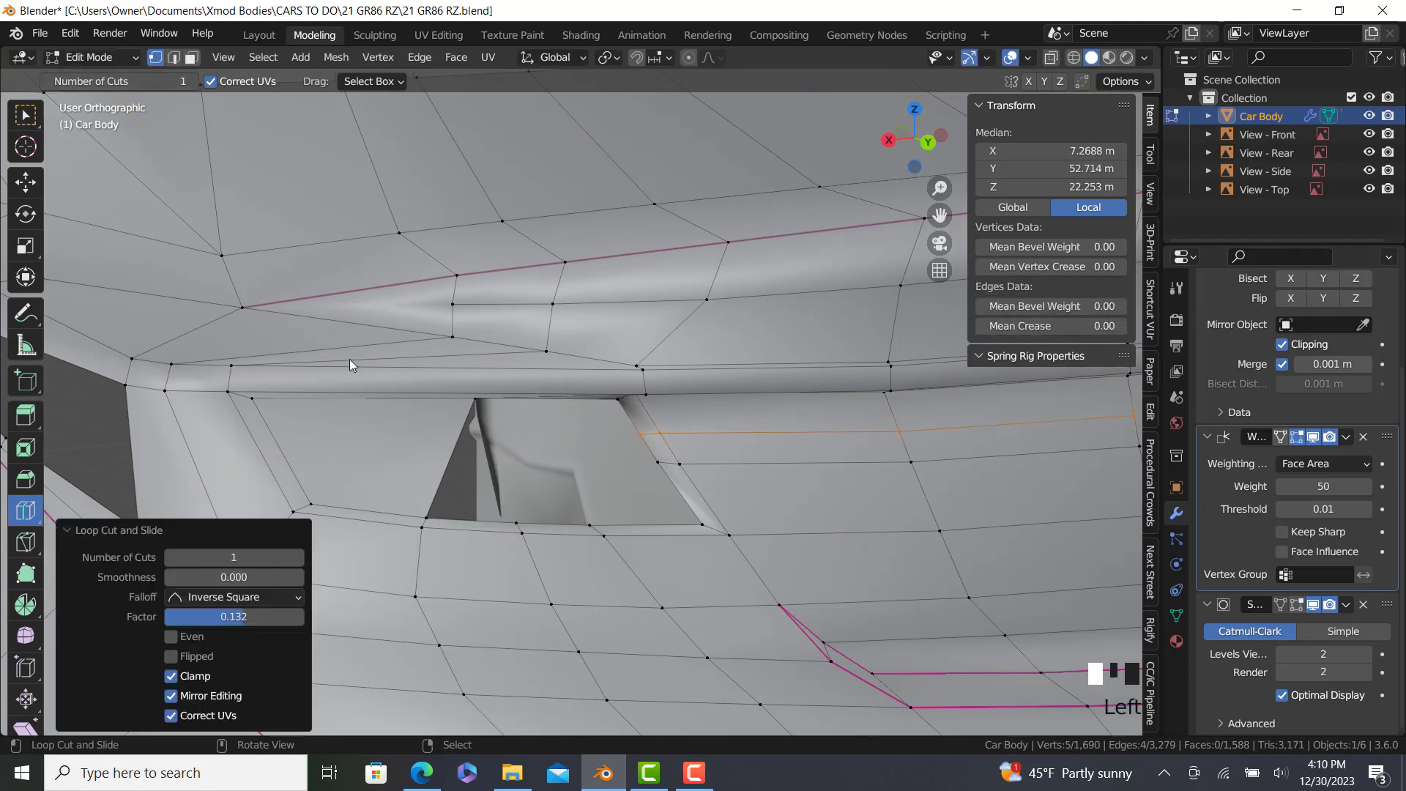
pyautogui.click(25, 181)
# Slide the edge row beneath the new loop cut downward across the rear panel with an edge slide of -0.225.
pyautogui.rightClick(658, 462)
pyautogui.moveTo(744, 495); pyautogui.dragTo(930, 439, button='middle')
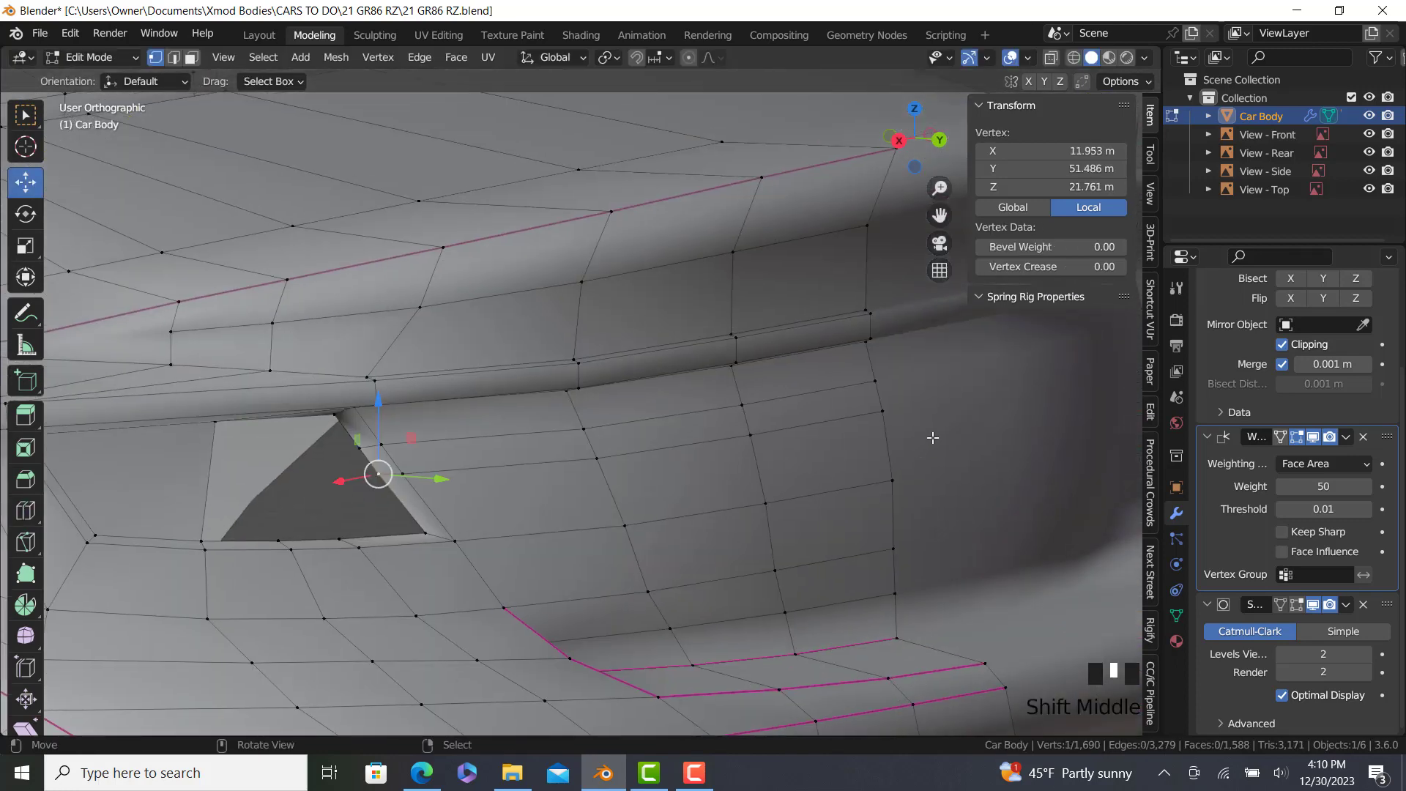
pyautogui.keyDown('ctrl'); pyautogui.rightClick(882, 412); pyautogui.keyUp('ctrl')
pyautogui.press('g')
pyautogui.press('g')
pyautogui.click(879, 511)
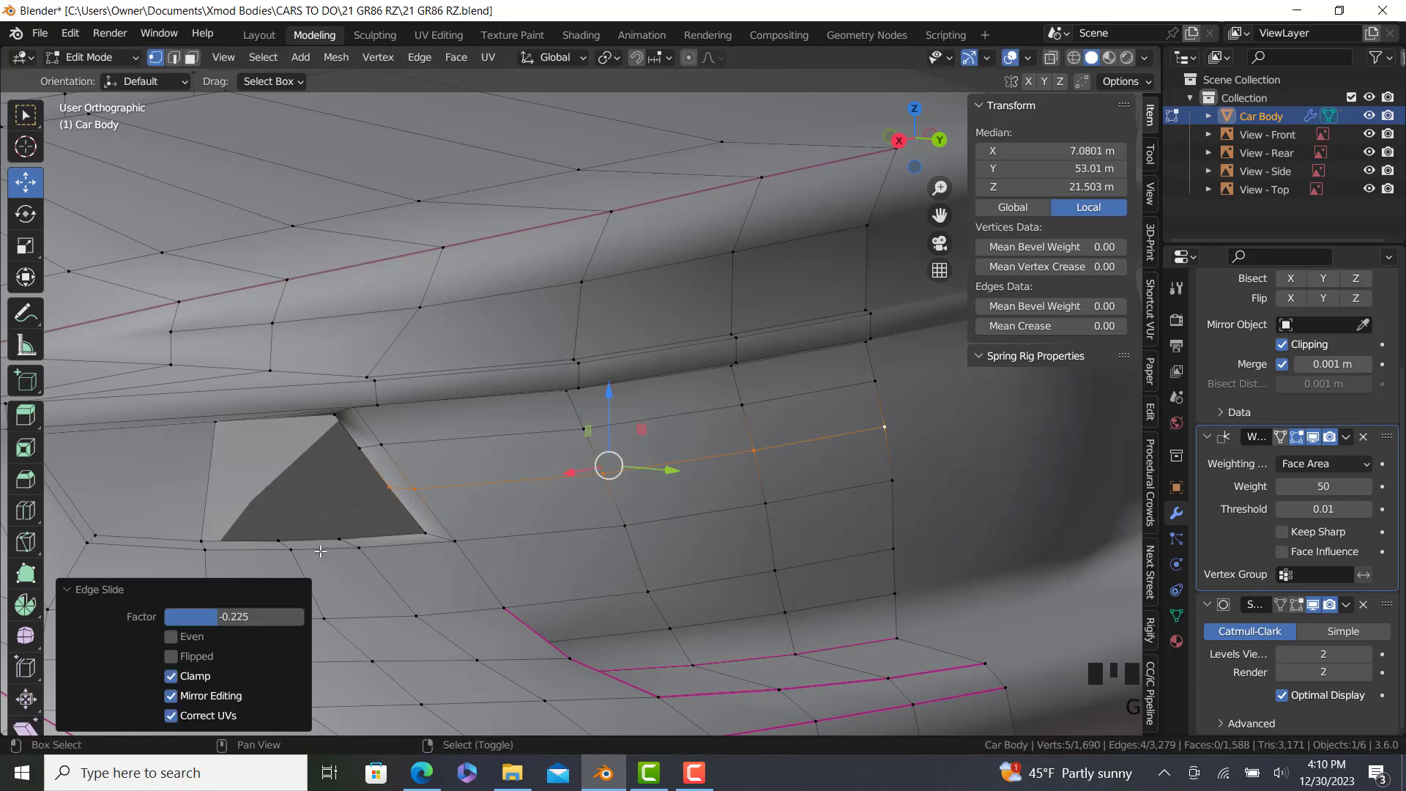
# Fill a middle face in the recessed opening between the filled outer face and the upper inner corner vertex.
pyautogui.keyDown('shift'); pyautogui.moveTo(351, 513); pyautogui.dragTo(515, 490, button='middle'); pyautogui.keyUp('shift')
pyautogui.rightClick(528, 427)
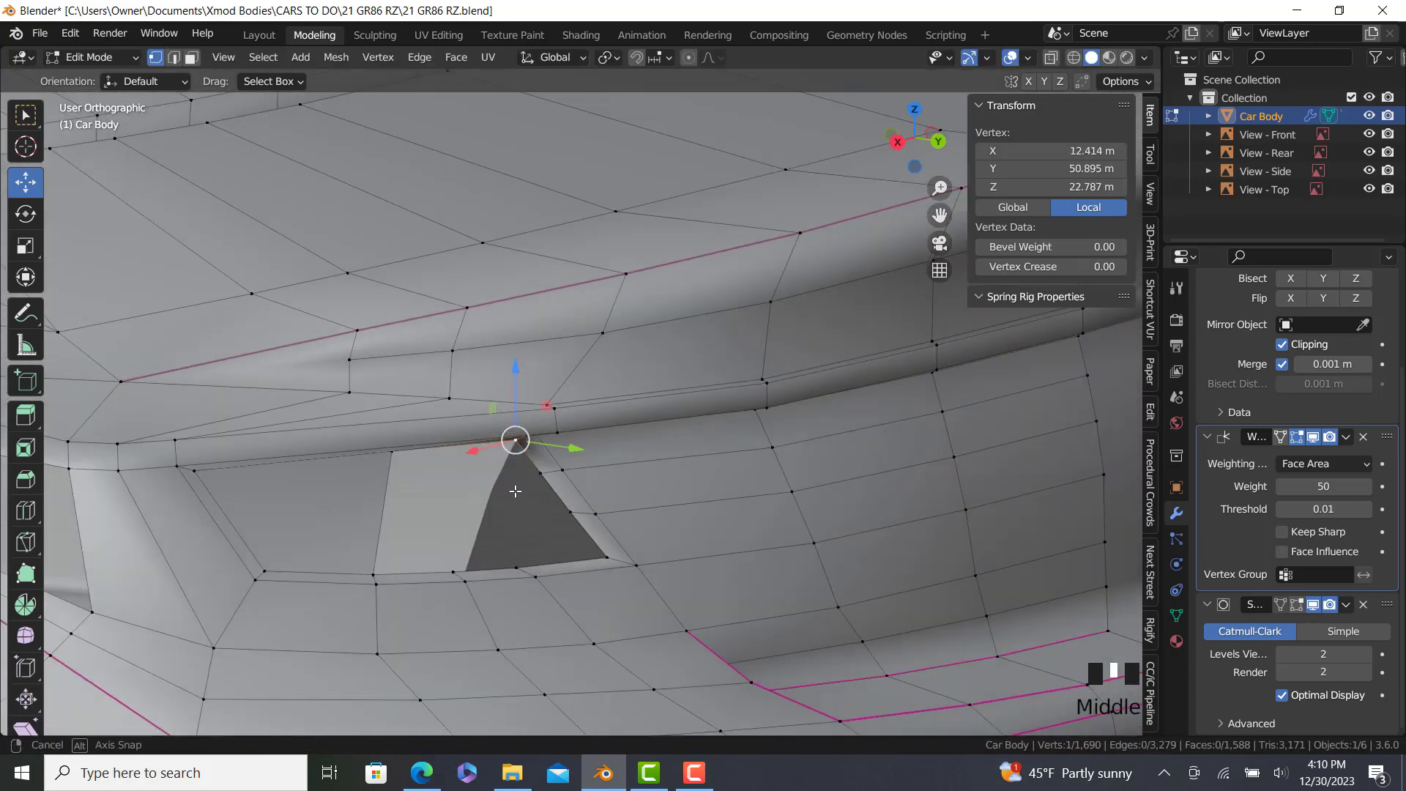
pyautogui.keyDown('ctrl'); pyautogui.rightClick(369, 569); pyautogui.keyUp('ctrl')
pyautogui.keyDown('ctrl'); pyautogui.rightClick(432, 570); pyautogui.keyUp('ctrl')
pyautogui.press('f')
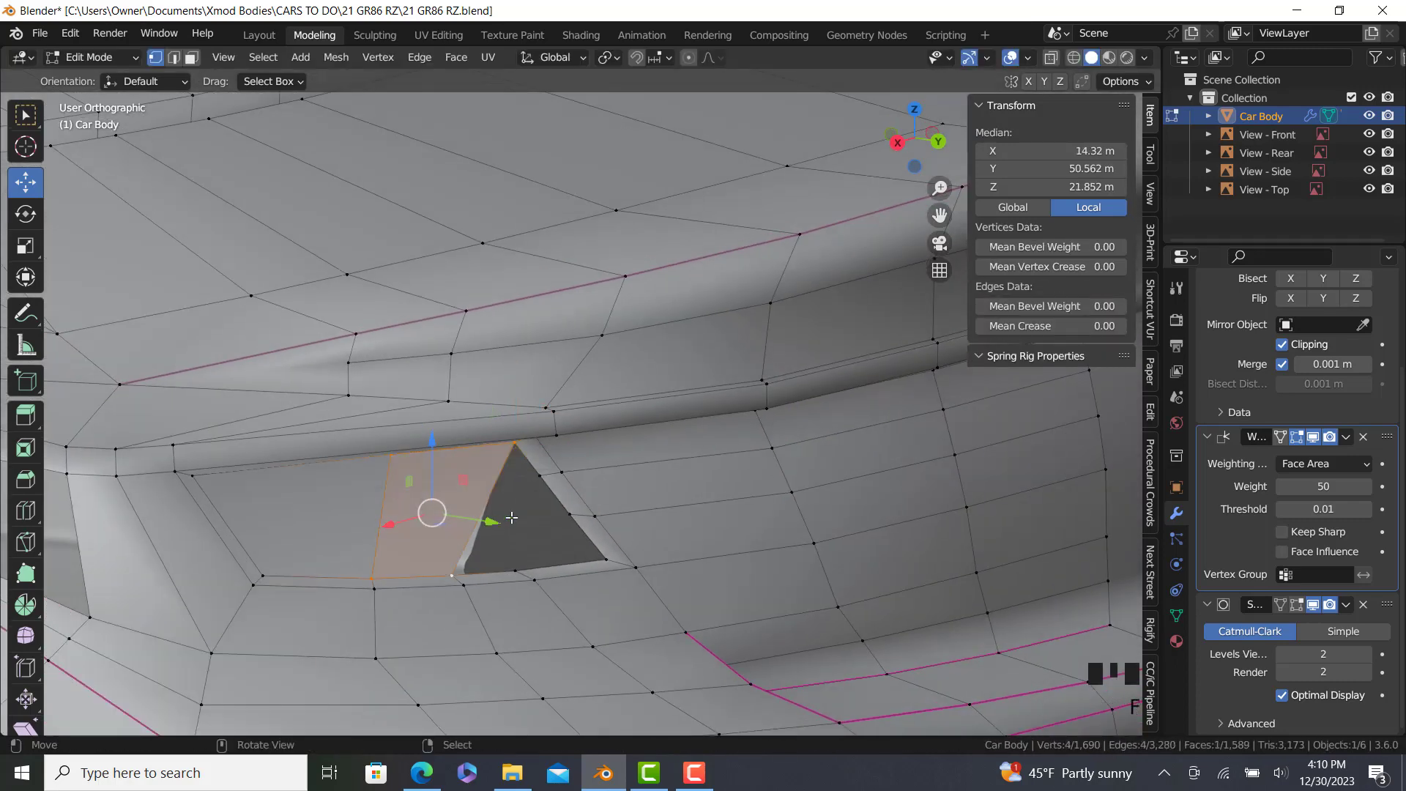
# Fill a face along the opening's slanted inner edge, from the loop-cut vertex down to the lower-edge vertex.
pyautogui.moveTo(537, 488); pyautogui.dragTo(472, 570, button='middle')
pyautogui.scroll(2, 471, 571)
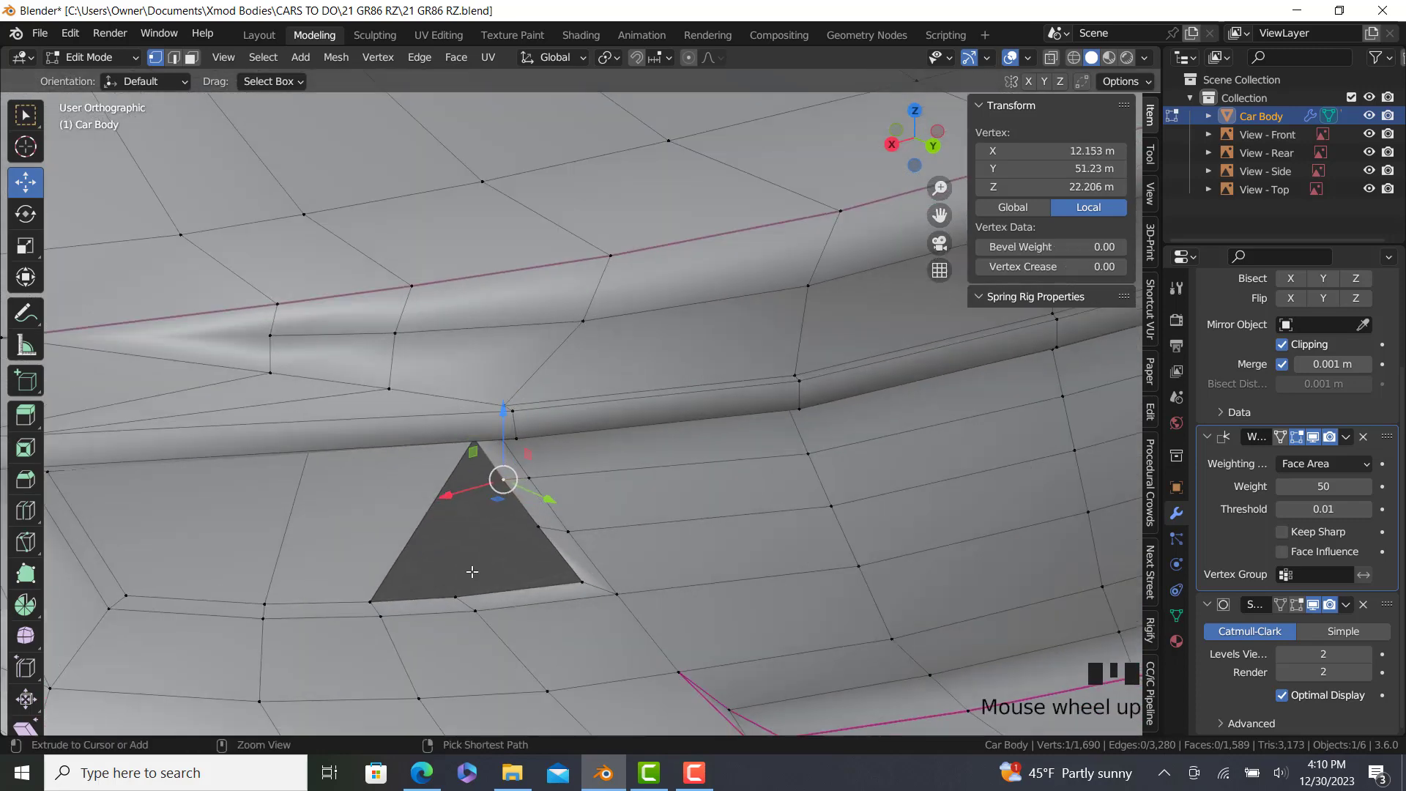
pyautogui.keyDown('ctrl'); pyautogui.rightClick(463, 576); pyautogui.keyUp('ctrl')
pyautogui.scroll(1, 464, 577)
pyautogui.press('f')
# Fill the remaining four-sided gap in the recessed opening and preview the smoothed body outside Edit Mode.
pyautogui.rightClick(455, 599)
pyautogui.keyDown('ctrl'); pyautogui.rightClick(354, 605); pyautogui.keyUp('ctrl')
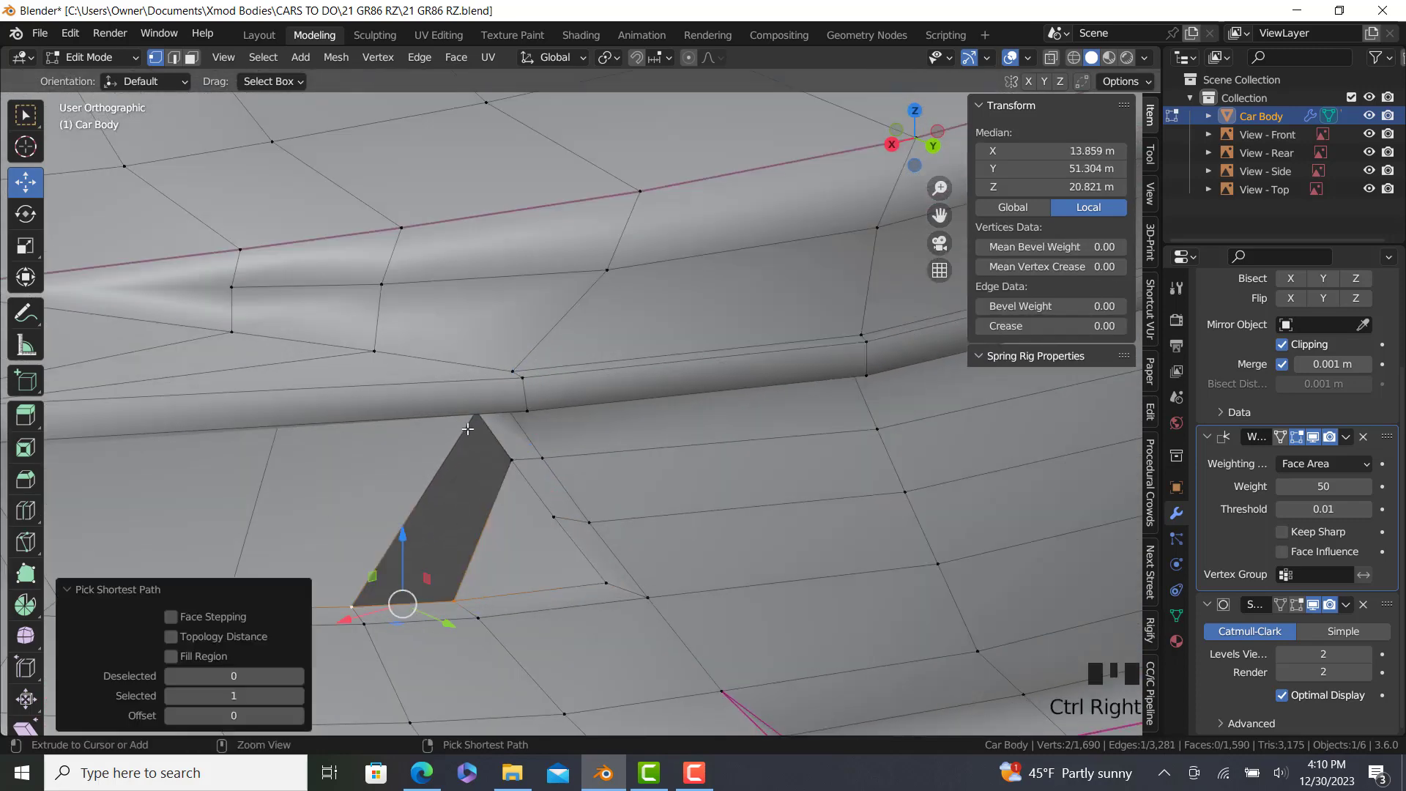
pyautogui.moveTo(501, 453); pyautogui.dragTo(485, 370, button='middle')
pyautogui.keyDown('ctrl'); pyautogui.rightClick(480, 367); pyautogui.keyUp('ctrl')
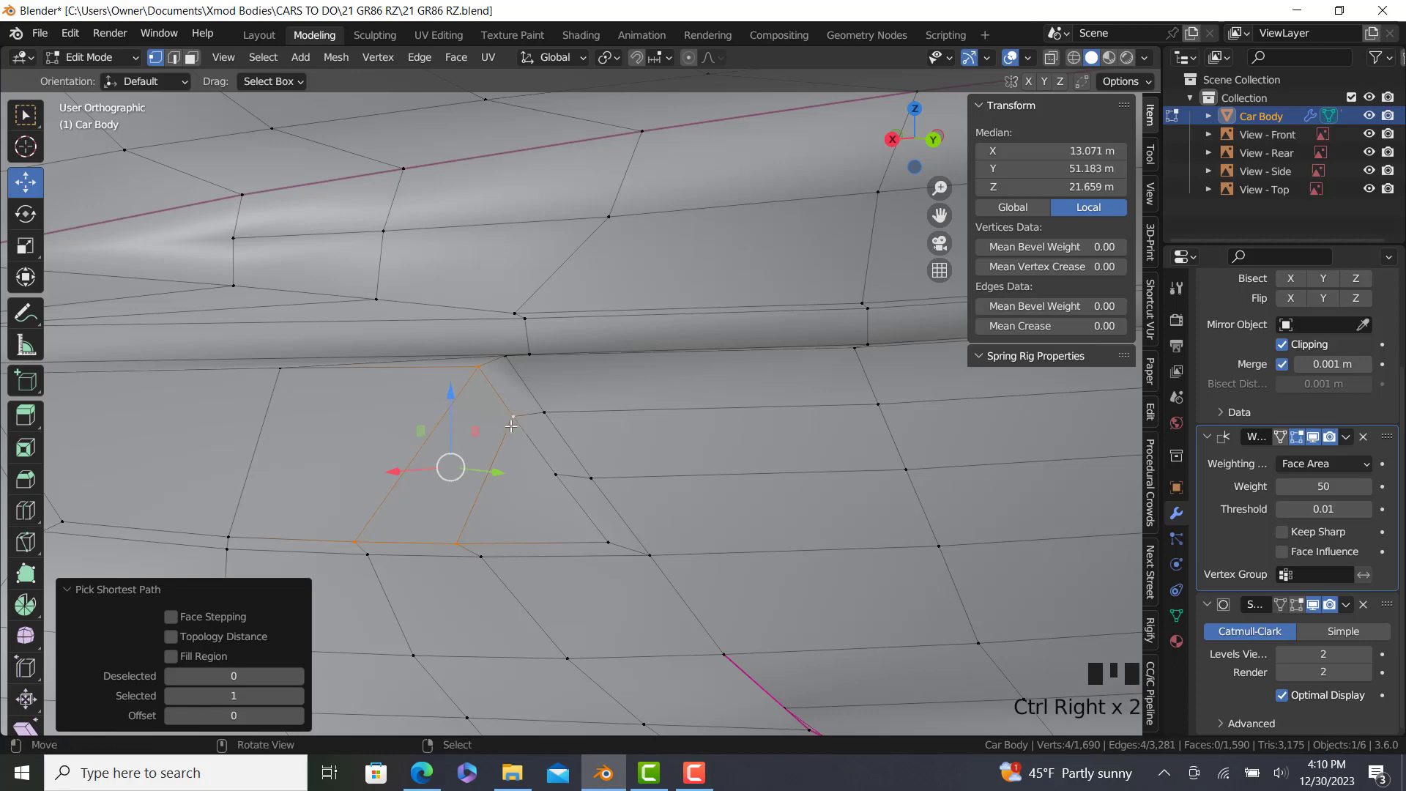
pyautogui.rightClick(512, 425)
pyautogui.press('Tab')
pyautogui.scroll(-10, 489, 442)
pyautogui.moveTo(560, 474); pyautogui.dragTo(427, 476, button='middle')
pyautogui.scroll(8, 432, 477)
# Fill a face at the rear end of the side taillight opening, from its upper rear corner to the lower middle vertex.
pyautogui.press('Tab')
pyautogui.scroll(2, 495, 460)
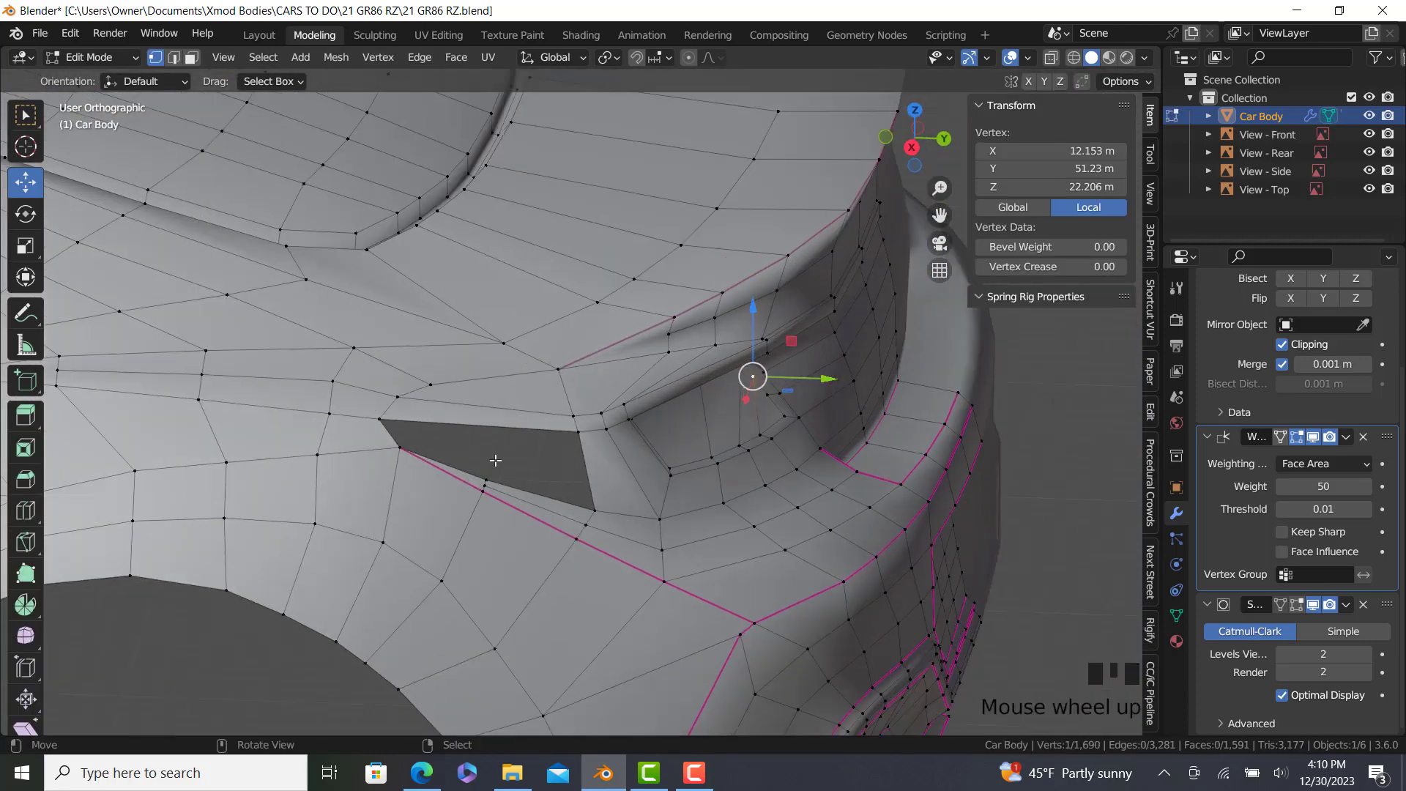
pyautogui.scroll(1, 495, 460)
pyautogui.rightClick(595, 425)
pyautogui.keyDown('ctrl'); pyautogui.rightClick(378, 443); pyautogui.keyUp('ctrl')
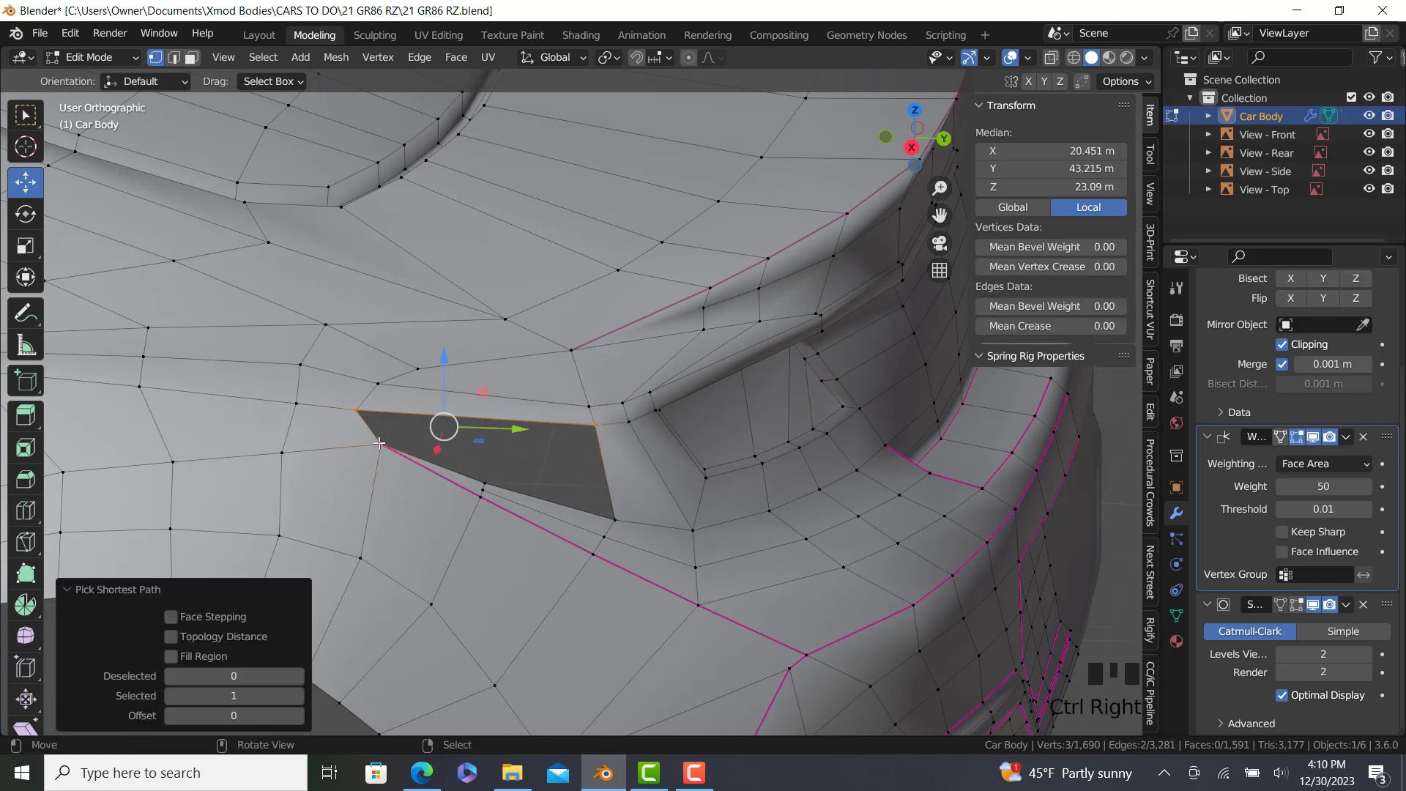
pyautogui.hotkey('ctrl', 'z')
pyautogui.keyDown('ctrl'); pyautogui.rightClick(489, 473); pyautogui.keyUp('ctrl')
pyautogui.press('f')
pyautogui.rightClick(488, 475)
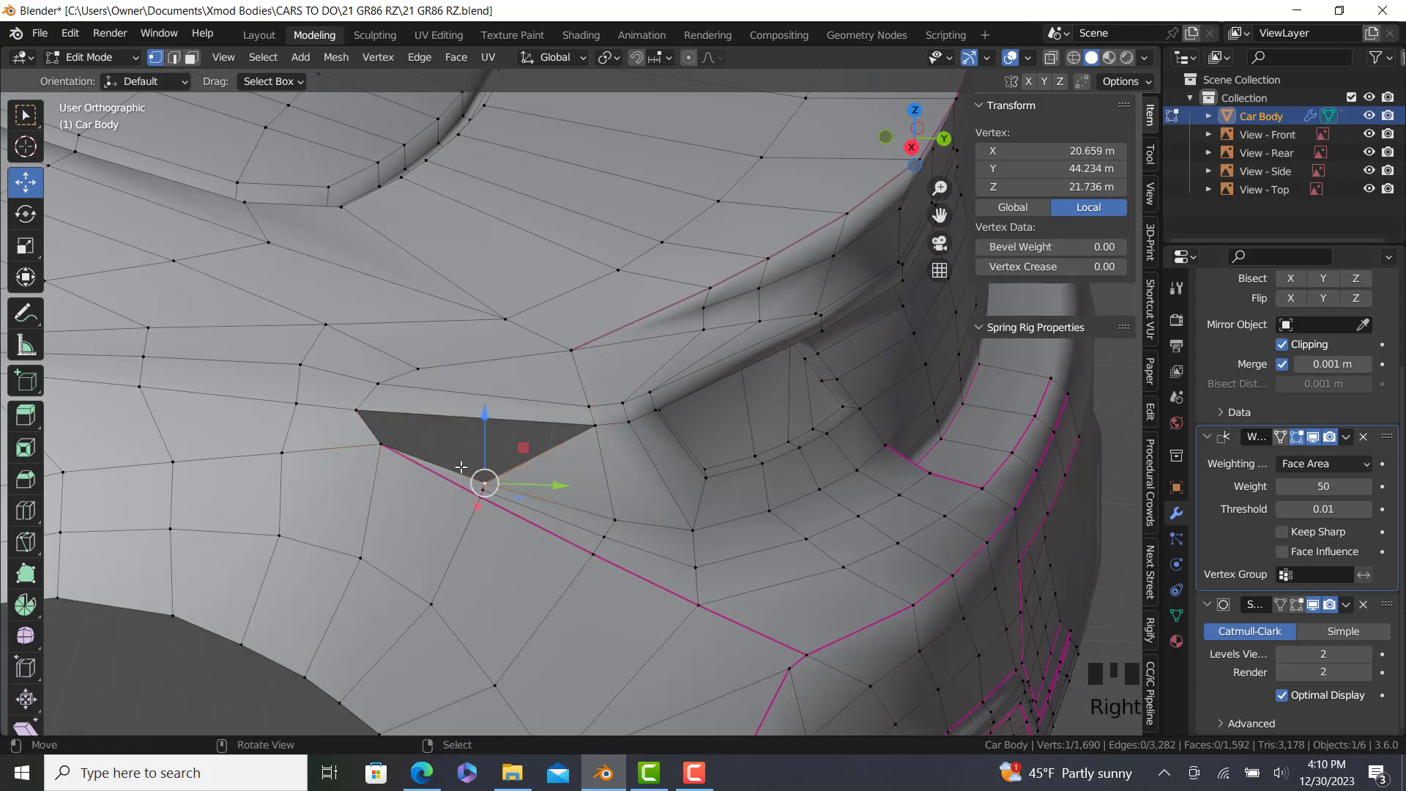
# Fill the remaining front gap of the side taillight opening, preview the smoothed surface, and resume mesh editing.
pyautogui.keyDown('ctrl'); pyautogui.rightClick(379, 443); pyautogui.keyUp('ctrl')
pyautogui.keyDown('ctrl'); pyautogui.rightClick(357, 411); pyautogui.keyUp('ctrl')
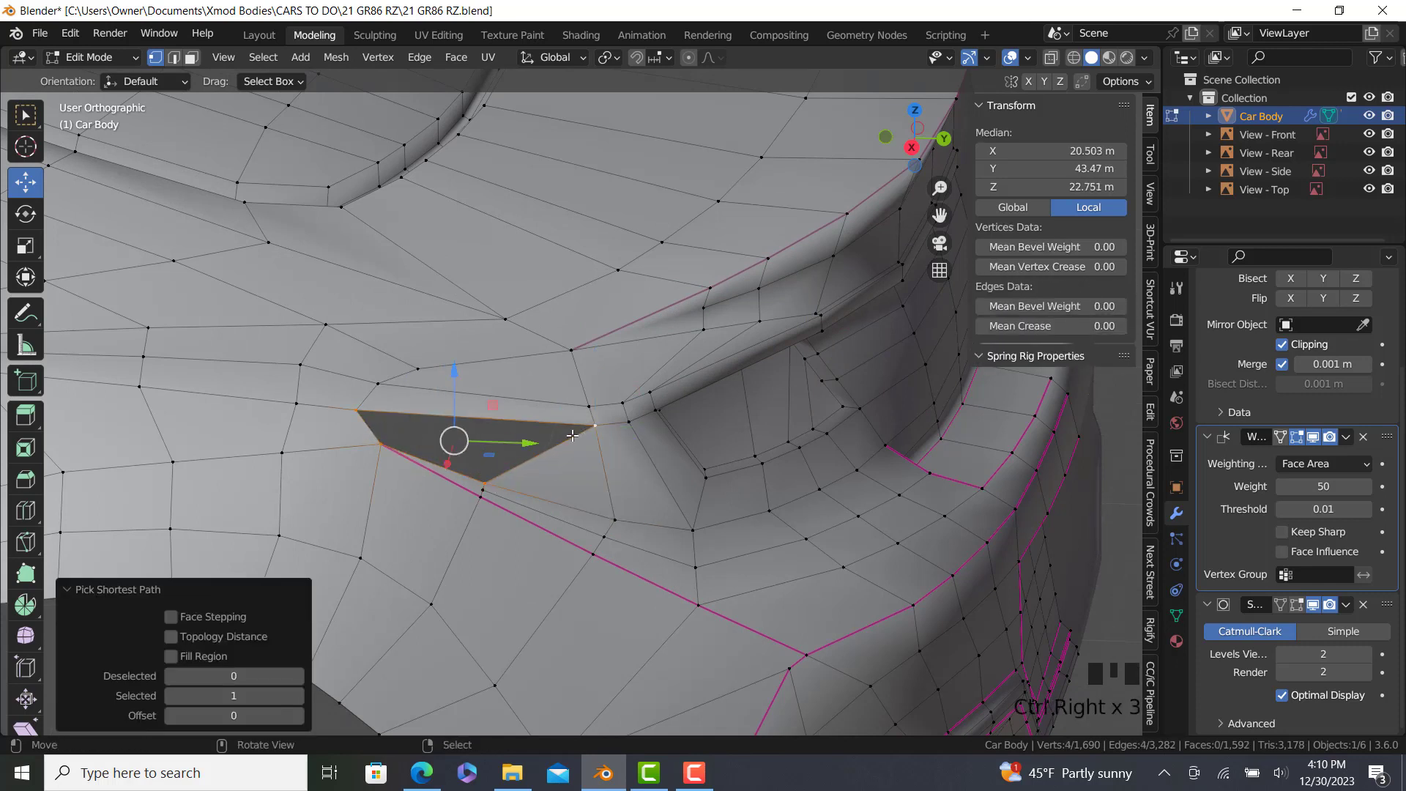
pyautogui.press('f')
pyautogui.rightClick(572, 435)
pyautogui.press('Tab')
pyautogui.scroll(-2, 590, 446)
pyautogui.moveTo(592, 446); pyautogui.dragTo(686, 410, button='middle')
pyautogui.press('Tab')
pyautogui.scroll(2, 535, 399)
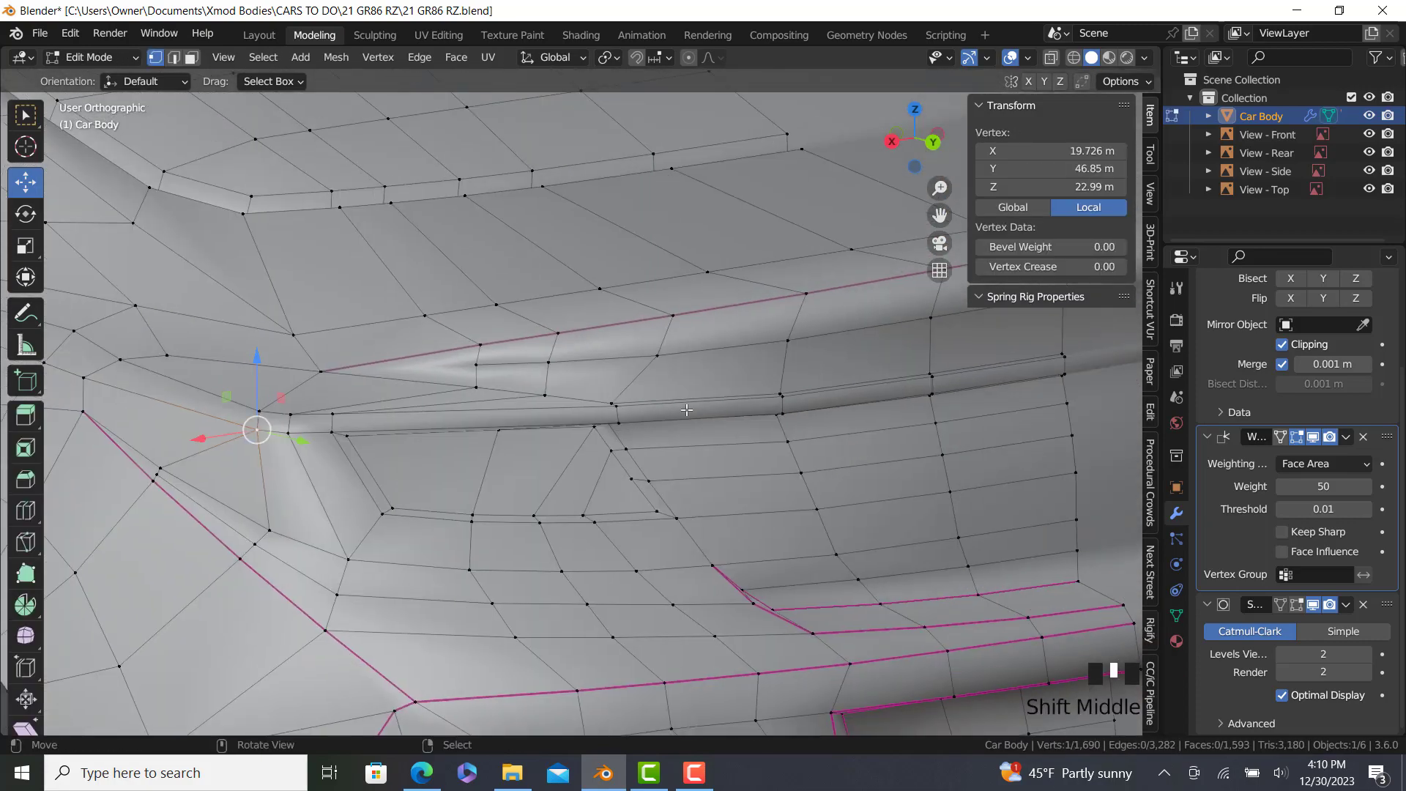
# Select the taillight's closed outline with its inner faces, and extrude them scaled inward to about 0.96.
pyautogui.moveTo(821, 417); pyautogui.dragTo(736, 378, button='middle')
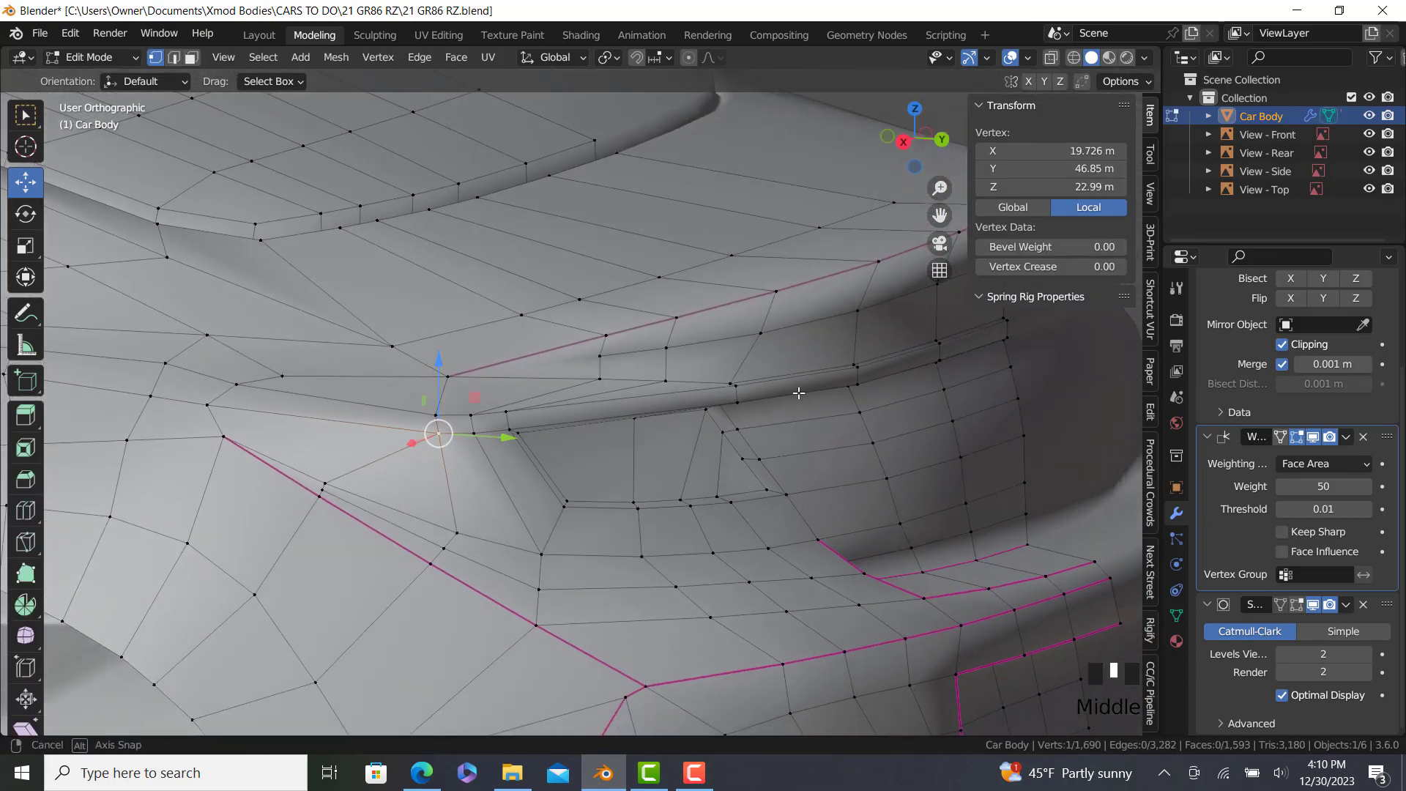
pyautogui.keyDown('ctrl'); pyautogui.rightClick(307, 405); pyautogui.keyUp('ctrl')
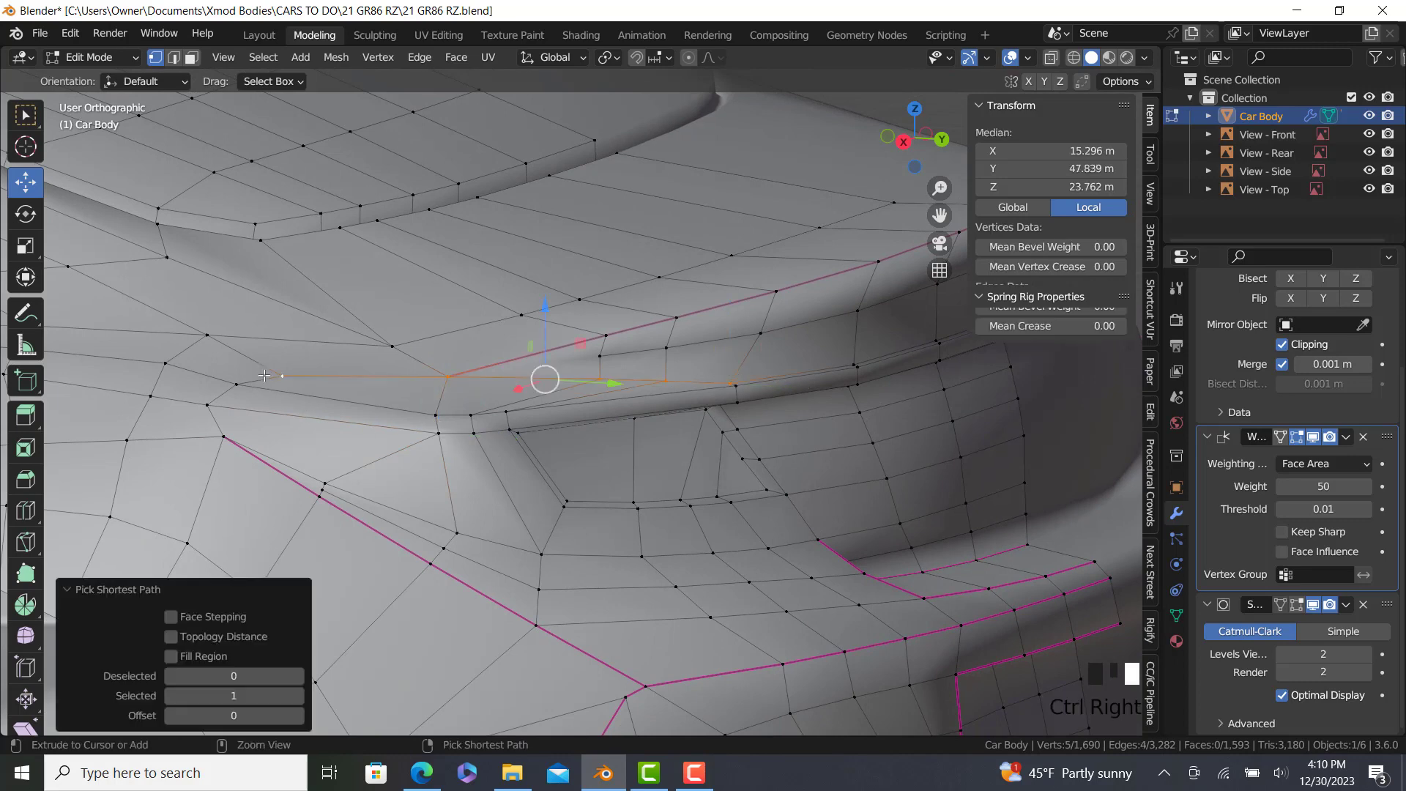
pyautogui.keyDown('ctrl'); pyautogui.rightClick(542, 546); pyautogui.keyUp('ctrl')
pyautogui.keyDown('ctrl'); pyautogui.rightClick(735, 384); pyautogui.keyUp('ctrl')
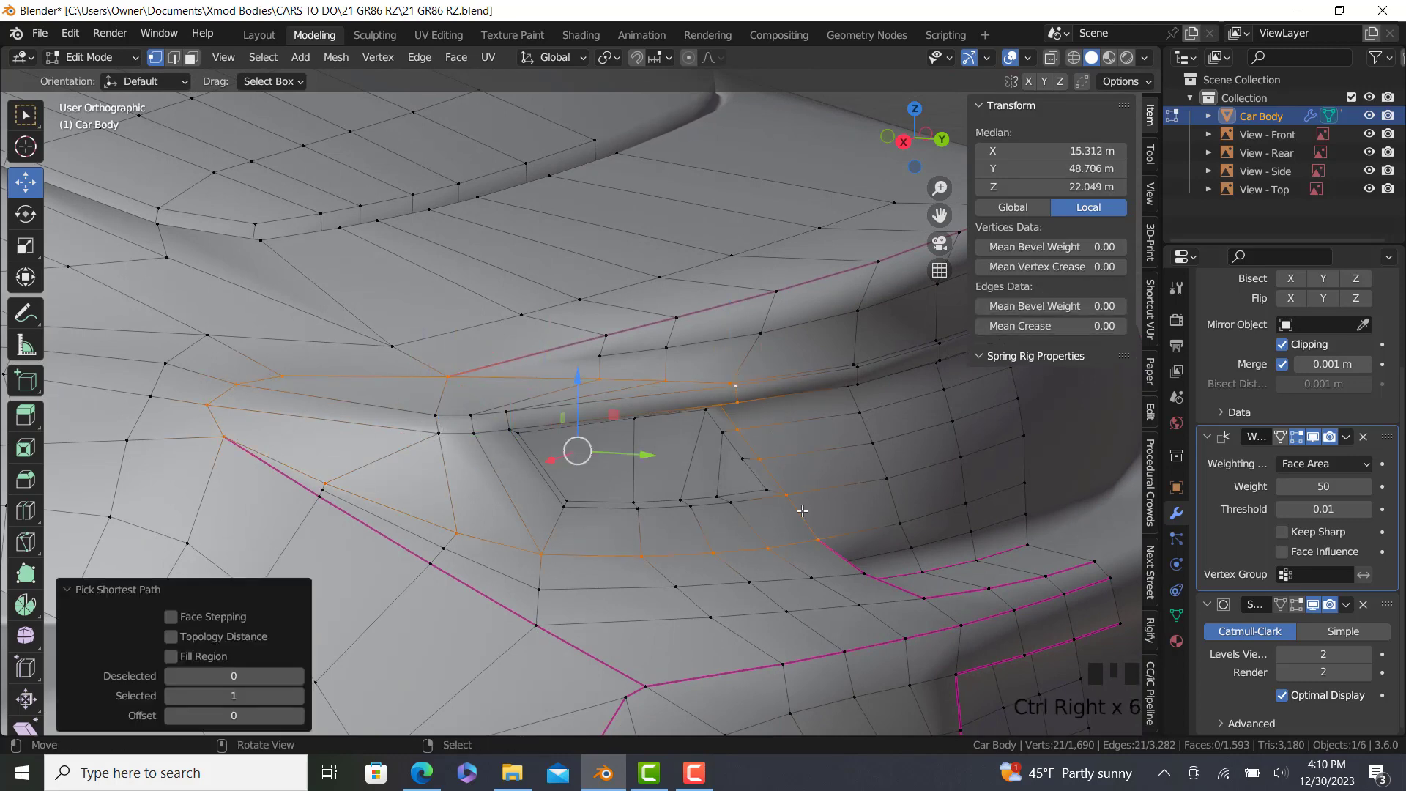
pyautogui.press('d')
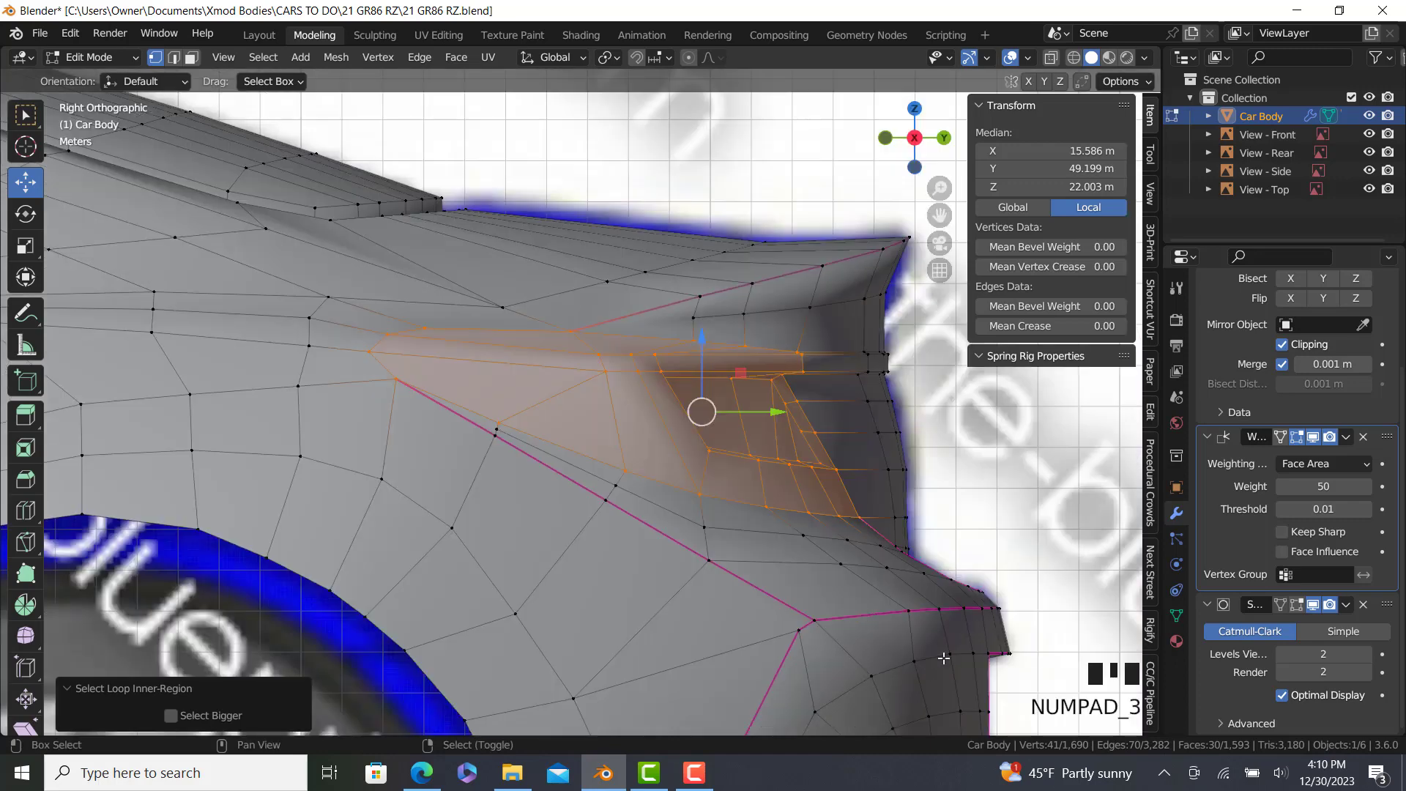
pyautogui.press('e')
pyautogui.press('s')
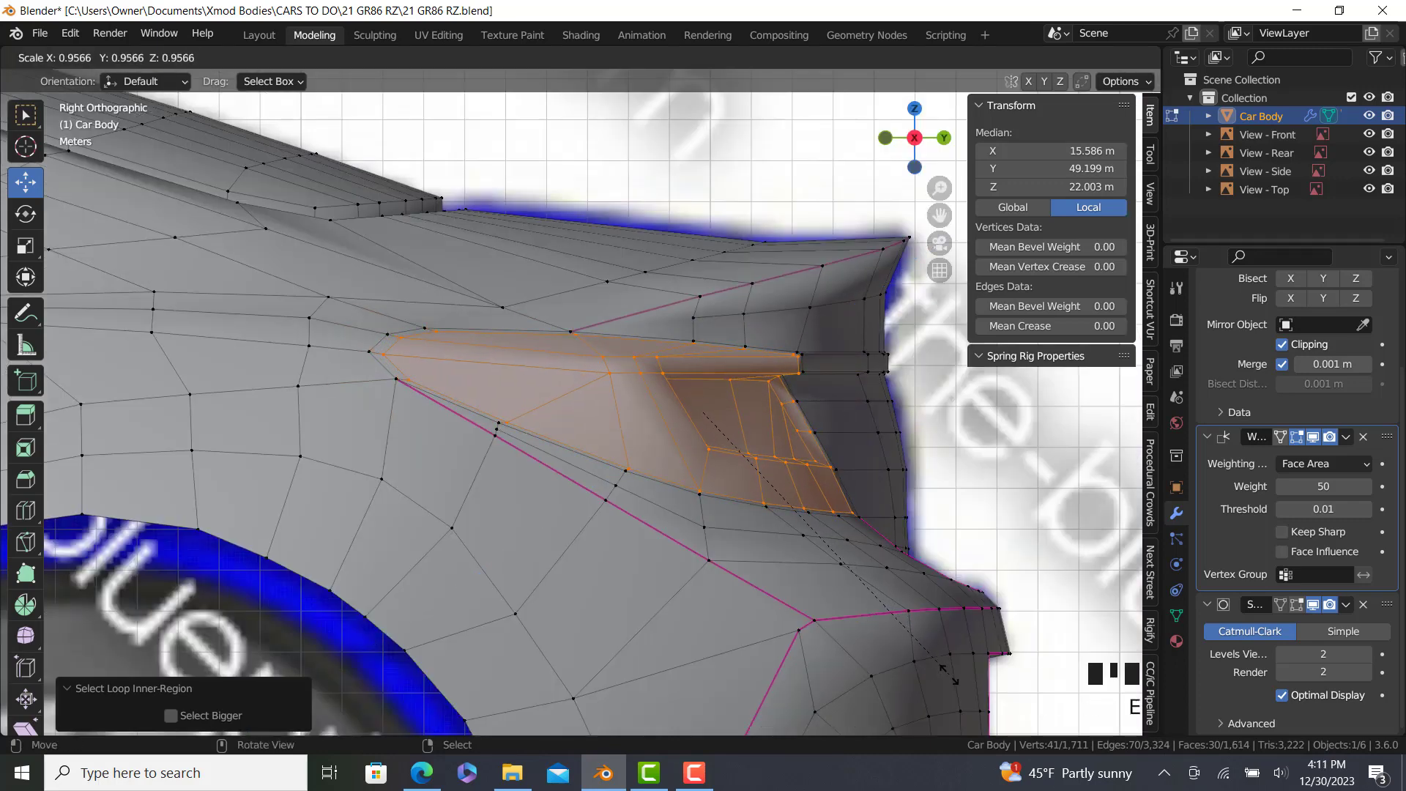
pyautogui.click(947, 672)
# Shift the extruded taillight faces about 0.16 m rearward, 0.07 m up and 0.12 m outward along X.
pyautogui.scroll(2, 689, 396)
pyautogui.moveTo(740, 383); pyautogui.dragTo(749, 377)
pyautogui.moveTo(690, 311); pyautogui.dragTo(691, 307)
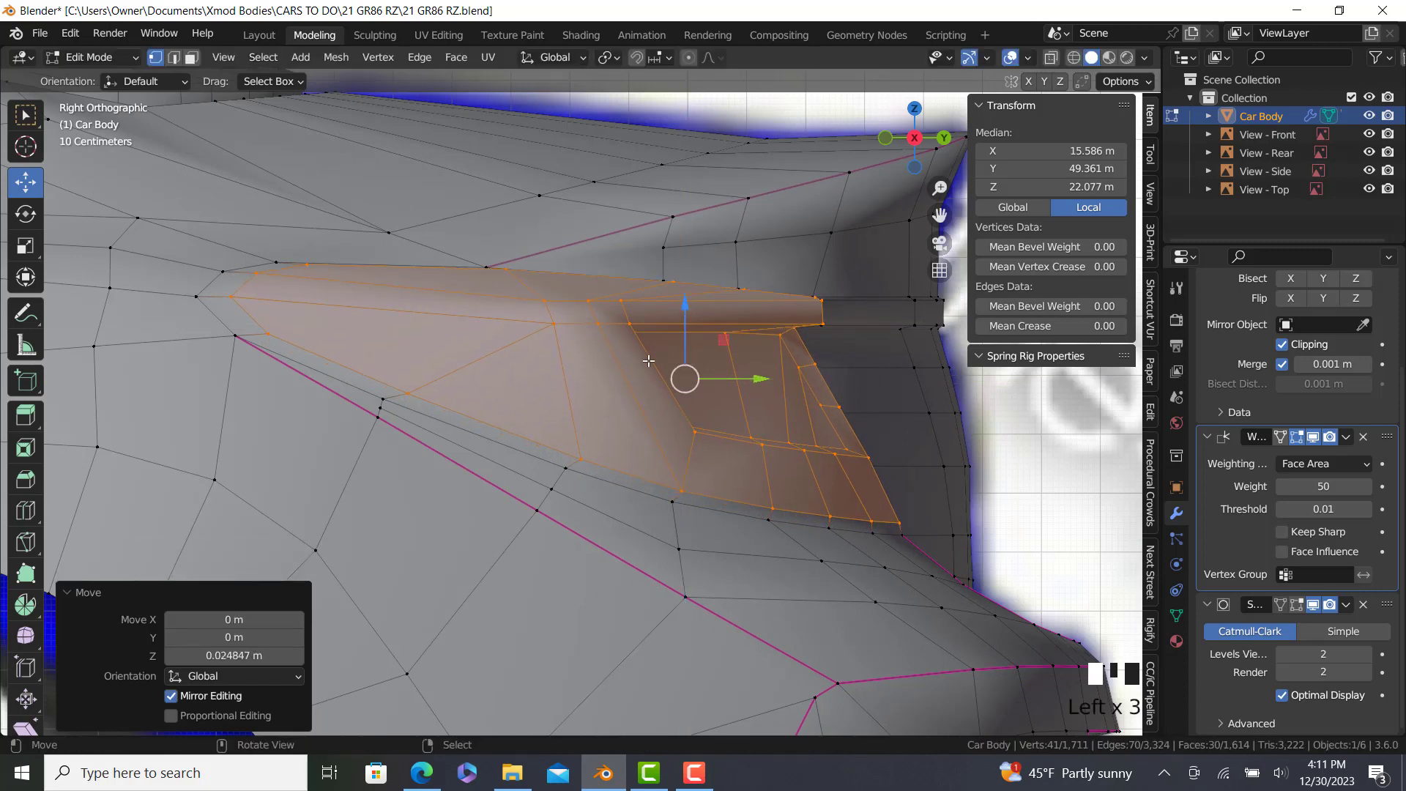
pyautogui.moveTo(648, 362); pyautogui.dragTo(513, 418, button='middle')
pyautogui.moveTo(345, 396); pyautogui.dragTo(339, 396)
pyautogui.moveTo(339, 396); pyautogui.dragTo(215, 372, button='middle')
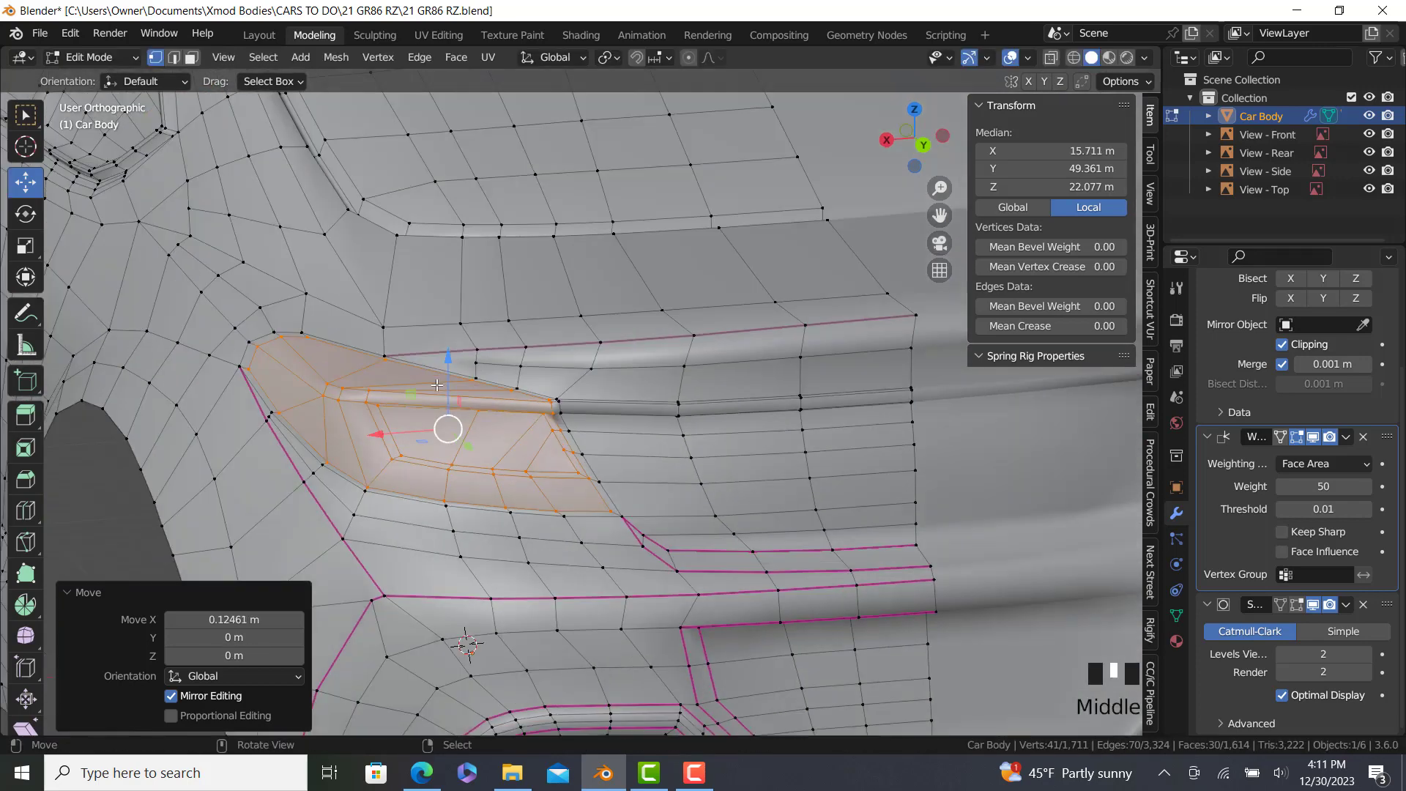
# Add a loop cut with two cuts around the narrow rim strip bordering the taillight.
pyautogui.scroll(4, 215, 372)
pyautogui.click(25, 511)
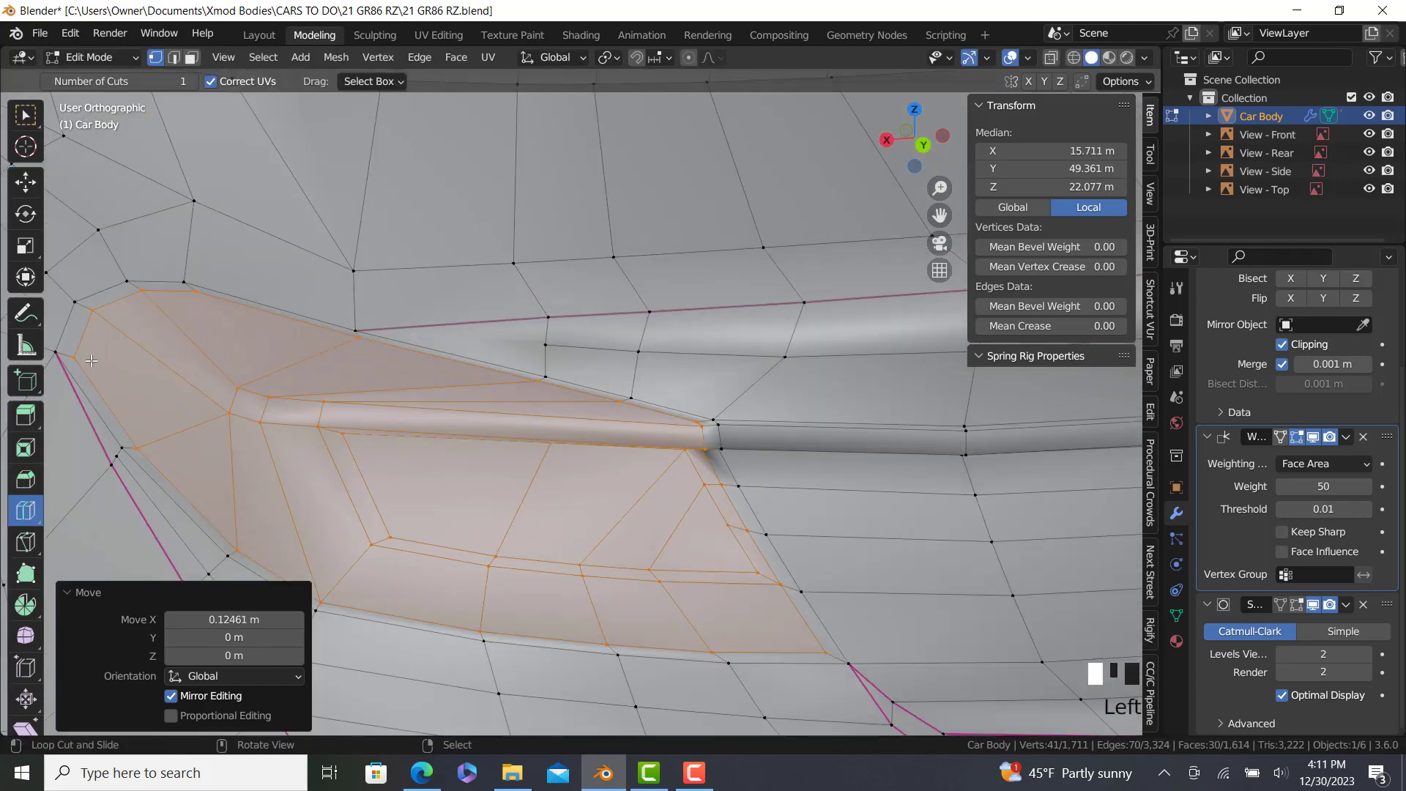
pyautogui.click(192, 82)
pyautogui.click(712, 434)
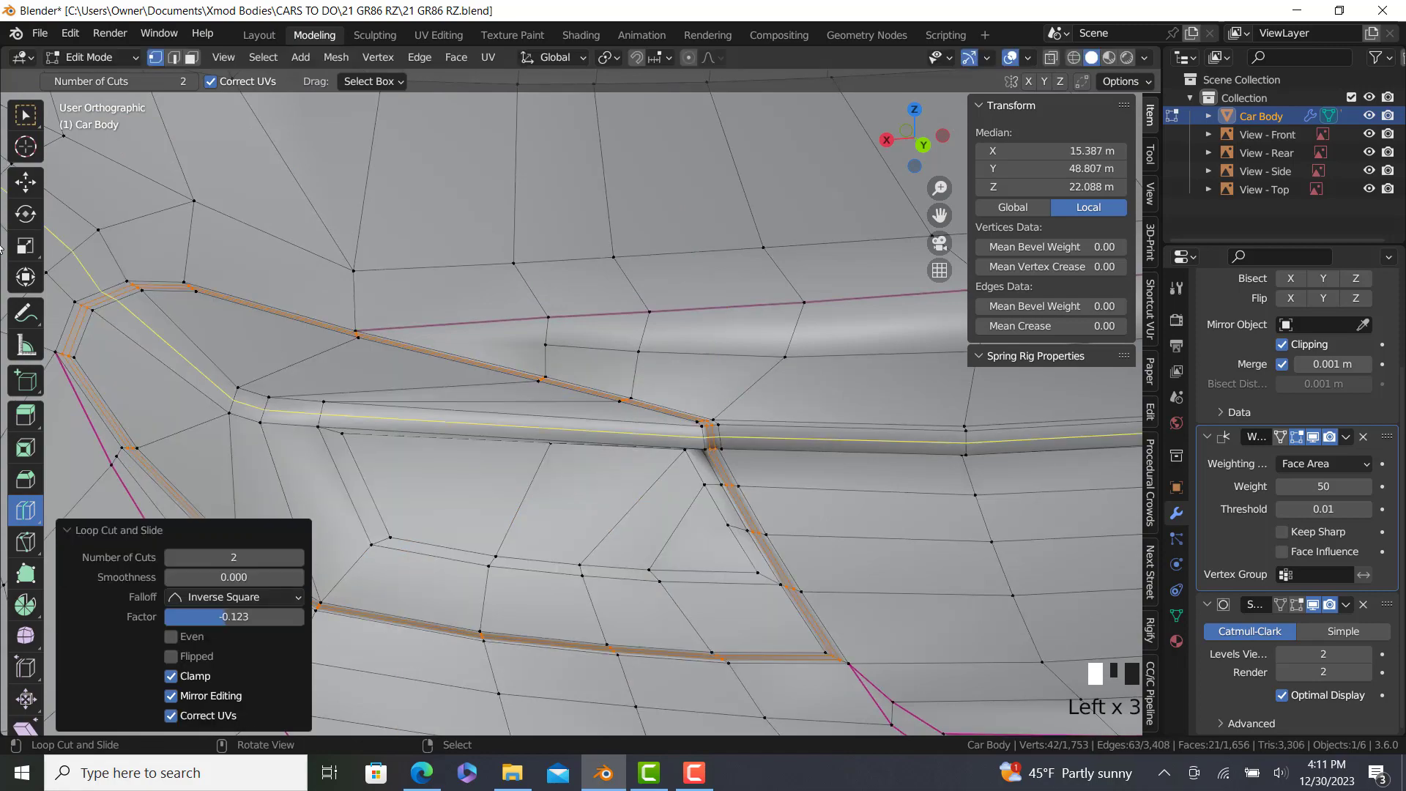
pyautogui.click(26, 183)
# Scale the new rim loops to 0.988 and move them about -0.124 m along Y to form the groove.
pyautogui.scroll(4, 469, 376)
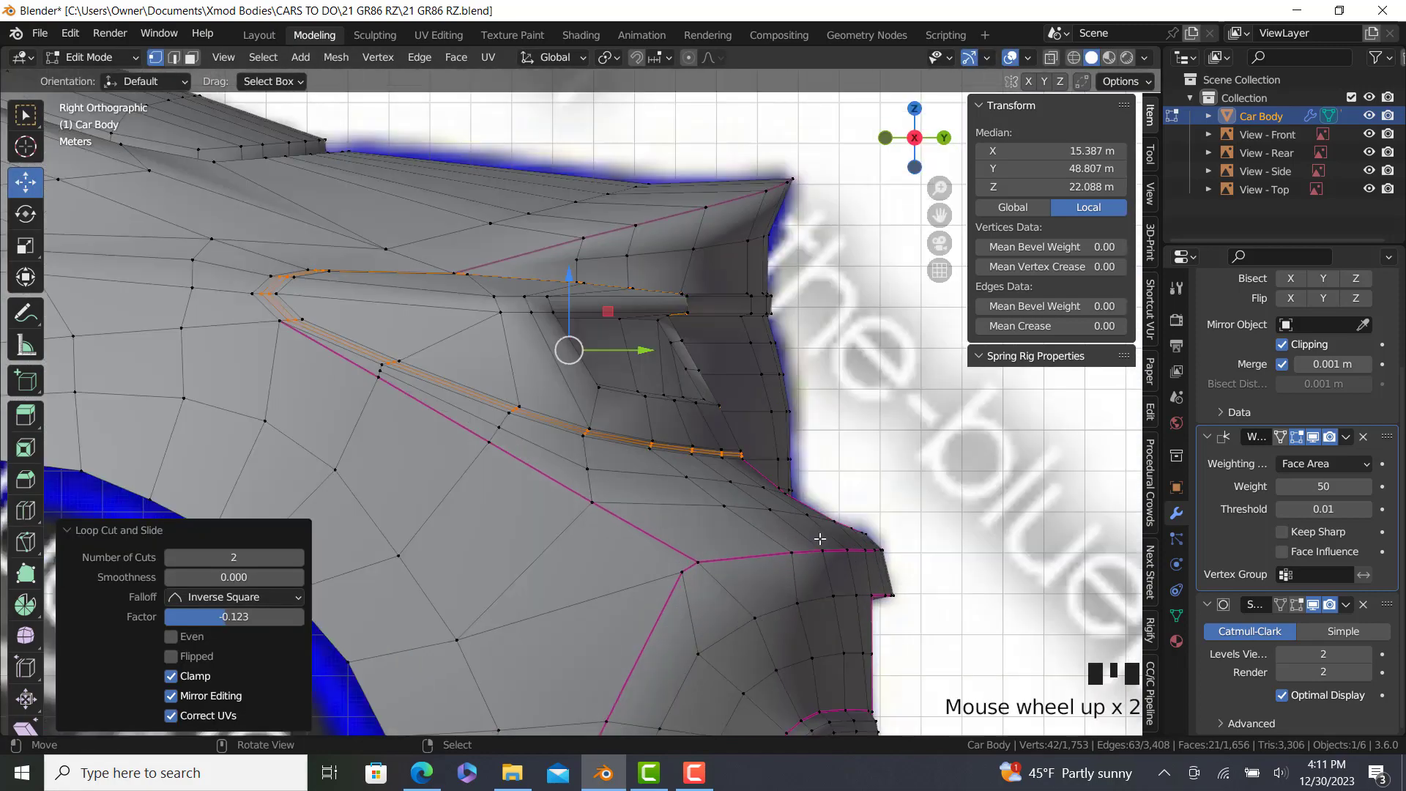
pyautogui.press('s')
pyautogui.click(477, 378)
pyautogui.keyDown('shift'); pyautogui.moveTo(477, 378); pyautogui.dragTo(718, 407, button='middle'); pyautogui.keyUp('shift')
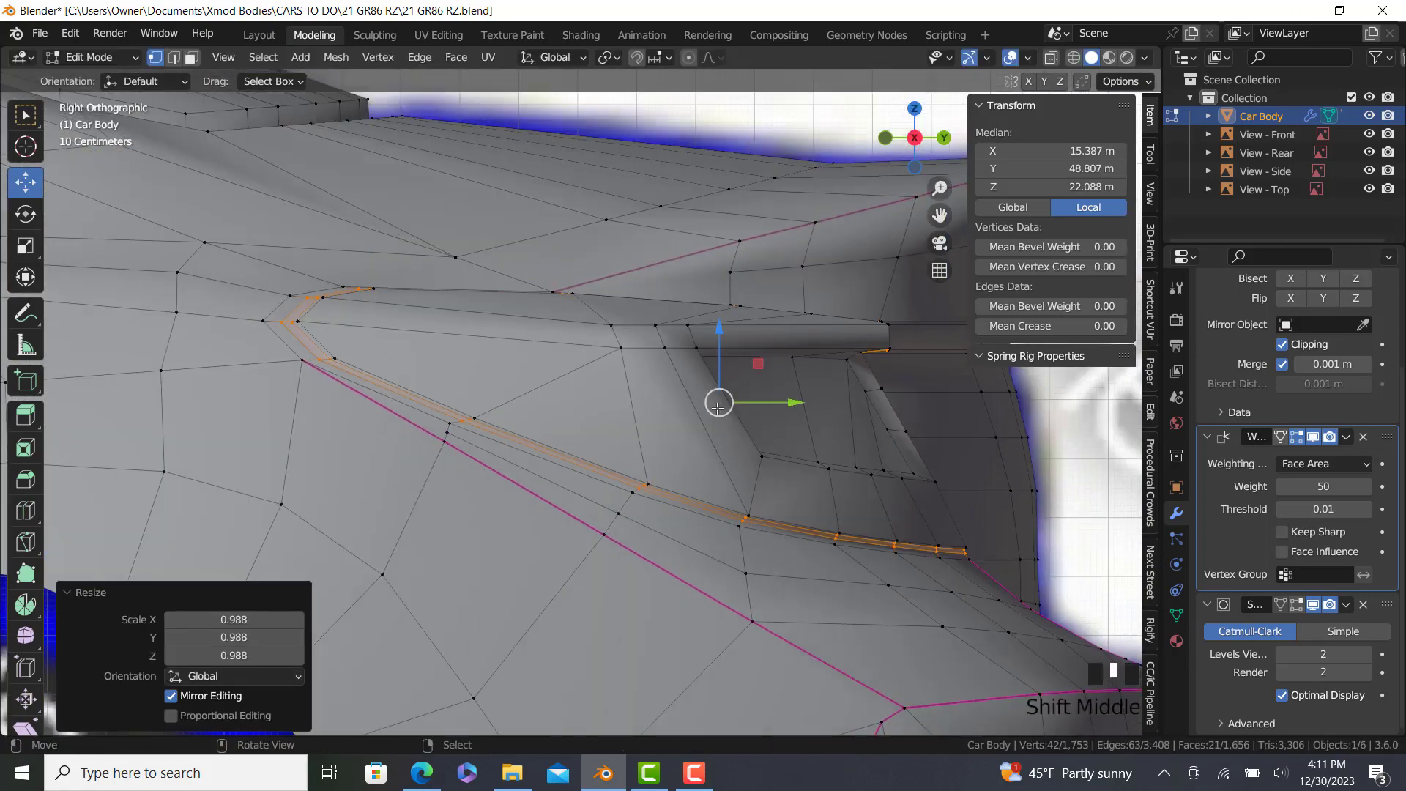
pyautogui.moveTo(783, 402); pyautogui.dragTo(712, 399)
# Nudge the rim loops slightly inward and down in the rear view, and preview the smoothed body outside Edit Mode.
pyautogui.press('KP_9')
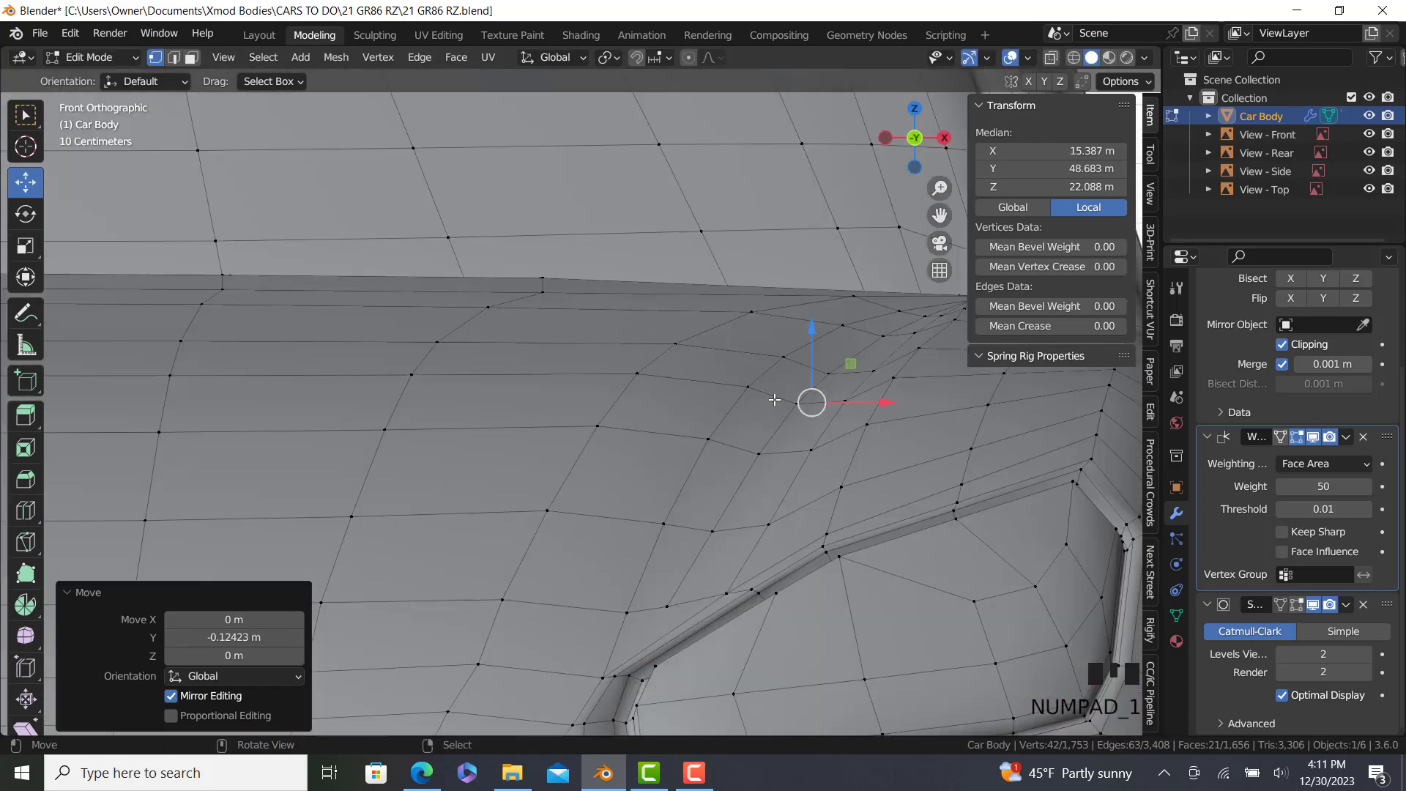
pyautogui.keyDown('shift'); pyautogui.moveTo(433, 336); pyautogui.dragTo(555, 334, button='middle'); pyautogui.keyUp('shift')
pyautogui.moveTo(421, 398); pyautogui.dragTo(412, 396)
pyautogui.moveTo(472, 326); pyautogui.dragTo(473, 331)
pyautogui.press('Tab')
pyautogui.scroll(-10, 533, 399)
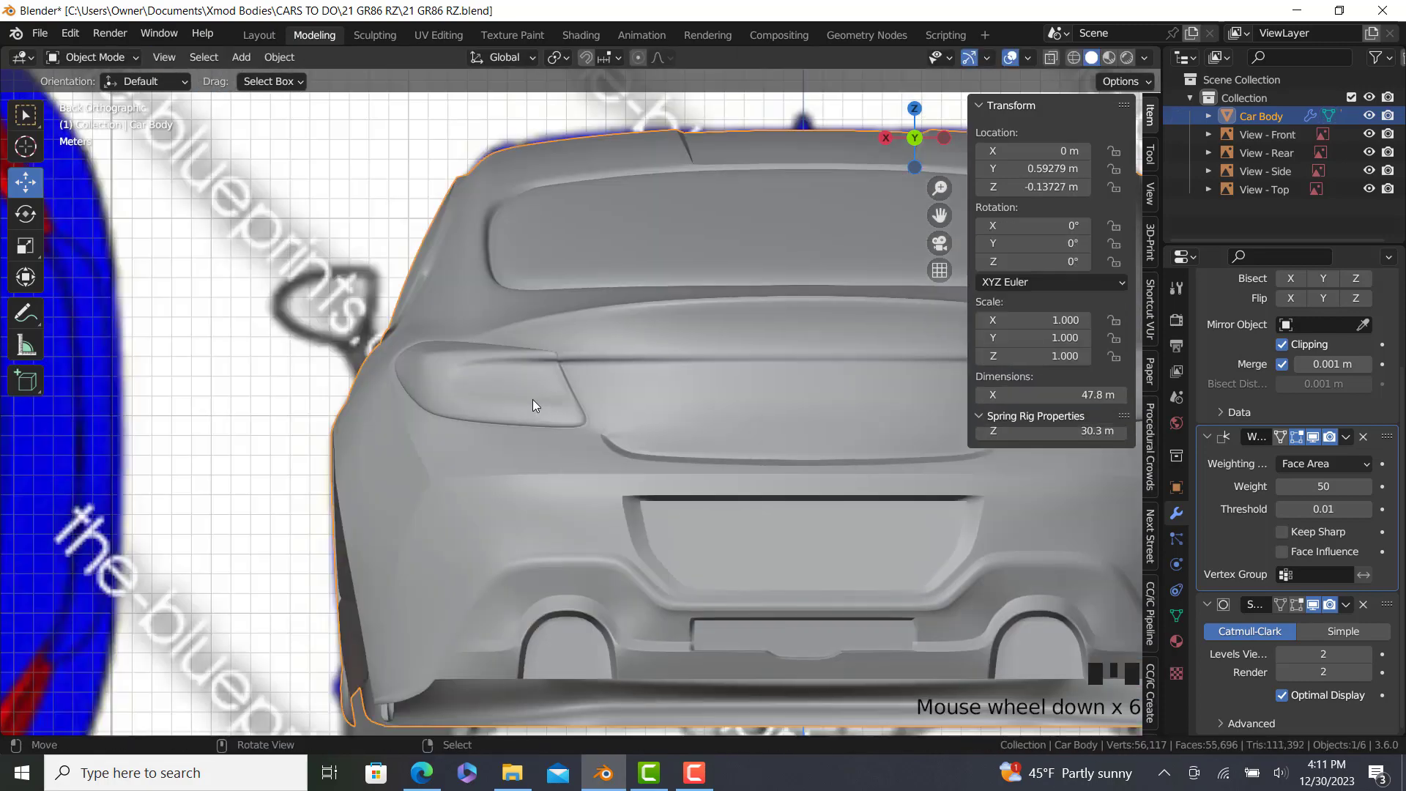
pyautogui.moveTo(537, 433); pyautogui.dragTo(614, 450, button='middle')
pyautogui.scroll(6, 614, 450)
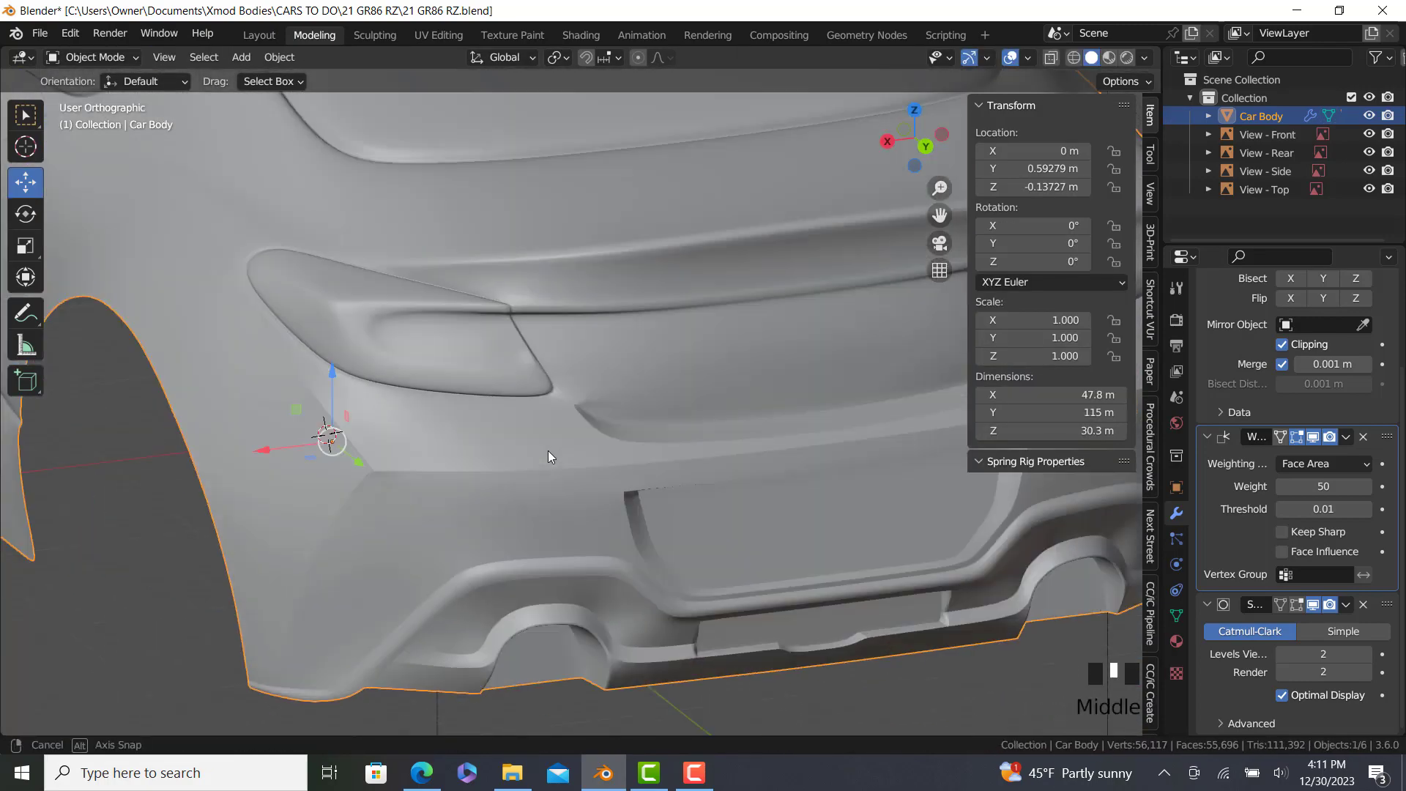
# Crease the short edges at the taillight's lower inner corner to 0.99 and preview the result.
pyautogui.press('Tab')
pyautogui.scroll(8, 556, 435)
pyautogui.press('Tab')
pyautogui.press('Tab')
pyautogui.rightClick(541, 414)
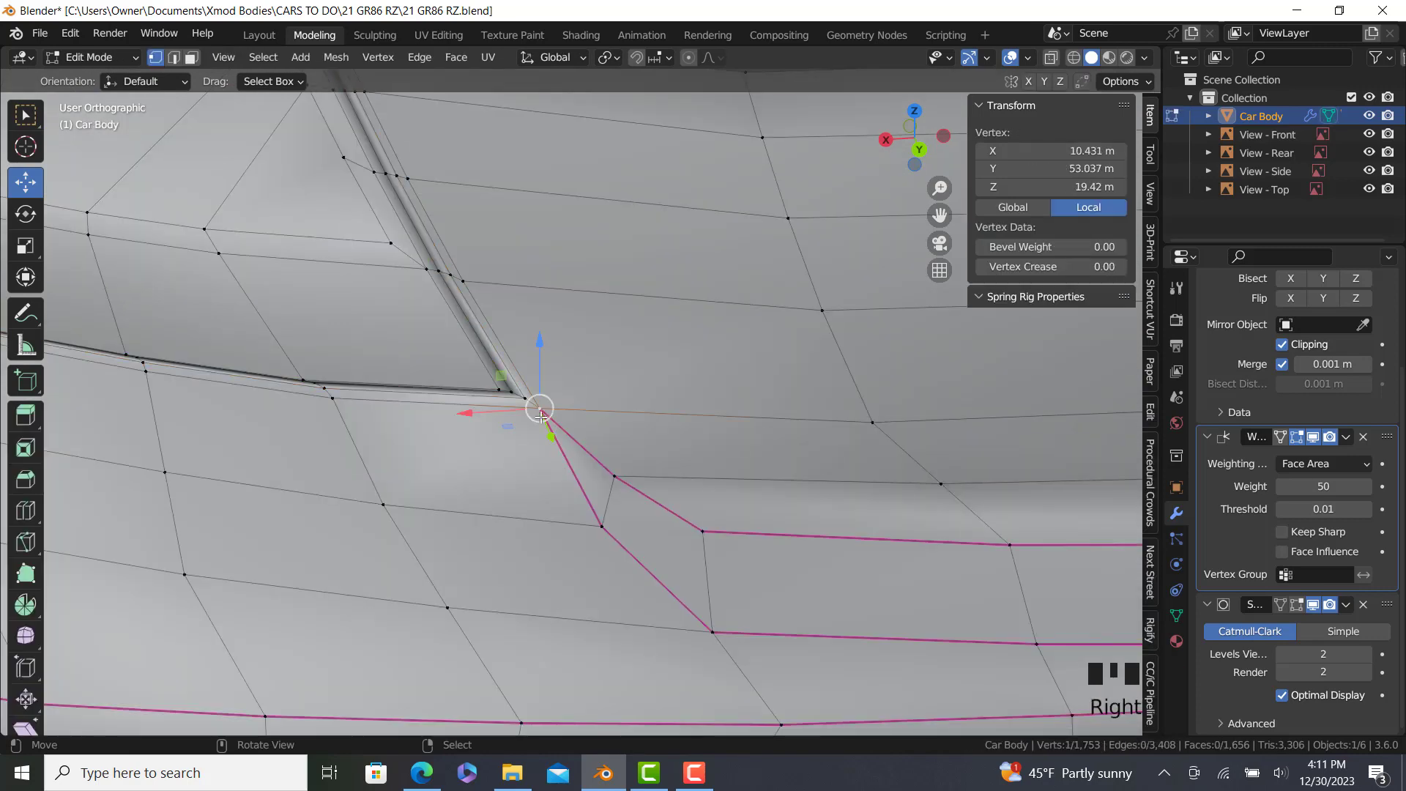
pyautogui.keyDown('ctrl'); pyautogui.rightClick(496, 385); pyautogui.keyUp('ctrl')
pyautogui.hotkey('shift', 'e')
pyautogui.click(495, 385)
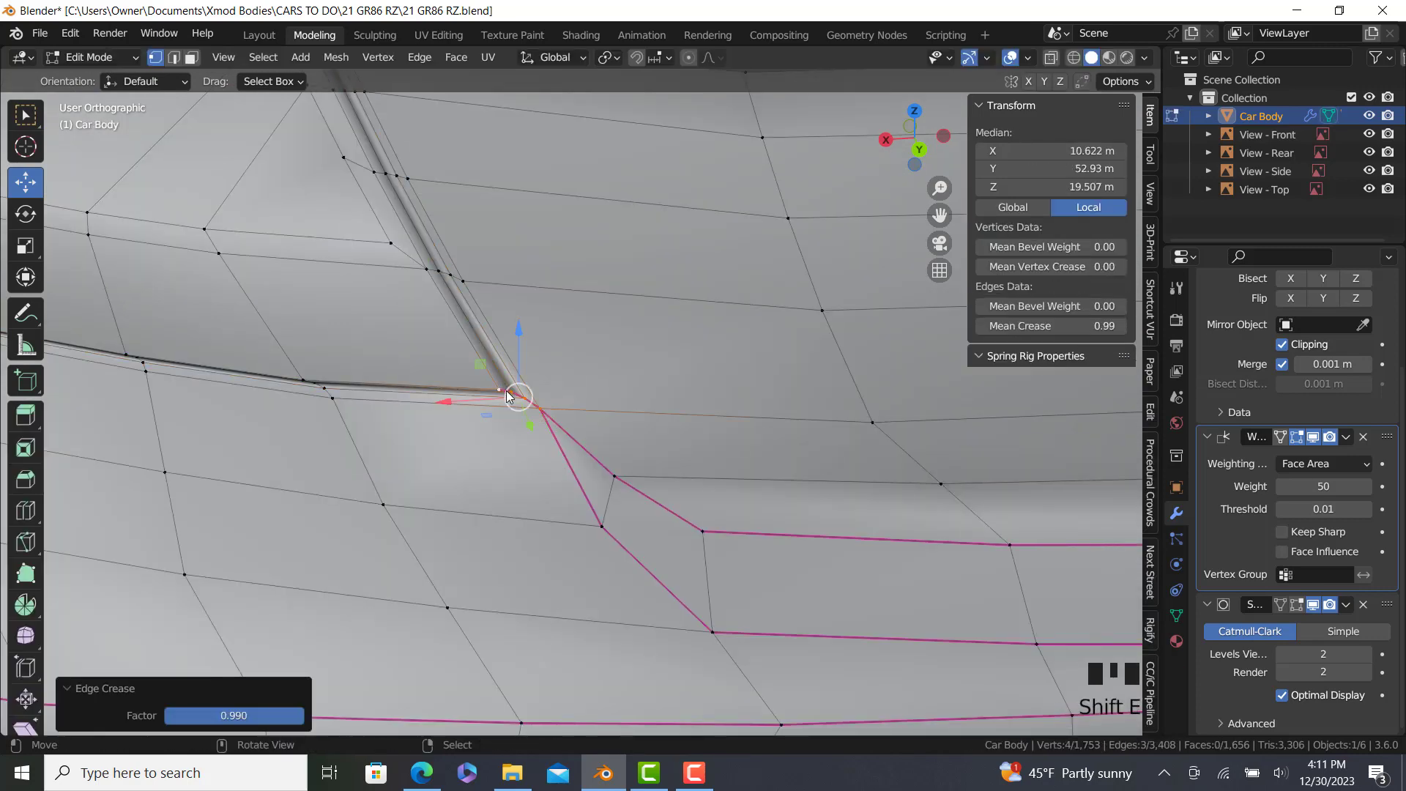
pyautogui.press('Tab')
pyautogui.scroll(-8, 521, 439)
pyautogui.moveTo(522, 440); pyautogui.dragTo(627, 330, button='middle')
# Crease the ridge line from the trunk centre to the recess's outer corner, along with the recess's outer, lower and inner outline.
pyautogui.scroll(5, 626, 326)
pyautogui.press('Tab')
pyautogui.scroll(5, 600, 325)
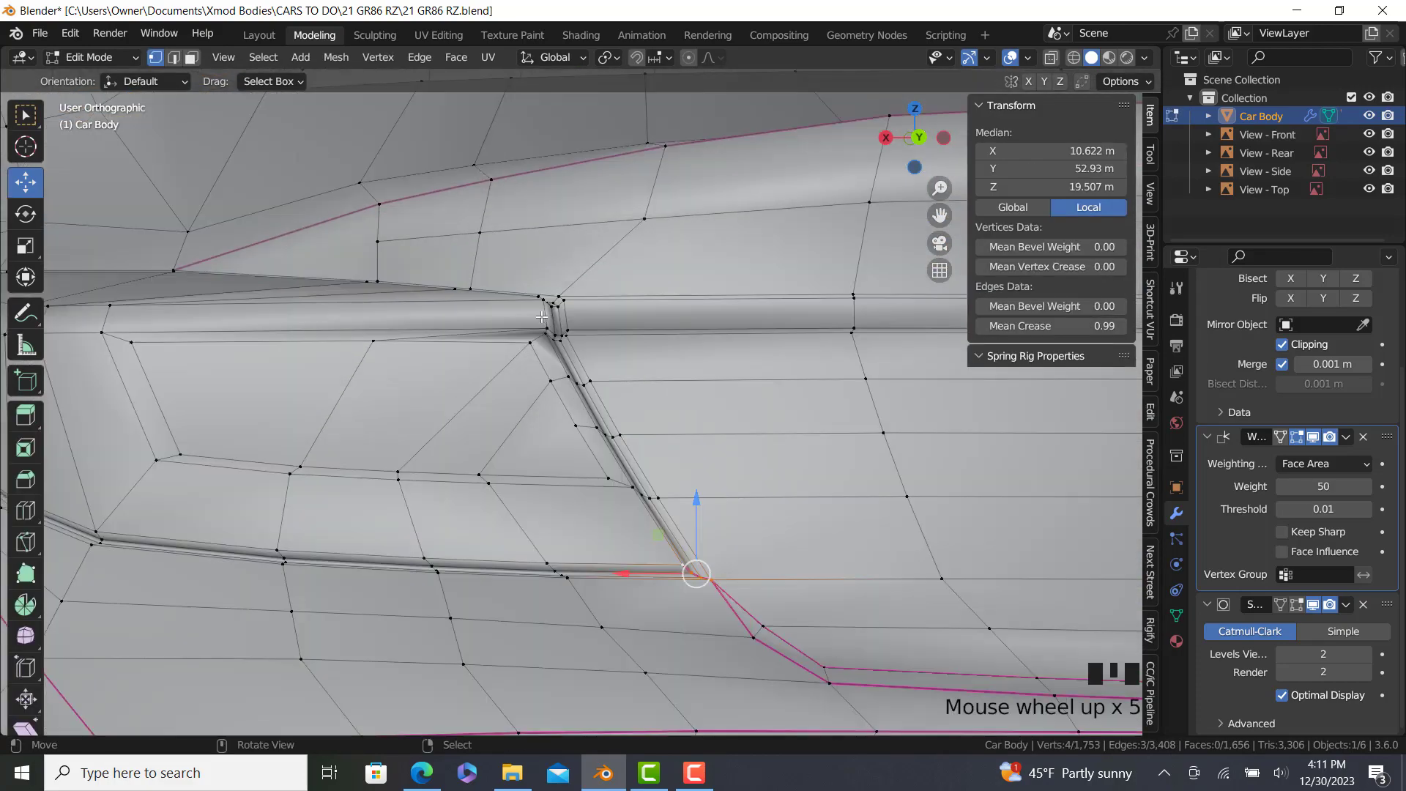
pyautogui.scroll(-2, 540, 323)
pyautogui.keyDown('shift'); pyautogui.moveTo(1106, 326); pyautogui.dragTo(372, 314, button='middle'); pyautogui.keyUp('shift')
pyautogui.click(943, 340)
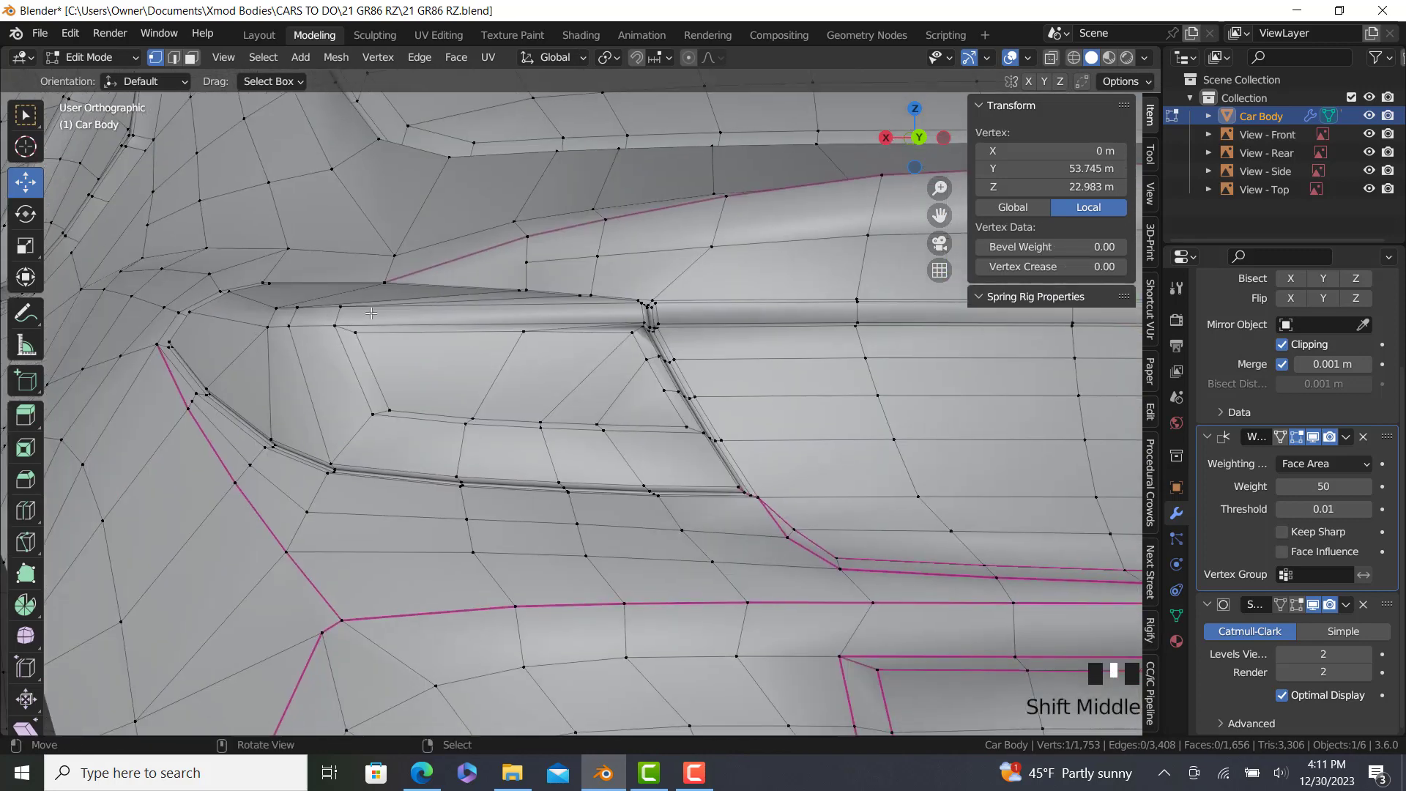
pyautogui.keyDown('ctrl'); pyautogui.rightClick(336, 325); pyautogui.keyUp('ctrl')
pyautogui.scroll(2, 707, 429)
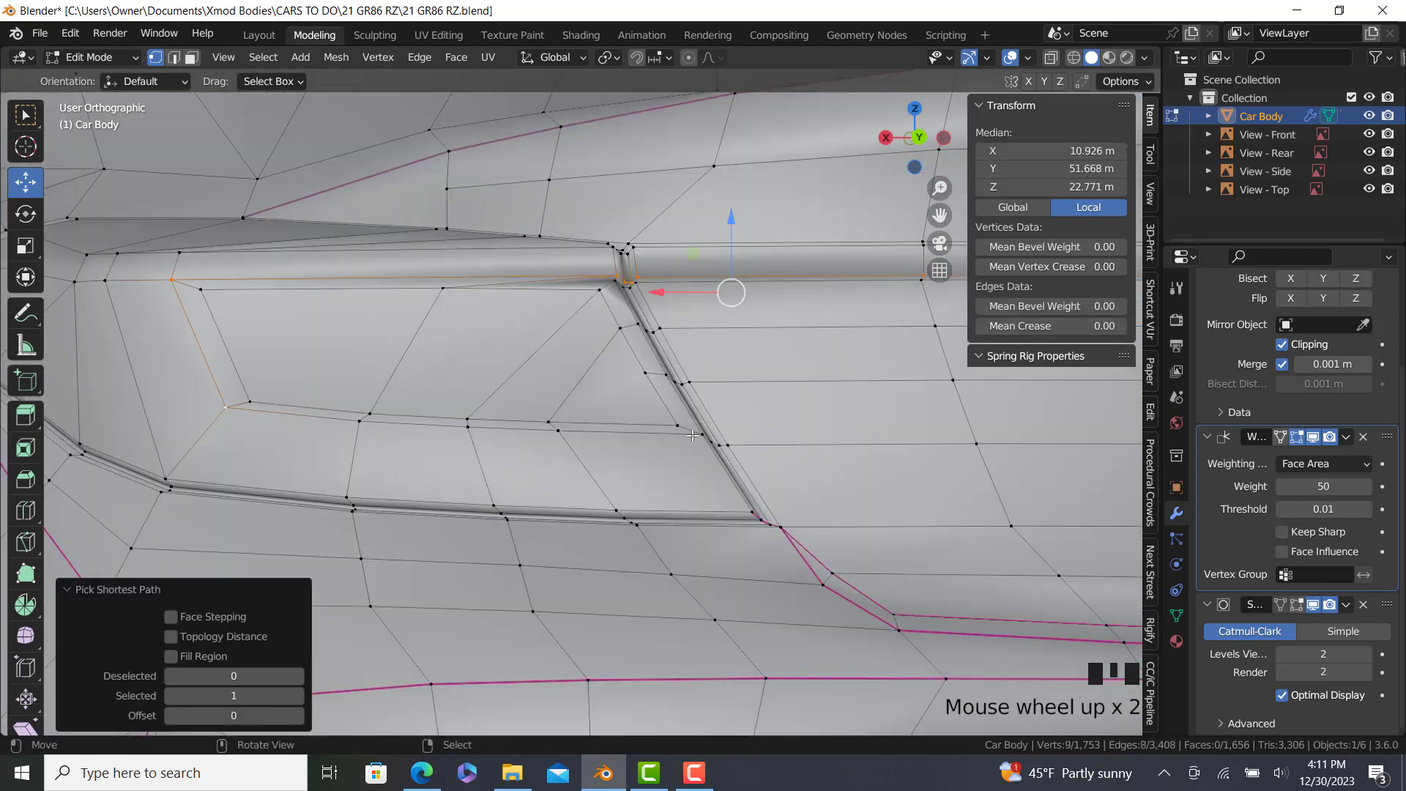
pyautogui.keyDown('ctrl'); pyautogui.rightClick(705, 431); pyautogui.keyUp('ctrl')
pyautogui.scroll(2, 625, 281)
pyautogui.keyDown('ctrl'); pyautogui.rightClick(613, 286); pyautogui.keyUp('ctrl')
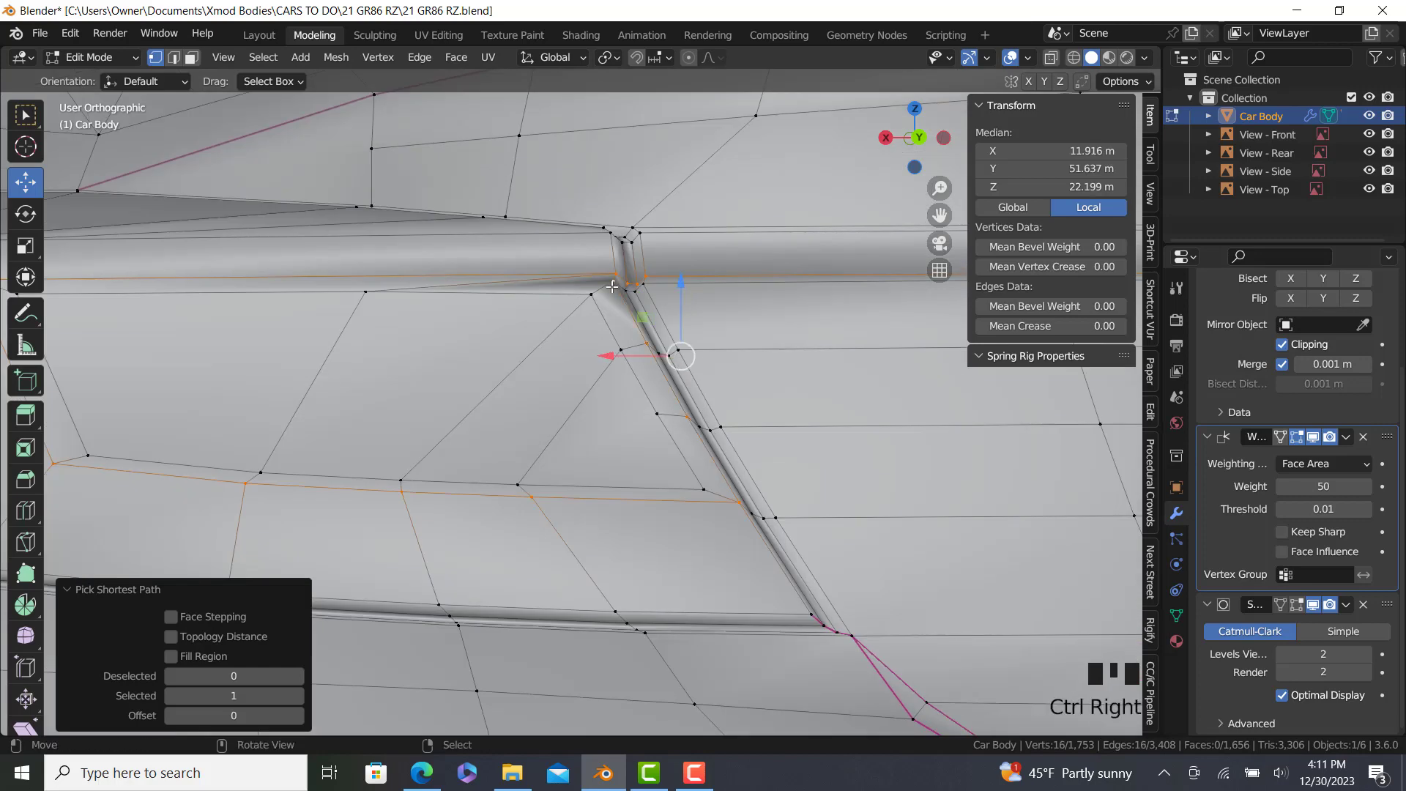
pyautogui.hotkey('shift', 'e')
pyautogui.click(613, 287)
# Crease the recess's inner top edge and the line running forward past the taillight tip to 0.99, and preview the body.
pyautogui.click(593, 301)
pyautogui.scroll(-3, 593, 301)
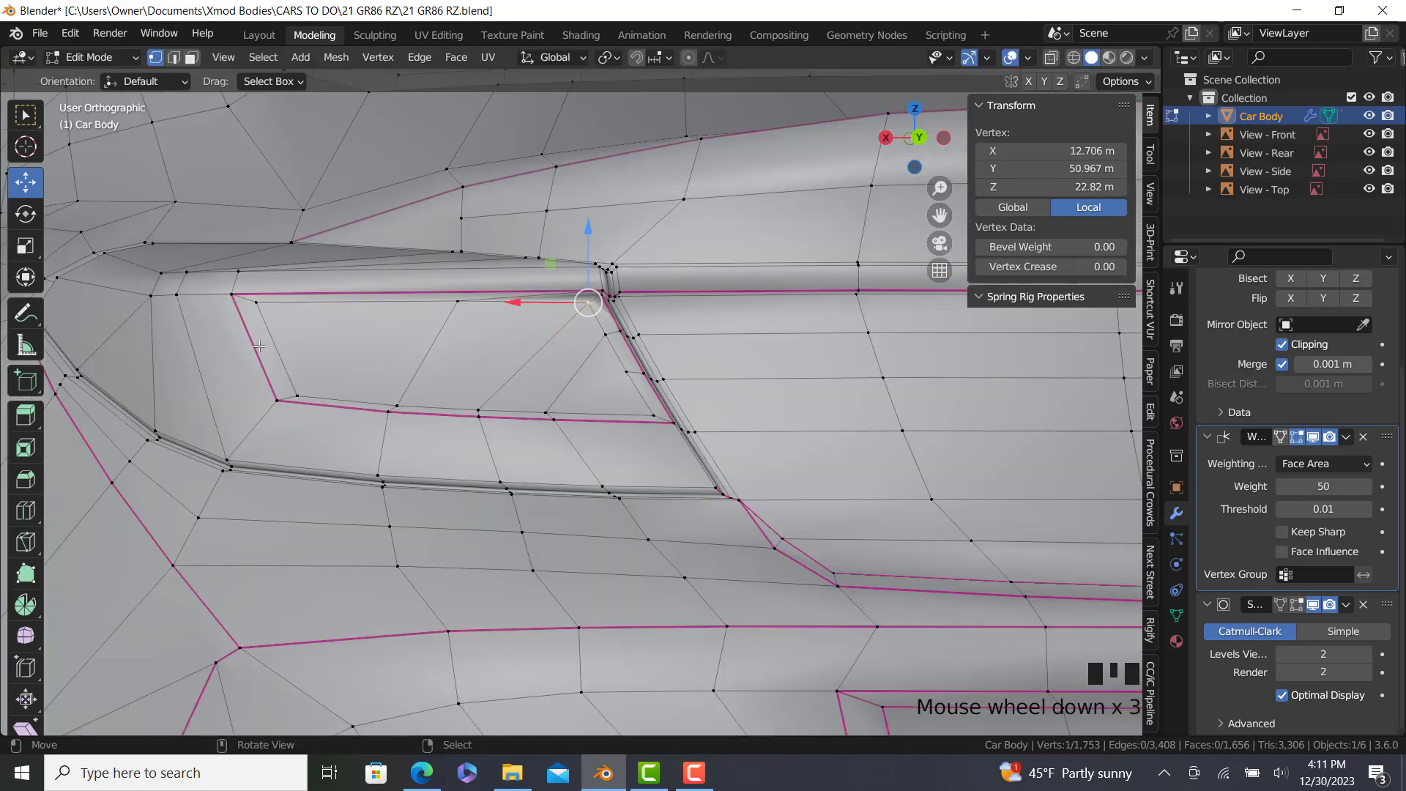
pyautogui.keyDown('ctrl'); pyautogui.rightClick(260, 298); pyautogui.keyUp('ctrl')
pyautogui.keyDown('ctrl'); pyautogui.rightClick(227, 296); pyautogui.keyUp('ctrl')
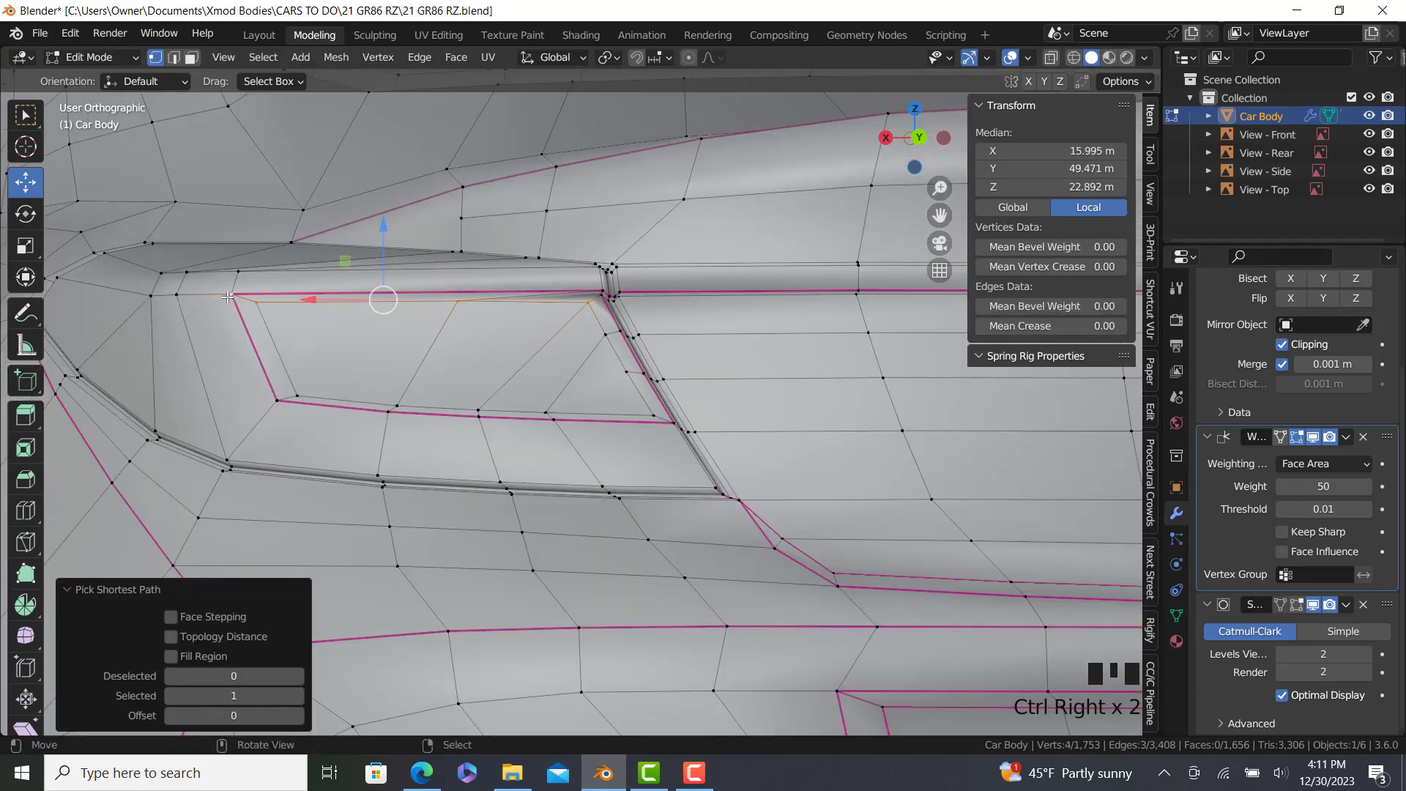
pyautogui.moveTo(212, 287); pyautogui.dragTo(923, 534, button='middle')
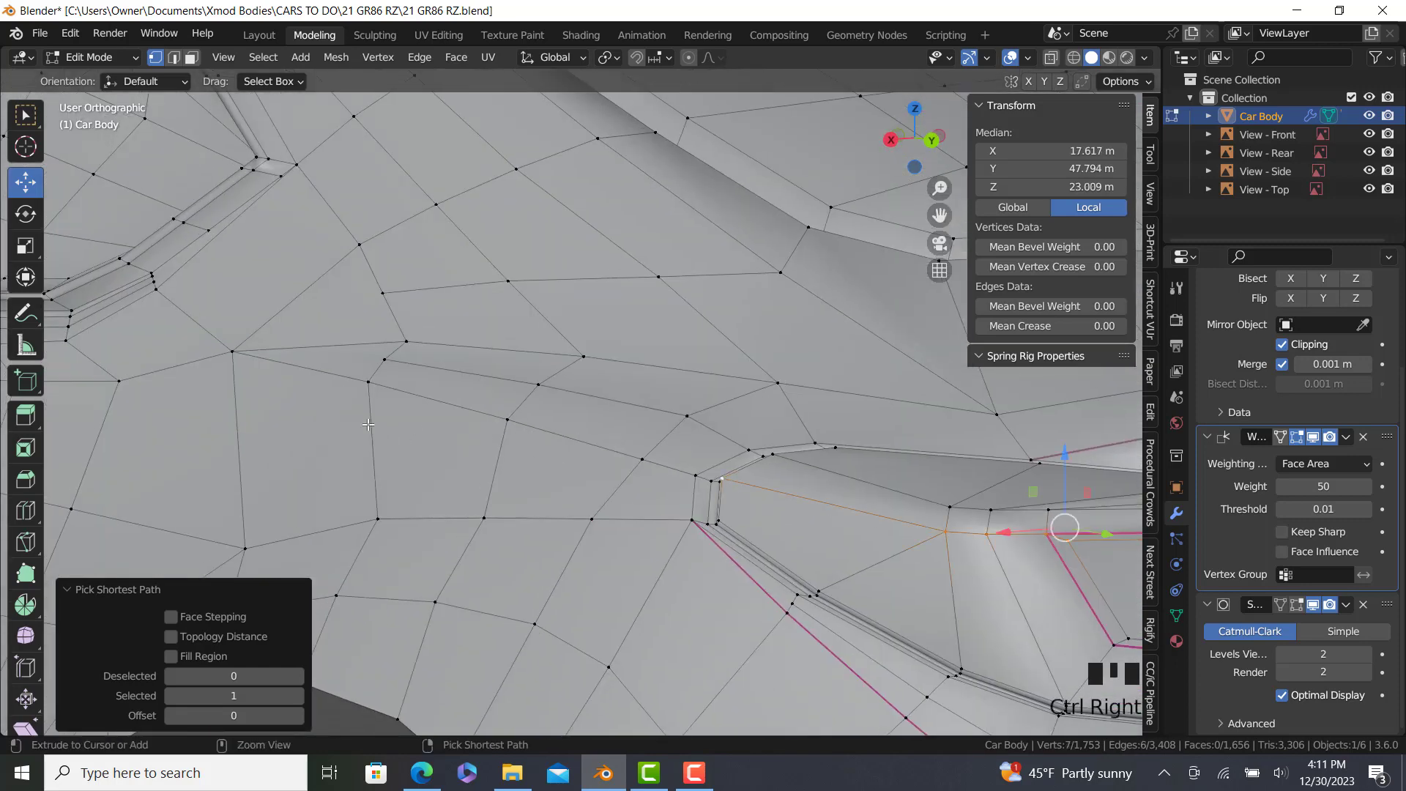
pyautogui.keyDown('ctrl'); pyautogui.rightClick(240, 354); pyautogui.keyUp('ctrl')
pyautogui.scroll(-2, 687, 401)
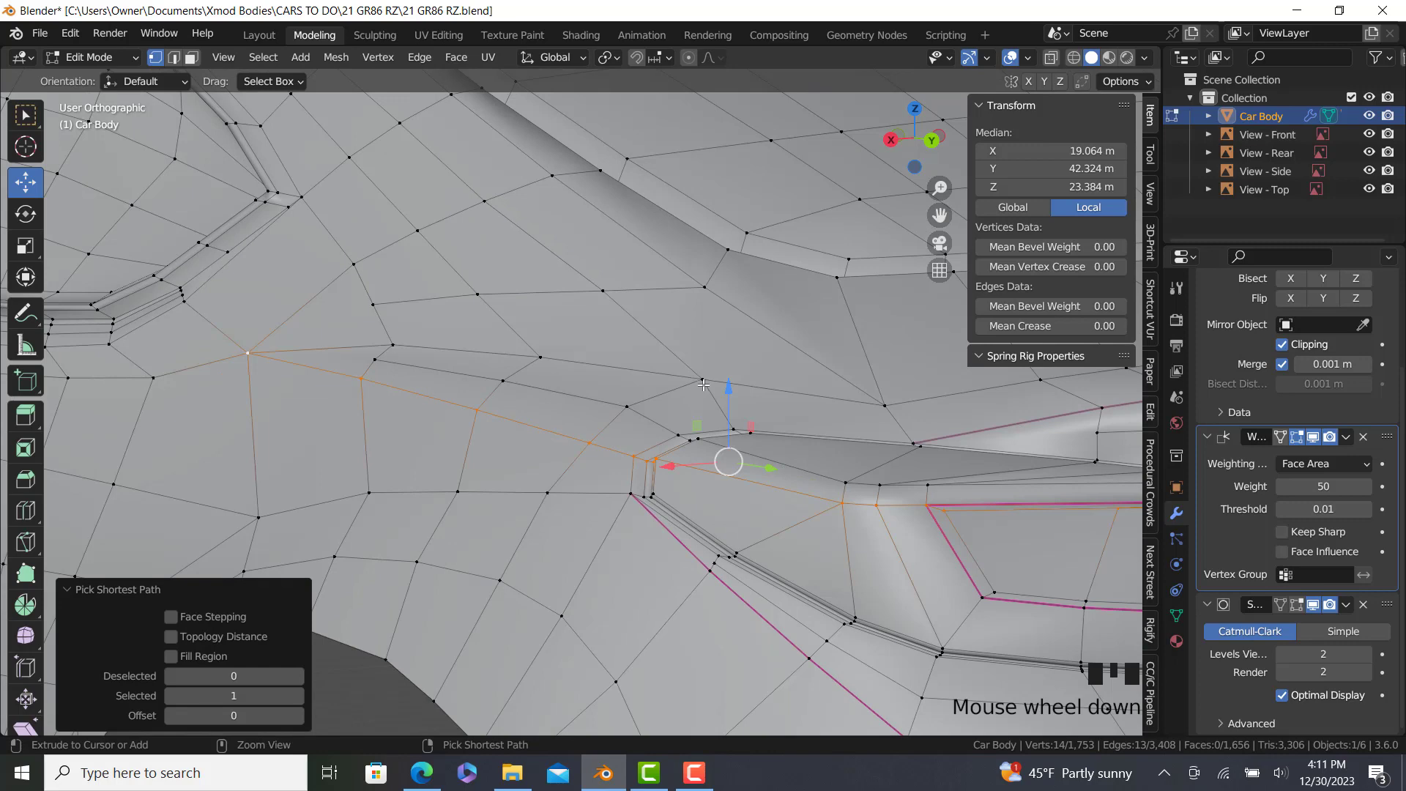
pyautogui.hotkey('shift', 'e')
pyautogui.click(703, 385)
pyautogui.press('Tab')
pyautogui.scroll(-5, 811, 549)
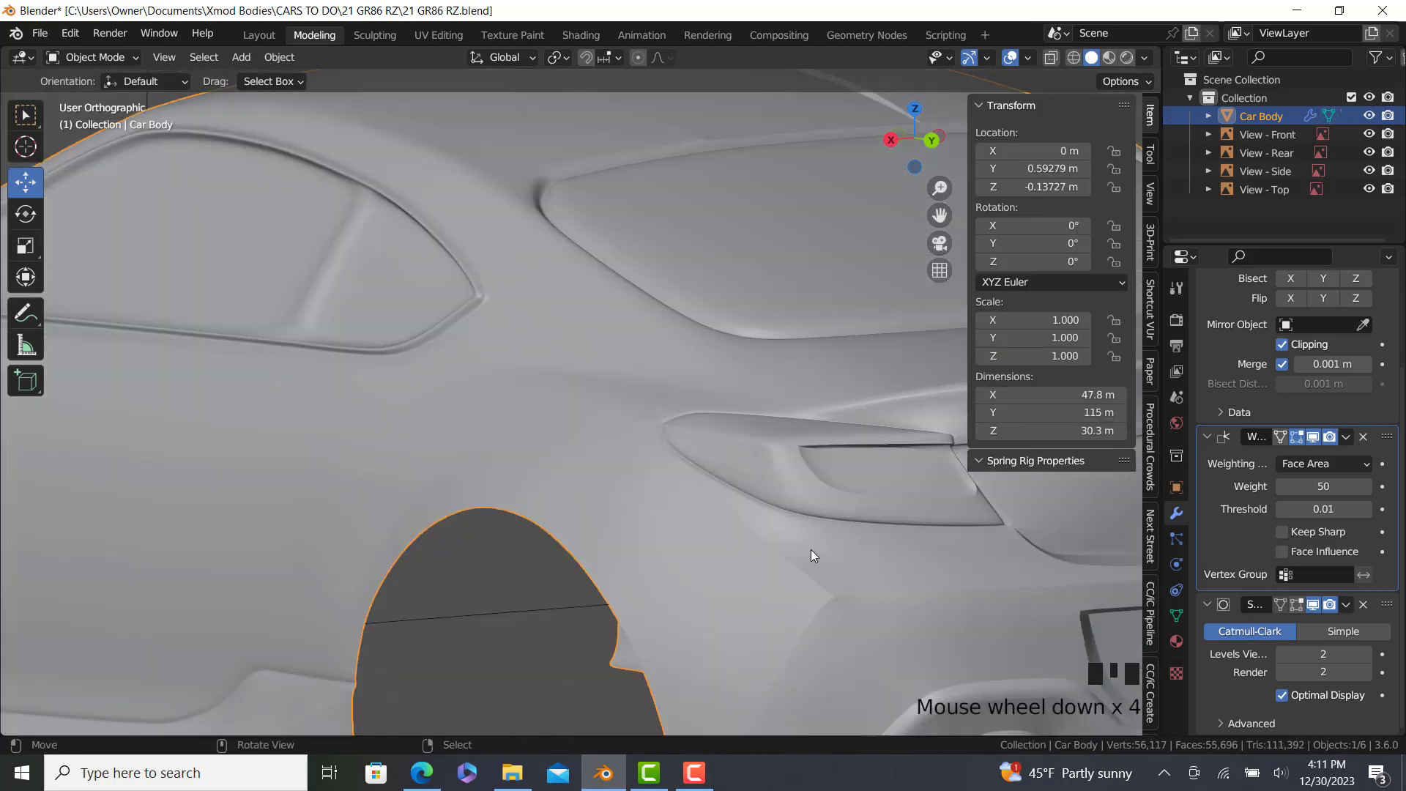
# Crease the slanted inner side of the recess floor, down to the taillight's lower inner corner, to 0.99.
pyautogui.keyDown('shift'); pyautogui.moveTo(811, 549); pyautogui.dragTo(714, 376, button='middle'); pyautogui.keyUp('shift')
pyautogui.scroll(4, 681, 417)
pyautogui.press('Tab')
pyautogui.scroll(2, 645, 458)
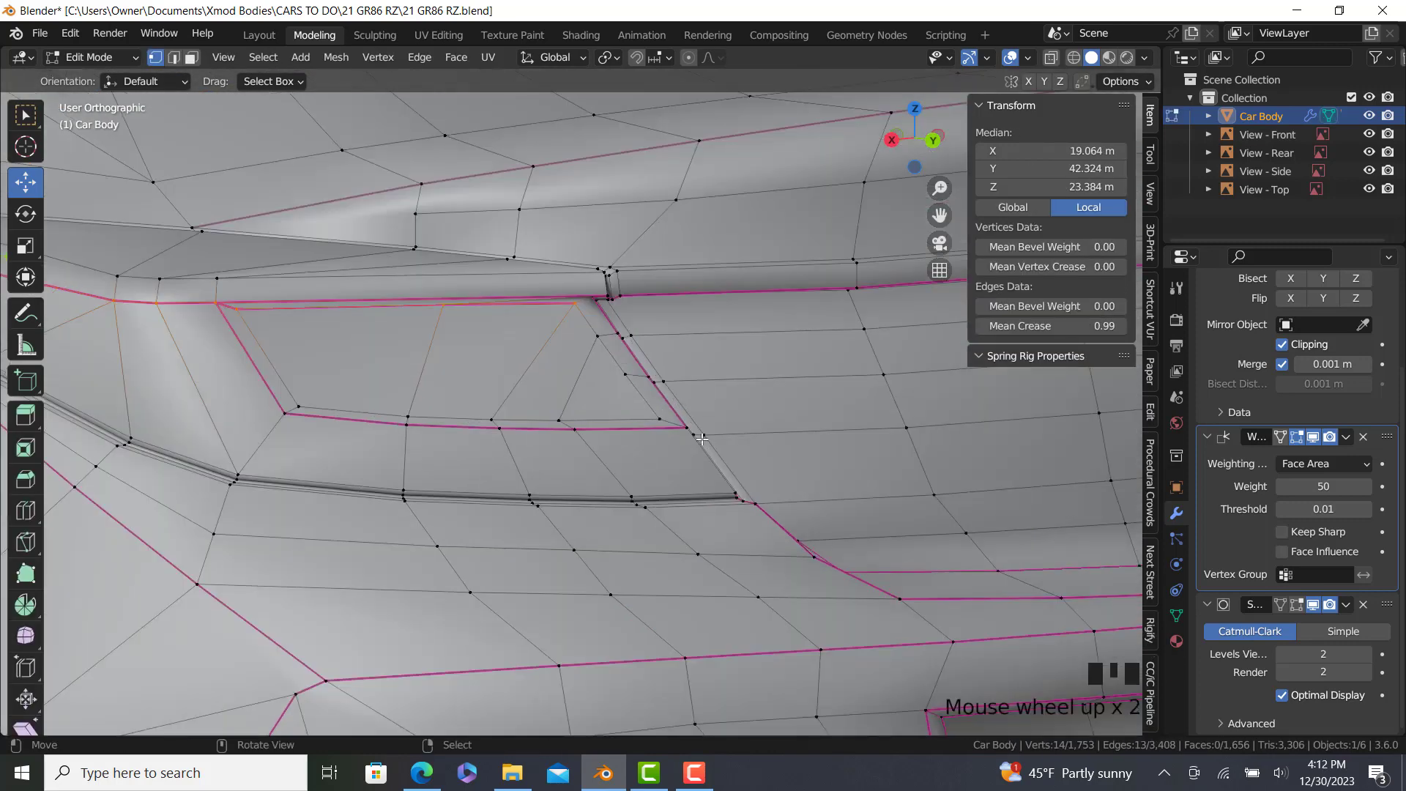
pyautogui.rightClick(660, 413)
pyautogui.keyDown('ctrl'); pyautogui.rightClick(729, 487); pyautogui.keyUp('ctrl')
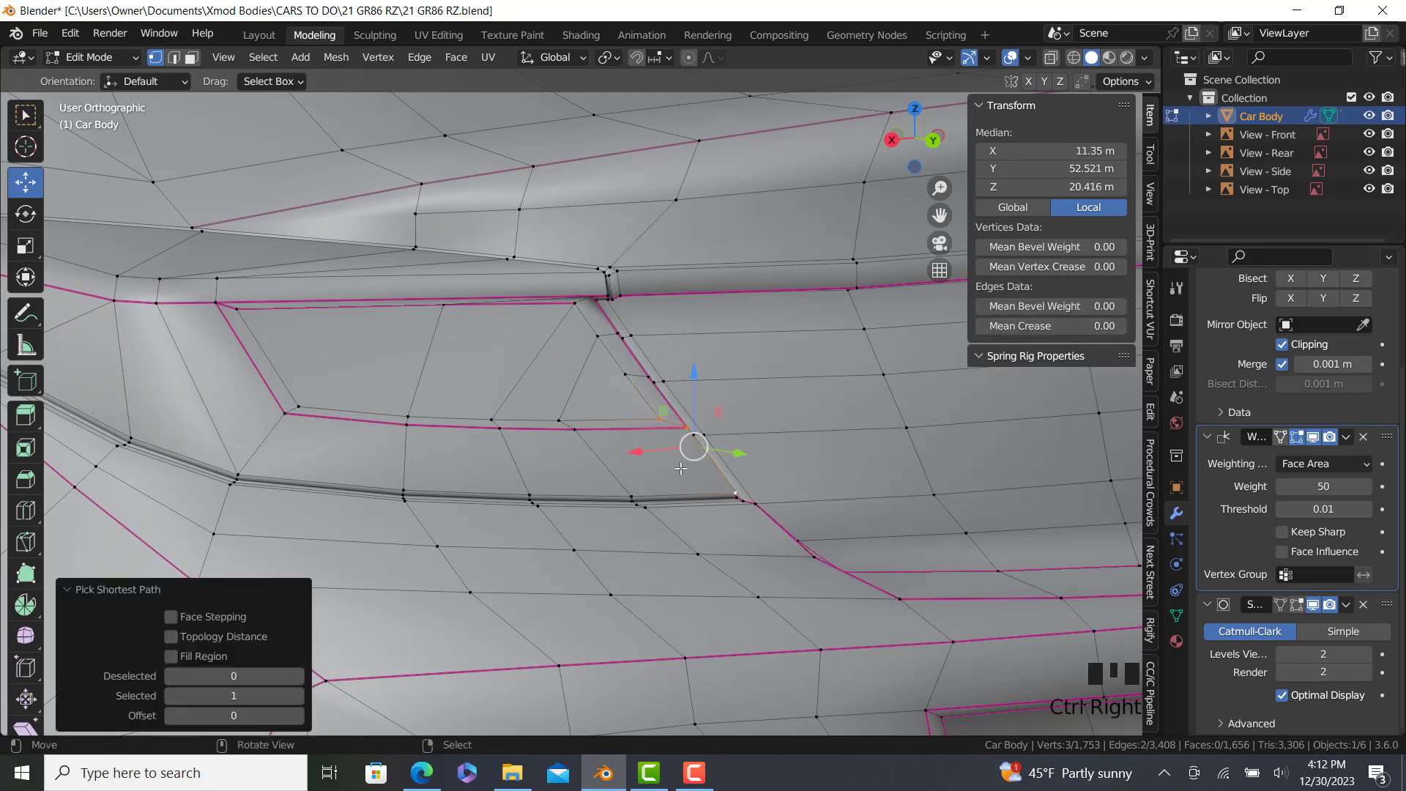
pyautogui.rightClick(736, 487)
pyautogui.keyDown('ctrl'); pyautogui.rightClick(658, 420); pyautogui.keyUp('ctrl')
pyautogui.keyDown('ctrl'); pyautogui.rightClick(585, 296); pyautogui.keyUp('ctrl')
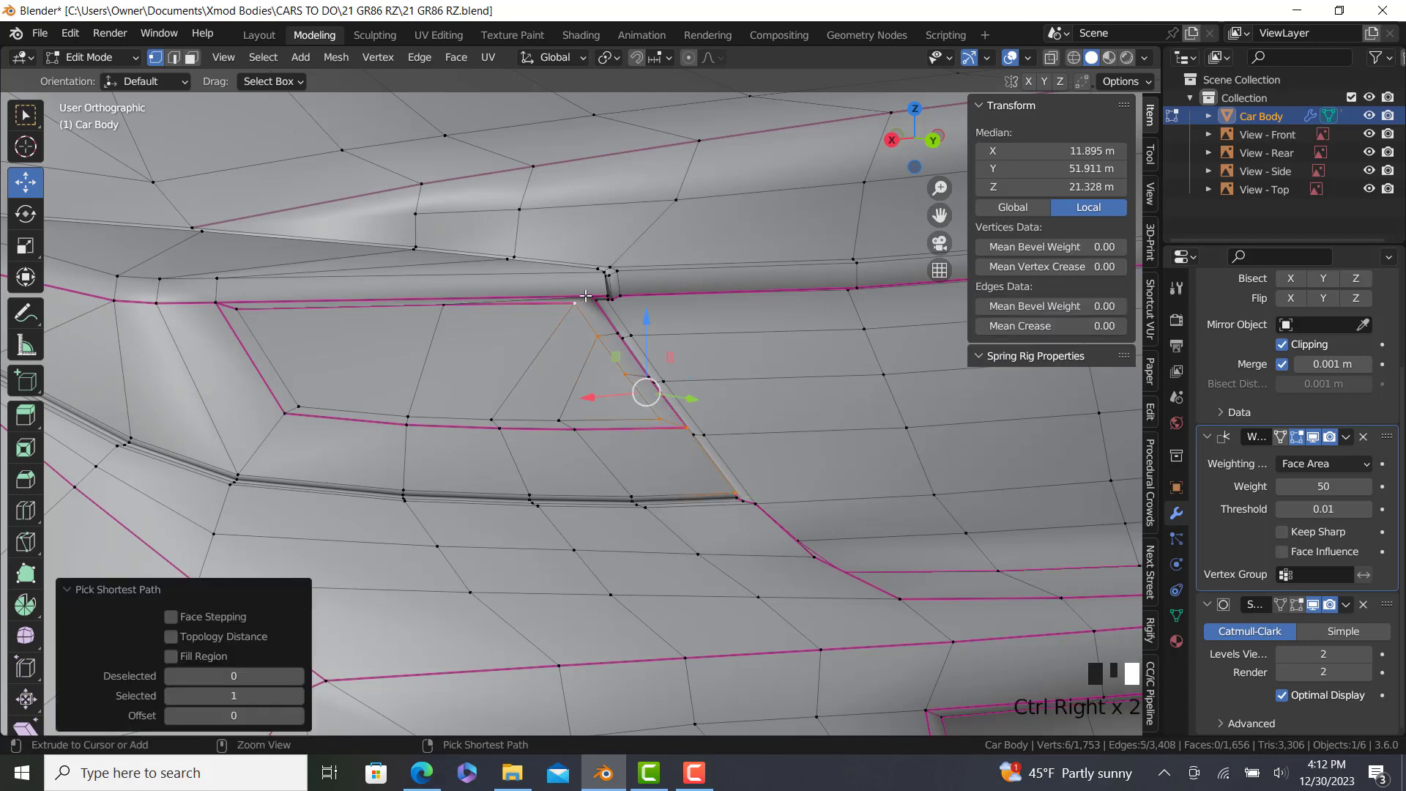
pyautogui.hotkey('shift', 'e')
pyautogui.click(637, 380)
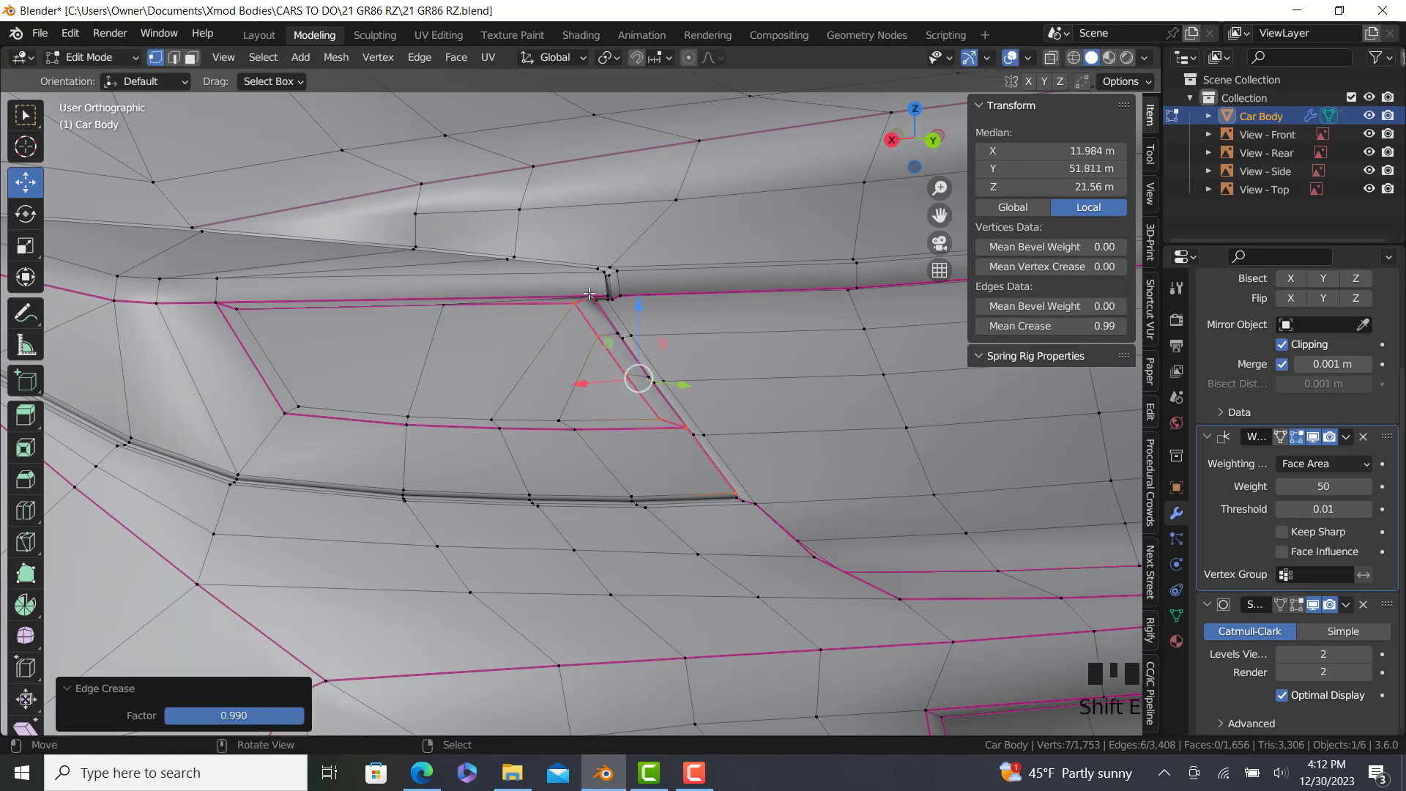
# Crease the lower and outer edges of the recess floor to 0.99.
pyautogui.press('Tab')
pyautogui.moveTo(603, 364); pyautogui.dragTo(560, 464, button='middle')
pyautogui.scroll(2, 192, 499)
pyautogui.press('Tab')
pyautogui.keyDown('shift'); pyautogui.moveTo(192, 499); pyautogui.dragTo(696, 533, button='middle'); pyautogui.keyUp('shift')
pyautogui.rightClick(697, 538)
pyautogui.keyDown('ctrl'); pyautogui.rightClick(386, 504); pyautogui.keyUp('ctrl')
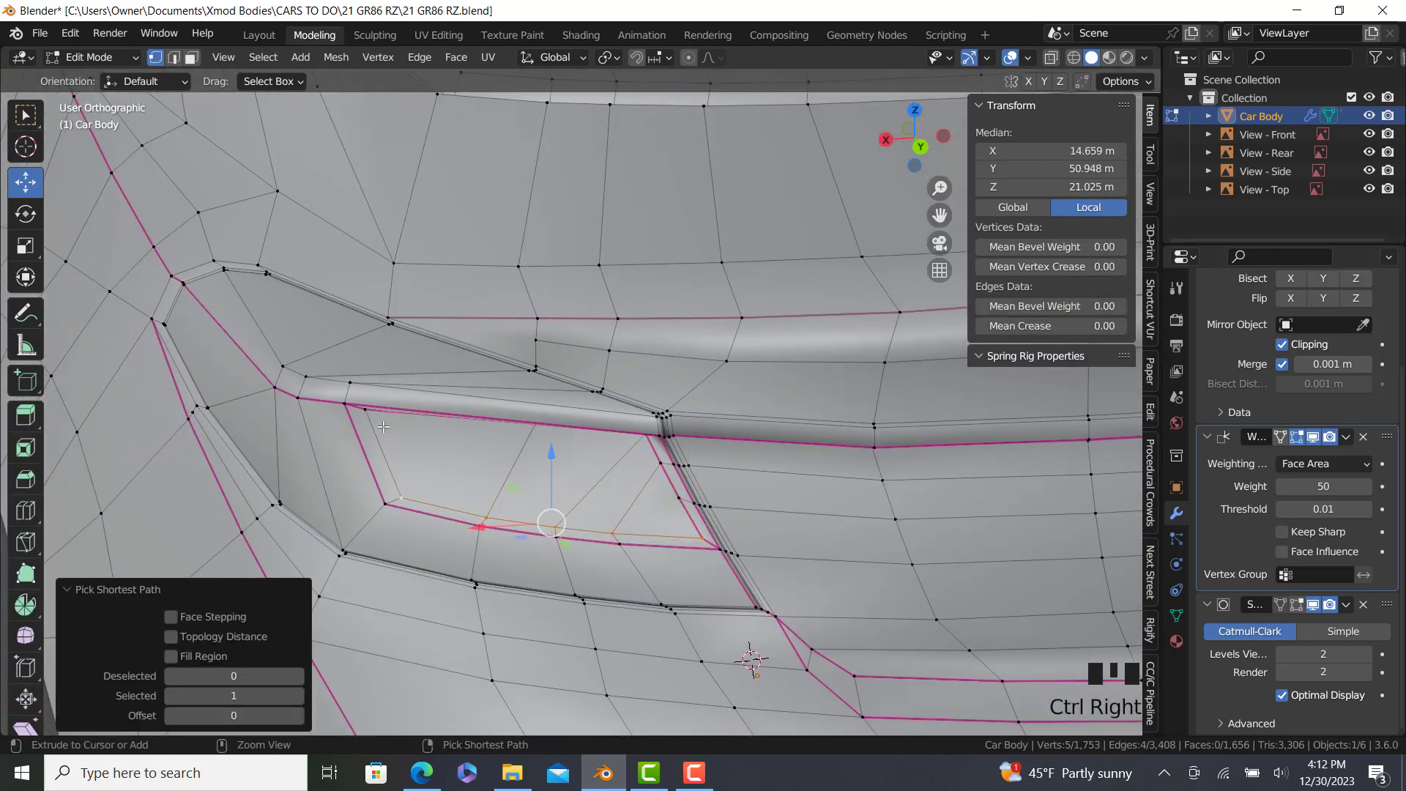
pyautogui.keyDown('ctrl'); pyautogui.rightClick(376, 420); pyautogui.keyUp('ctrl')
pyautogui.hotkey('shift', 'e')
pyautogui.click(376, 420)
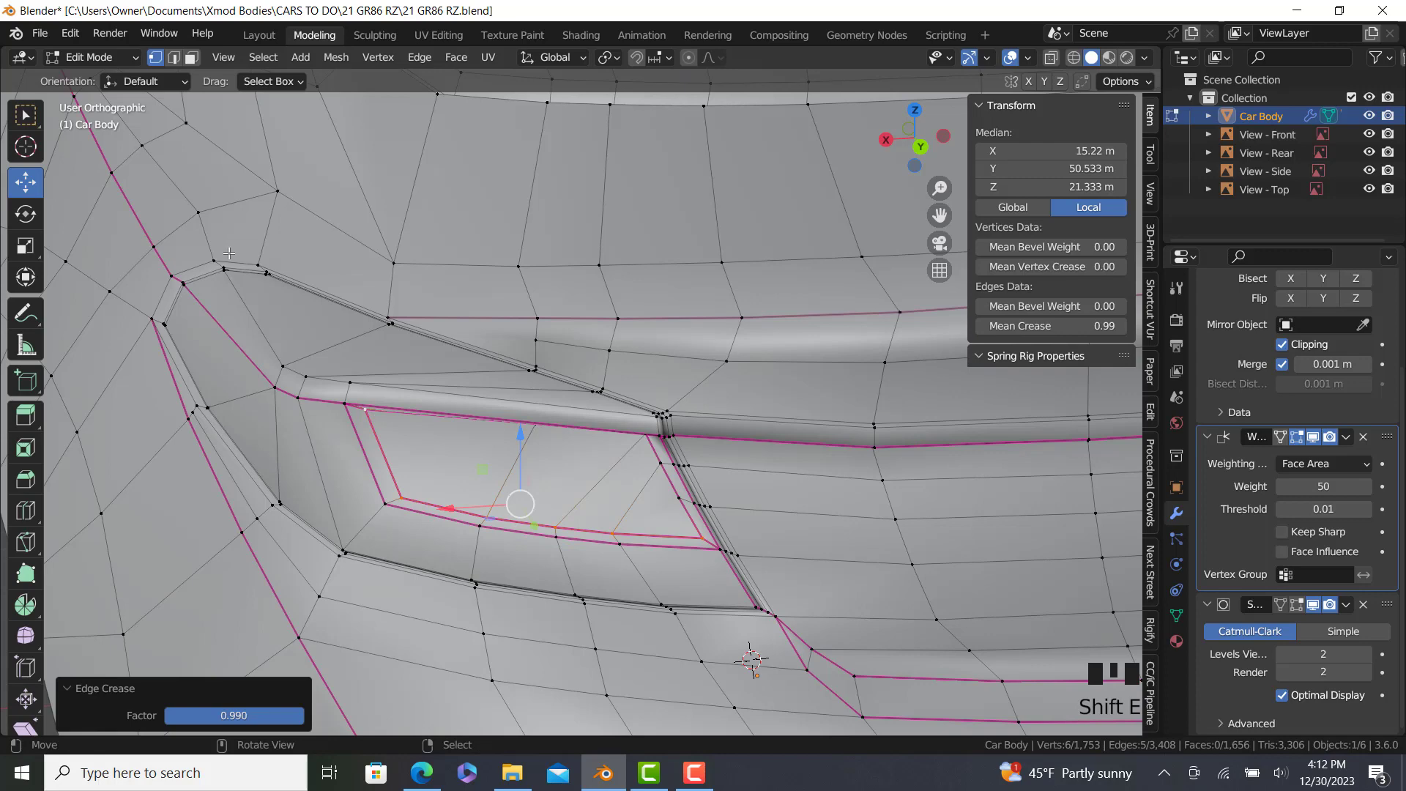
# Crease the upper ridge edge from the taillight's front tip across to the trunk centreline to 0.99, and preview the result.
pyautogui.rightClick(223, 274)
pyautogui.keyDown('ctrl'); pyautogui.rightClick(350, 384); pyautogui.keyUp('ctrl')
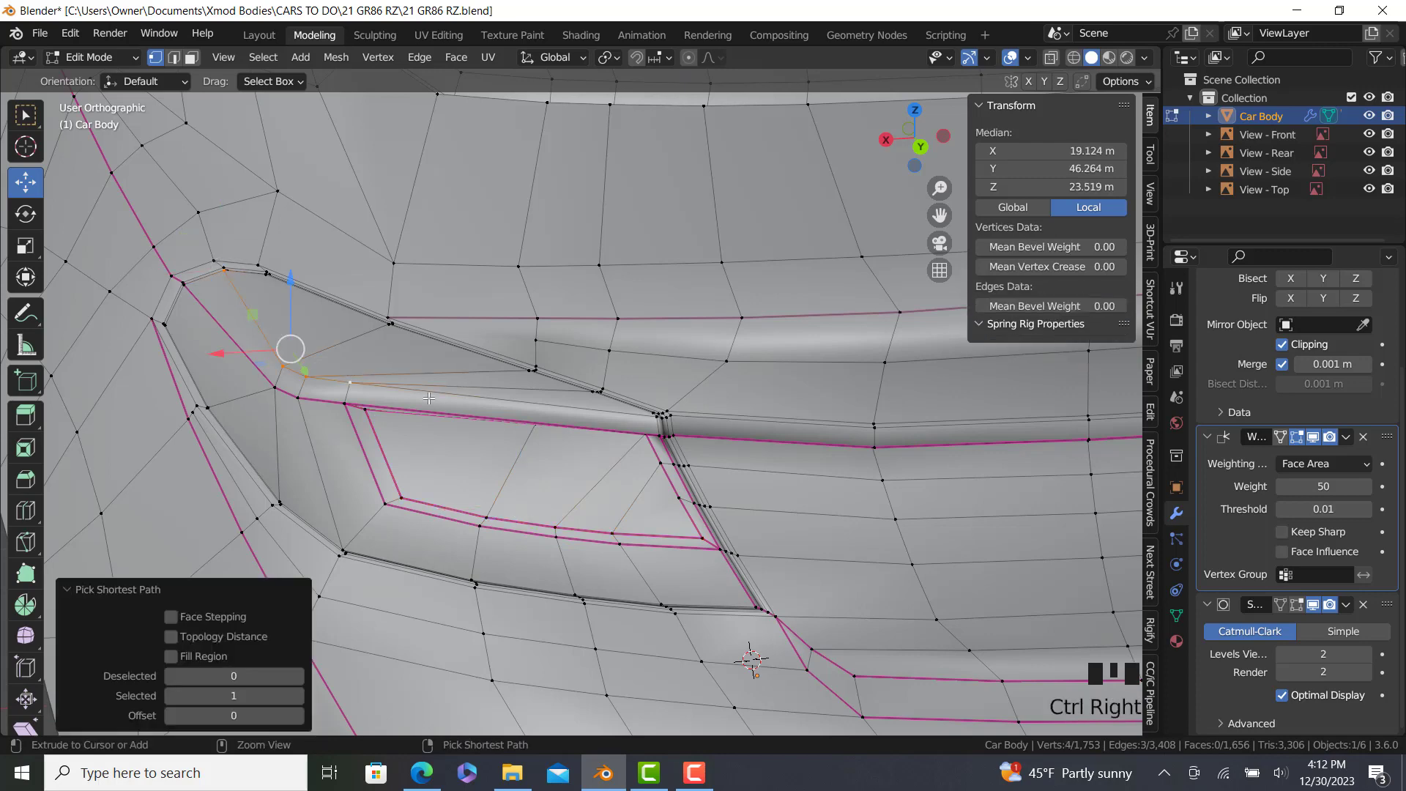
pyautogui.keyDown('shift'); pyautogui.moveTo(952, 419); pyautogui.dragTo(851, 422, button='middle'); pyautogui.keyUp('shift')
pyautogui.keyDown('ctrl'); pyautogui.rightClick(887, 422); pyautogui.keyUp('ctrl')
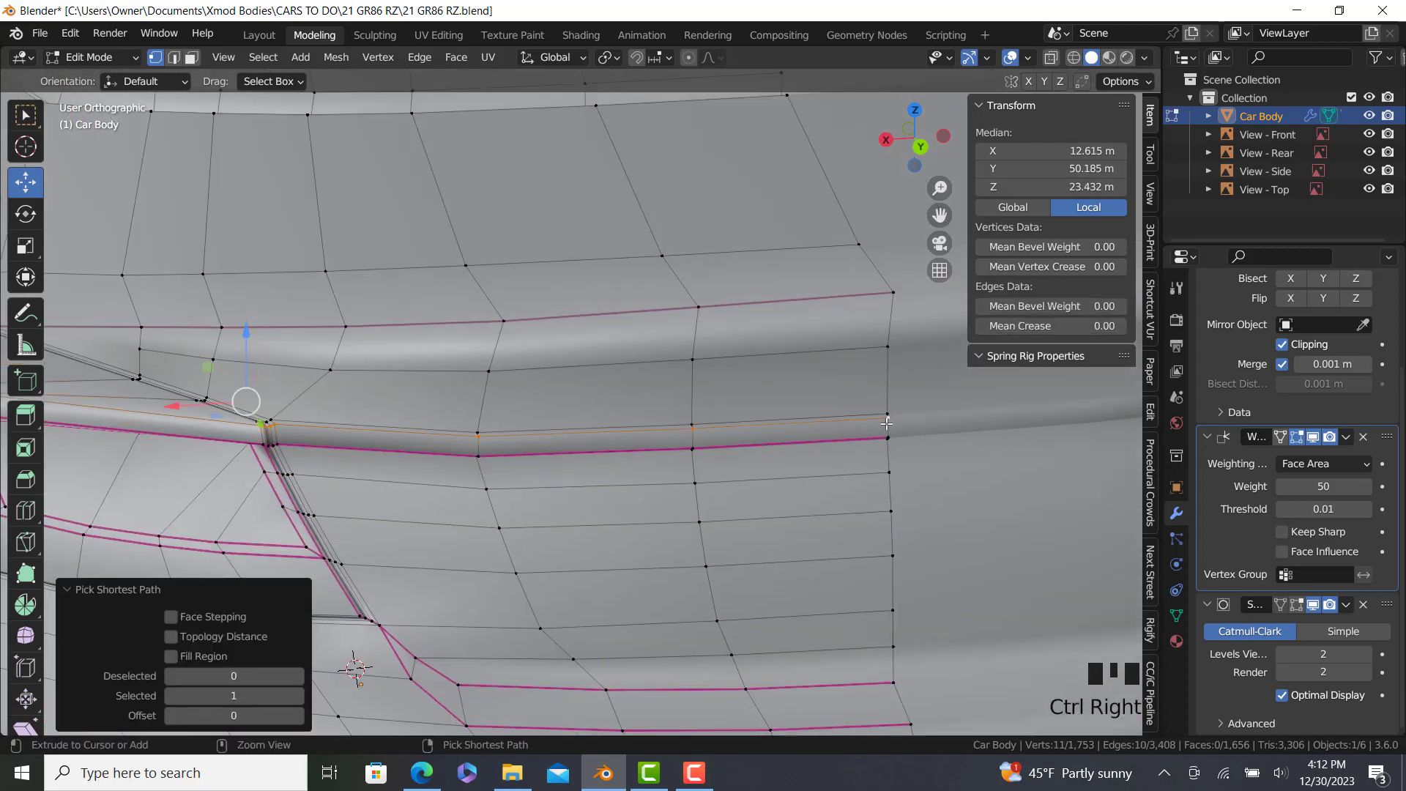
pyautogui.hotkey('shift', 'e')
pyautogui.click(883, 425)
pyautogui.press('Tab')
pyautogui.scroll(-8, 791, 469)
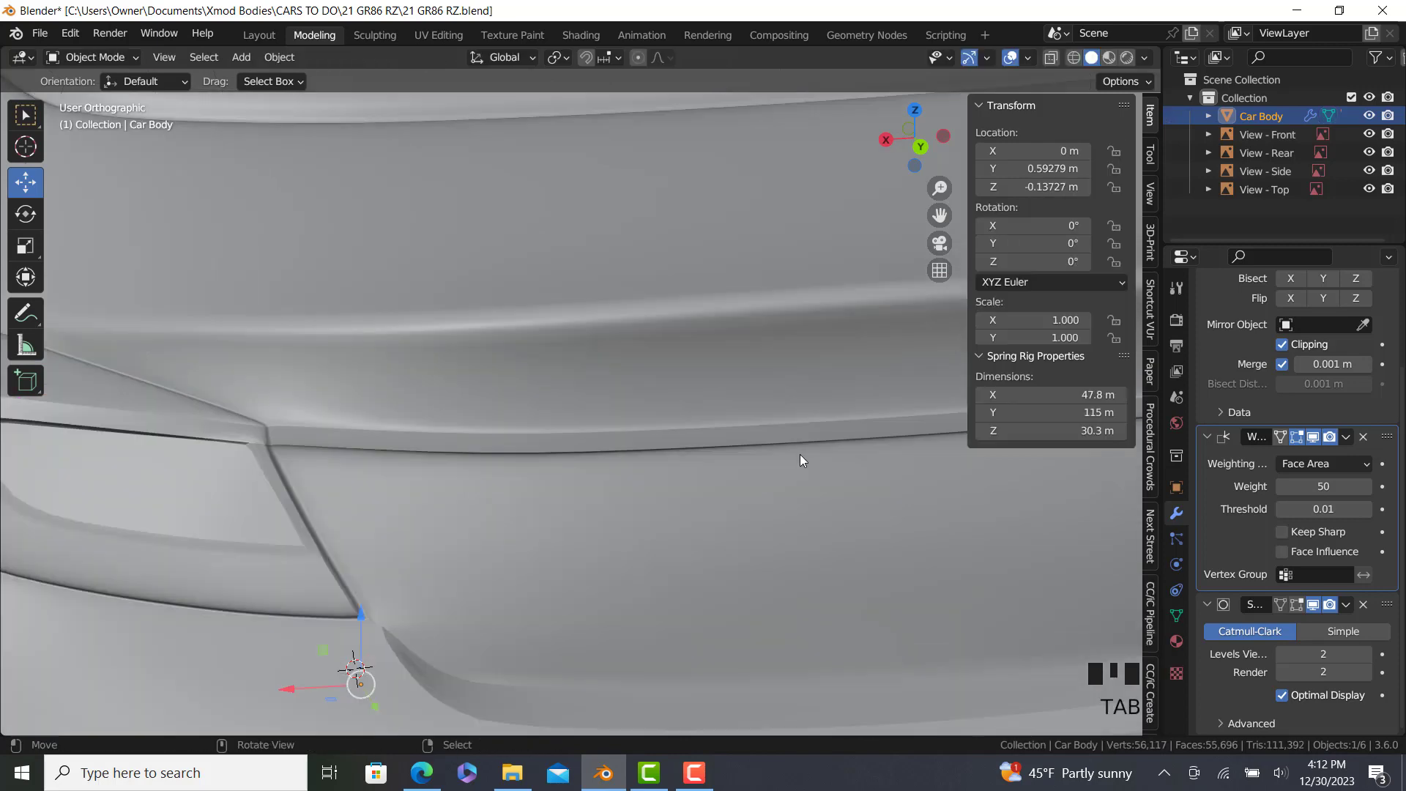
# Crease the single upright edge on the taillight's side, between the ridge and lower rim, and preview the whole smoothed body.
pyautogui.moveTo(780, 494); pyautogui.dragTo(767, 374, button='middle')
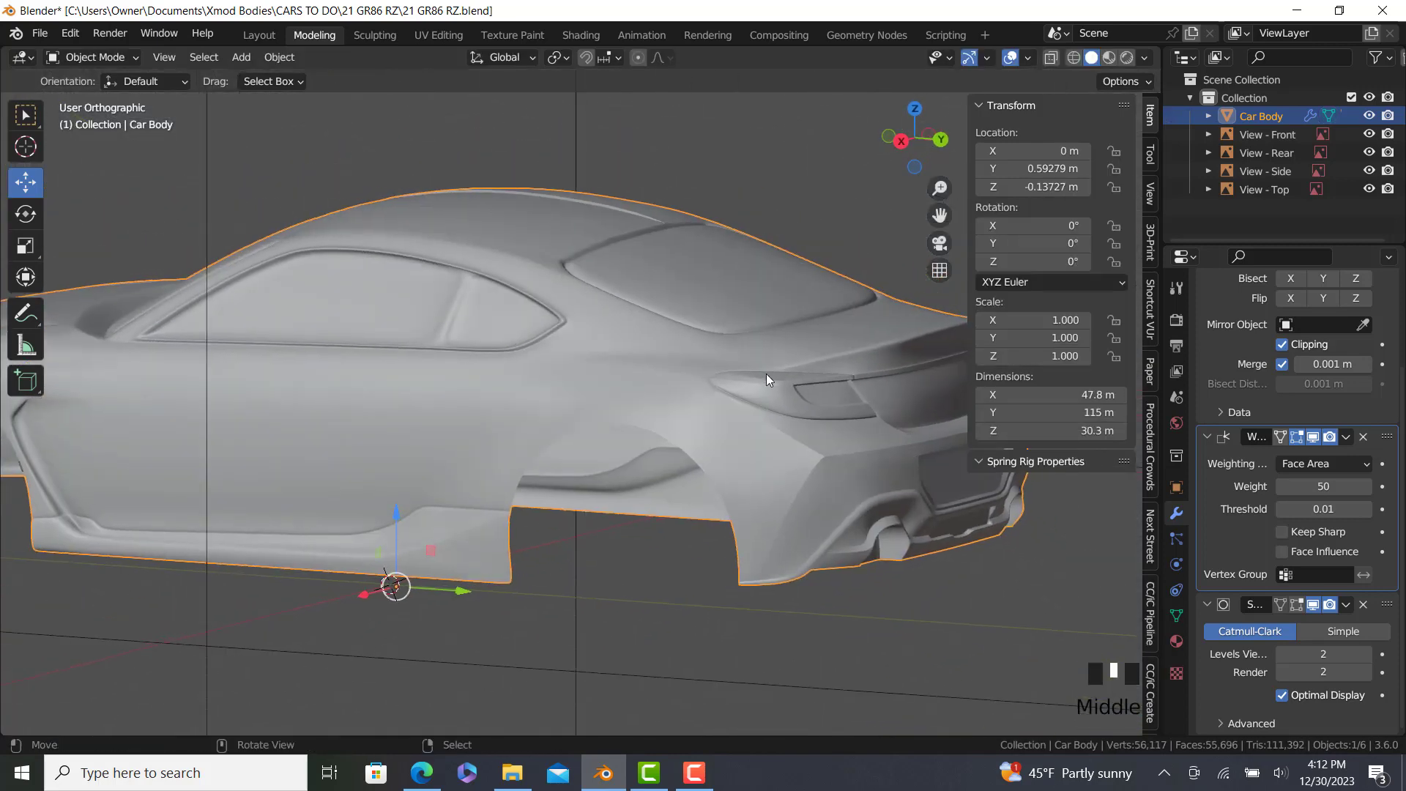
pyautogui.scroll(8, 707, 420)
pyautogui.press('Tab')
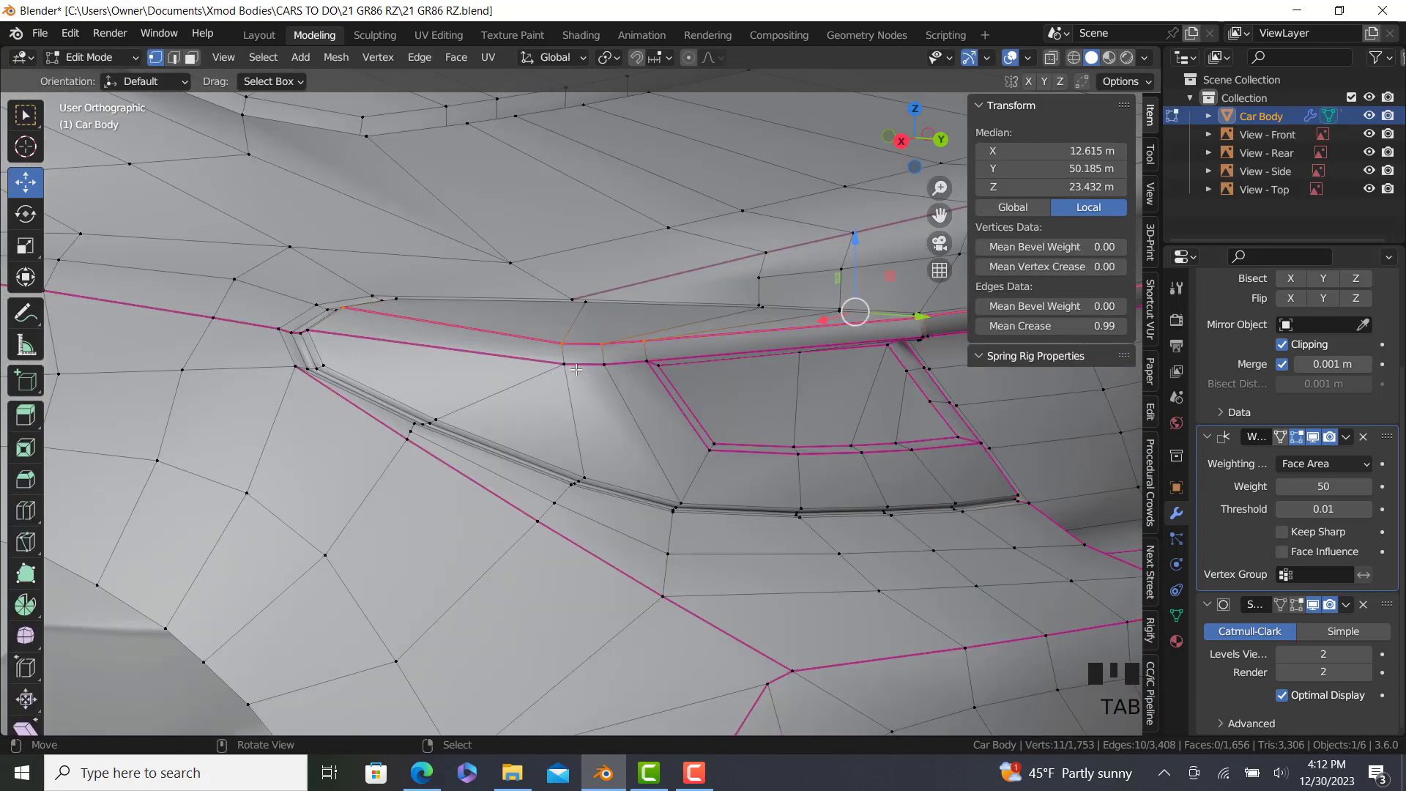
pyautogui.click(565, 366)
pyautogui.keyDown('ctrl'); pyautogui.rightClick(593, 469); pyautogui.keyUp('ctrl')
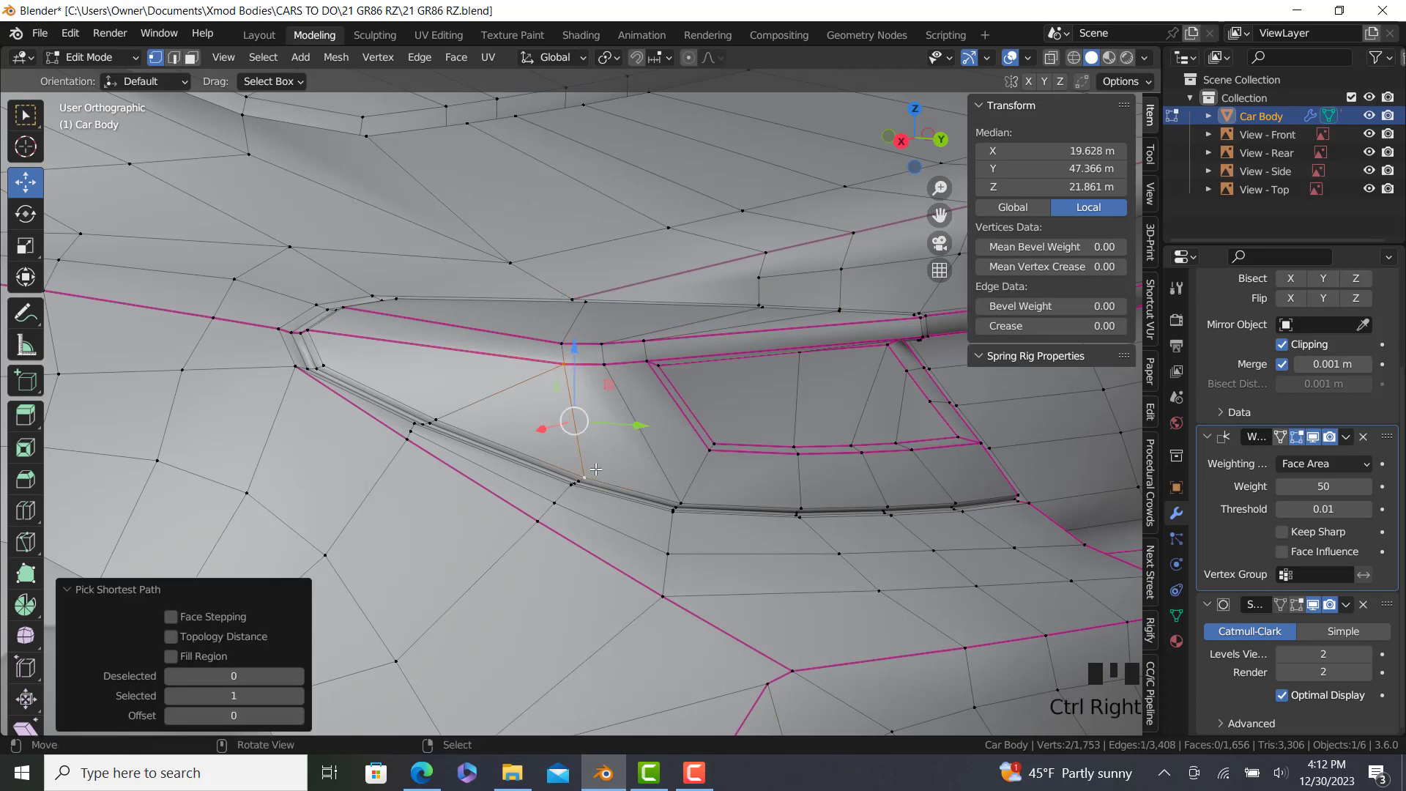
pyautogui.hotkey('shift', 'e')
pyautogui.click(596, 469)
pyautogui.press('Tab')
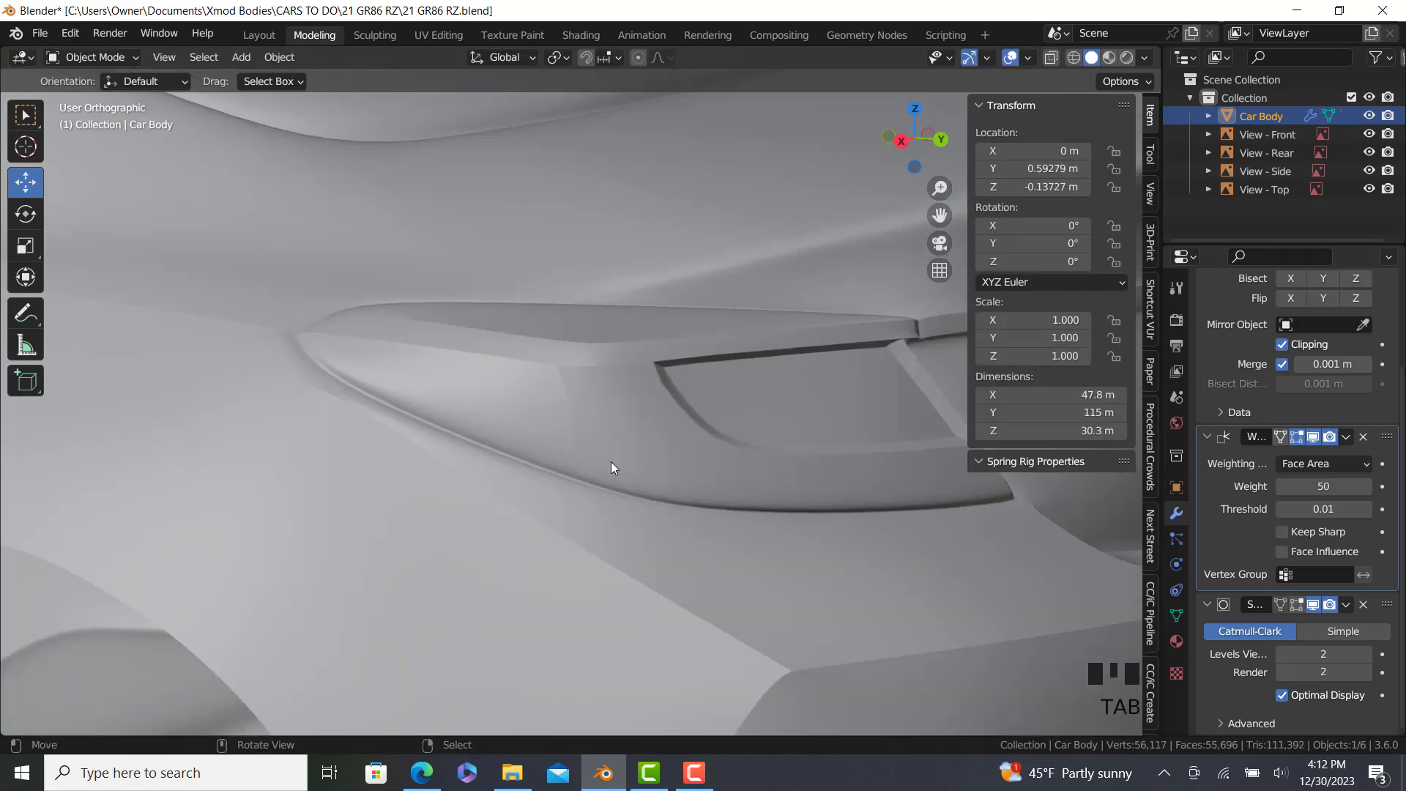
pyautogui.scroll(-5, 611, 461)
pyautogui.scroll(5, 622, 486)
pyautogui.moveTo(618, 513); pyautogui.dragTo(542, 489, button='middle')
pyautogui.scroll(-5, 547, 484)
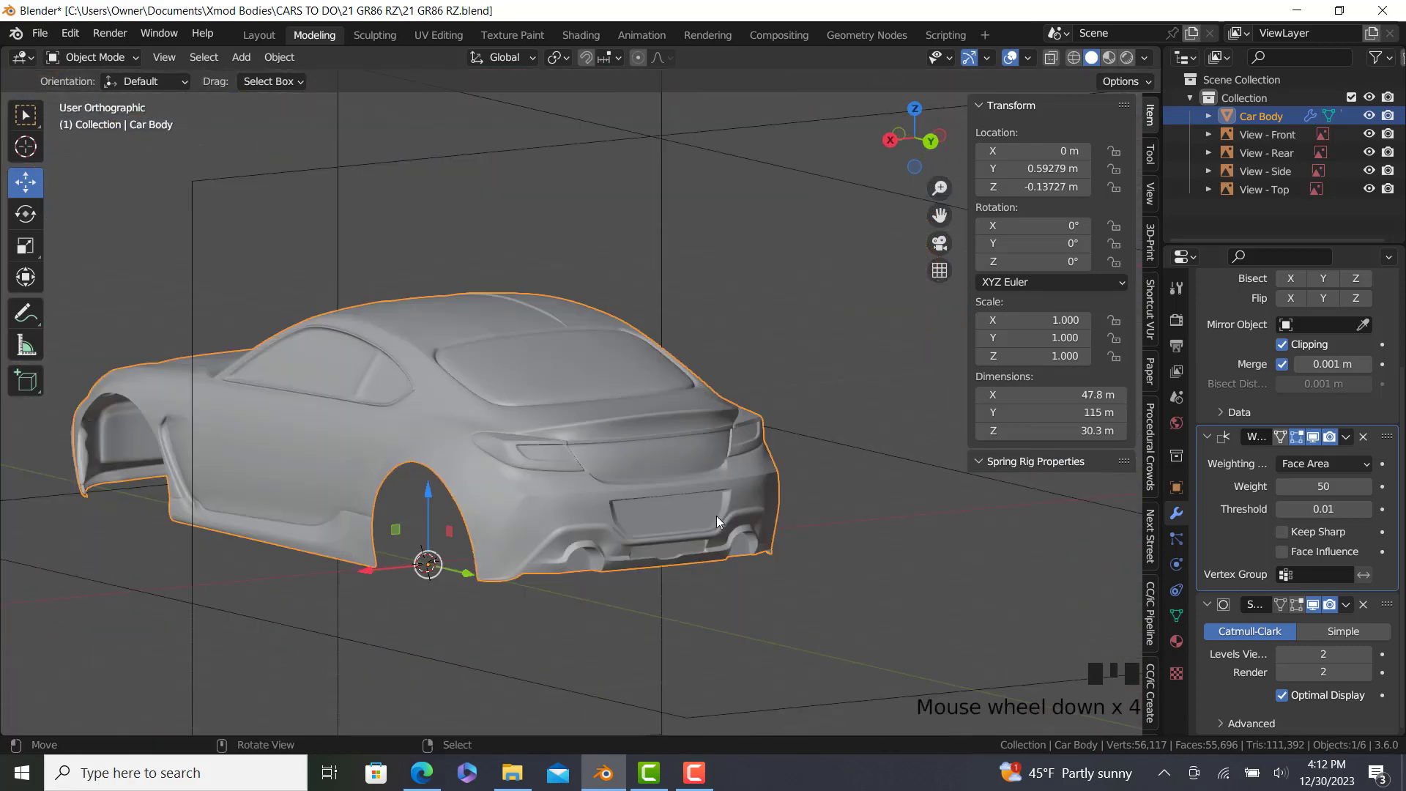
pyautogui.moveTo(717, 516); pyautogui.dragTo(662, 439, button='middle')
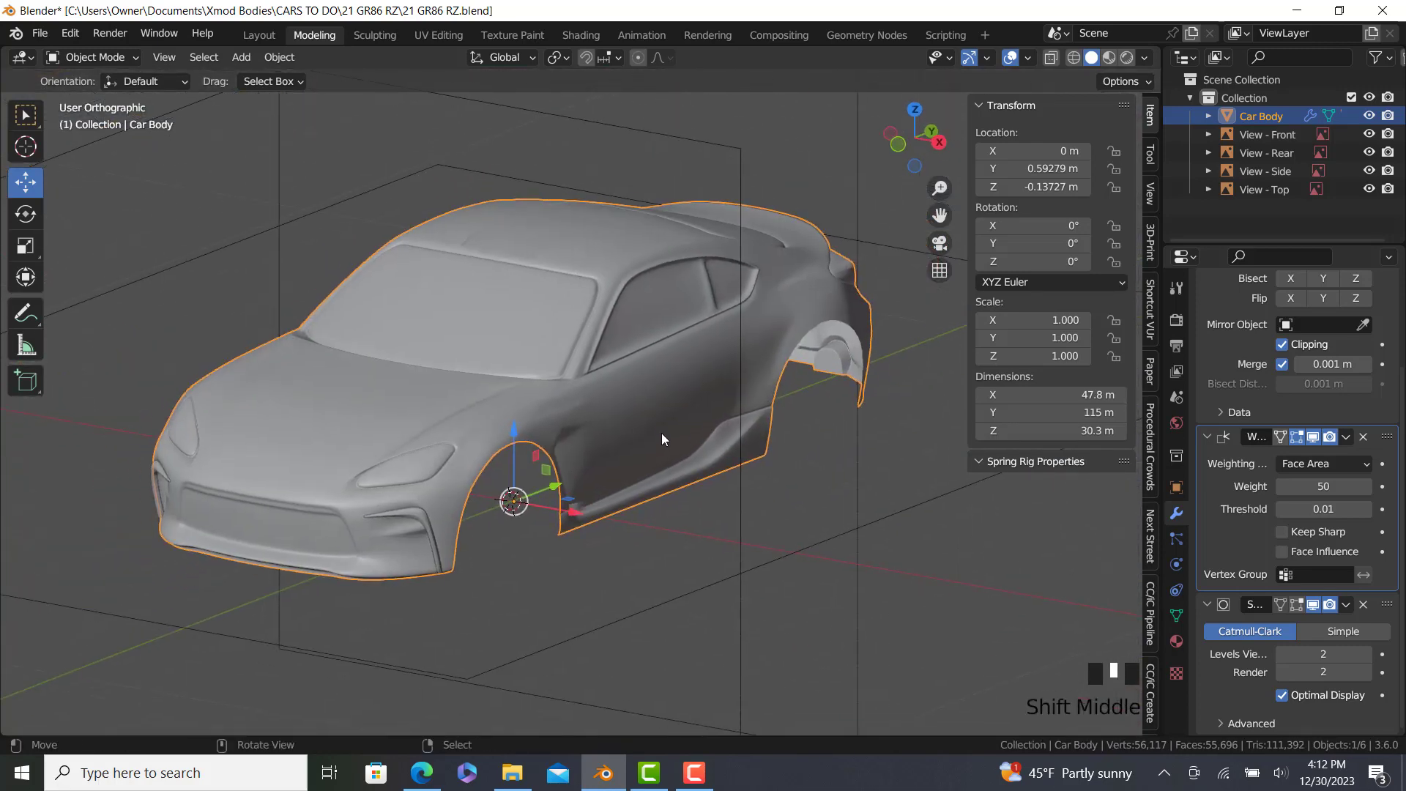